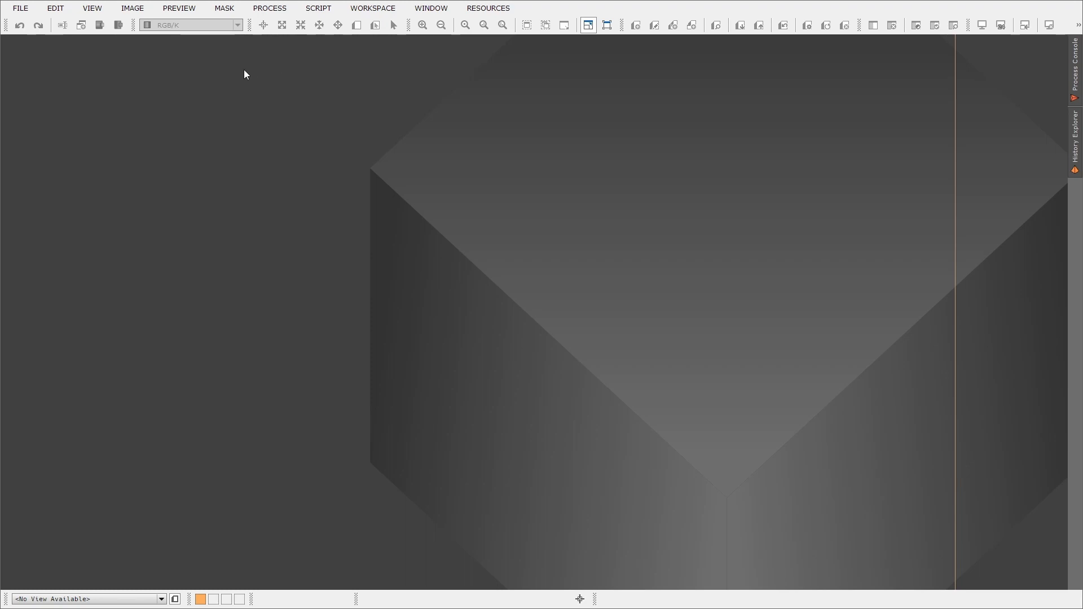
Step: Open the Blink process and place its window clear of the workspace's upper edge
{"action": "left_click", "coordinate": [270, 8]}
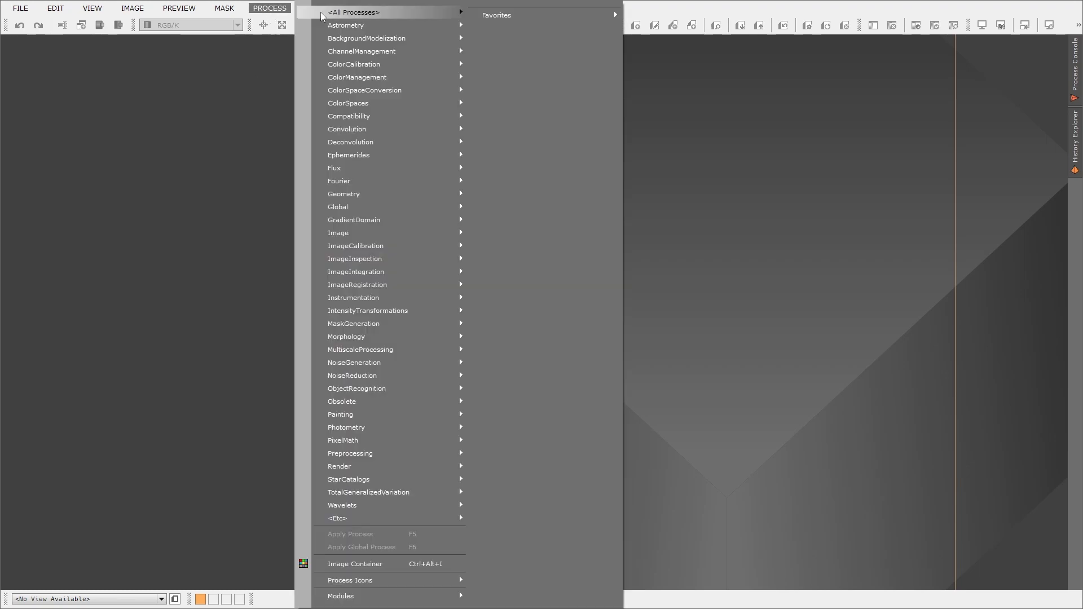
{"action": "mouse_move", "coordinate": [324, 14]}
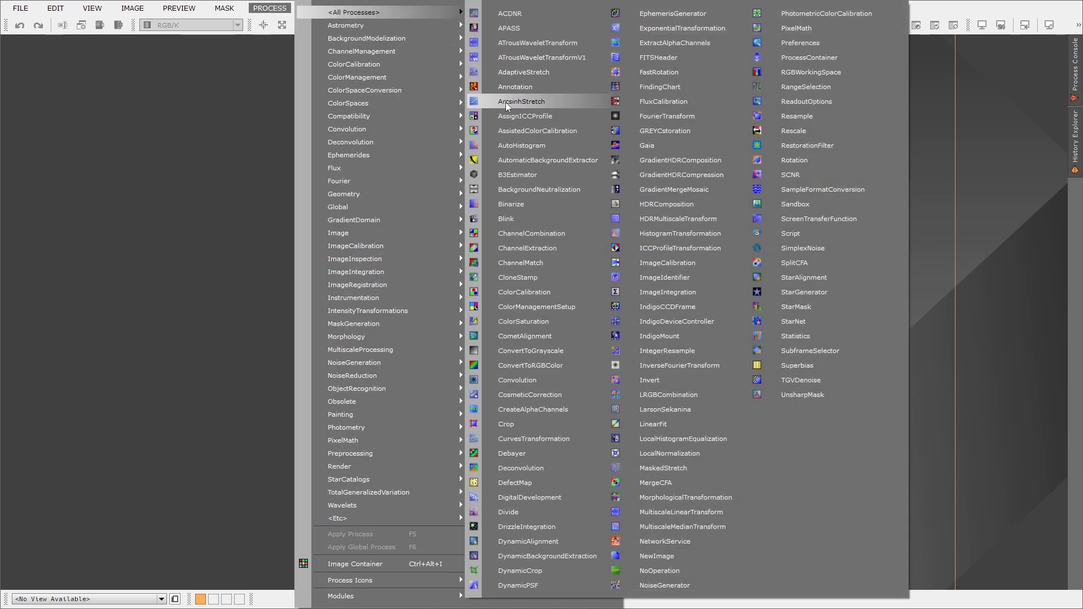
{"action": "left_click", "coordinate": [533, 219]}
{"action": "left_click_drag", "start_coordinate": [667, 58], "coordinate": [600, 69]}
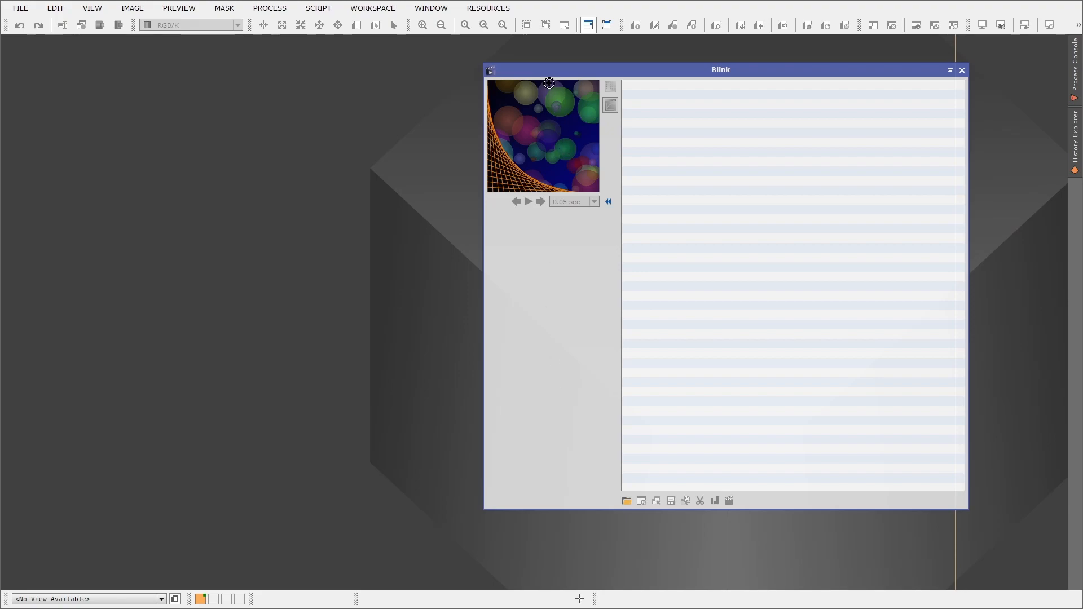
Step: Start adding image files to Blink and browse to the 6-21-22 (M17) folder inside Astrophotography WIP on Local Disk (C:)
{"action": "left_click", "coordinate": [627, 501]}
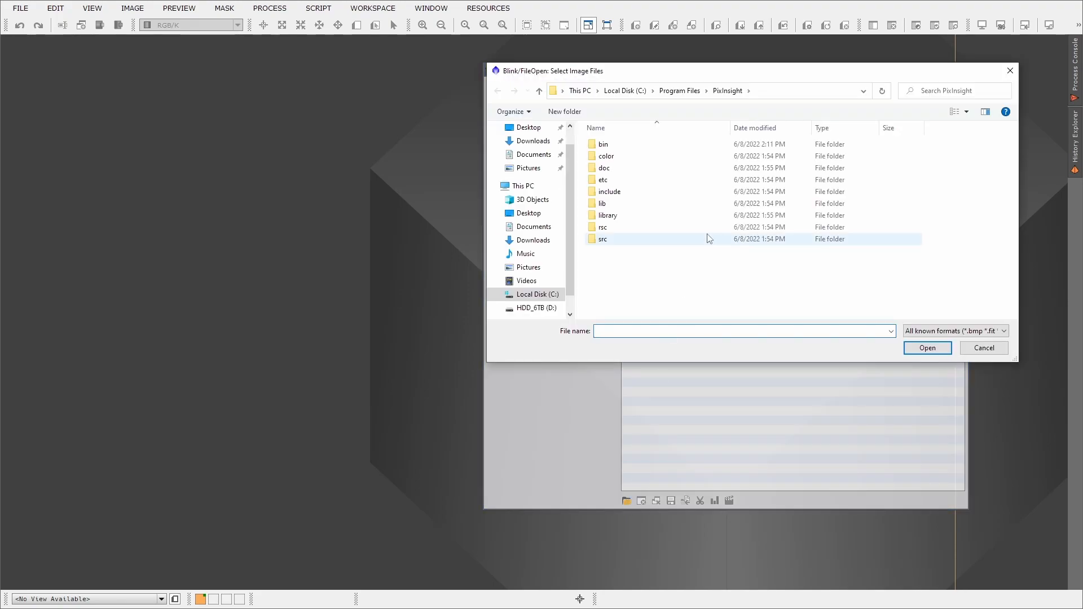
{"action": "left_click_drag", "start_coordinate": [651, 76], "coordinate": [318, 96]}
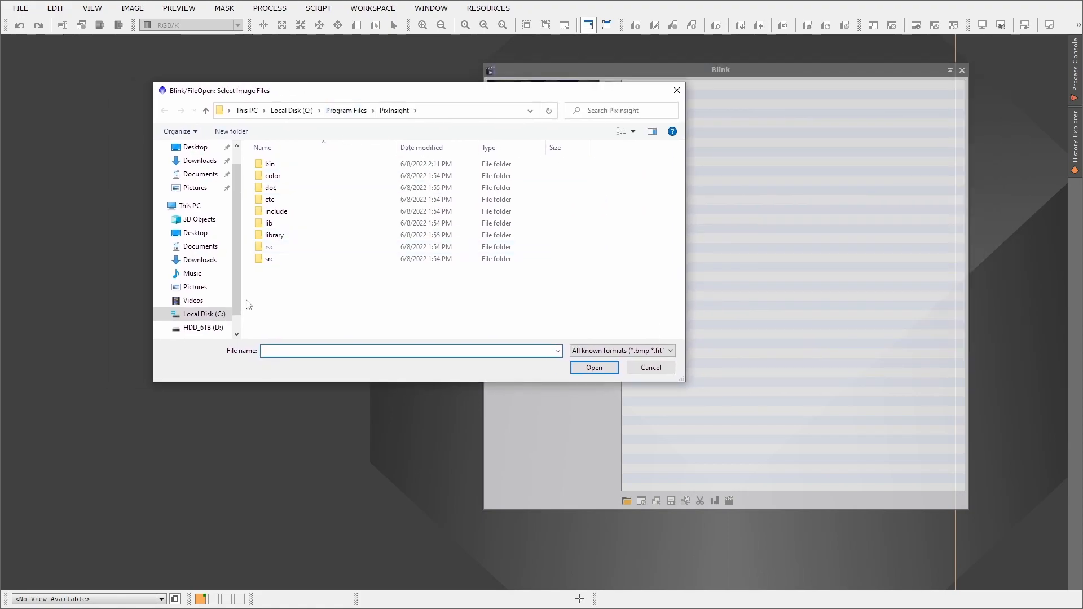
{"action": "scroll", "coordinate": [208, 310], "scroll_direction": "down", "scroll_amount": 1}
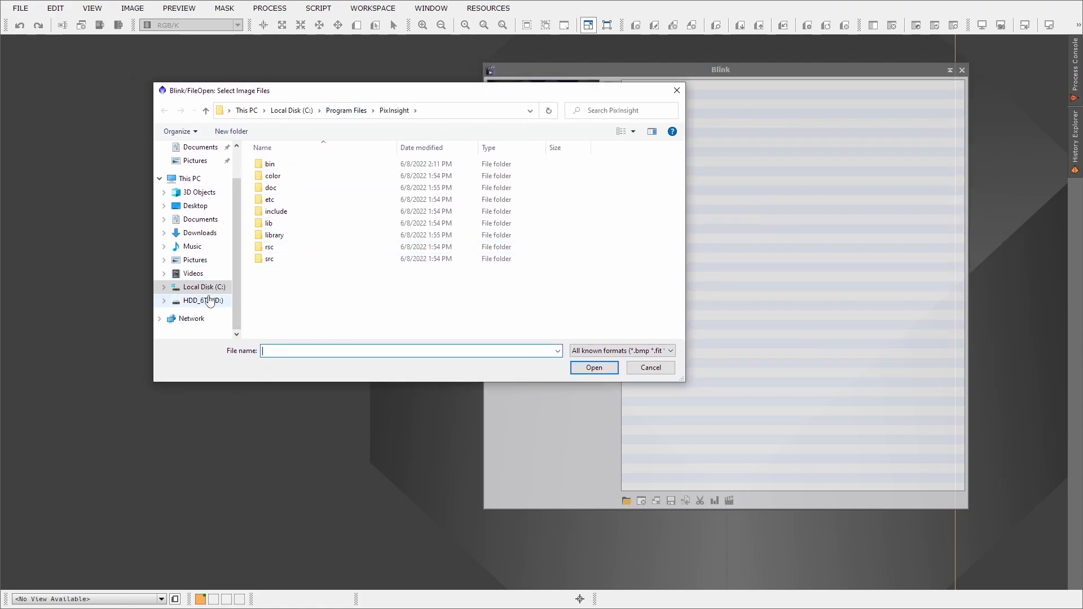
{"action": "left_click", "coordinate": [208, 302]}
{"action": "left_click", "coordinate": [209, 287]}
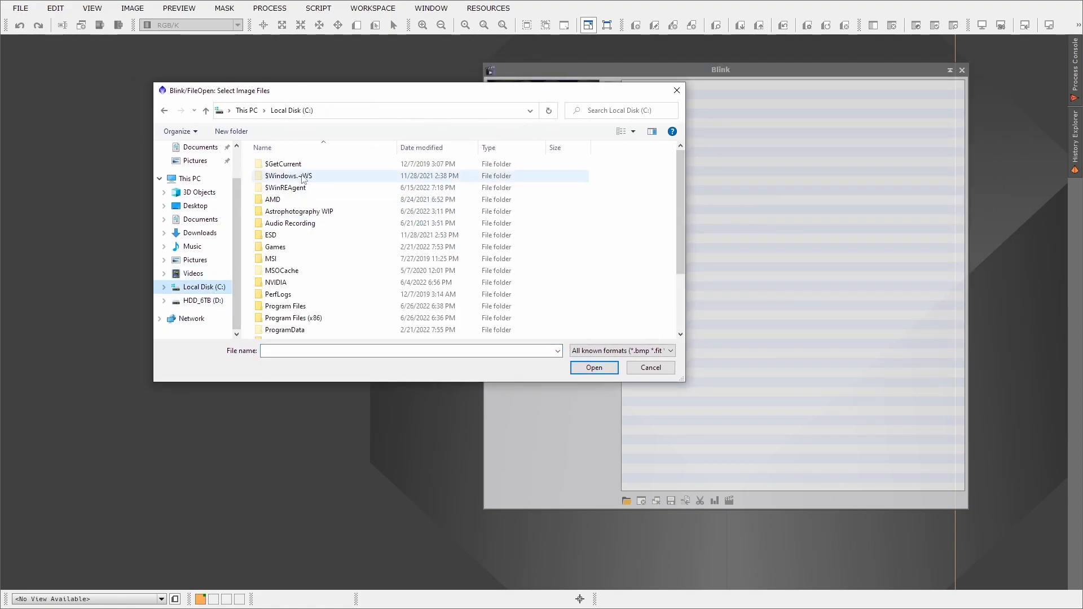
{"action": "double_click", "coordinate": [299, 211]}
{"action": "left_click_drag", "start_coordinate": [333, 94], "coordinate": [321, 83]}
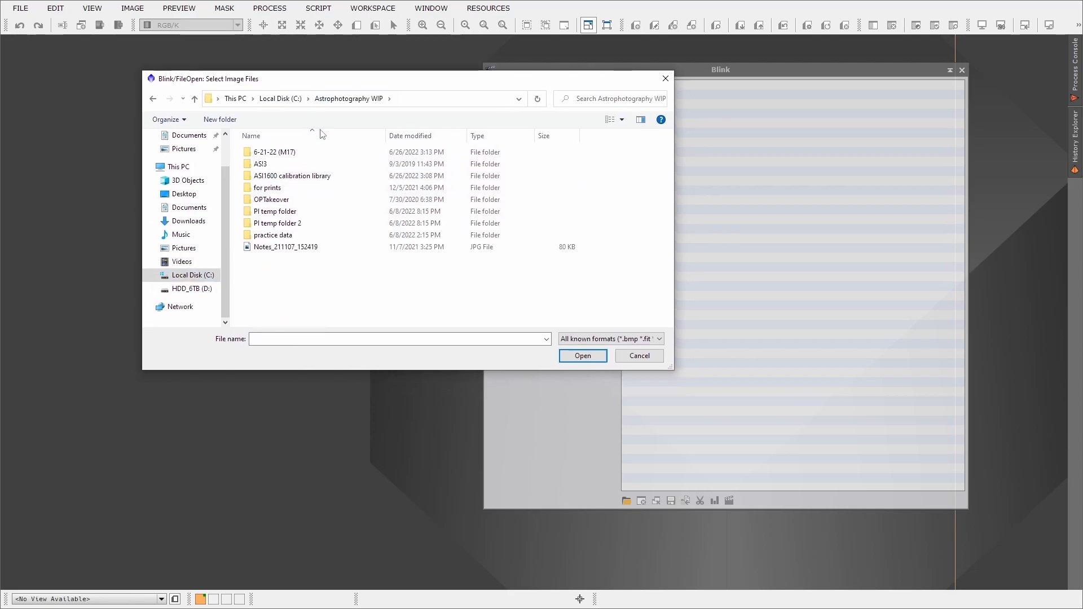
{"action": "double_click", "coordinate": [306, 154]}
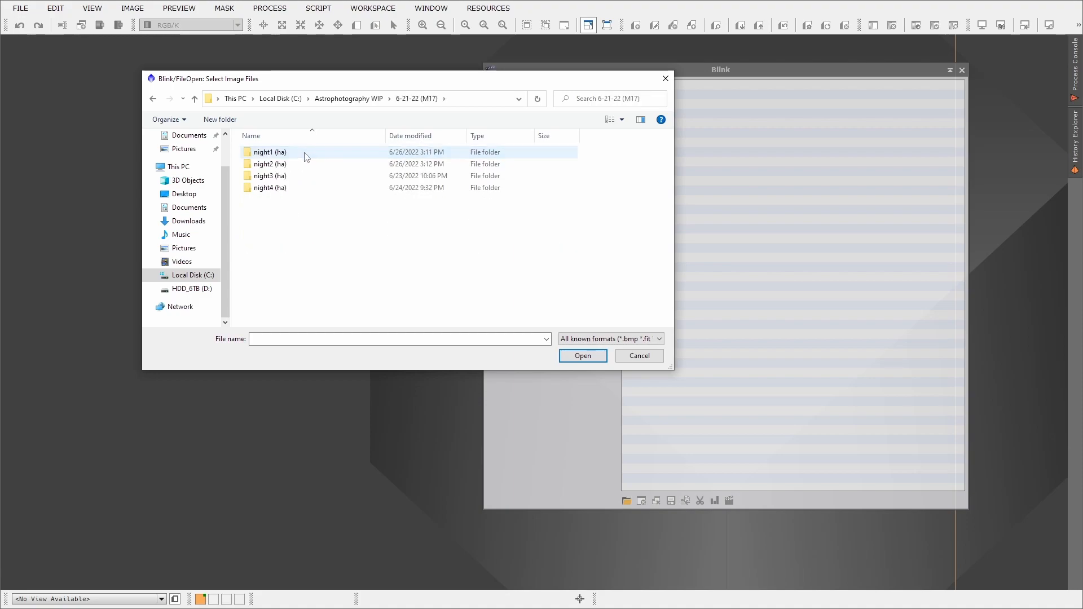
Step: Load all the FIT files from the light folder of night1 (ha) into Blink
{"action": "double_click", "coordinate": [265, 152]}
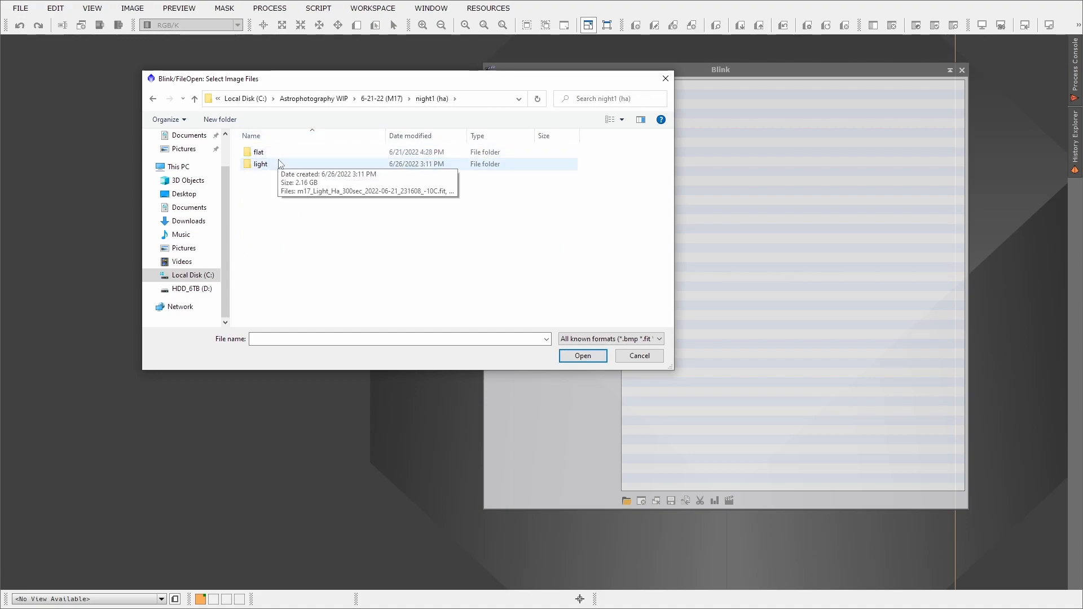
{"action": "left_click_drag", "start_coordinate": [330, 83], "coordinate": [314, 83]}
{"action": "double_click", "coordinate": [276, 163]}
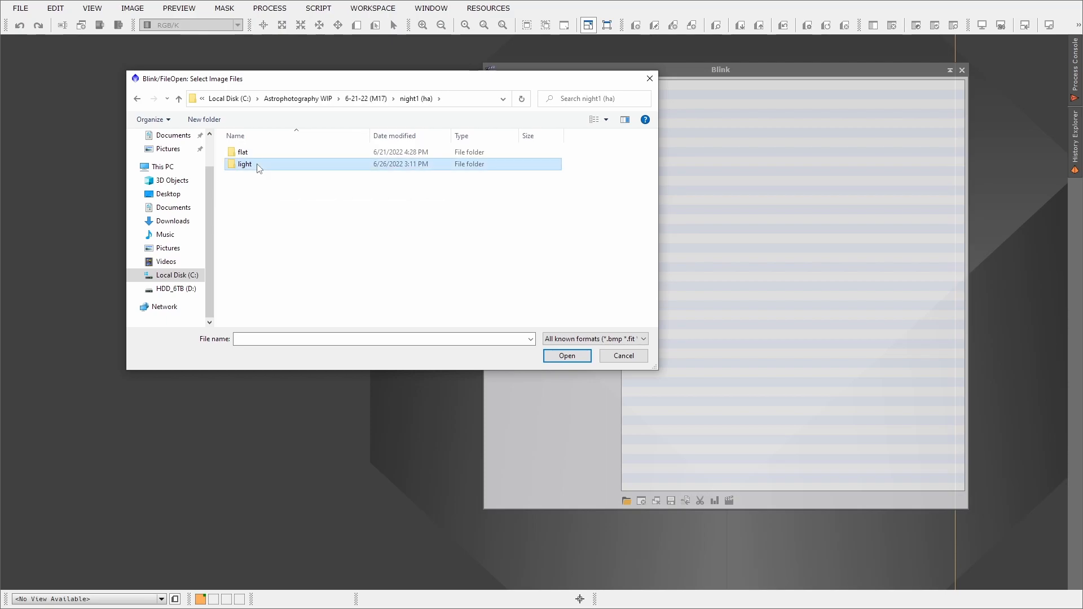
{"action": "left_click", "coordinate": [276, 153]}
{"action": "key", "text": "ctrl+a"}
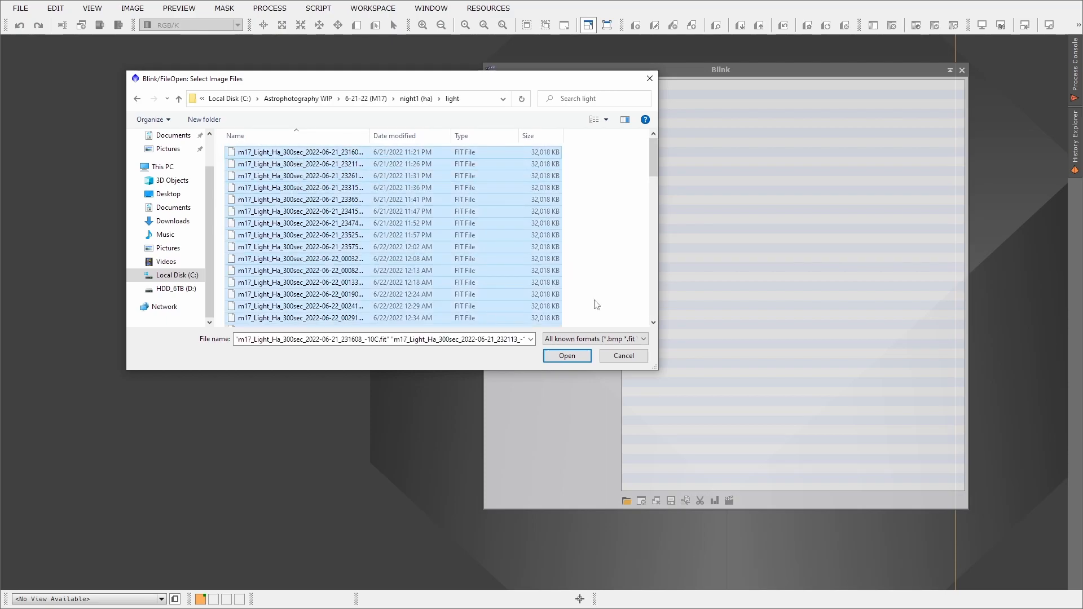
{"action": "left_click", "coordinate": [566, 356]}
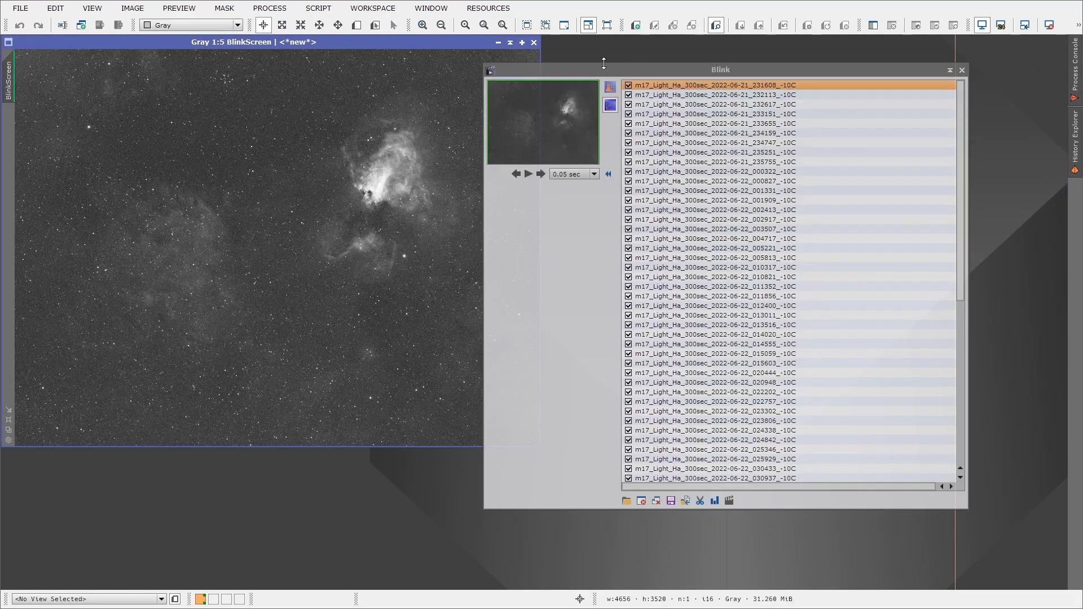
Step: Arrange the BlinkScreen image and the Blink window side by side without overlap
{"action": "left_click_drag", "start_coordinate": [603, 64], "coordinate": [650, 59]}
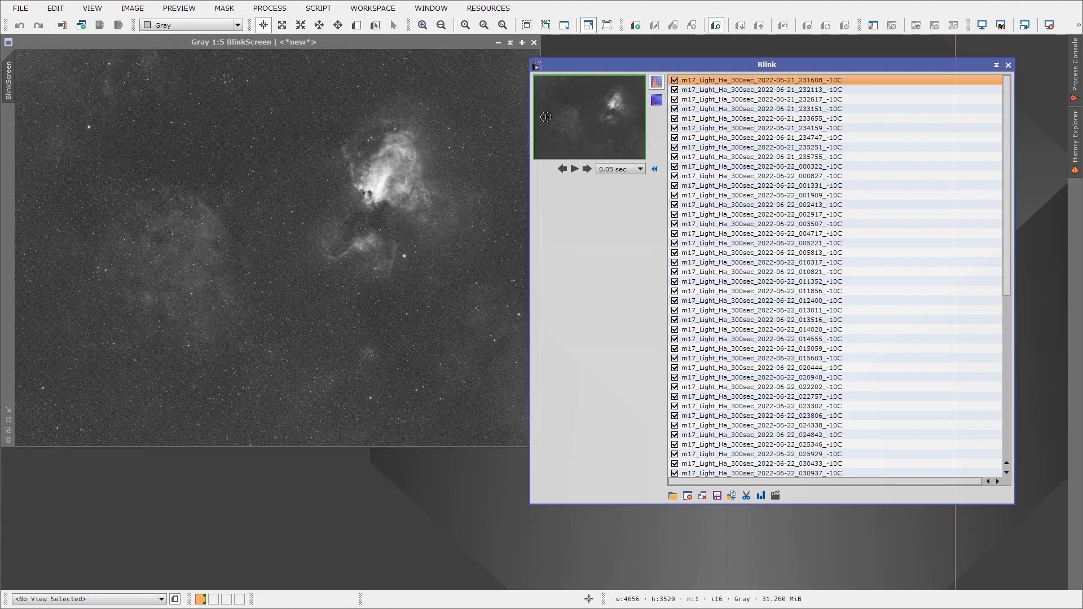
{"action": "left_click_drag", "start_coordinate": [601, 67], "coordinate": [627, 50]}
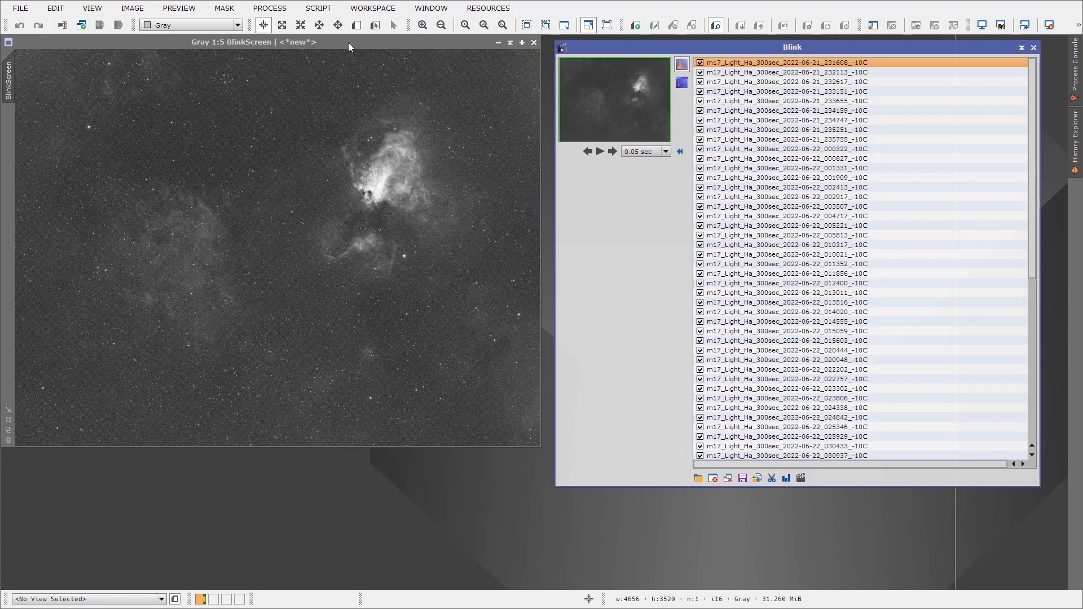
{"action": "left_click_drag", "start_coordinate": [360, 41], "coordinate": [367, 88]}
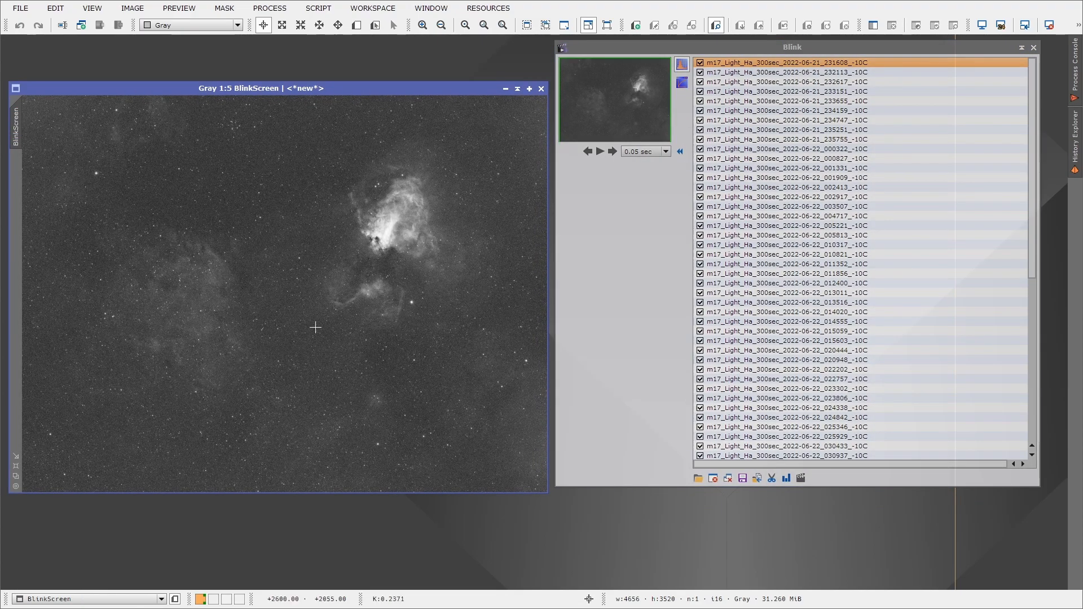
{"action": "left_click_drag", "start_coordinate": [644, 48], "coordinate": [646, 60]}
Step: Examine the nebula in the first frame up close, and step through the night's light frames from the first one to check their quality
{"action": "scroll", "coordinate": [429, 203], "scroll_direction": "up", "scroll_amount": 4}
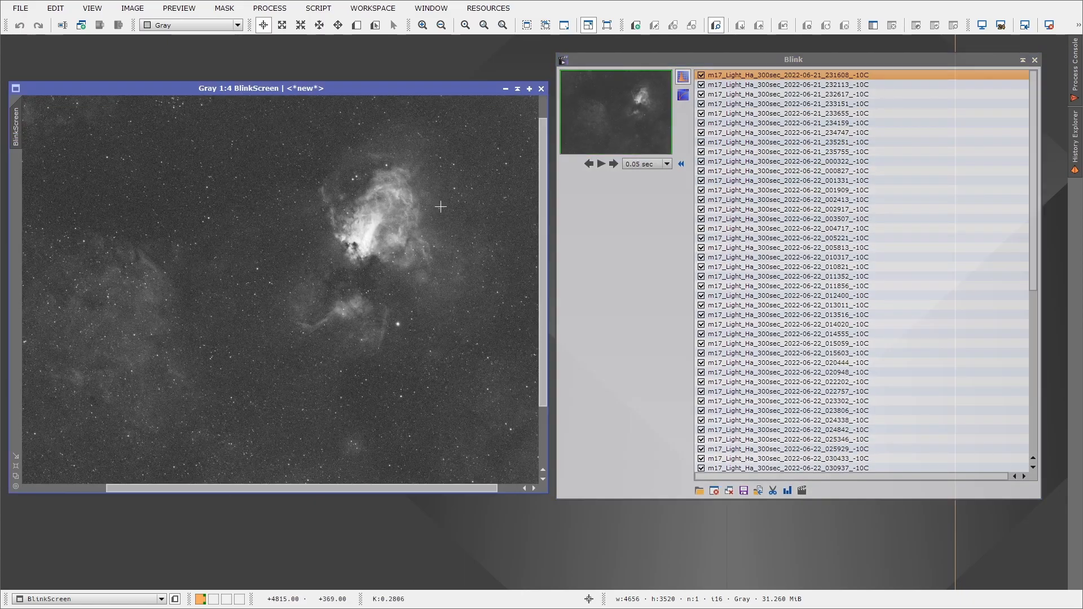
{"action": "scroll", "coordinate": [420, 199], "scroll_direction": "down", "scroll_amount": 2}
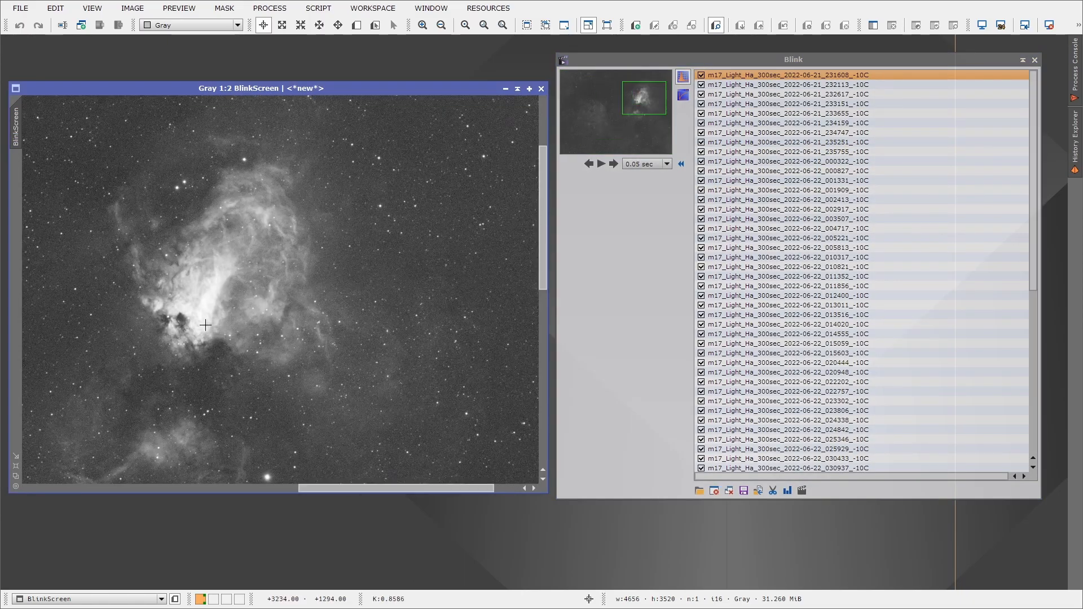
{"action": "scroll", "coordinate": [201, 321], "scroll_direction": "down", "scroll_amount": 2}
{"action": "left_click", "coordinate": [772, 76]}
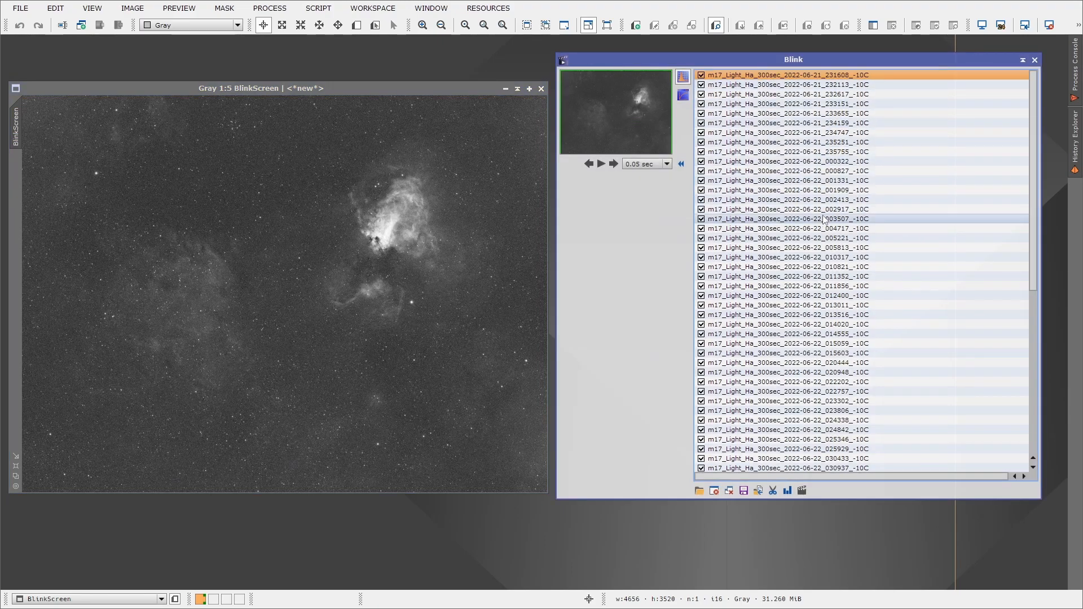
{"action": "scroll", "coordinate": [822, 202], "scroll_direction": "down", "scroll_amount": 1}
{"action": "scroll", "coordinate": [823, 202], "scroll_direction": "down", "scroll_amount": 4}
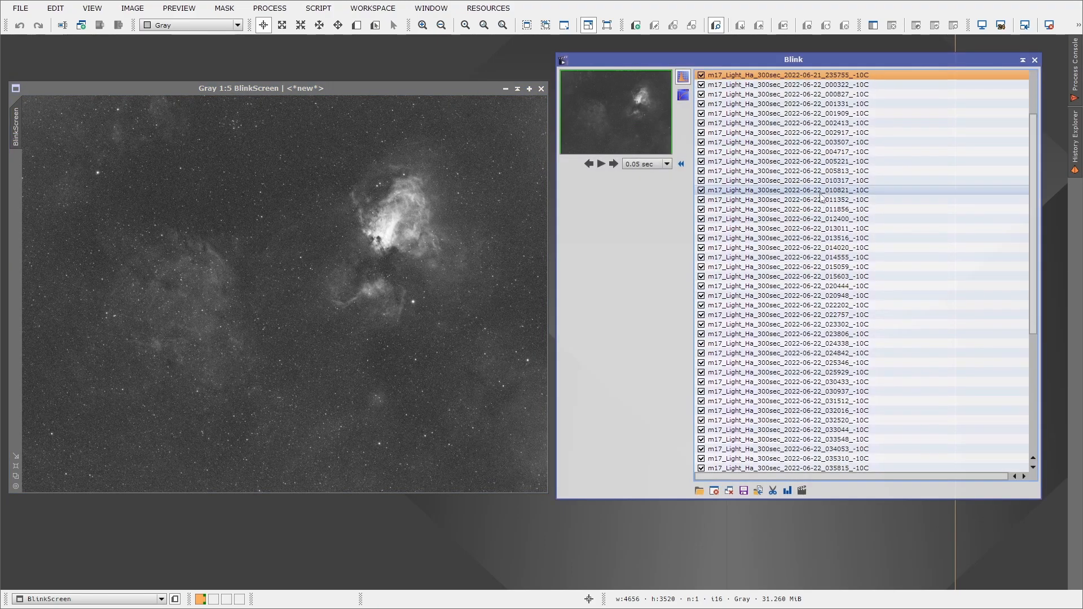
{"action": "scroll", "coordinate": [821, 192], "scroll_direction": "down", "scroll_amount": 5}
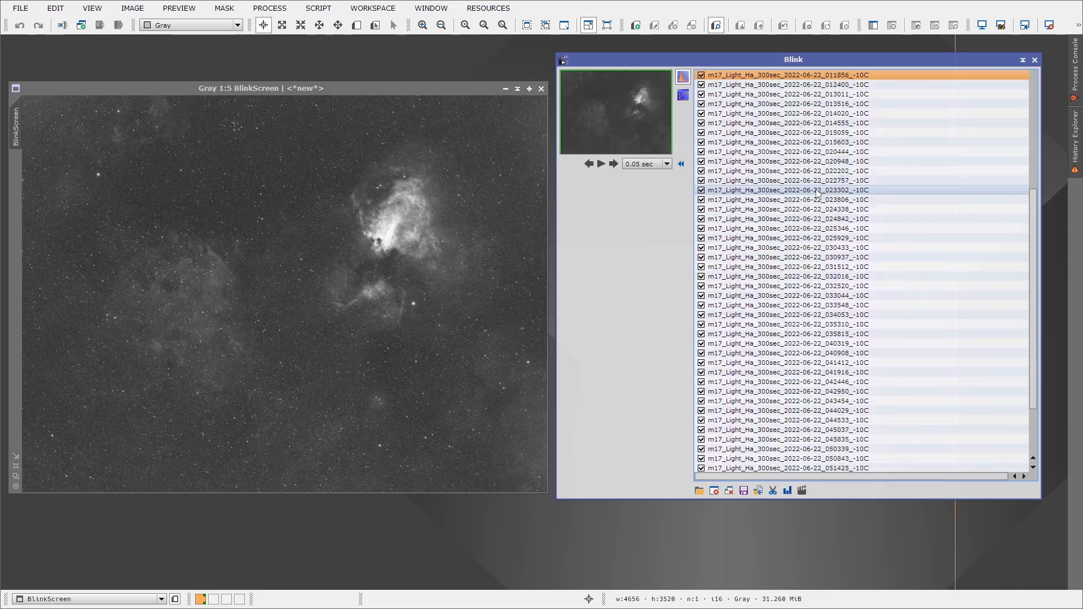
{"action": "scroll", "coordinate": [816, 190], "scroll_direction": "down", "scroll_amount": 2}
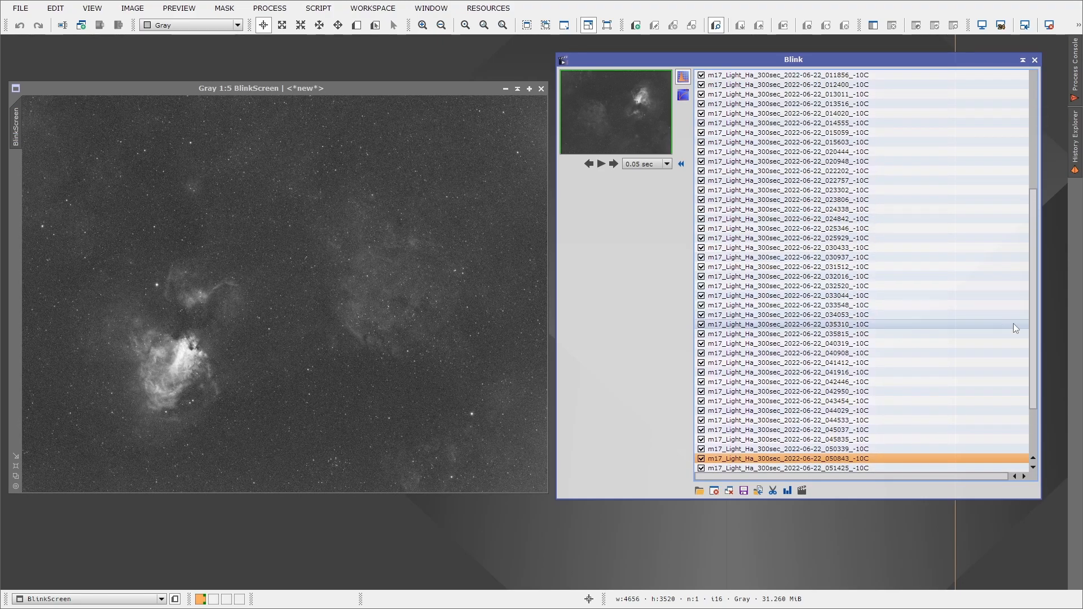
Step: Compare the last frames of the night, around 050843 to 054218, back and forth for differences in nebula brightness and contrast
{"action": "scroll", "coordinate": [1032, 340], "scroll_direction": "up", "scroll_amount": 1}
{"action": "scroll", "coordinate": [1034, 340], "scroll_direction": "down", "scroll_amount": 2}
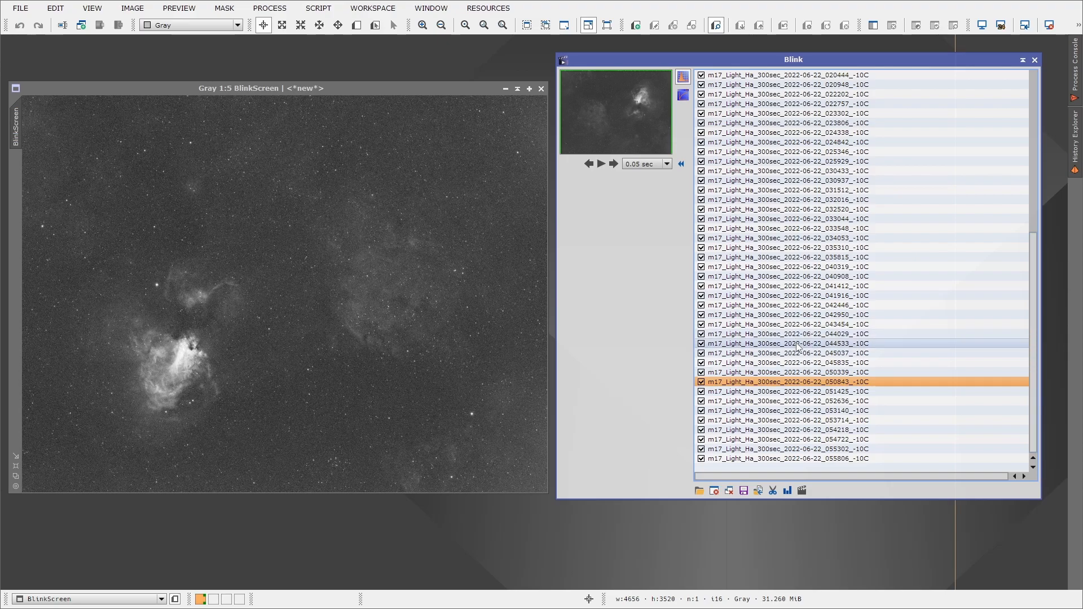
{"action": "scroll", "coordinate": [798, 347], "scroll_direction": "up", "scroll_amount": 3}
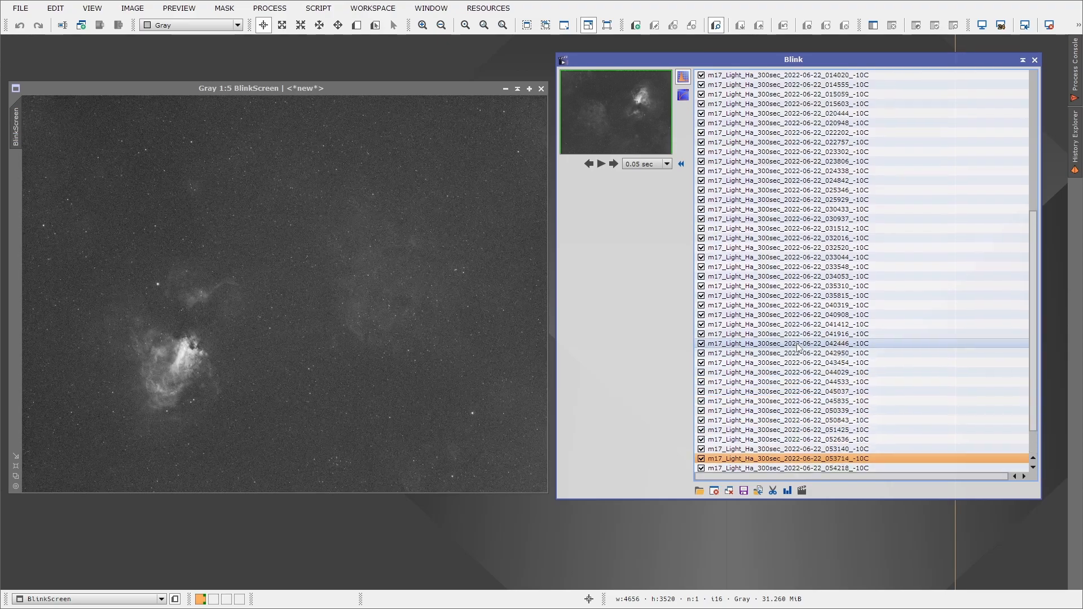
{"action": "scroll", "coordinate": [798, 346], "scroll_direction": "down", "scroll_amount": 3}
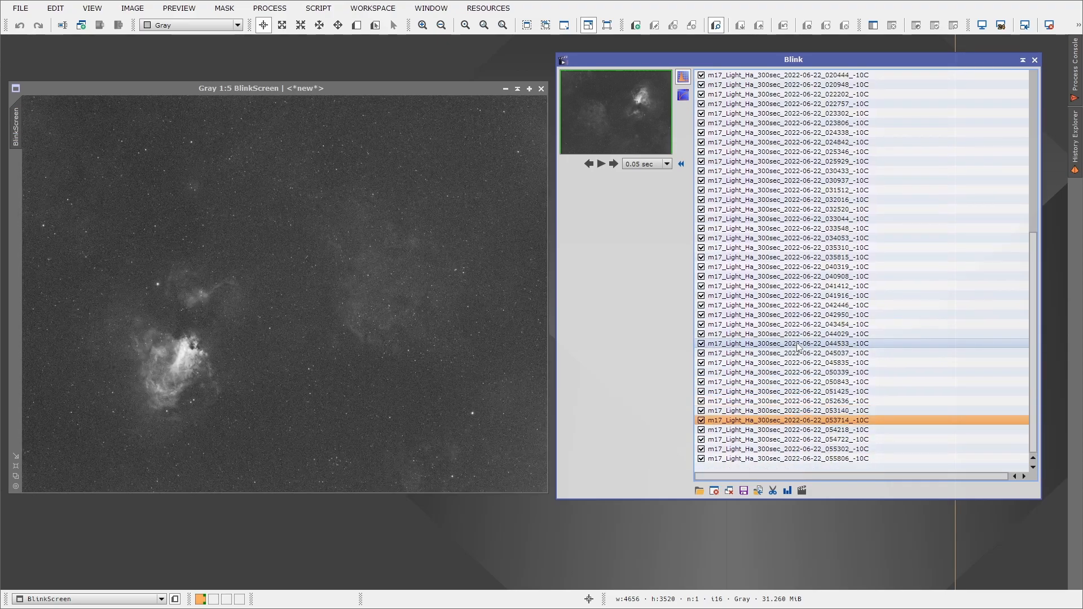
{"action": "scroll", "coordinate": [797, 347], "scroll_direction": "up", "scroll_amount": 1}
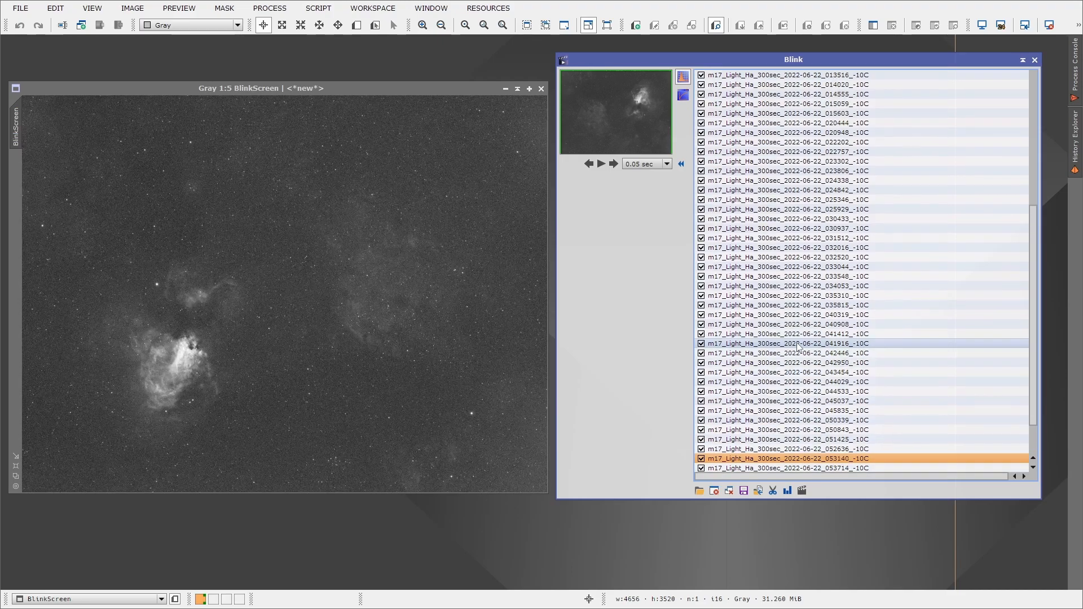
{"action": "scroll", "coordinate": [797, 347], "scroll_direction": "down", "scroll_amount": 1}
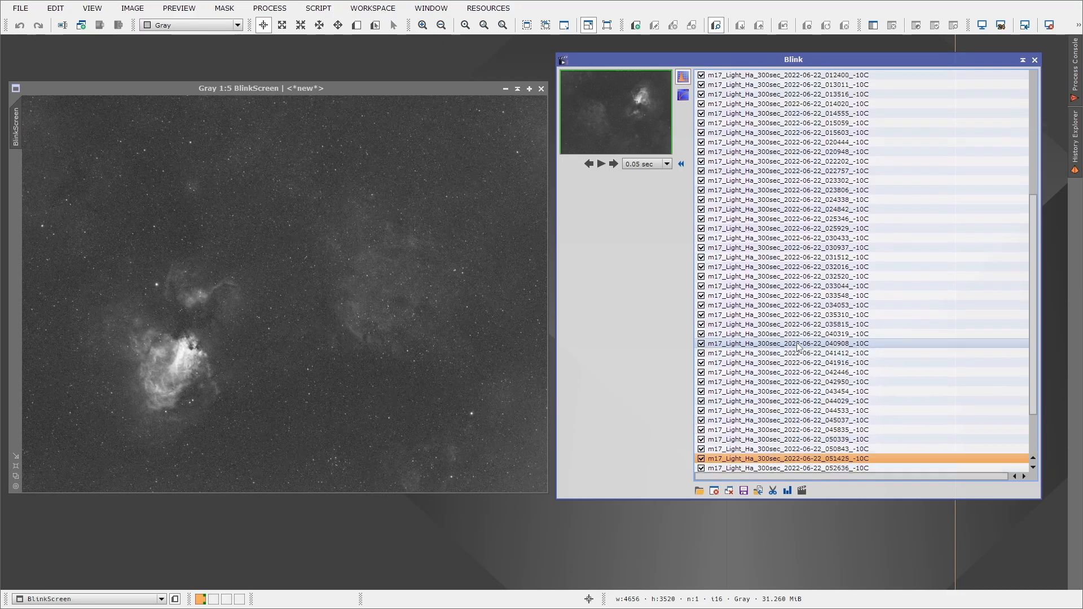
{"action": "scroll", "coordinate": [797, 346], "scroll_direction": "up", "scroll_amount": 1}
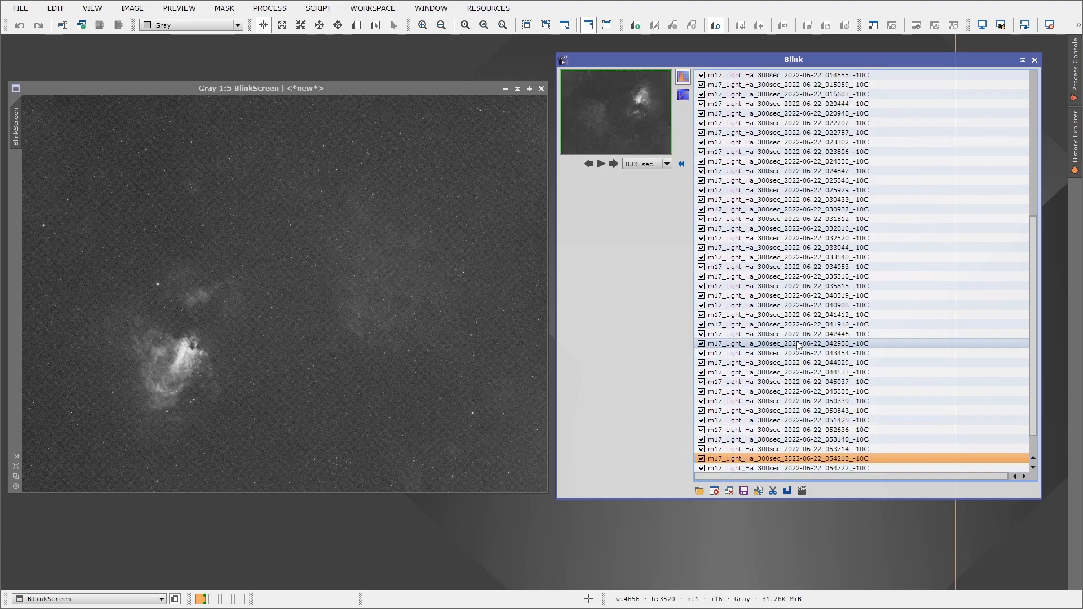
{"action": "scroll", "coordinate": [798, 345], "scroll_direction": "up", "scroll_amount": 2}
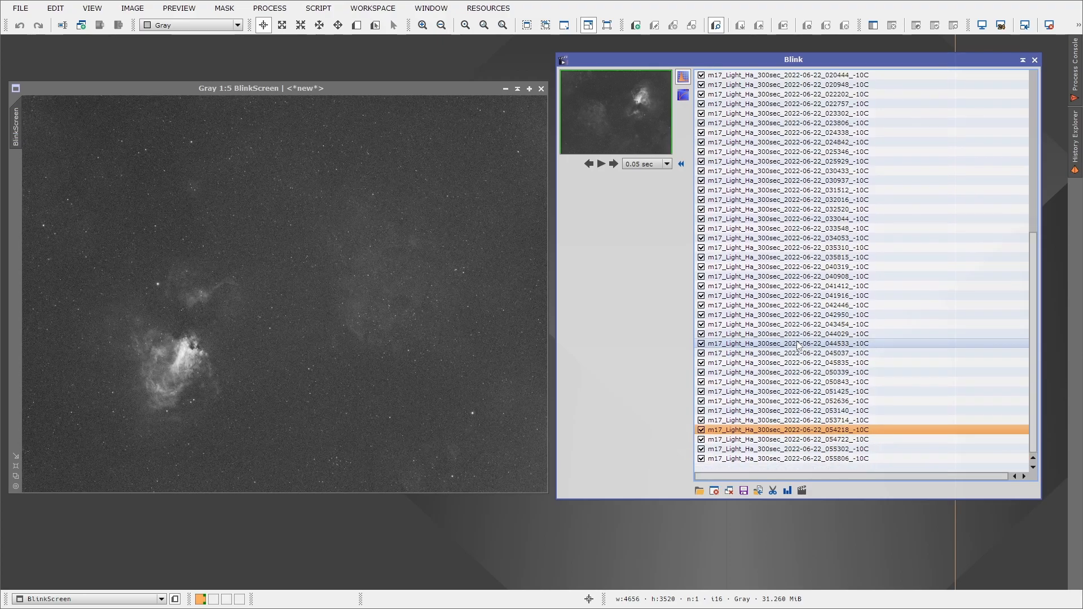
{"action": "scroll", "coordinate": [798, 346], "scroll_direction": "down", "scroll_amount": 4}
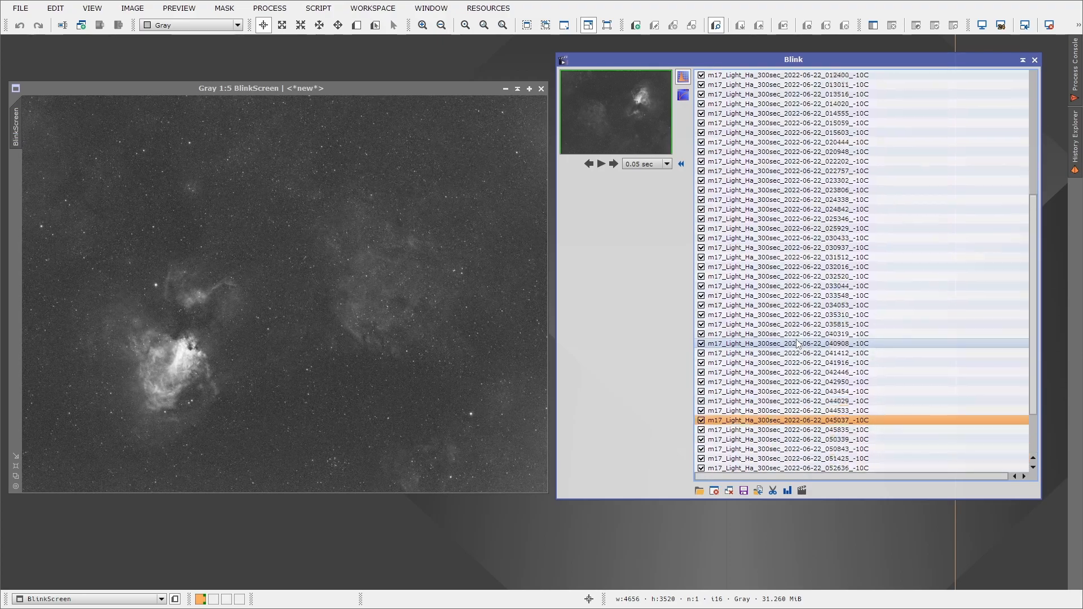
{"action": "scroll", "coordinate": [797, 343], "scroll_direction": "up", "scroll_amount": 3}
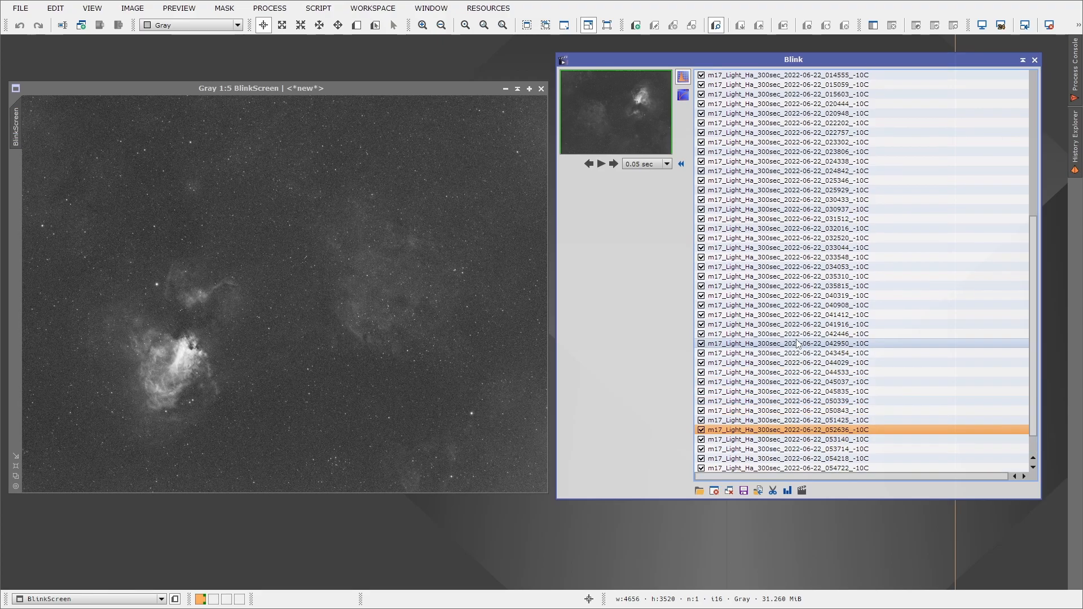
{"action": "scroll", "coordinate": [798, 344], "scroll_direction": "down", "scroll_amount": 3}
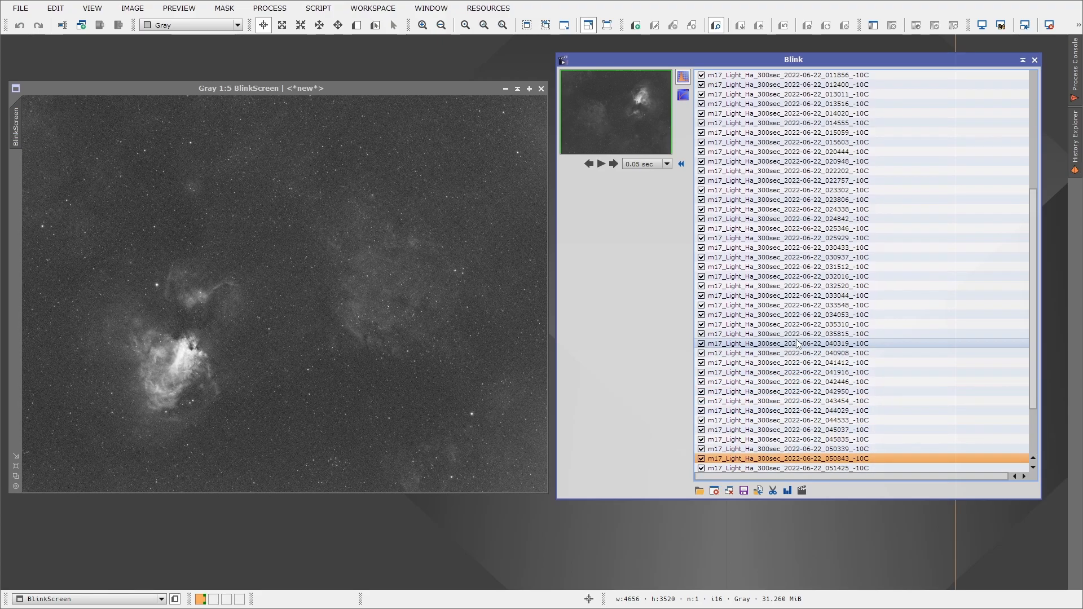
{"action": "scroll", "coordinate": [798, 343], "scroll_direction": "up", "scroll_amount": 2}
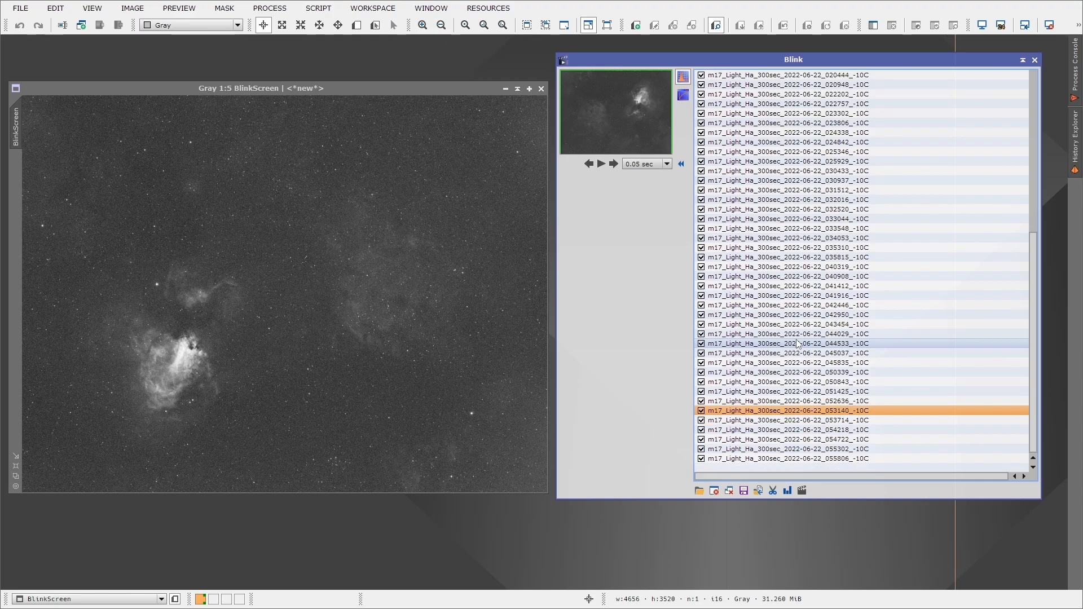
{"action": "scroll", "coordinate": [798, 343], "scroll_direction": "down", "scroll_amount": 1}
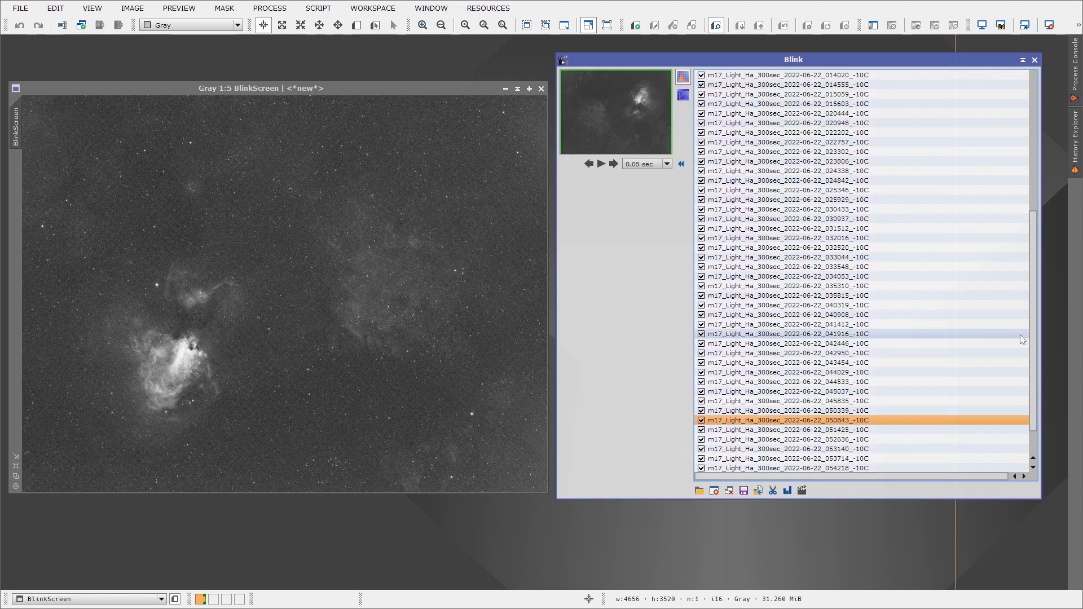
{"action": "left_click_drag", "start_coordinate": [1037, 412], "coordinate": [1036, 439]}
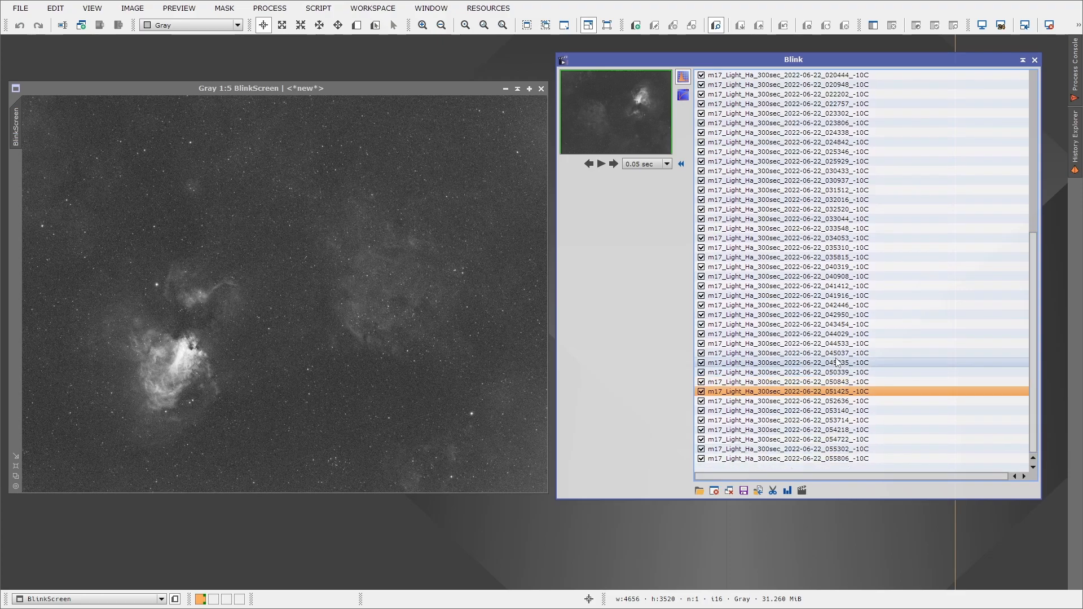
Step: Move the last seven frames, 052636 to 055806, into a new folder named bad inside night1's light folder
{"action": "scroll", "coordinate": [837, 363], "scroll_direction": "up", "scroll_amount": 2}
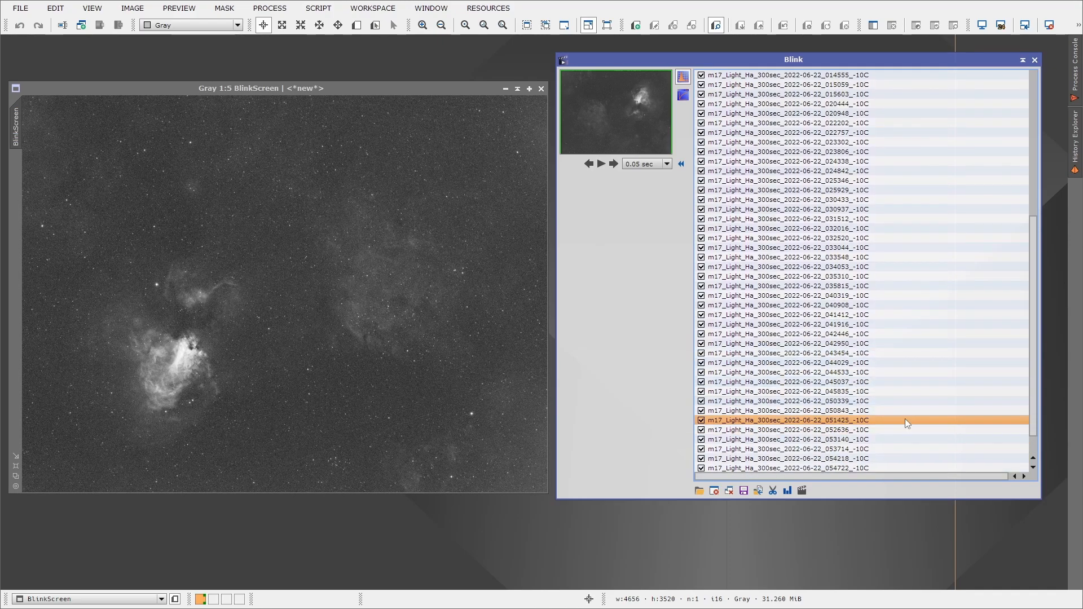
{"action": "scroll", "coordinate": [837, 381], "scroll_direction": "down", "scroll_amount": 1}
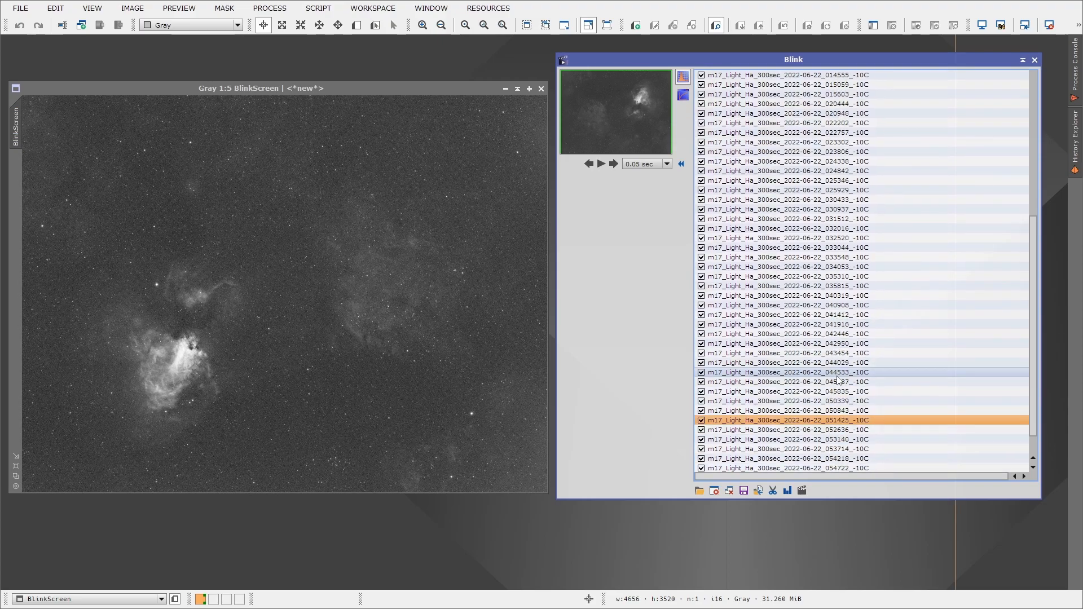
{"action": "left_click_drag", "start_coordinate": [1035, 380], "coordinate": [1040, 437]}
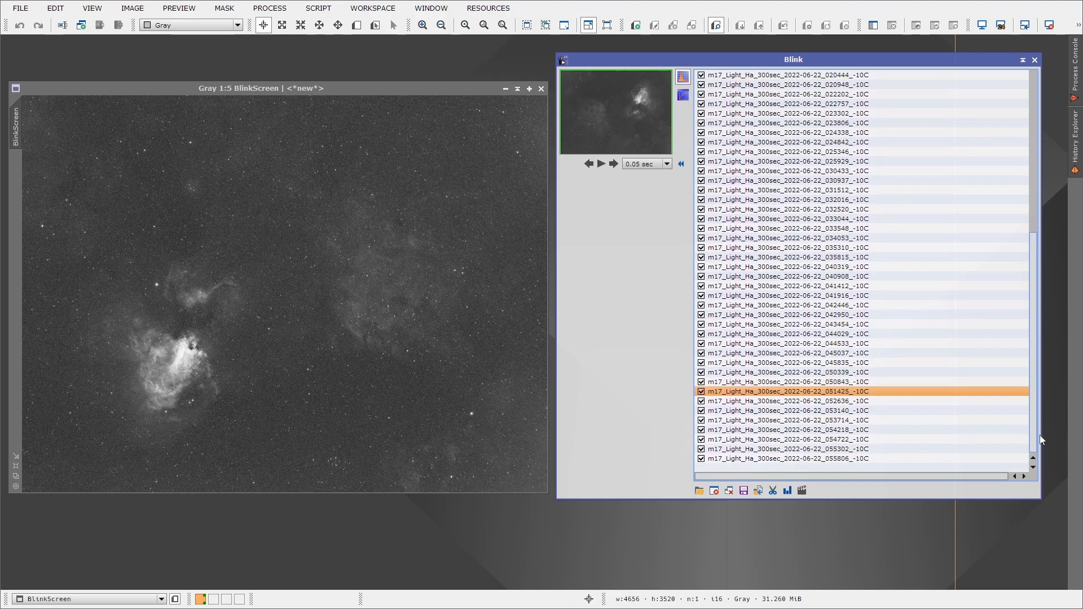
{"action": "left_click", "coordinate": [837, 402]}
{"action": "left_click", "coordinate": [837, 459], "text": "shift"}
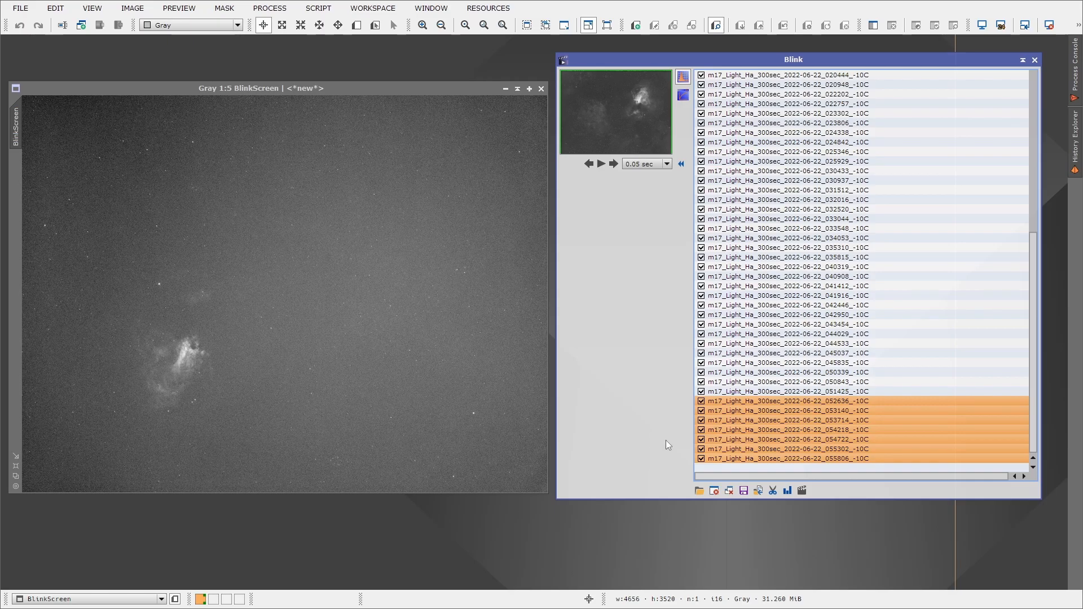
{"action": "left_click", "coordinate": [758, 490]}
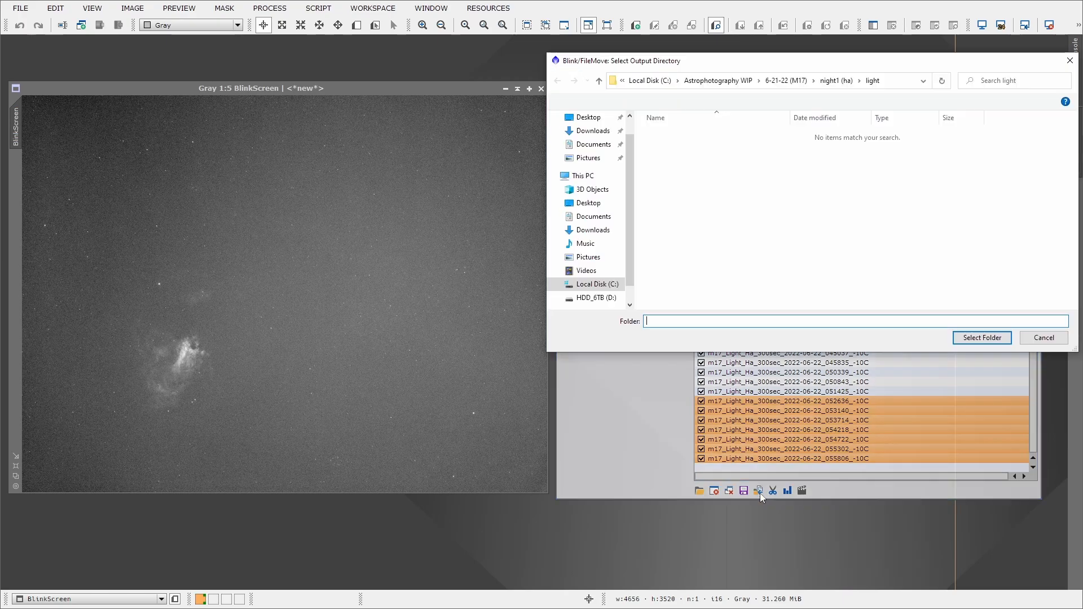
{"action": "left_click_drag", "start_coordinate": [697, 59], "coordinate": [460, 77]}
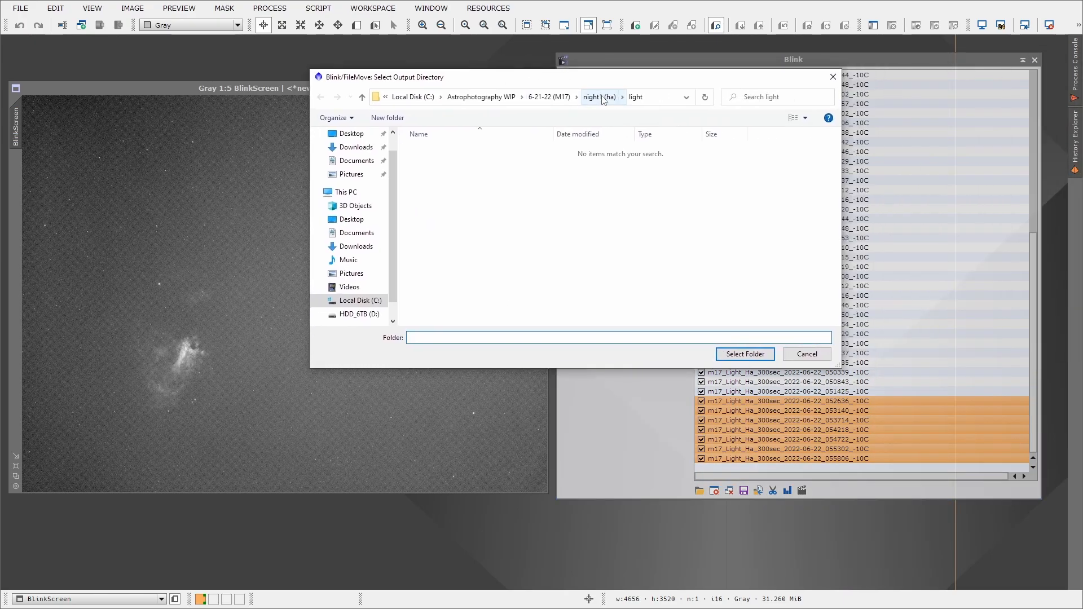
{"action": "left_click", "coordinate": [388, 117]}
{"action": "type", "text": "bad"}
{"action": "left_click", "coordinate": [547, 215]}
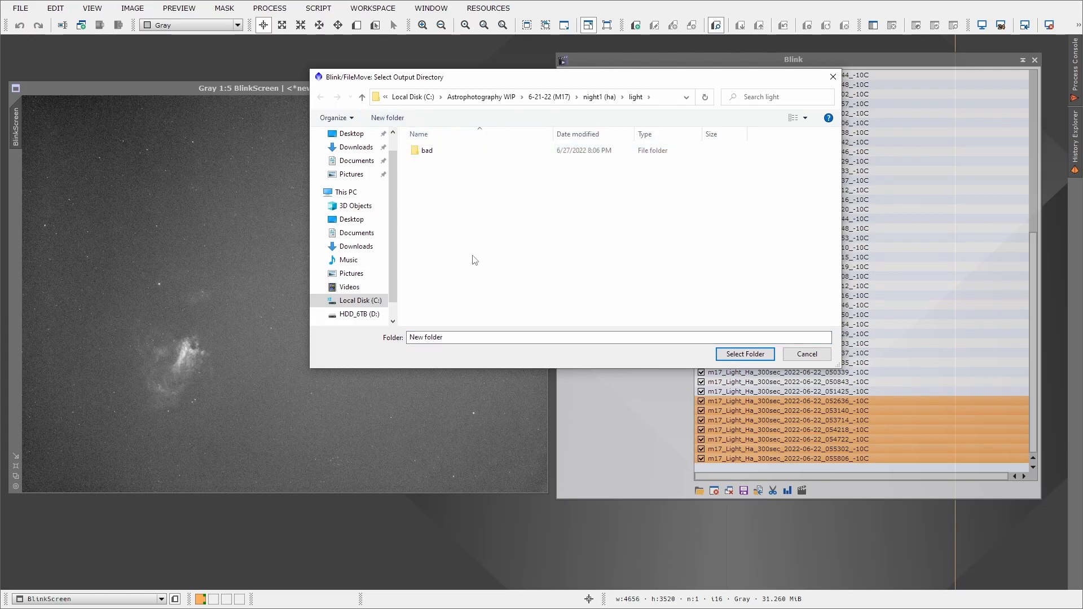
{"action": "double_click", "coordinate": [458, 151]}
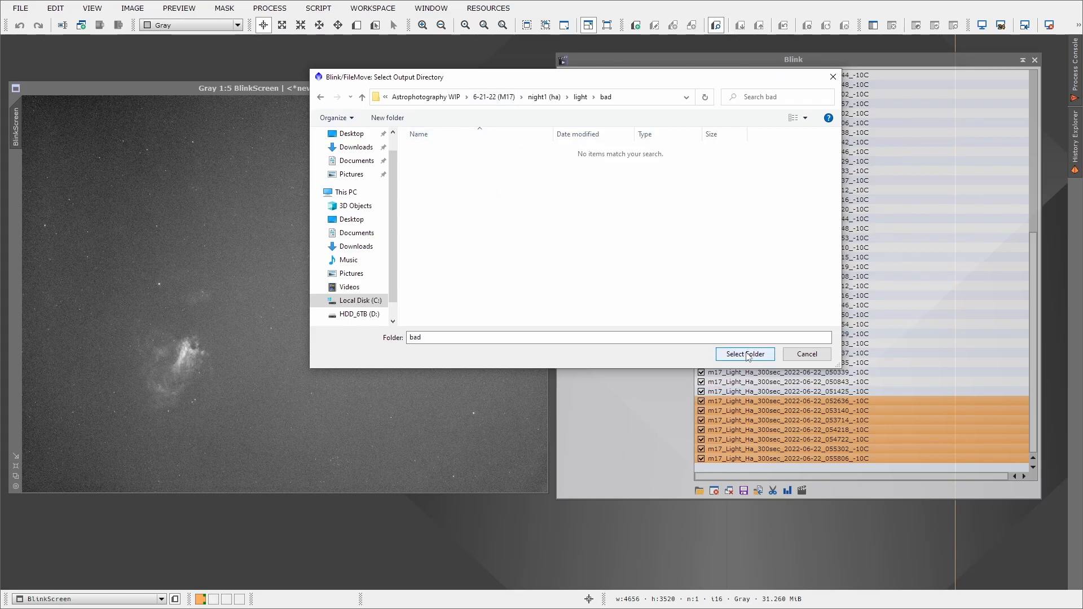
{"action": "left_click", "coordinate": [745, 354]}
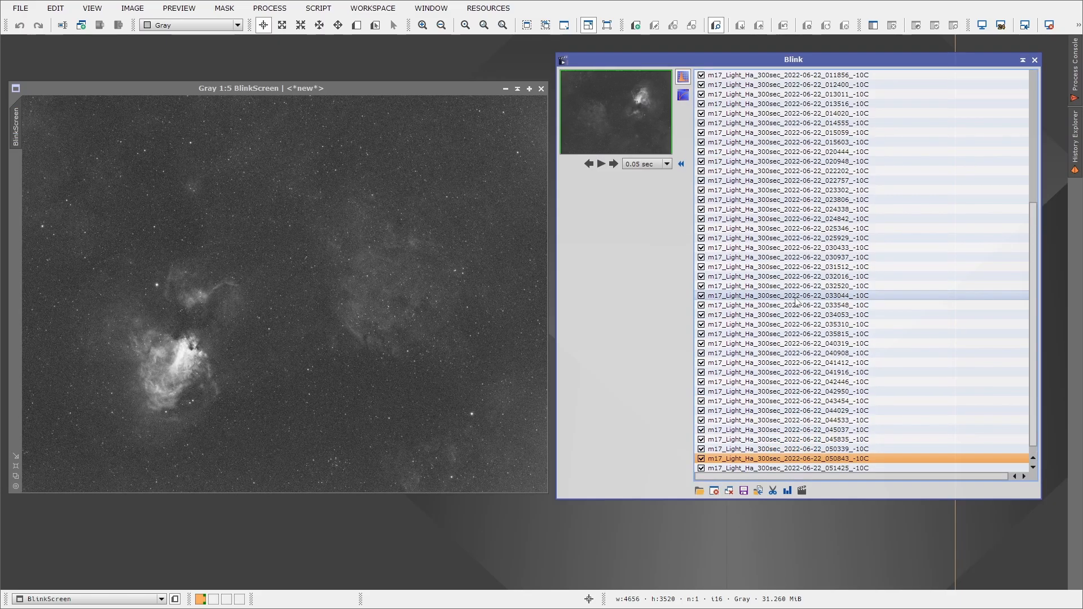
Step: Step back through the remaining light frames to the night's first one, 231608, checking their overall appearance
{"action": "scroll", "coordinate": [795, 303], "scroll_direction": "up", "scroll_amount": 15}
{"action": "scroll", "coordinate": [793, 315], "scroll_direction": "up", "scroll_amount": 20}
{"action": "scroll", "coordinate": [793, 317], "scroll_direction": "up", "scroll_amount": 9}
{"action": "scroll", "coordinate": [793, 318], "scroll_direction": "down", "scroll_amount": 7}
{"action": "scroll", "coordinate": [792, 317], "scroll_direction": "up", "scroll_amount": 7}
{"action": "scroll", "coordinate": [793, 318], "scroll_direction": "up", "scroll_amount": 13}
{"action": "scroll", "coordinate": [793, 318], "scroll_direction": "up", "scroll_amount": 4}
{"action": "scroll", "coordinate": [792, 318], "scroll_direction": "up", "scroll_amount": 1}
{"action": "scroll", "coordinate": [793, 317], "scroll_direction": "down", "scroll_amount": 1}
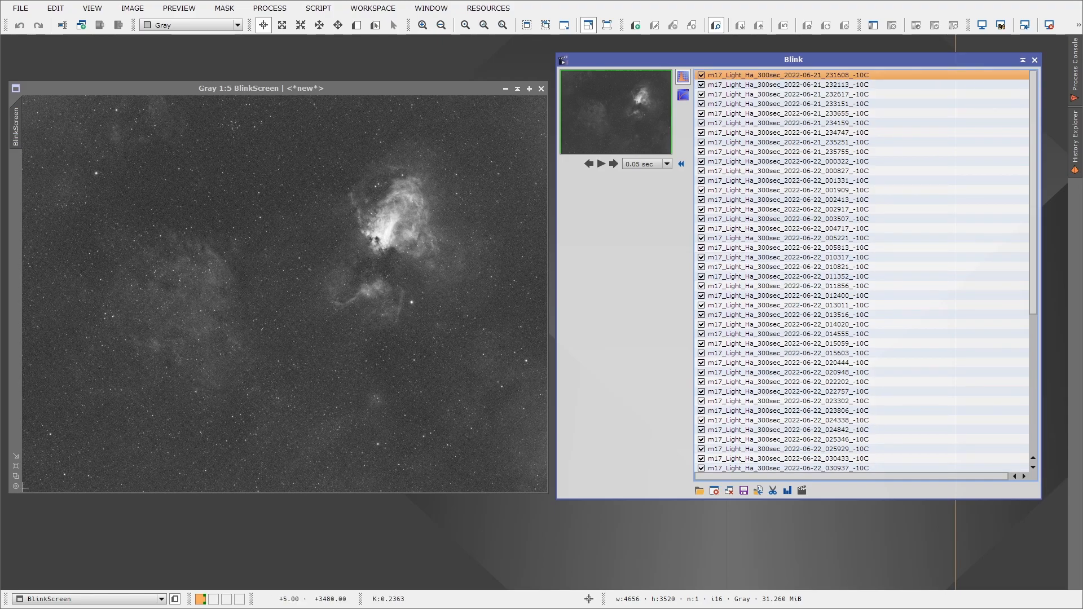
Step: View the BlinkScreen image at 1:1 and examine the stars frame by frame from the night's first frame to around 010317
{"action": "key", "text": "ctrl+1"}
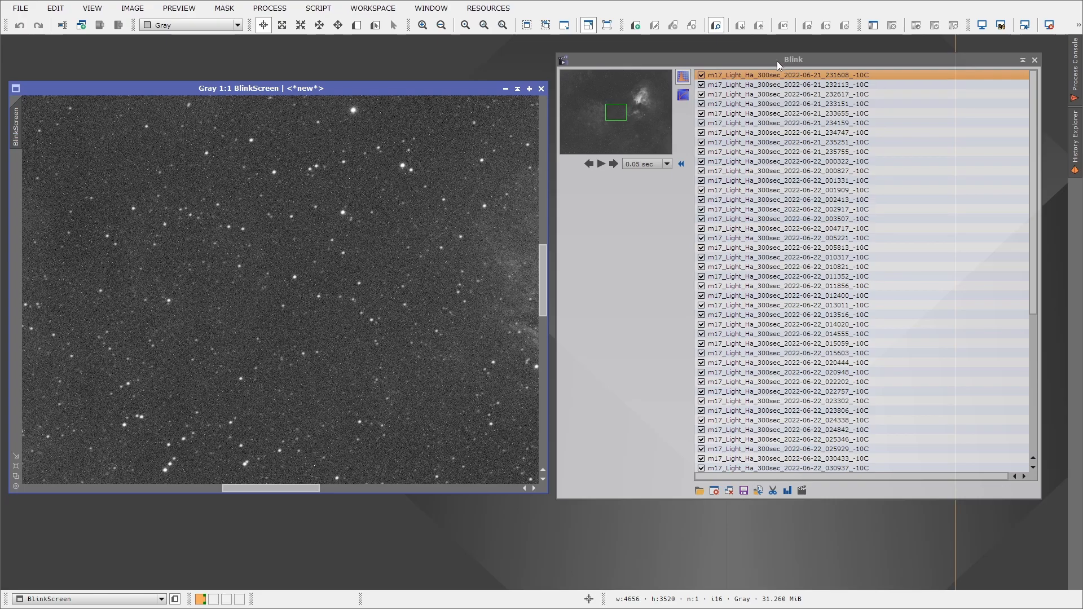
{"action": "left_click_drag", "start_coordinate": [778, 65], "coordinate": [785, 63]}
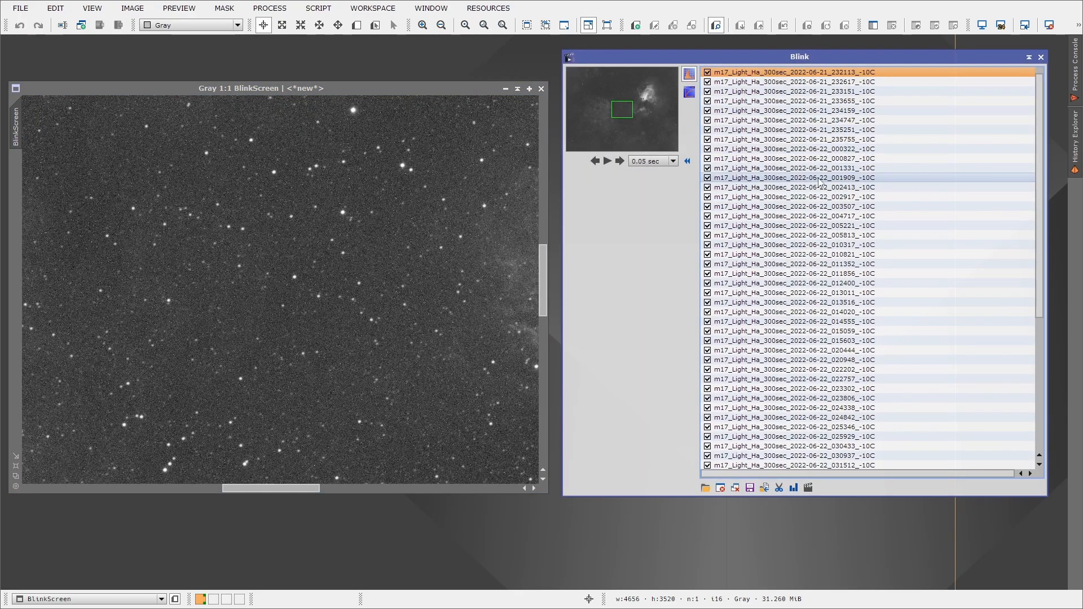
{"action": "key", "text": "Down"}
{"action": "key", "text": "Down"}
{"action": "key", "text": "Down"}
{"action": "key", "text": "Down"}
{"action": "key", "text": "Down"}
{"action": "key", "text": "Down"}
{"action": "key", "text": "Down"}
{"action": "key", "text": "Down"}
{"action": "key", "text": "Down"}
{"action": "key", "text": "Down"}
{"action": "key", "text": "Down"}
{"action": "key", "text": "Down"}
{"action": "key", "text": "Down"}
{"action": "key", "text": "Down"}
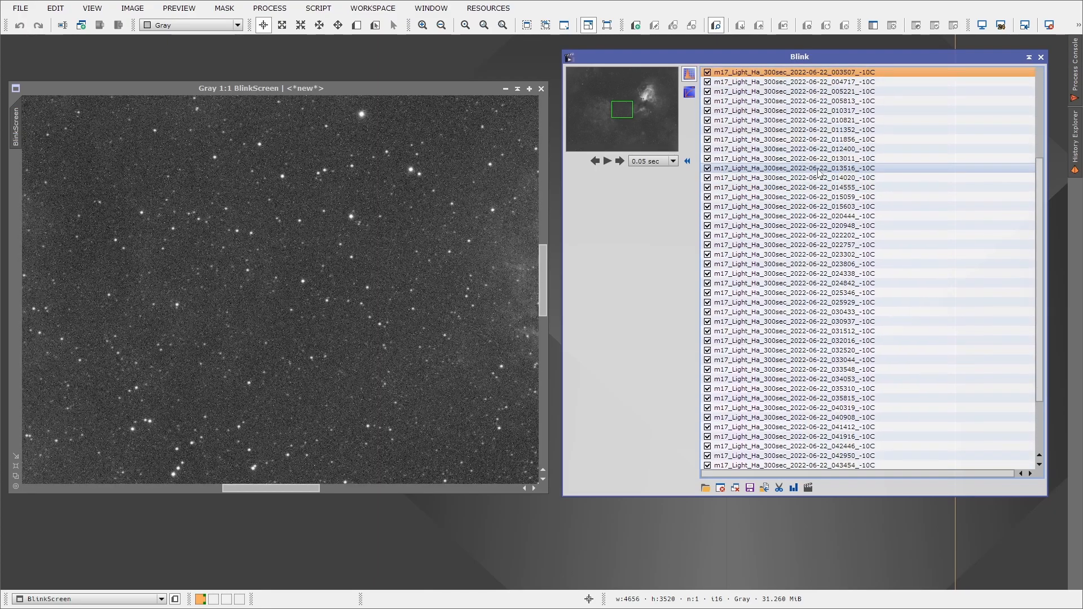
{"action": "key", "text": "Up"}
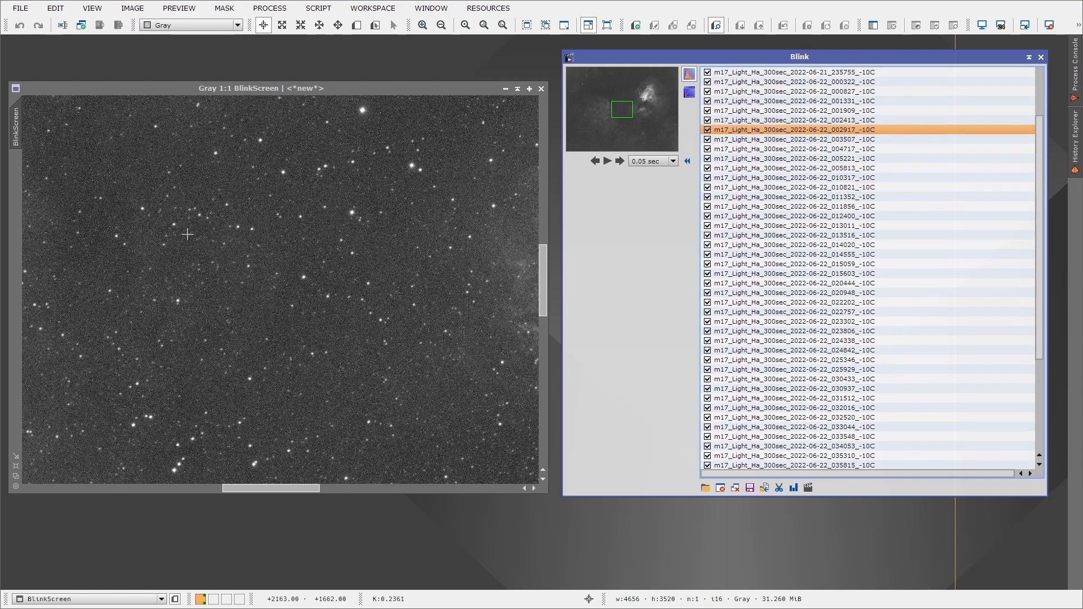
{"action": "key", "text": "Down"}
{"action": "key", "text": "Down"}
{"action": "key", "text": "Down"}
{"action": "key", "text": "Down"}
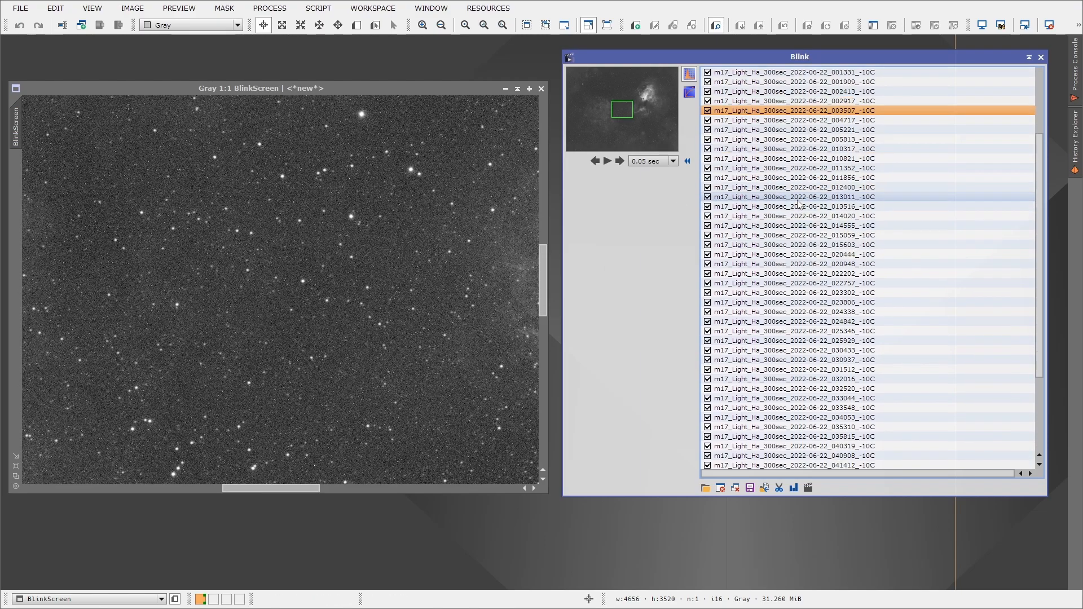
{"action": "key", "text": "Up"}
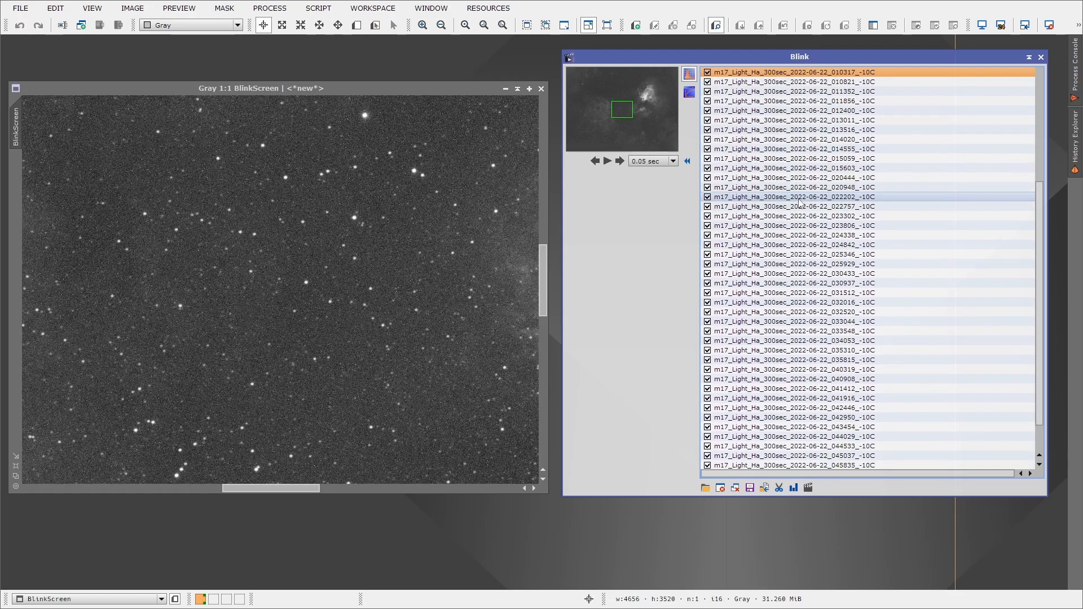
Step: Compare the star shapes back and forth at 1:1 across the frames from 010317 to 013516
{"action": "key", "text": "Down"}
{"action": "key", "text": "Down"}
{"action": "key", "text": "Down"}
{"action": "key", "text": "Down"}
{"action": "key", "text": "Down"}
{"action": "key", "text": "Up"}
{"action": "key", "text": "Up"}
{"action": "key", "text": "Up"}
{"action": "key", "text": "Down"}
{"action": "key", "text": "Down"}
{"action": "key", "text": "Down"}
{"action": "key", "text": "Down"}
{"action": "key", "text": "Down"}
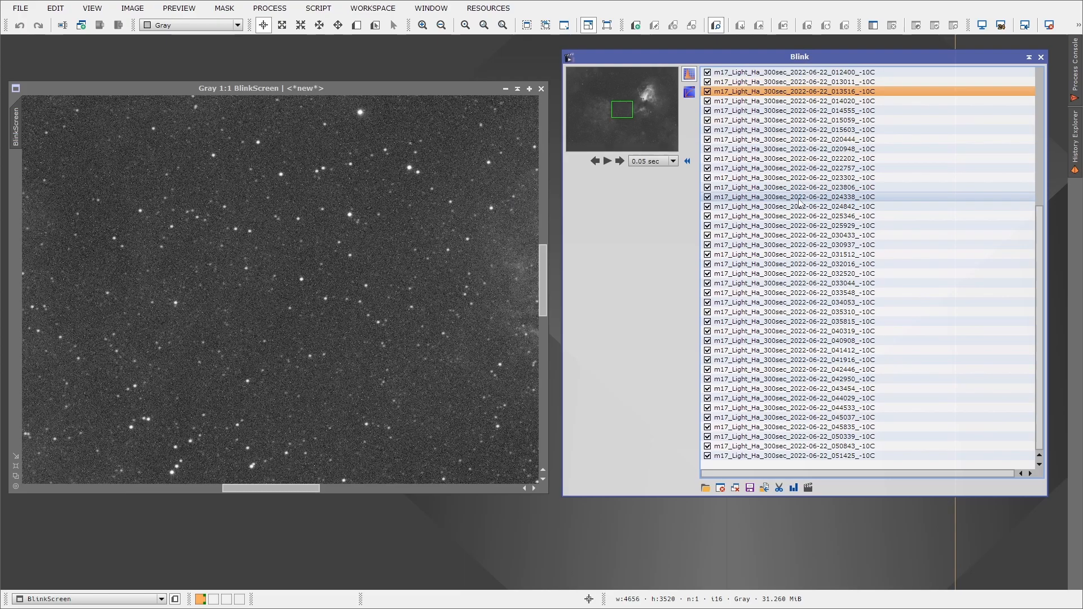
Step: Compare frame 013011 with its neighbours and move it into the bad folder
{"action": "scroll", "coordinate": [800, 202], "scroll_direction": "up", "scroll_amount": 1}
{"action": "scroll", "coordinate": [800, 202], "scroll_direction": "down", "scroll_amount": 1}
{"action": "scroll", "coordinate": [799, 202], "scroll_direction": "up", "scroll_amount": 1}
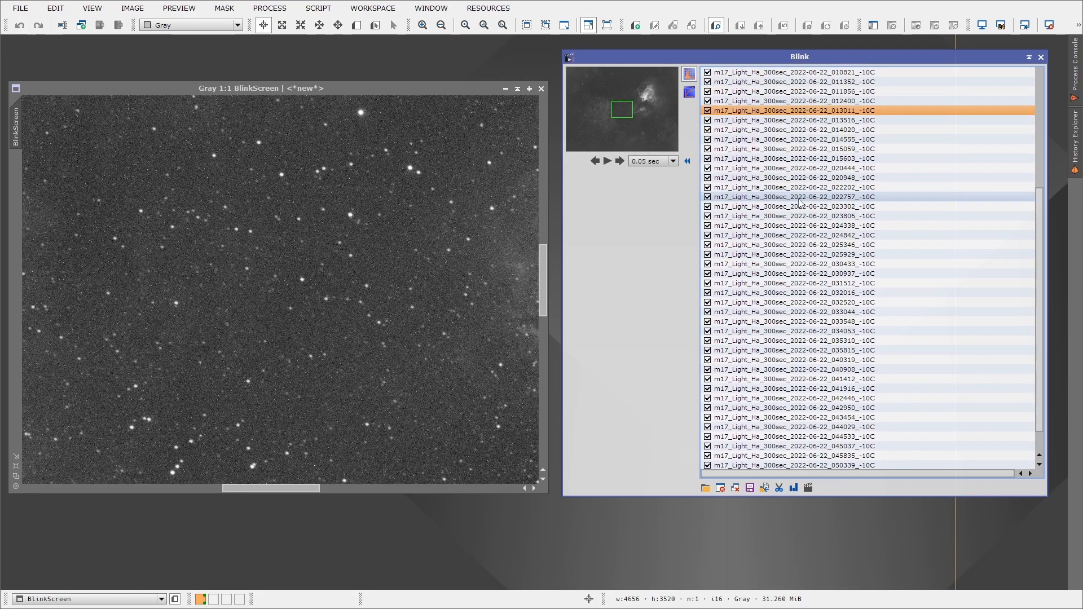
{"action": "scroll", "coordinate": [799, 202], "scroll_direction": "down", "scroll_amount": 1}
{"action": "scroll", "coordinate": [799, 202], "scroll_direction": "up", "scroll_amount": 1}
{"action": "left_click", "coordinate": [764, 488]}
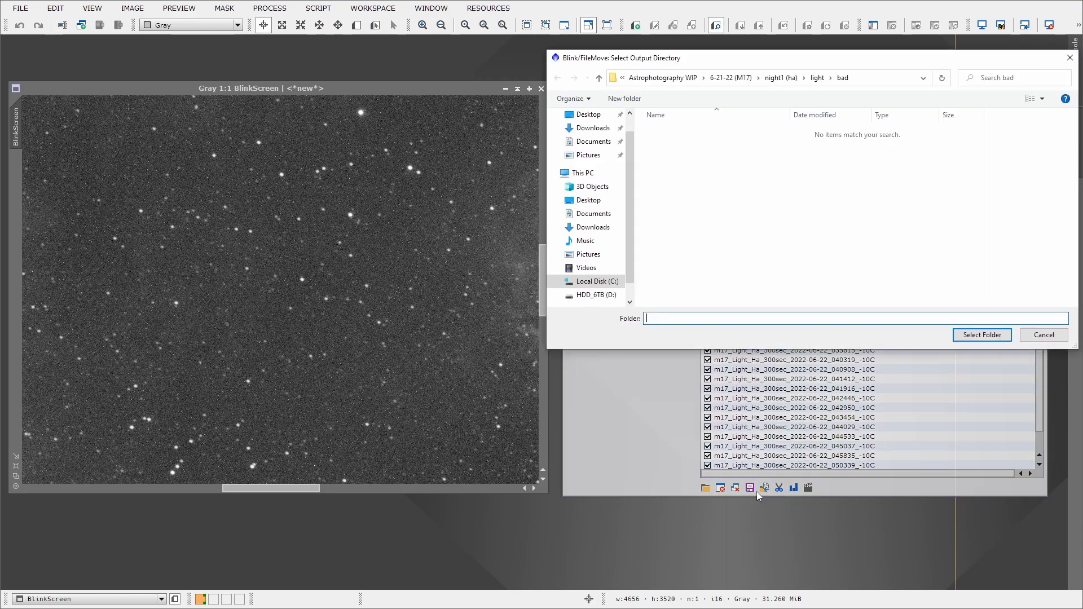
{"action": "left_click", "coordinate": [982, 335]}
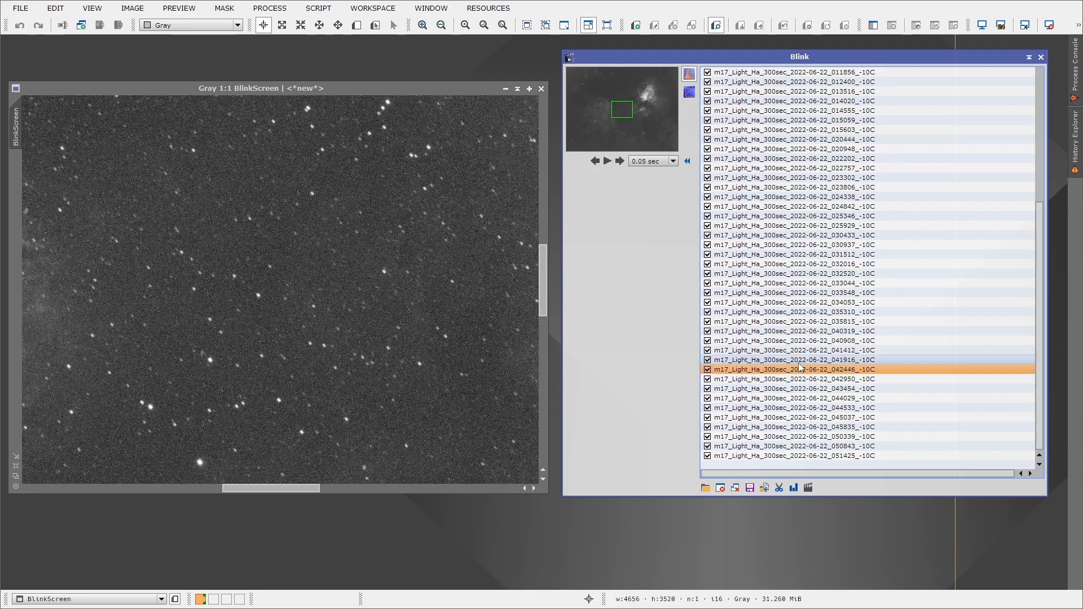
Step: Move frame 042446 into the bad folder and close it in Blink
{"action": "left_click", "coordinate": [801, 369]}
{"action": "scroll", "coordinate": [833, 403], "scroll_direction": "up", "scroll_amount": 1}
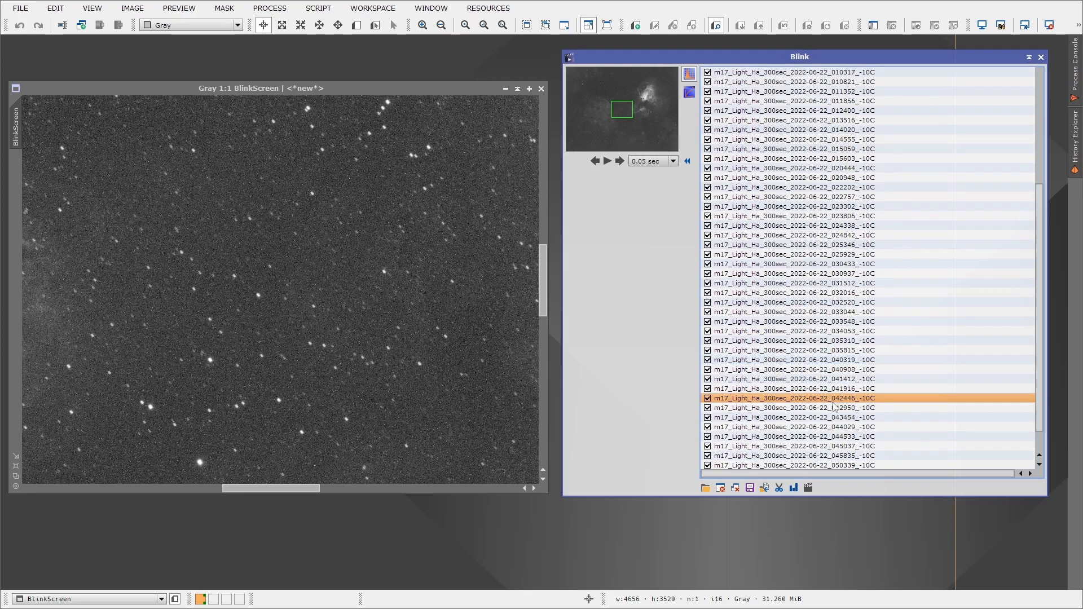
{"action": "left_click", "coordinate": [764, 488]}
{"action": "left_click", "coordinate": [973, 336]}
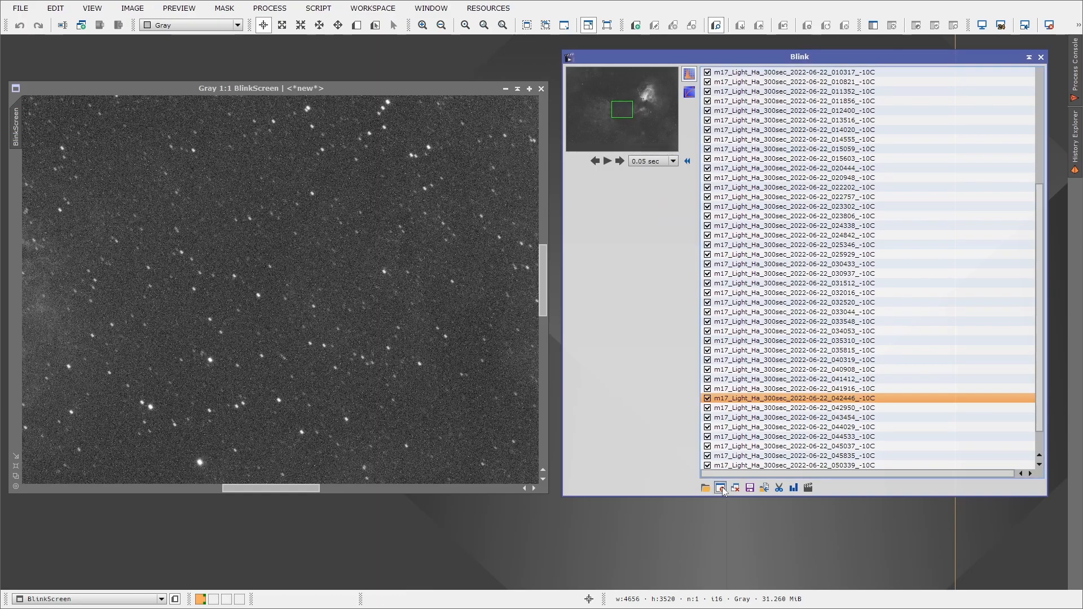
{"action": "left_click", "coordinate": [721, 487]}
Step: Check the stars in the frames following 041916 through the last one, 051425, and return to the start of the list
{"action": "key", "text": "Down"}
{"action": "key", "text": "Down"}
{"action": "key", "text": "Down"}
{"action": "key", "text": "Down"}
{"action": "key", "text": "Down"}
{"action": "key", "text": "Down"}
{"action": "key", "text": "Down"}
{"action": "key", "text": "Down"}
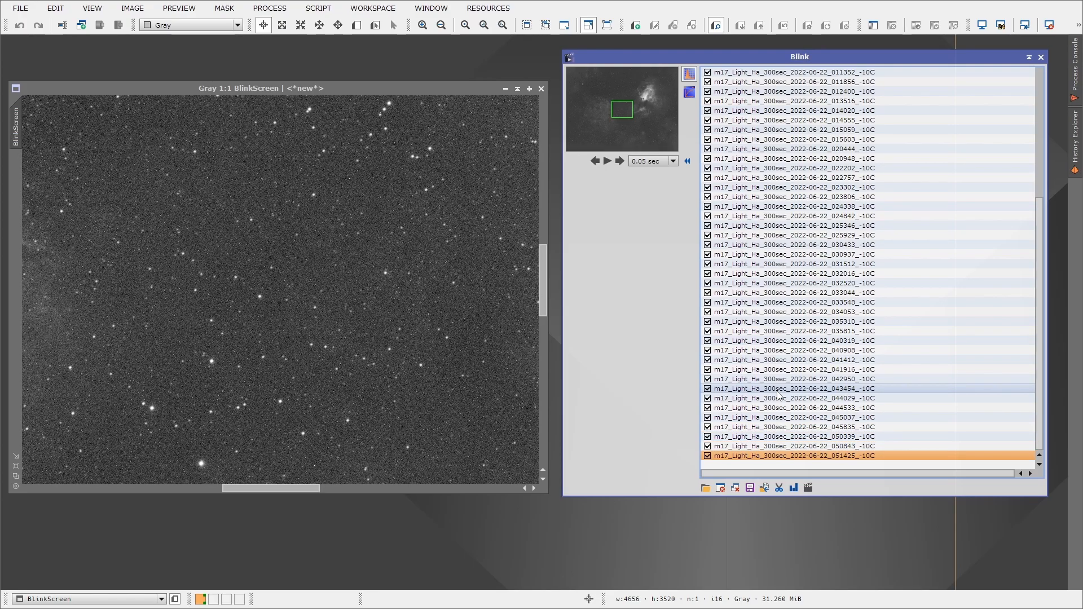
{"action": "key", "text": "Home"}
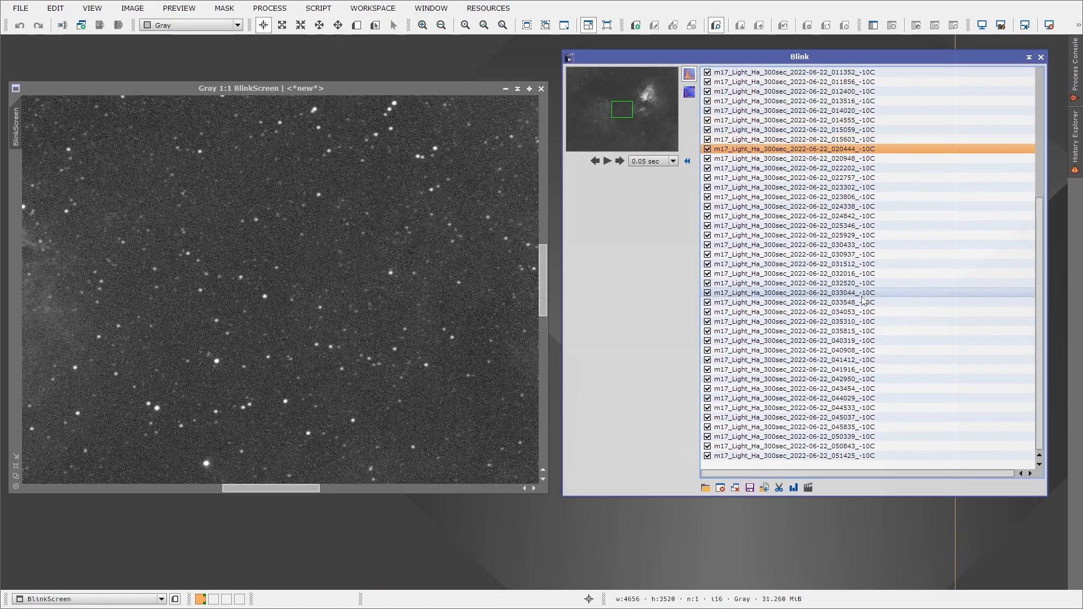
Step: Compare the frames around 022202, move frame 020948 into the bad folder and close it in Blink
{"action": "scroll", "coordinate": [863, 300], "scroll_direction": "up", "scroll_amount": 1}
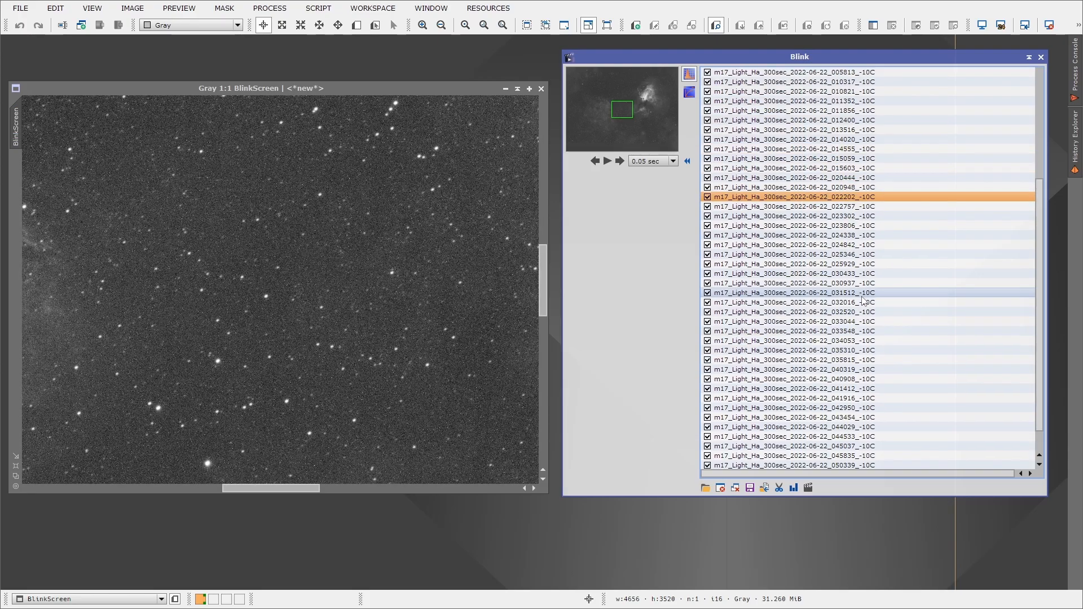
{"action": "scroll", "coordinate": [863, 301], "scroll_direction": "up", "scroll_amount": 1}
{"action": "left_click", "coordinate": [765, 487]}
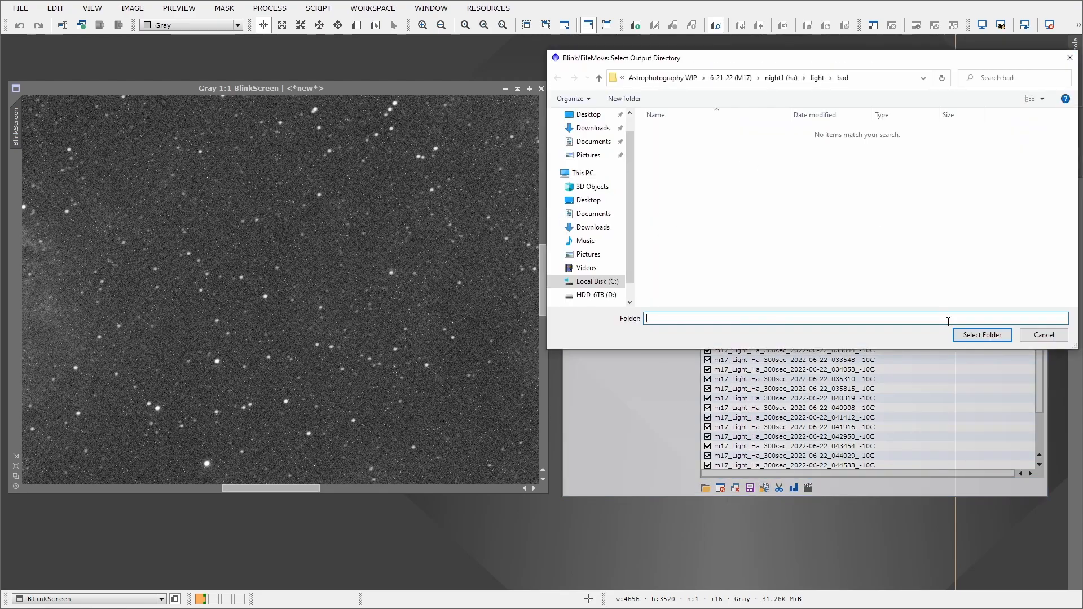
{"action": "left_click", "coordinate": [967, 335]}
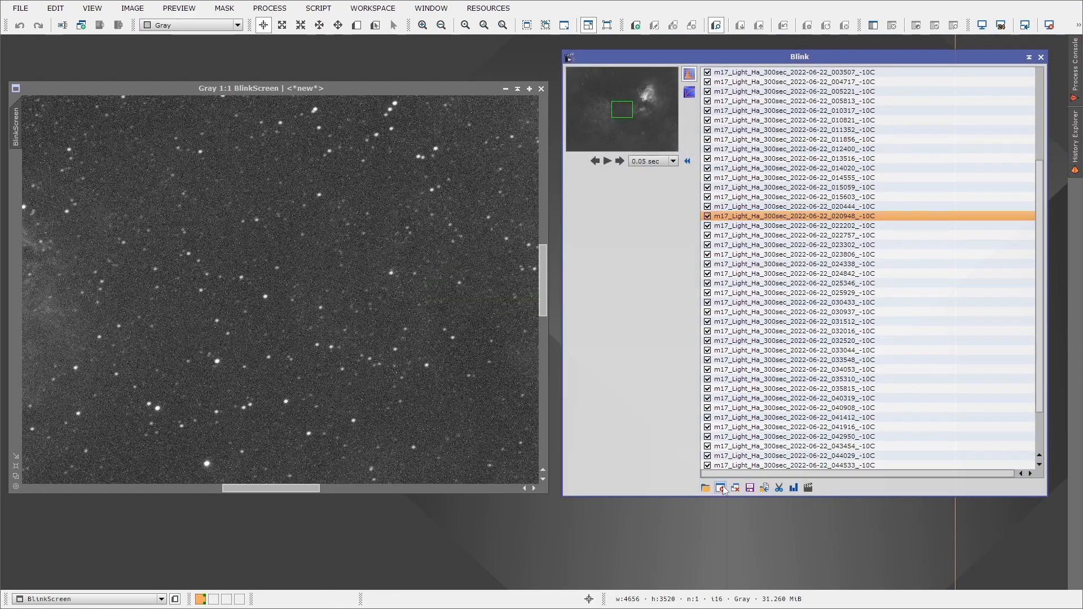
{"action": "left_click", "coordinate": [721, 488]}
Step: Examine the star quality at 1:1 in the remaining frames from 015603 towards the end of the night
{"action": "scroll", "coordinate": [813, 357], "scroll_direction": "down", "scroll_amount": 1}
{"action": "scroll", "coordinate": [814, 357], "scroll_direction": "up", "scroll_amount": 2}
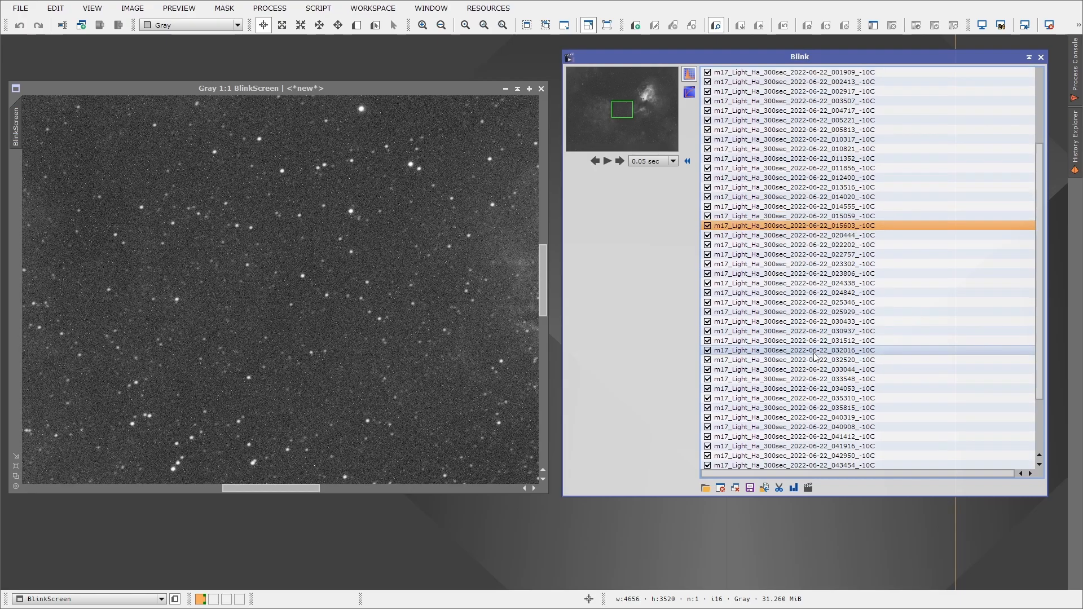
{"action": "scroll", "coordinate": [814, 355], "scroll_direction": "down", "scroll_amount": 2}
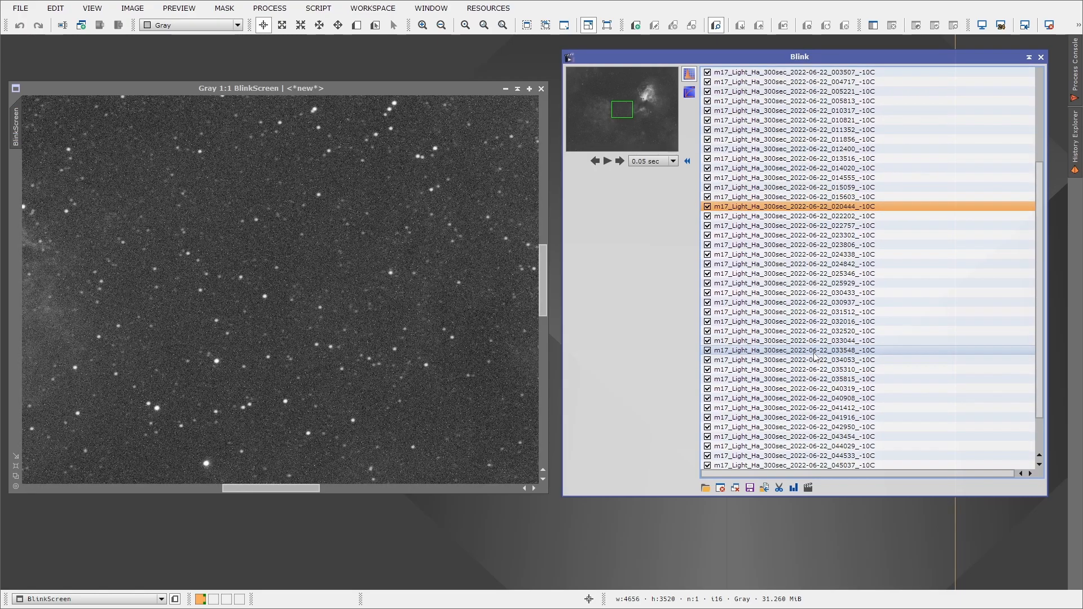
{"action": "scroll", "coordinate": [814, 355], "scroll_direction": "down", "scroll_amount": 5}
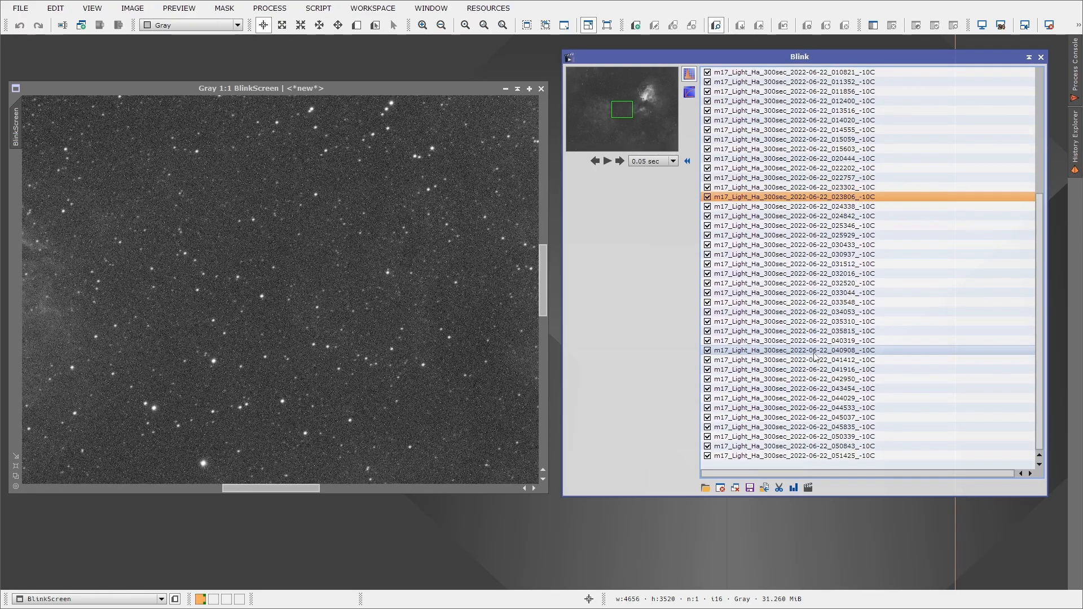
{"action": "scroll", "coordinate": [814, 355], "scroll_direction": "down", "scroll_amount": 5}
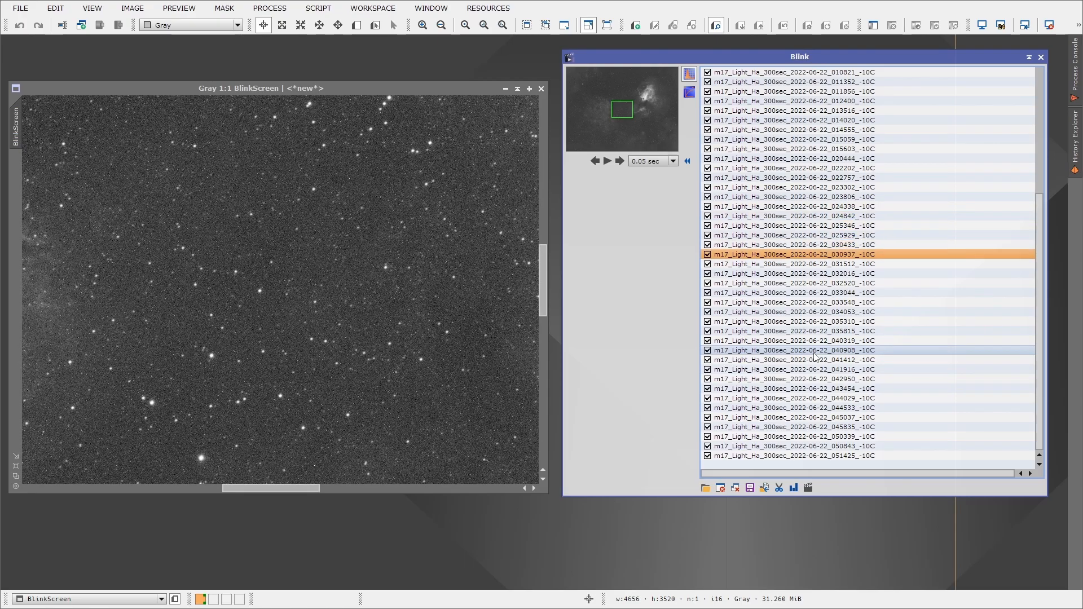
{"action": "scroll", "coordinate": [814, 356], "scroll_direction": "down", "scroll_amount": 5}
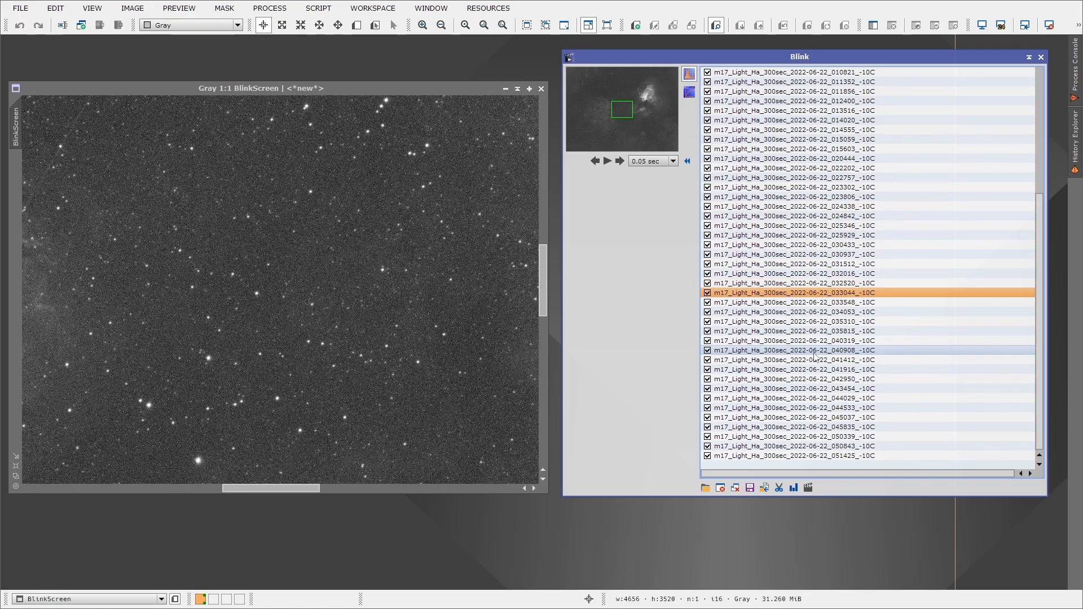
{"action": "scroll", "coordinate": [814, 355], "scroll_direction": "down", "scroll_amount": 5}
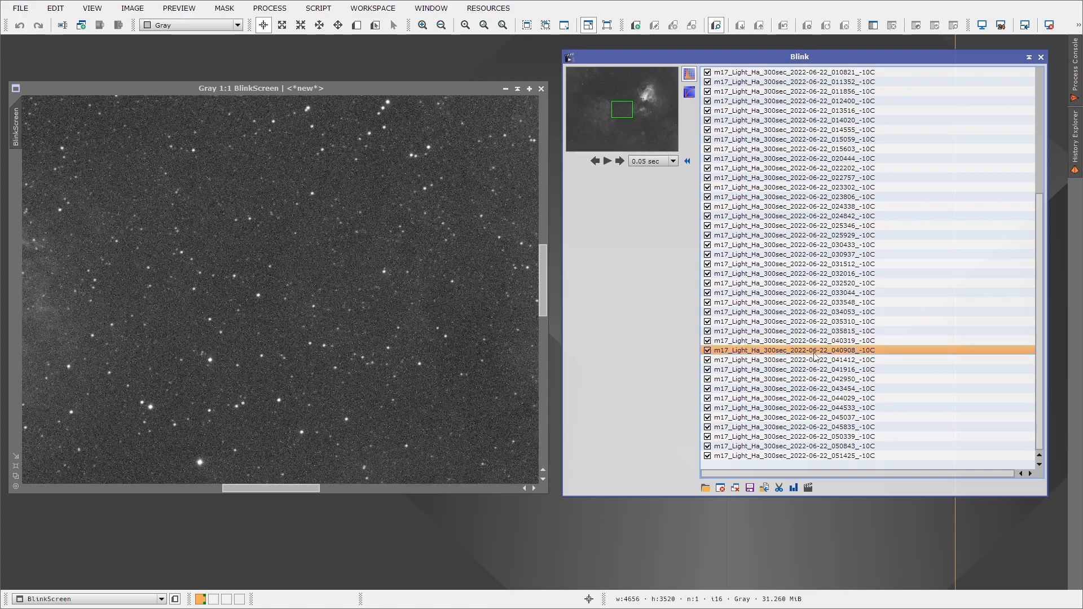
{"action": "scroll", "coordinate": [814, 356], "scroll_direction": "down", "scroll_amount": 6}
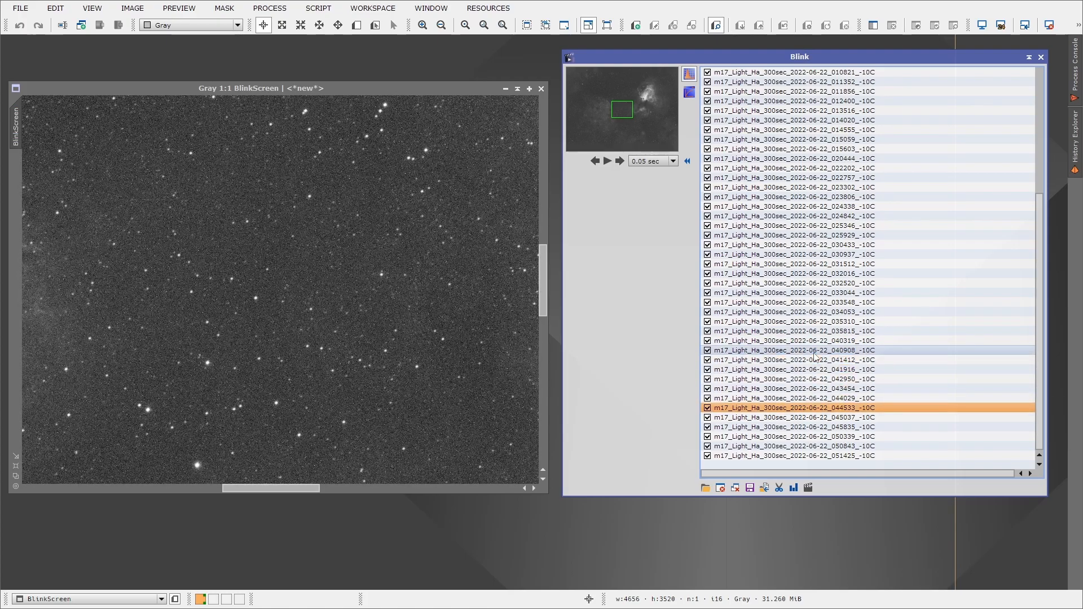
{"action": "scroll", "coordinate": [814, 355], "scroll_direction": "down", "scroll_amount": 5}
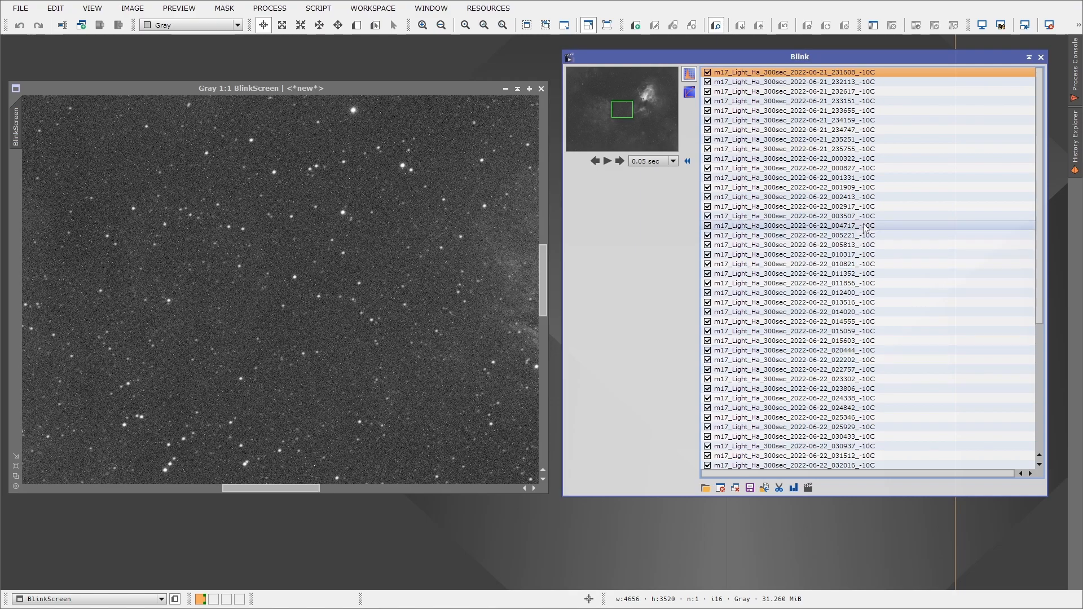
Step: Zoom out to the full frame and check the overall quality of the remaining night1 frames through 051425, returning to the start of the list
{"action": "scroll", "coordinate": [437, 274], "scroll_direction": "down", "scroll_amount": 4}
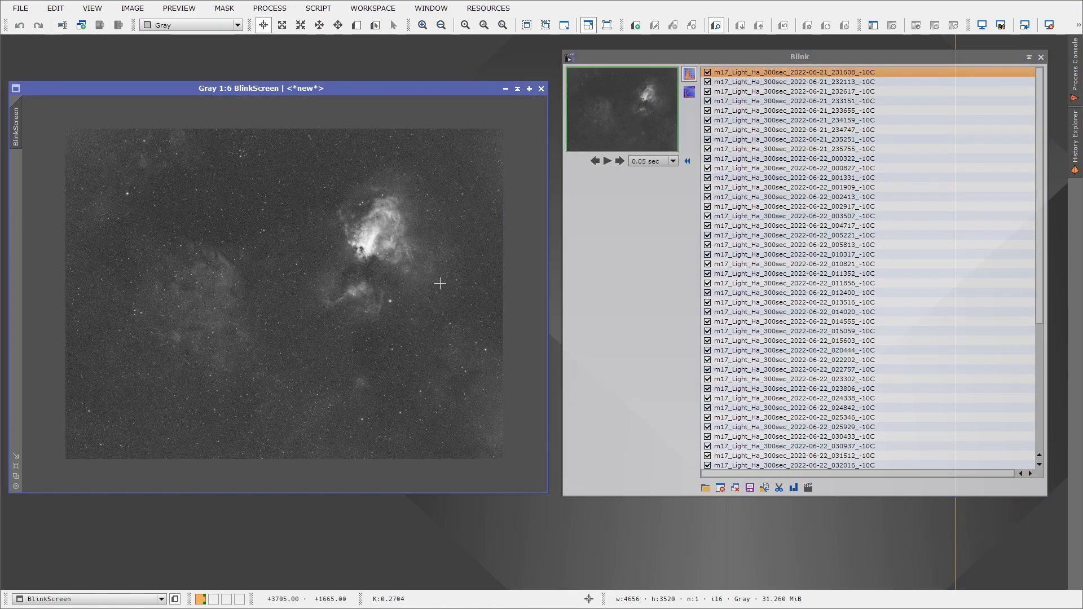
{"action": "scroll", "coordinate": [780, 285], "scroll_direction": "down", "scroll_amount": 7}
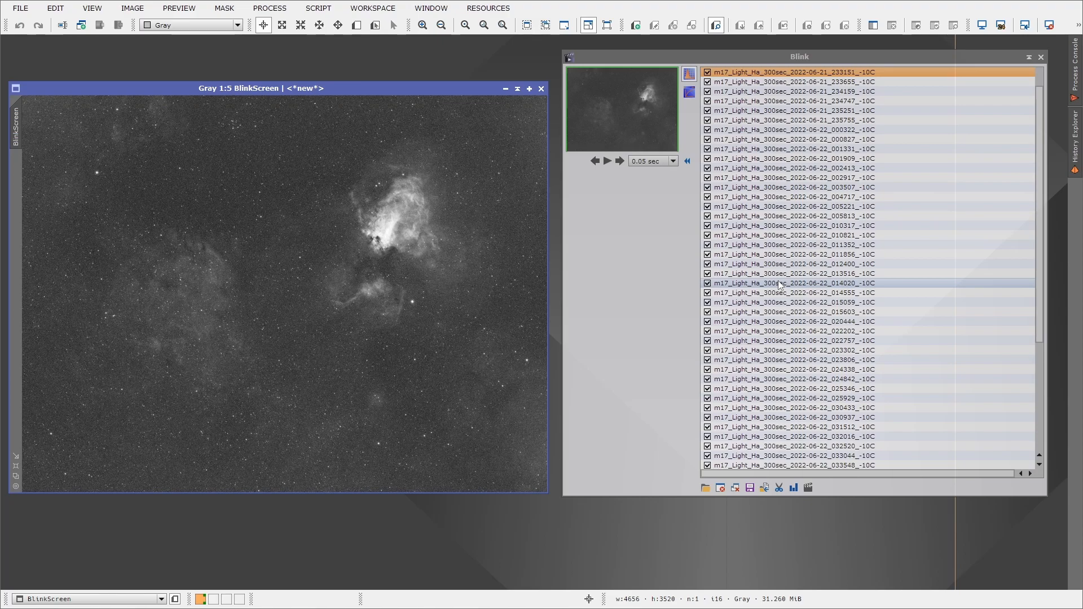
{"action": "scroll", "coordinate": [780, 285], "scroll_direction": "down", "scroll_amount": 17}
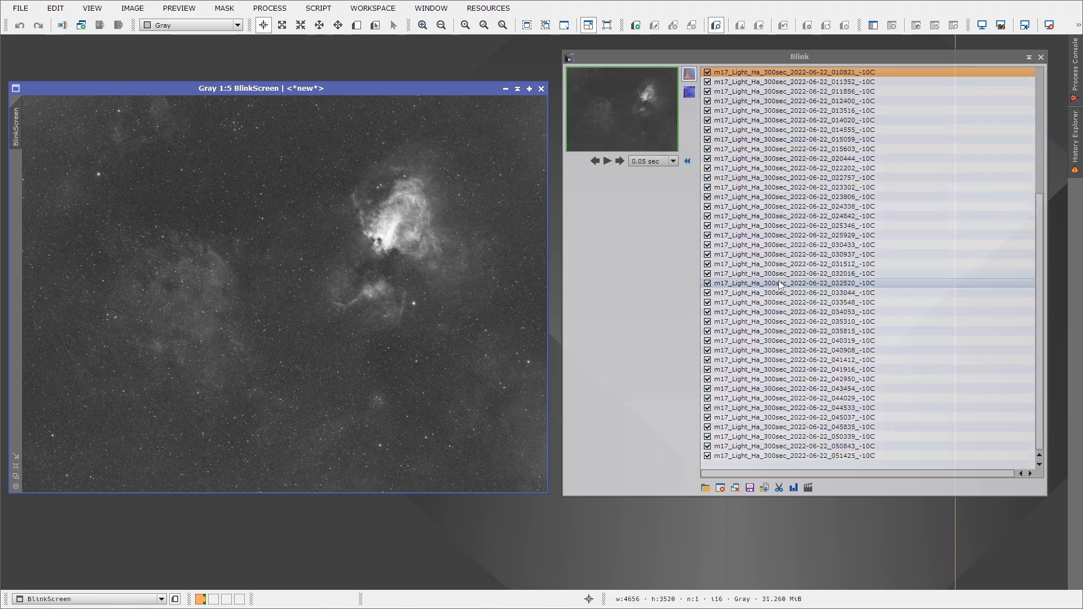
{"action": "scroll", "coordinate": [780, 285], "scroll_direction": "down", "scroll_amount": 12}
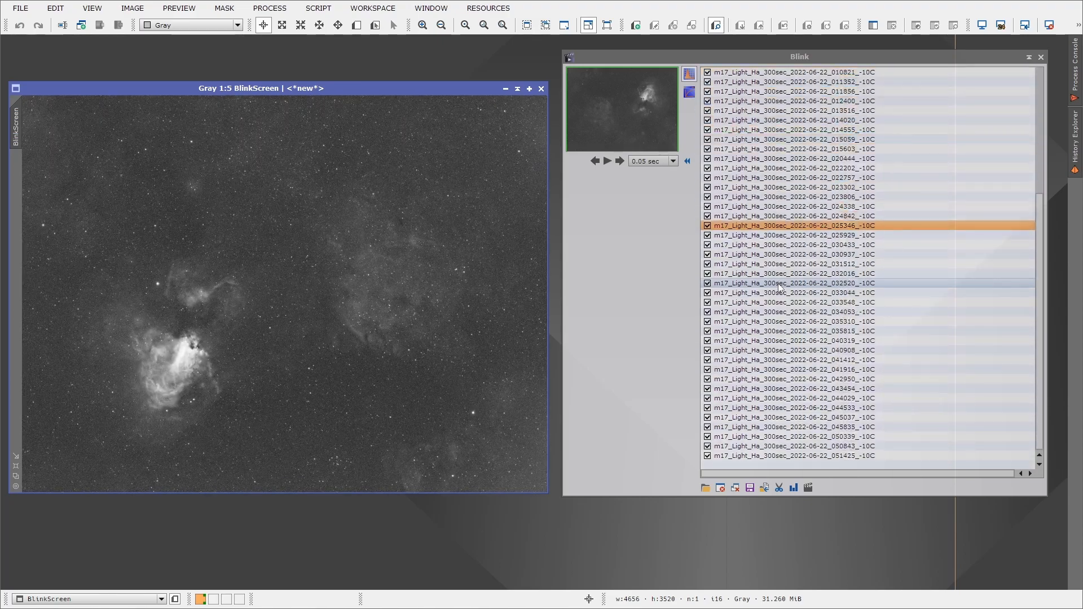
{"action": "scroll", "coordinate": [780, 286], "scroll_direction": "down", "scroll_amount": 10}
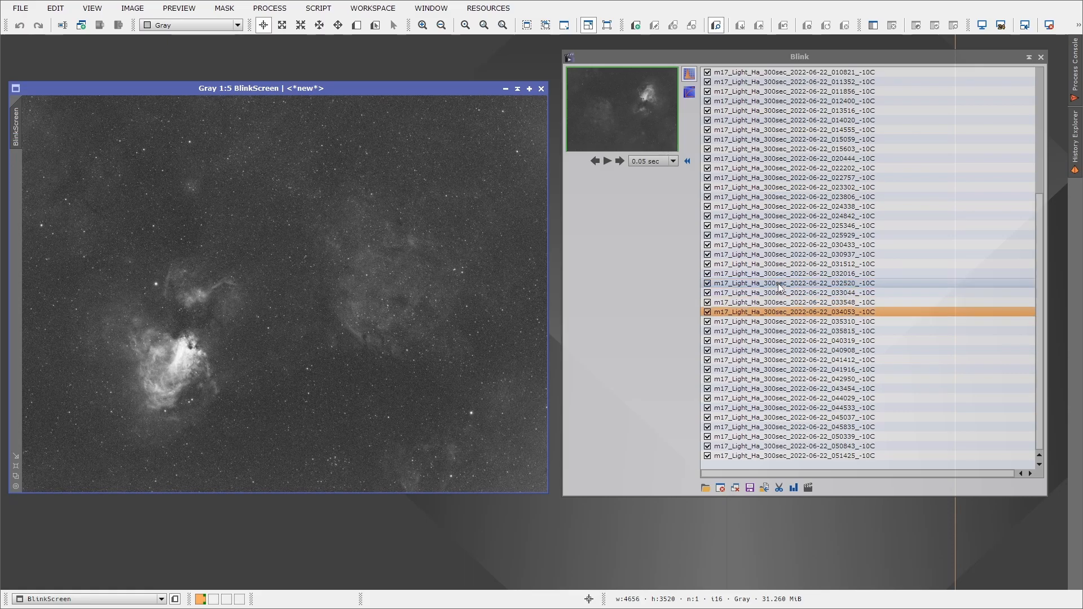
{"action": "scroll", "coordinate": [779, 286], "scroll_direction": "down", "scroll_amount": 7}
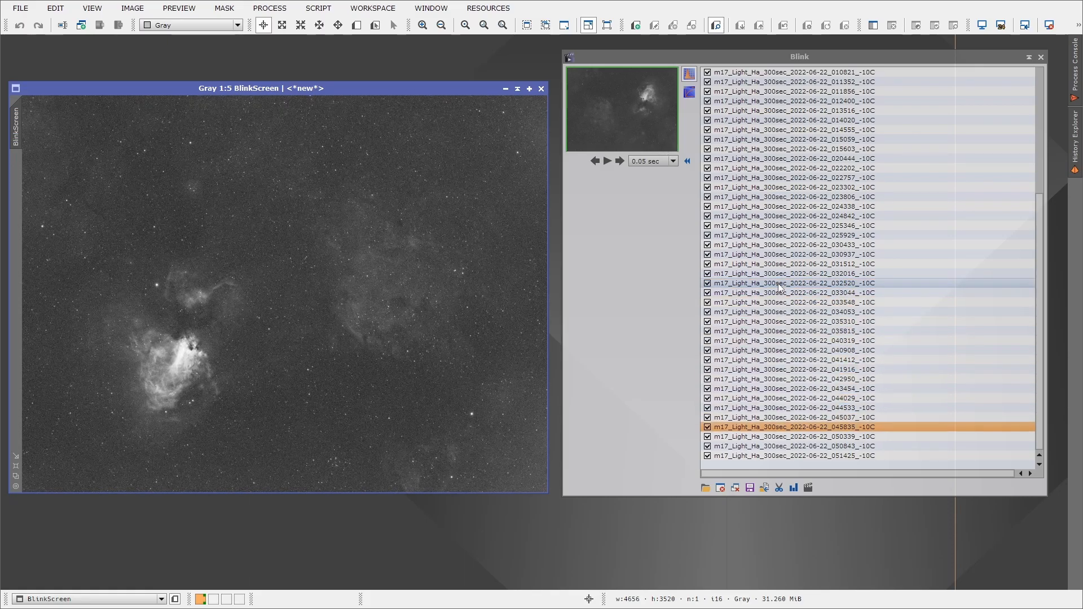
{"action": "scroll", "coordinate": [779, 286], "scroll_direction": "up", "scroll_amount": 1}
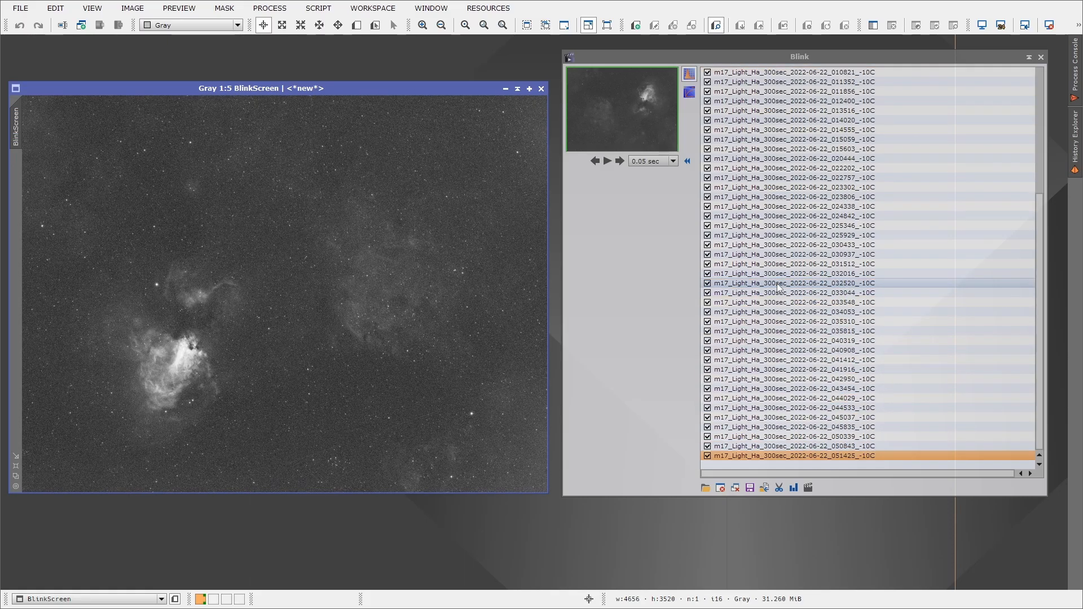
{"action": "left_click_drag", "start_coordinate": [1038, 258], "coordinate": [1044, 121]}
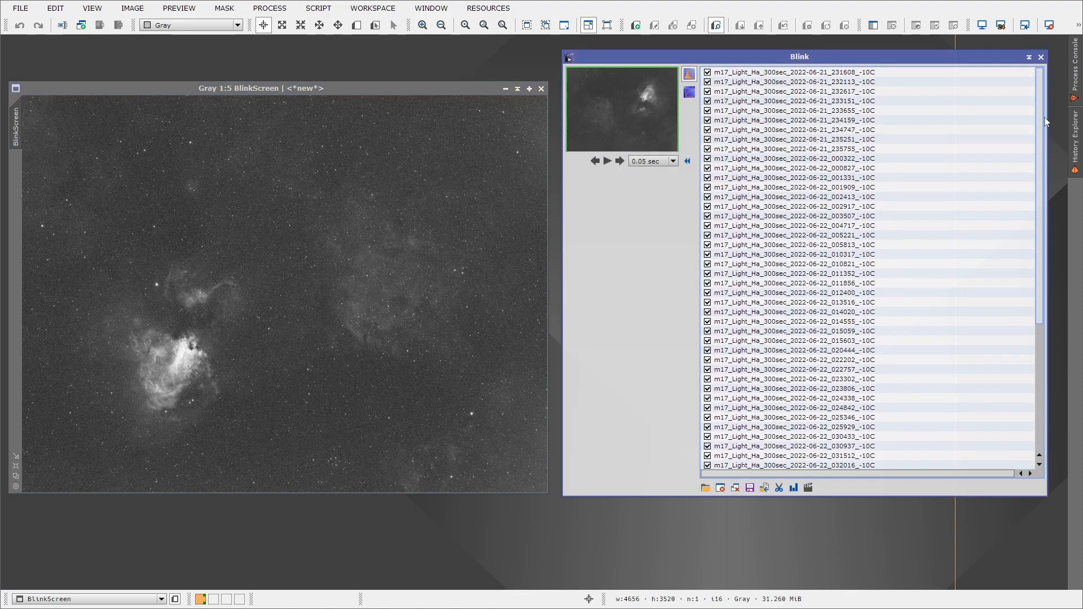
Step: Close all night1 frames in Blink and load every light frame from the night2 (ha) light folder
{"action": "left_click", "coordinate": [734, 489]}
{"action": "left_click", "coordinate": [705, 487]}
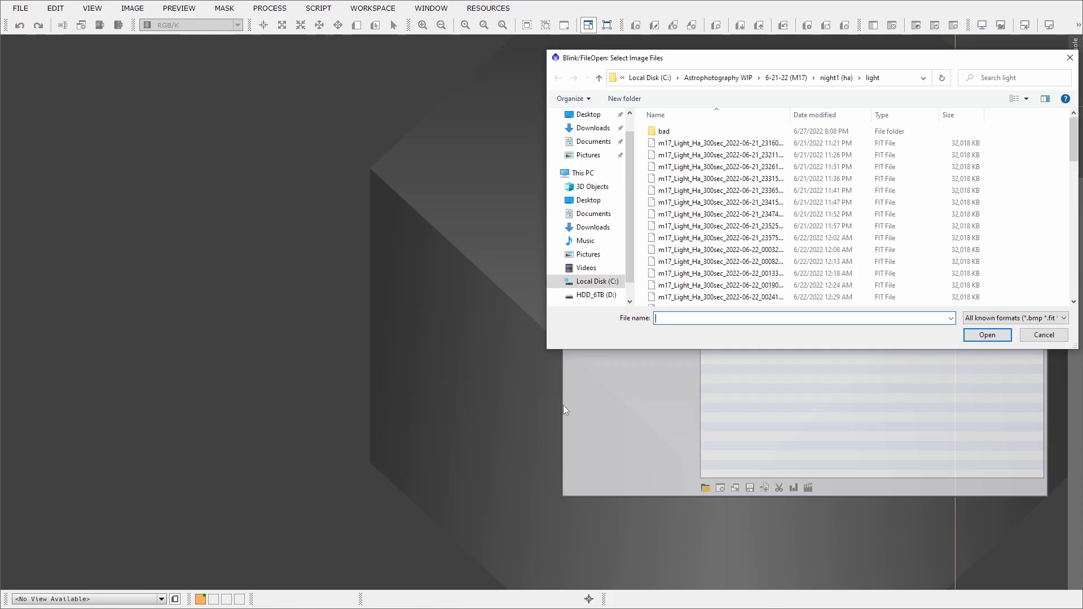
{"action": "left_click", "coordinate": [830, 79]}
{"action": "left_click", "coordinate": [786, 78]}
{"action": "double_click", "coordinate": [682, 143]}
{"action": "double_click", "coordinate": [683, 143]}
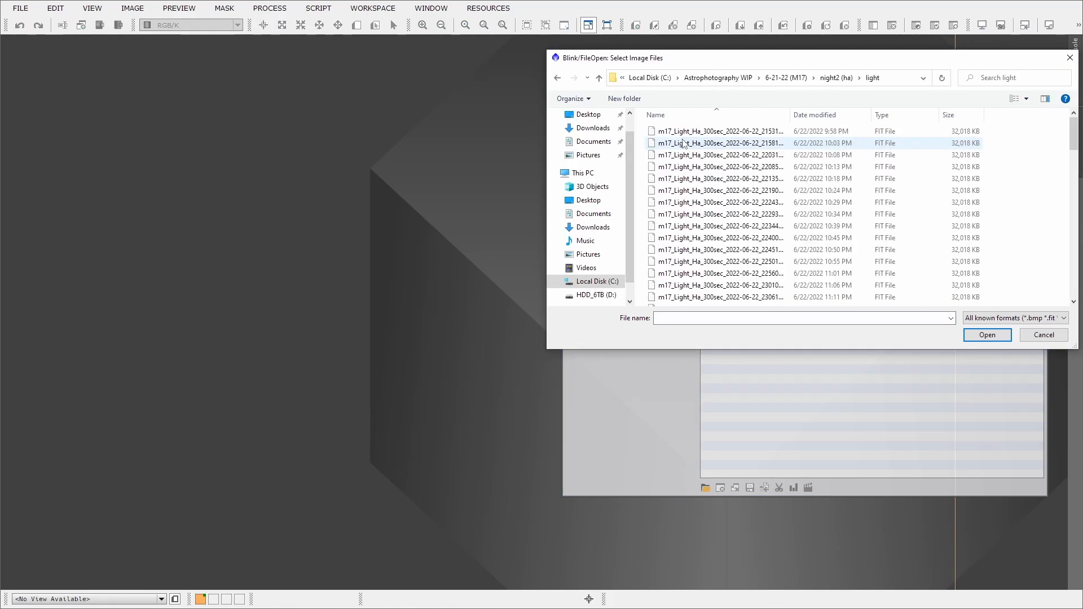
{"action": "left_click", "coordinate": [685, 135]}
{"action": "key", "text": "ctrl+a"}
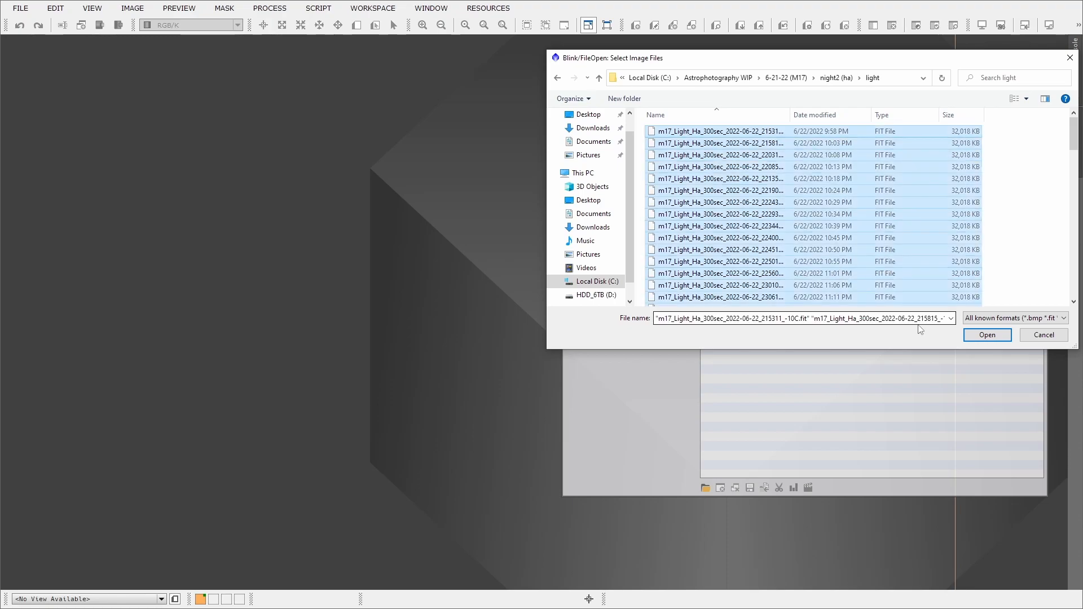
{"action": "left_click", "coordinate": [976, 339]}
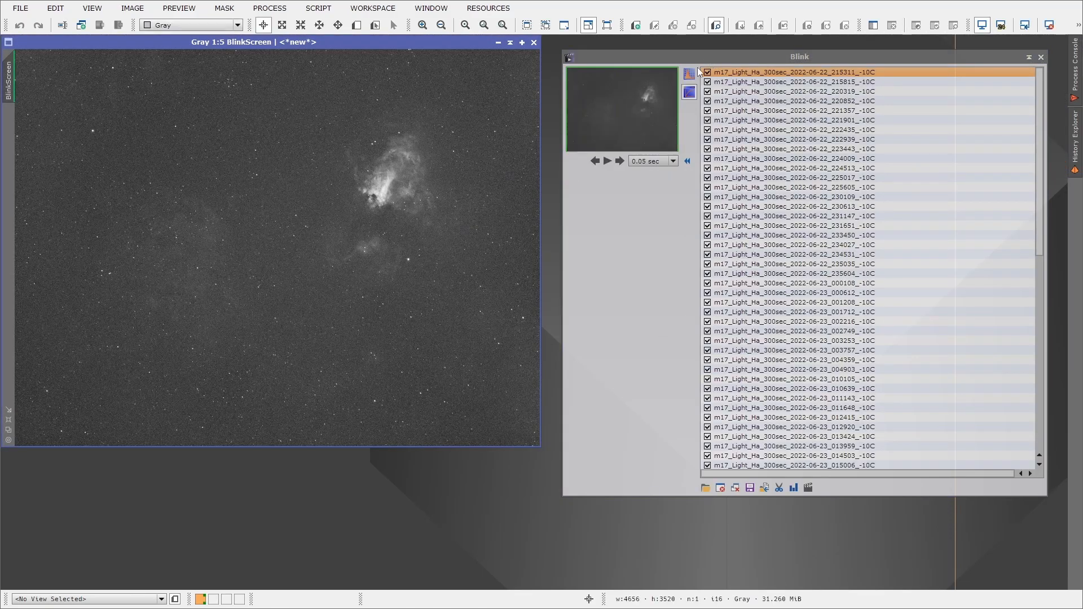
Step: Apply the automatic histogram stretch to the night2 frames and arrange the preview and Blink windows side by side
{"action": "left_click", "coordinate": [689, 76]}
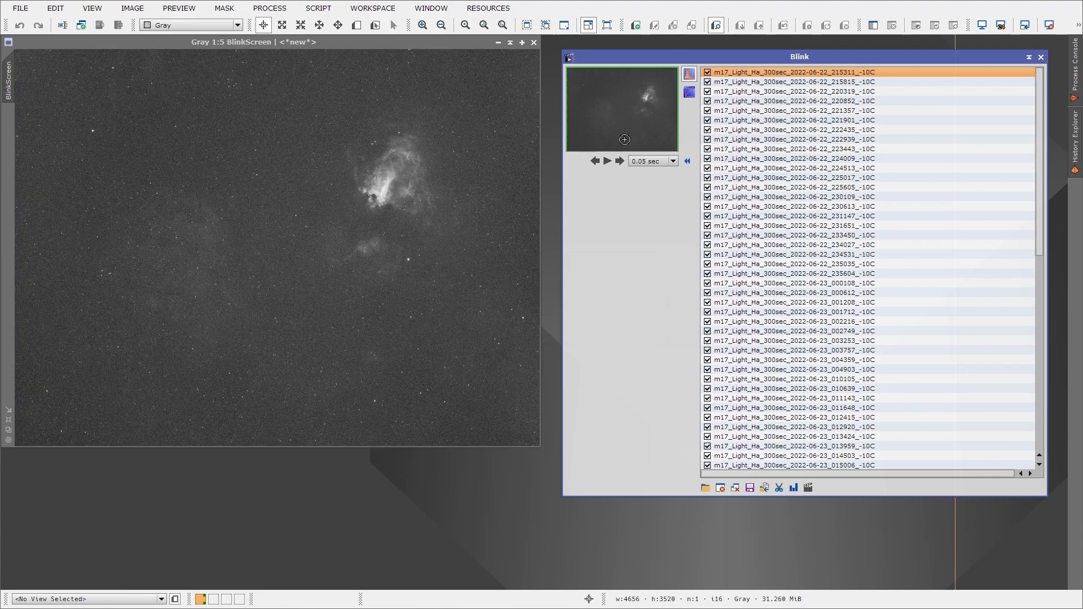
{"action": "left_click_drag", "start_coordinate": [760, 57], "coordinate": [759, 66]}
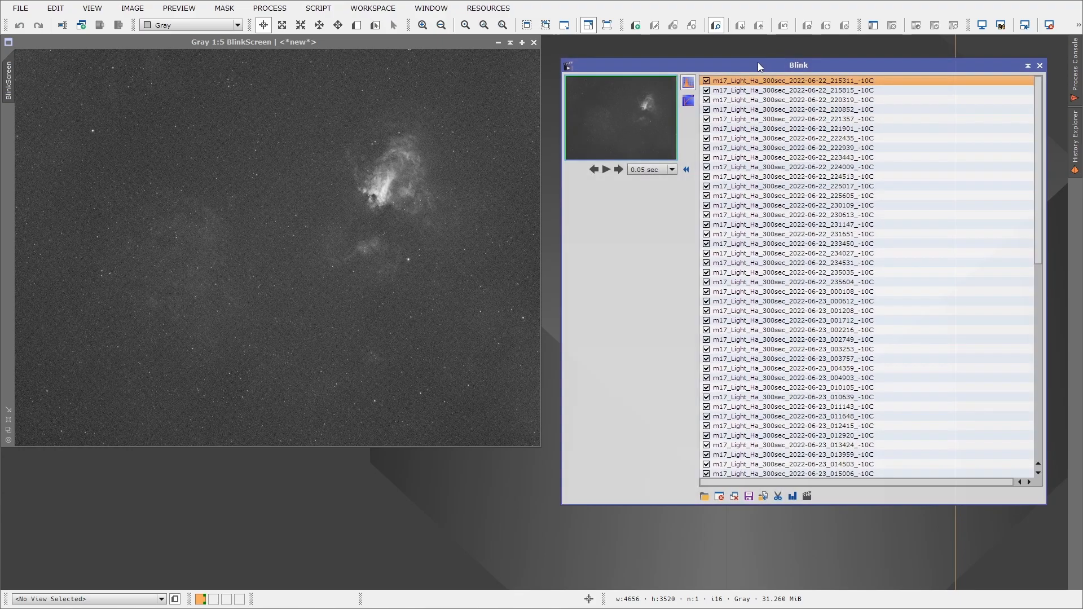
{"action": "left_click_drag", "start_coordinate": [371, 42], "coordinate": [367, 82]}
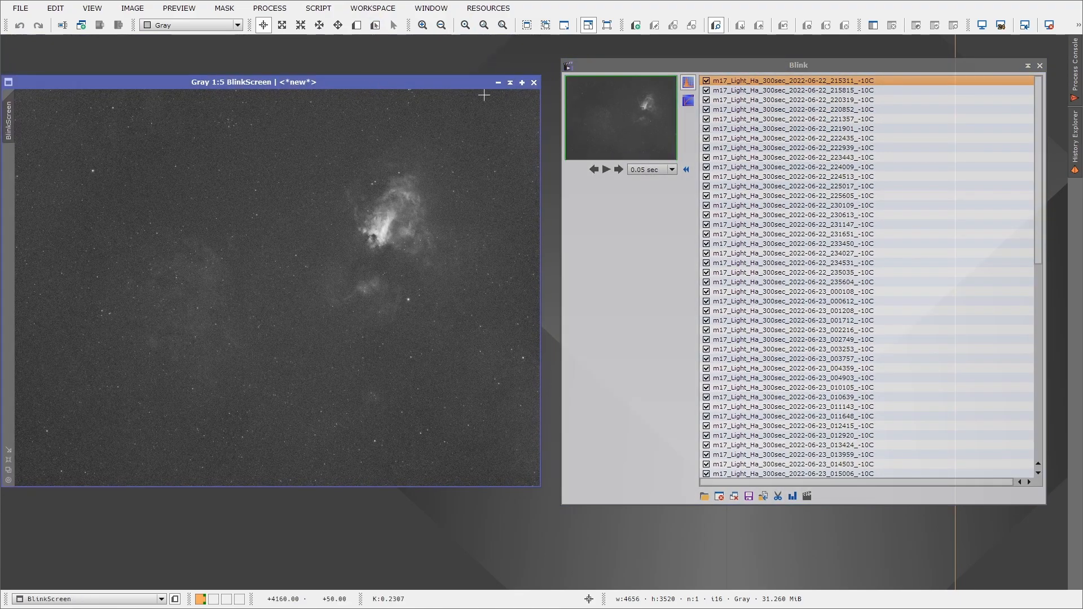
{"action": "left_click_drag", "start_coordinate": [628, 65], "coordinate": [624, 68]}
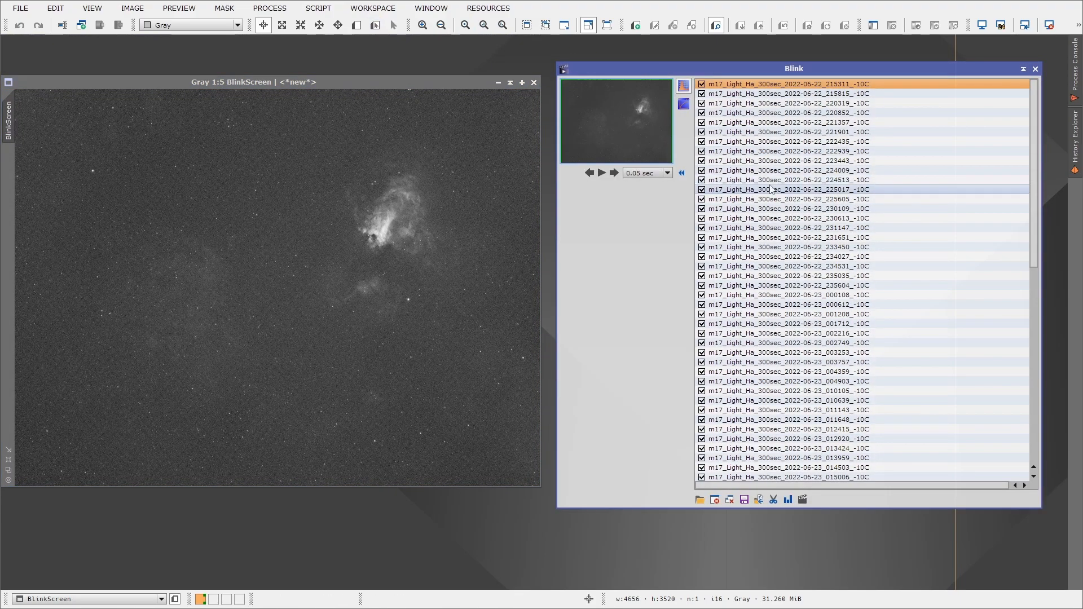
Step: Compare the full-frame brightness and contrast of the night2 frames from 215311 through the end of the list
{"action": "scroll", "coordinate": [770, 182], "scroll_direction": "down", "scroll_amount": 6}
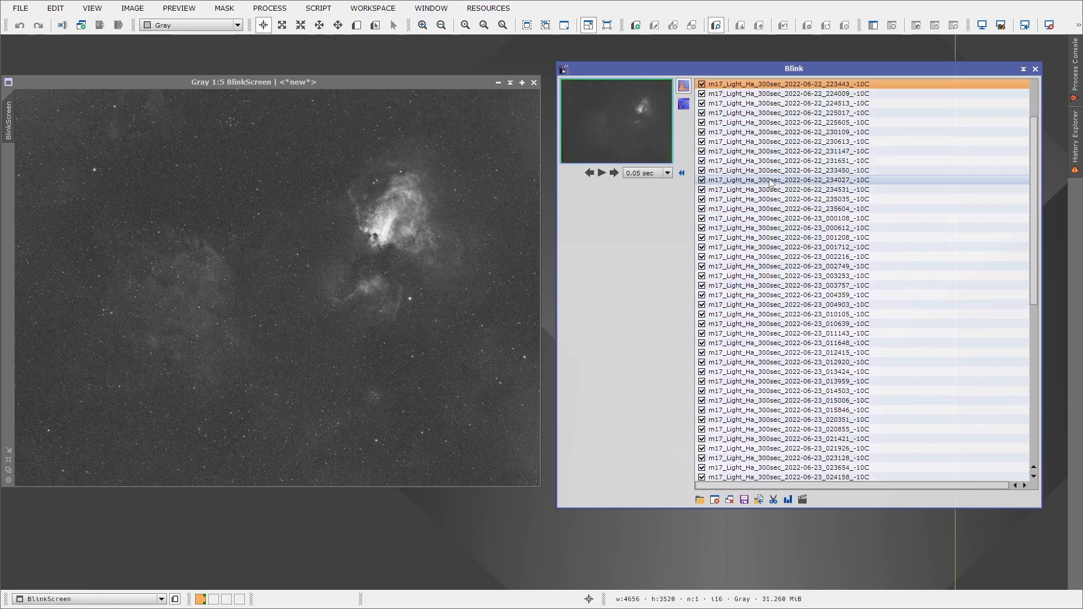
{"action": "scroll", "coordinate": [796, 207], "scroll_direction": "up", "scroll_amount": 5}
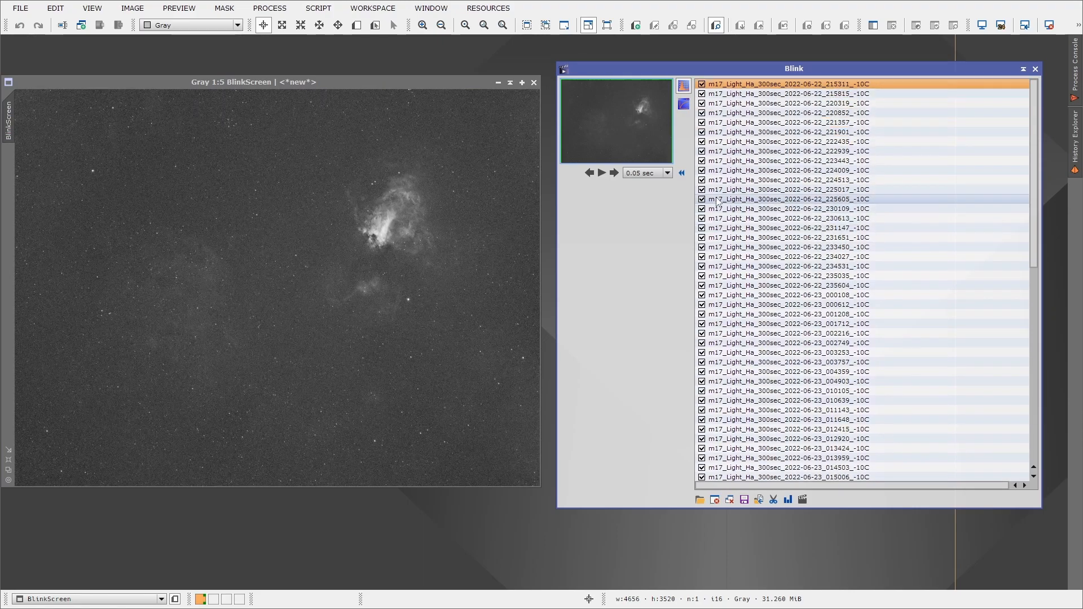
{"action": "scroll", "coordinate": [718, 202], "scroll_direction": "down", "scroll_amount": 3}
{"action": "scroll", "coordinate": [718, 199], "scroll_direction": "down", "scroll_amount": 12}
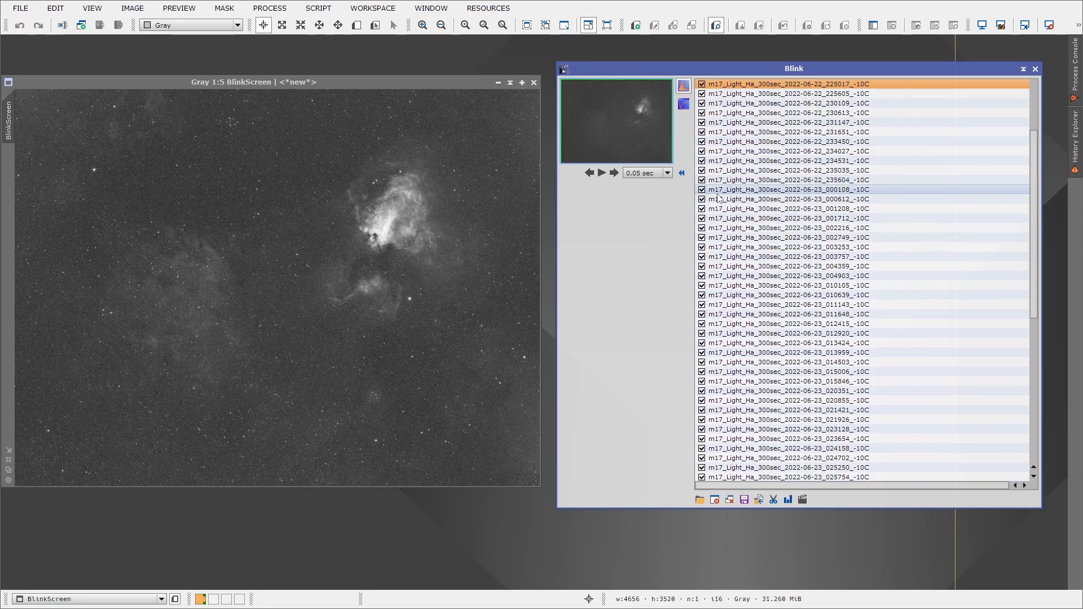
{"action": "scroll", "coordinate": [720, 196], "scroll_direction": "down", "scroll_amount": 17}
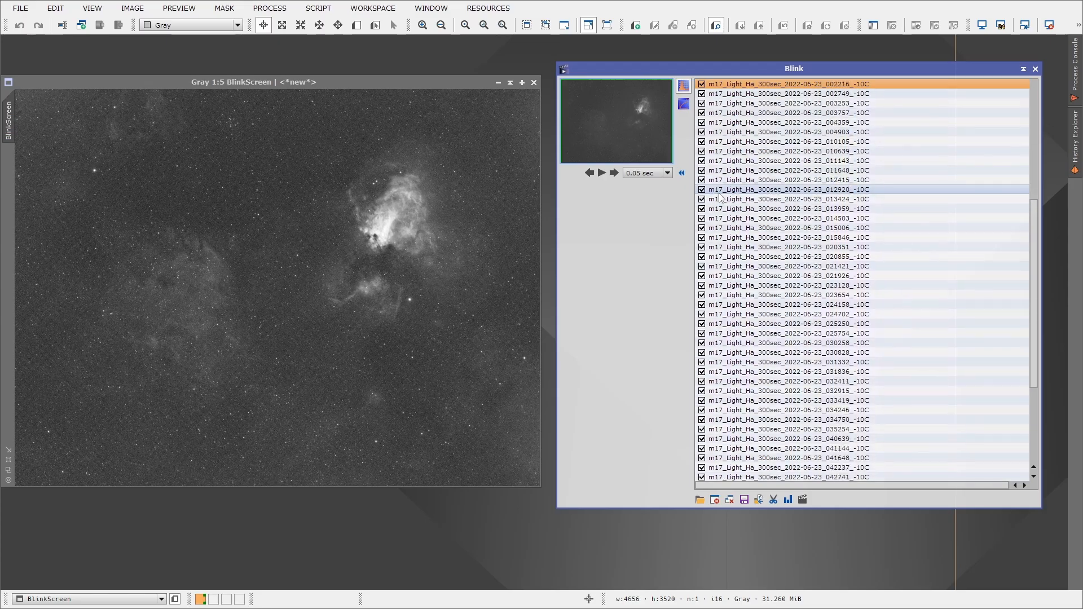
{"action": "scroll", "coordinate": [717, 195], "scroll_direction": "down", "scroll_amount": 5}
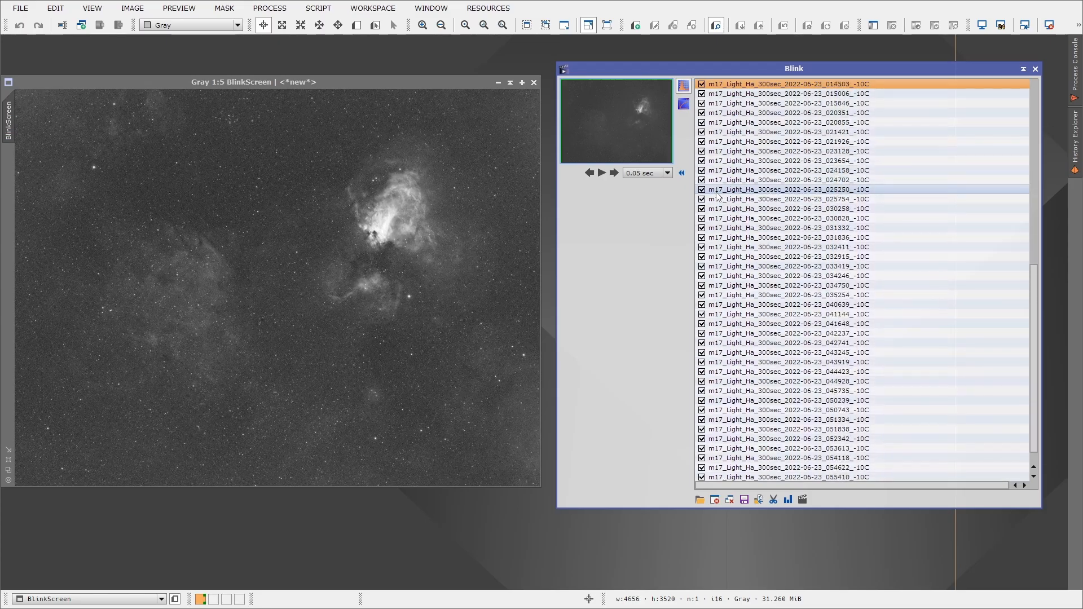
{"action": "scroll", "coordinate": [715, 195], "scroll_direction": "down", "scroll_amount": 6}
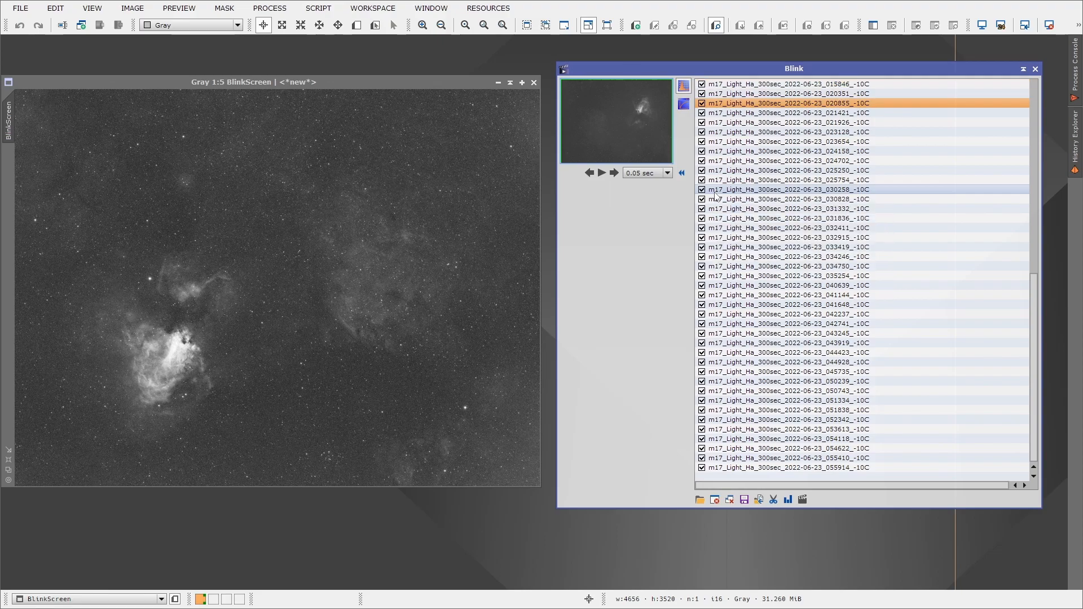
{"action": "scroll", "coordinate": [715, 195], "scroll_direction": "down", "scroll_amount": 10}
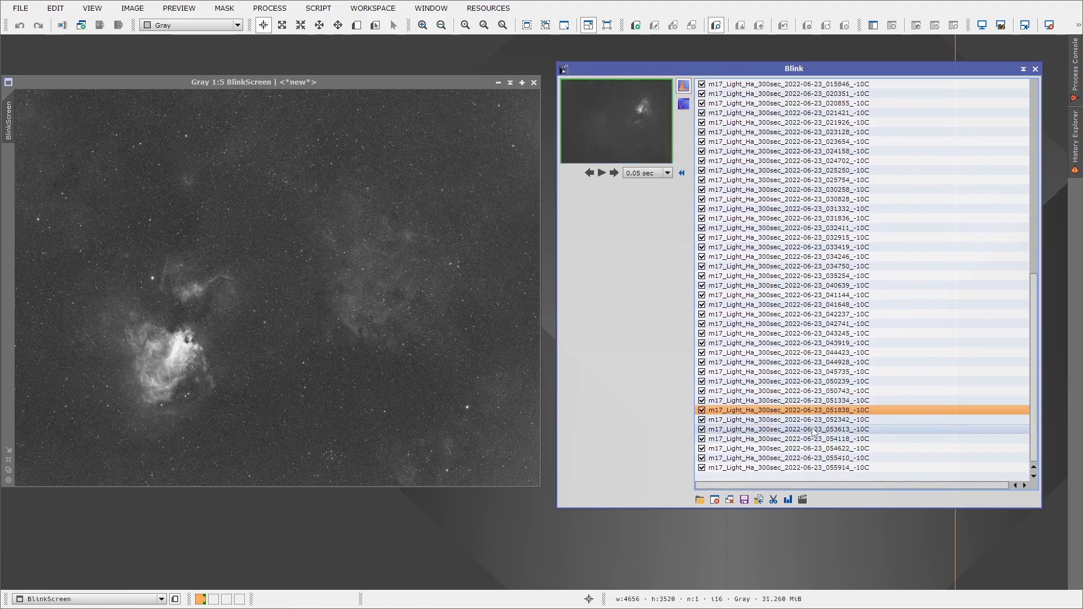
Step: Move frames 052342 through 055914 into a new bad folder inside the night2 light folder and close them in Blink
{"action": "left_click", "coordinate": [795, 468], "text": "shift"}
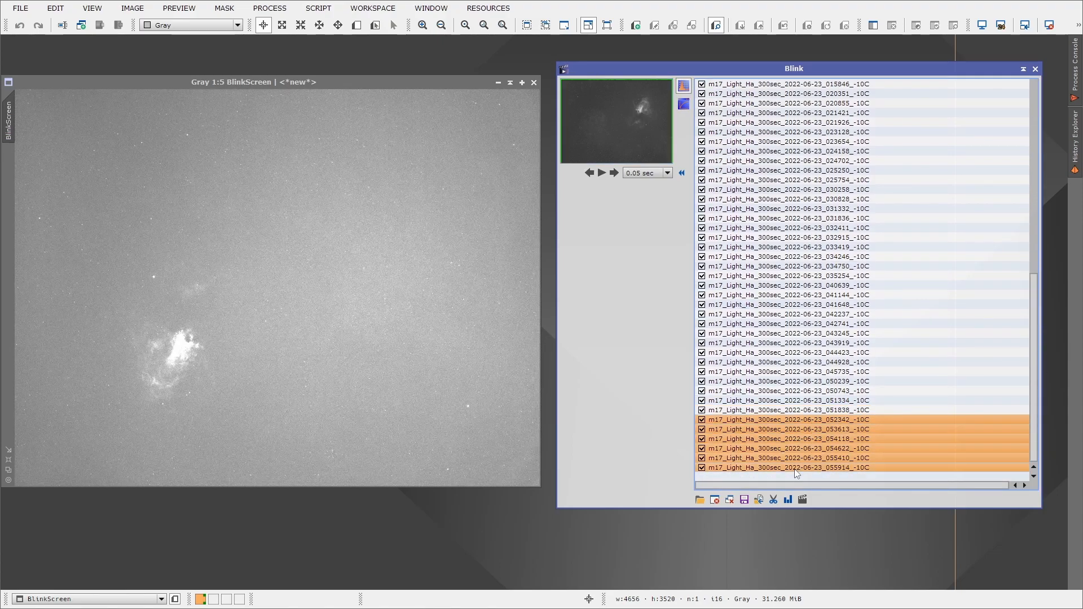
{"action": "left_click", "coordinate": [757, 501]}
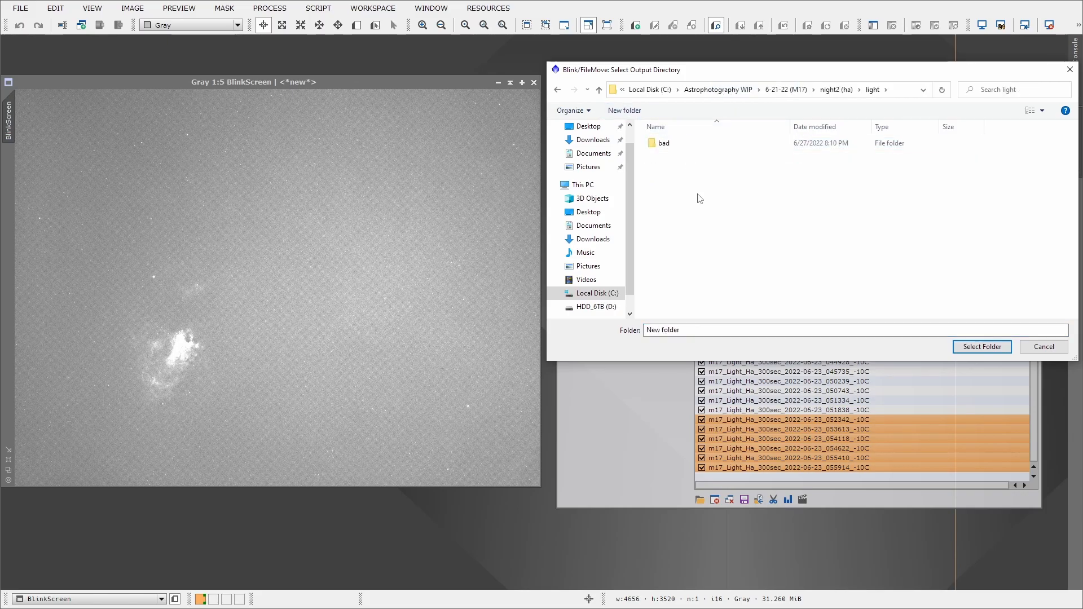
{"action": "left_click", "coordinate": [982, 347]}
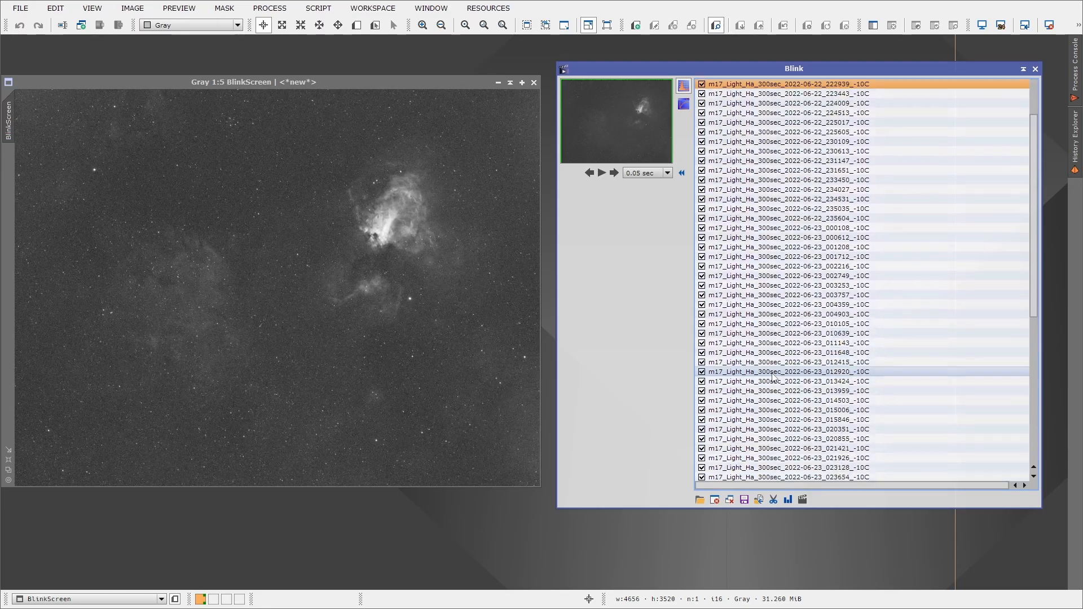
Step: Move the early frames 215311 through 222435 into the night2 bad folder and close them in Blink
{"action": "scroll", "coordinate": [837, 120], "scroll_direction": "up", "scroll_amount": 2}
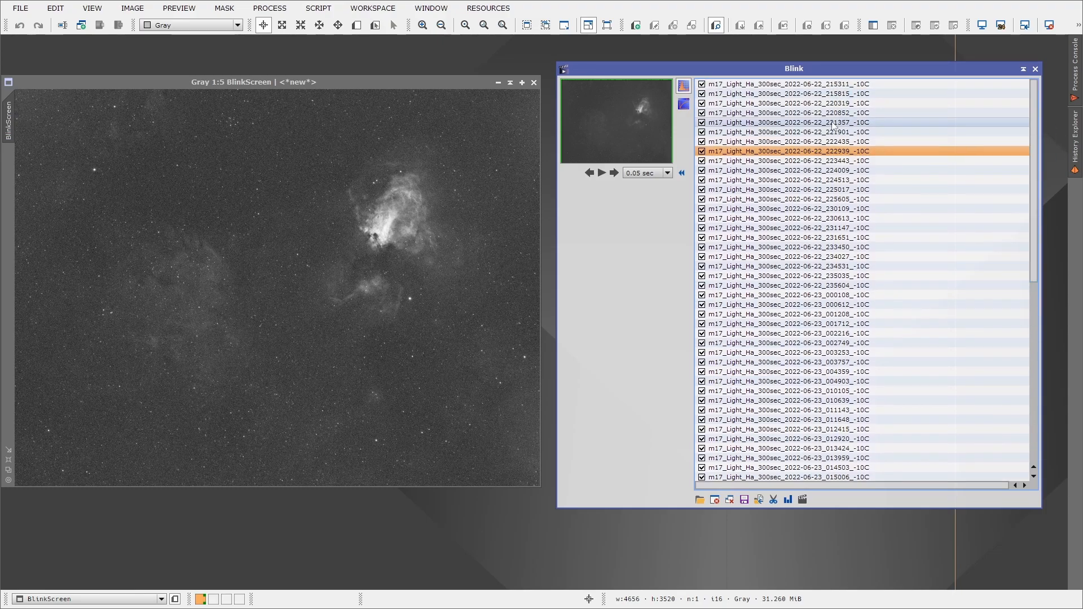
{"action": "left_click", "coordinate": [828, 142]}
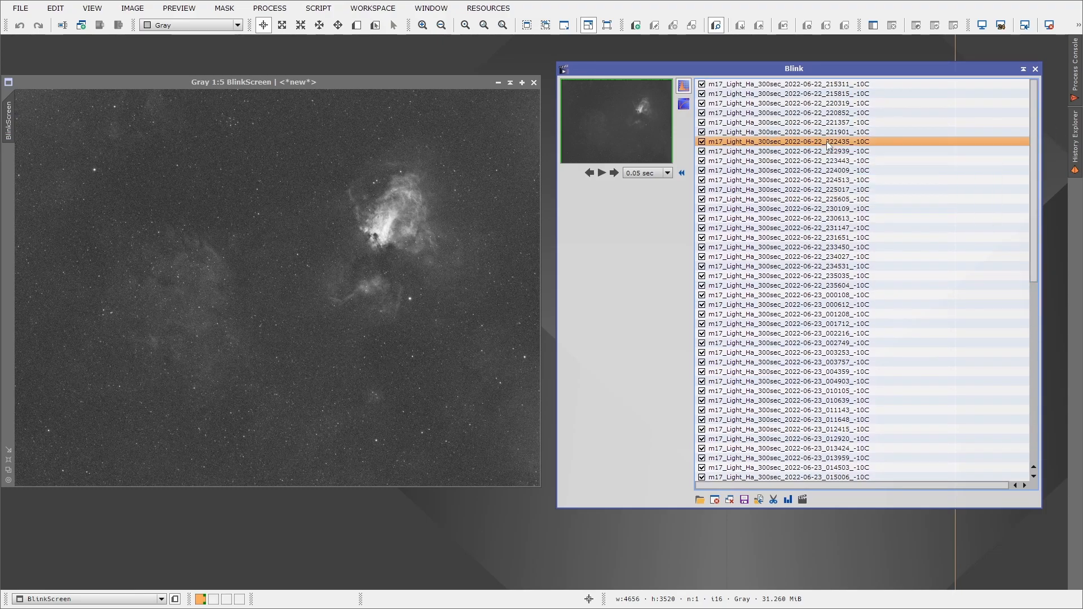
{"action": "left_click", "coordinate": [827, 85], "text": "shift"}
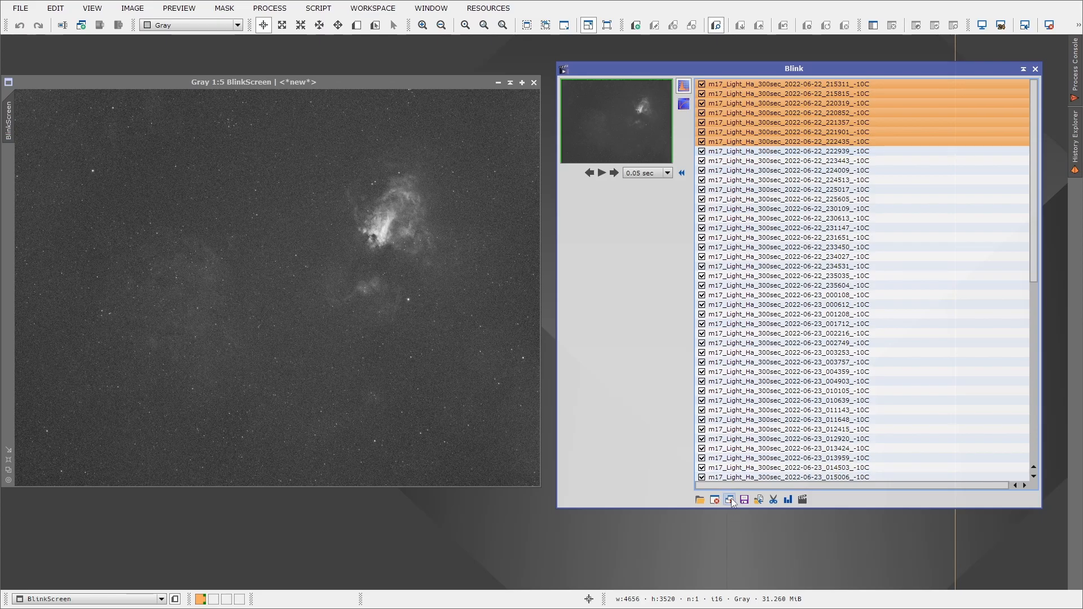
{"action": "left_click", "coordinate": [762, 498]}
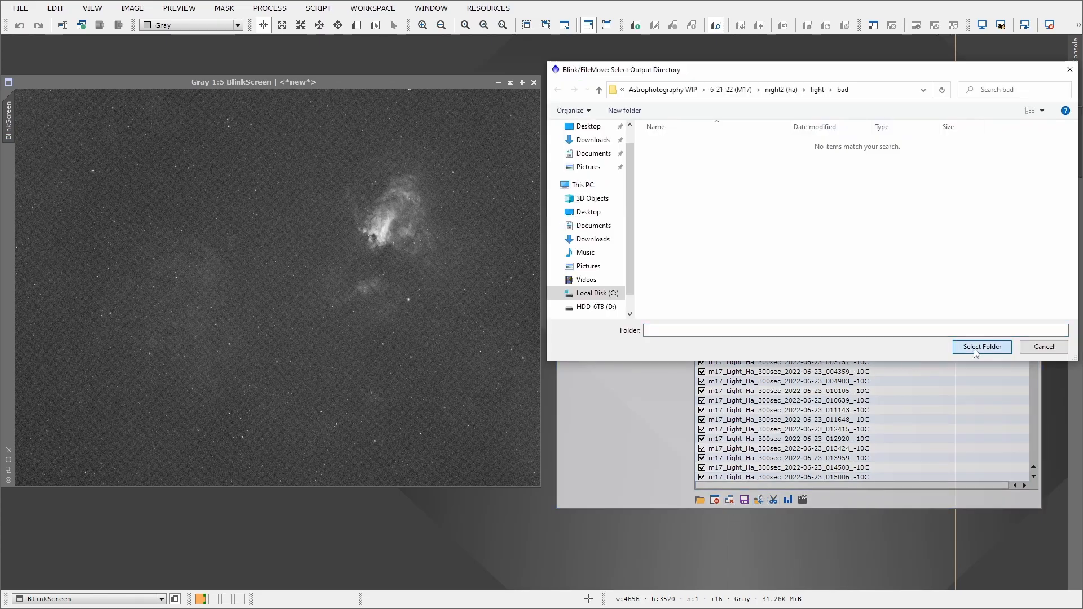
{"action": "left_click", "coordinate": [975, 349]}
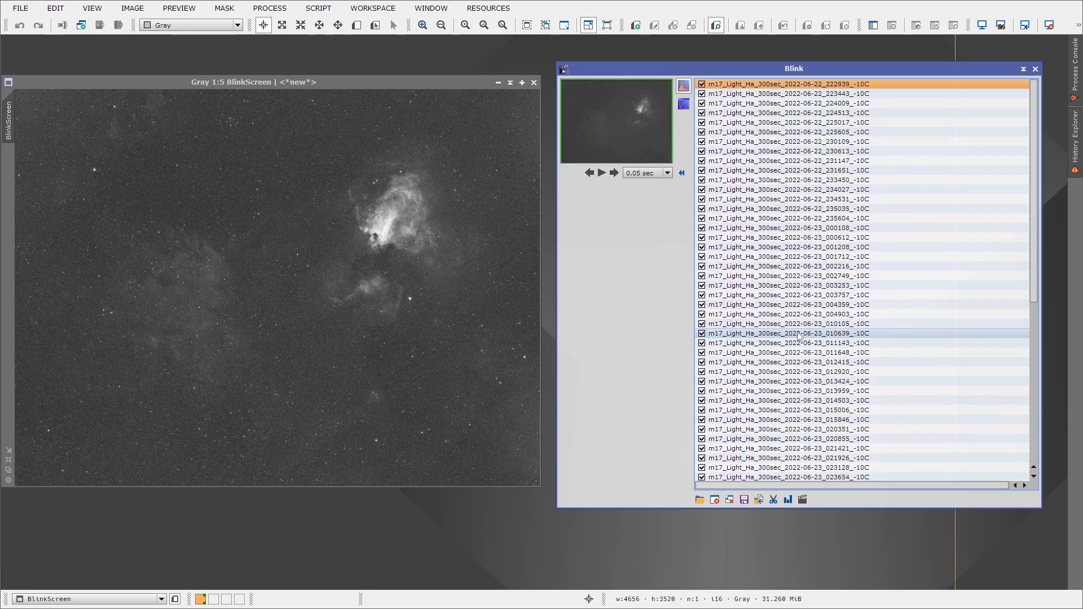
Step: Check the night2 frames at 1:1 zoom from 222939 onward, then move frame 231147 into the night2 bad folder and close it in Blink
{"action": "left_click_drag", "start_coordinate": [750, 72], "coordinate": [743, 64]}
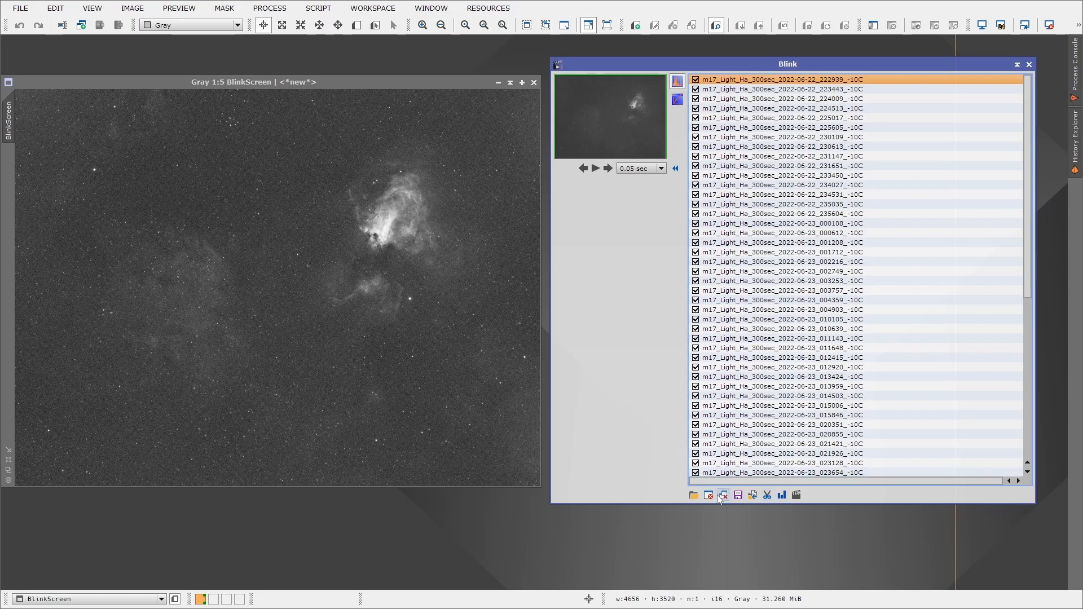
{"action": "left_click", "coordinate": [84, 464]}
{"action": "key", "text": "ctrl+1"}
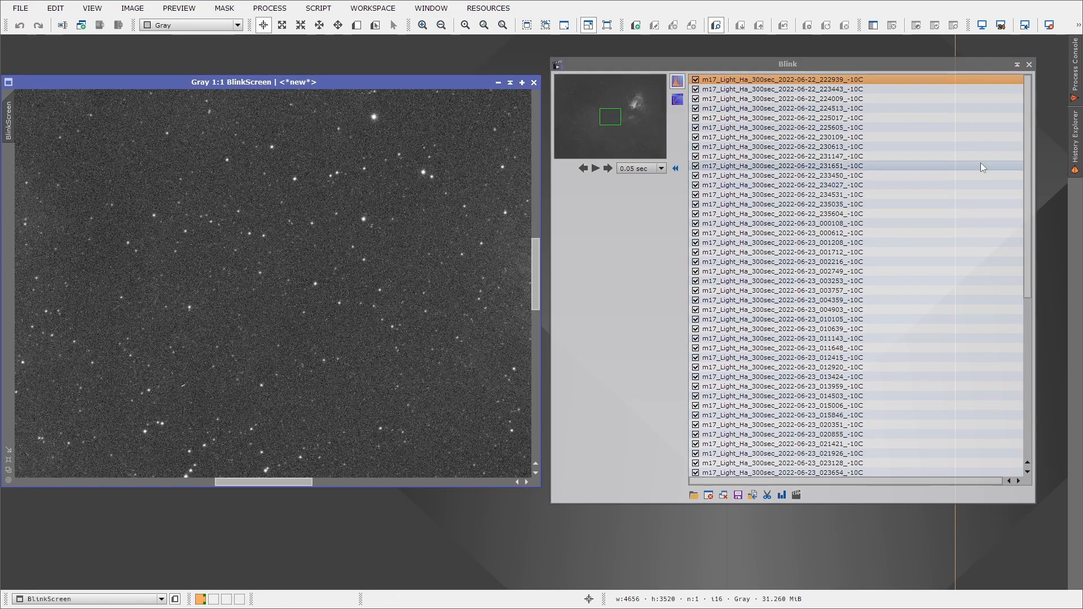
{"action": "scroll", "coordinate": [774, 237], "scroll_direction": "down", "scroll_amount": 4}
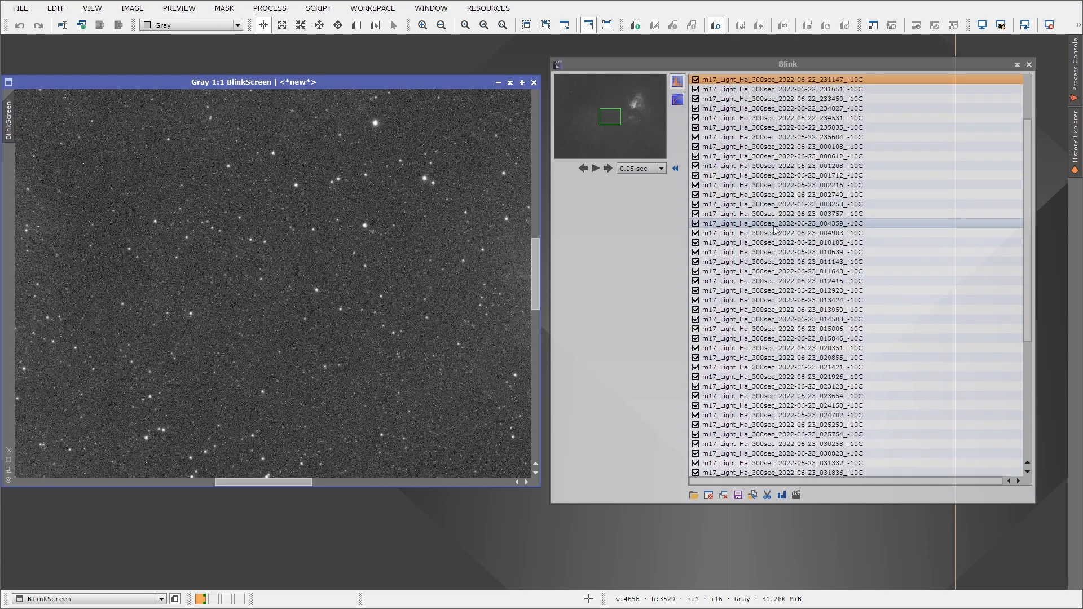
{"action": "scroll", "coordinate": [774, 231], "scroll_direction": "down", "scroll_amount": 4}
{"action": "left_click", "coordinate": [753, 495]}
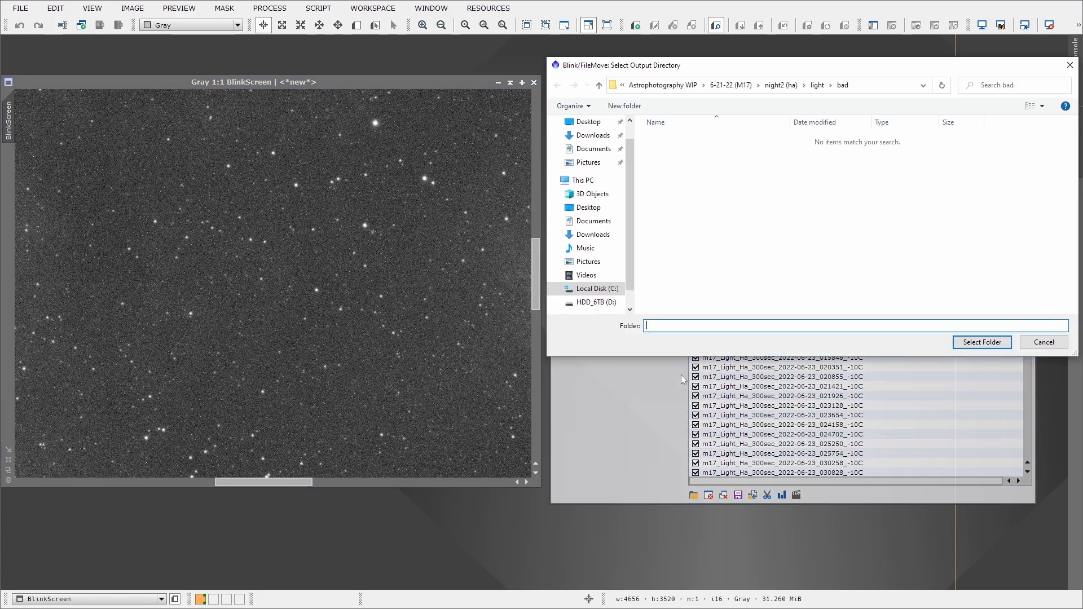
{"action": "left_click", "coordinate": [973, 345]}
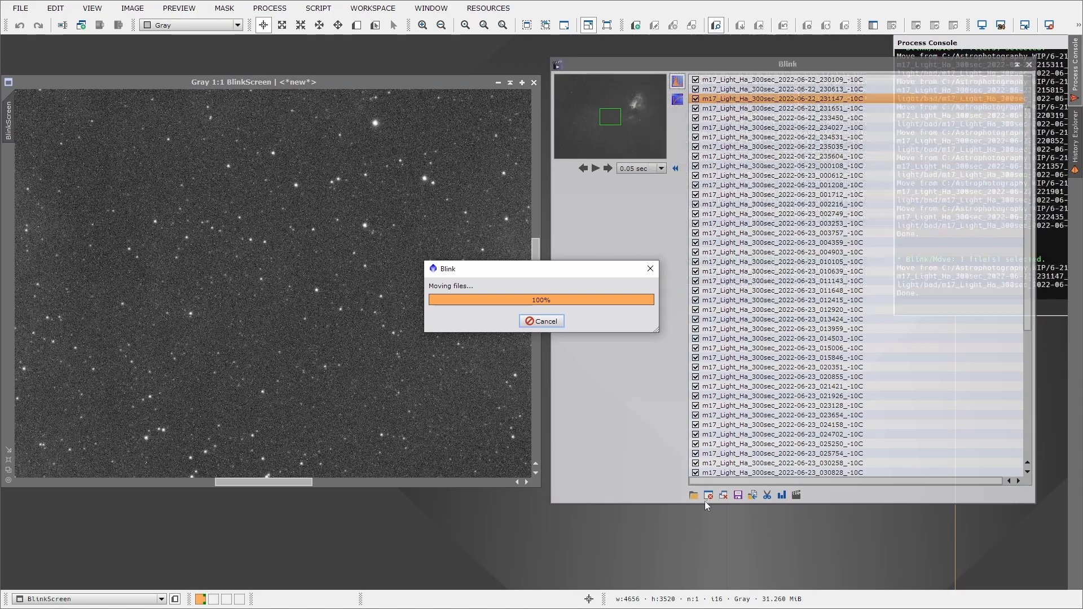
Step: Examine the star shapes and sharpness at 1:1 in the night2 frames from 233450 through 015006
{"action": "scroll", "coordinate": [801, 353], "scroll_direction": "up", "scroll_amount": 3}
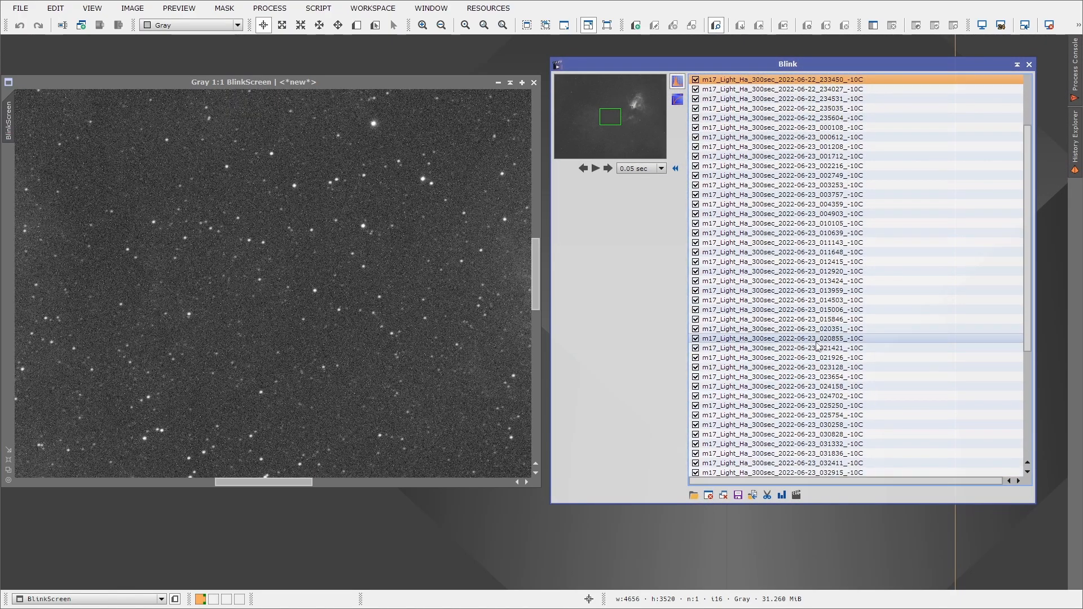
{"action": "scroll", "coordinate": [817, 342], "scroll_direction": "down", "scroll_amount": 1}
{"action": "scroll", "coordinate": [816, 342], "scroll_direction": "down", "scroll_amount": 1}
{"action": "scroll", "coordinate": [817, 342], "scroll_direction": "up", "scroll_amount": 1}
{"action": "scroll", "coordinate": [816, 342], "scroll_direction": "down", "scroll_amount": 1}
{"action": "scroll", "coordinate": [817, 346], "scroll_direction": "down", "scroll_amount": 5}
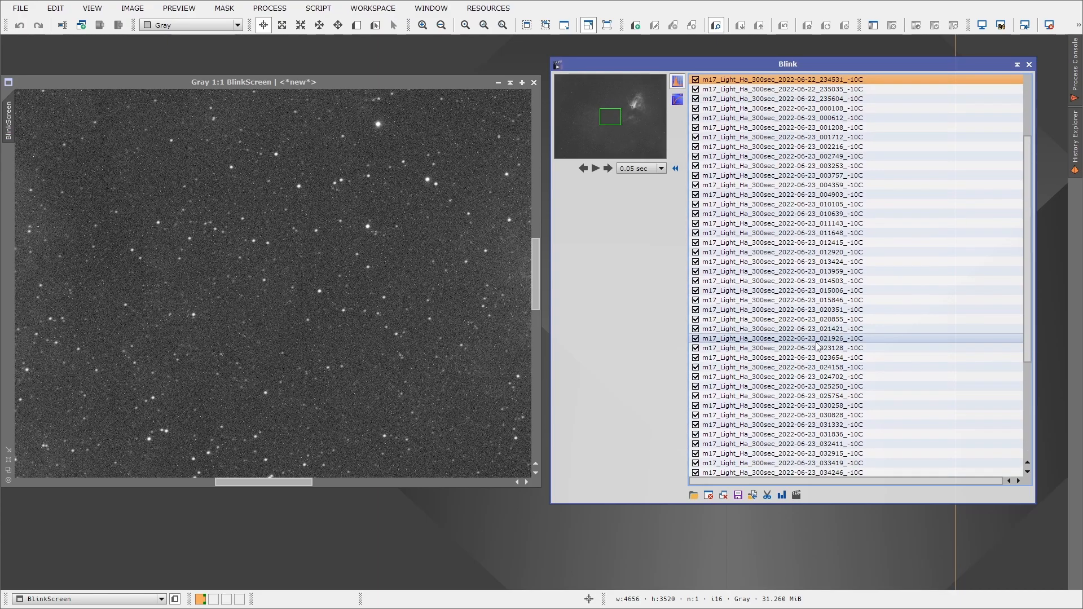
{"action": "scroll", "coordinate": [816, 345], "scroll_direction": "down", "scroll_amount": 5}
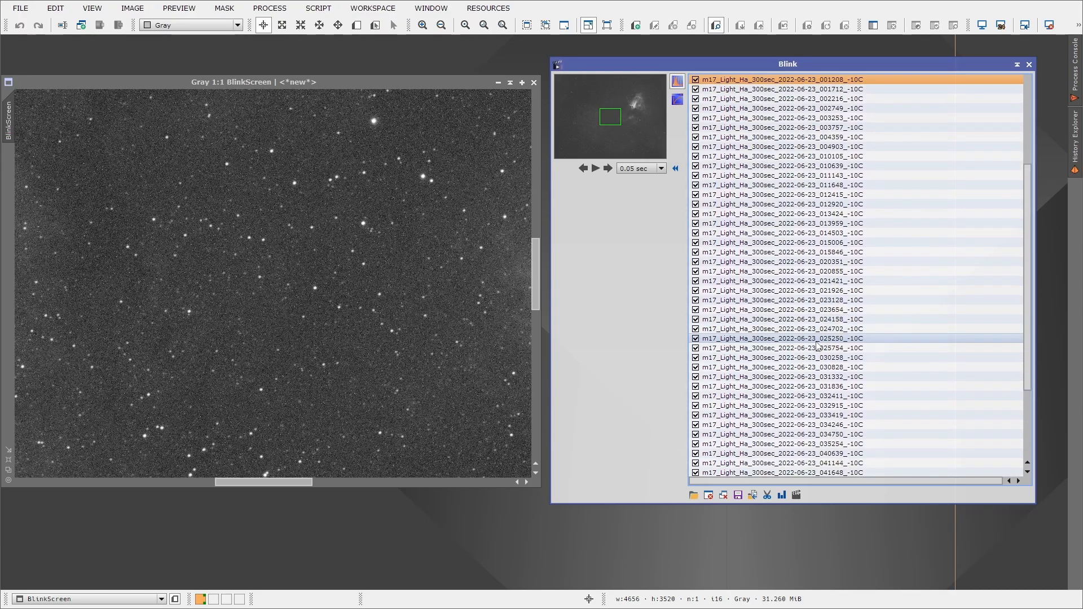
{"action": "scroll", "coordinate": [816, 345], "scroll_direction": "down", "scroll_amount": 5}
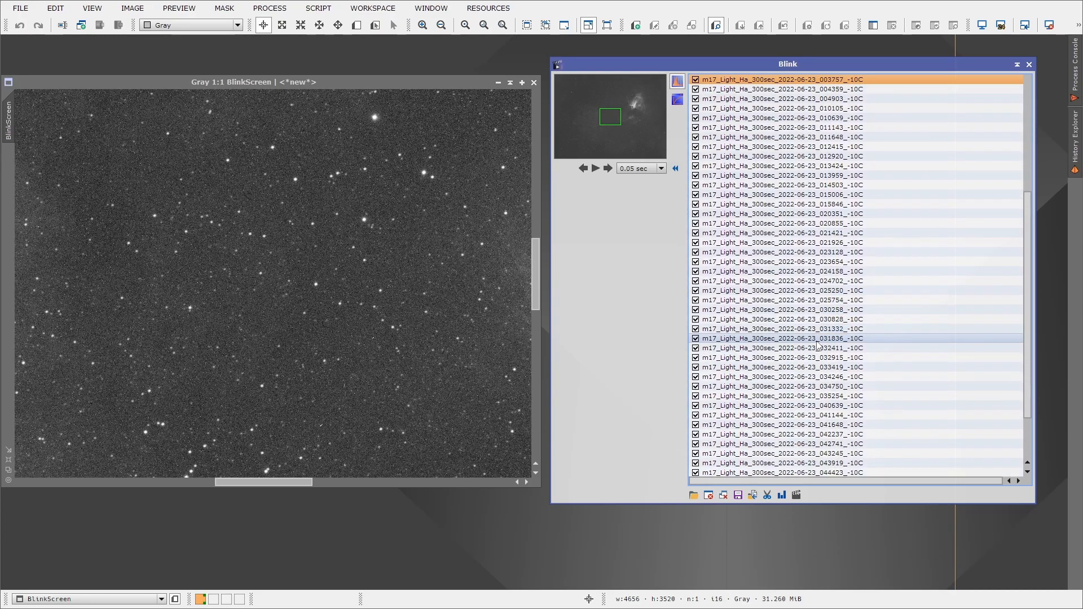
{"action": "scroll", "coordinate": [817, 342], "scroll_direction": "down", "scroll_amount": 2}
{"action": "scroll", "coordinate": [817, 342], "scroll_direction": "up", "scroll_amount": 2}
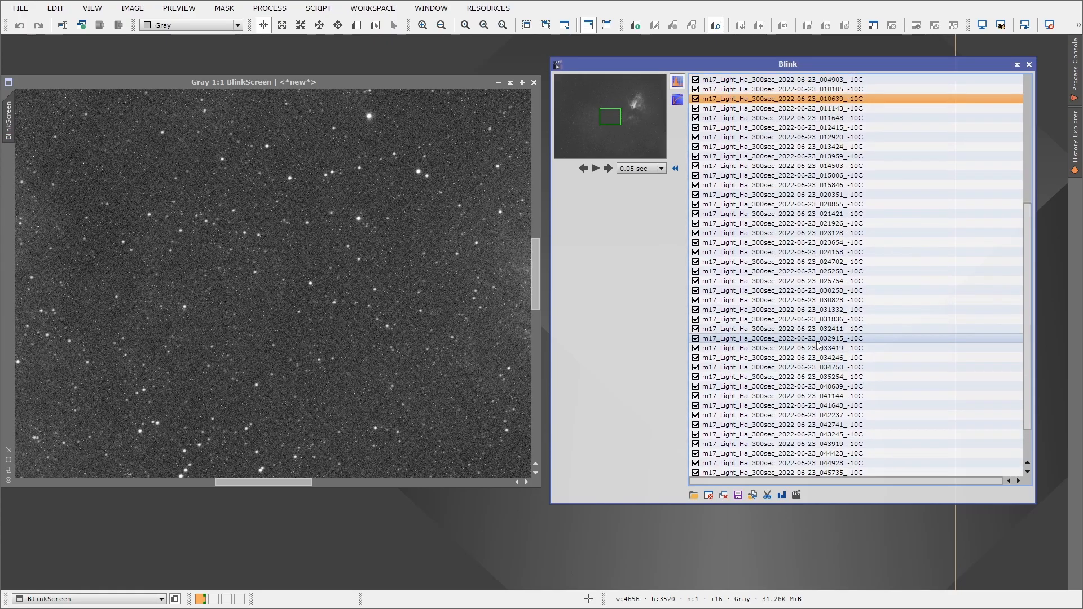
{"action": "scroll", "coordinate": [817, 342], "scroll_direction": "down", "scroll_amount": 1}
{"action": "scroll", "coordinate": [817, 343], "scroll_direction": "down", "scroll_amount": 5}
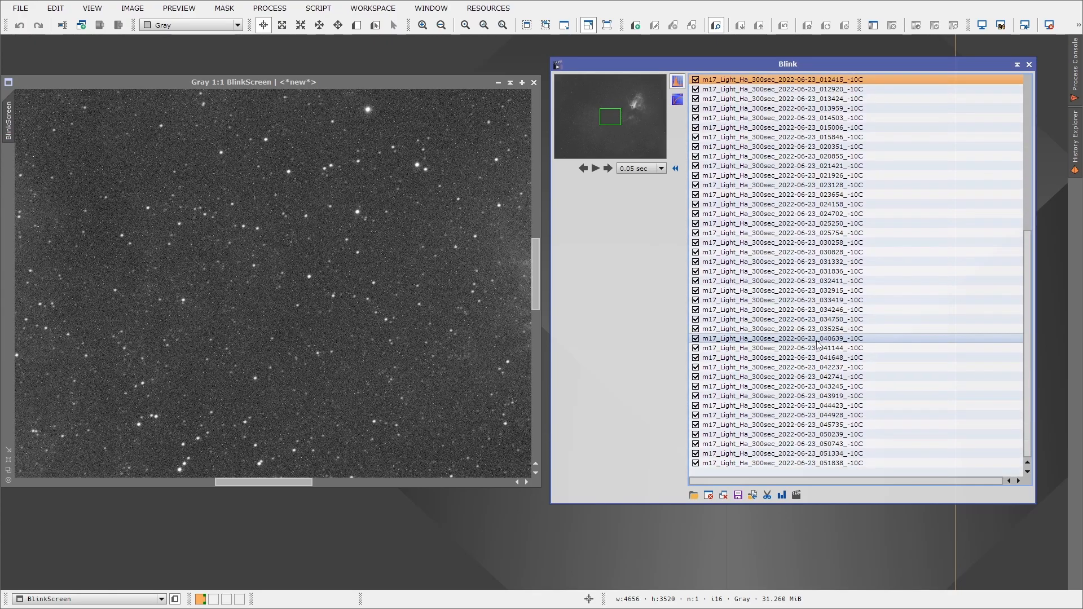
{"action": "scroll", "coordinate": [817, 344], "scroll_direction": "down", "scroll_amount": 5}
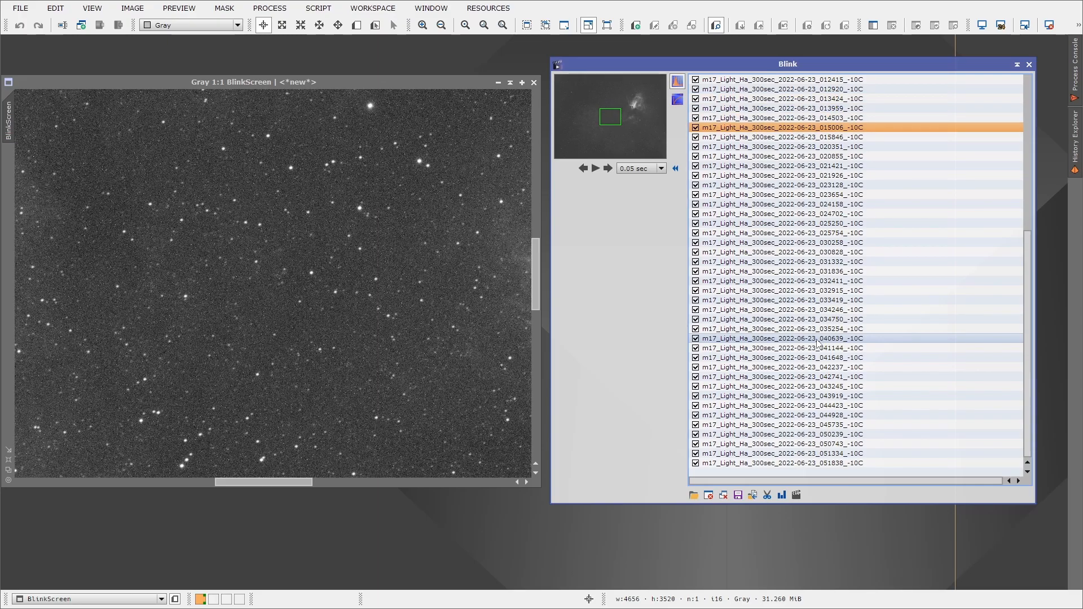
Step: Check the frames after 015006 at 1:1, then move frame 030828 into the night2 bad folder and close it in Blink
{"action": "scroll", "coordinate": [817, 342], "scroll_direction": "down", "scroll_amount": 4}
{"action": "scroll", "coordinate": [818, 342], "scroll_direction": "up", "scroll_amount": 2}
{"action": "scroll", "coordinate": [817, 342], "scroll_direction": "down", "scroll_amount": 1}
{"action": "scroll", "coordinate": [818, 342], "scroll_direction": "down", "scroll_amount": 2}
{"action": "scroll", "coordinate": [817, 343], "scroll_direction": "up", "scroll_amount": 2}
{"action": "scroll", "coordinate": [817, 343], "scroll_direction": "down", "scroll_amount": 4}
{"action": "scroll", "coordinate": [817, 343], "scroll_direction": "down", "scroll_amount": 1}
{"action": "scroll", "coordinate": [818, 343], "scroll_direction": "down", "scroll_amount": 1}
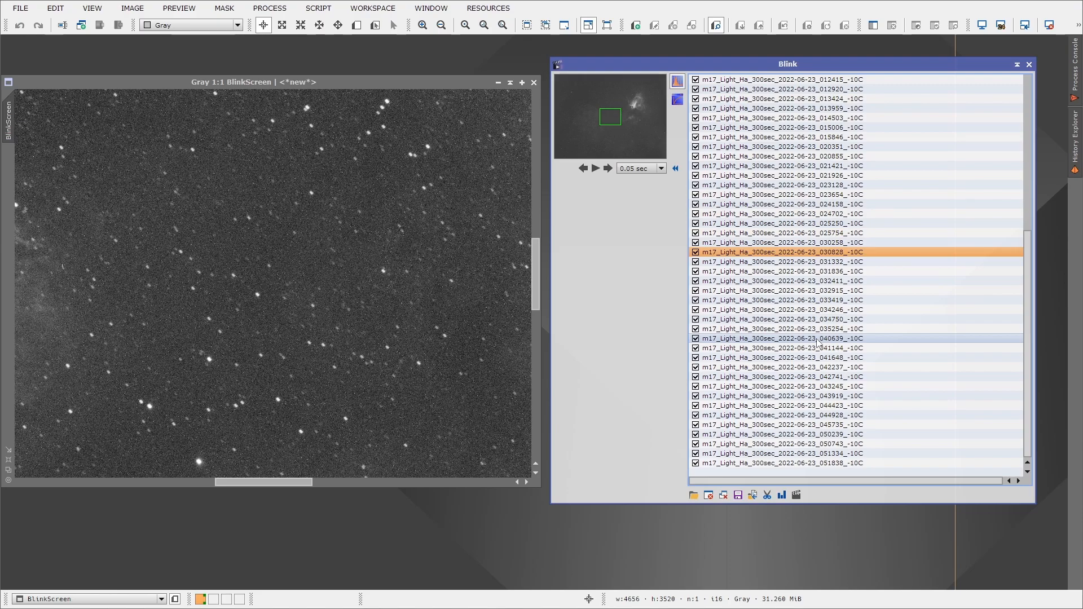
{"action": "left_click", "coordinate": [753, 495]}
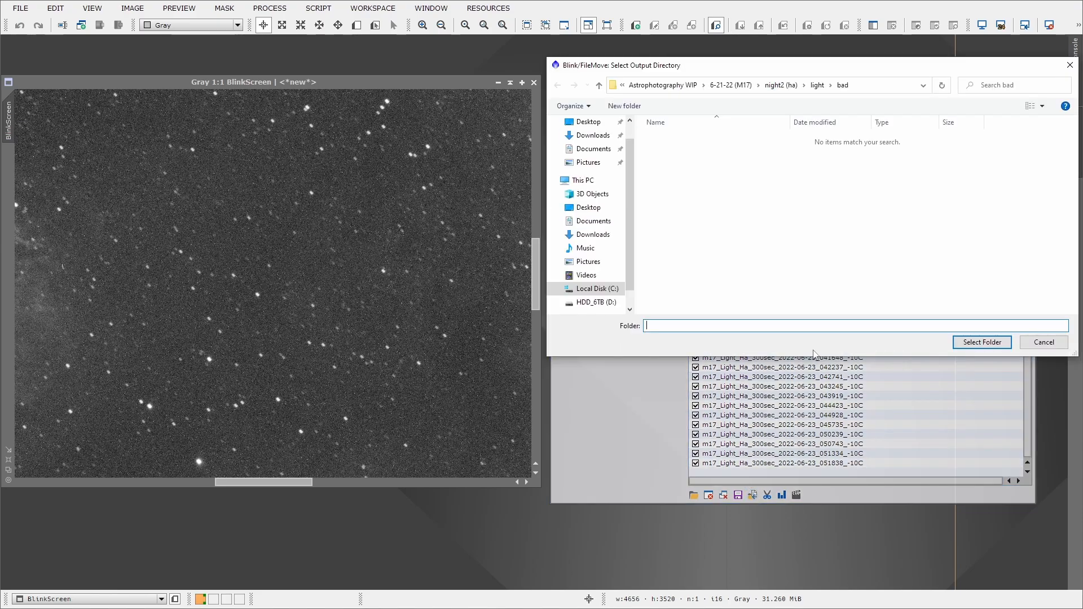
{"action": "left_click", "coordinate": [957, 344]}
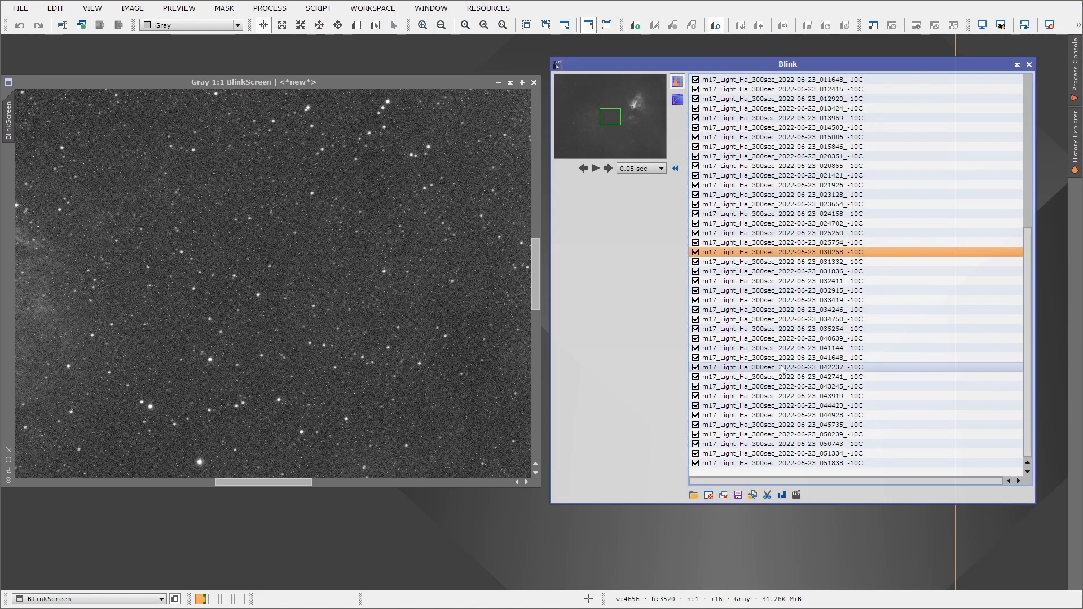
Step: Examine the star shapes at 1:1 in the remaining night2 frames from 030258 through 050743
{"action": "scroll", "coordinate": [793, 358], "scroll_direction": "down", "scroll_amount": 1}
{"action": "key", "text": "Down"}
{"action": "key", "text": "Down"}
{"action": "key", "text": "Down"}
{"action": "key", "text": "Down"}
{"action": "key", "text": "Down"}
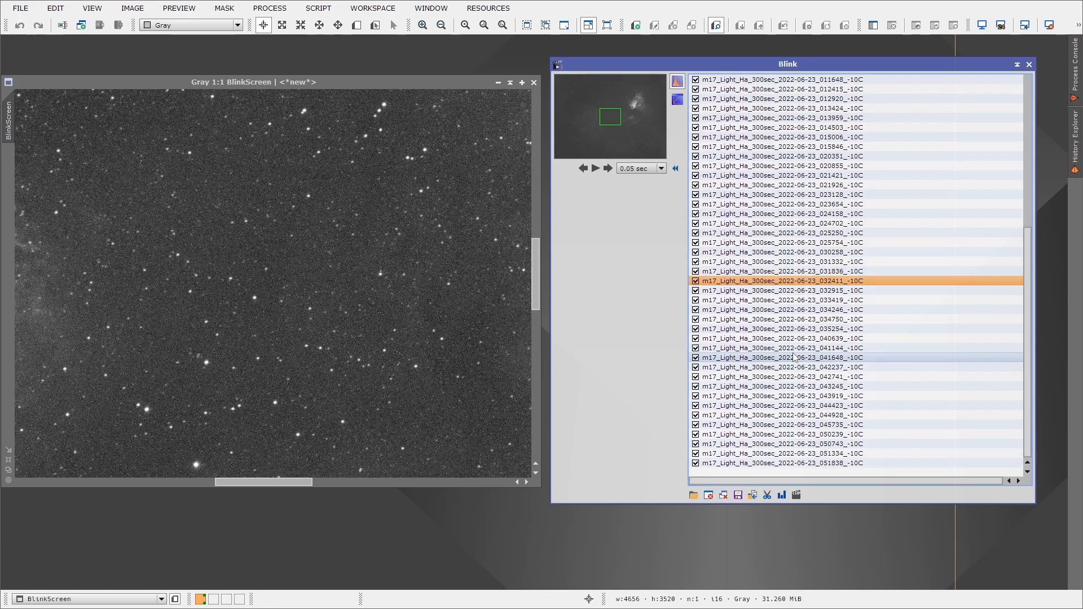
{"action": "key", "text": "Down"}
{"action": "key", "text": "Down"}
{"action": "key", "text": "Down"}
{"action": "key", "text": "Down"}
{"action": "key", "text": "Down"}
{"action": "key", "text": "Down"}
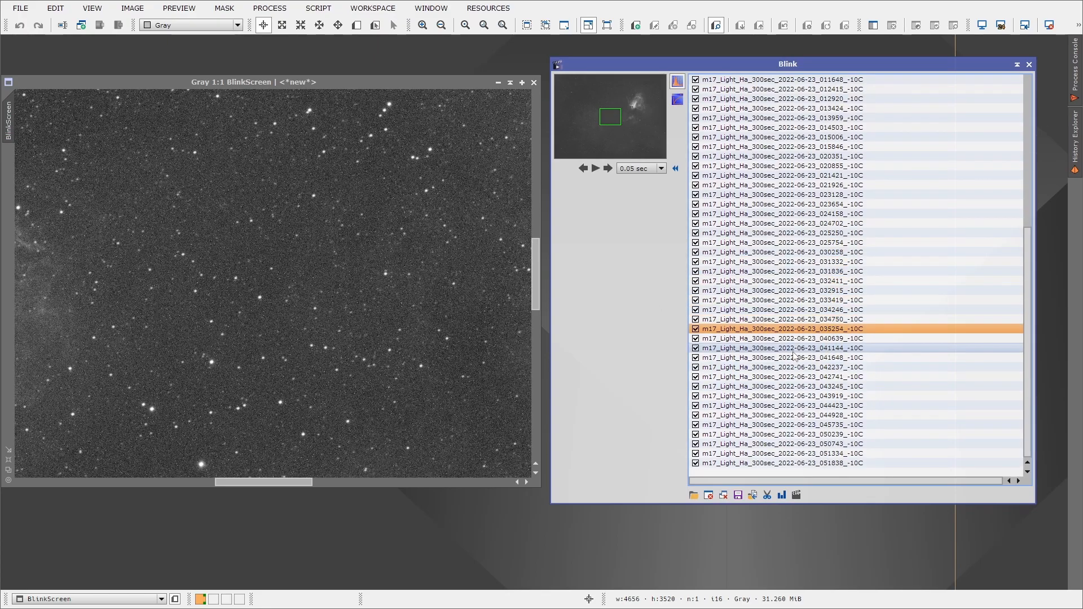
{"action": "key", "text": "Down"}
{"action": "key", "text": "Down"}
{"action": "key", "text": "Down"}
{"action": "key", "text": "Down"}
{"action": "key", "text": "Down"}
{"action": "key", "text": "Down"}
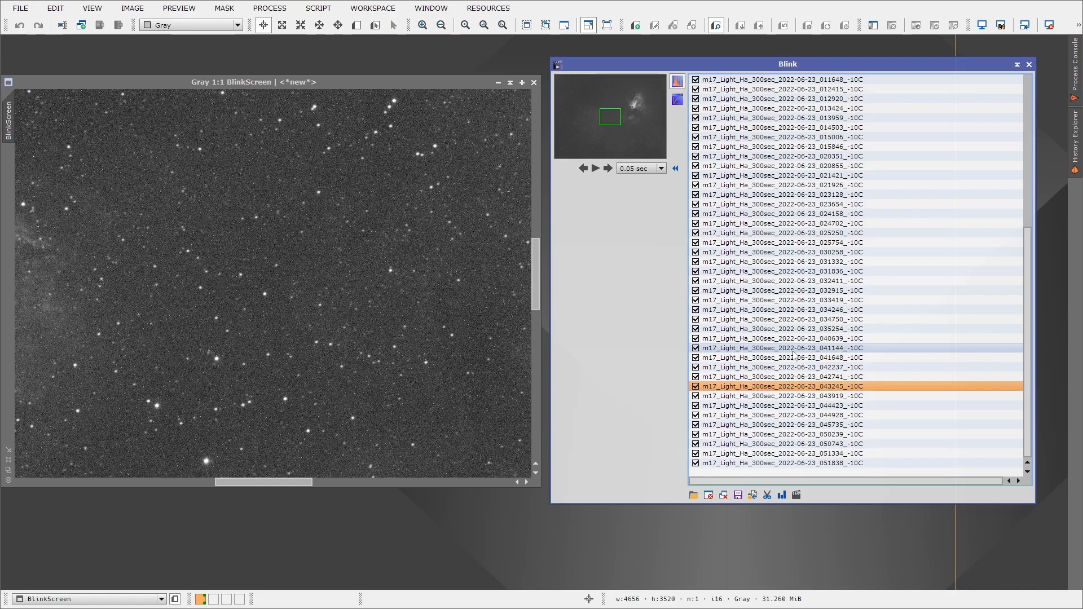
{"action": "key", "text": "Down"}
{"action": "key", "text": "Down"}
{"action": "key", "text": "Down"}
{"action": "key", "text": "Down"}
{"action": "key", "text": "Down"}
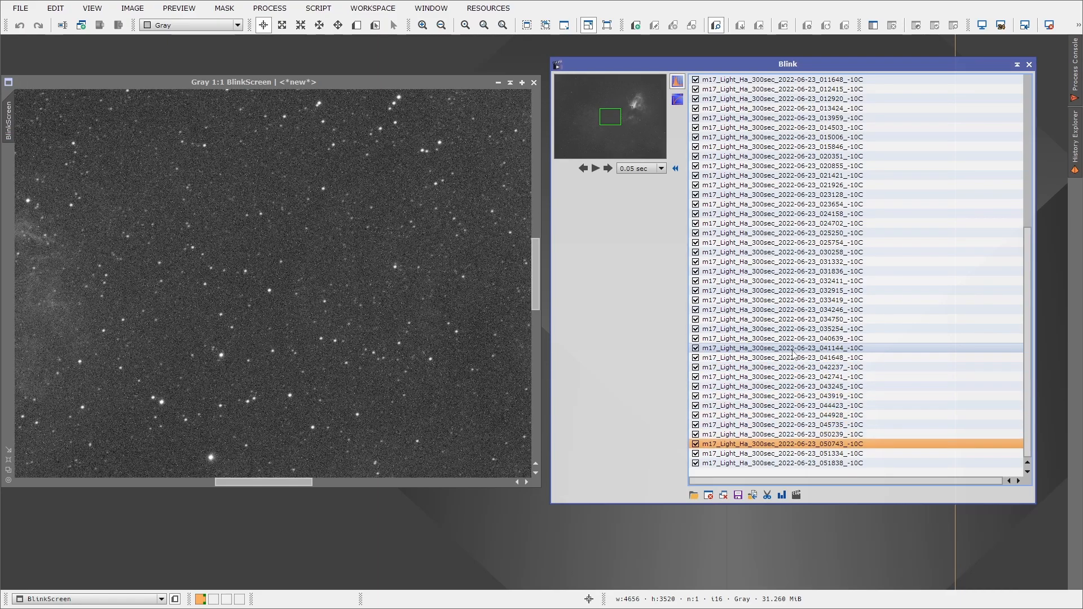
{"action": "key", "text": "Down"}
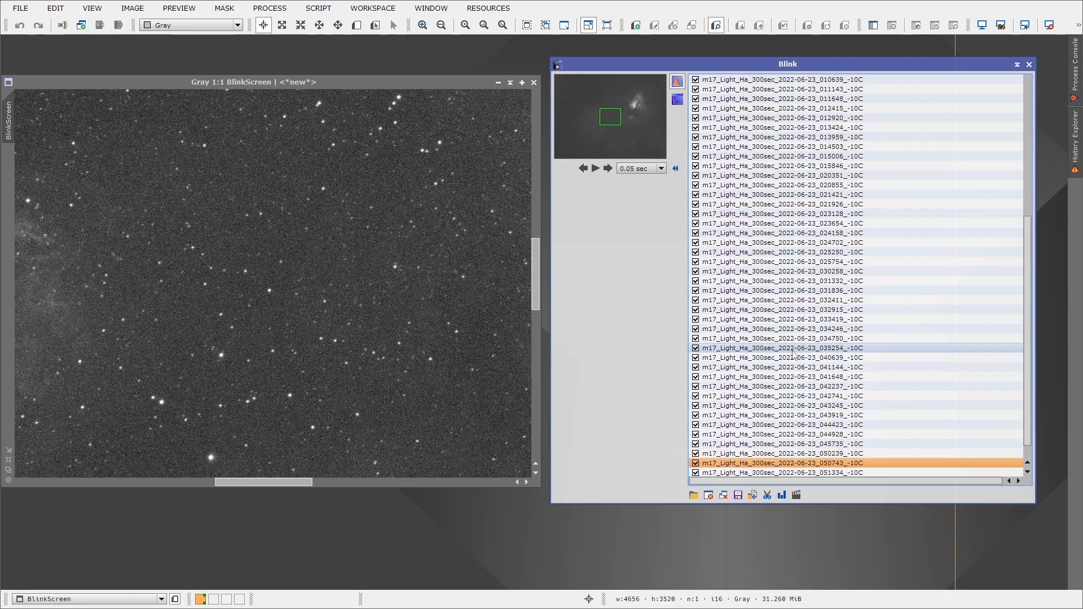
Step: Return to frame 222939, show the whole image at 1:5, and compare the frames' brightness and contrast through 023654
{"action": "key", "text": "Home"}
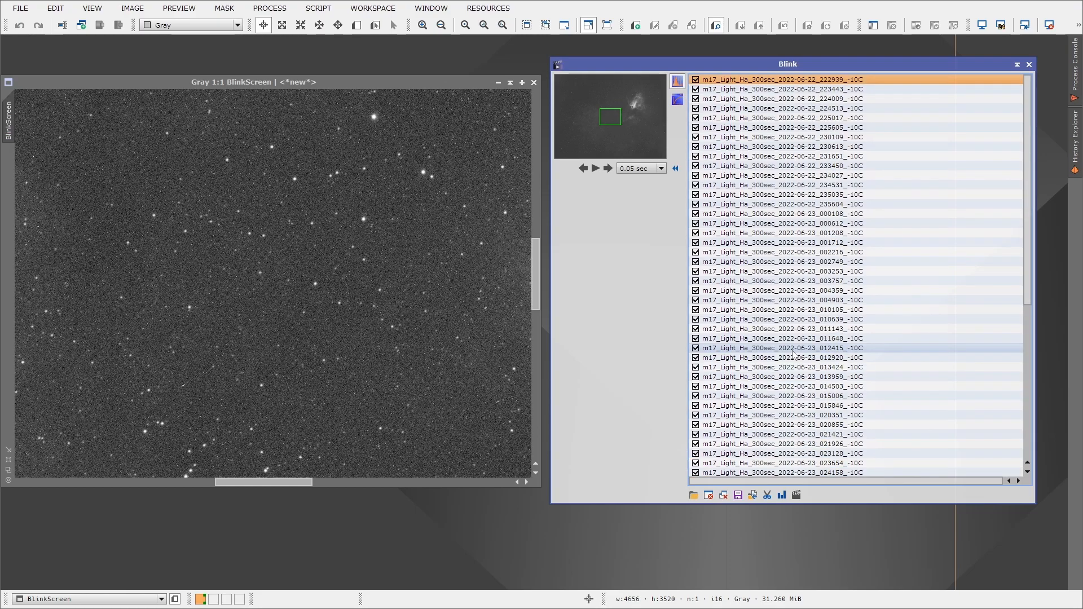
{"action": "scroll", "coordinate": [372, 283], "scroll_direction": "down", "scroll_amount": 4}
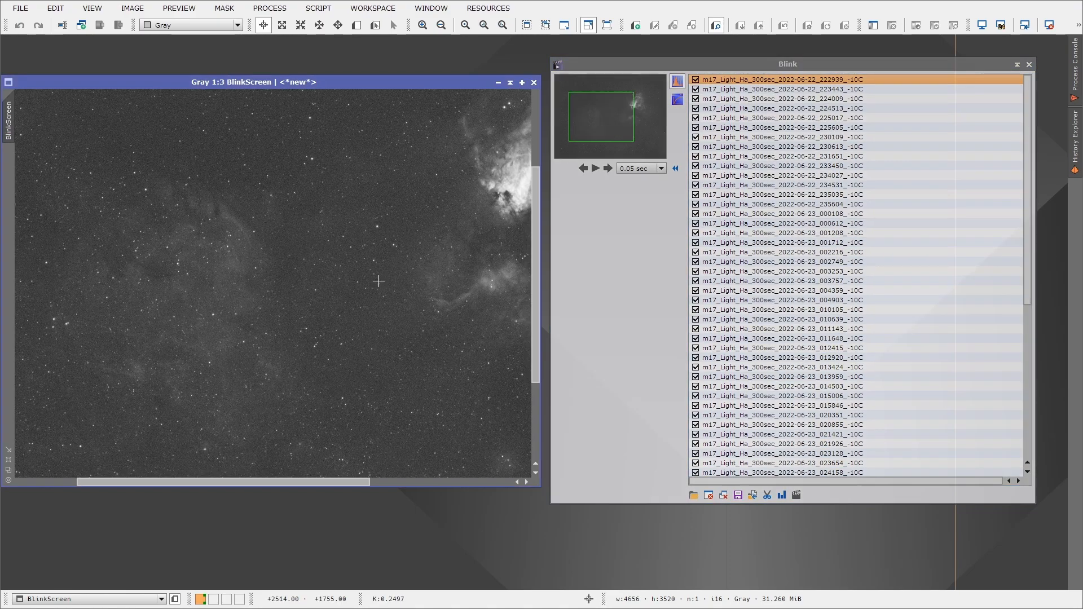
{"action": "key", "text": "Down"}
{"action": "key", "text": "Up"}
{"action": "scroll", "coordinate": [817, 282], "scroll_direction": "down", "scroll_amount": 5}
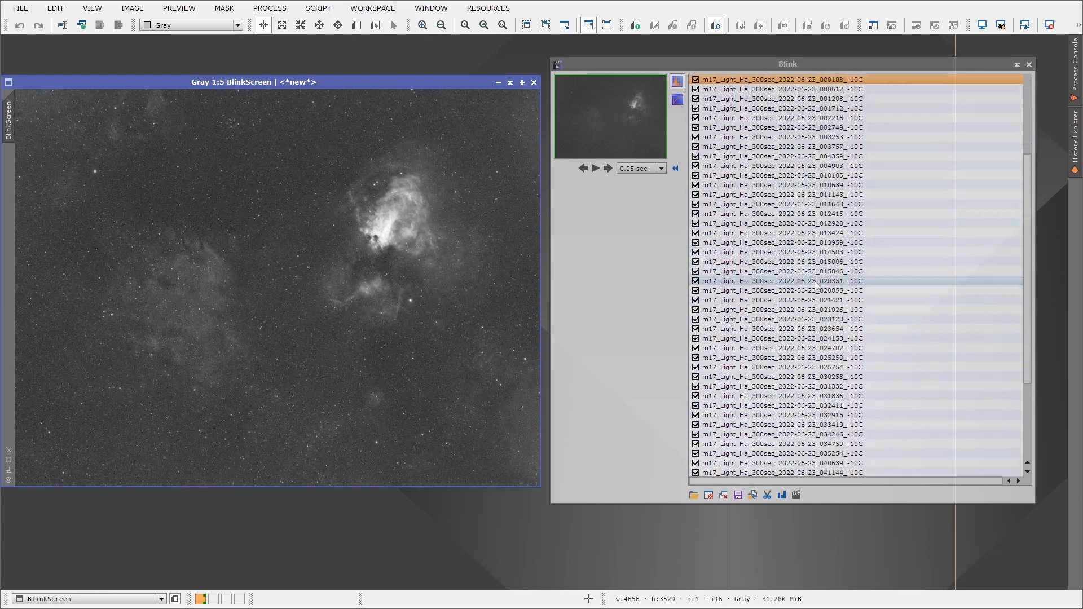
{"action": "scroll", "coordinate": [815, 286], "scroll_direction": "down", "scroll_amount": 5}
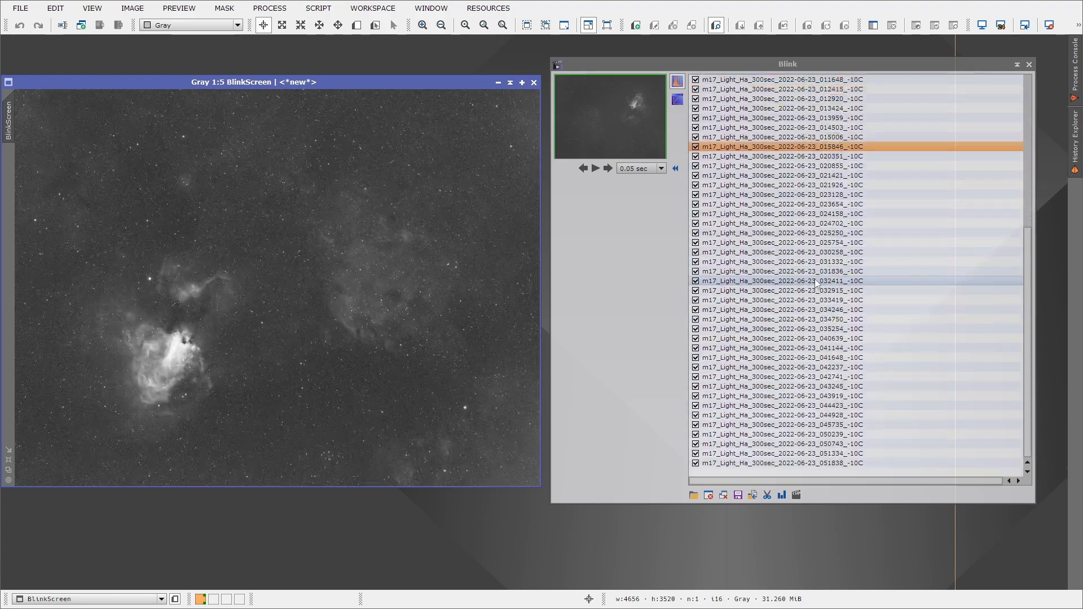
{"action": "scroll", "coordinate": [814, 279], "scroll_direction": "down", "scroll_amount": 5}
{"action": "scroll", "coordinate": [801, 280], "scroll_direction": "up", "scroll_amount": 3}
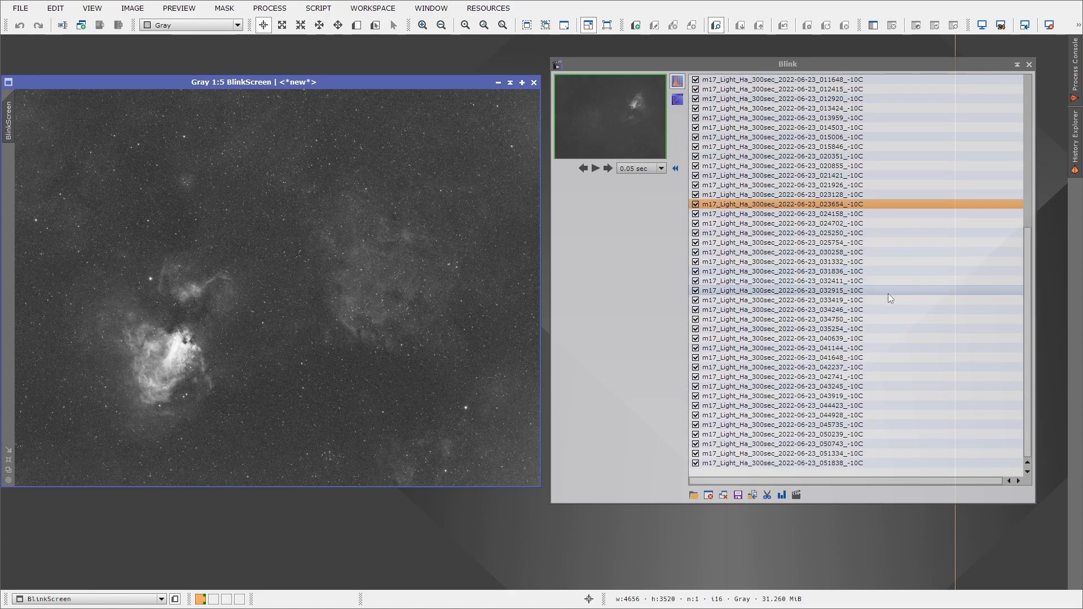
Step: Go back through the earlier night2 frames to 020351 and compare their full-frame nebula contrast
{"action": "scroll", "coordinate": [878, 304], "scroll_direction": "up", "scroll_amount": 5}
{"action": "scroll", "coordinate": [875, 300], "scroll_direction": "up", "scroll_amount": 3}
{"action": "scroll", "coordinate": [874, 300], "scroll_direction": "up", "scroll_amount": 3}
{"action": "scroll", "coordinate": [875, 300], "scroll_direction": "down", "scroll_amount": 3}
{"action": "scroll", "coordinate": [875, 300], "scroll_direction": "down", "scroll_amount": 2}
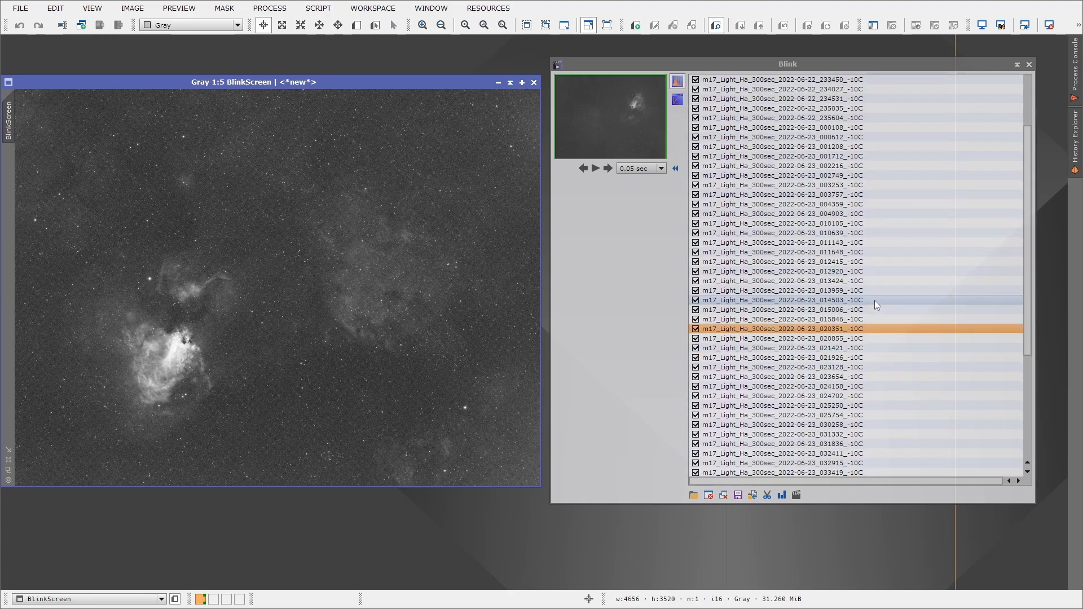
{"action": "scroll", "coordinate": [874, 301], "scroll_direction": "down", "scroll_amount": 4}
{"action": "scroll", "coordinate": [874, 299], "scroll_direction": "up", "scroll_amount": 3}
Step: Compare the star detail at 1:1 among frames 015006, 015846, 020351 and 021926
{"action": "left_click", "coordinate": [8, 480]}
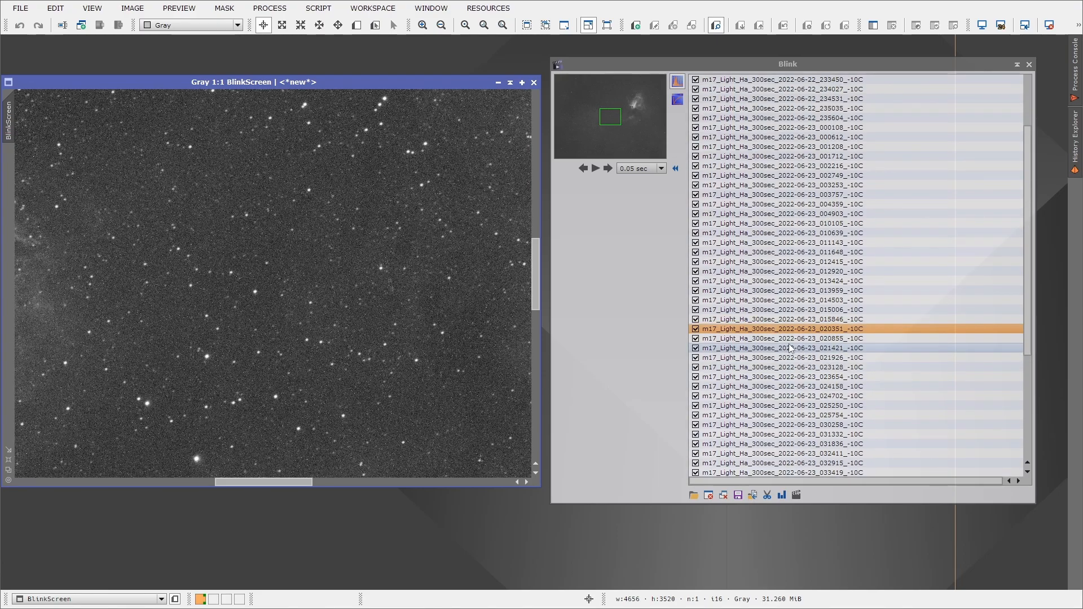
{"action": "scroll", "coordinate": [791, 349], "scroll_direction": "down", "scroll_amount": 1}
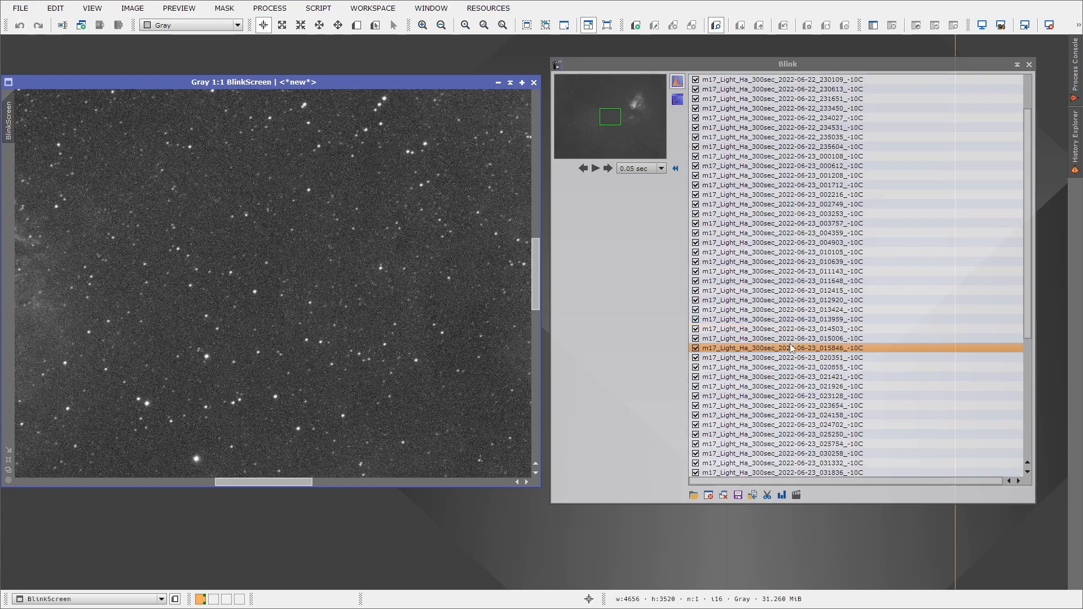
{"action": "scroll", "coordinate": [790, 349], "scroll_direction": "down", "scroll_amount": 1}
{"action": "scroll", "coordinate": [791, 349], "scroll_direction": "up", "scroll_amount": 3}
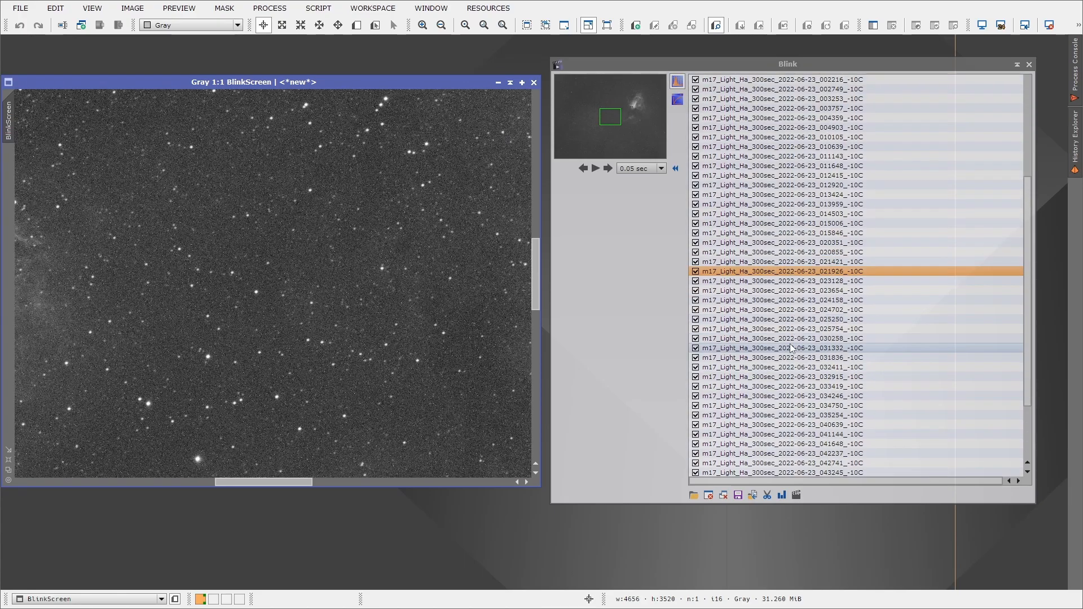
{"action": "scroll", "coordinate": [791, 349], "scroll_direction": "down", "scroll_amount": 2}
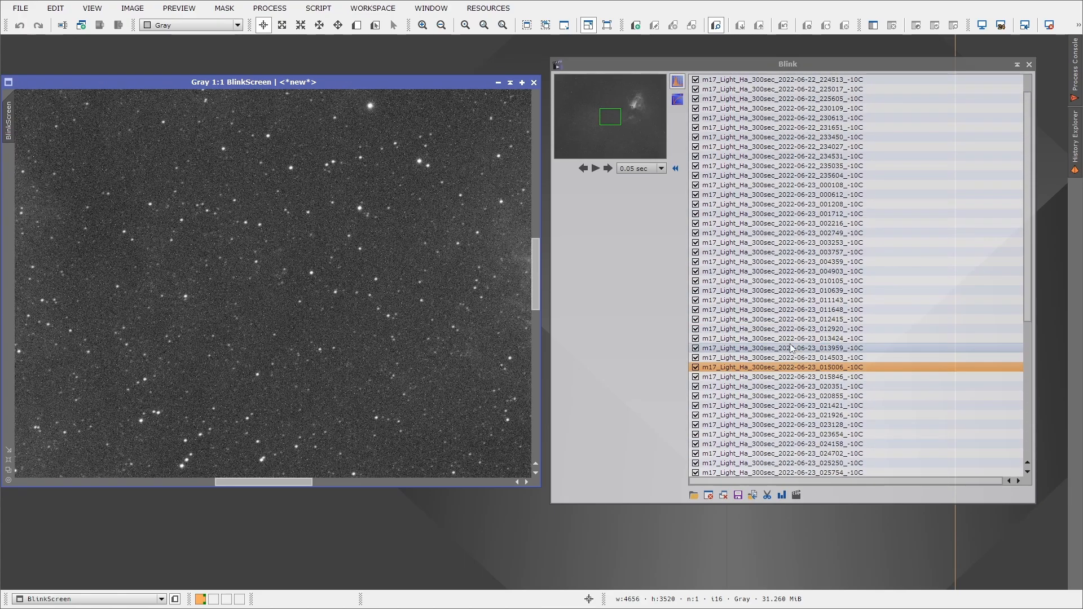
{"action": "scroll", "coordinate": [790, 348], "scroll_direction": "down", "scroll_amount": 2}
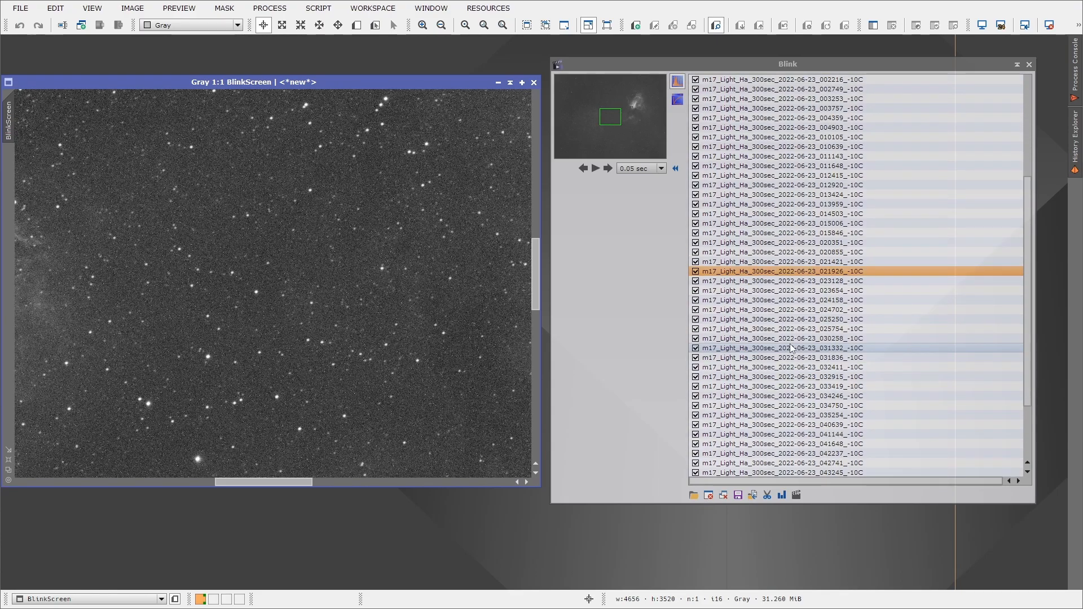
{"action": "scroll", "coordinate": [792, 340], "scroll_direction": "up", "scroll_amount": 1}
{"action": "scroll", "coordinate": [792, 340], "scroll_direction": "down", "scroll_amount": 1}
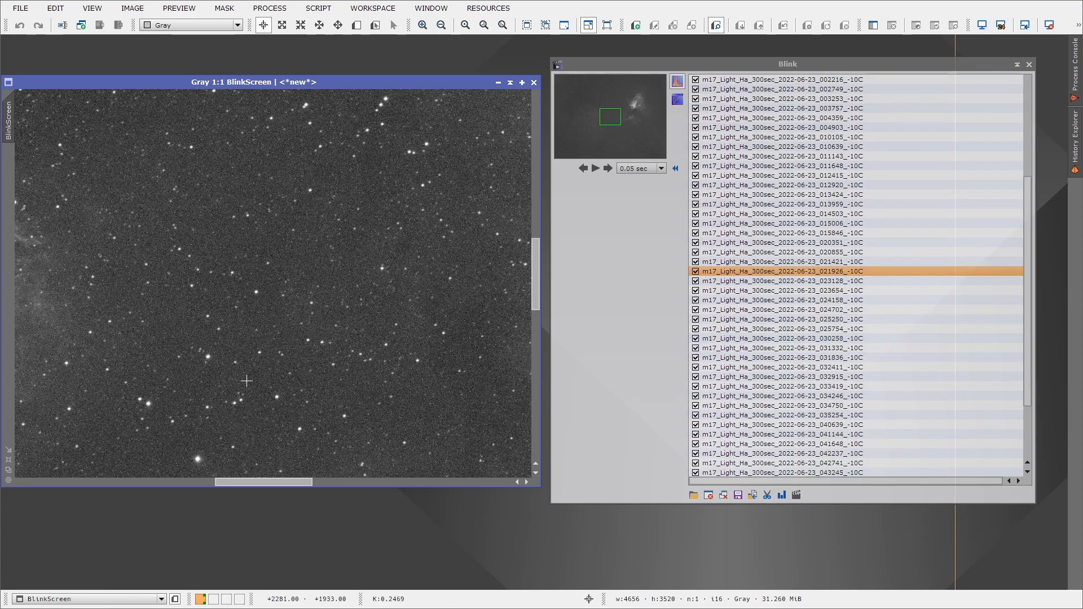
Step: Compare frames 015846 and 021926 in the full-frame 1:5 view
{"action": "scroll", "coordinate": [239, 381], "scroll_direction": "down", "scroll_amount": 4}
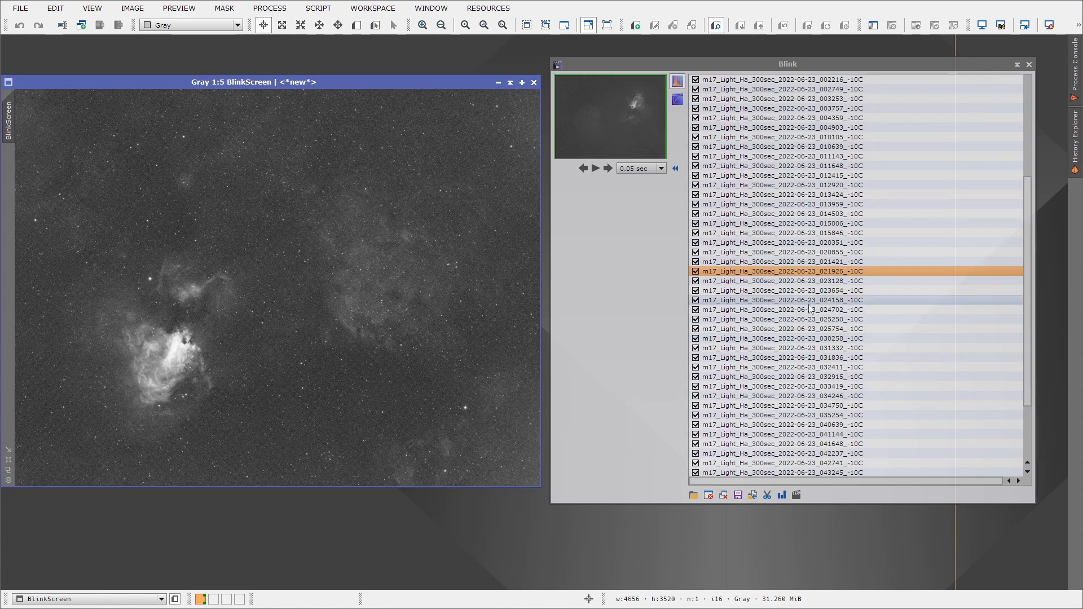
{"action": "scroll", "coordinate": [810, 309], "scroll_direction": "up", "scroll_amount": 4}
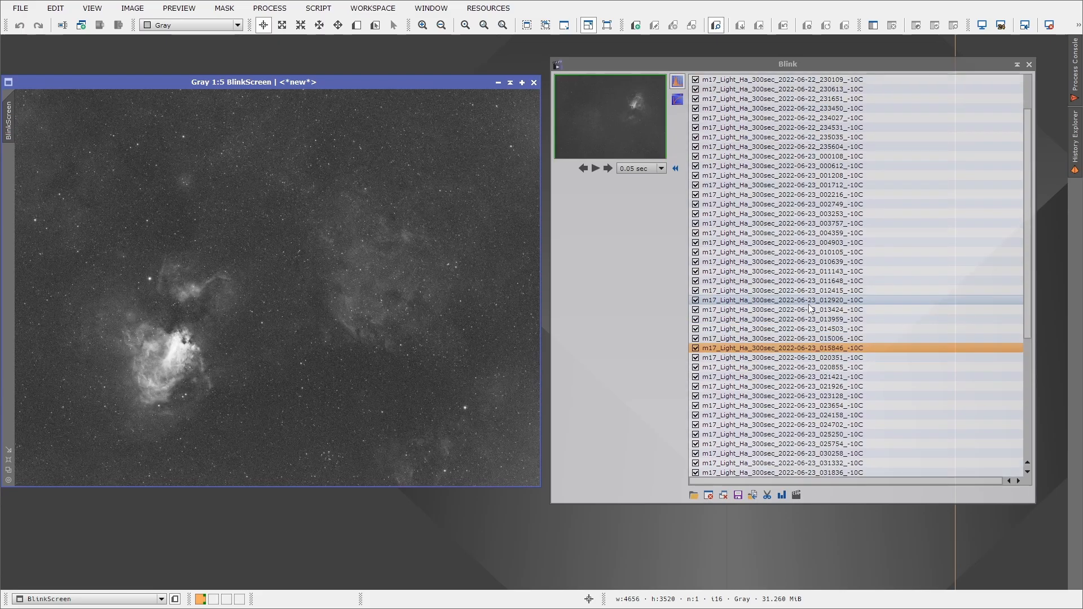
{"action": "scroll", "coordinate": [810, 309], "scroll_direction": "down", "scroll_amount": 5}
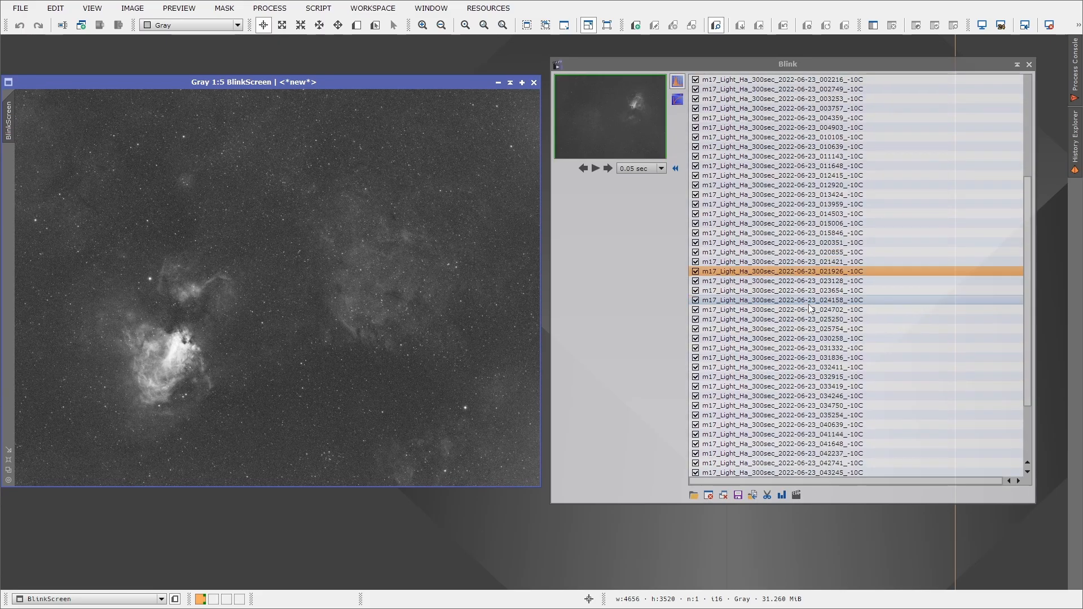
Step: Compare the full-frame brightness and nebula contrast of the night2 frames between 014503 and 032915
{"action": "scroll", "coordinate": [809, 308], "scroll_direction": "up", "scroll_amount": 2}
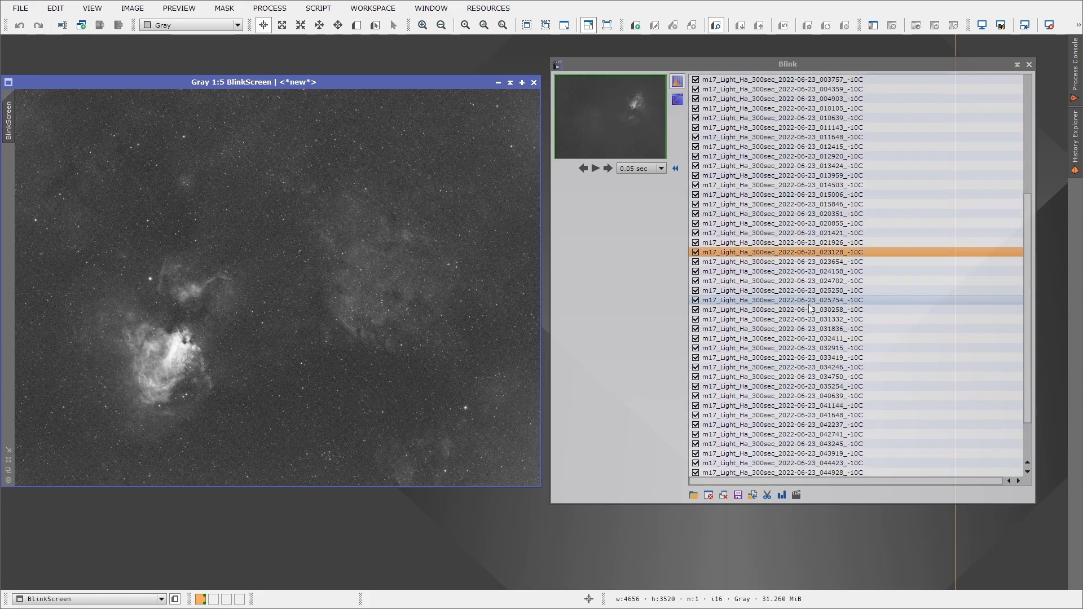
{"action": "scroll", "coordinate": [809, 309], "scroll_direction": "up", "scroll_amount": 1}
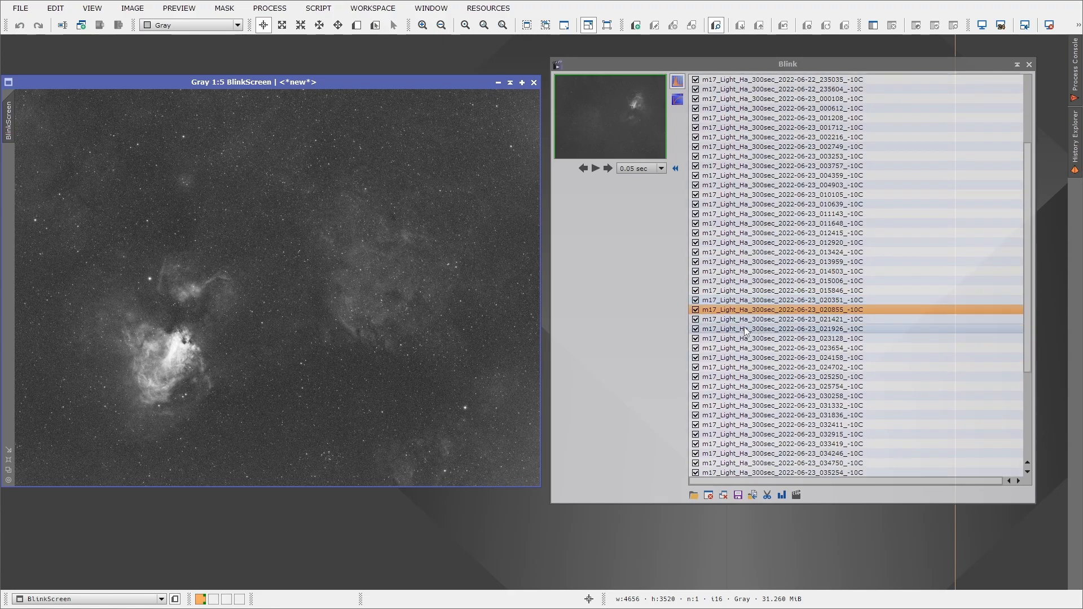
{"action": "scroll", "coordinate": [746, 331], "scroll_direction": "down", "scroll_amount": 2}
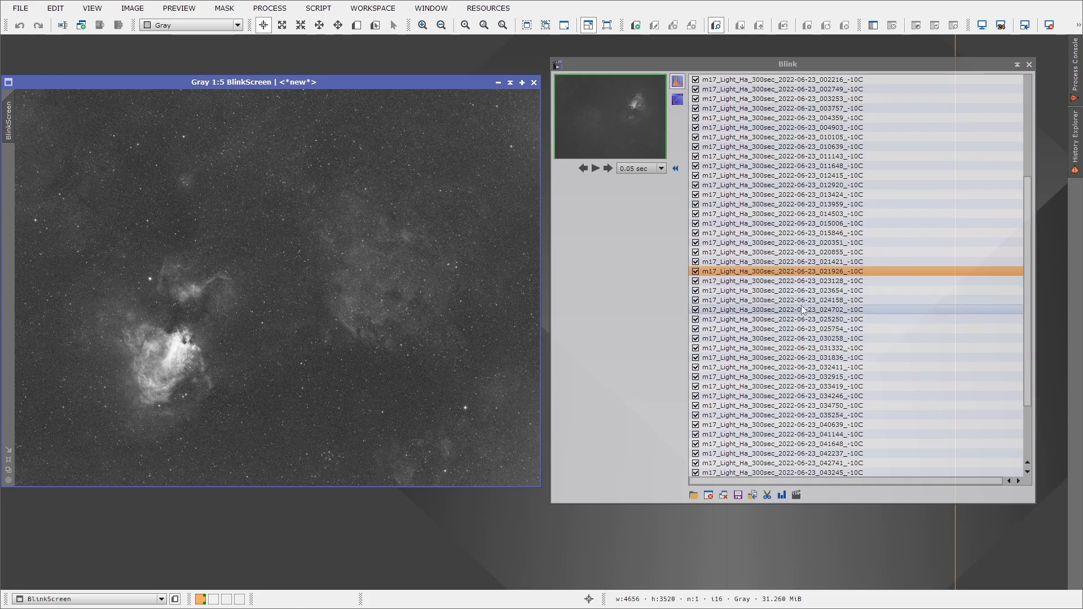
{"action": "scroll", "coordinate": [885, 321], "scroll_direction": "down", "scroll_amount": 3}
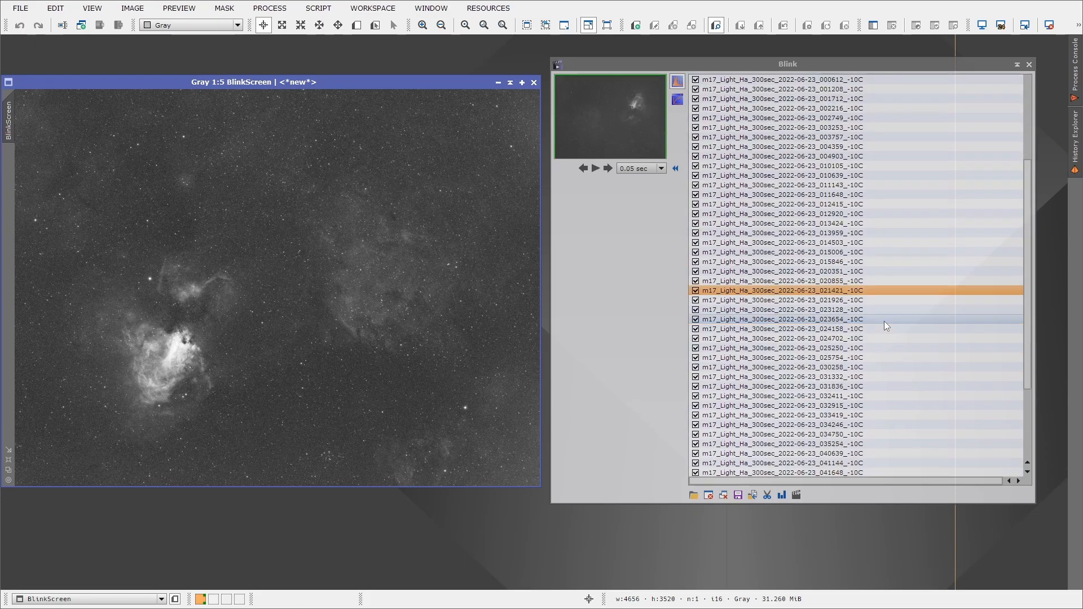
{"action": "scroll", "coordinate": [885, 319], "scroll_direction": "up", "scroll_amount": 8}
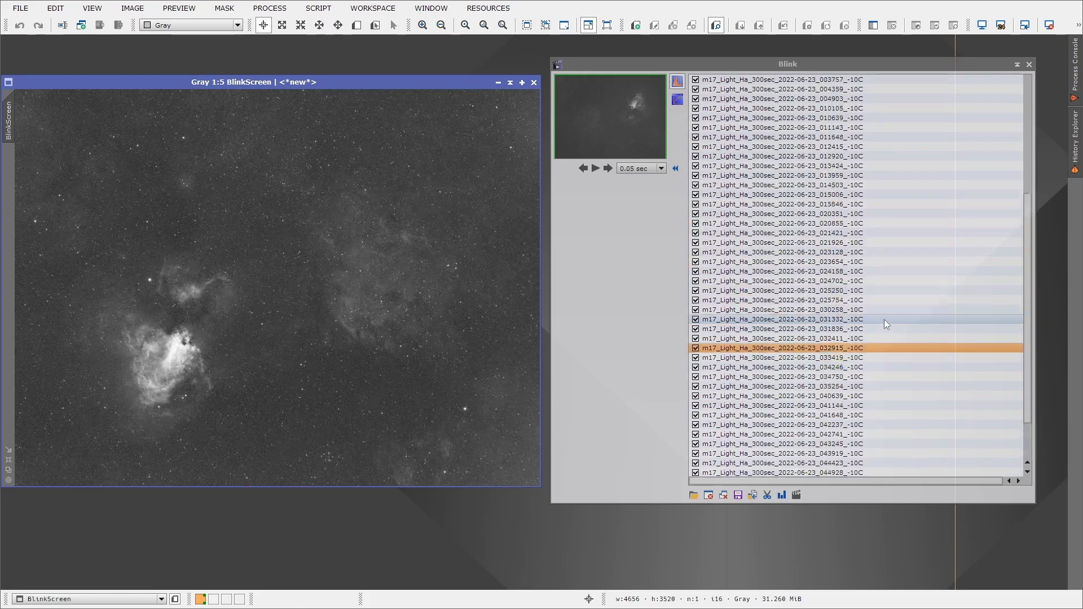
{"action": "scroll", "coordinate": [885, 319], "scroll_direction": "up", "scroll_amount": 5}
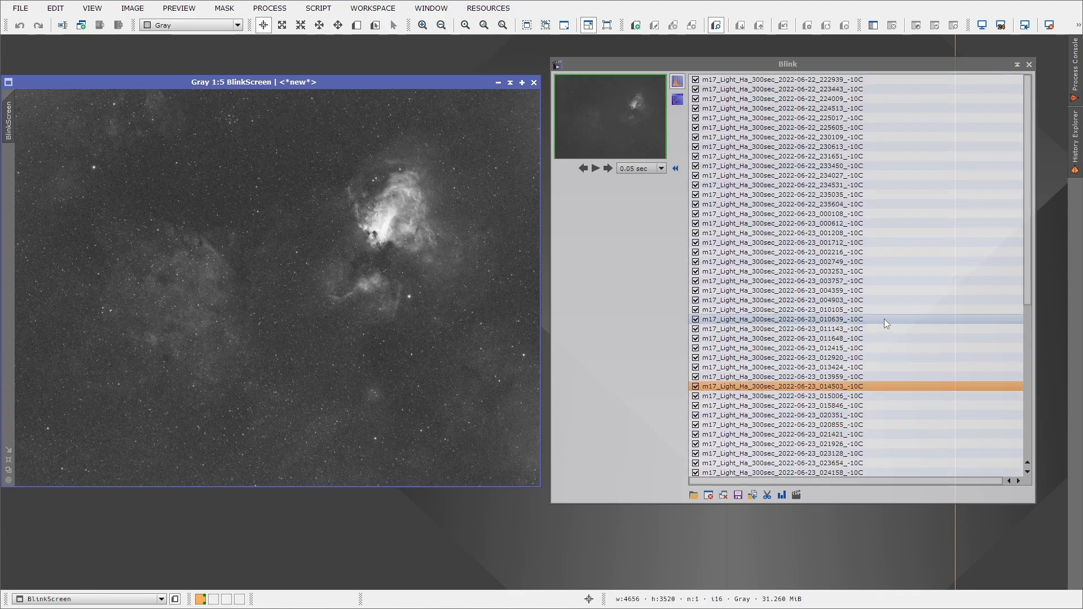
{"action": "scroll", "coordinate": [884, 319], "scroll_direction": "down", "scroll_amount": 3}
{"action": "scroll", "coordinate": [885, 319], "scroll_direction": "down", "scroll_amount": 4}
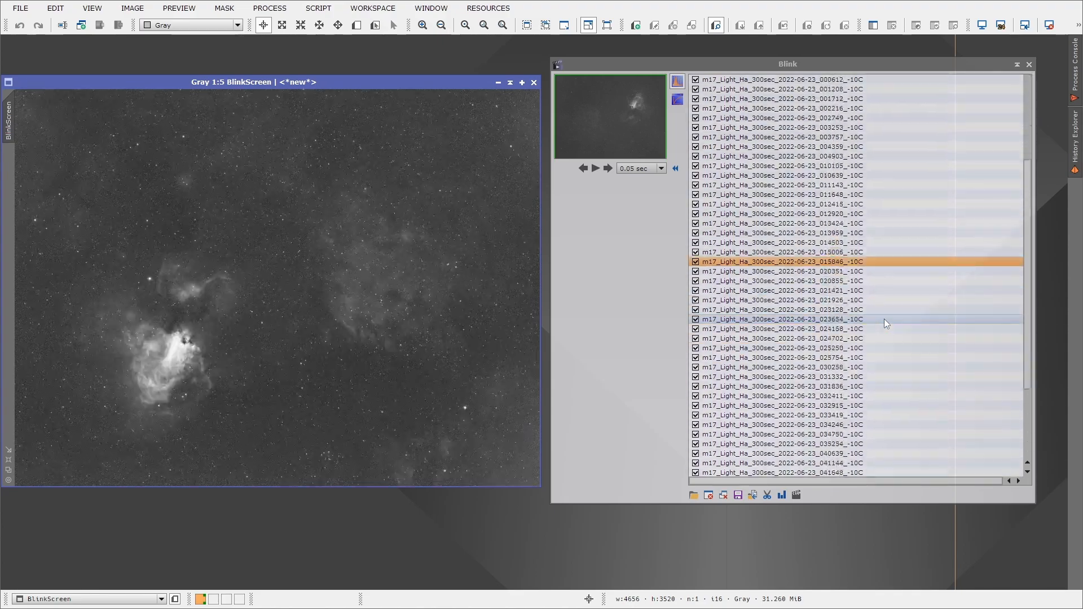
{"action": "scroll", "coordinate": [885, 319], "scroll_direction": "down", "scroll_amount": 3}
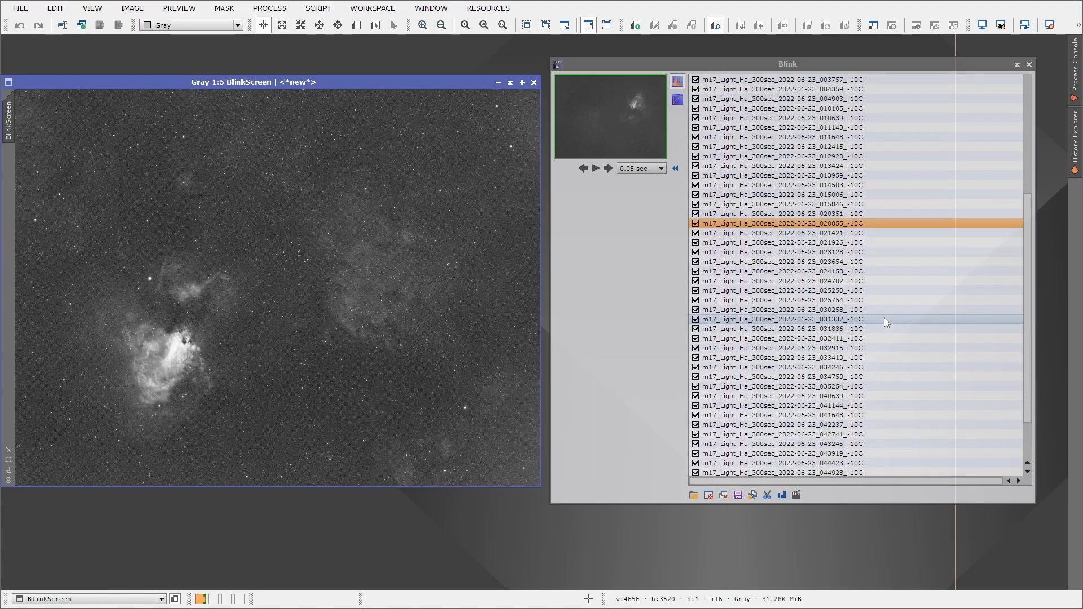
Step: Compare frames 020855, 021421, 021926 and 023128 closely in the full-frame 1:5 view
{"action": "key", "text": "Up"}
{"action": "key", "text": "Up"}
{"action": "key", "text": "Up"}
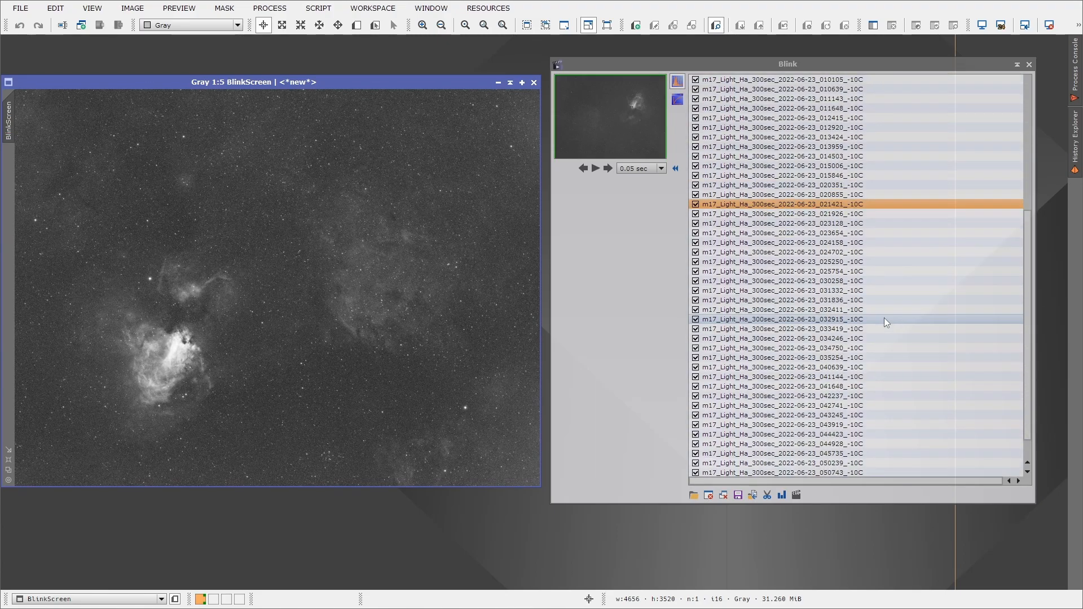
{"action": "scroll", "coordinate": [884, 317], "scroll_direction": "up", "scroll_amount": 3}
{"action": "key", "text": "Down"}
{"action": "key", "text": "Down"}
{"action": "key", "text": "Down"}
{"action": "key", "text": "Down"}
{"action": "key", "text": "Down"}
{"action": "scroll", "coordinate": [885, 317], "scroll_direction": "down", "scroll_amount": 5}
{"action": "key", "text": "Down"}
{"action": "scroll", "coordinate": [830, 264], "scroll_direction": "up", "scroll_amount": 1}
{"action": "key", "text": "Up"}
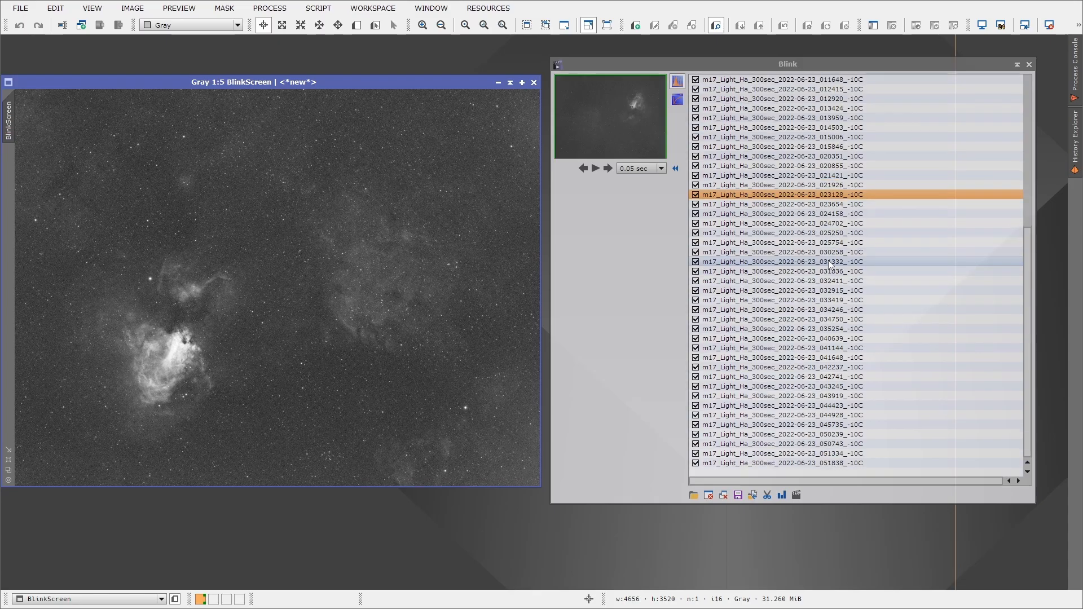
Step: Inspect frame 021926 at 1:1 across the nebula and star fields, and return to the whole image at 1:5
{"action": "left_click", "coordinate": [8, 481]}
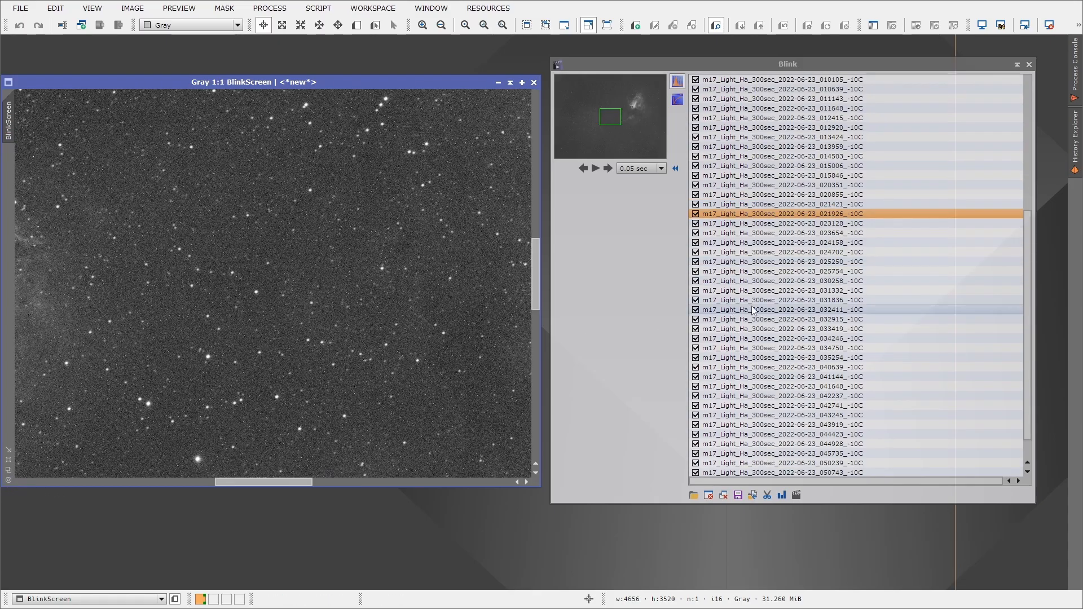
{"action": "scroll", "coordinate": [389, 309], "scroll_direction": "down", "scroll_amount": 1}
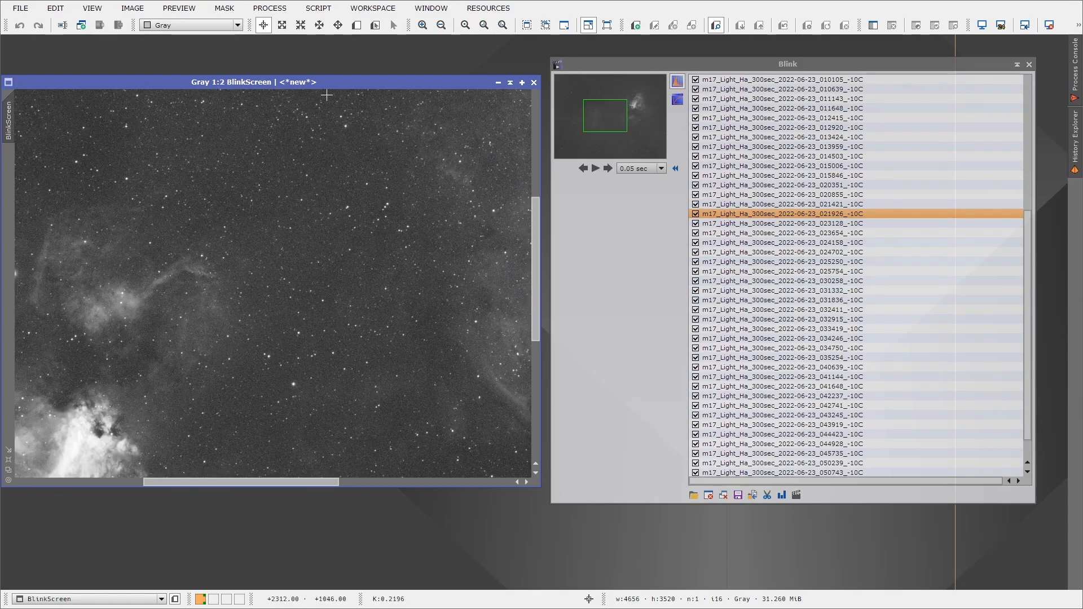
{"action": "scroll", "coordinate": [338, 332], "scroll_direction": "up", "scroll_amount": 1}
{"action": "left_click", "coordinate": [338, 25]}
{"action": "left_click_drag", "start_coordinate": [429, 169], "coordinate": [641, 278]}
{"action": "left_click_drag", "start_coordinate": [84, 316], "coordinate": [327, 85]}
{"action": "left_click_drag", "start_coordinate": [395, 429], "coordinate": [367, 237]}
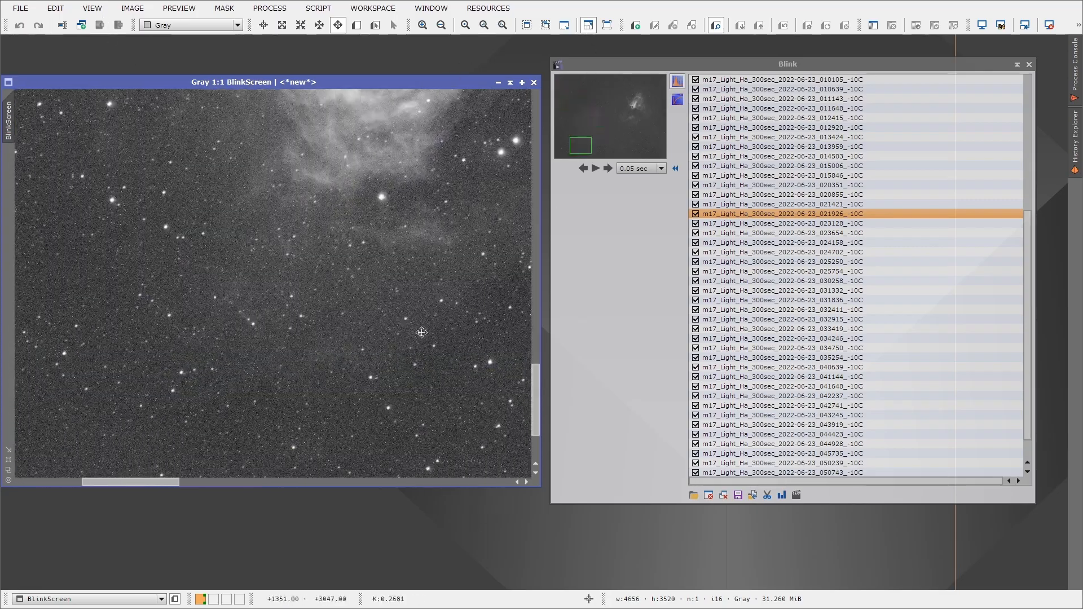
{"action": "left_click_drag", "start_coordinate": [451, 451], "coordinate": [423, 270]}
{"action": "left_click_drag", "start_coordinate": [468, 384], "coordinate": [326, 249]}
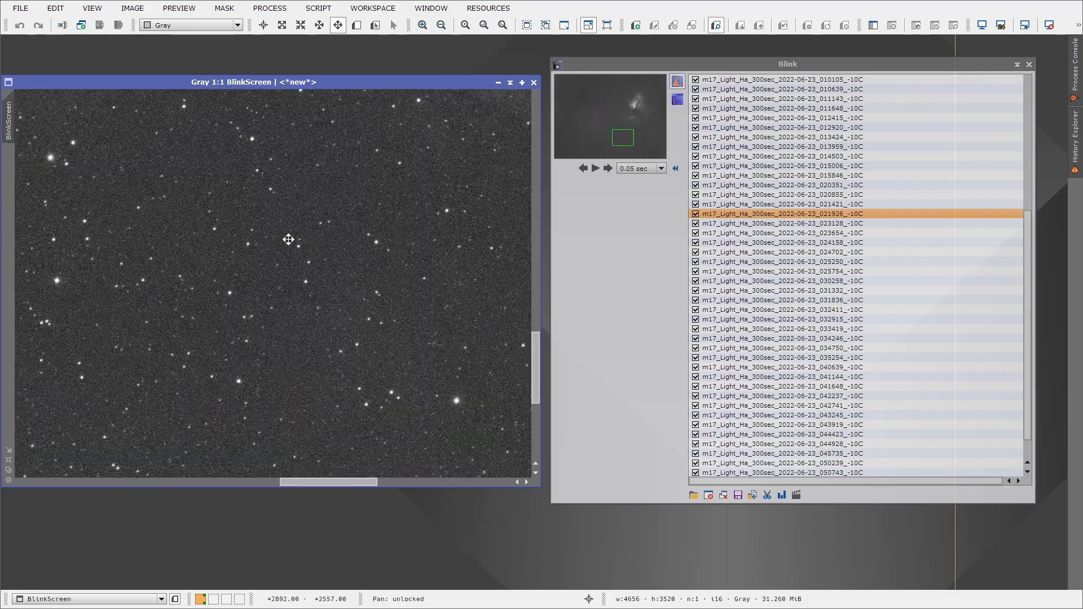
{"action": "scroll", "coordinate": [327, 249], "scroll_direction": "down", "scroll_amount": 6}
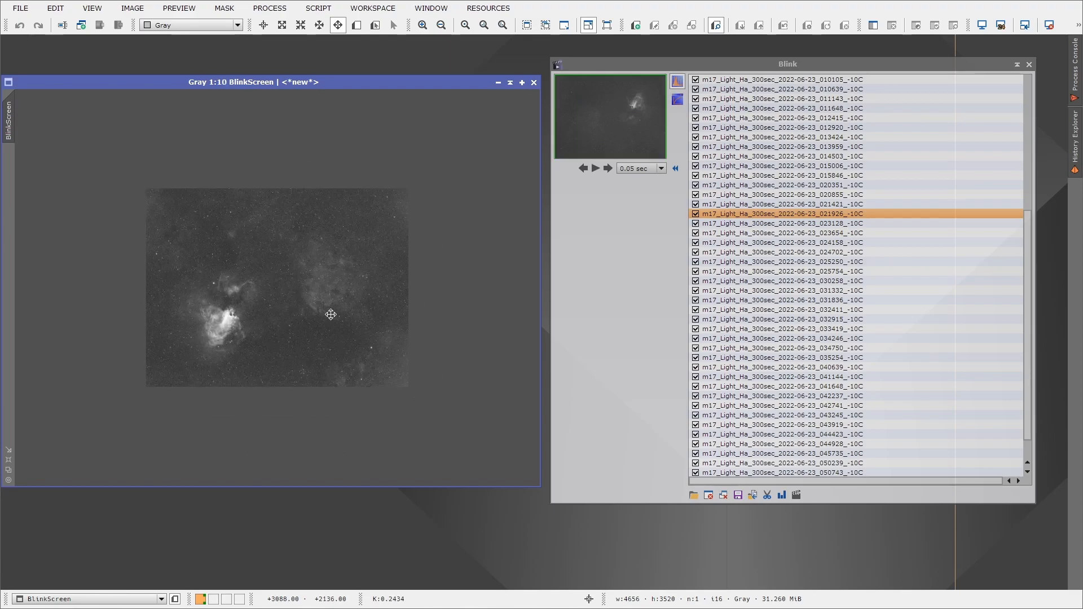
{"action": "scroll", "coordinate": [331, 311], "scroll_direction": "up", "scroll_amount": 2}
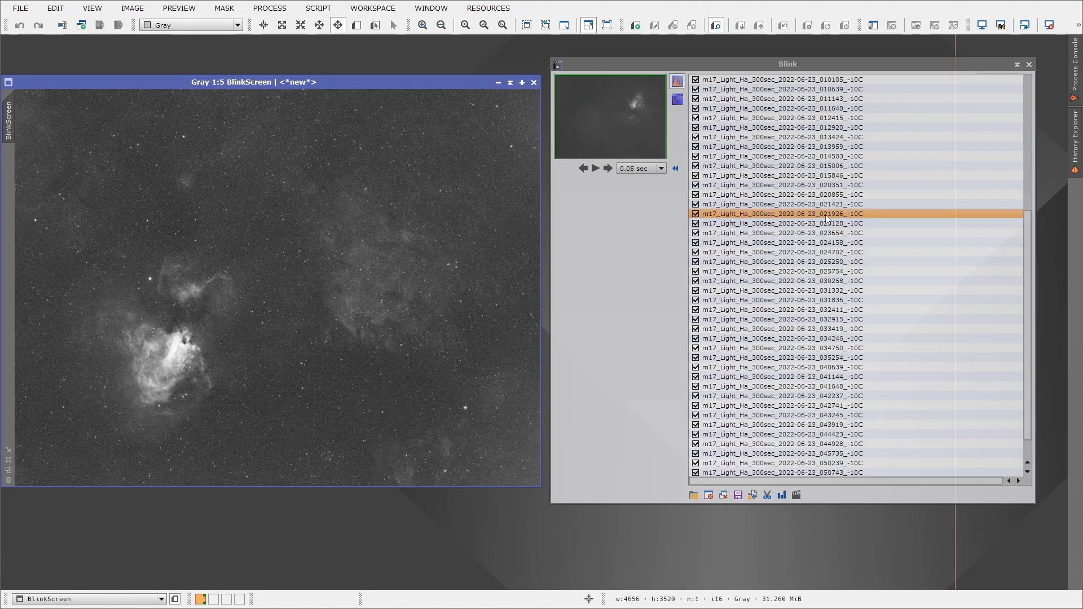
Step: Switch to File Explorer and open the folder C:\Astrophotography WIP\6-21-22 (M17)\night2 (ha)\light
{"action": "left_click", "coordinate": [589, 27]}
{"action": "left_click", "coordinate": [235, 599]}
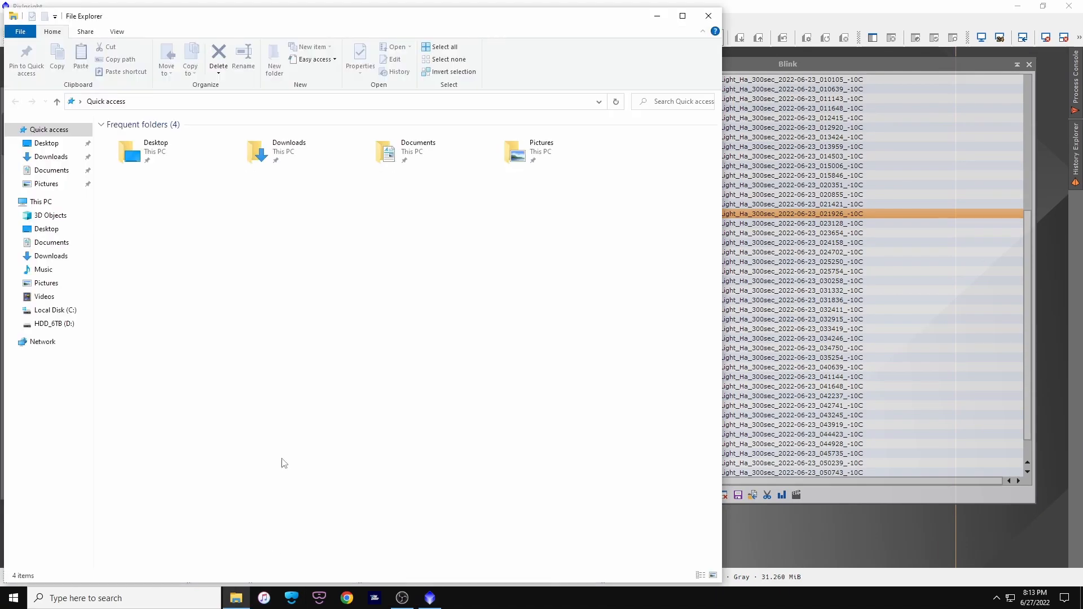
{"action": "left_click", "coordinate": [50, 311]}
{"action": "double_click", "coordinate": [169, 184]}
{"action": "double_click", "coordinate": [148, 138]}
{"action": "double_click", "coordinate": [148, 149]}
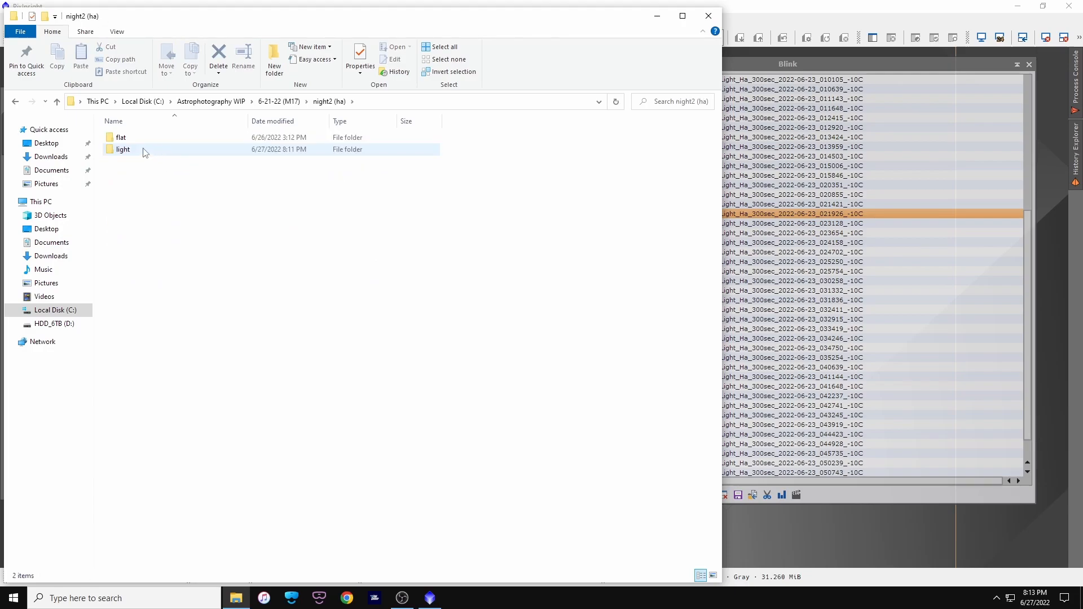
{"action": "double_click", "coordinate": [147, 150]}
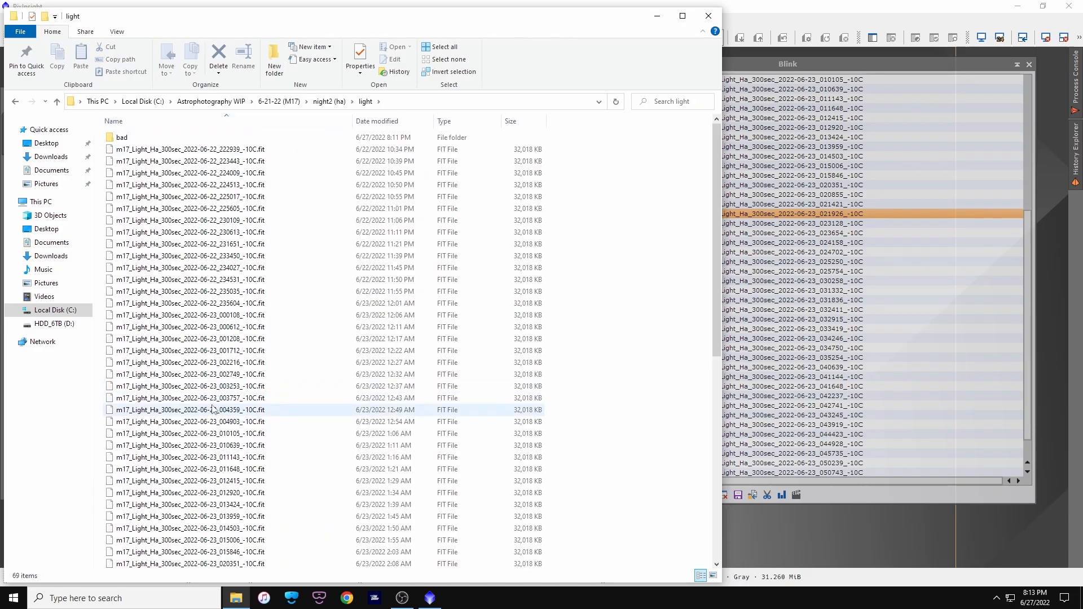
Step: Rename frame 021926 as m17_Light_Ha_300sec_2022-06-23_021926_-10C_REF.fit and close the folder window
{"action": "scroll", "coordinate": [254, 253], "scroll_direction": "down", "scroll_amount": 3}
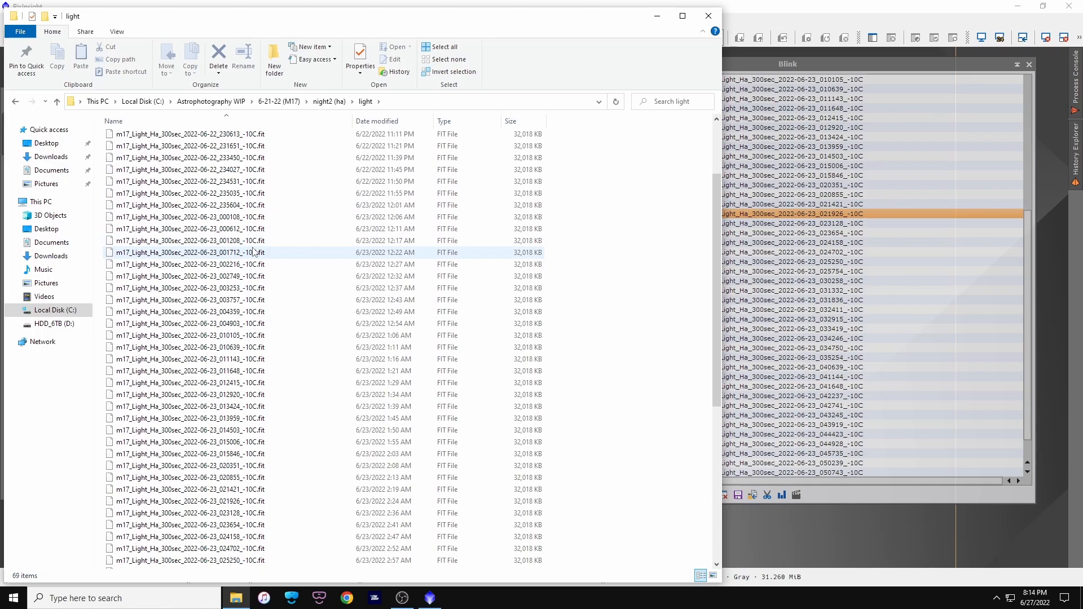
{"action": "scroll", "coordinate": [255, 253], "scroll_direction": "down", "scroll_amount": 5}
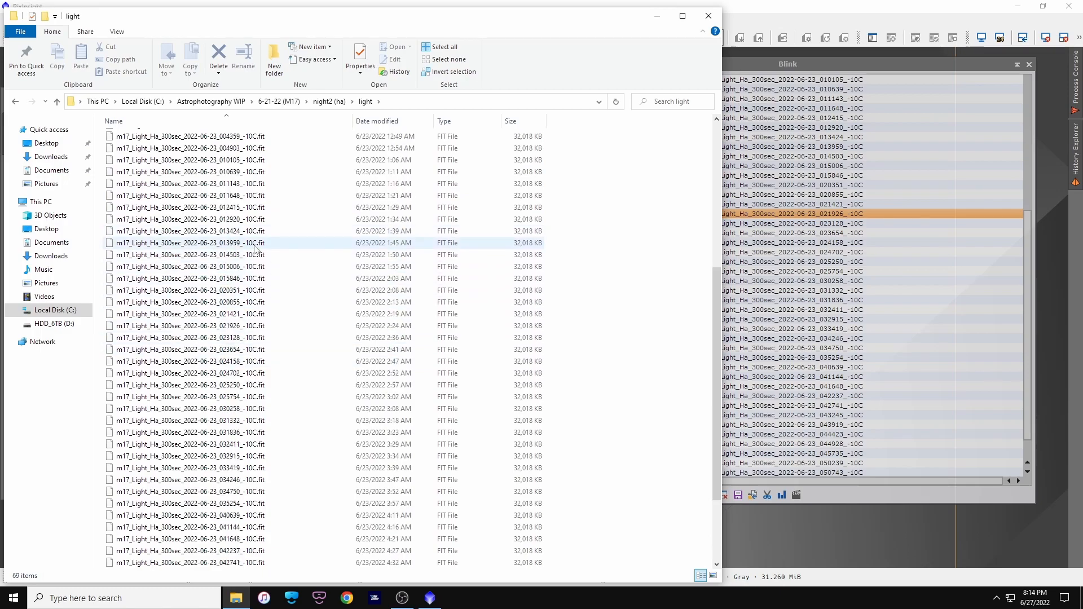
{"action": "scroll", "coordinate": [255, 248], "scroll_direction": "down", "scroll_amount": 2}
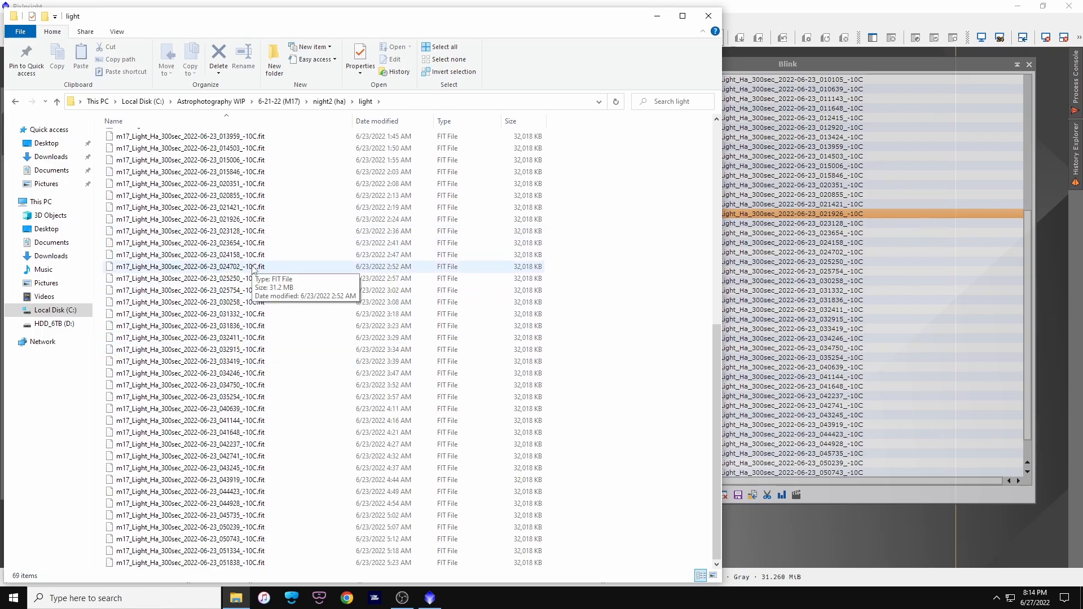
{"action": "left_click", "coordinate": [254, 218]}
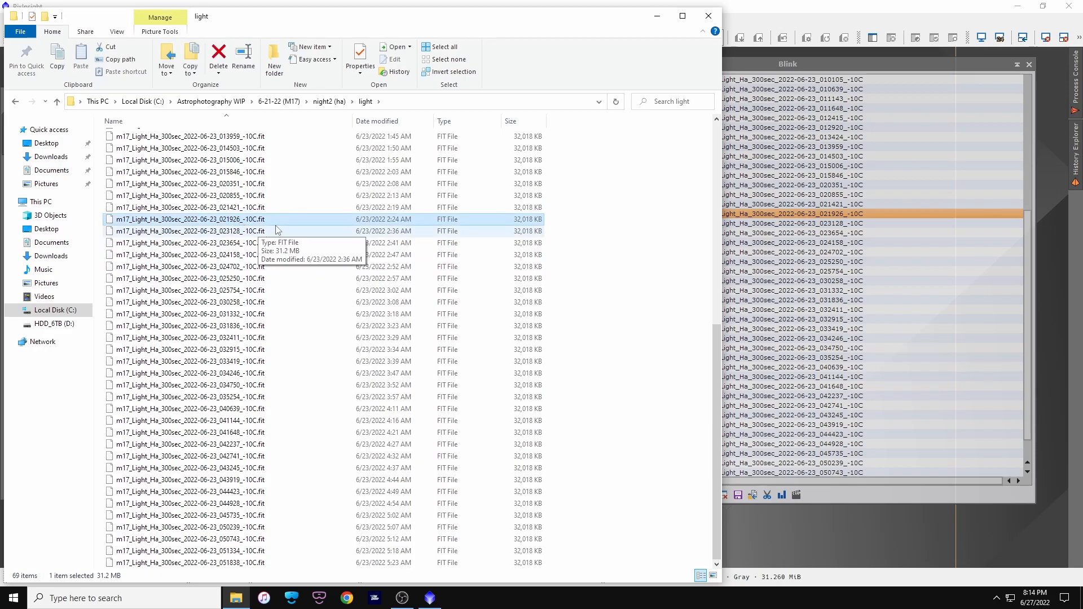
{"action": "left_click", "coordinate": [257, 220]}
{"action": "left_click", "coordinate": [258, 220]}
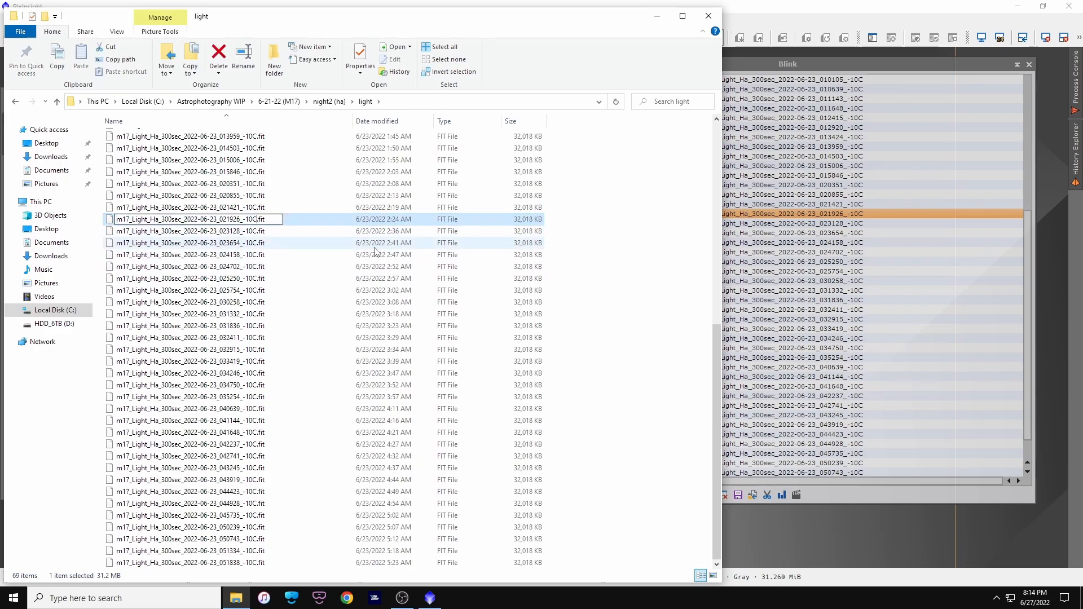
{"action": "left_click", "coordinate": [339, 254]}
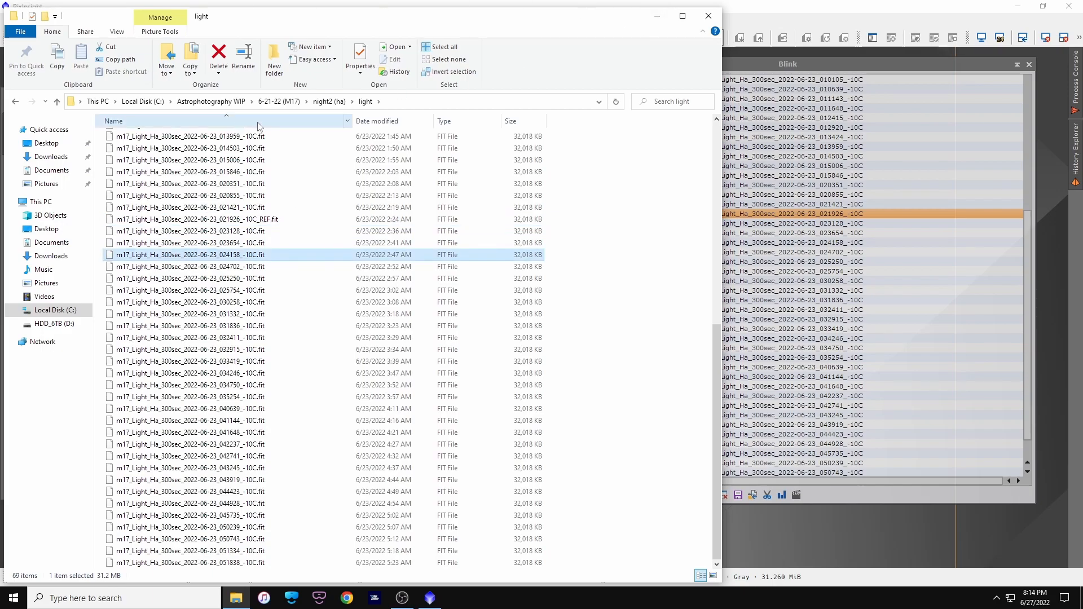
{"action": "left_click", "coordinate": [709, 17]}
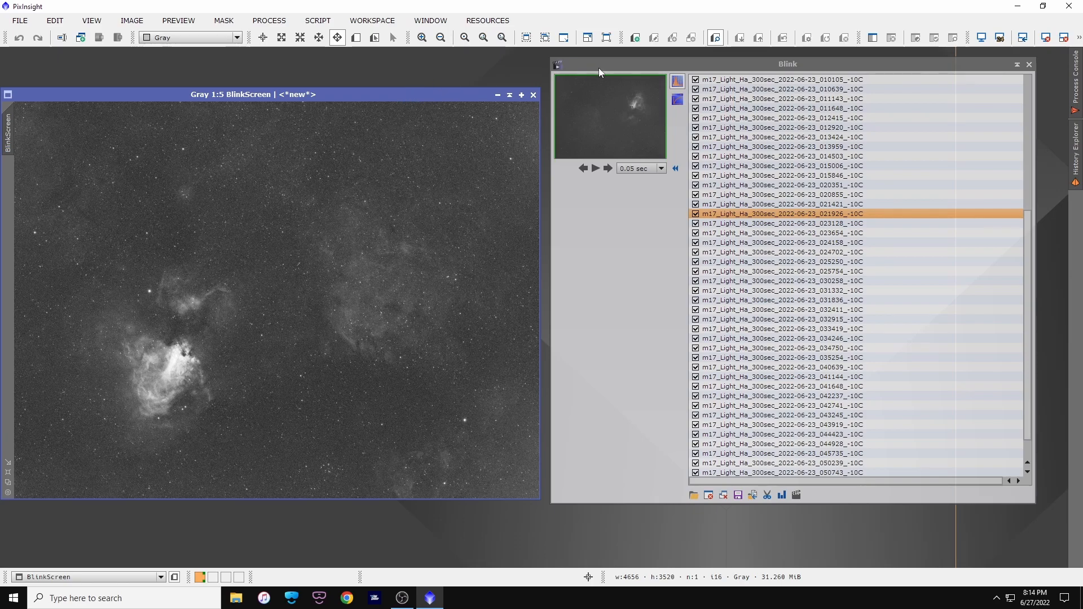
Step: Close all night2 images in Blink and close the Blink window
{"action": "scroll", "coordinate": [786, 364], "scroll_direction": "down", "scroll_amount": 1}
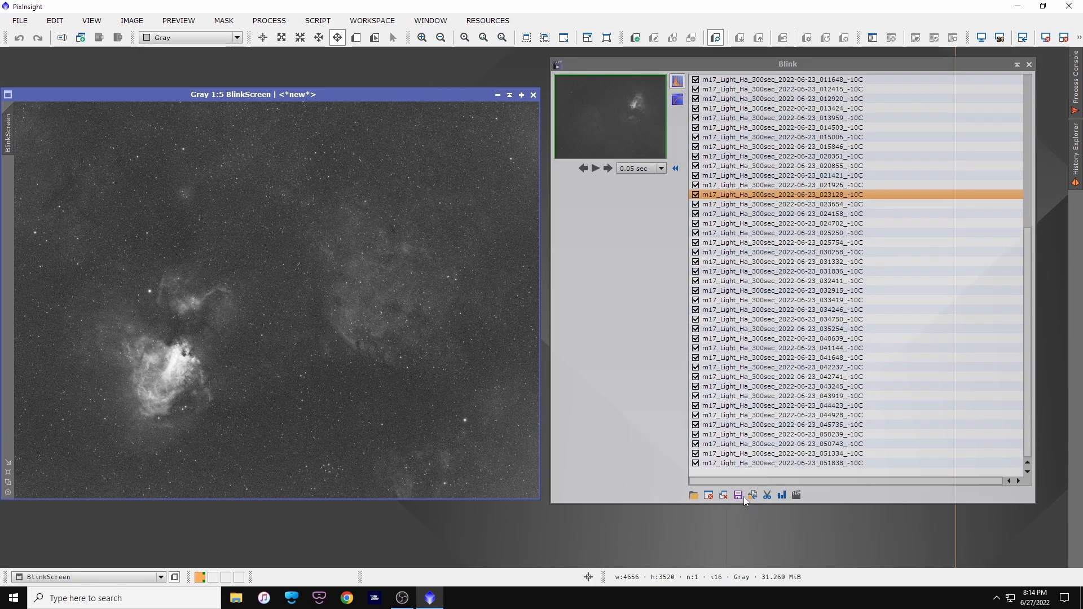
{"action": "left_click", "coordinate": [721, 498]}
{"action": "left_click", "coordinate": [722, 496]}
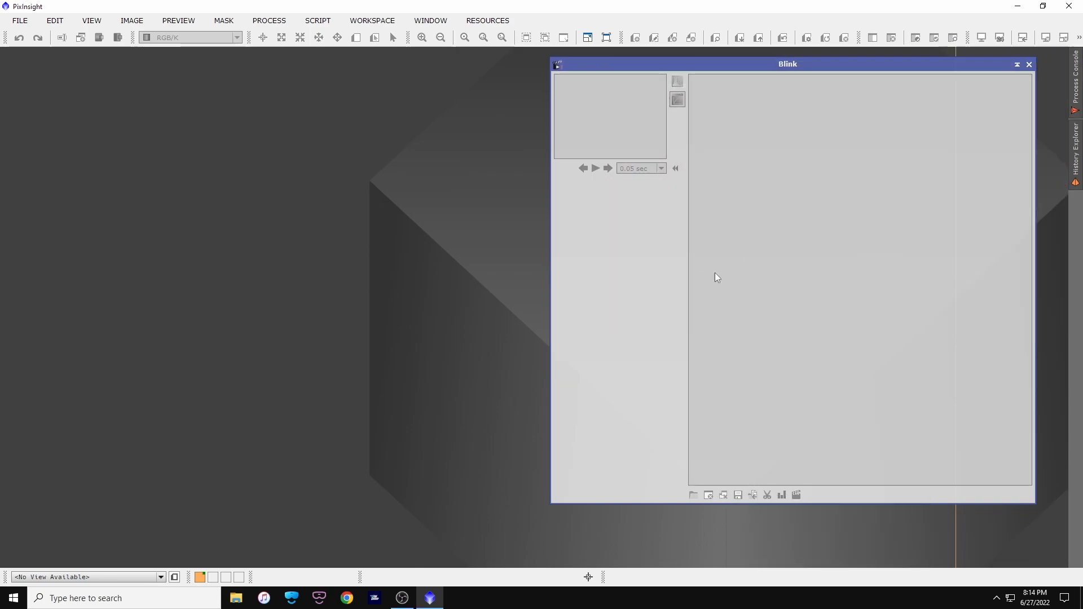
{"action": "left_click_drag", "start_coordinate": [701, 66], "coordinate": [380, 56]}
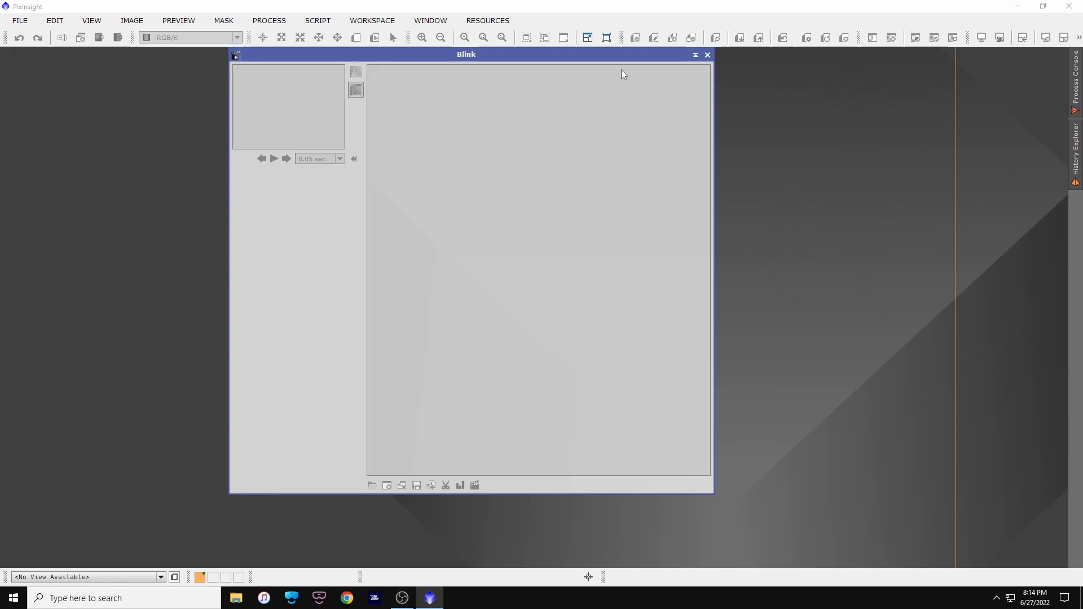
{"action": "left_click_drag", "start_coordinate": [600, 58], "coordinate": [754, 82]}
{"action": "left_click", "coordinate": [860, 79]}
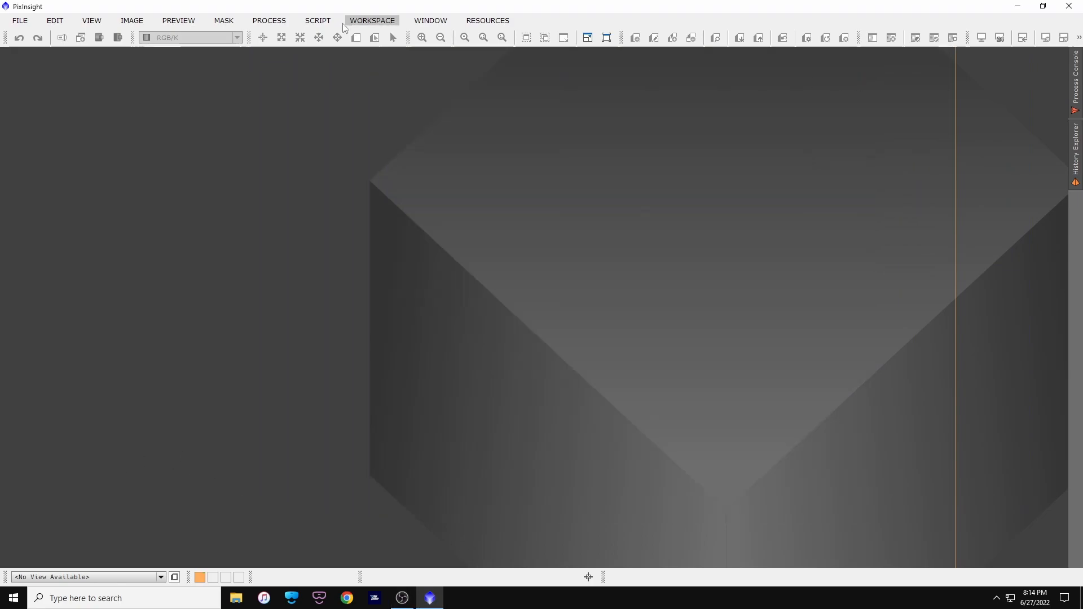
Step: Open a new Blink process and bring up its image file selection dialog
{"action": "left_click", "coordinate": [269, 21]}
{"action": "mouse_move", "coordinate": [459, 22]}
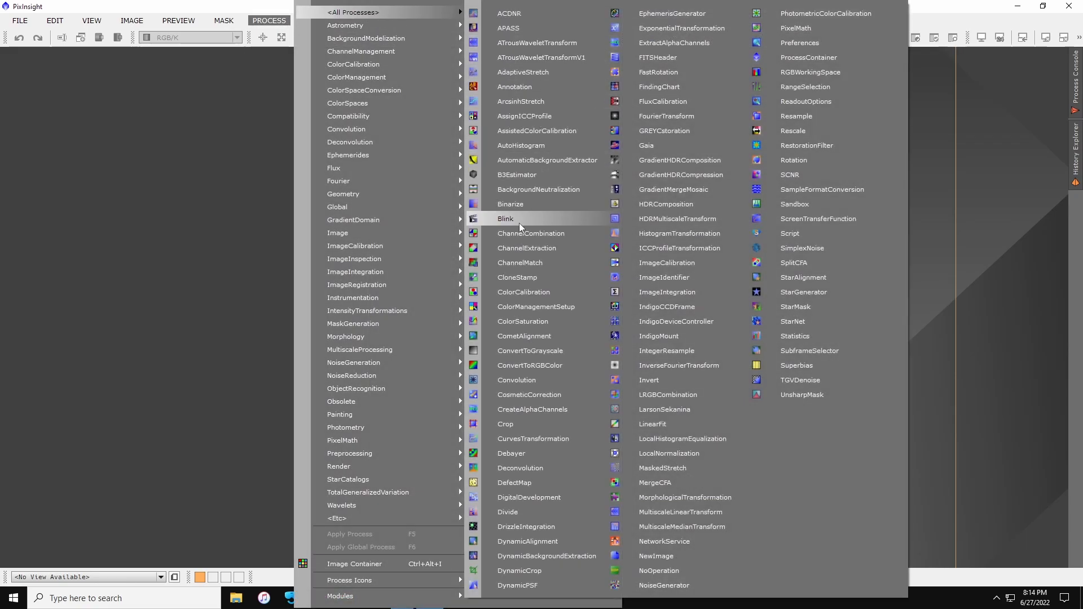
{"action": "left_click", "coordinate": [496, 218]}
{"action": "left_click", "coordinate": [525, 509]}
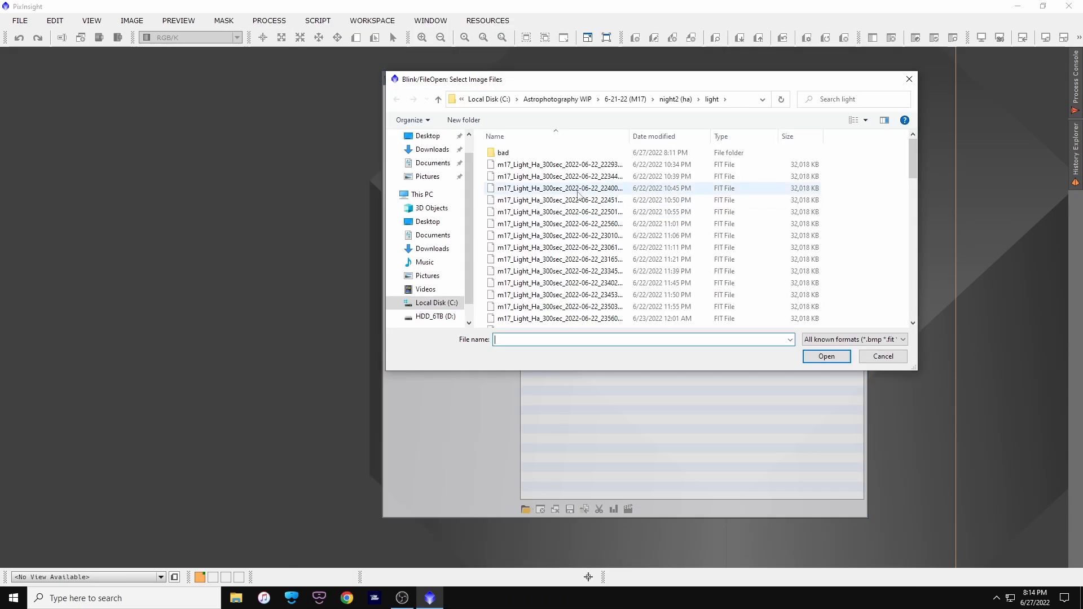
Step: Browse from the night2 light folder to 6-21-22 (M17)\night3 (ha)\lightz in the image selection dialog
{"action": "scroll", "coordinate": [698, 261], "scroll_direction": "down", "scroll_amount": 3}
{"action": "scroll", "coordinate": [699, 261], "scroll_direction": "down", "scroll_amount": 10}
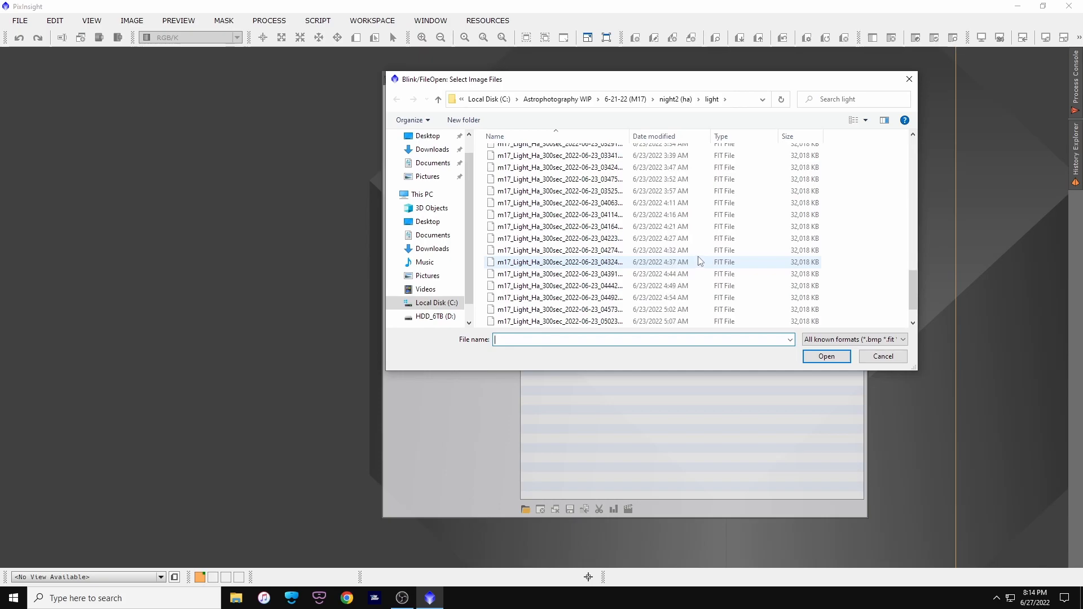
{"action": "scroll", "coordinate": [699, 260], "scroll_direction": "up", "scroll_amount": 15}
{"action": "left_click", "coordinate": [530, 153]}
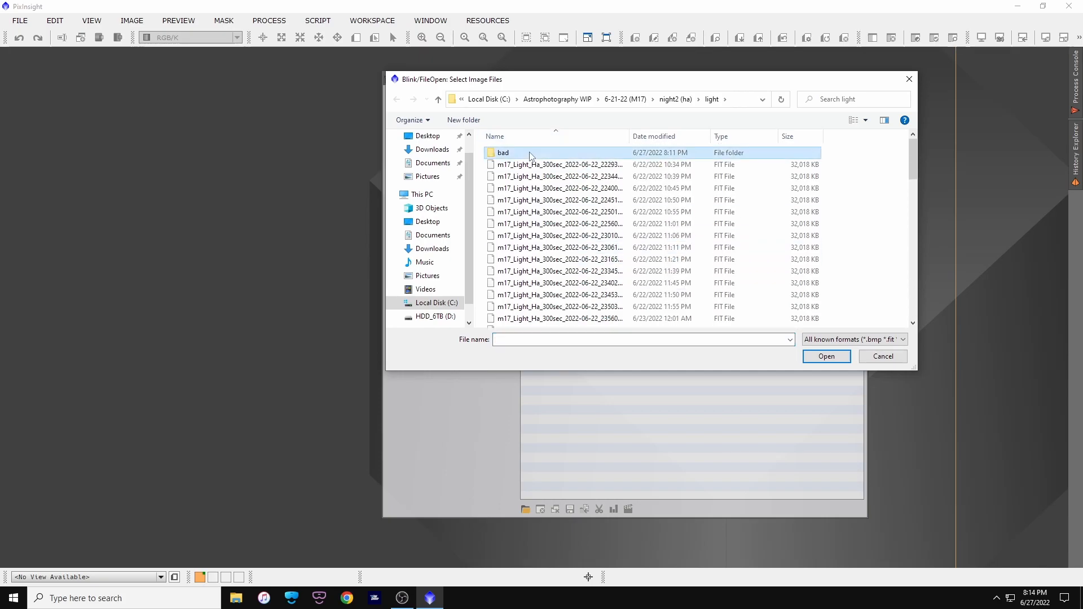
{"action": "double_click", "coordinate": [531, 154]}
{"action": "left_click", "coordinate": [574, 100]}
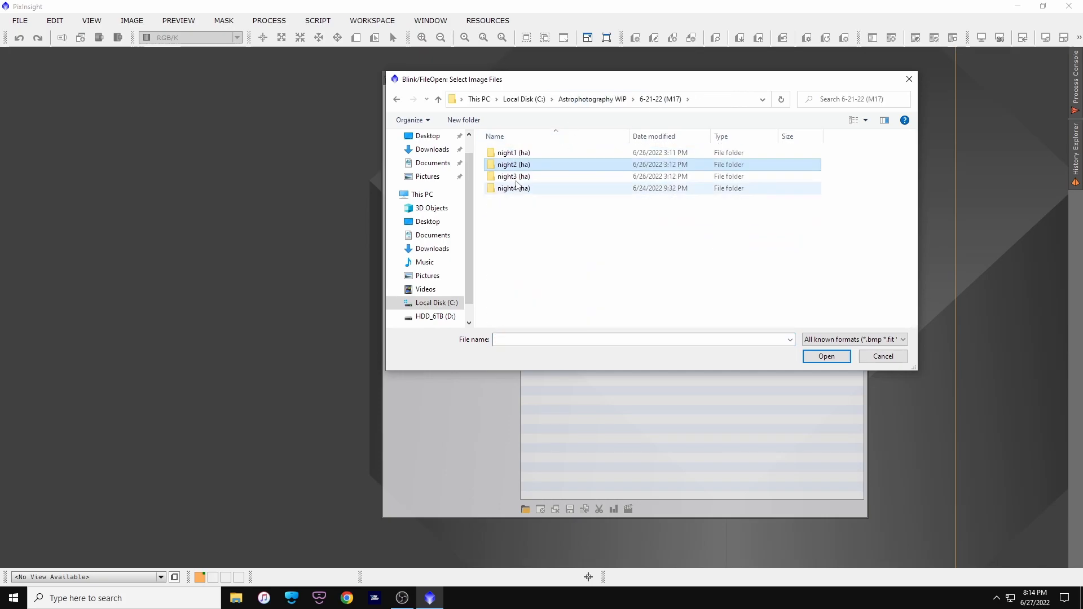
{"action": "double_click", "coordinate": [510, 177]}
{"action": "double_click", "coordinate": [520, 153]}
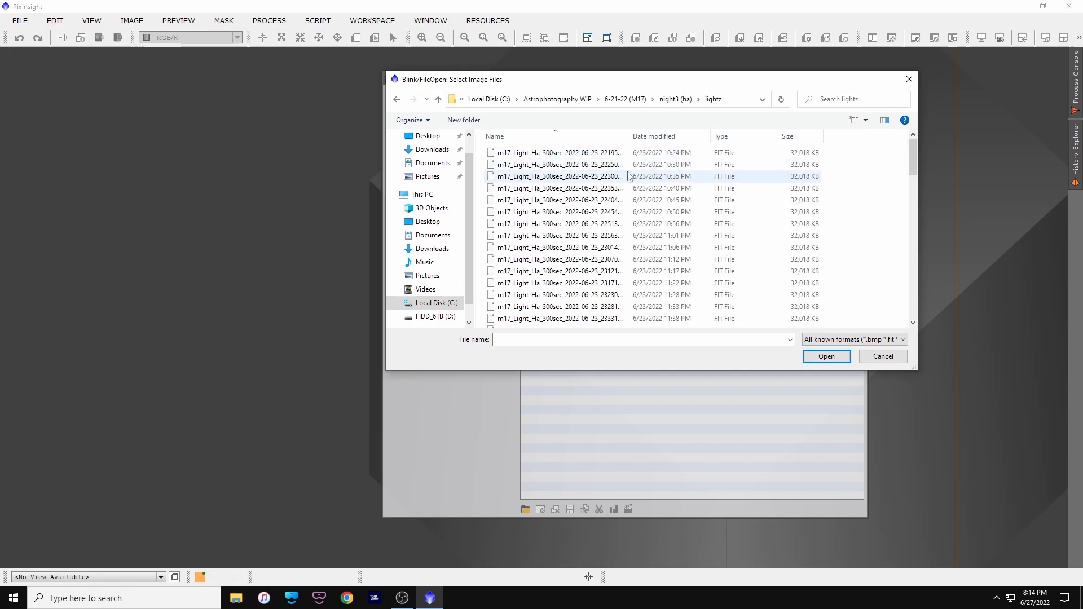
Step: Load all light frames in the night3 lightz folder into Blink
{"action": "left_click", "coordinate": [606, 156]}
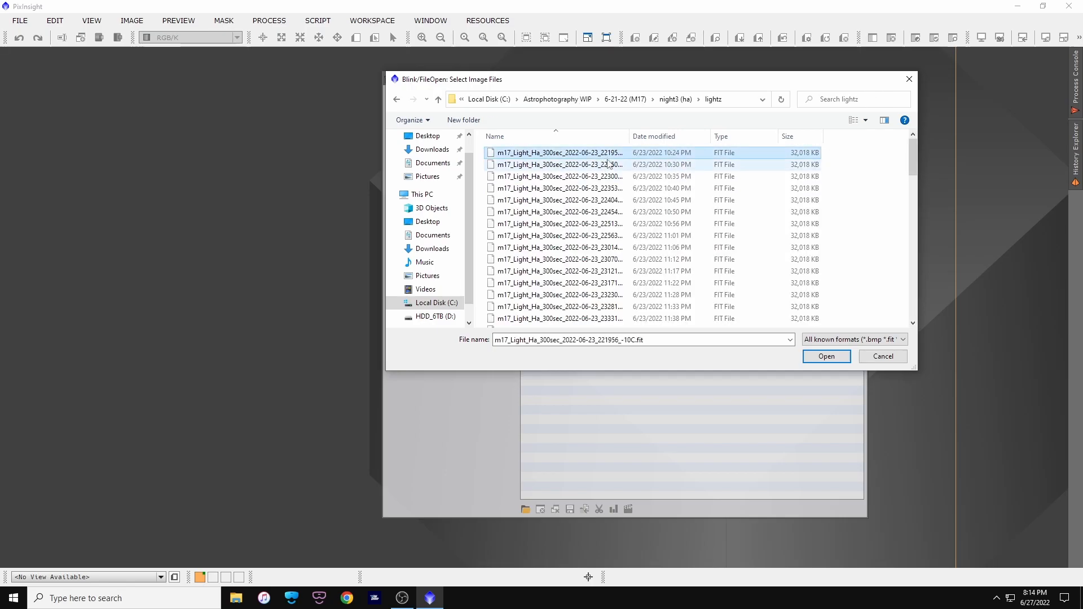
{"action": "key", "text": "ctrl+a"}
{"action": "left_click", "coordinate": [813, 357]}
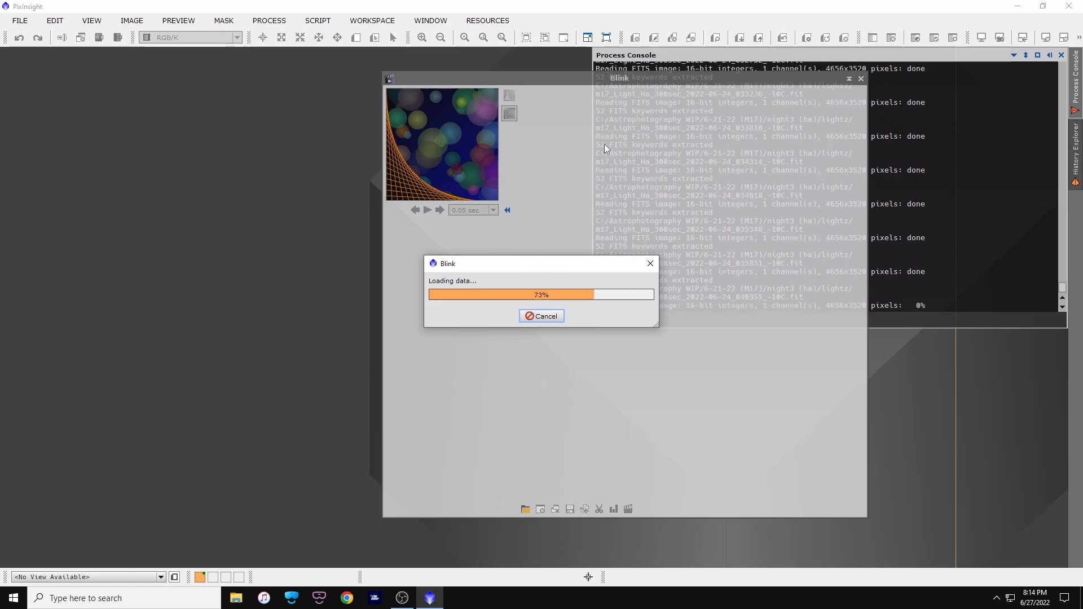
Step: Switch to full screen, enlarge the BlinkScreen view to 1:5, and position the Blink window beside it
{"action": "left_click", "coordinate": [588, 39]}
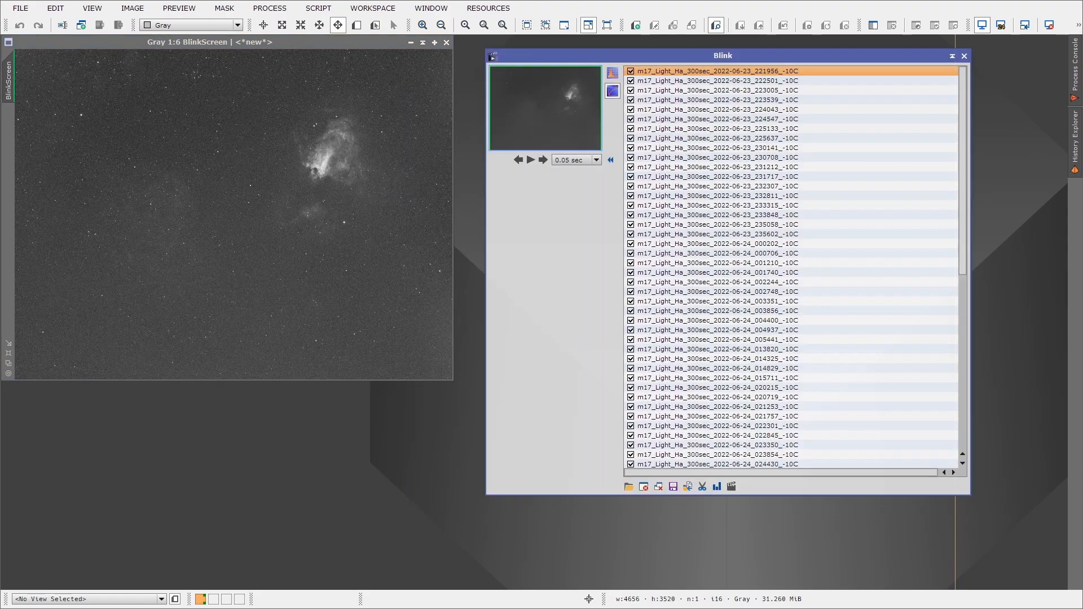
{"action": "left_click", "coordinate": [342, 51]}
{"action": "left_click", "coordinate": [547, 25]}
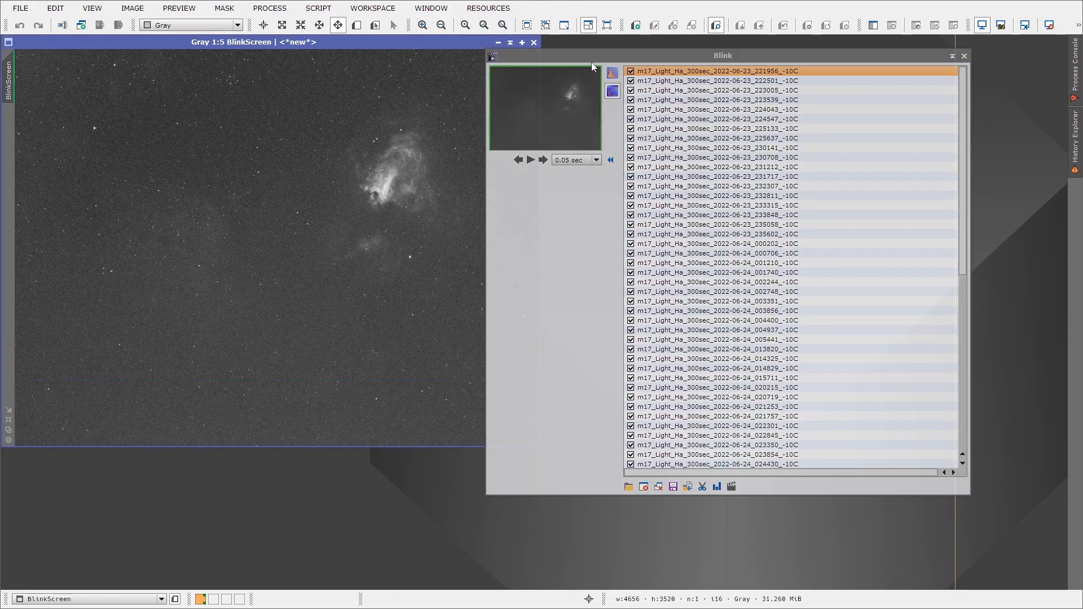
{"action": "left_click_drag", "start_coordinate": [591, 55], "coordinate": [665, 48]}
Step: Apply the automatic histogram stretch to the loaded frames and check the first night3 frames for poor quality
{"action": "left_click", "coordinate": [684, 65]}
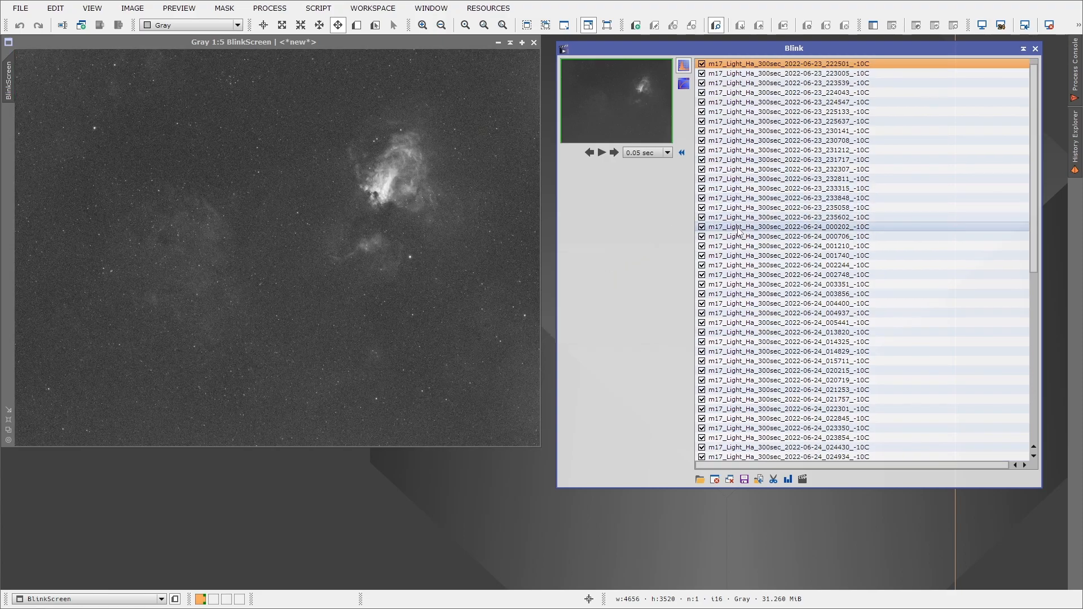
{"action": "scroll", "coordinate": [740, 229], "scroll_direction": "down", "scroll_amount": 3}
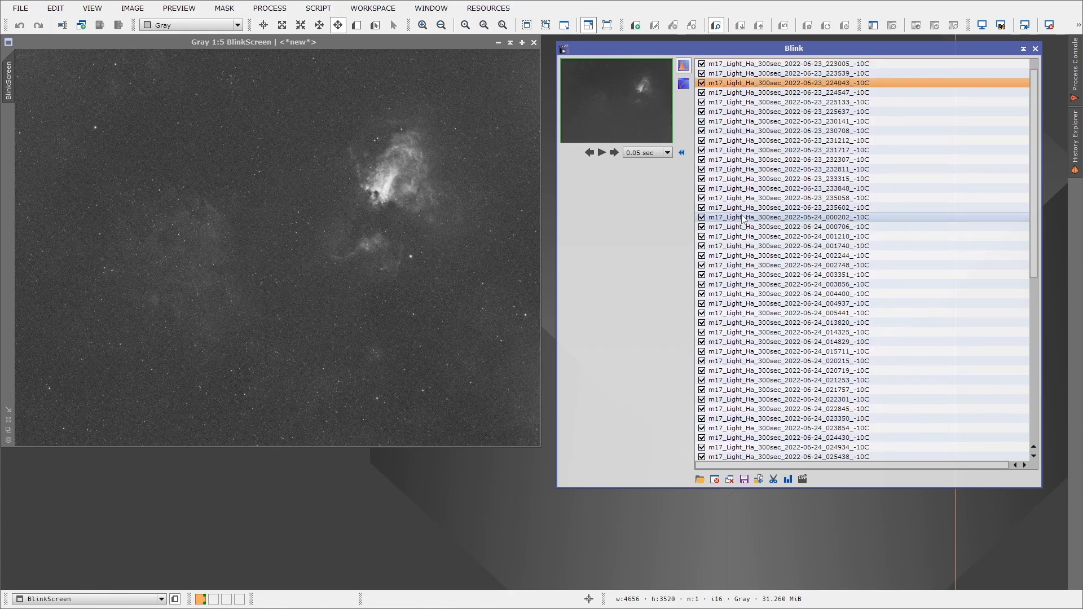
{"action": "scroll", "coordinate": [744, 219], "scroll_direction": "down", "scroll_amount": 1}
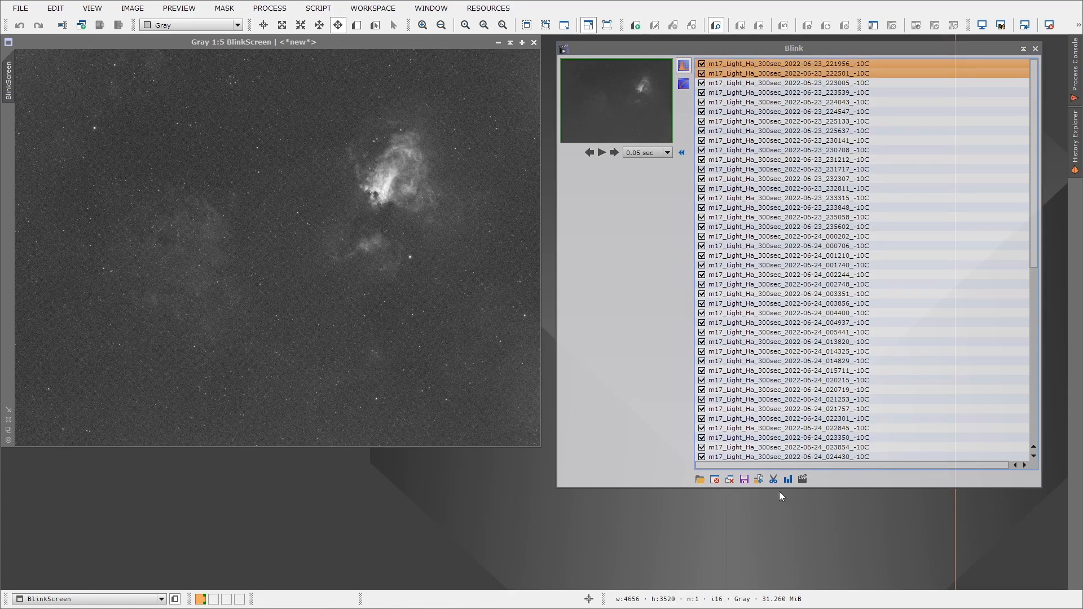
Step: Create a folder named bad inside night3 (ha)\lightz and move frames 221956 and 222501 into it
{"action": "left_click", "coordinate": [759, 479]}
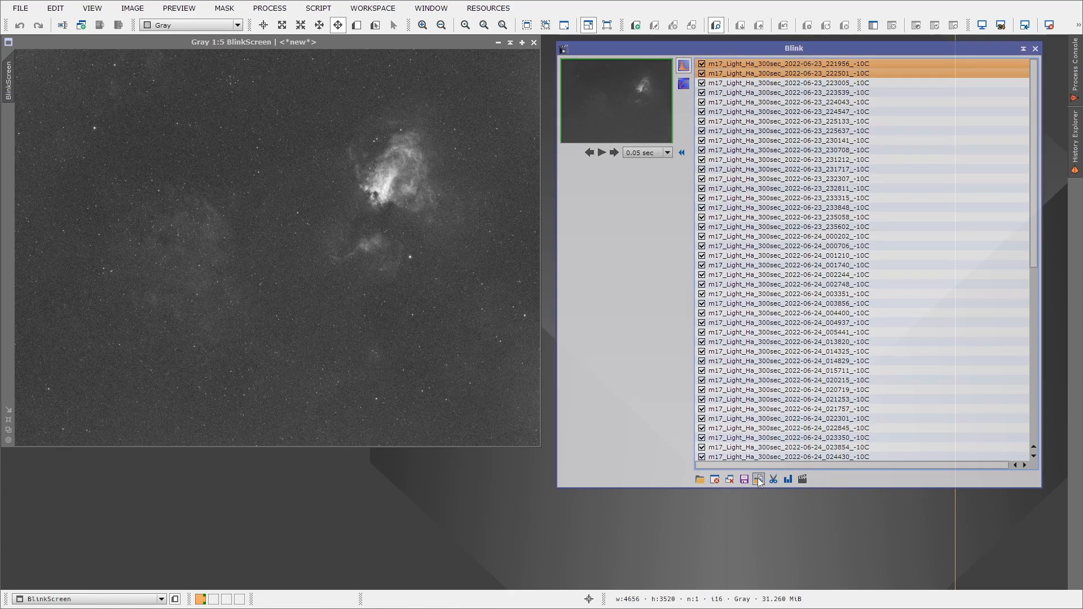
{"action": "double_click", "coordinate": [674, 146]}
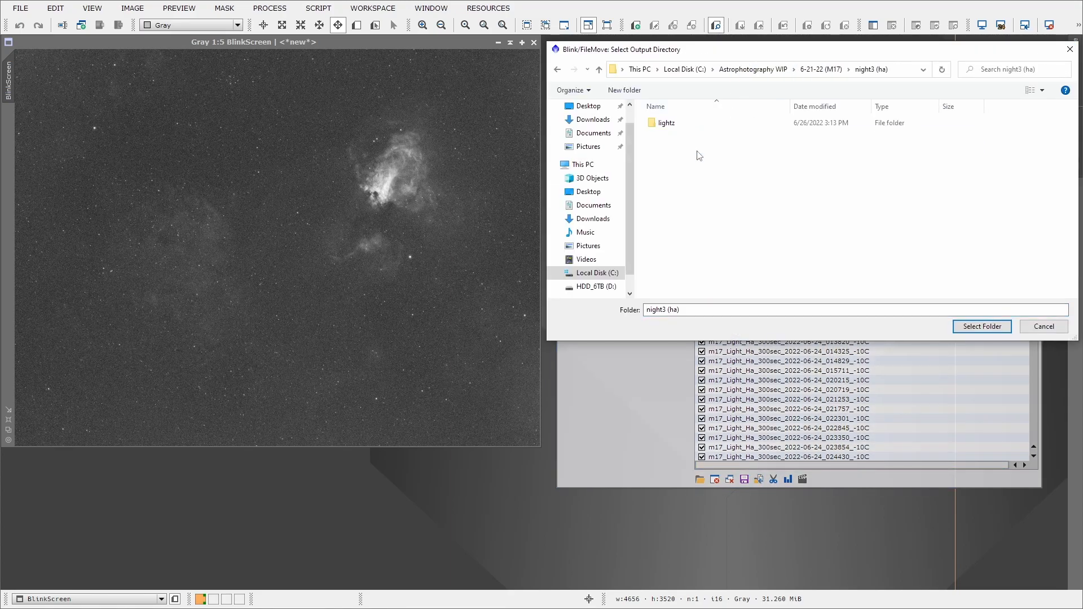
{"action": "double_click", "coordinate": [682, 123]}
{"action": "left_click", "coordinate": [624, 90]}
{"action": "type", "text": "b"}
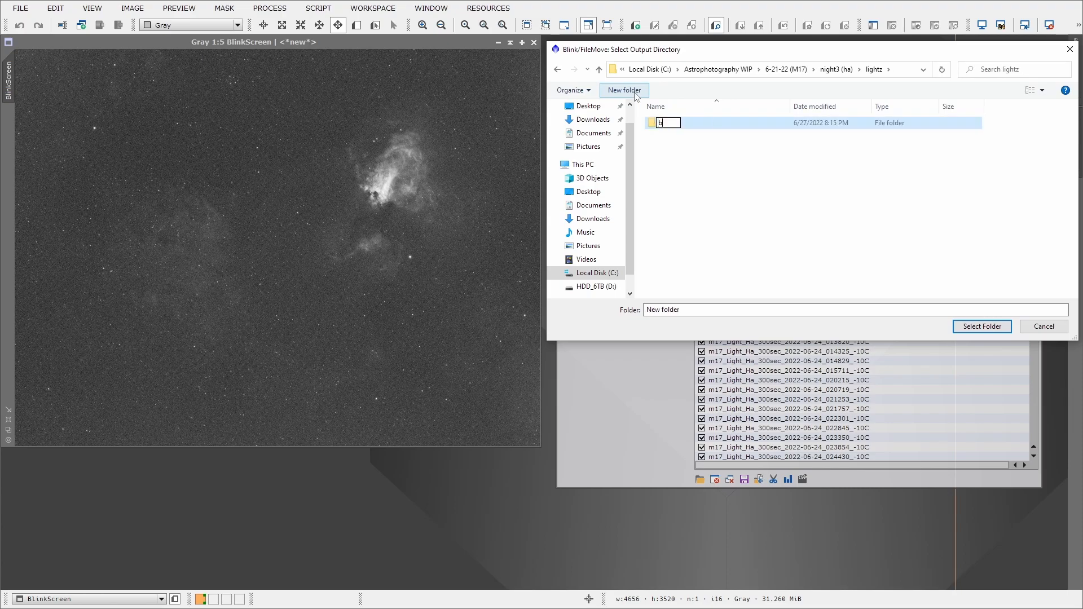
{"action": "type", "text": "ad"}
{"action": "key", "text": "Return"}
{"action": "double_click", "coordinate": [674, 127]}
{"action": "left_click", "coordinate": [963, 332]}
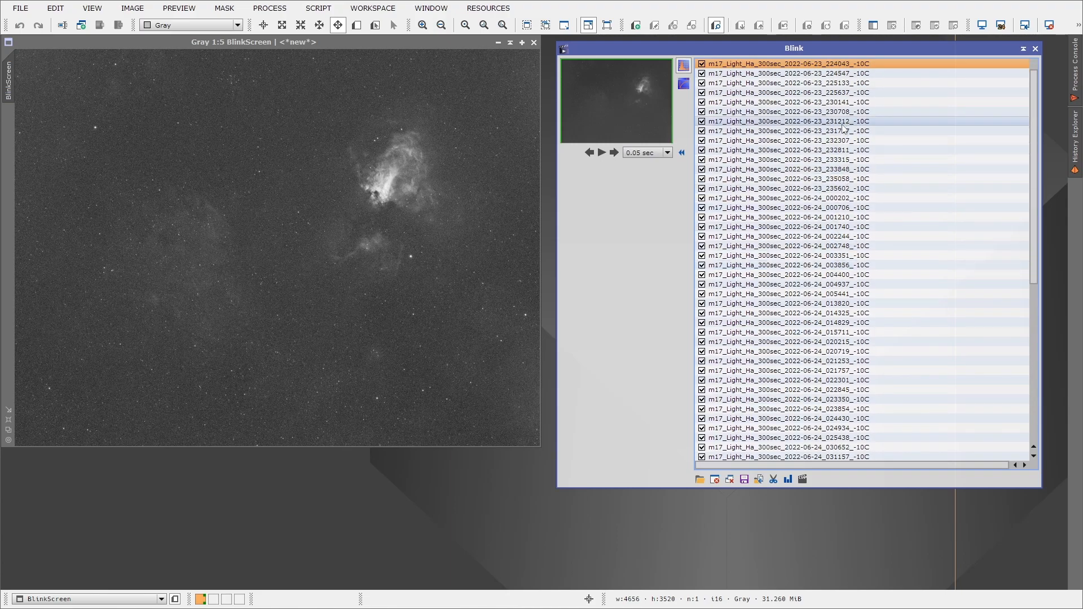
Step: Move frames 224043 and 224547 into the night3 bad folder
{"action": "scroll", "coordinate": [823, 160], "scroll_direction": "up", "scroll_amount": 1}
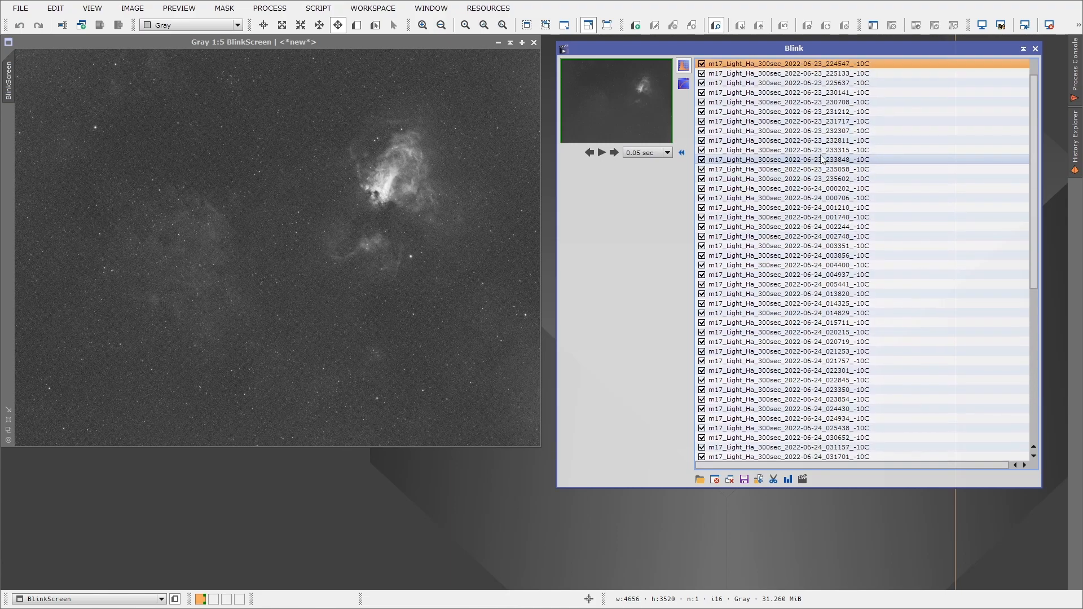
{"action": "scroll", "coordinate": [822, 159], "scroll_direction": "up", "scroll_amount": 1}
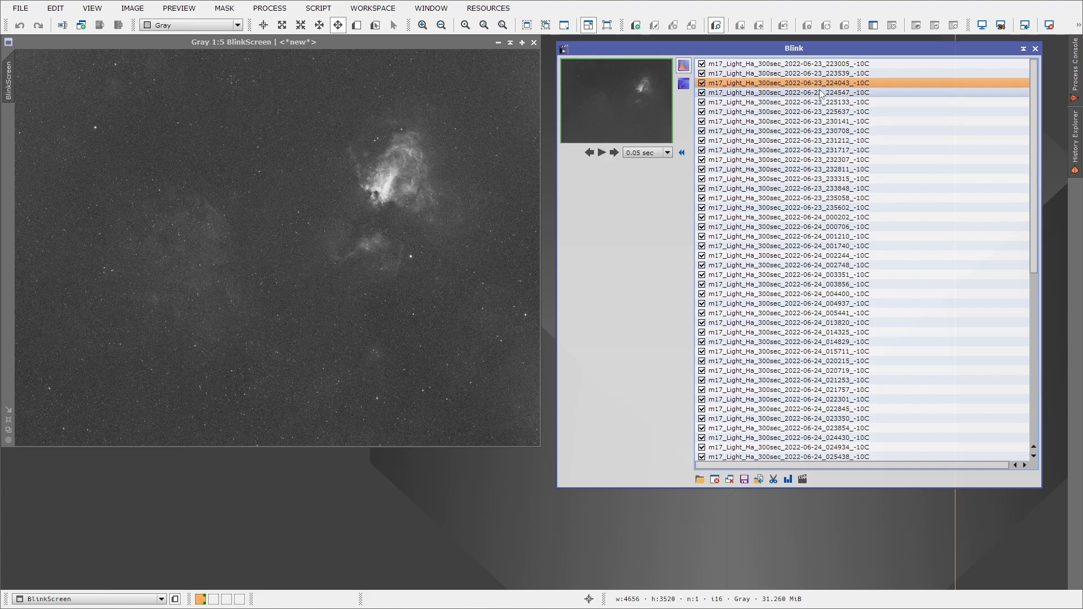
{"action": "left_click", "coordinate": [758, 479]}
{"action": "left_click", "coordinate": [982, 326]}
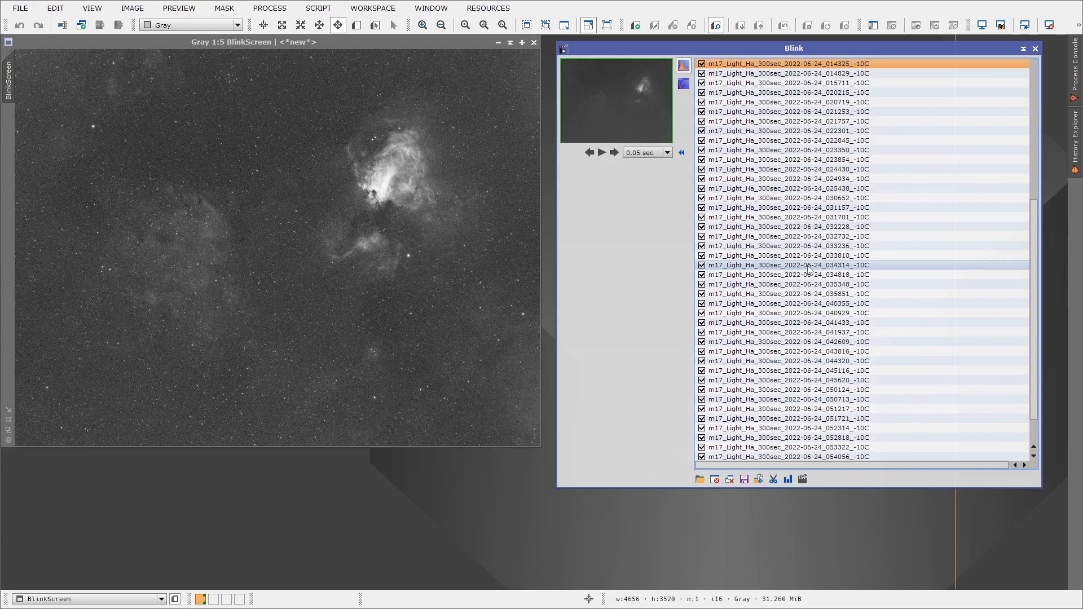
Step: Recheck the frames from the start of the list, move frame 005441 into the bad folder, and close it in Blink
{"action": "left_click_drag", "start_coordinate": [1033, 209], "coordinate": [1033, 62]}
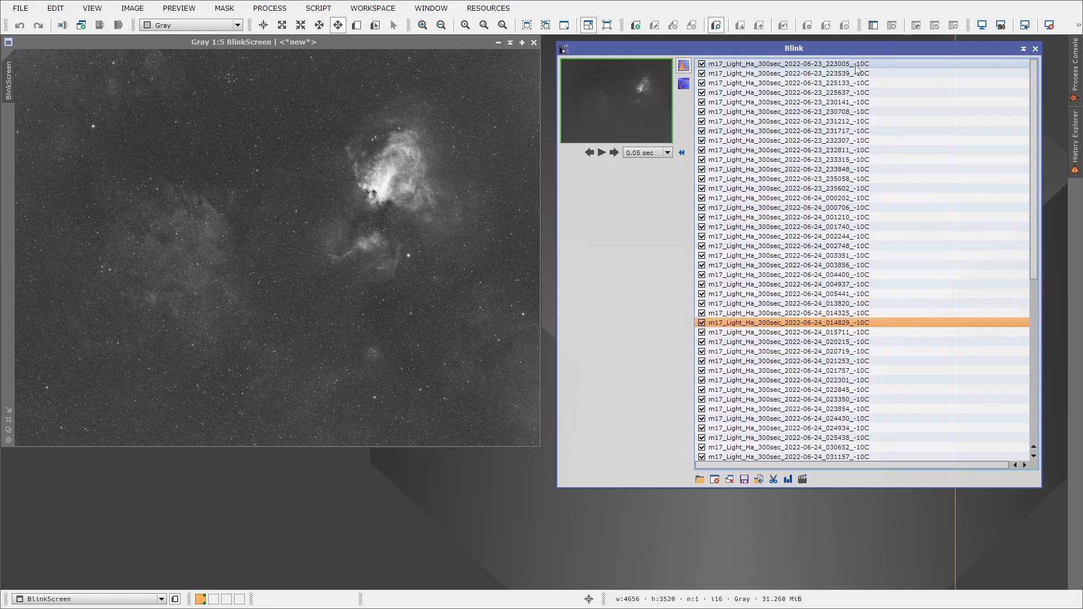
{"action": "left_click", "coordinate": [856, 66]}
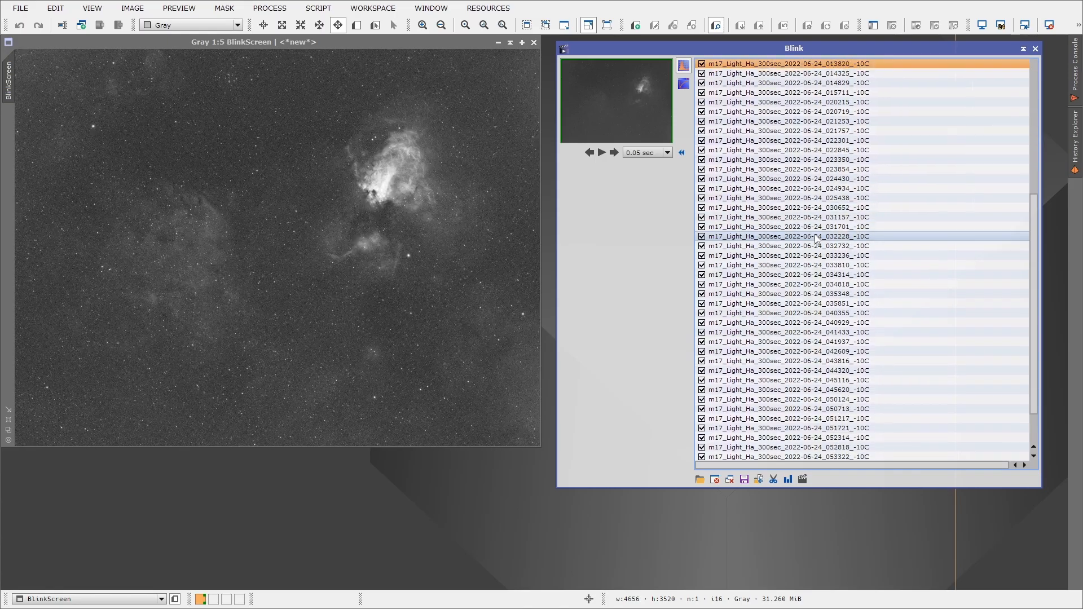
{"action": "left_click", "coordinate": [759, 478]}
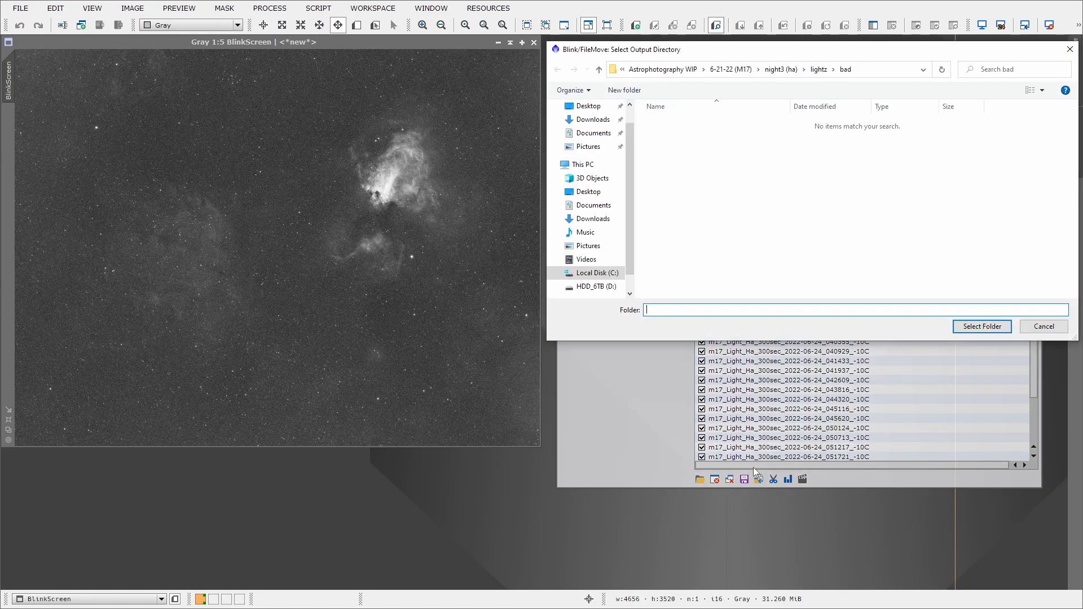
{"action": "left_click", "coordinate": [982, 327]}
{"action": "left_click", "coordinate": [714, 479]}
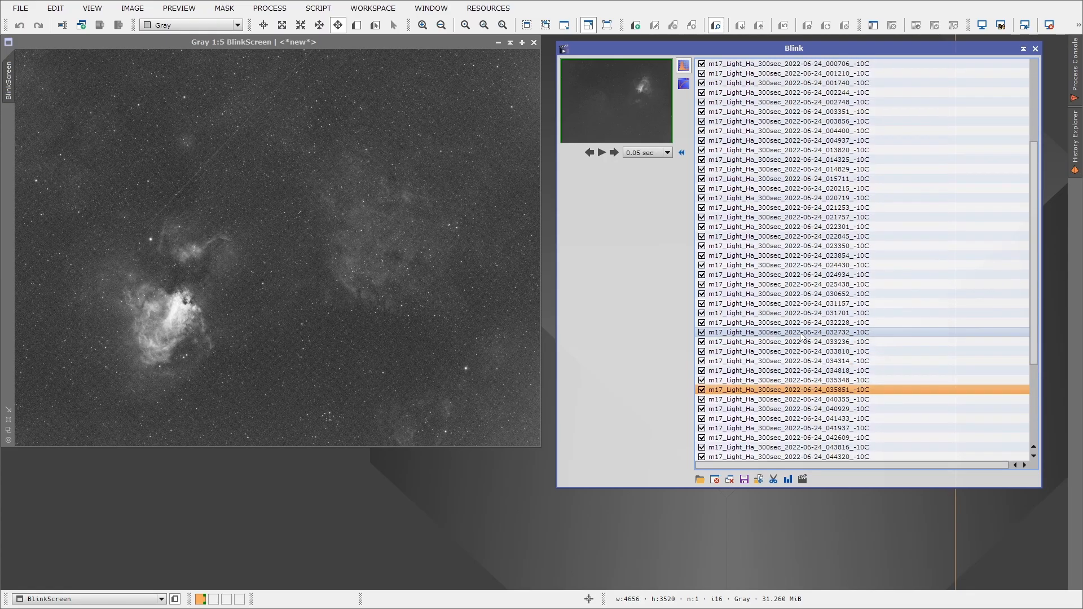
Step: Move the last six frames, 052818 through 055635, into the bad folder and close them in Blink
{"action": "scroll", "coordinate": [801, 336], "scroll_direction": "up", "scroll_amount": 1}
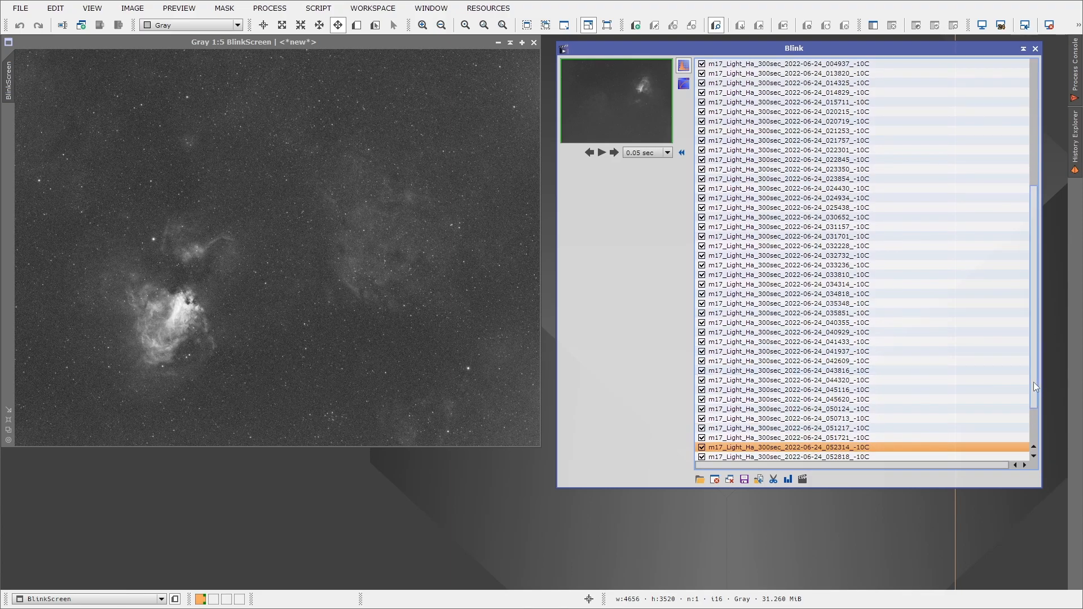
{"action": "left_click_drag", "start_coordinate": [1036, 387], "coordinate": [1050, 470]}
{"action": "left_click_drag", "start_coordinate": [870, 404], "coordinate": [854, 465]}
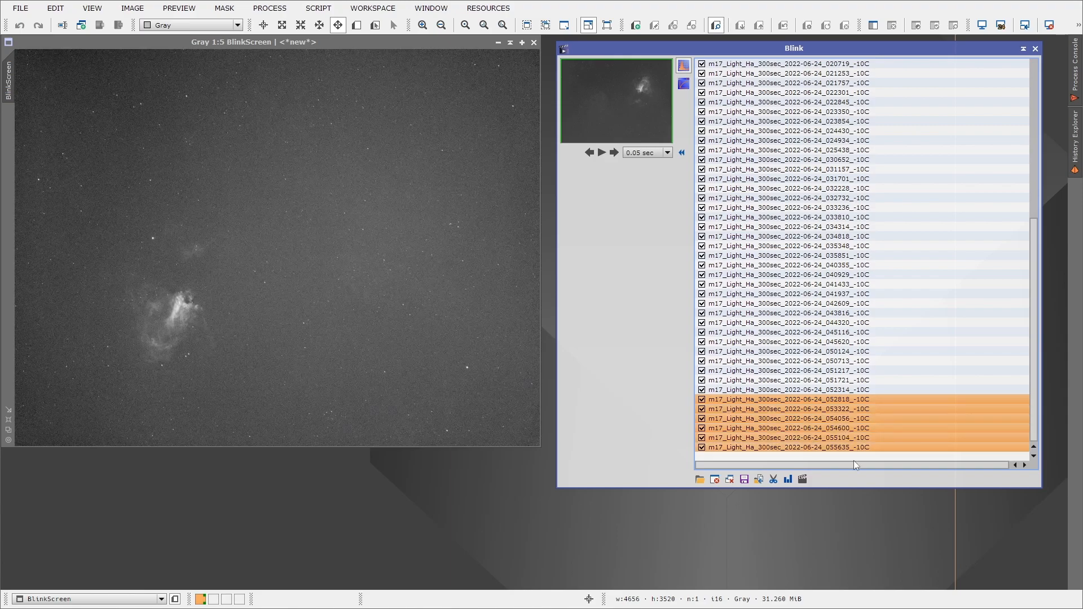
{"action": "left_click", "coordinate": [759, 479]}
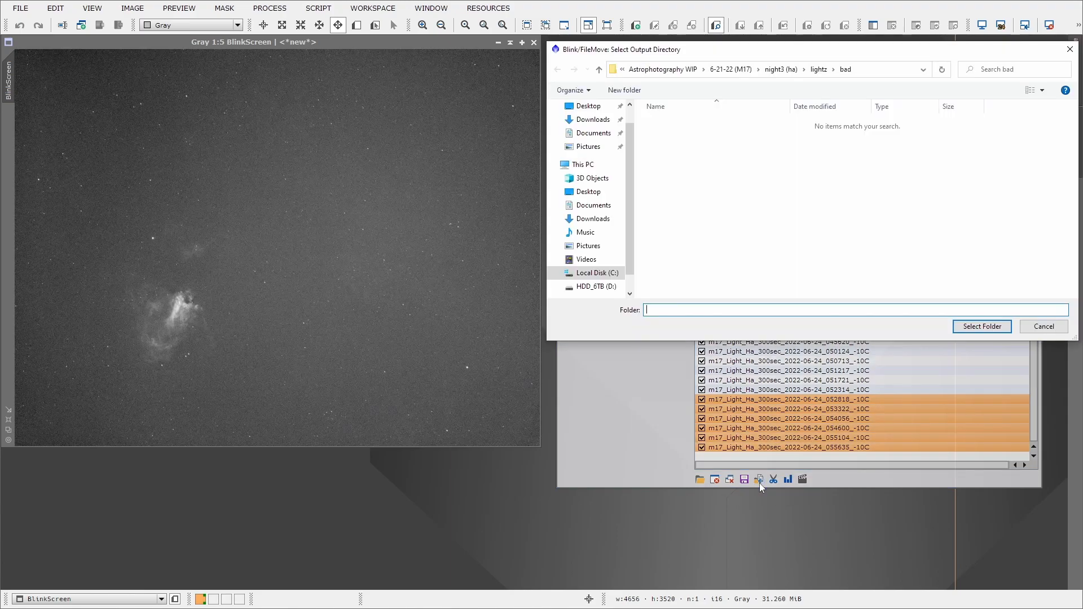
{"action": "left_click", "coordinate": [977, 327]}
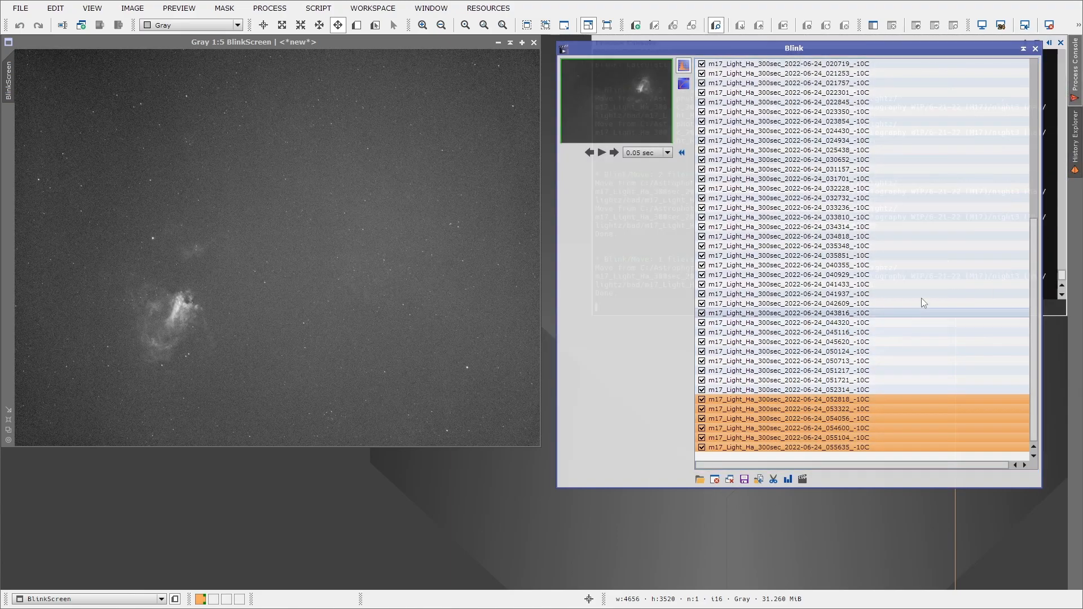
{"action": "left_click", "coordinate": [715, 480]}
Step: Examine the remaining night3 frames backward from the end of the list, comparing their sharpness and background
{"action": "scroll", "coordinate": [778, 410], "scroll_direction": "up", "scroll_amount": 8}
{"action": "scroll", "coordinate": [778, 411], "scroll_direction": "up", "scroll_amount": 7}
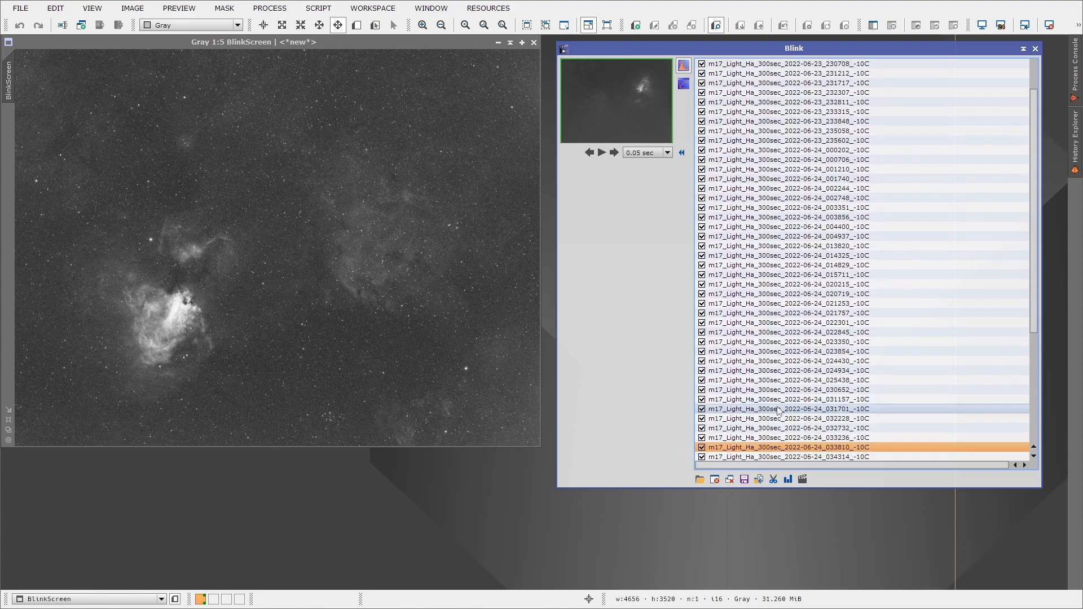
{"action": "scroll", "coordinate": [779, 411], "scroll_direction": "up", "scroll_amount": 5}
{"action": "scroll", "coordinate": [779, 411], "scroll_direction": "up", "scroll_amount": 8}
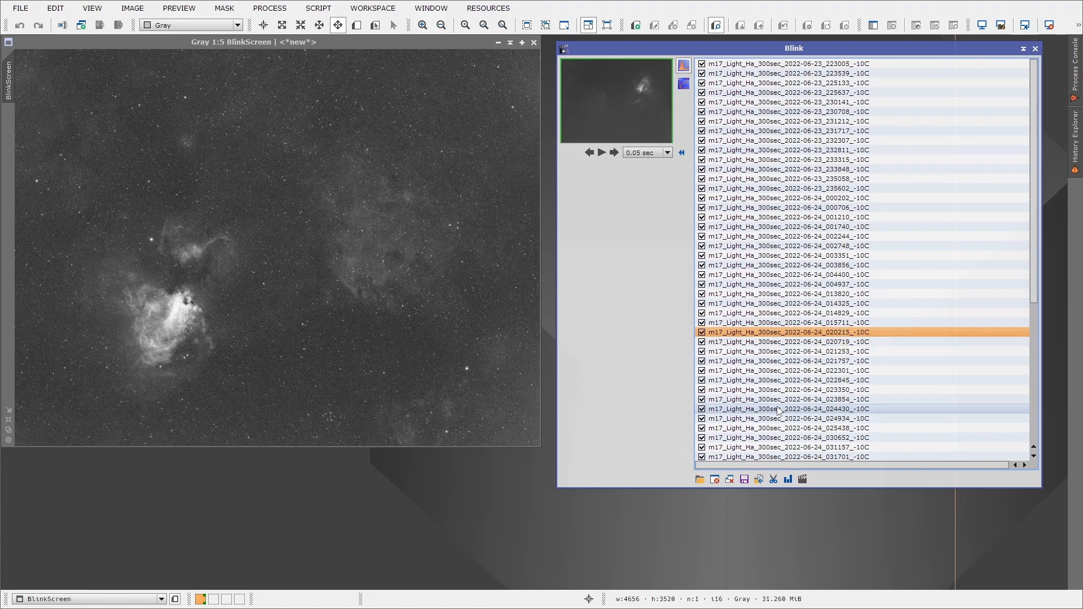
{"action": "scroll", "coordinate": [779, 410], "scroll_direction": "up", "scroll_amount": 8}
{"action": "scroll", "coordinate": [779, 411], "scroll_direction": "up", "scroll_amount": 8}
{"action": "scroll", "coordinate": [779, 411], "scroll_direction": "down", "scroll_amount": 6}
{"action": "scroll", "coordinate": [778, 411], "scroll_direction": "down", "scroll_amount": 2}
{"action": "scroll", "coordinate": [779, 411], "scroll_direction": "up", "scroll_amount": 2}
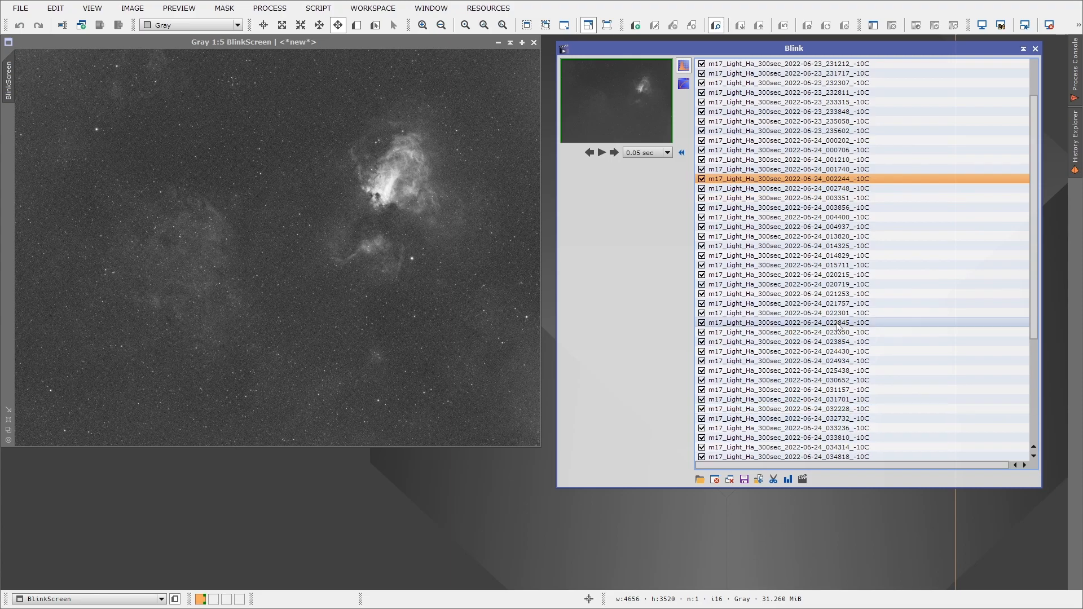
Step: Compare frame 002244 with its neighbours and move it into the night3 bad folder
{"action": "scroll", "coordinate": [838, 326], "scroll_direction": "up", "scroll_amount": 2}
{"action": "scroll", "coordinate": [838, 326], "scroll_direction": "down", "scroll_amount": 2}
{"action": "left_click", "coordinate": [758, 478]}
{"action": "left_click", "coordinate": [982, 326]}
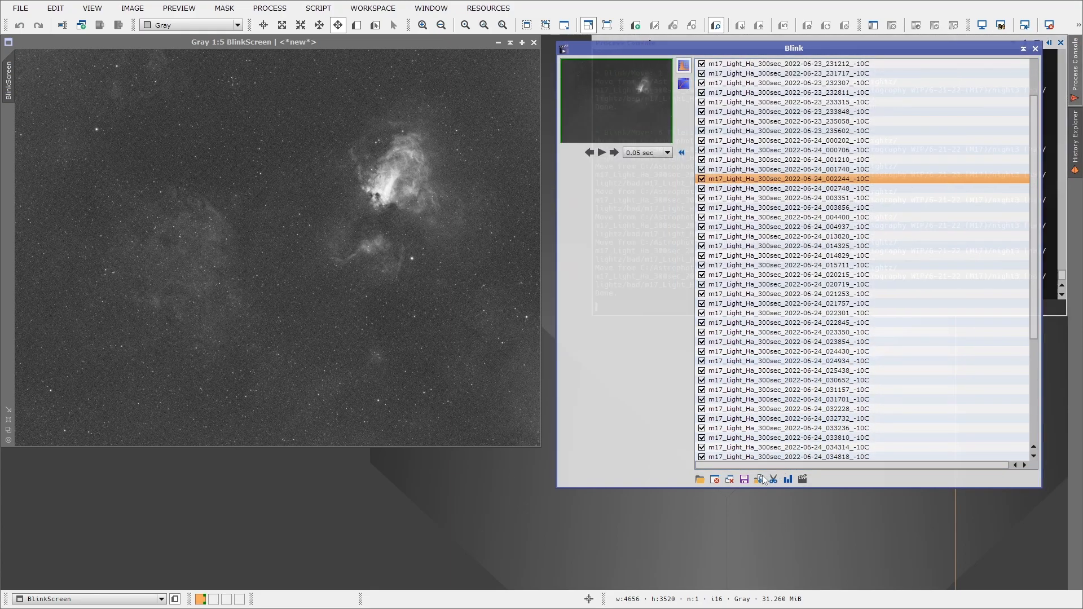
Step: Close frame 002244 in Blink and recheck the remaining night3 frames, both individually and as a running animation
{"action": "scroll", "coordinate": [776, 399], "scroll_direction": "up", "scroll_amount": 8}
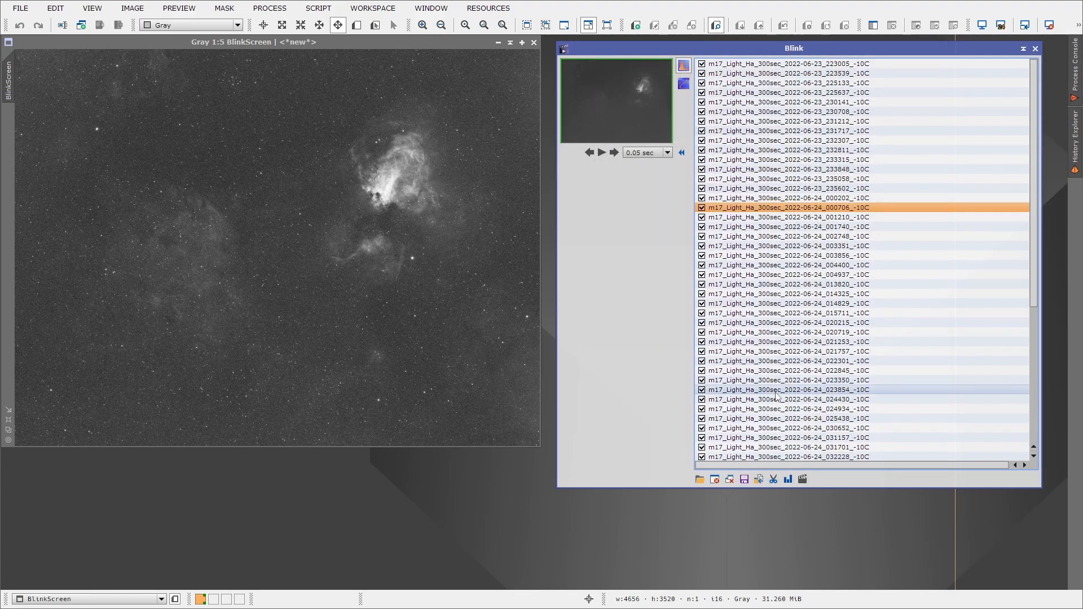
{"action": "scroll", "coordinate": [775, 389], "scroll_direction": "down", "scroll_amount": 3}
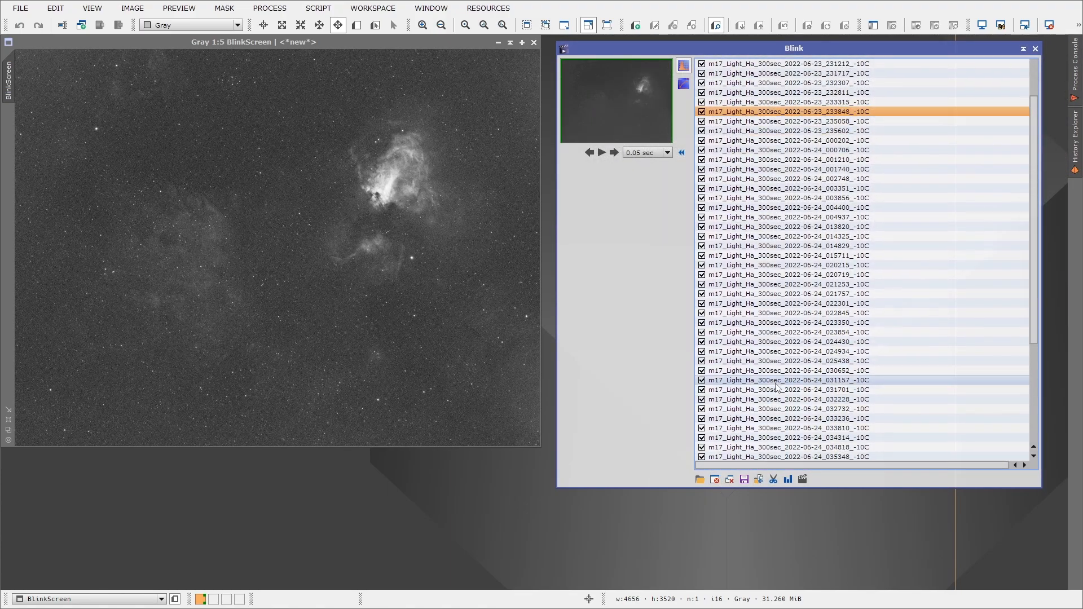
{"action": "scroll", "coordinate": [777, 384], "scroll_direction": "up", "scroll_amount": 2}
{"action": "scroll", "coordinate": [783, 379], "scroll_direction": "up", "scroll_amount": 8}
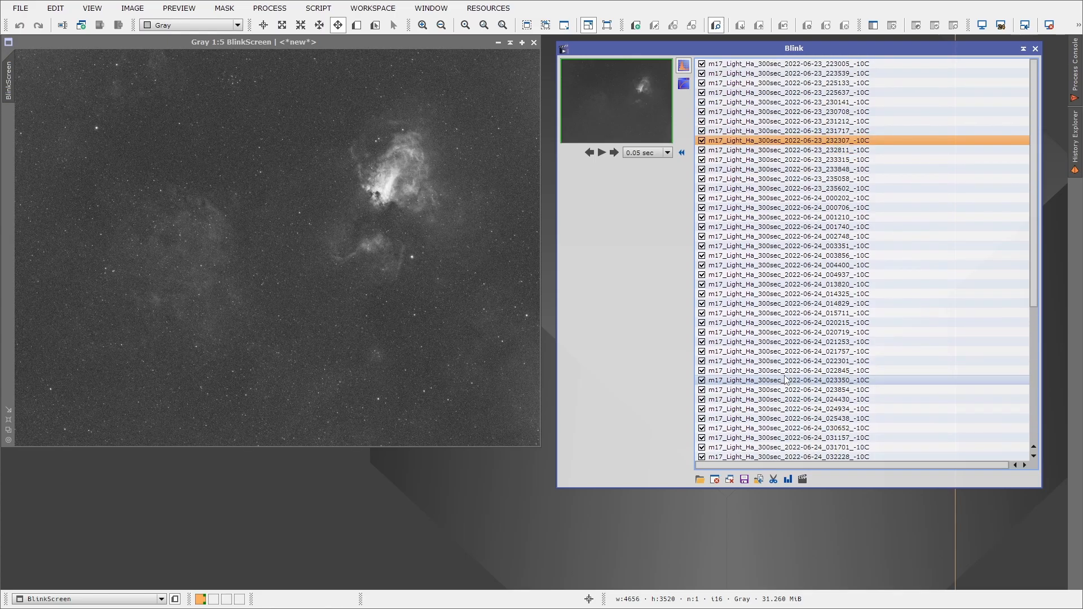
{"action": "scroll", "coordinate": [797, 391], "scroll_direction": "up", "scroll_amount": 3}
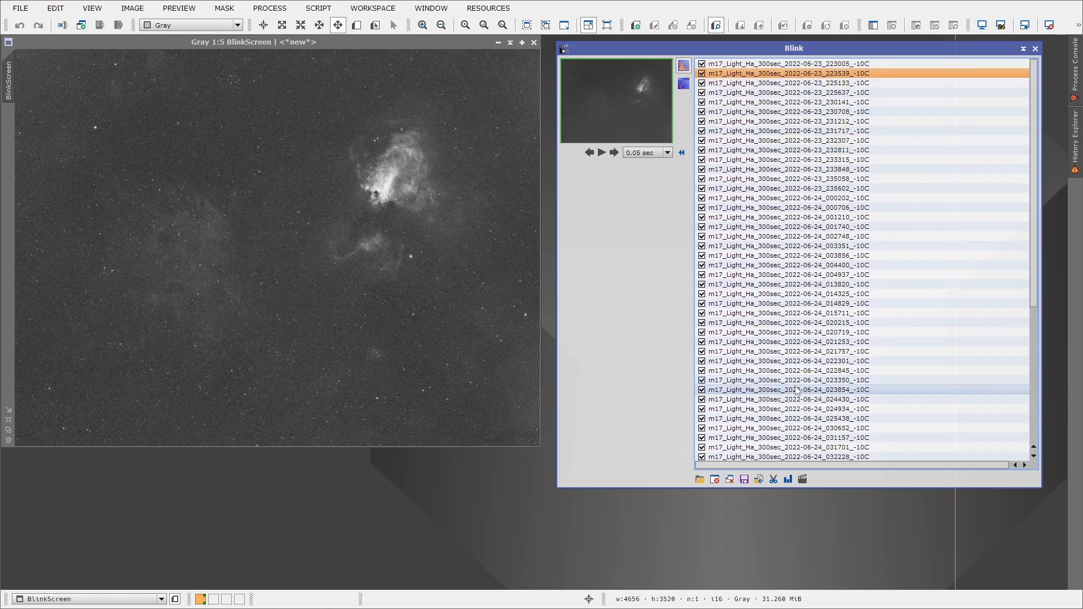
{"action": "scroll", "coordinate": [798, 389], "scroll_direction": "down", "scroll_amount": 1}
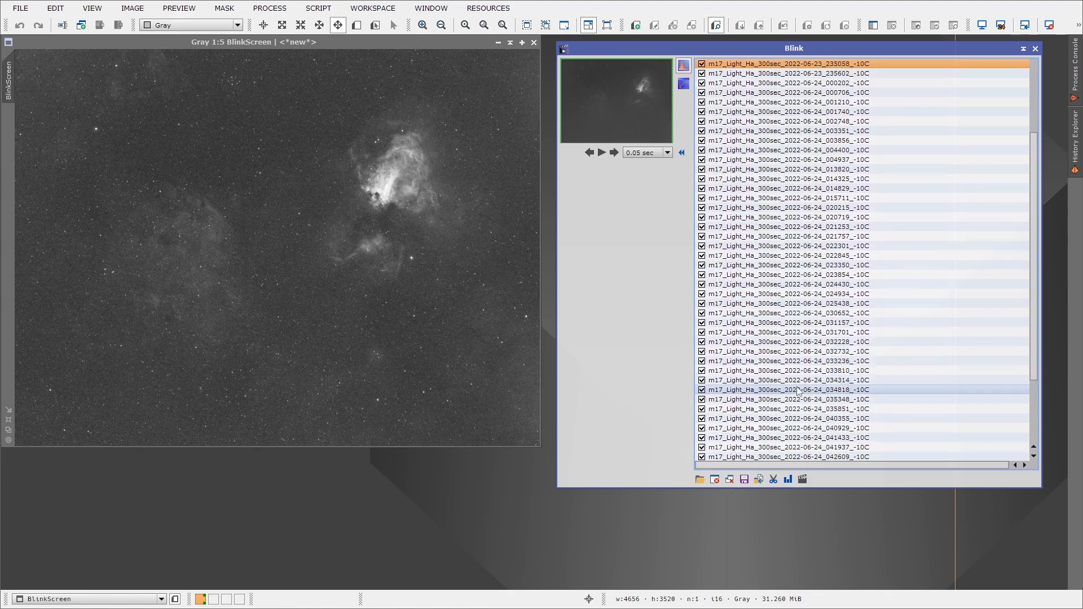
{"action": "scroll", "coordinate": [799, 389], "scroll_direction": "down", "scroll_amount": 1}
{"action": "scroll", "coordinate": [799, 389], "scroll_direction": "up", "scroll_amount": 9}
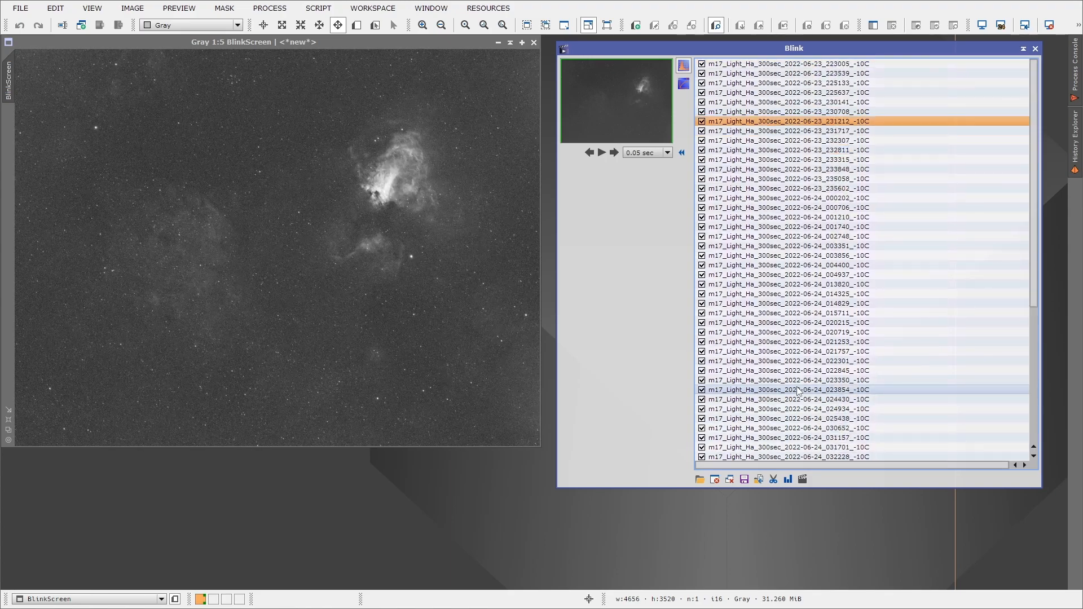
{"action": "left_click", "coordinate": [601, 152]}
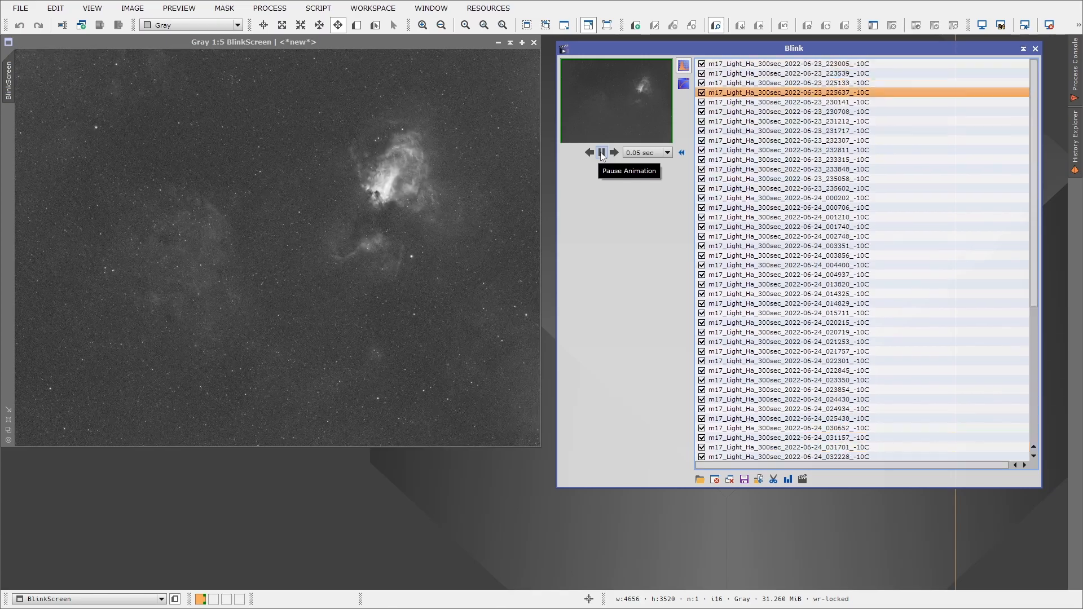
{"action": "left_click", "coordinate": [601, 152]}
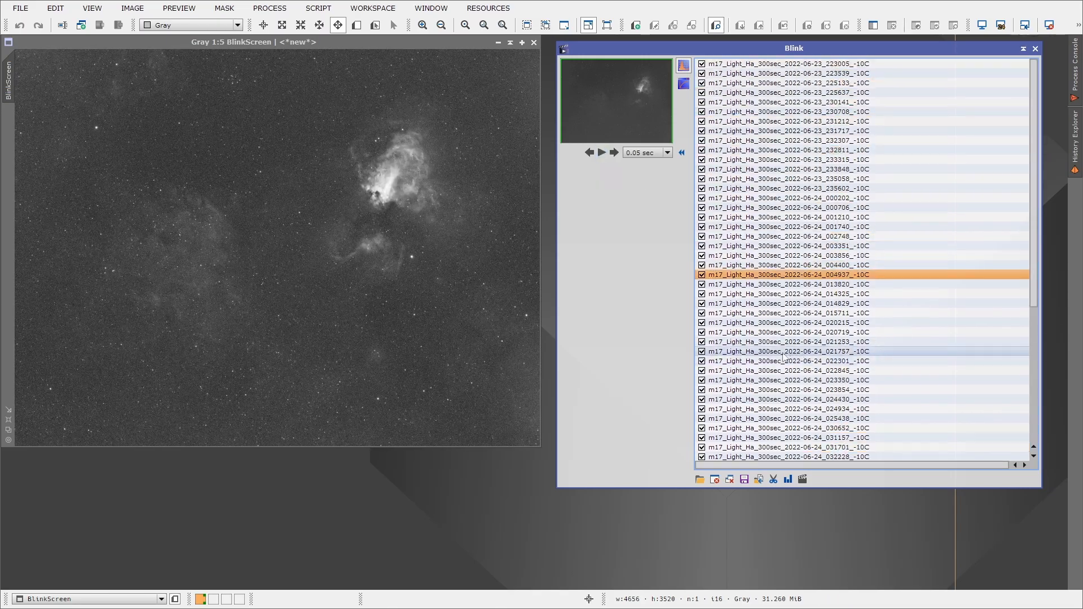
Step: Close all night3 frames in Blink and load every light frame from the night4 (ha) lights folder
{"action": "left_click", "coordinate": [729, 480]}
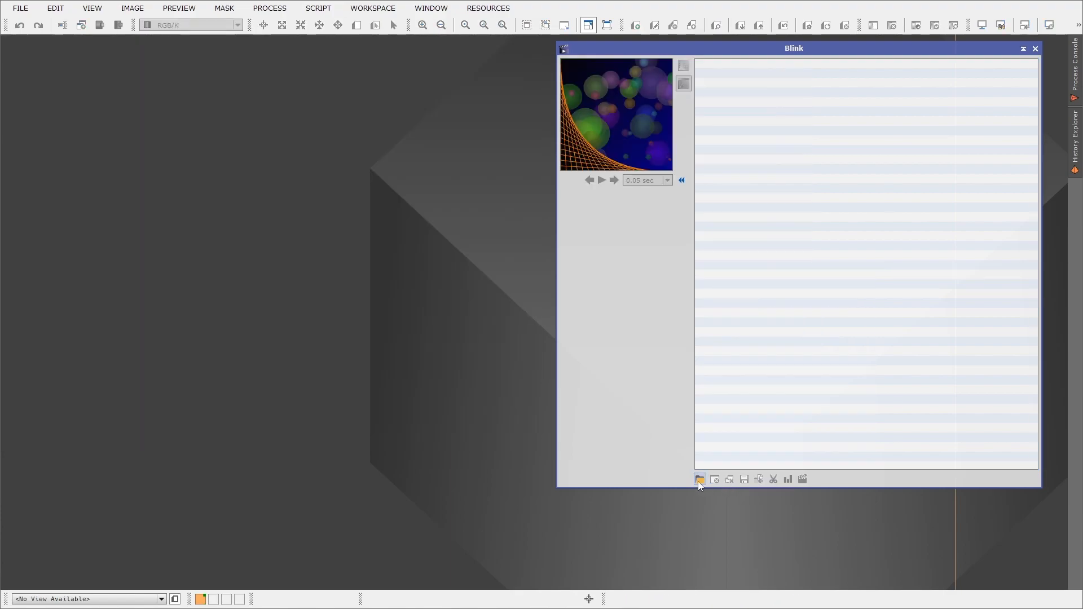
{"action": "left_click", "coordinate": [699, 480]}
{"action": "left_click", "coordinate": [804, 74]}
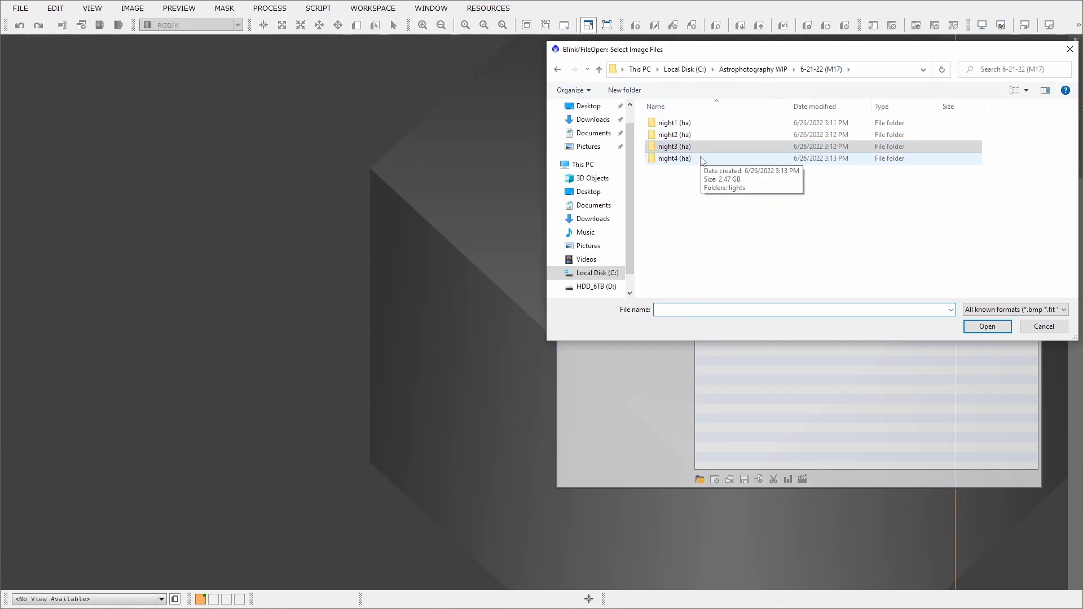
{"action": "double_click", "coordinate": [699, 147]}
{"action": "double_click", "coordinate": [713, 123]}
{"action": "left_click", "coordinate": [713, 124]}
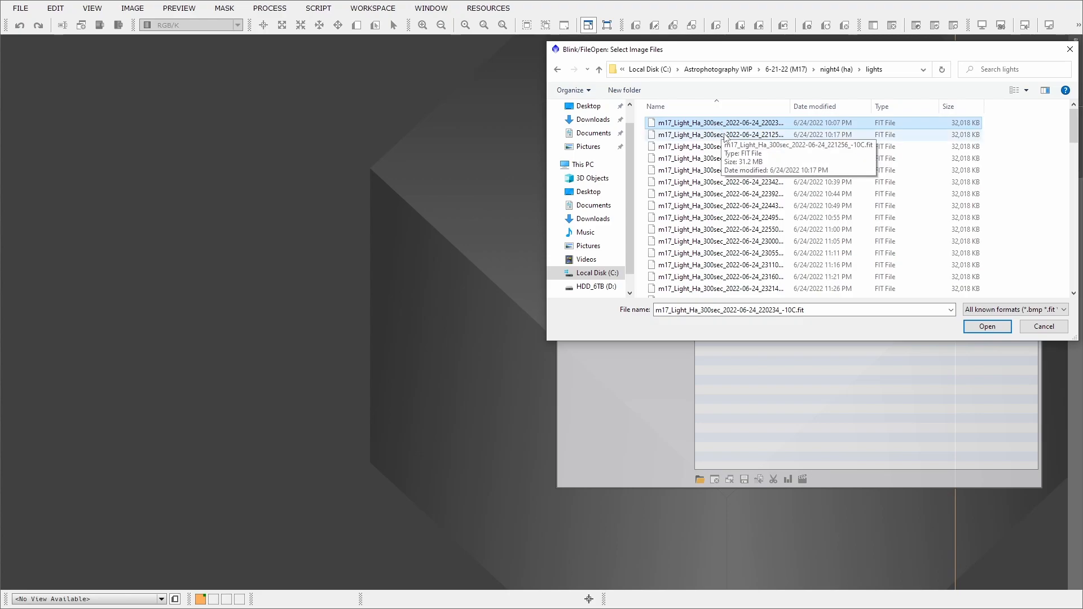
{"action": "key", "text": "ctrl+a"}
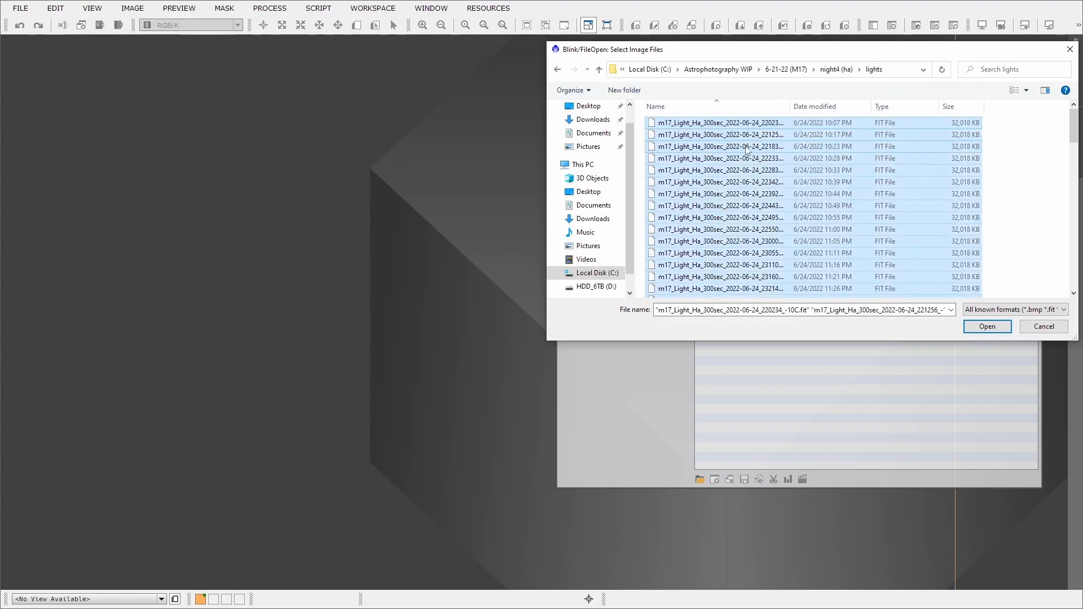
{"action": "left_click", "coordinate": [987, 325]}
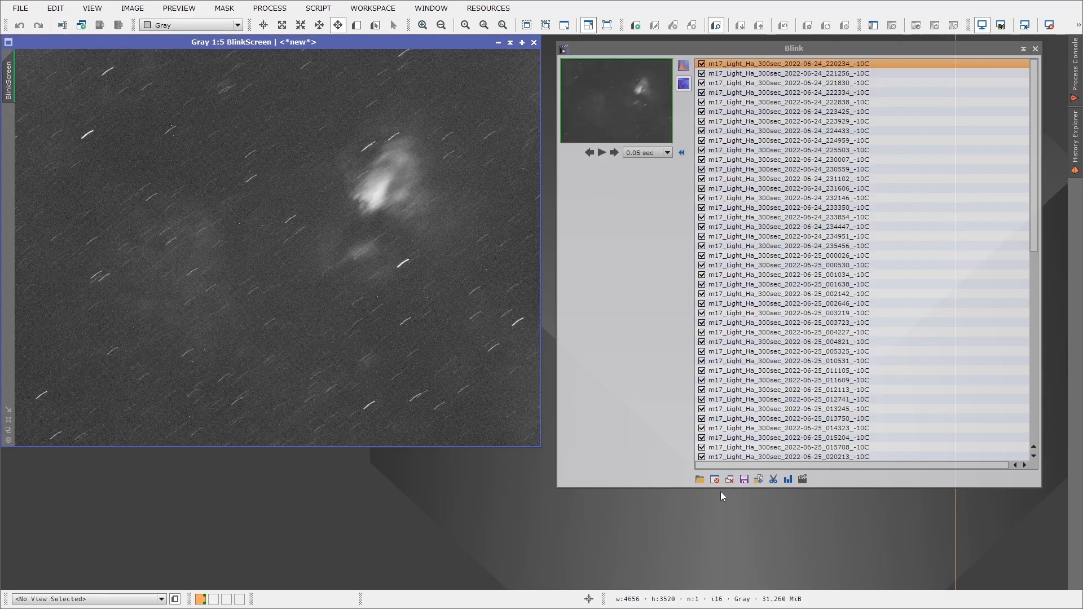
Step: Apply the automatic stretch to the loaded night4 frames and inspect the first frame, 220234
{"action": "left_click", "coordinate": [735, 68]}
{"action": "left_click", "coordinate": [684, 68]}
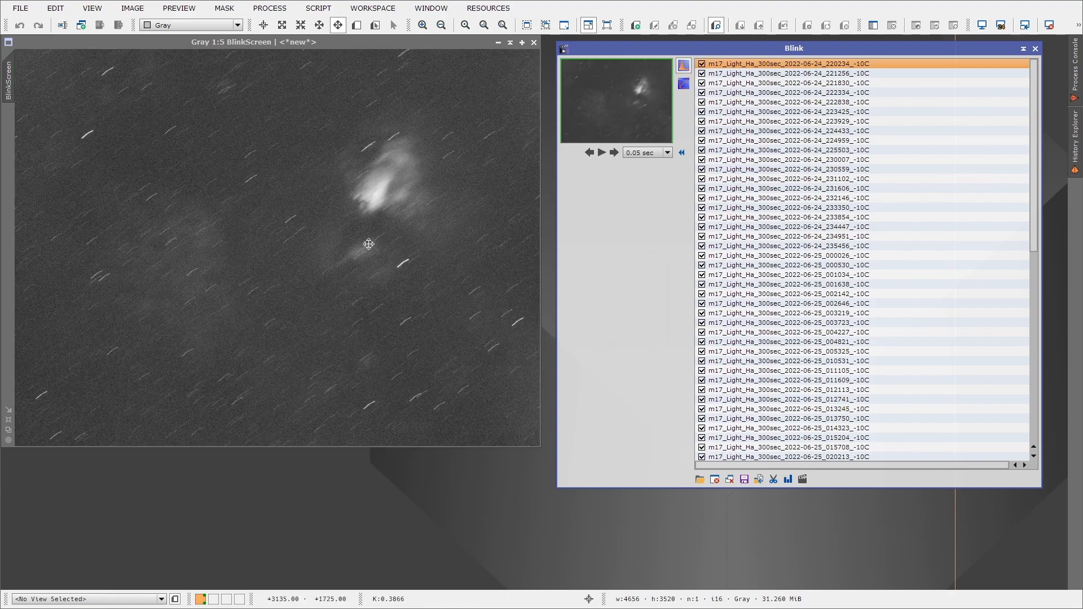
{"action": "left_click", "coordinate": [321, 269]}
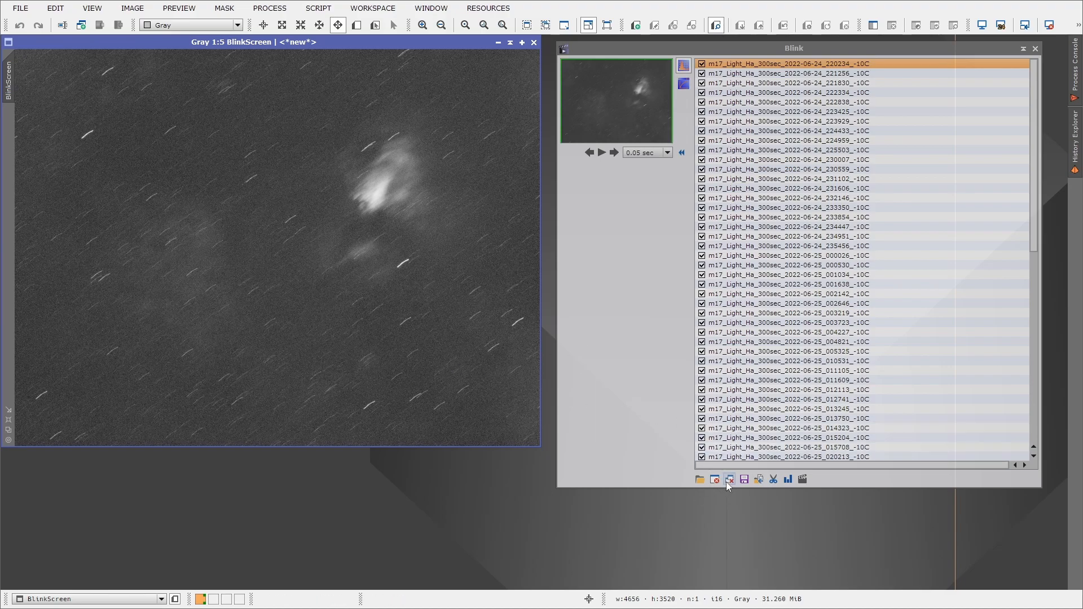
Step: Examine the early night4 frames from 221256 through 230007, comparing their stars with those in the first frame, 220234
{"action": "scroll", "coordinate": [297, 280], "scroll_direction": "down", "scroll_amount": 3}
{"action": "scroll", "coordinate": [283, 251], "scroll_direction": "up", "scroll_amount": 3}
{"action": "key", "text": "Delete"}
{"action": "key", "text": "Delete"}
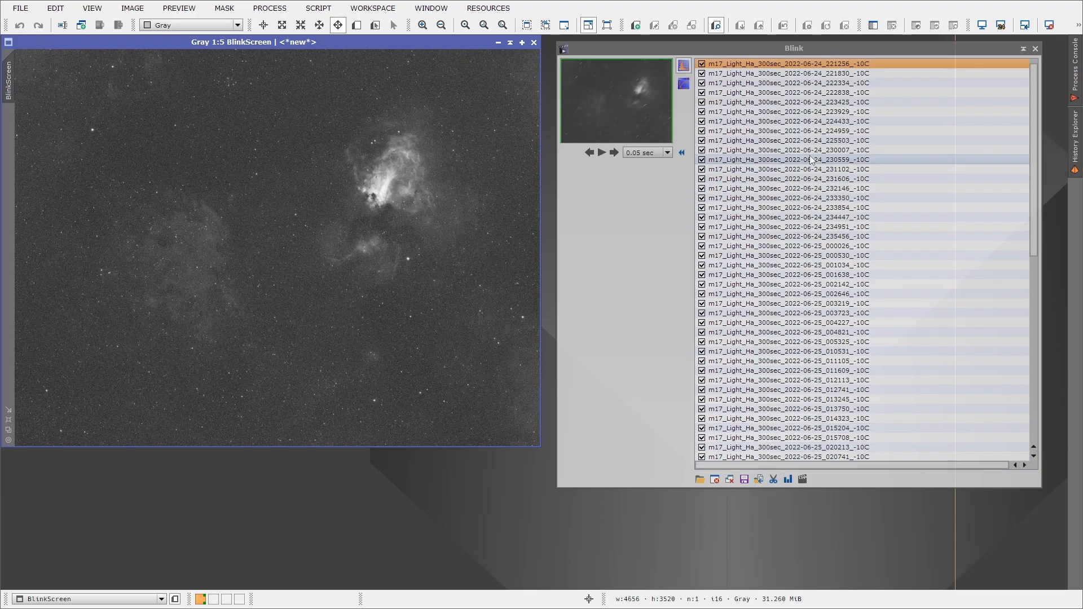
{"action": "key", "text": "Delete"}
{"action": "key", "text": "Delete"}
{"action": "key", "text": "Delete"}
{"action": "key", "text": "Delete"}
{"action": "key", "text": "Delete"}
{"action": "key", "text": "Delete"}
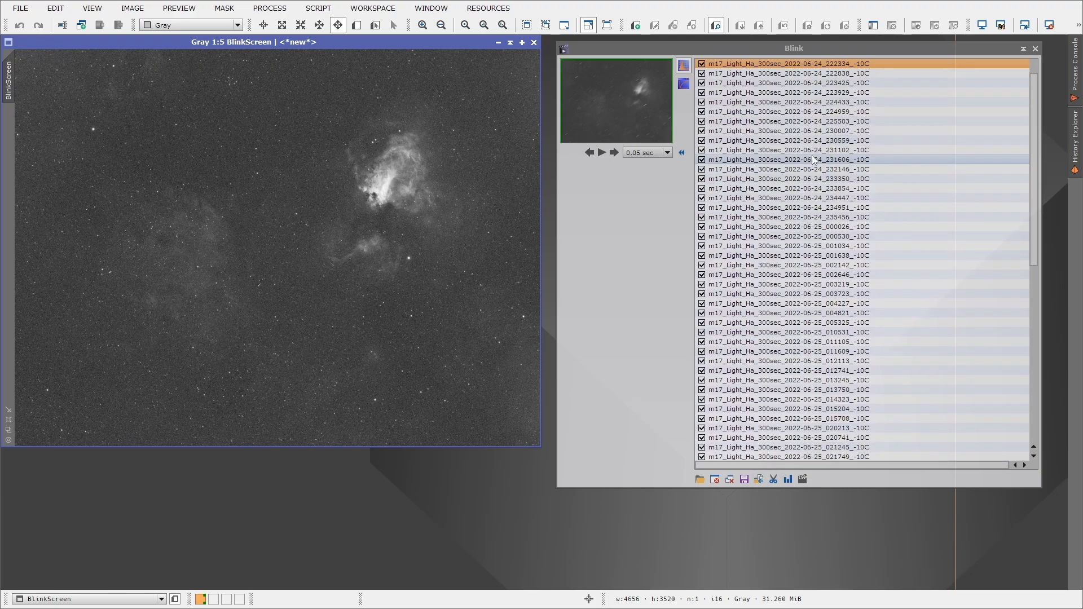
{"action": "key", "text": "Up"}
{"action": "key", "text": "Up"}
{"action": "key", "text": "Up"}
{"action": "key", "text": "Up"}
{"action": "key", "text": "Up"}
{"action": "key", "text": "Up"}
{"action": "key", "text": "Up"}
{"action": "key", "text": "Up"}
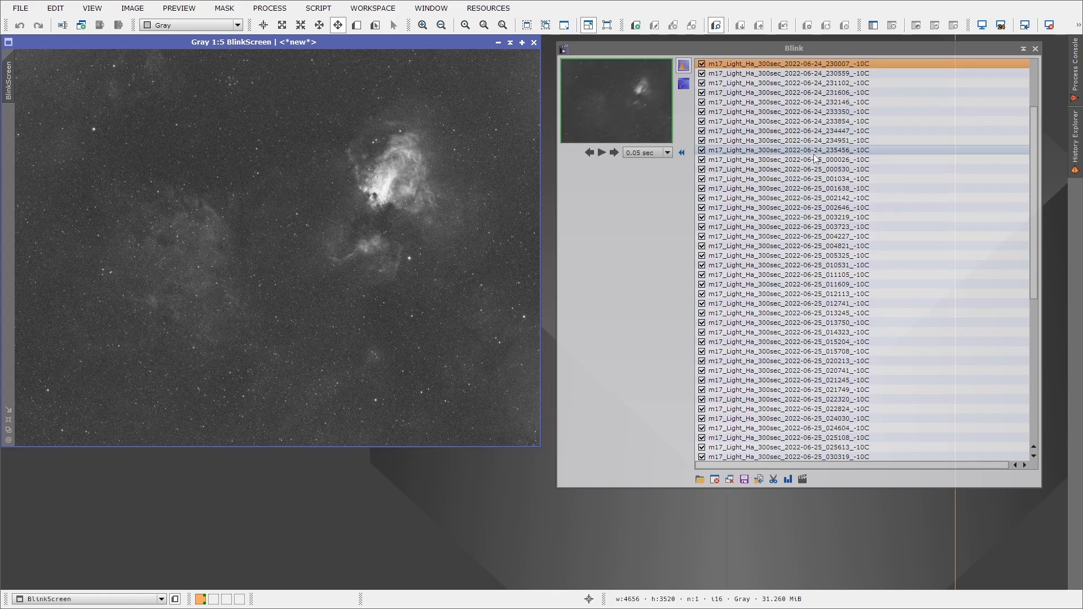
{"action": "key", "text": "End"}
{"action": "key", "text": "Home"}
{"action": "key", "text": "Delete"}
{"action": "key", "text": "Up"}
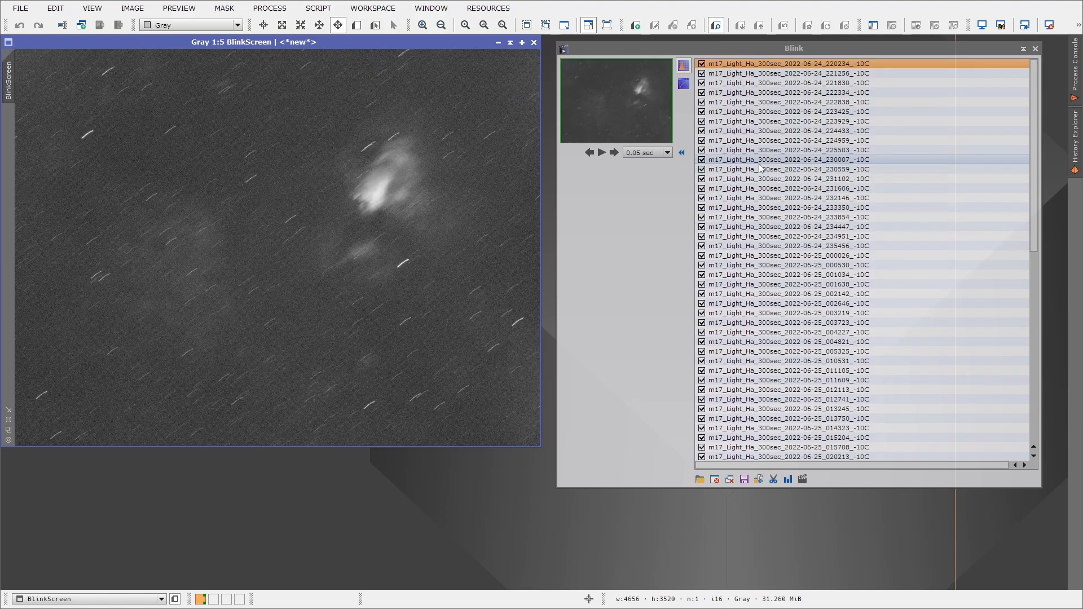
Step: Start moving frame 220234 and create a folder named bad inside night4 (ha)/lights as its destination
{"action": "left_click", "coordinate": [758, 479]}
{"action": "left_click", "coordinate": [730, 69]}
{"action": "double_click", "coordinate": [666, 163]}
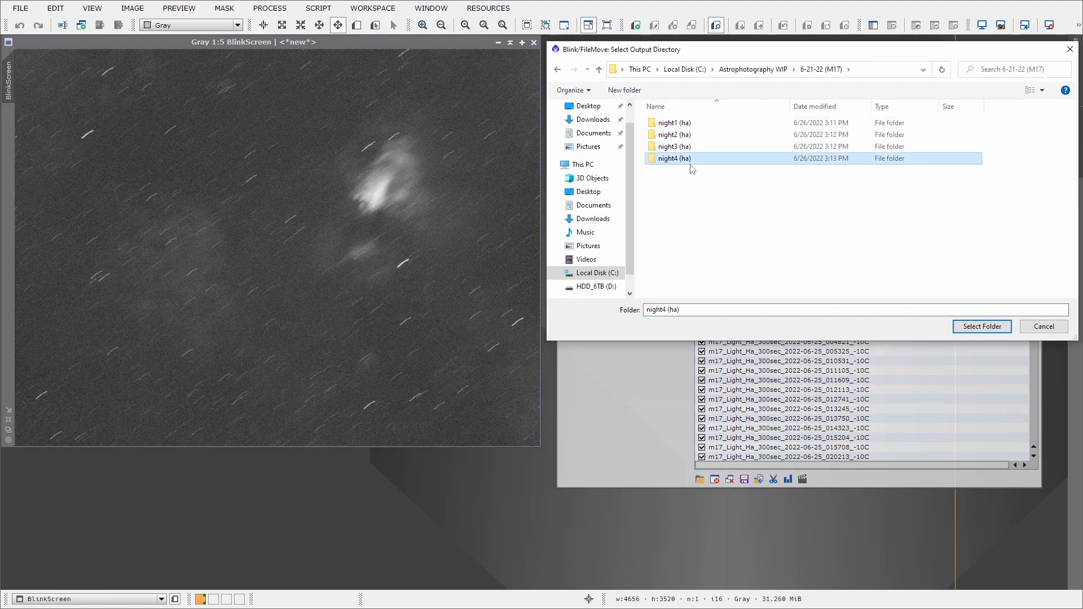
{"action": "double_click", "coordinate": [666, 123]}
{"action": "left_click", "coordinate": [629, 92]}
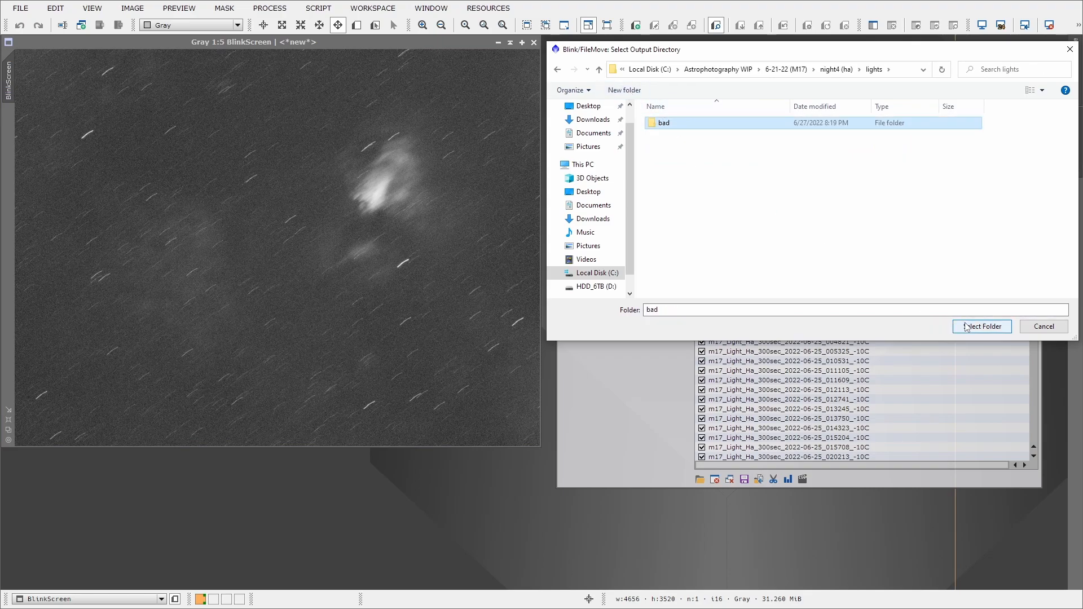
Step: Move frame 220234 into the night4 bad folder and close it in Blink
{"action": "double_click", "coordinate": [684, 123]}
{"action": "left_click", "coordinate": [973, 325]}
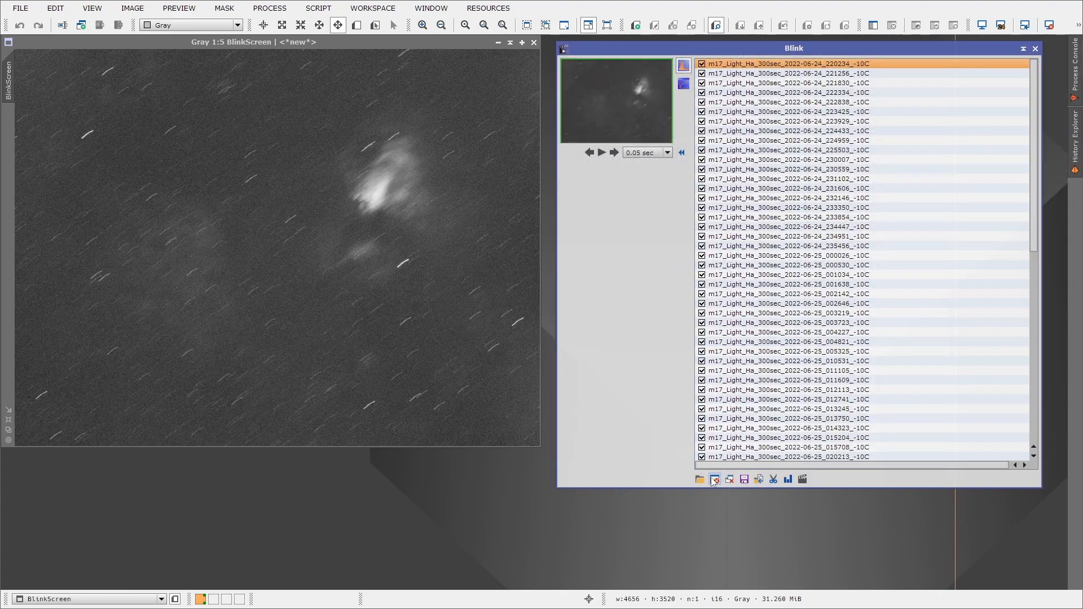
{"action": "left_click", "coordinate": [713, 480]}
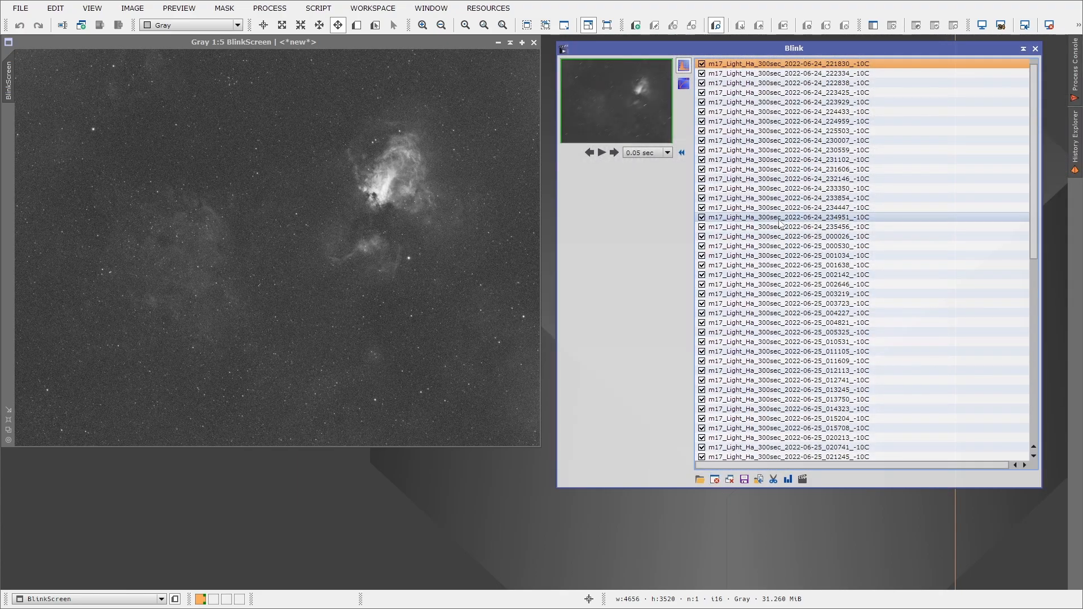
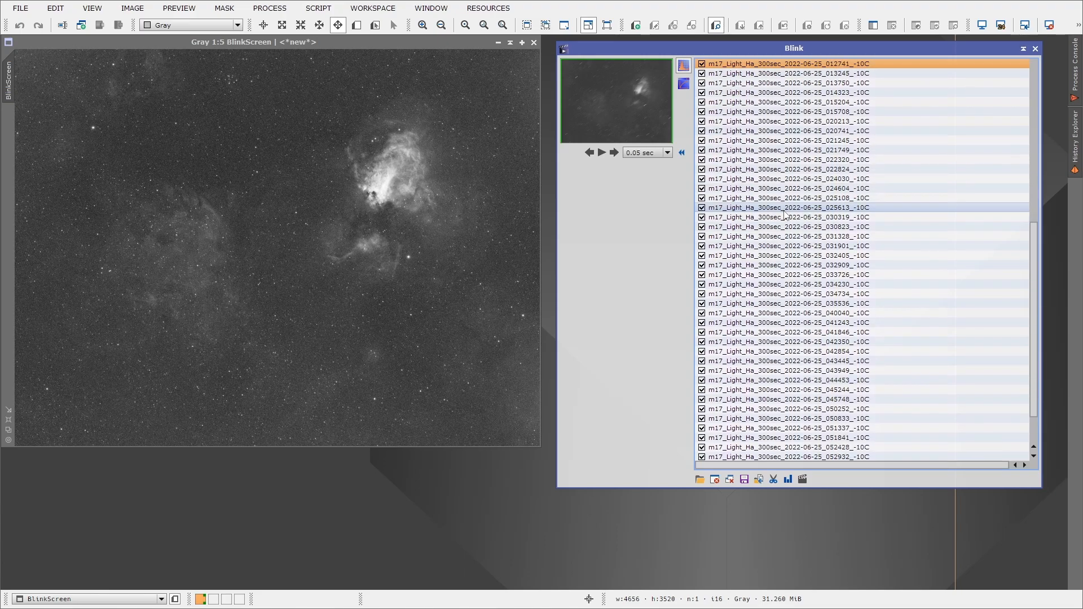
Step: Compare frame 012113 with its neighbours and examine the following night4 frames past 015708
{"action": "scroll", "coordinate": [785, 216], "scroll_direction": "up", "scroll_amount": 2}
{"action": "scroll", "coordinate": [787, 217], "scroll_direction": "down", "scroll_amount": 3}
{"action": "scroll", "coordinate": [788, 217], "scroll_direction": "up", "scroll_amount": 2}
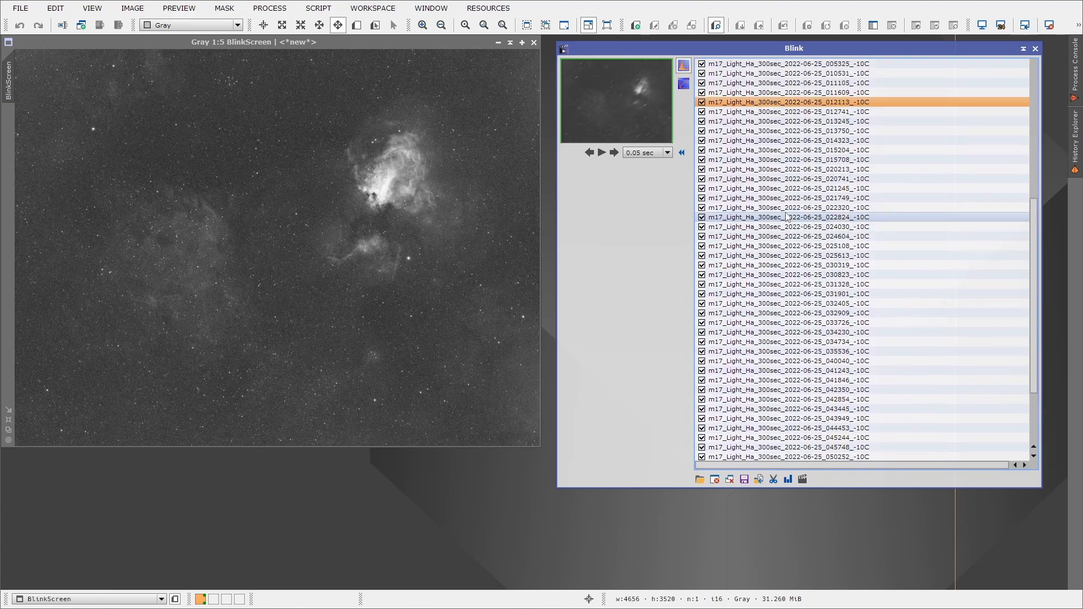
{"action": "scroll", "coordinate": [786, 216], "scroll_direction": "up", "scroll_amount": 1}
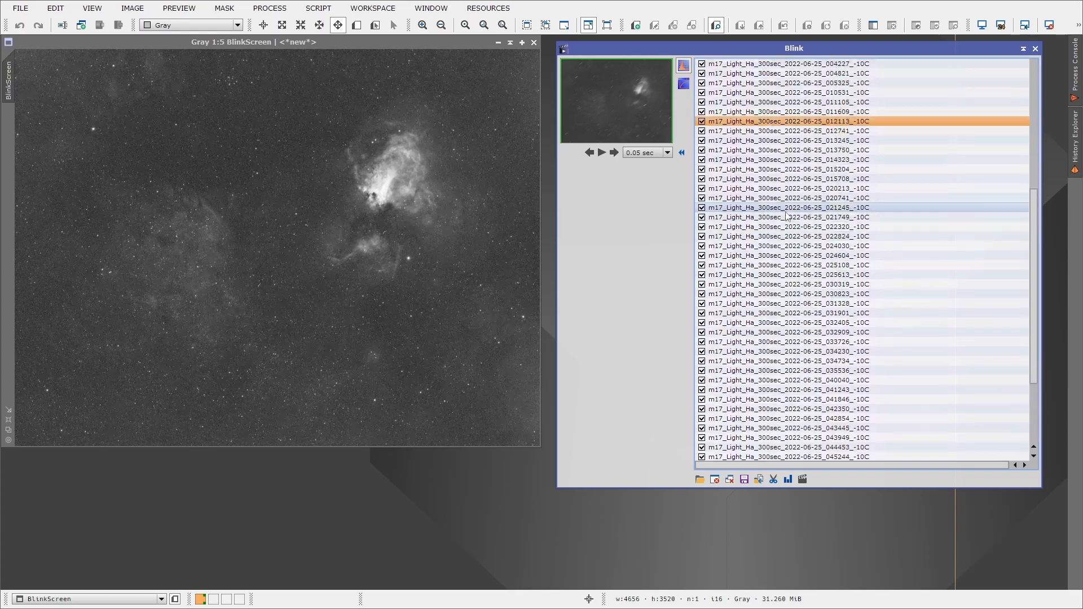
{"action": "key", "text": "Down"}
{"action": "key", "text": "Up"}
{"action": "key", "text": "Down"}
{"action": "key", "text": "Down"}
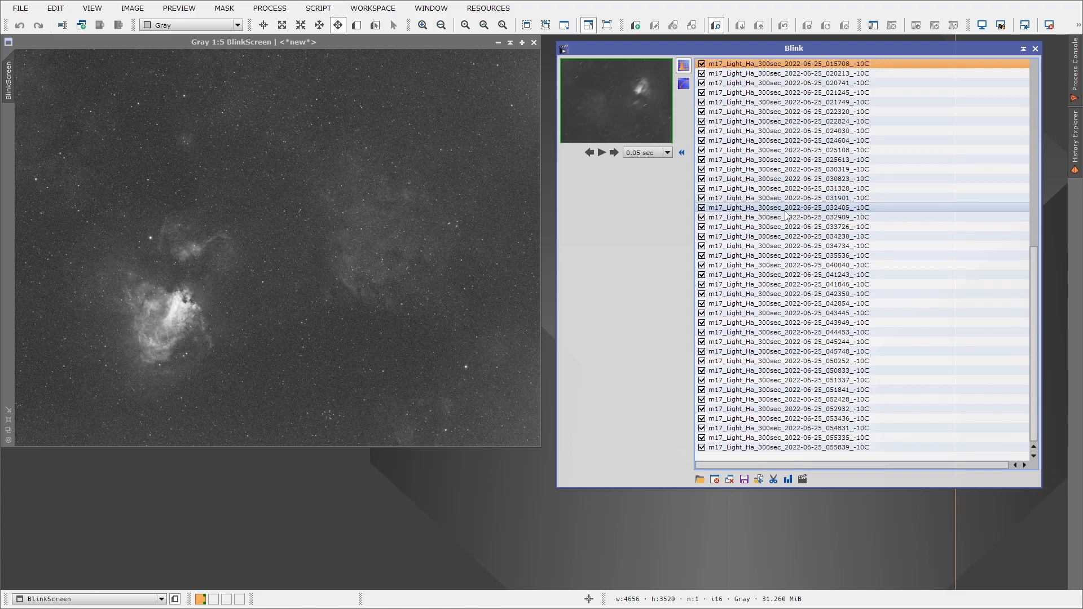
{"action": "scroll", "coordinate": [787, 216], "scroll_direction": "up", "scroll_amount": 3}
{"action": "scroll", "coordinate": [786, 216], "scroll_direction": "down", "scroll_amount": 1}
Step: Move frame 020213 into the night4 bad folder and close it in Blink
{"action": "key", "text": "Down"}
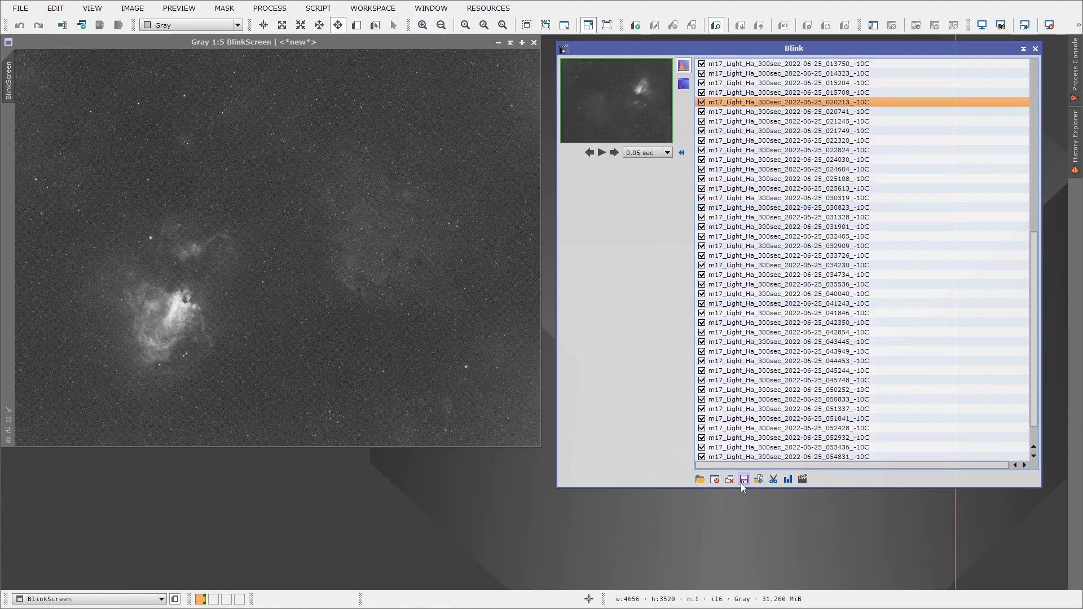
{"action": "left_click", "coordinate": [758, 480]}
{"action": "left_click", "coordinate": [953, 327]}
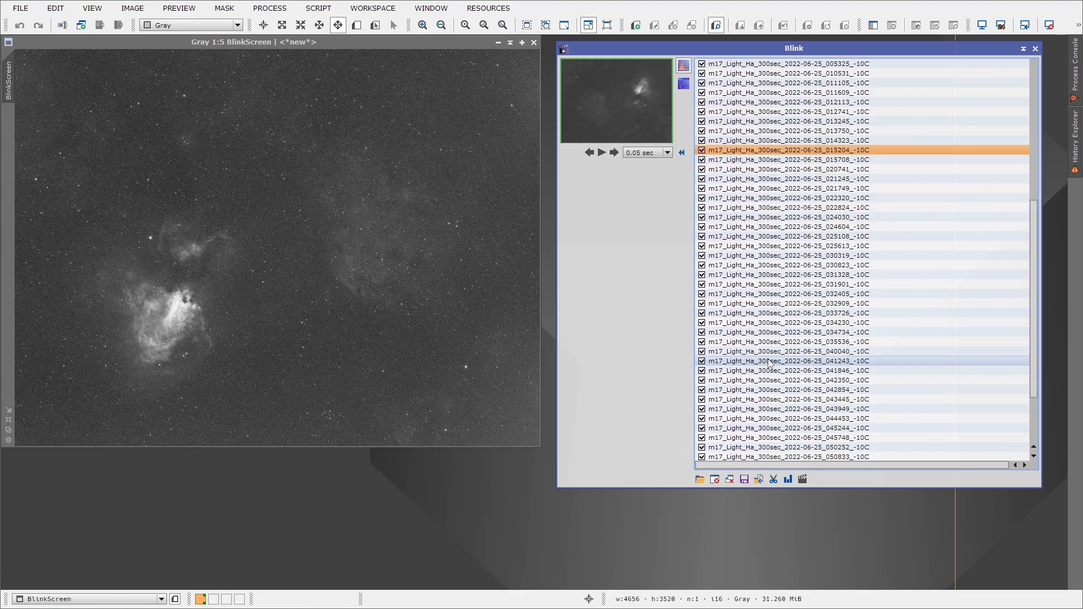
Step: Examine the night4 frames after 015204, comparing sharpness and background between neighbouring frames from 042854 through 053436
{"action": "key", "text": "Down"}
{"action": "scroll", "coordinate": [770, 364], "scroll_direction": "down", "scroll_amount": 1}
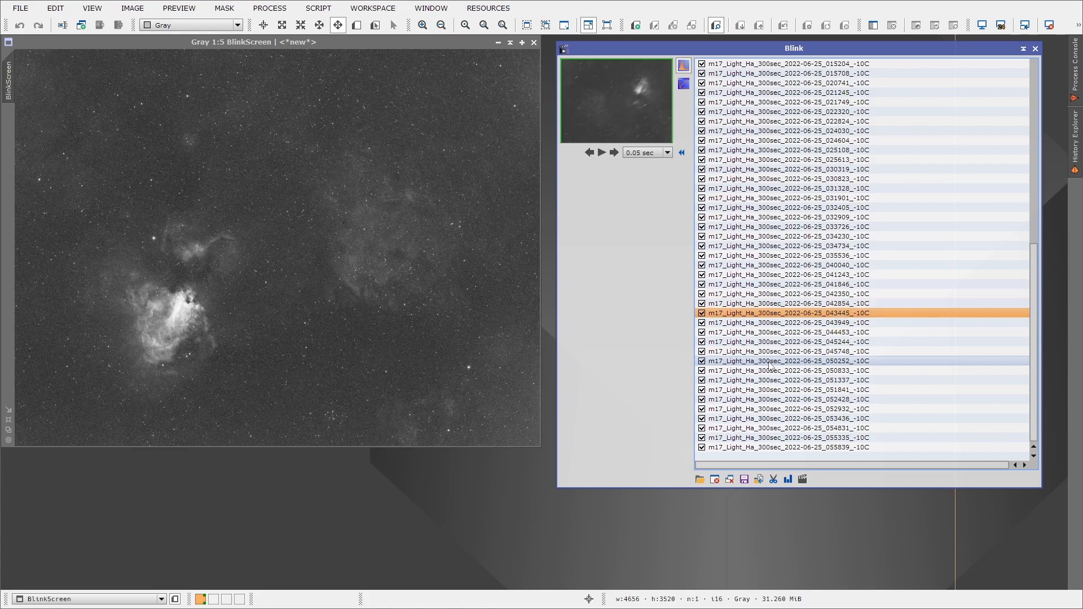
{"action": "scroll", "coordinate": [770, 365], "scroll_direction": "up", "scroll_amount": 2}
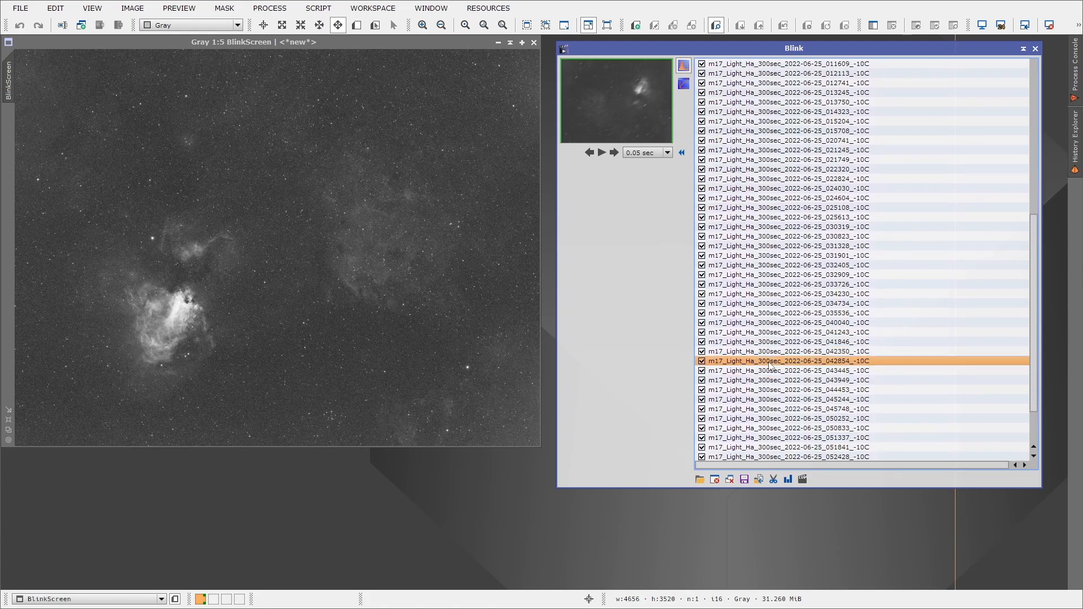
{"action": "scroll", "coordinate": [770, 365], "scroll_direction": "down", "scroll_amount": 3}
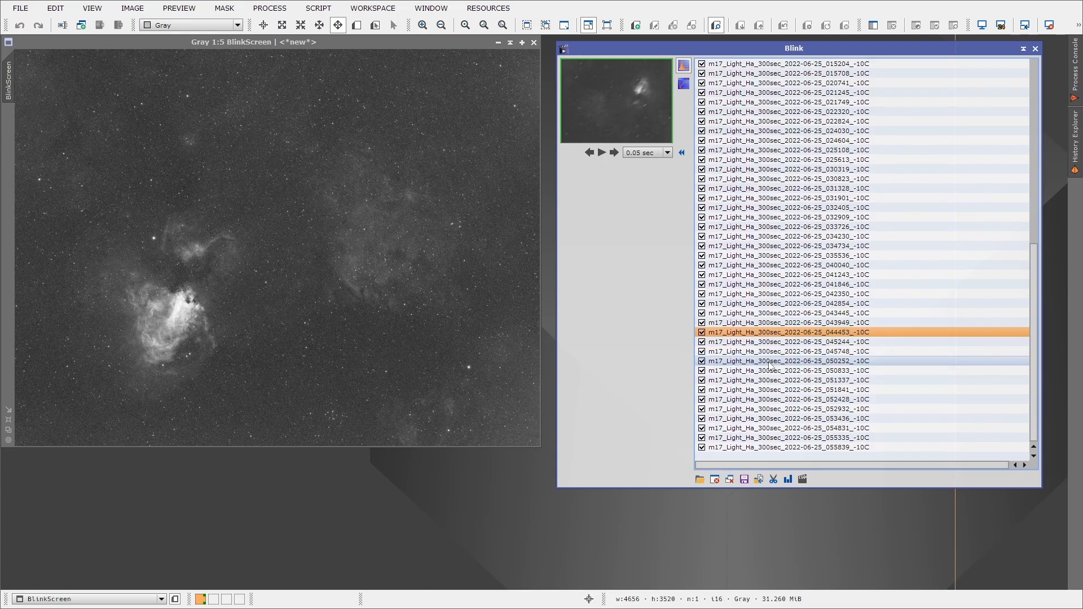
{"action": "scroll", "coordinate": [770, 365], "scroll_direction": "down", "scroll_amount": 7}
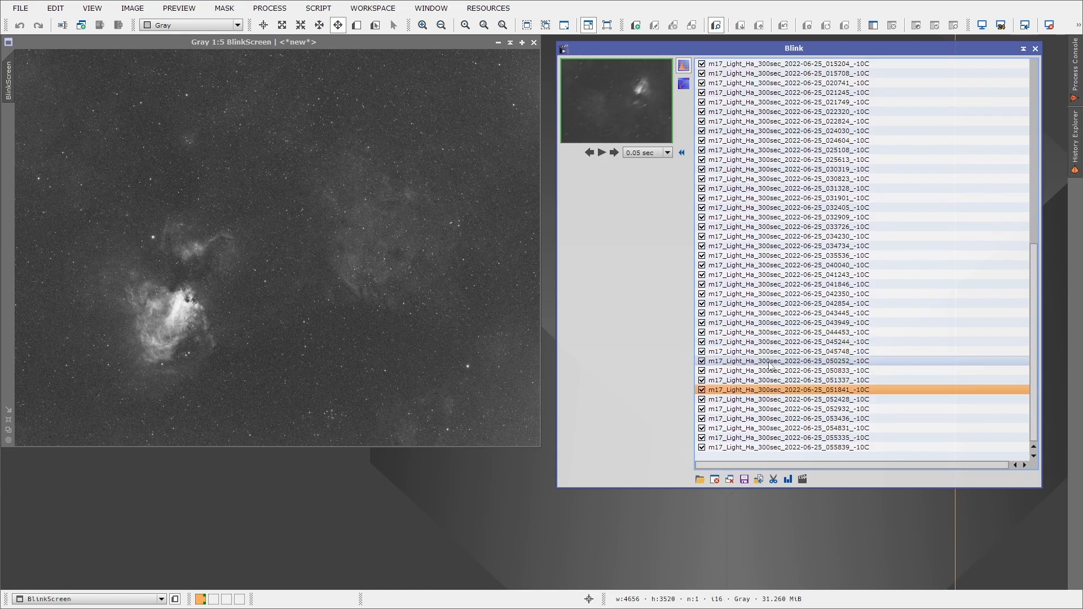
{"action": "scroll", "coordinate": [770, 366], "scroll_direction": "up", "scroll_amount": 4}
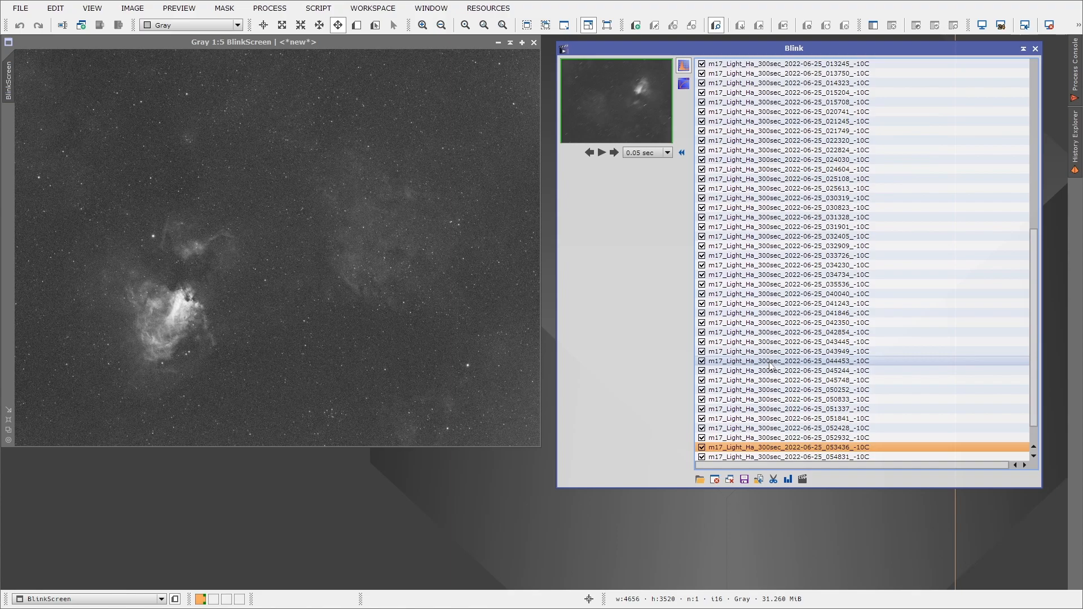
{"action": "scroll", "coordinate": [770, 366], "scroll_direction": "up", "scroll_amount": 2}
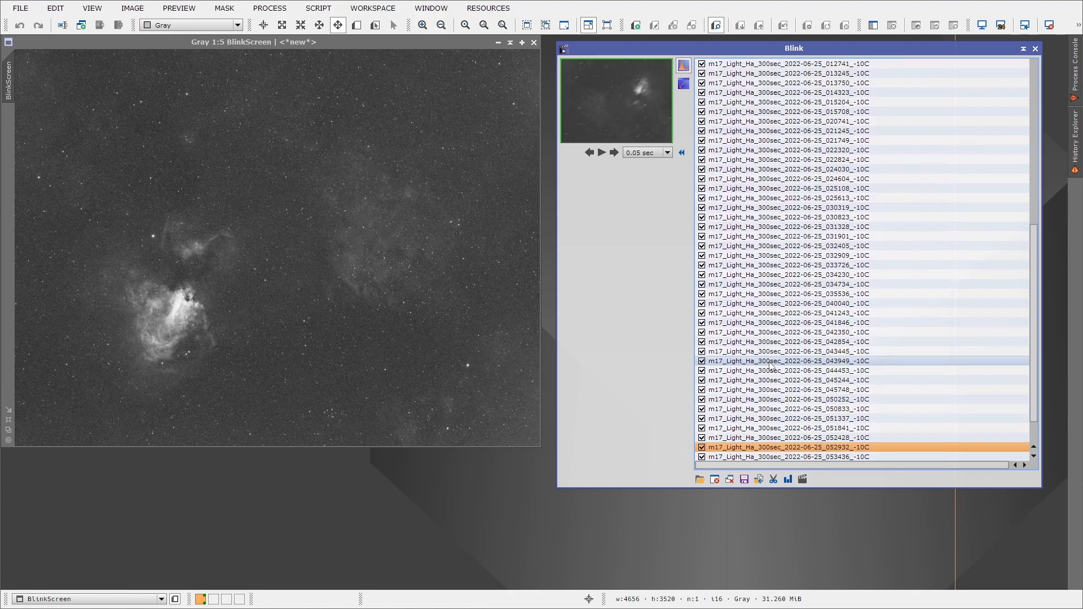
Step: Move frames 051841 through 055839 into the night4 bad folder and close them in Blink
{"action": "scroll", "coordinate": [770, 365], "scroll_direction": "up", "scroll_amount": 1}
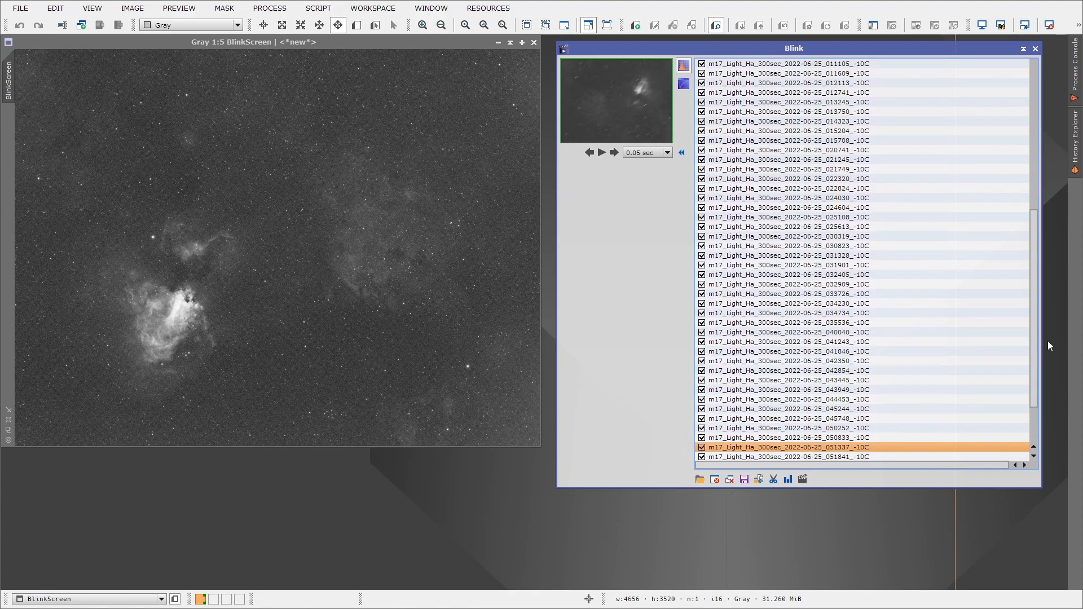
{"action": "scroll", "coordinate": [875, 399], "scroll_direction": "down", "scroll_amount": 7}
{"action": "left_click", "coordinate": [873, 390]}
{"action": "left_click", "coordinate": [867, 447], "text": "shift"}
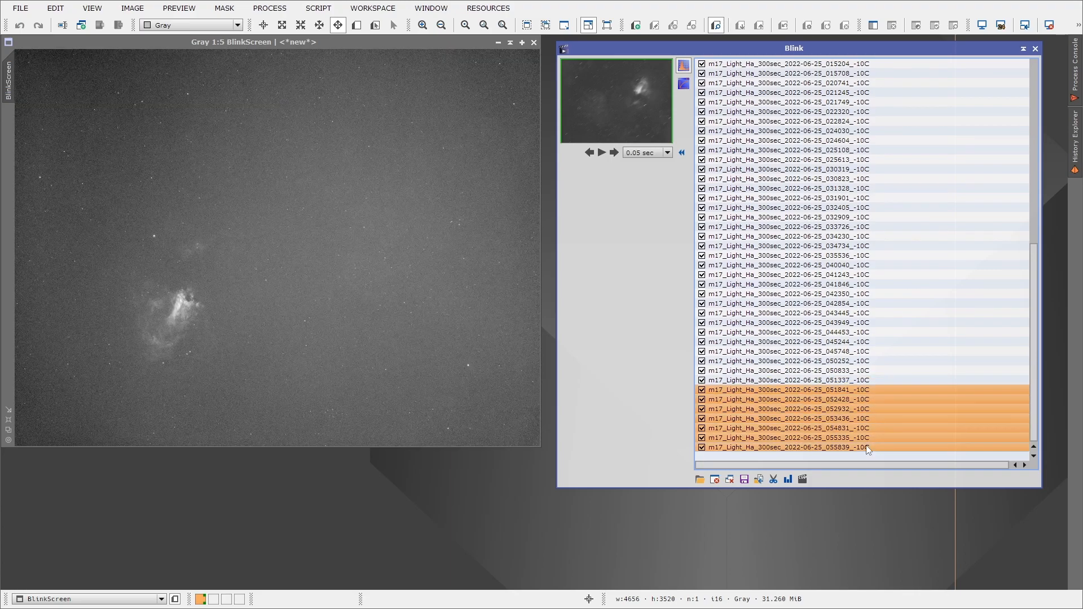
{"action": "left_click", "coordinate": [759, 478]}
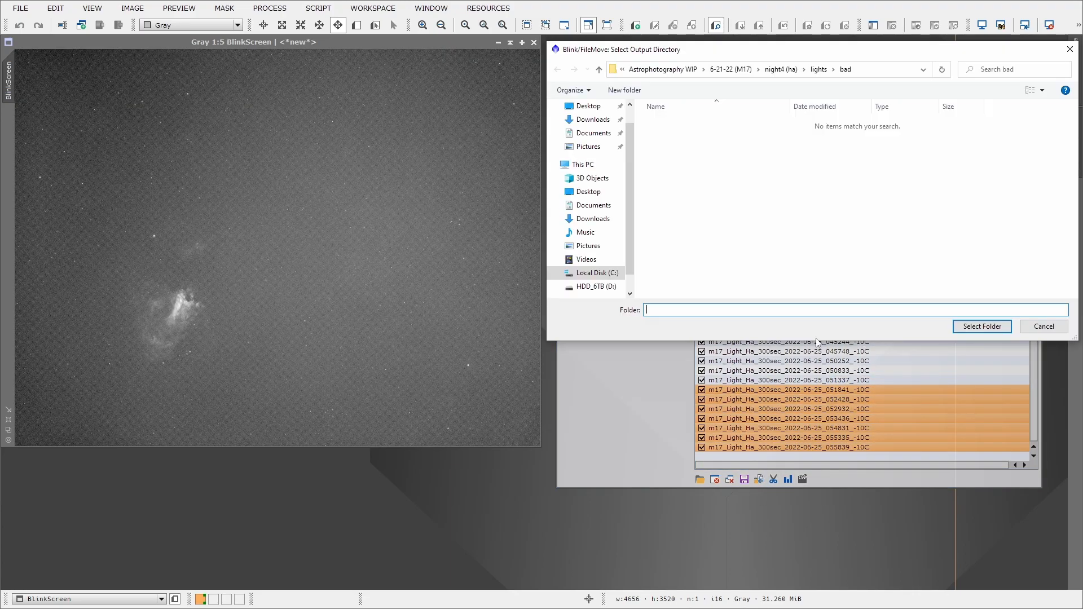
{"action": "left_click", "coordinate": [962, 327]}
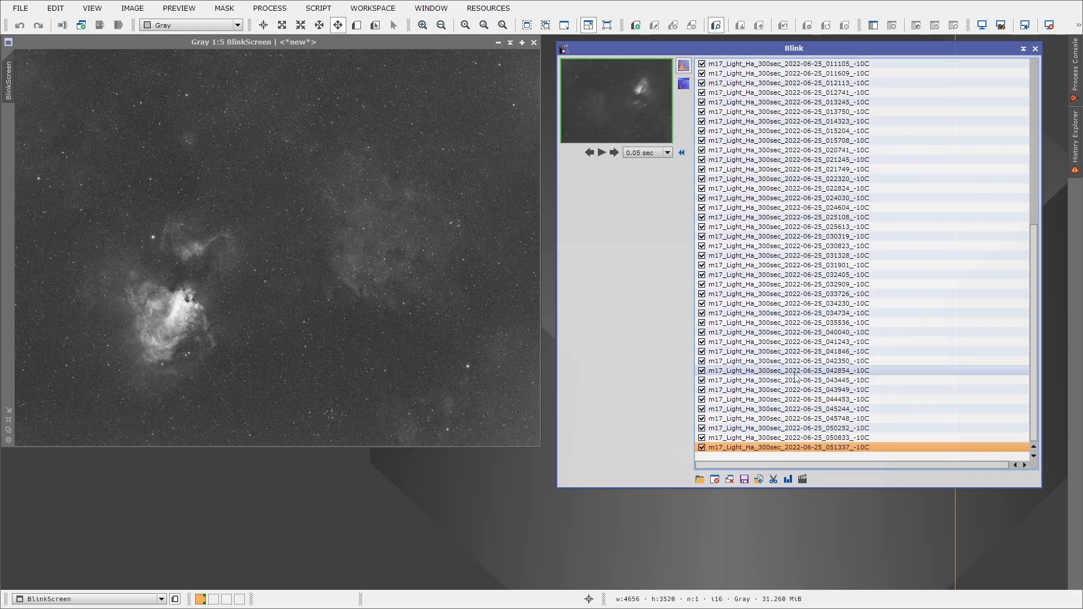
Step: Play through the remaining night4 frames, move frame 011609 into the night4 bad folder and close it in Blink
{"action": "left_click", "coordinate": [601, 152]}
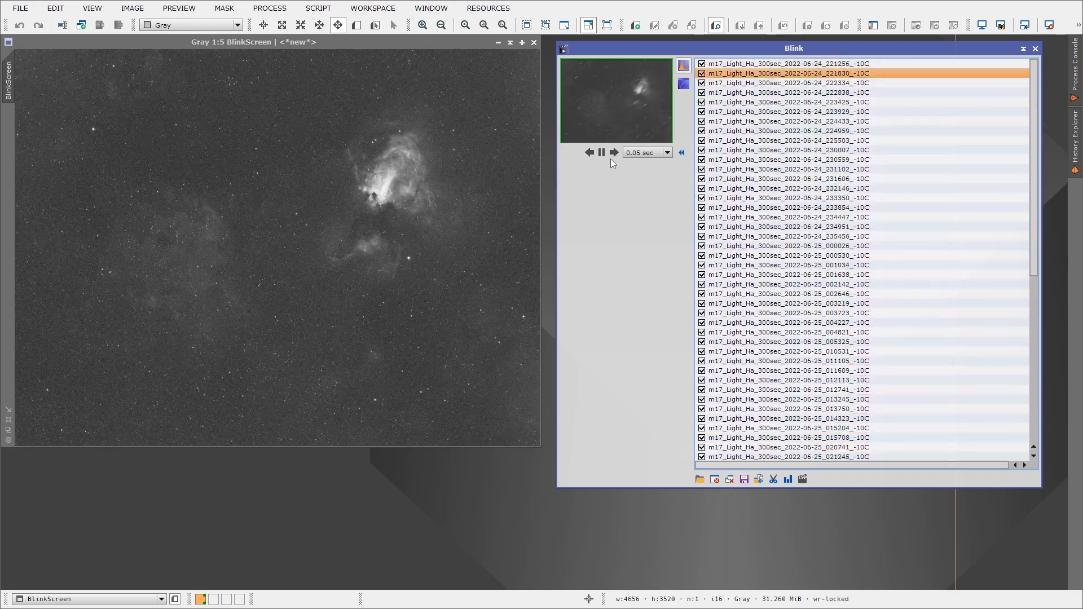
{"action": "left_click", "coordinate": [614, 153]}
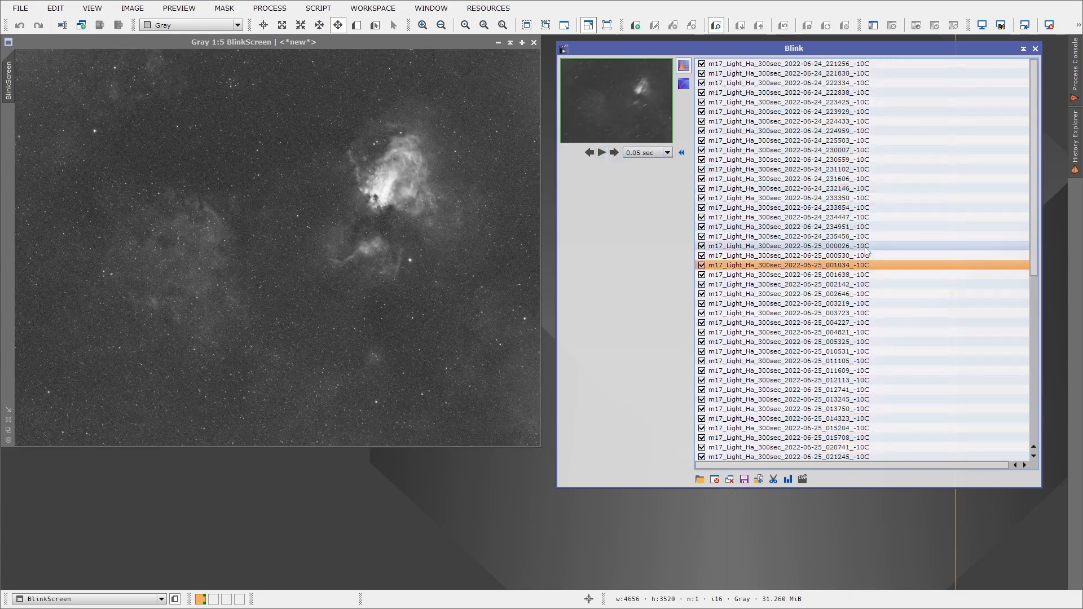
{"action": "scroll", "coordinate": [859, 248], "scroll_direction": "down", "scroll_amount": 10}
{"action": "scroll", "coordinate": [859, 248], "scroll_direction": "up", "scroll_amount": 5}
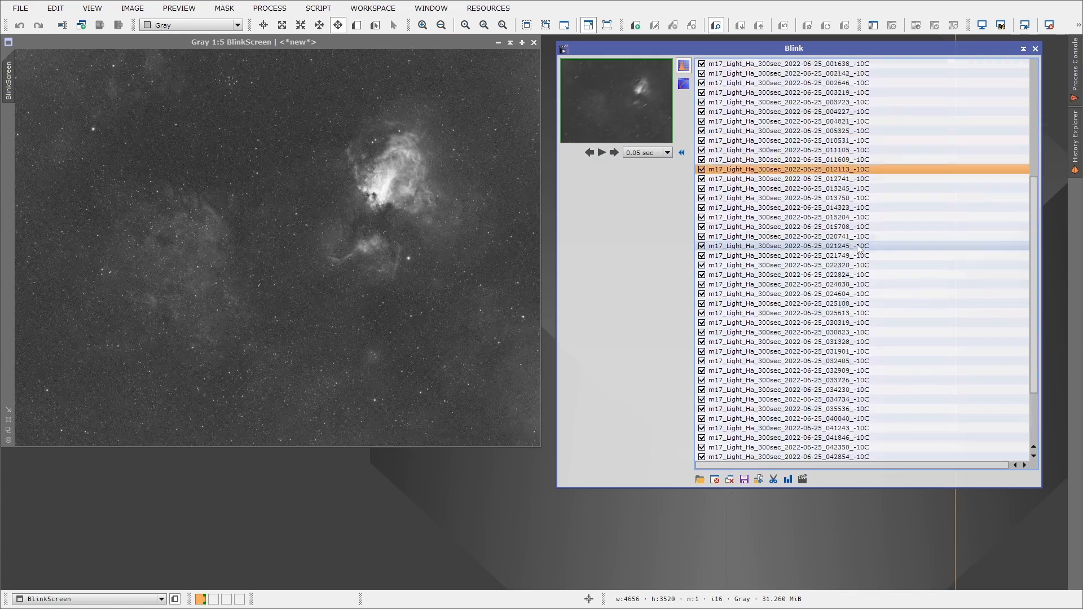
{"action": "scroll", "coordinate": [859, 249], "scroll_direction": "down", "scroll_amount": 1}
{"action": "left_click", "coordinate": [758, 479]}
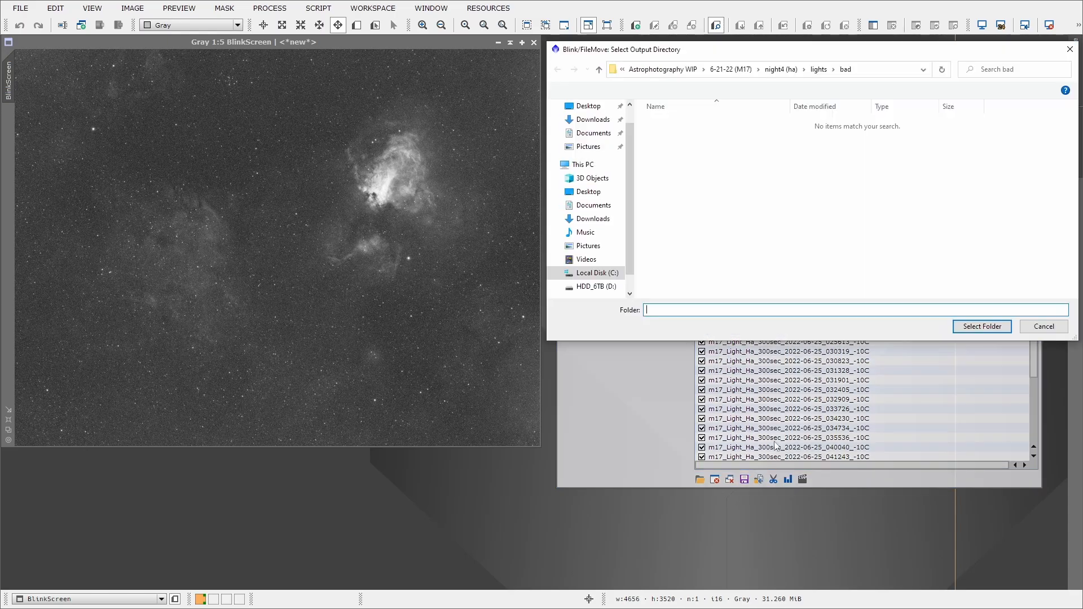
{"action": "left_click", "coordinate": [981, 327]}
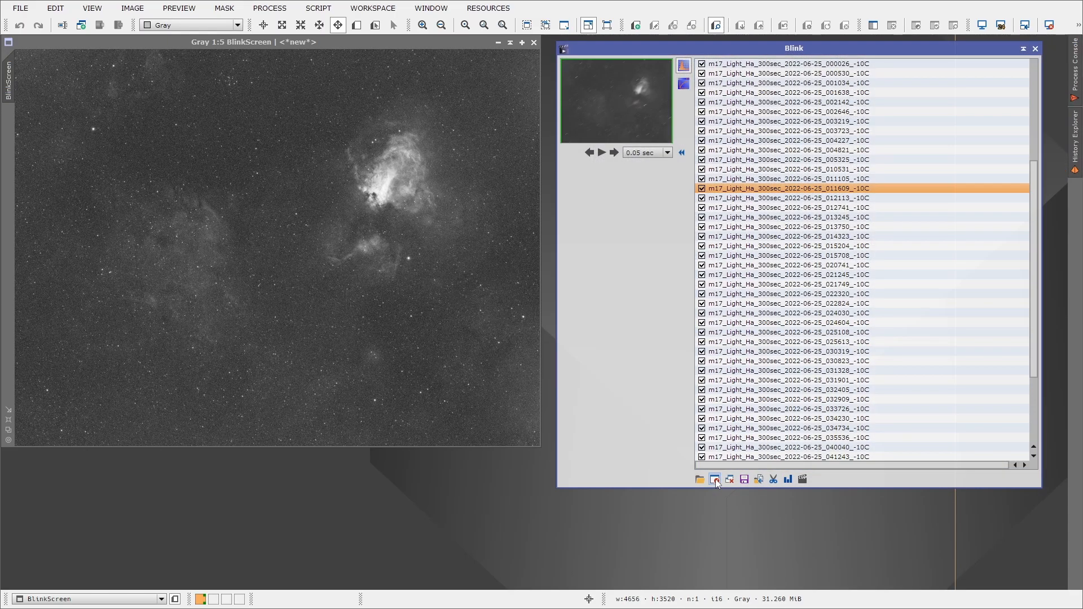
Step: Move frame 012113 into the night4 bad folder and close it in Blink
{"action": "scroll", "coordinate": [779, 364], "scroll_direction": "down", "scroll_amount": 2}
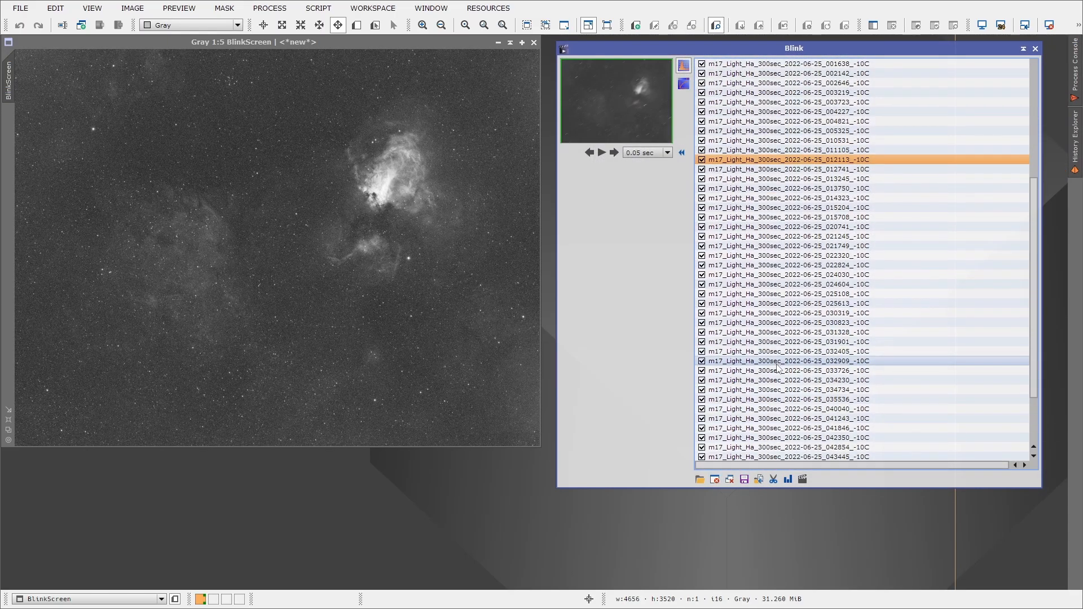
{"action": "left_click", "coordinate": [758, 480]}
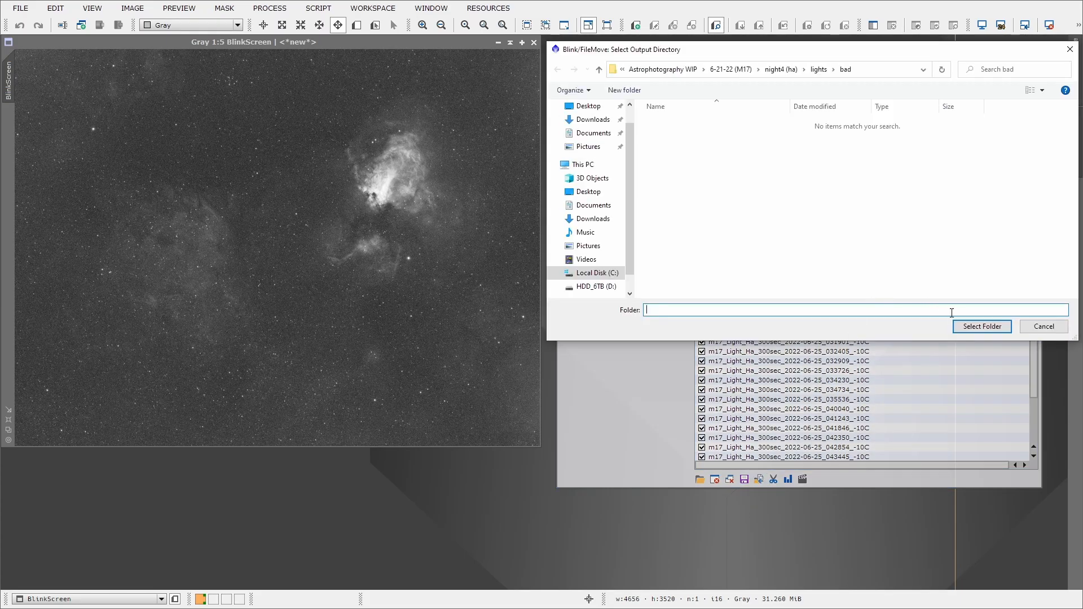
{"action": "left_click", "coordinate": [982, 326]}
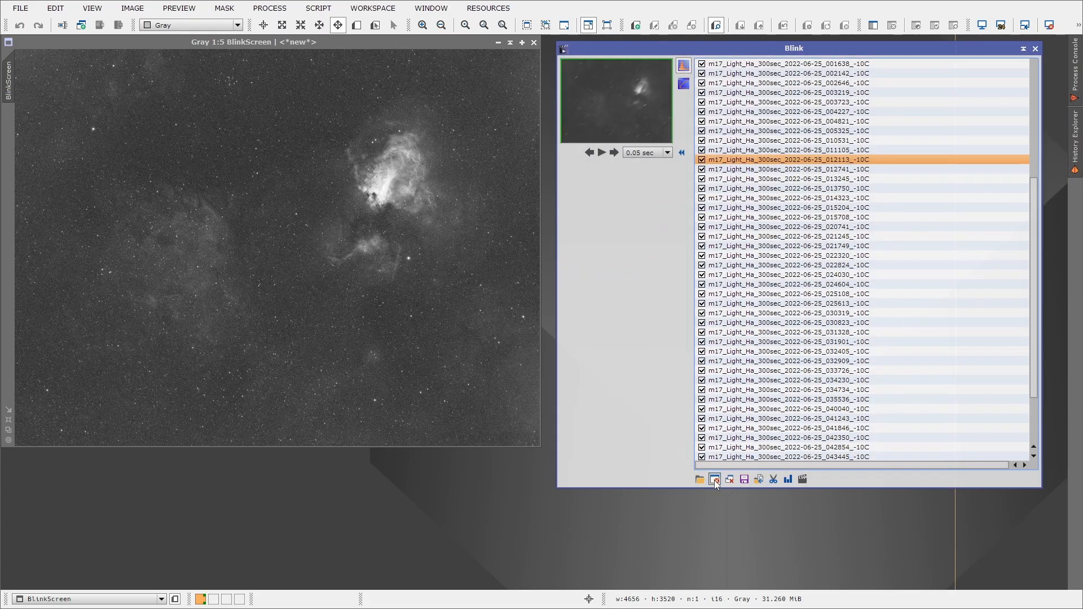
{"action": "left_click", "coordinate": [714, 479]}
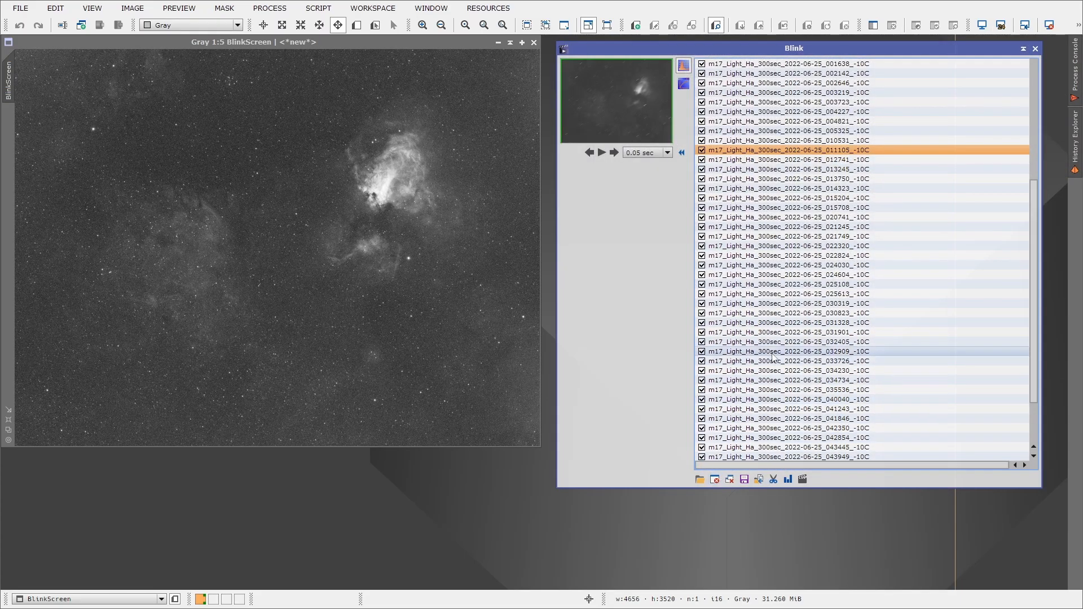
Step: Replay the night4 sequence, move frames 015204 and 015708 into the night4 bad folder and close them in Blink
{"action": "left_click", "coordinate": [601, 152]}
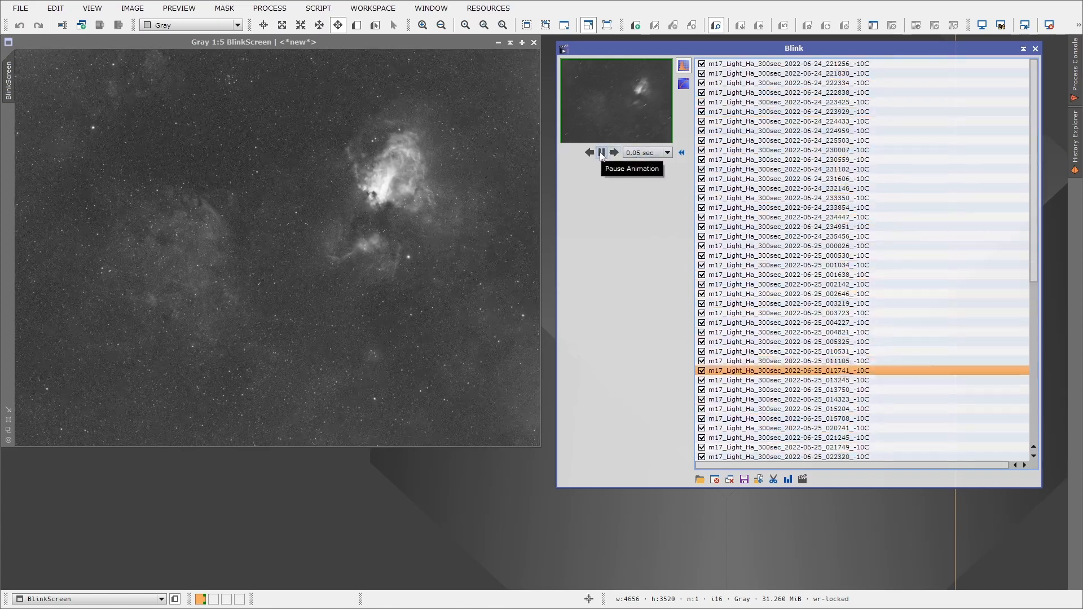
{"action": "left_click", "coordinate": [602, 153]}
{"action": "scroll", "coordinate": [794, 327], "scroll_direction": "up", "scroll_amount": 2}
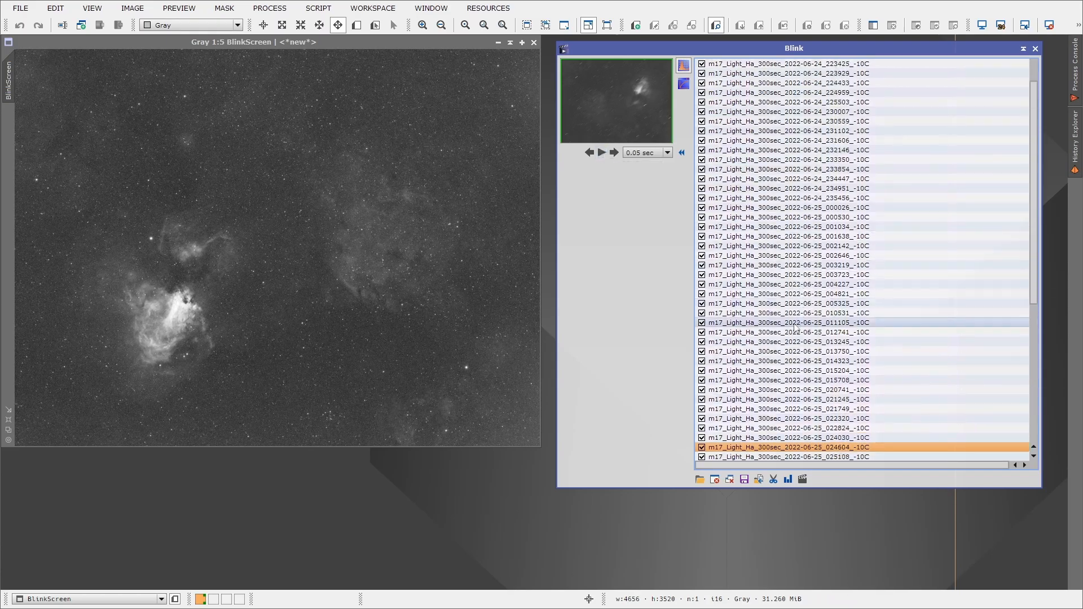
{"action": "scroll", "coordinate": [795, 327], "scroll_direction": "up", "scroll_amount": 3}
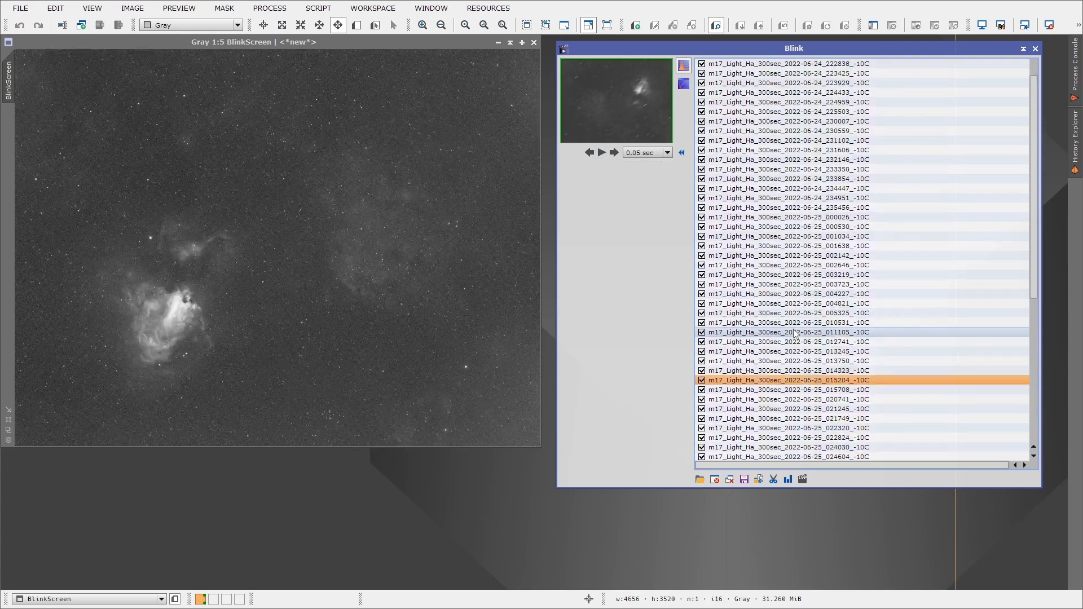
{"action": "scroll", "coordinate": [794, 333], "scroll_direction": "up", "scroll_amount": 1}
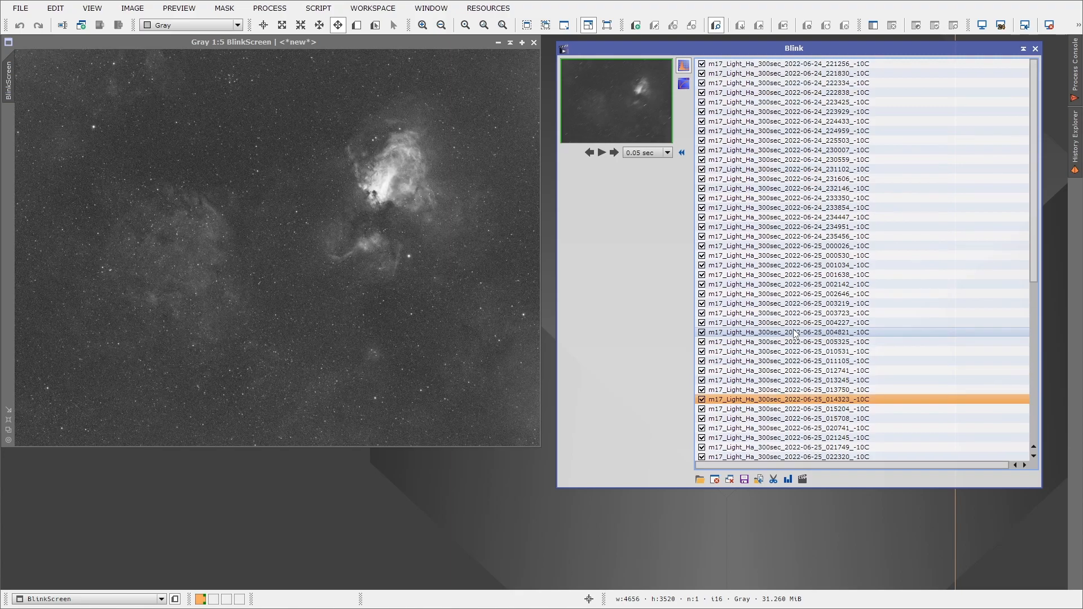
{"action": "scroll", "coordinate": [797, 336], "scroll_direction": "down", "scroll_amount": 1}
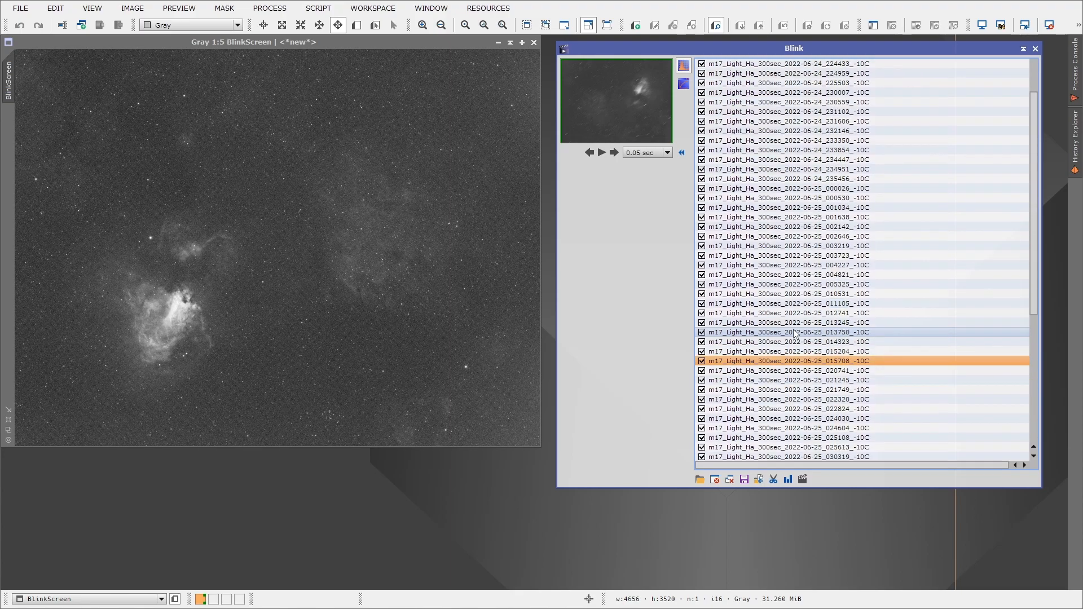
{"action": "scroll", "coordinate": [816, 366], "scroll_direction": "up", "scroll_amount": 1}
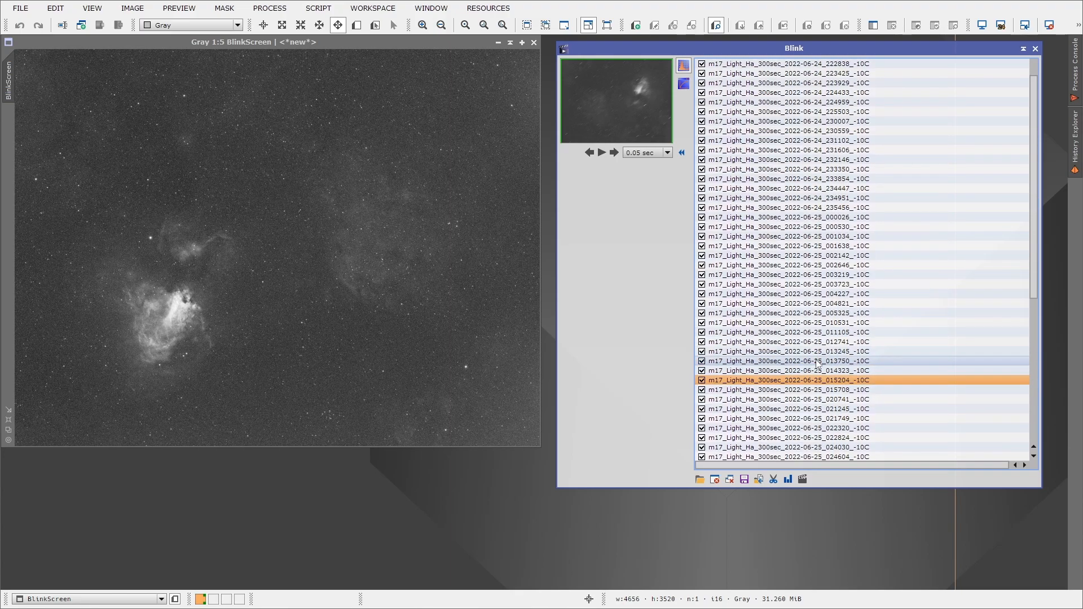
{"action": "left_click", "coordinate": [773, 480]}
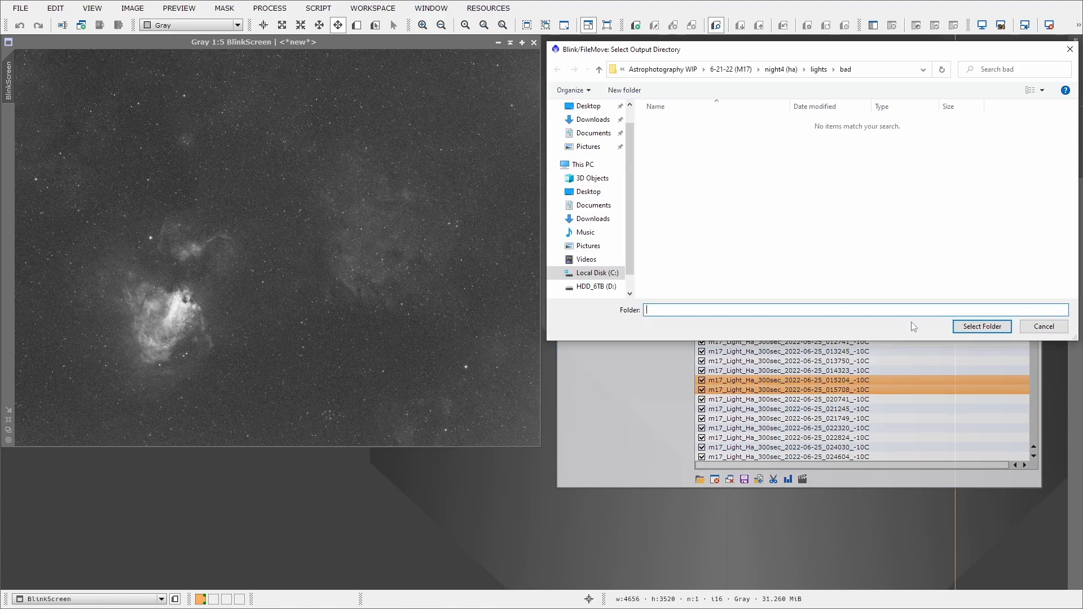
{"action": "left_click", "coordinate": [979, 322]}
{"action": "scroll", "coordinate": [773, 374], "scroll_direction": "down", "scroll_amount": 1}
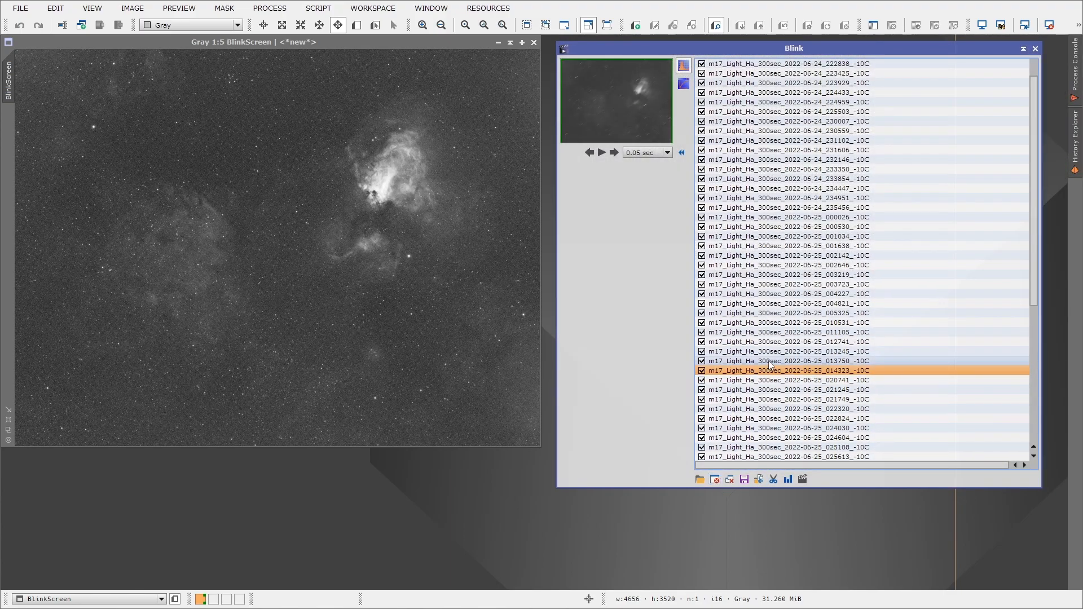
Step: Check the night4 frames after 014323, move frame 042854 into the night4 bad folder and close it in Blink
{"action": "scroll", "coordinate": [773, 373], "scroll_direction": "down", "scroll_amount": 10}
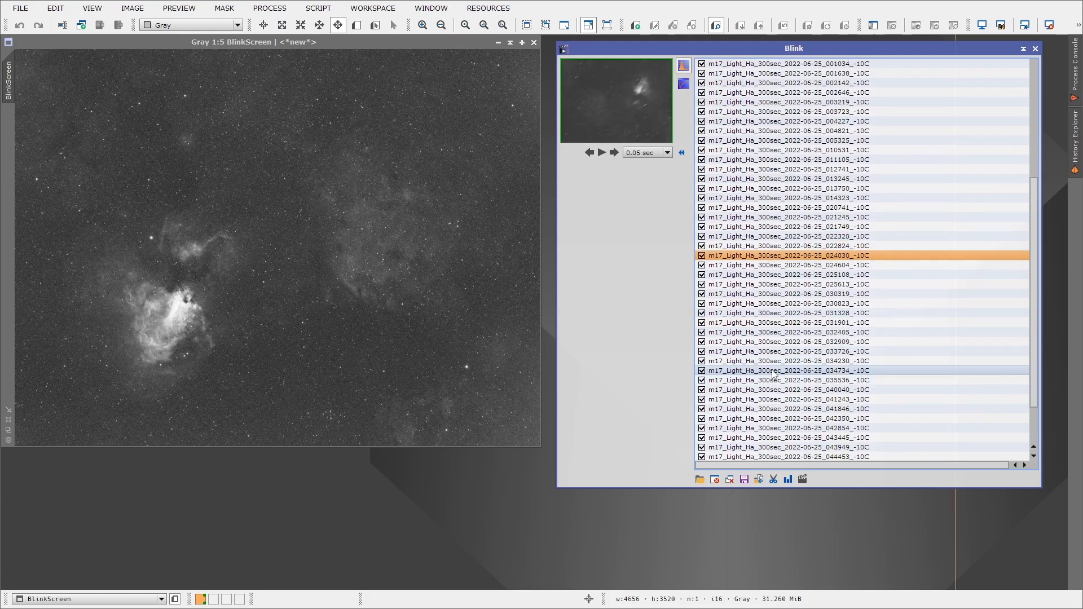
{"action": "scroll", "coordinate": [773, 374], "scroll_direction": "down", "scroll_amount": 14}
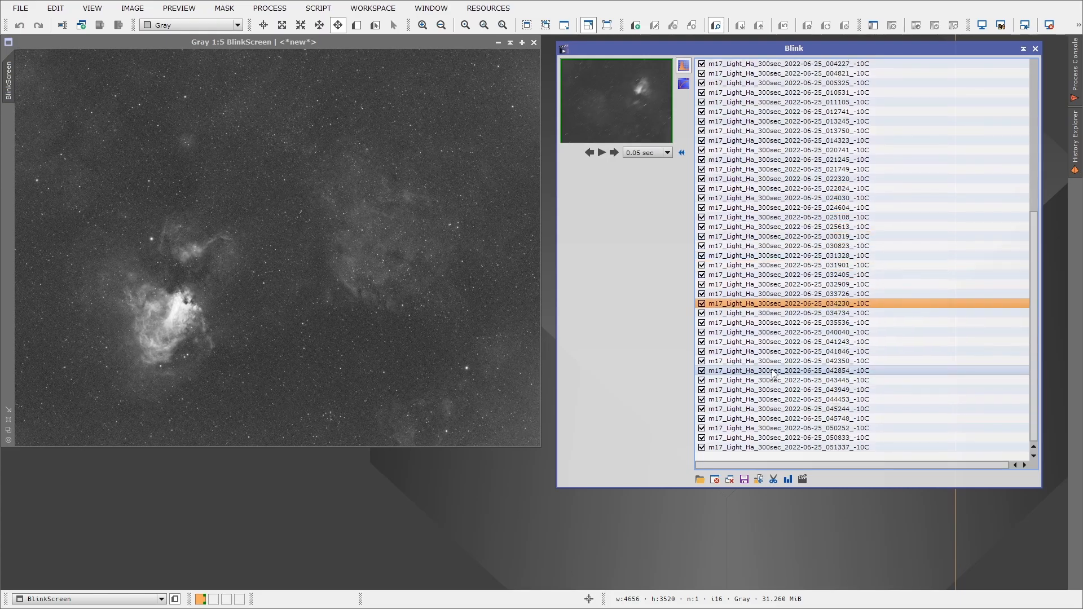
{"action": "scroll", "coordinate": [773, 374], "scroll_direction": "up", "scroll_amount": 3}
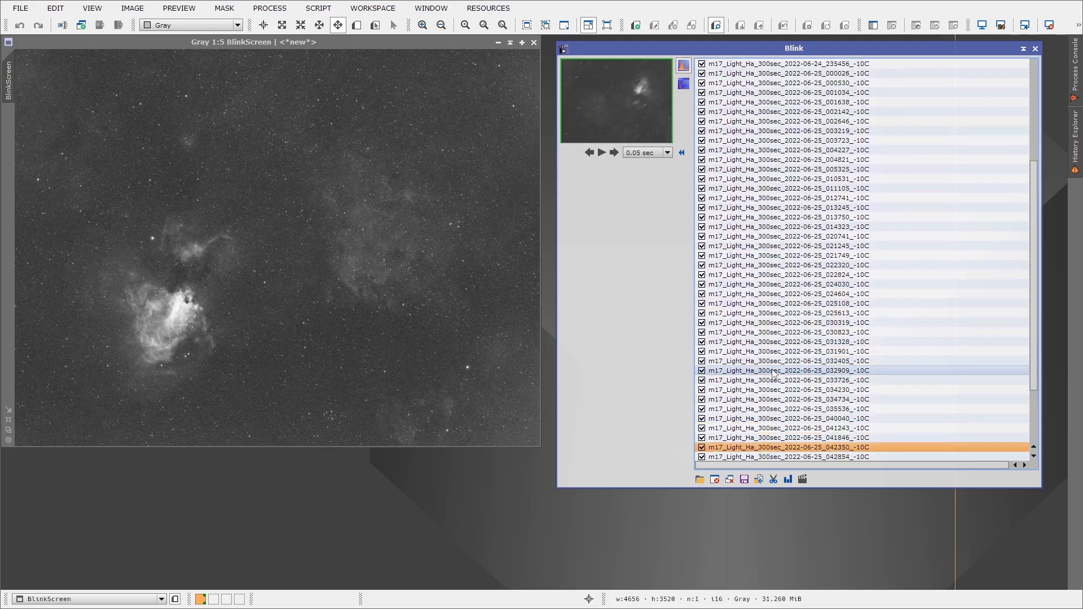
{"action": "scroll", "coordinate": [773, 374], "scroll_direction": "down", "scroll_amount": 1}
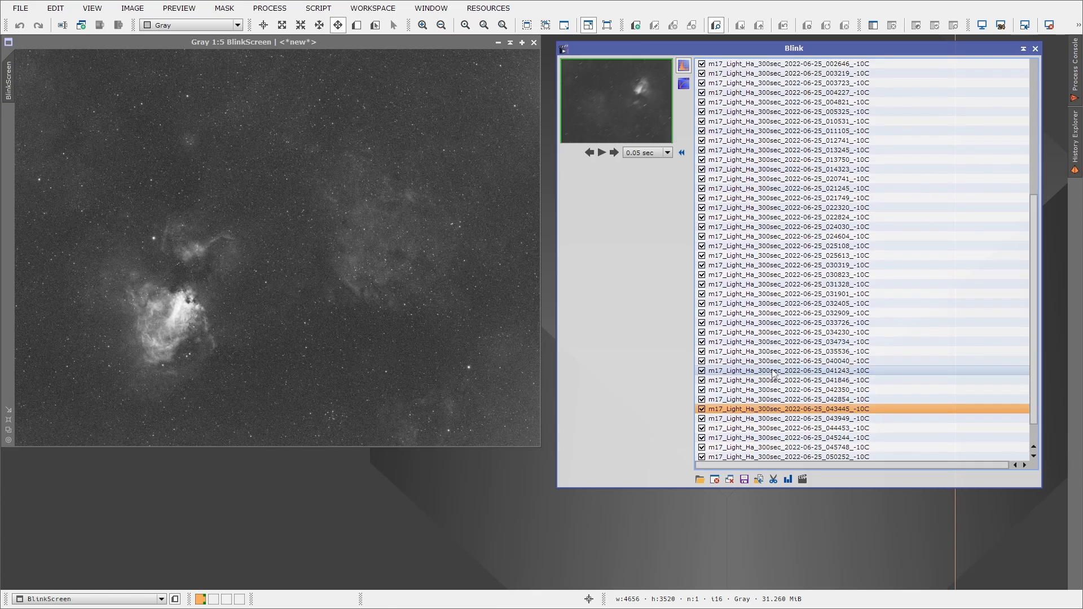
{"action": "left_click", "coordinate": [760, 479]}
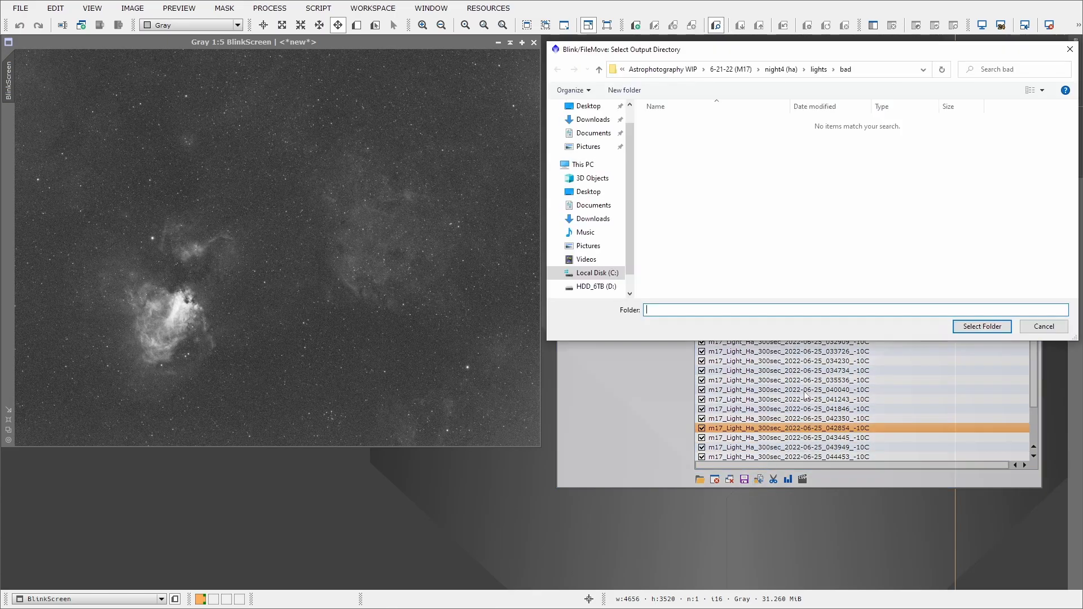
{"action": "left_click", "coordinate": [961, 332]}
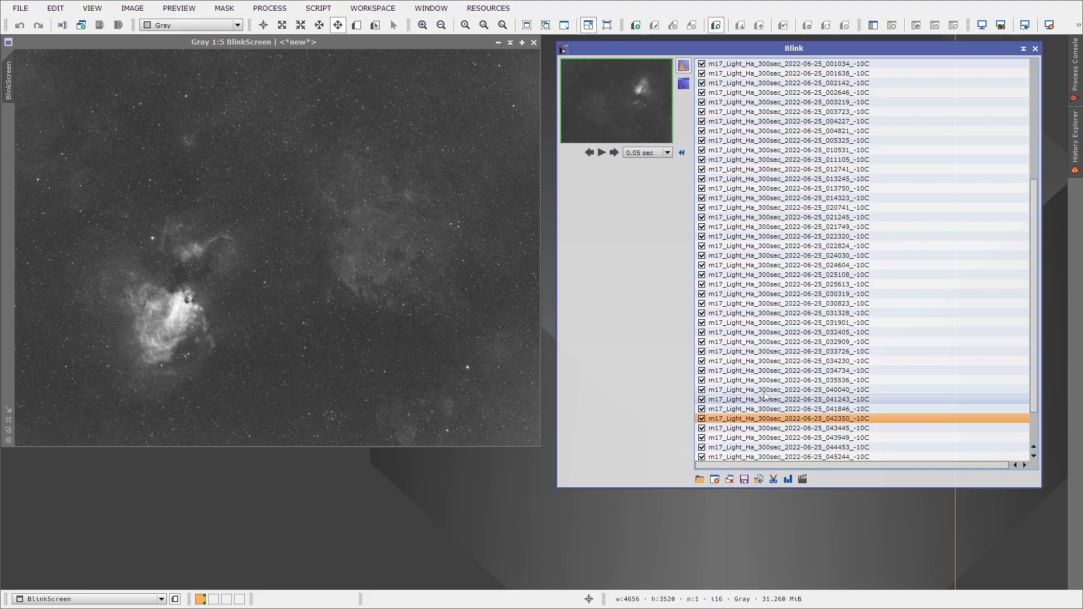
Step: Inspect frame 043949 at 1:1 for star shapes and trails, comparing it with frame 043445
{"action": "scroll", "coordinate": [816, 343], "scroll_direction": "down", "scroll_amount": 2}
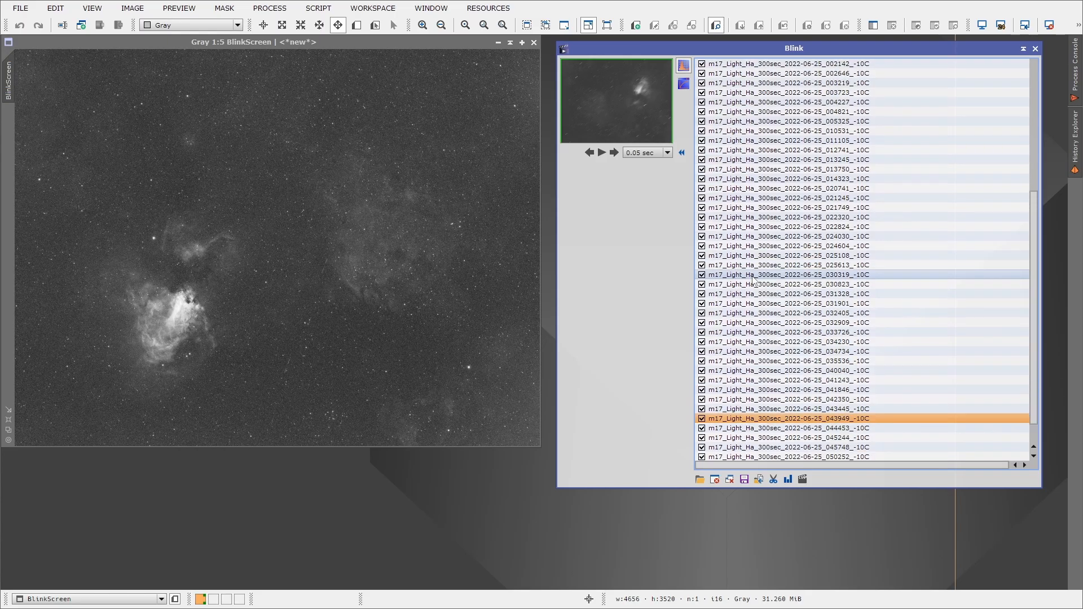
{"action": "scroll", "coordinate": [349, 329], "scroll_direction": "up", "scroll_amount": 4}
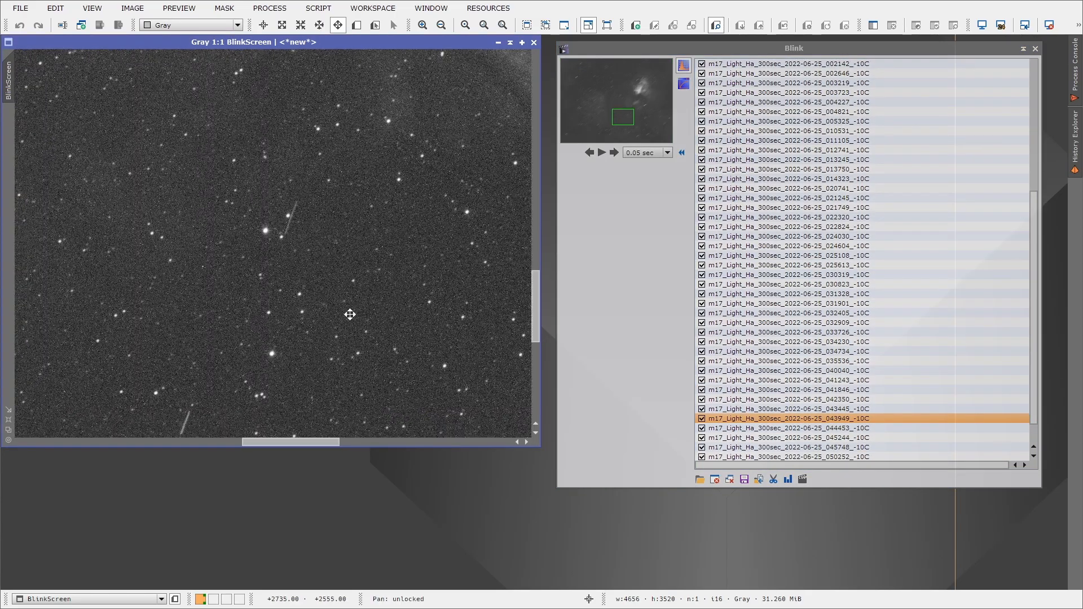
{"action": "scroll", "coordinate": [338, 254], "scroll_direction": "down", "scroll_amount": 1}
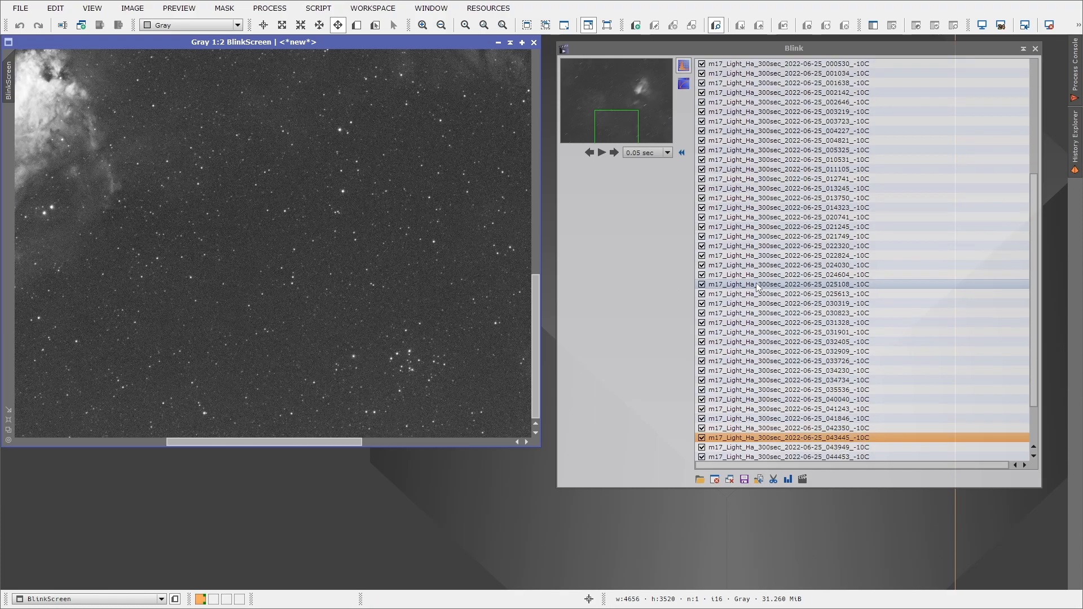
{"action": "left_click_drag", "start_coordinate": [364, 229], "coordinate": [349, 392]}
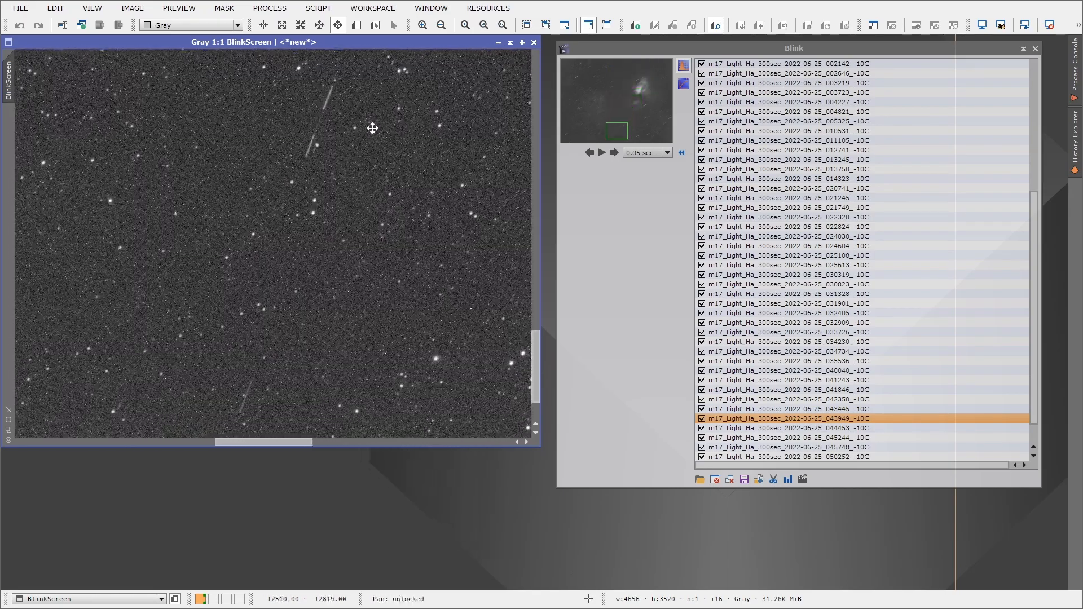
{"action": "left_click_drag", "start_coordinate": [359, 318], "coordinate": [264, 369]}
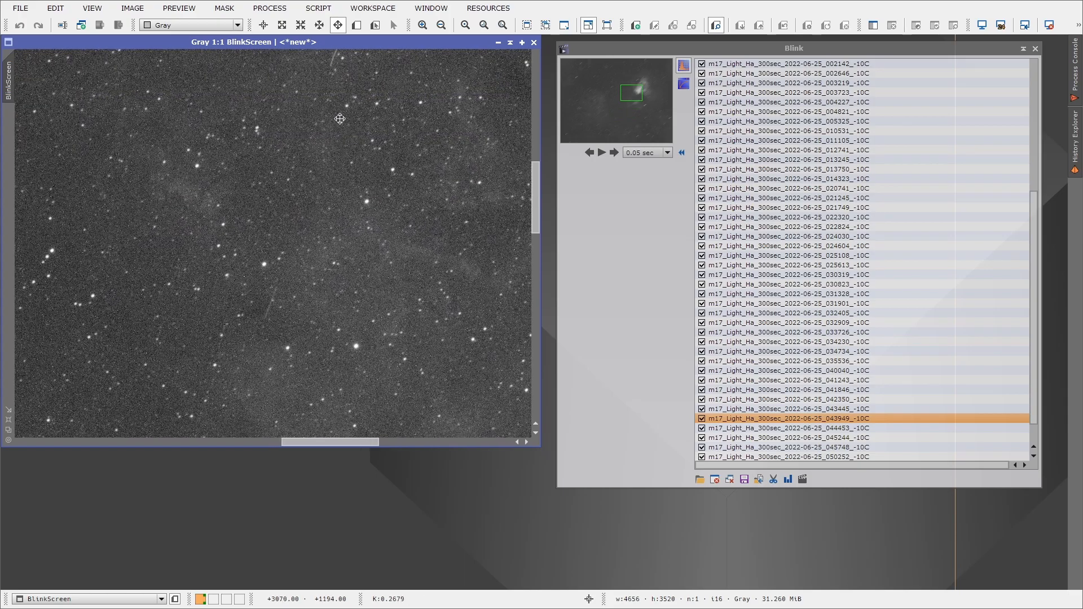
{"action": "scroll", "coordinate": [362, 129], "scroll_direction": "up", "scroll_amount": 1}
{"action": "scroll", "coordinate": [364, 186], "scroll_direction": "down", "scroll_amount": 6}
{"action": "scroll", "coordinate": [364, 240], "scroll_direction": "up", "scroll_amount": 1}
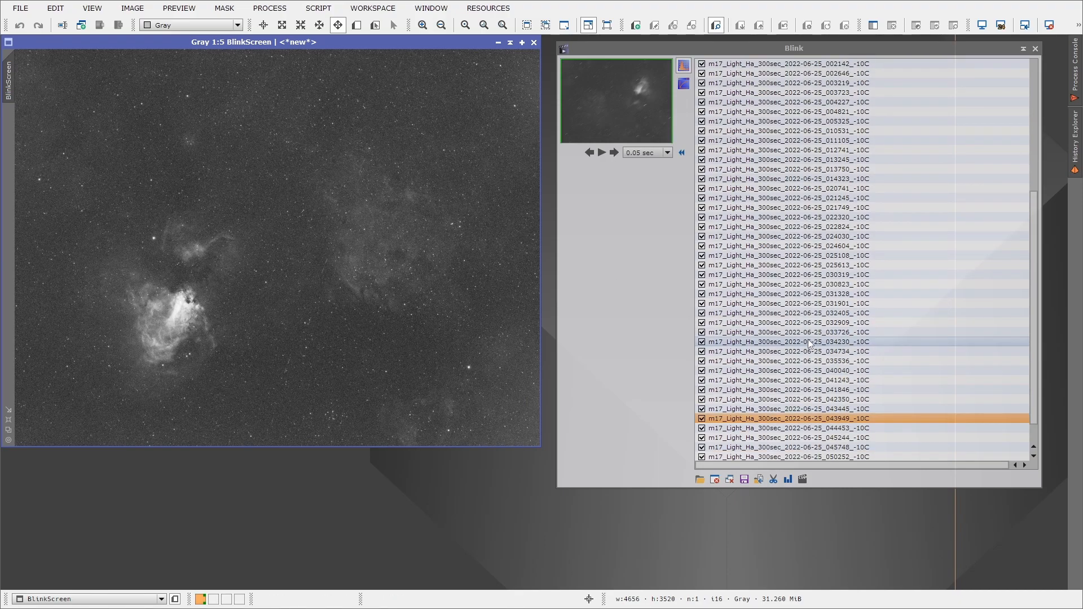
Step: Examine the remaining night4 frames one by one from 043949 to the final frame, 051337
{"action": "key", "text": "Down"}
{"action": "key", "text": "Down"}
{"action": "key", "text": "Down"}
{"action": "key", "text": "Down"}
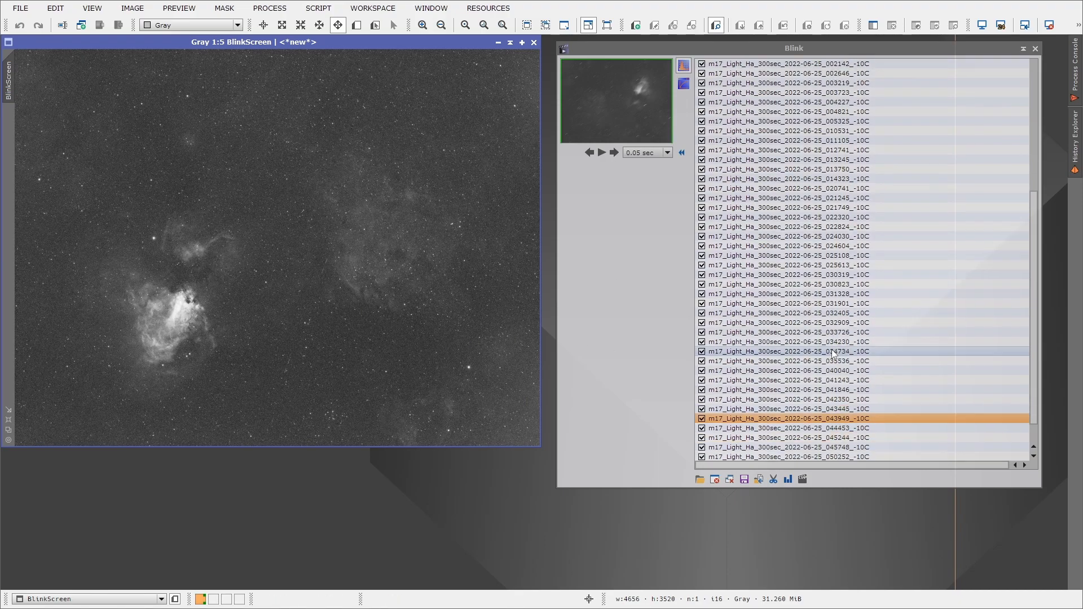
{"action": "key", "text": "Down"}
{"action": "key", "text": "Down"}
{"action": "key", "text": "Down"}
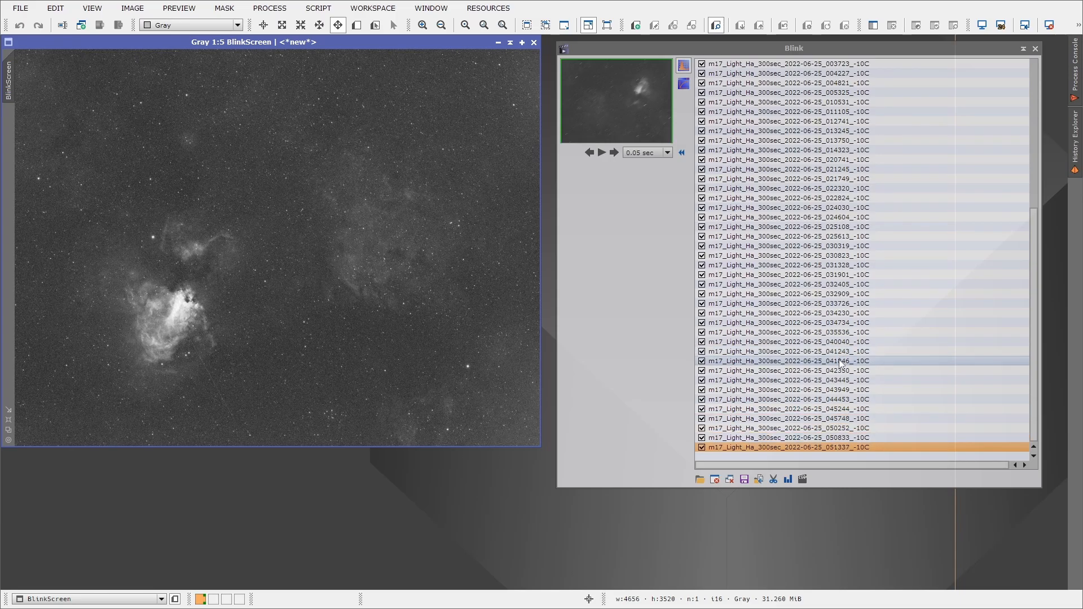
Step: Look over the night4 frames again with the whole image in view, going back towards the start of the sequence
{"action": "key", "text": "Up"}
{"action": "key", "text": "Down"}
{"action": "scroll", "coordinate": [838, 360], "scroll_direction": "down", "scroll_amount": 10}
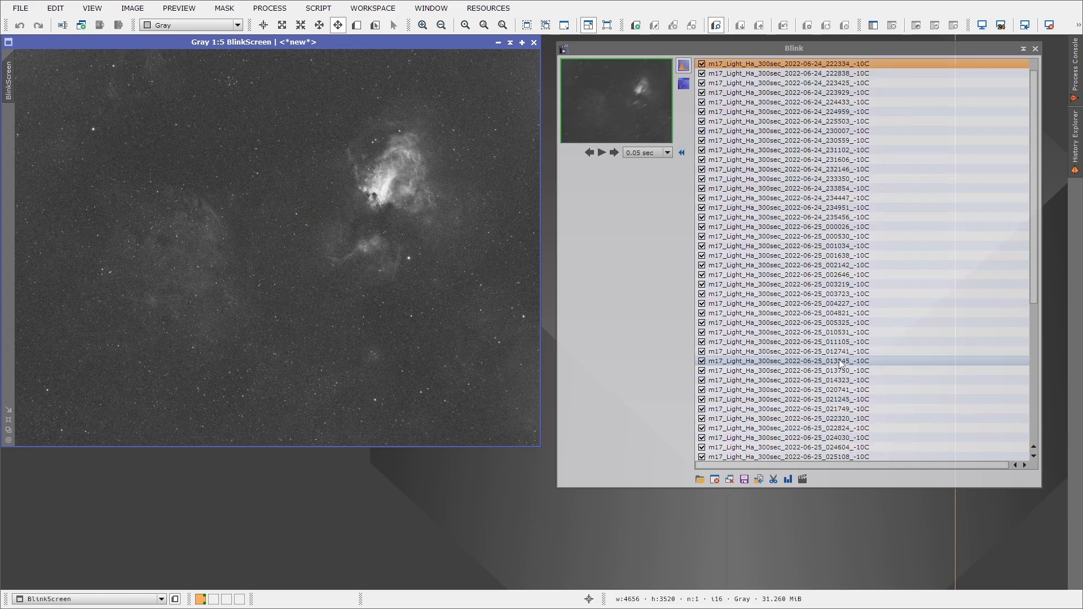
{"action": "key", "text": "Up"}
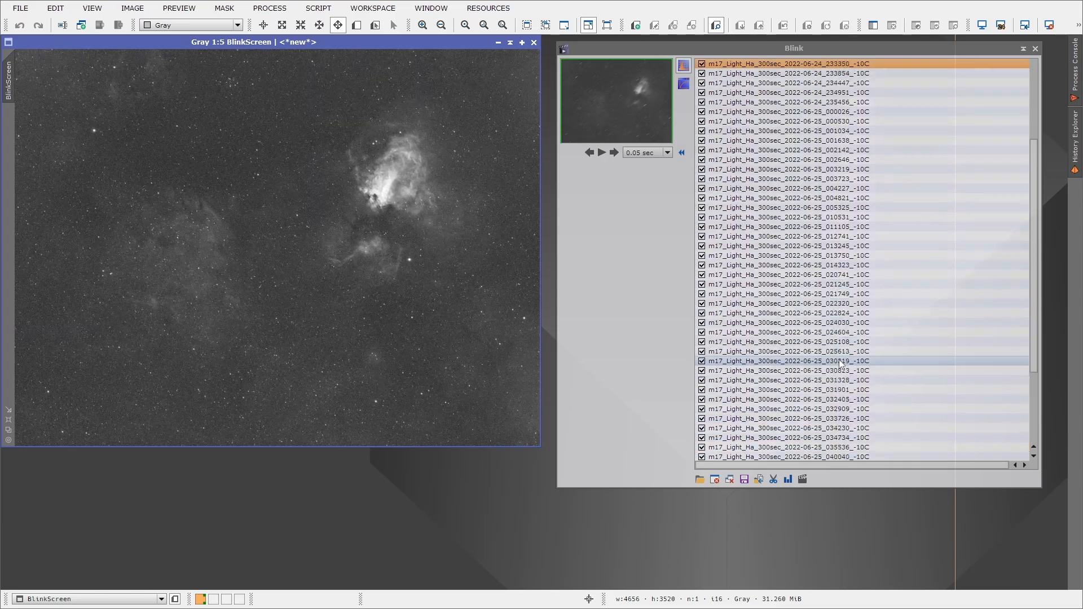
{"action": "scroll", "coordinate": [838, 360], "scroll_direction": "up", "scroll_amount": 3}
{"action": "scroll", "coordinate": [841, 360], "scroll_direction": "up", "scroll_amount": 9}
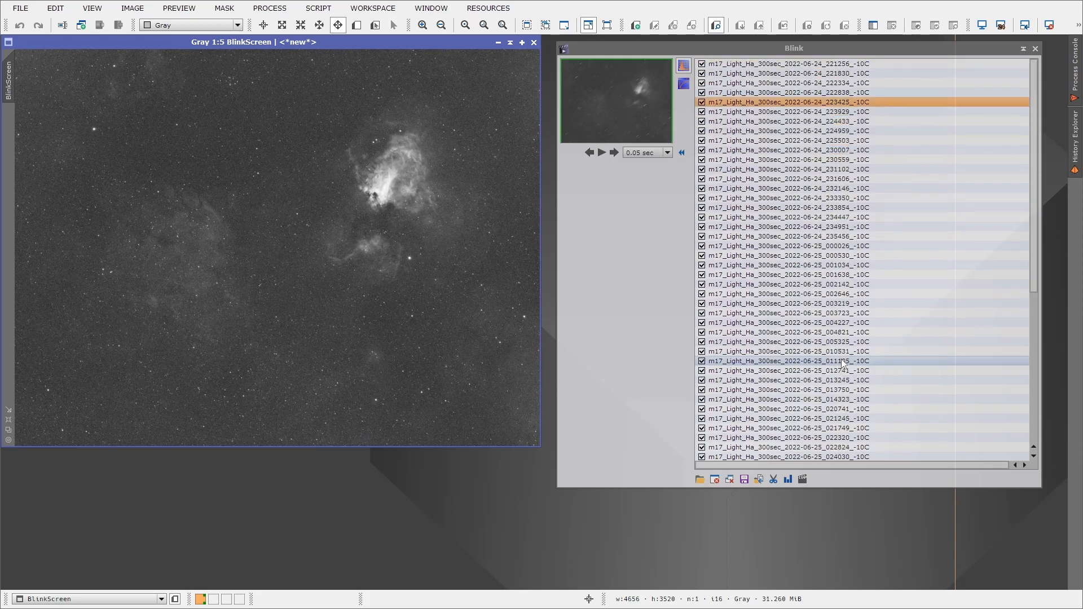
Step: Inspect the night4 frames at 1:1 for star shapes, going through the sequence from frame 221256 to beyond 035536
{"action": "left_click", "coordinate": [10, 443]}
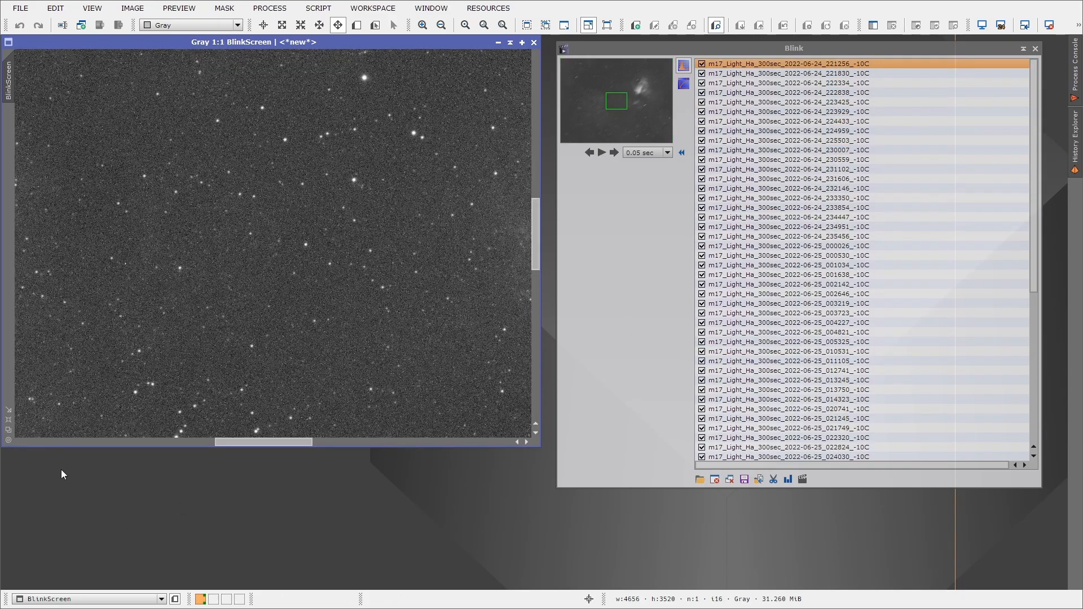
{"action": "scroll", "coordinate": [815, 237], "scroll_direction": "down", "scroll_amount": 6}
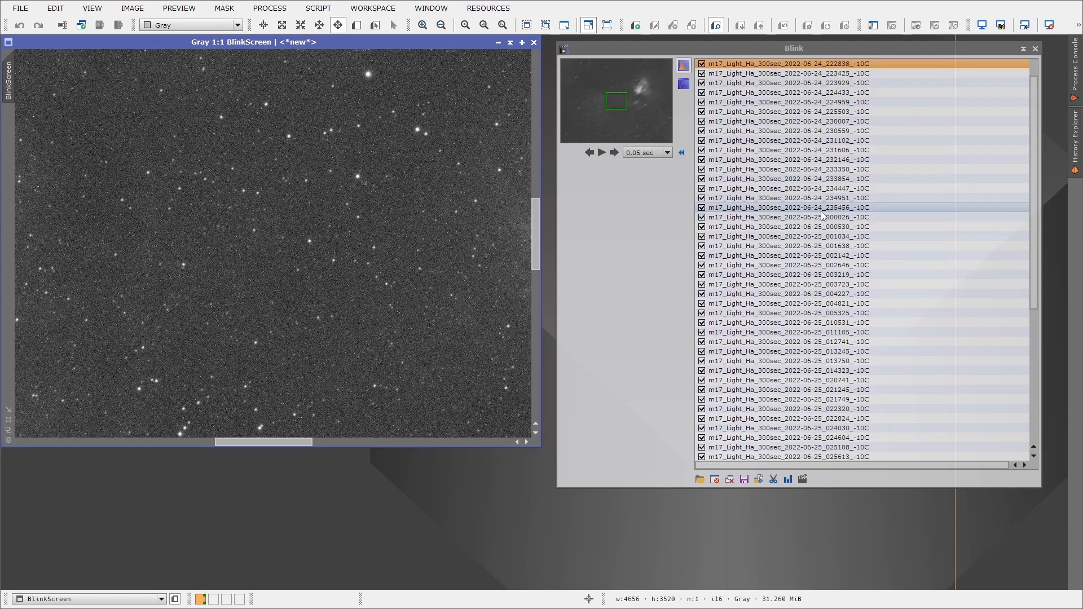
{"action": "scroll", "coordinate": [823, 201], "scroll_direction": "down", "scroll_amount": 6}
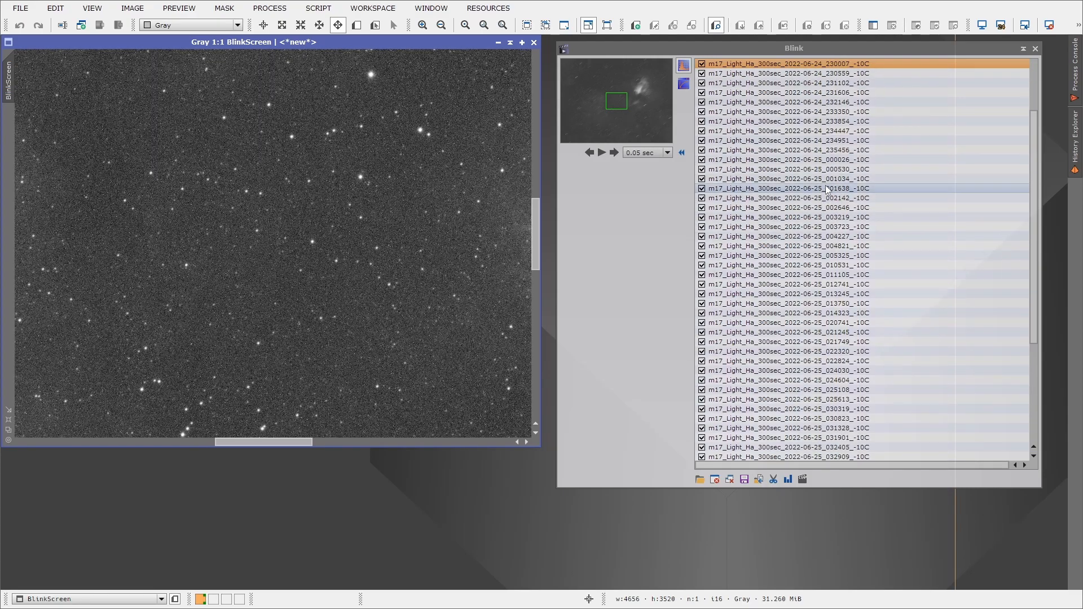
{"action": "scroll", "coordinate": [826, 188], "scroll_direction": "down", "scroll_amount": 6}
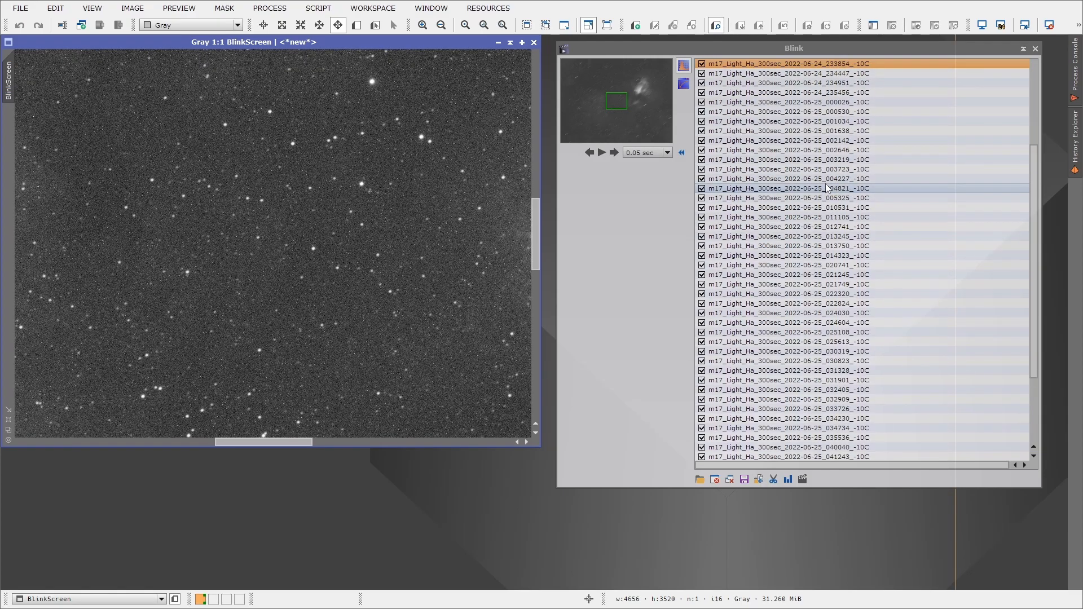
{"action": "scroll", "coordinate": [826, 187], "scroll_direction": "down", "scroll_amount": 7}
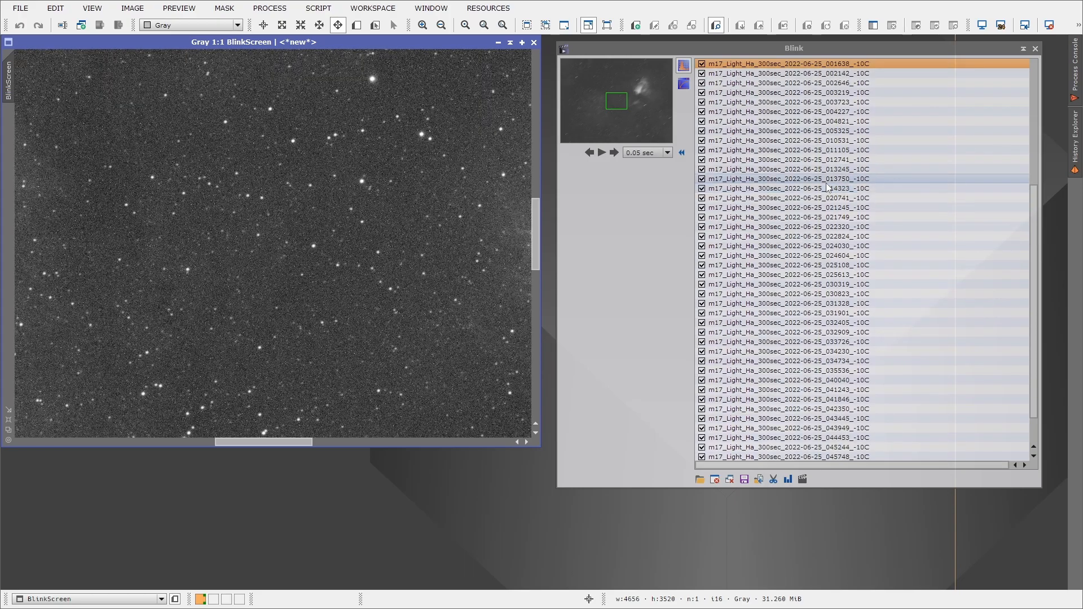
{"action": "scroll", "coordinate": [826, 188], "scroll_direction": "down", "scroll_amount": 7}
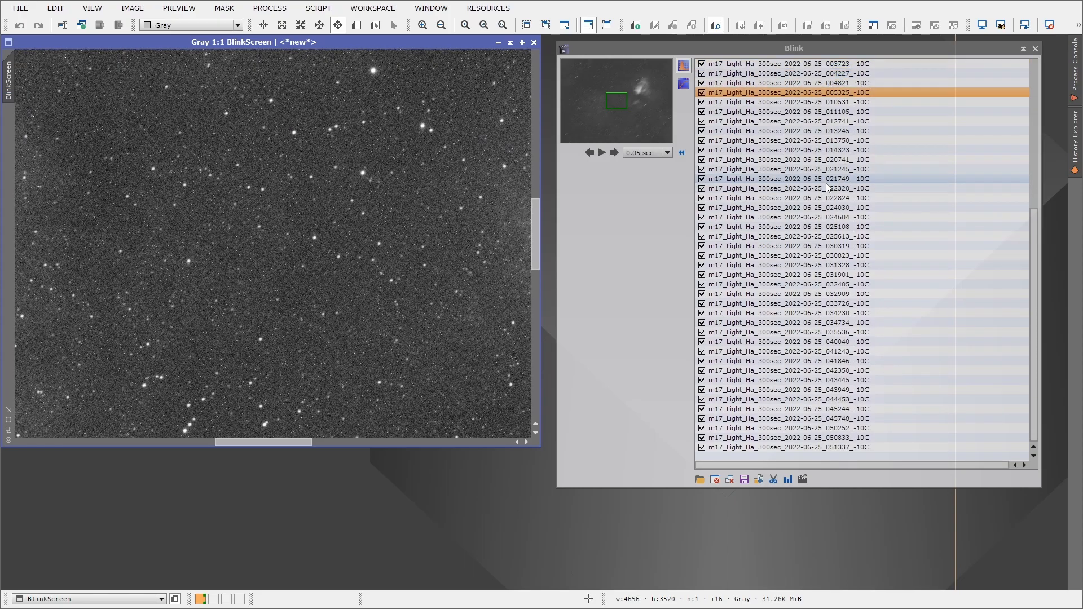
{"action": "scroll", "coordinate": [826, 188], "scroll_direction": "down", "scroll_amount": 3}
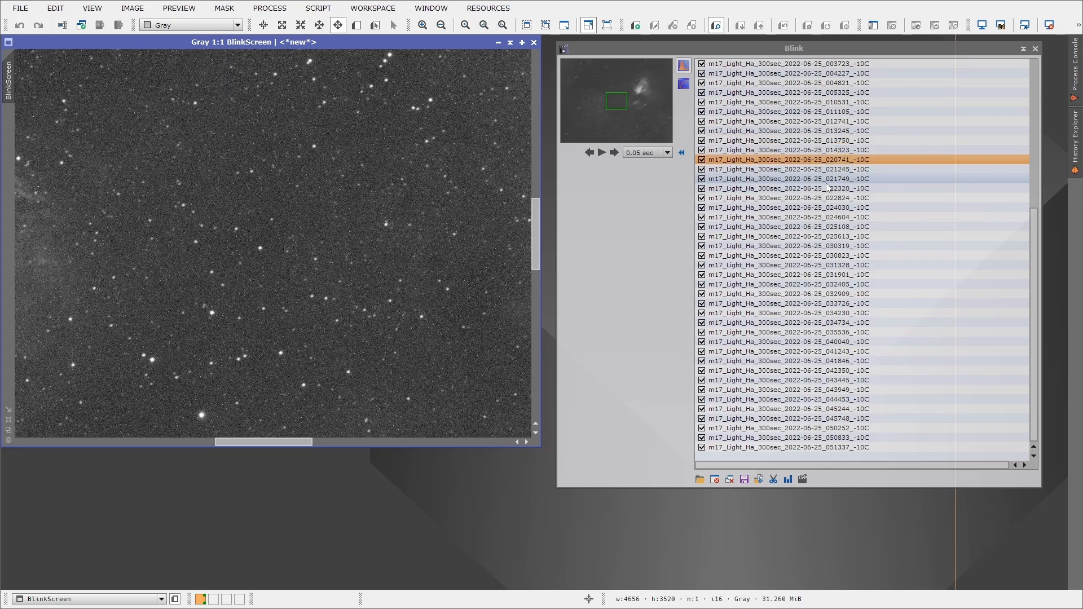
{"action": "scroll", "coordinate": [826, 188], "scroll_direction": "down", "scroll_amount": 5}
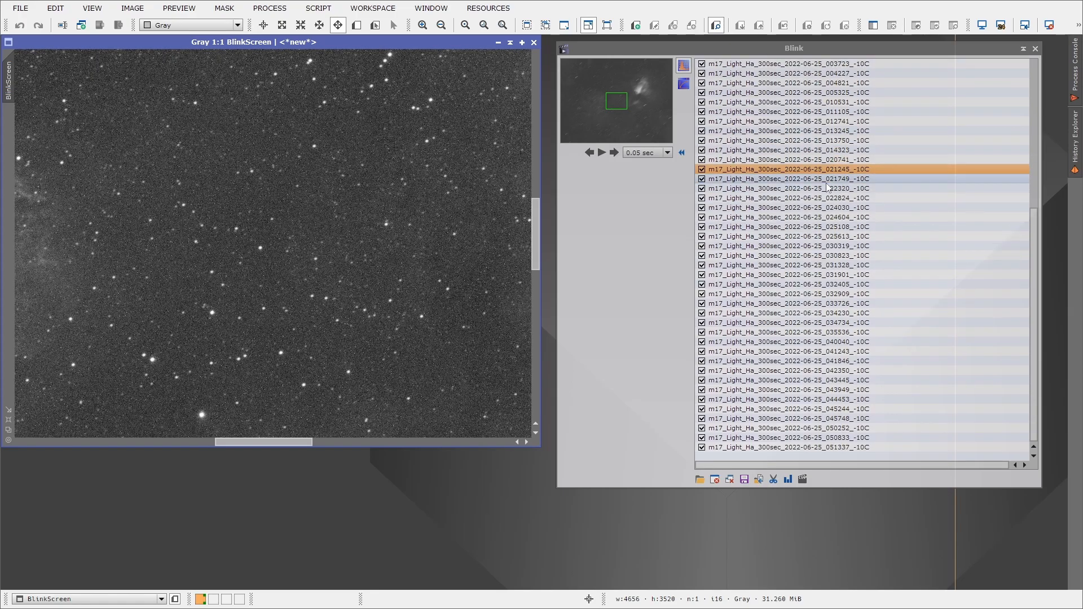
{"action": "scroll", "coordinate": [825, 188], "scroll_direction": "down", "scroll_amount": 1}
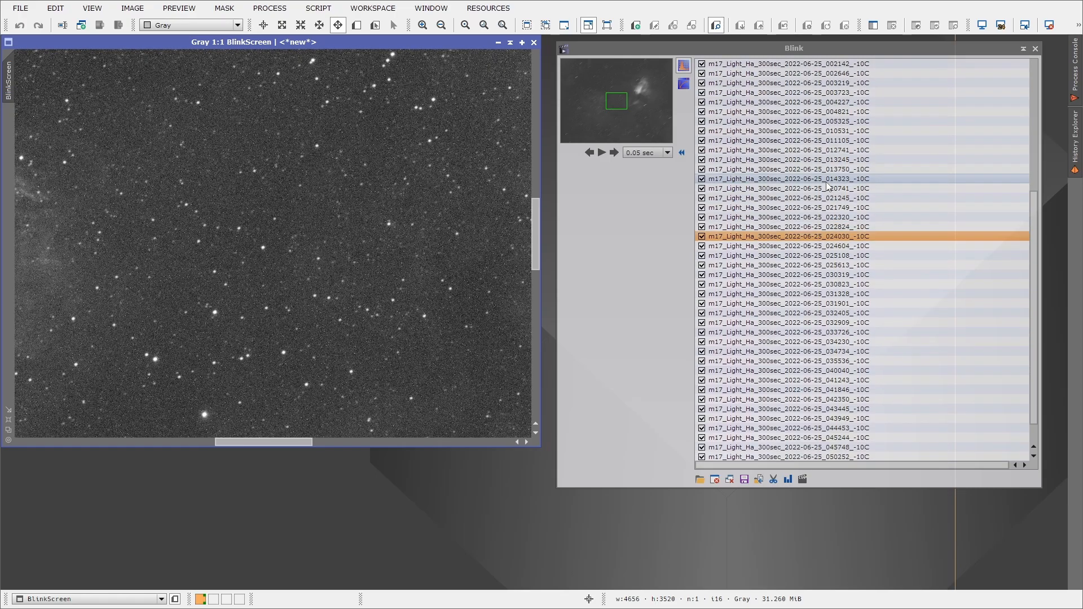
{"action": "scroll", "coordinate": [826, 186], "scroll_direction": "down", "scroll_amount": 4}
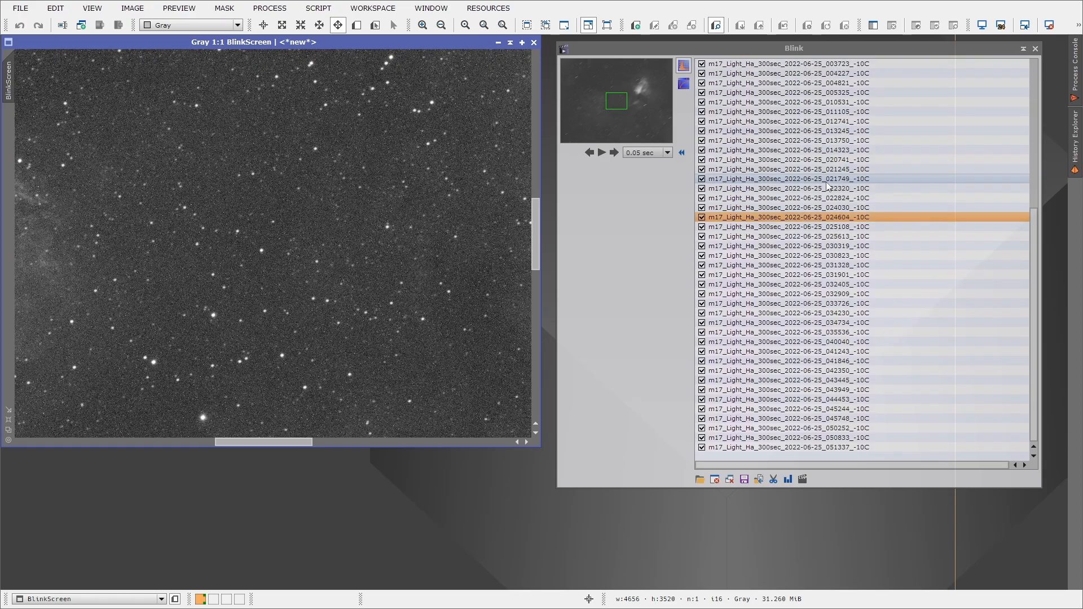
{"action": "scroll", "coordinate": [826, 186], "scroll_direction": "down", "scroll_amount": 6}
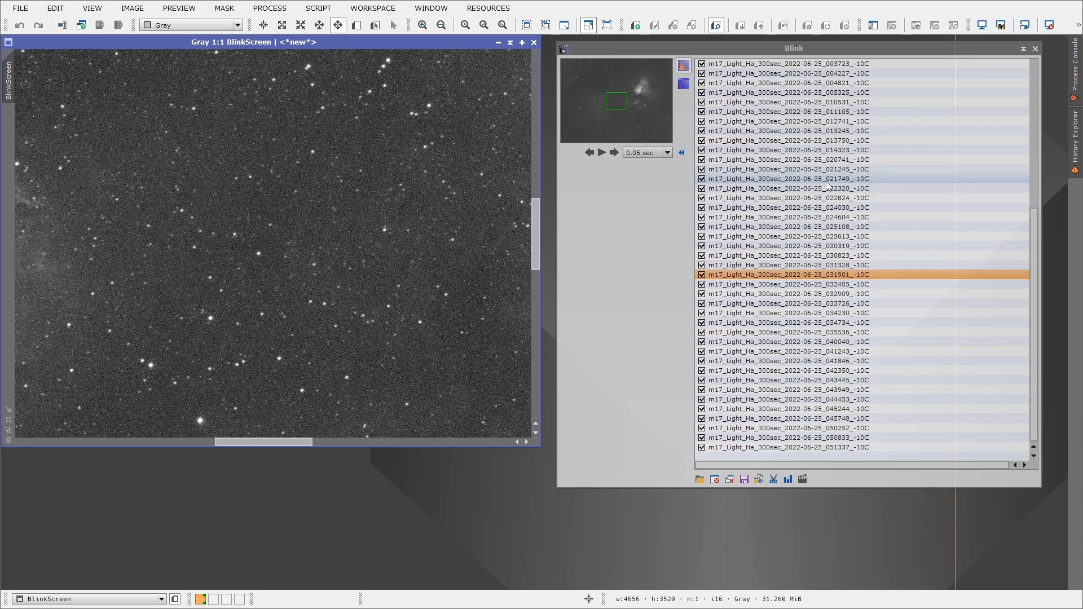
{"action": "scroll", "coordinate": [825, 186], "scroll_direction": "down", "scroll_amount": 6}
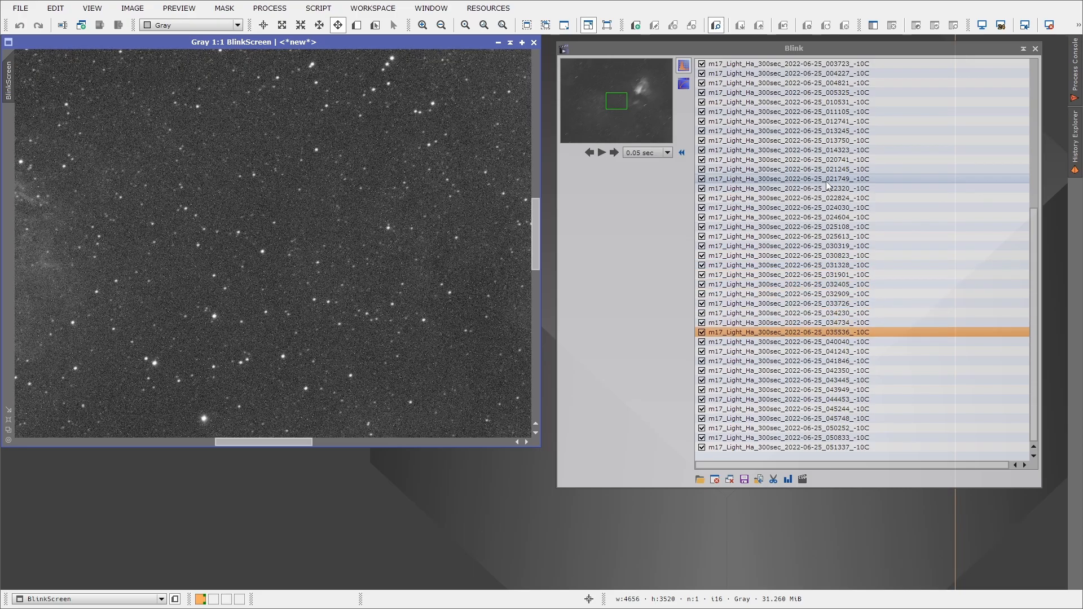
Step: Move frame 041846 into the night4 bad folder and close it in Blink
{"action": "scroll", "coordinate": [827, 186], "scroll_direction": "up", "scroll_amount": 3}
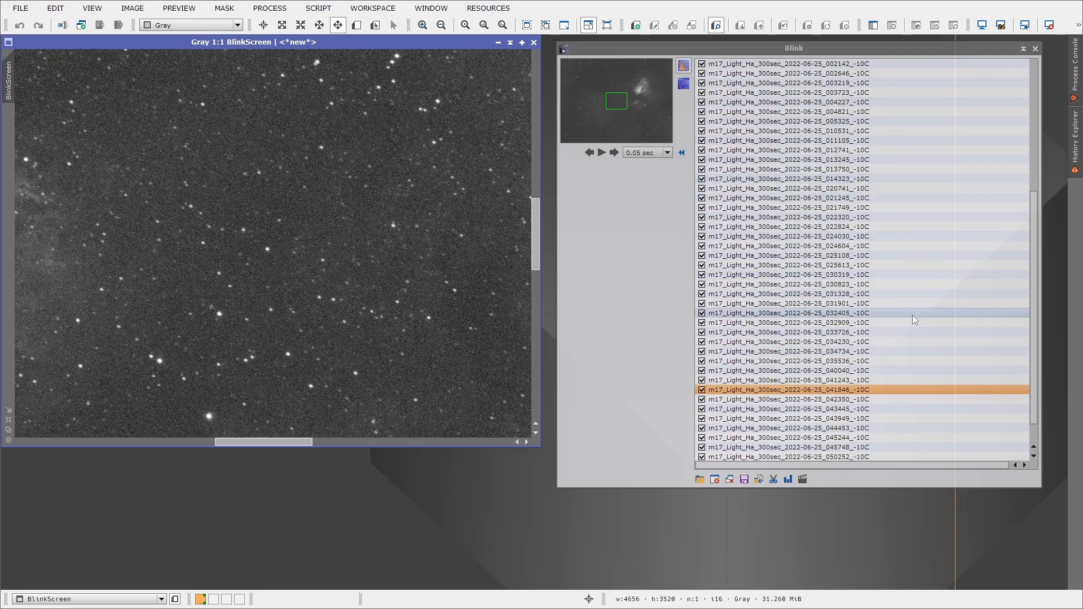
{"action": "left_click", "coordinate": [757, 480]}
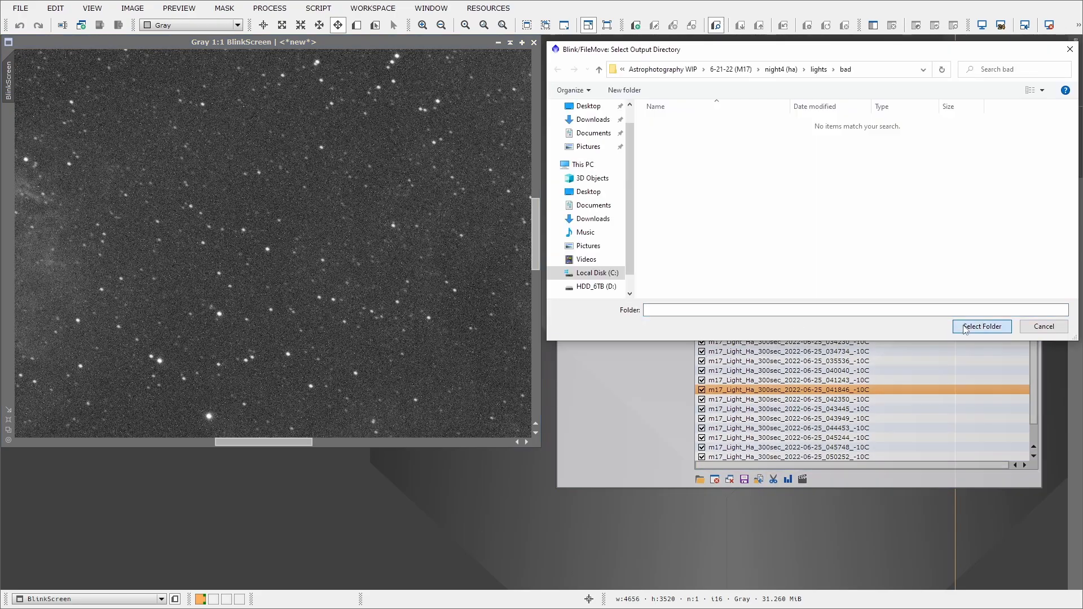
{"action": "left_click", "coordinate": [982, 327]}
Step: Check the last night4 frames at 1:1, one by one, up to the final frame 051337
{"action": "key", "text": "Down"}
{"action": "key", "text": "Down"}
{"action": "key", "text": "Down"}
{"action": "key", "text": "Down"}
{"action": "key", "text": "Down"}
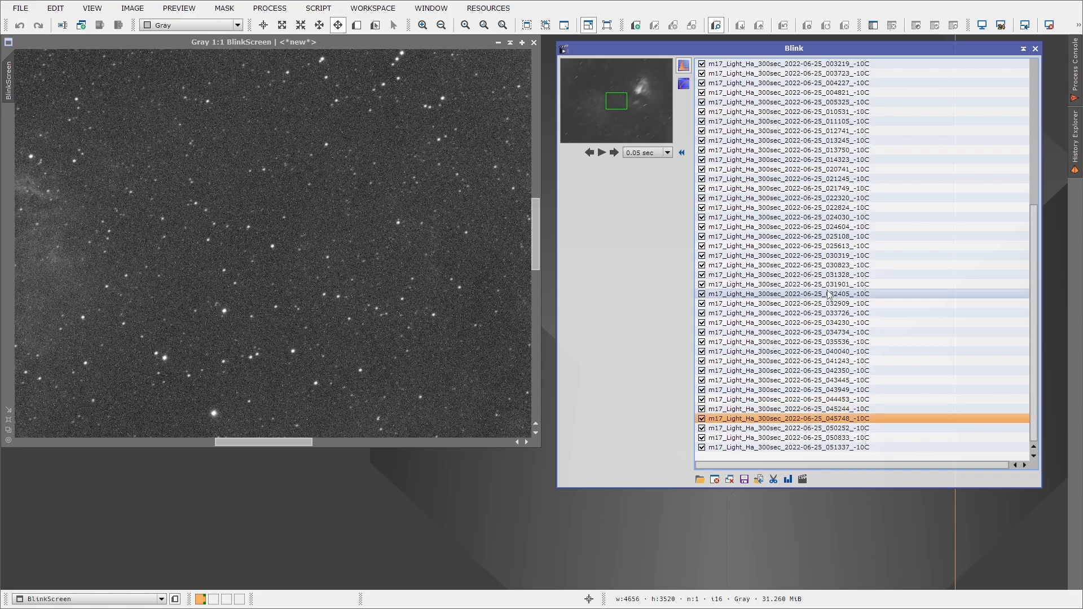
{"action": "key", "text": "Down"}
{"action": "key", "text": "Down"}
{"action": "key", "text": "Down"}
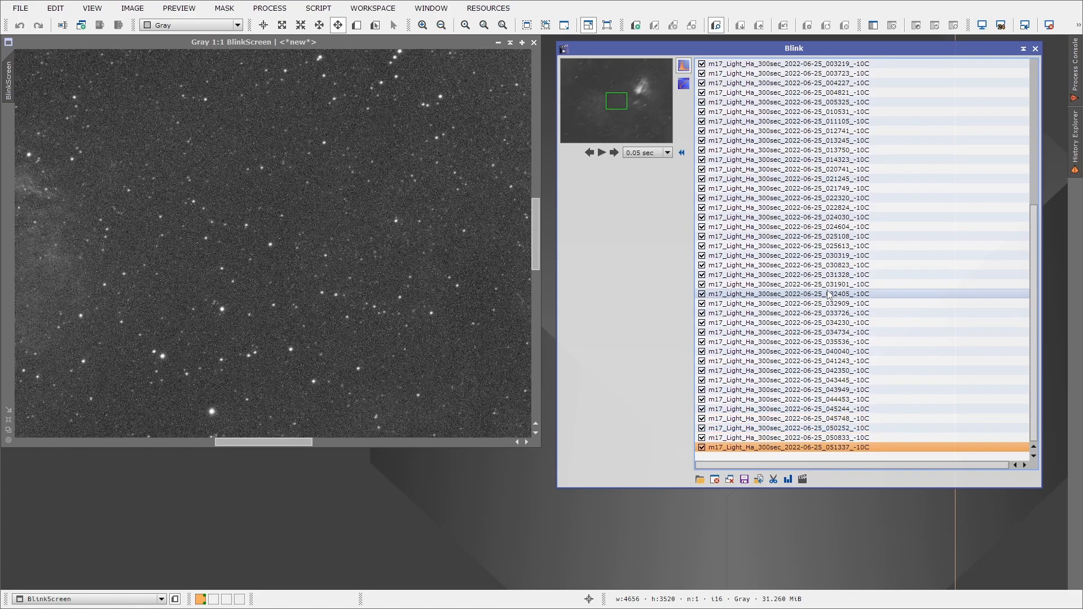
Step: Review the remaining night4 frames from the beginning of the sequence at 1:6 as a final whole-image check
{"action": "key", "text": "Home"}
{"action": "key", "text": "Down"}
{"action": "key", "text": "Down"}
{"action": "key", "text": "Down"}
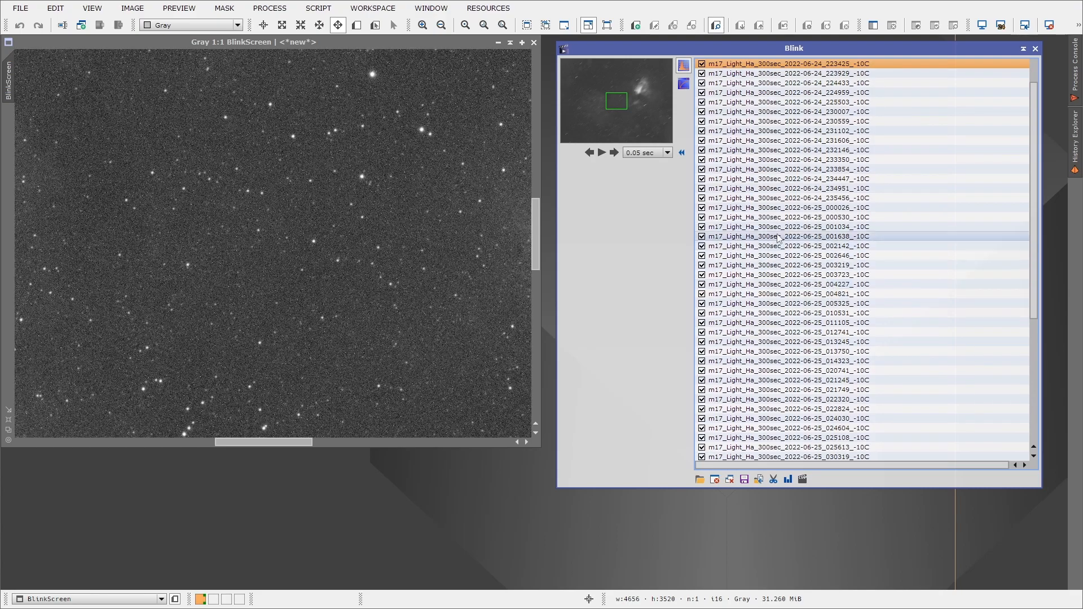
{"action": "scroll", "coordinate": [455, 248], "scroll_direction": "down", "scroll_amount": 5}
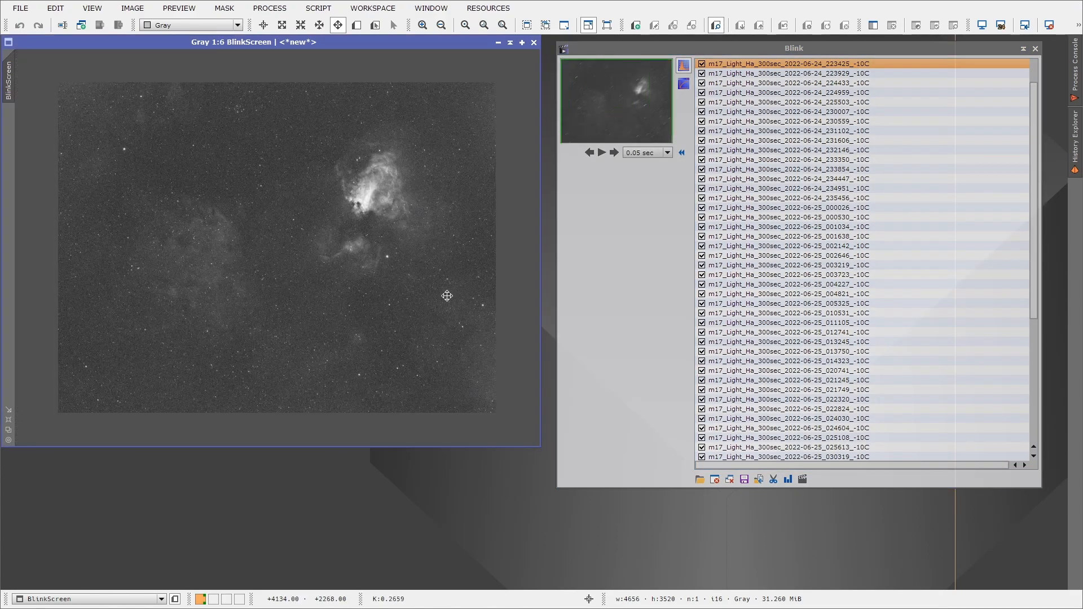
{"action": "key", "text": "Down"}
{"action": "key", "text": "Down"}
{"action": "key", "text": "Down"}
{"action": "key", "text": "Down"}
{"action": "key", "text": "Down"}
{"action": "key", "text": "Down"}
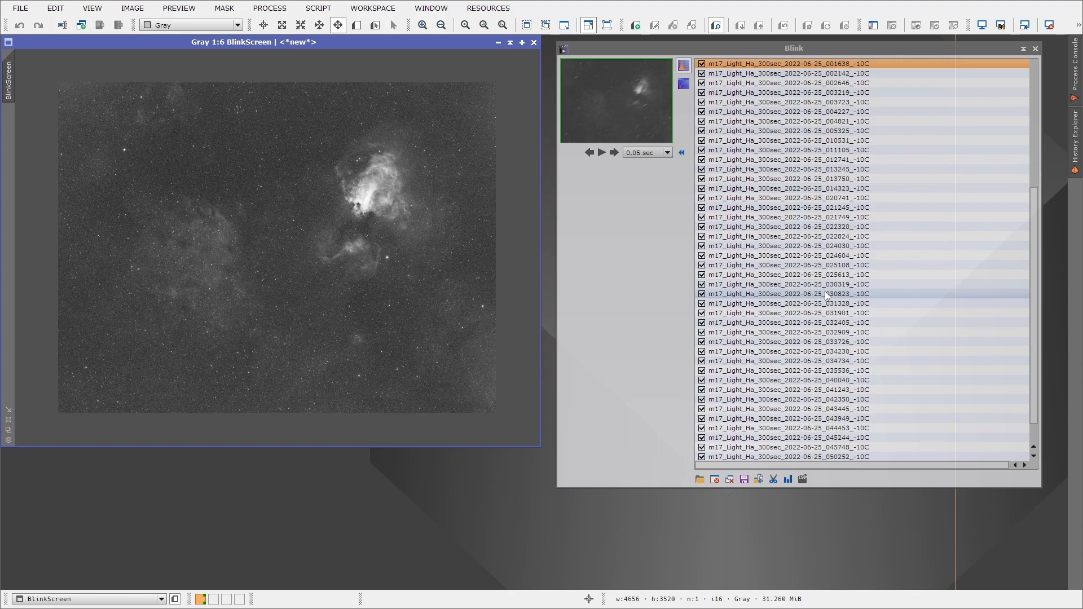
{"action": "key", "text": "Down"}
{"action": "key", "text": "Down"}
{"action": "key", "text": "Down"}
{"action": "key", "text": "Down"}
{"action": "key", "text": "Down"}
{"action": "key", "text": "Down"}
{"action": "key", "text": "Down"}
{"action": "key", "text": "Down"}
{"action": "key", "text": "Down"}
{"action": "key", "text": "Down"}
{"action": "key", "text": "Down"}
{"action": "key", "text": "Down"}
{"action": "key", "text": "Down"}
{"action": "key", "text": "Down"}
{"action": "key", "text": "Down"}
{"action": "key", "text": "Down"}
{"action": "key", "text": "Down"}
{"action": "key", "text": "Down"}
{"action": "scroll", "coordinate": [794, 305], "scroll_direction": "up", "scroll_amount": 9}
{"action": "left_click", "coordinate": [794, 305]}
{"action": "key", "text": "Down"}
{"action": "key", "text": "Down"}
{"action": "key", "text": "Down"}
{"action": "key", "text": "Down"}
{"action": "key", "text": "Down"}
{"action": "key", "text": "Up"}
{"action": "key", "text": "Up"}
{"action": "key", "text": "Up"}
{"action": "key", "text": "Up"}
{"action": "key", "text": "Up"}
{"action": "key", "text": "Up"}
{"action": "key", "text": "Up"}
{"action": "key", "text": "Up"}
{"action": "key", "text": "Up"}
{"action": "key", "text": "Up"}
{"action": "left_click", "coordinate": [835, 278]}
{"action": "scroll", "coordinate": [835, 279], "scroll_direction": "down", "scroll_amount": 2}
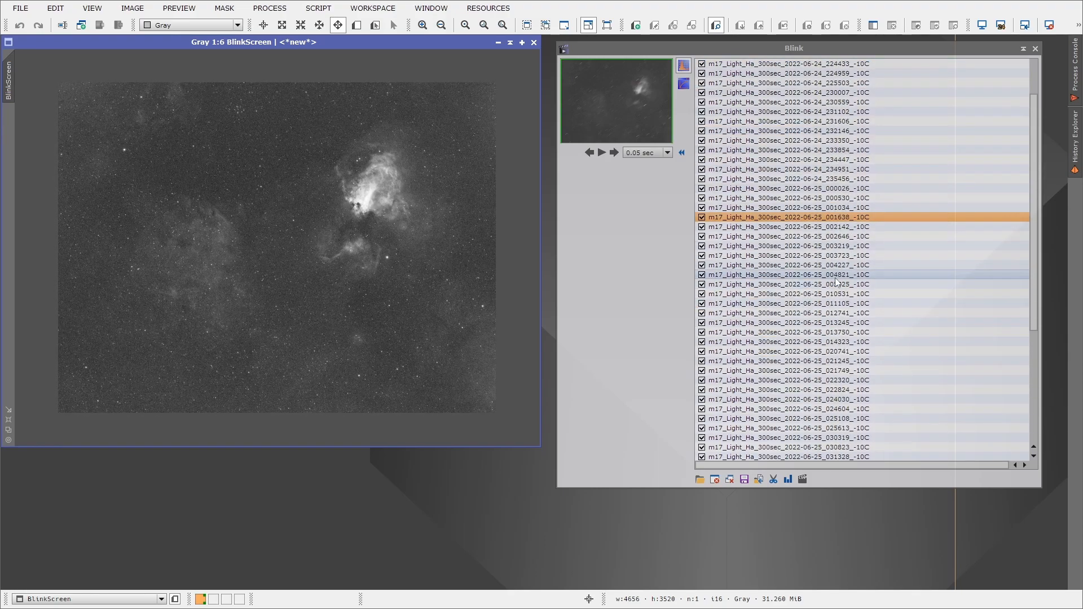
Step: Close all night4 frames in Blink and load every Ha flat frame from the night2 (ha) flat folder
{"action": "left_click", "coordinate": [730, 479]}
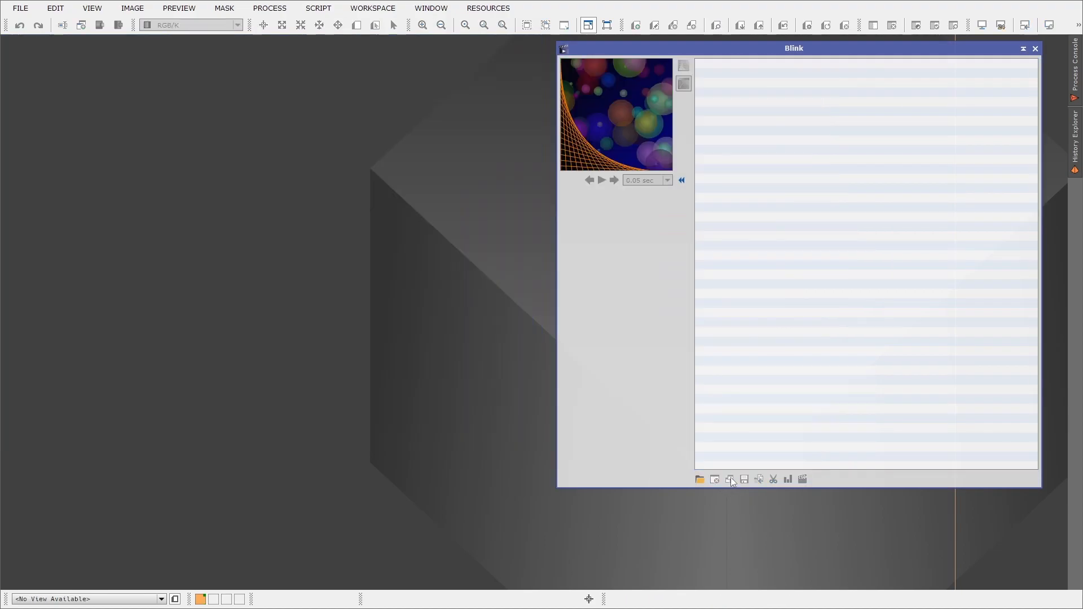
{"action": "left_click", "coordinate": [700, 480]}
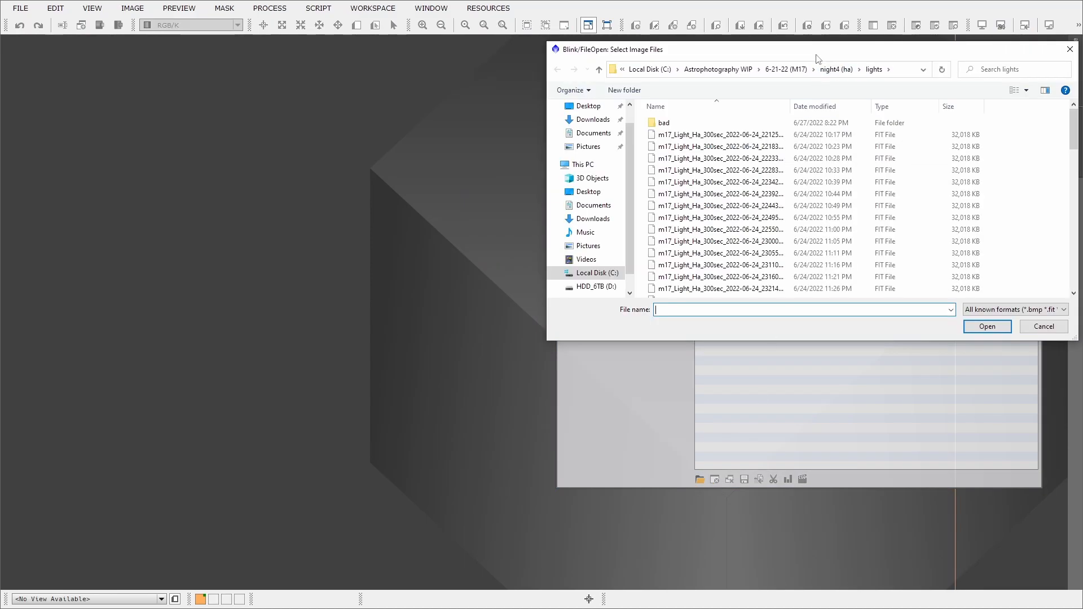
{"action": "left_click_drag", "start_coordinate": [817, 59], "coordinate": [513, 82]}
{"action": "left_click", "coordinate": [486, 99]}
{"action": "double_click", "coordinate": [389, 174]}
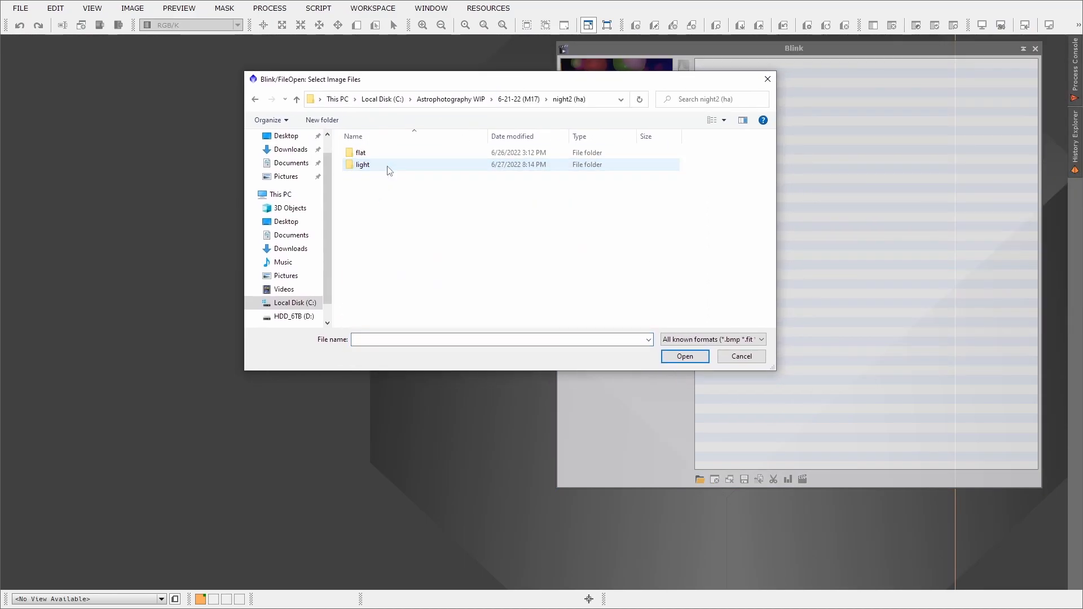
{"action": "double_click", "coordinate": [388, 152]}
{"action": "left_click", "coordinate": [389, 154]}
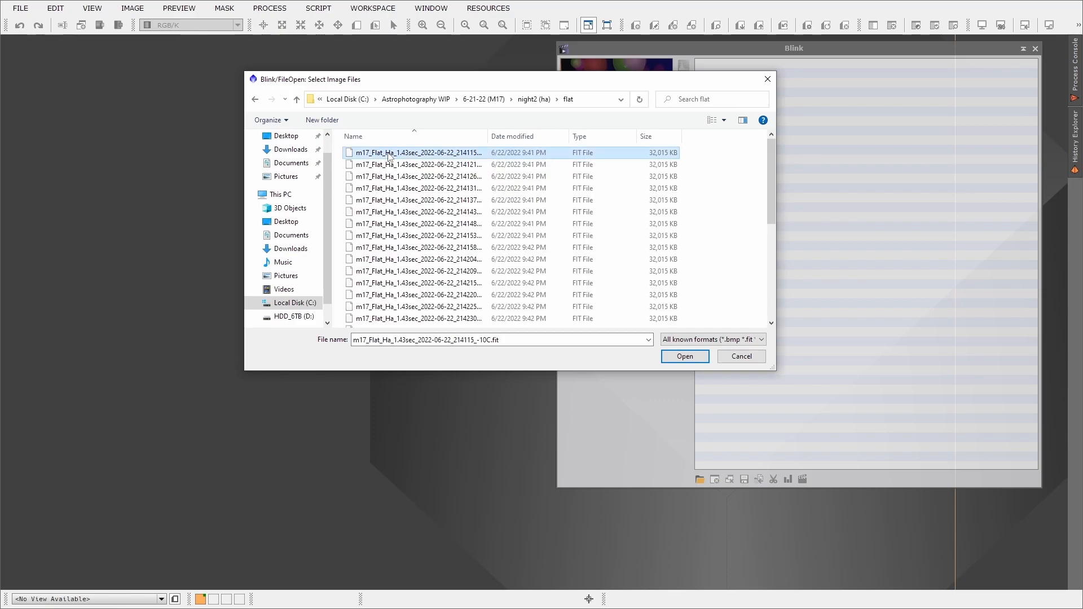
{"action": "key", "text": "ctrl+a"}
{"action": "left_click", "coordinate": [684, 356]}
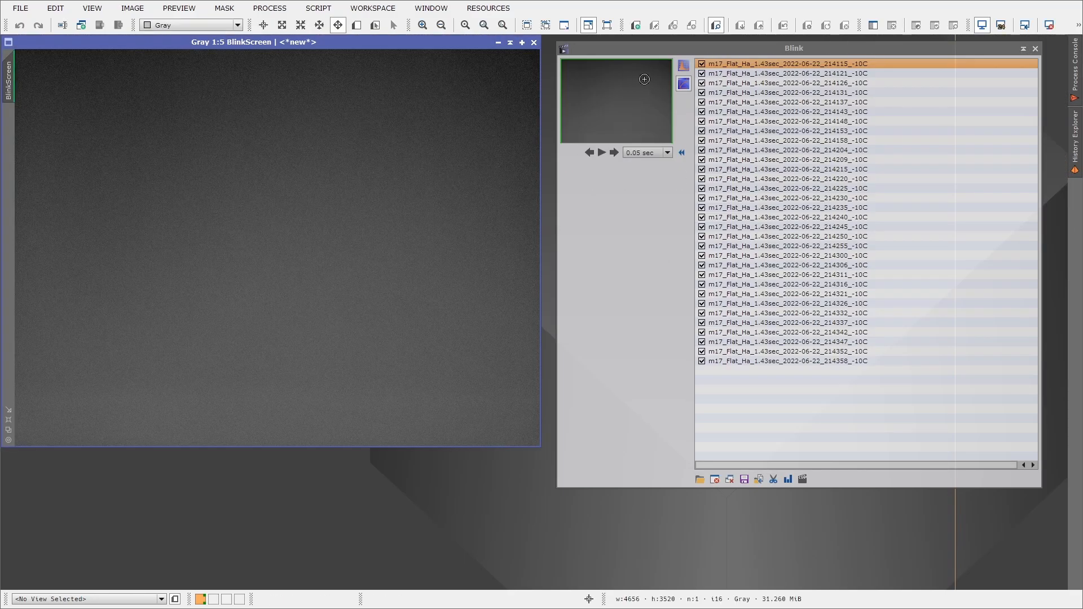
Step: Apply the automatic stretch to the night2 flats and step through the first frames to compare them
{"action": "left_click", "coordinate": [683, 66]}
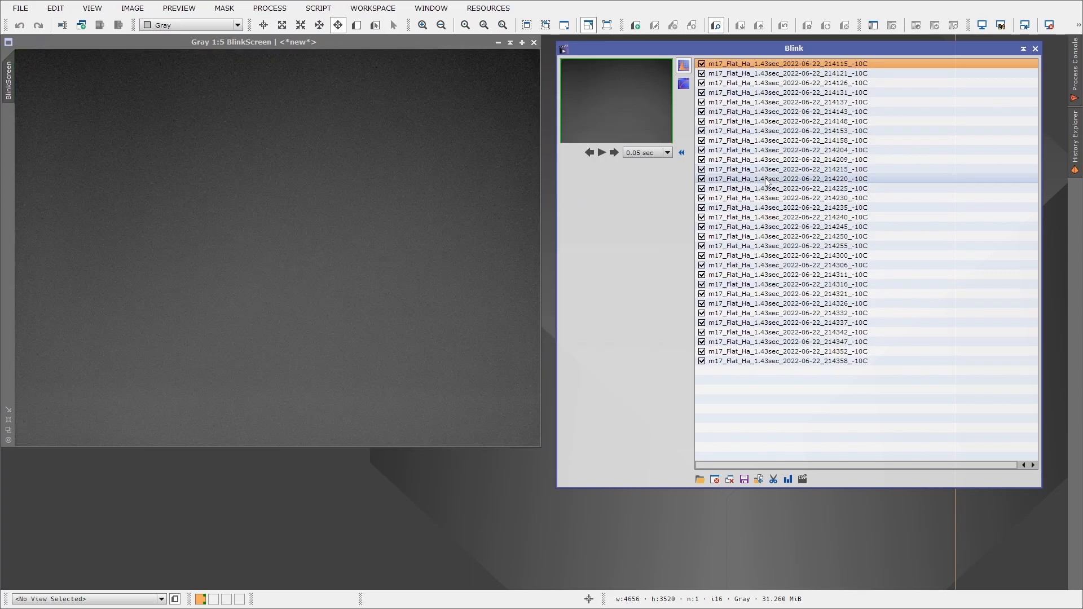
{"action": "key", "text": "Down"}
{"action": "key", "text": "Down"}
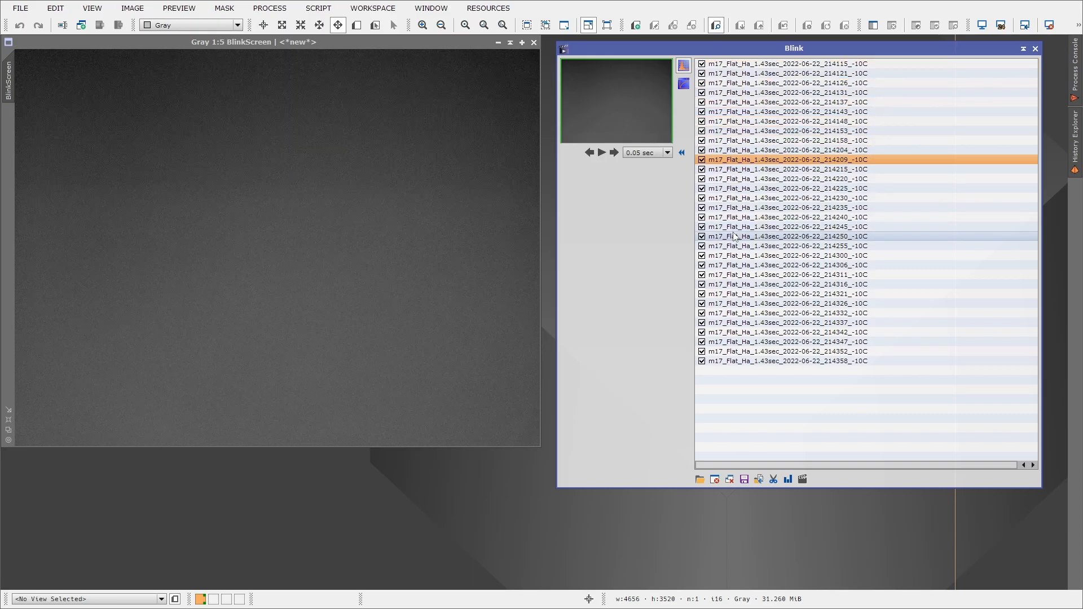
Step: Set the Blink animation delay to 0.00 sec, play the night2 flats sequence and pause it
{"action": "left_click", "coordinate": [647, 153]}
{"action": "left_click", "coordinate": [626, 162]}
{"action": "left_click", "coordinate": [601, 153]}
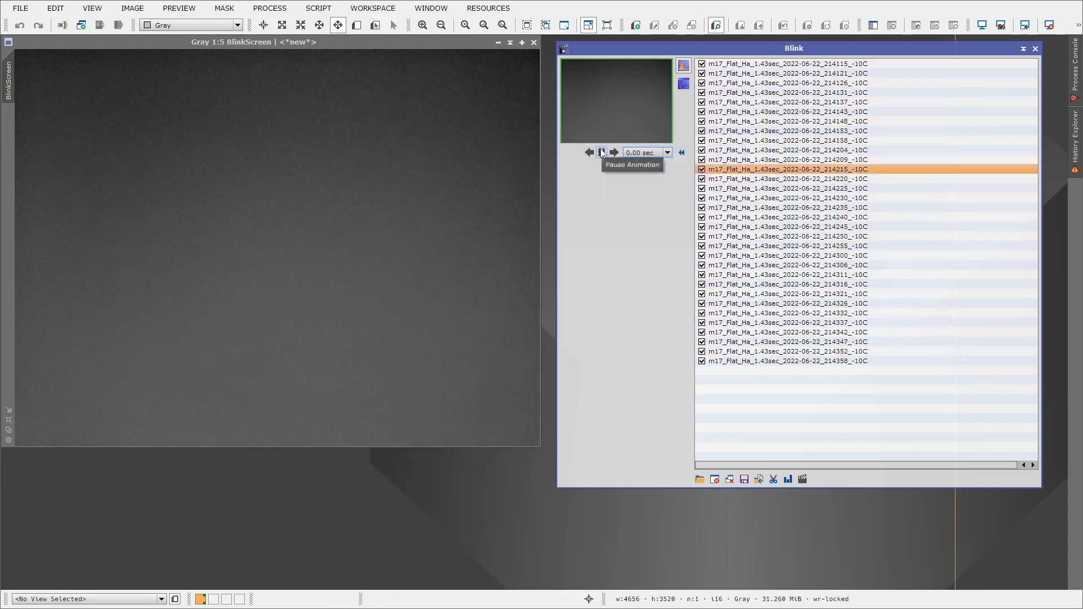
{"action": "left_click", "coordinate": [602, 152]}
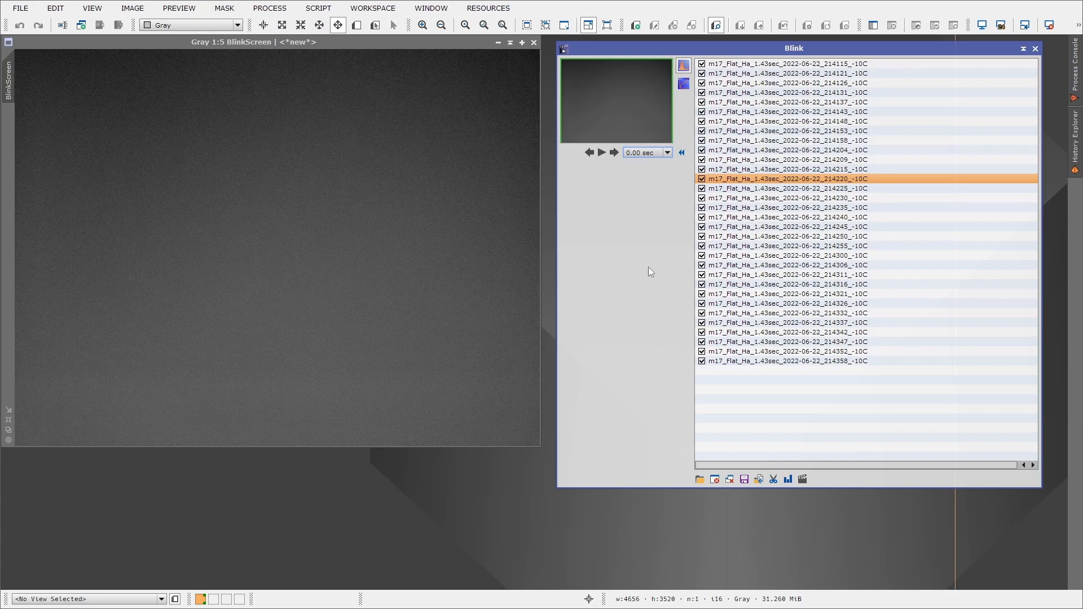
Step: Close all night2 flat frames in Blink and browse for image files up to the 6-21-22 (M17) folder
{"action": "left_click", "coordinate": [731, 479]}
{"action": "left_click", "coordinate": [699, 479]}
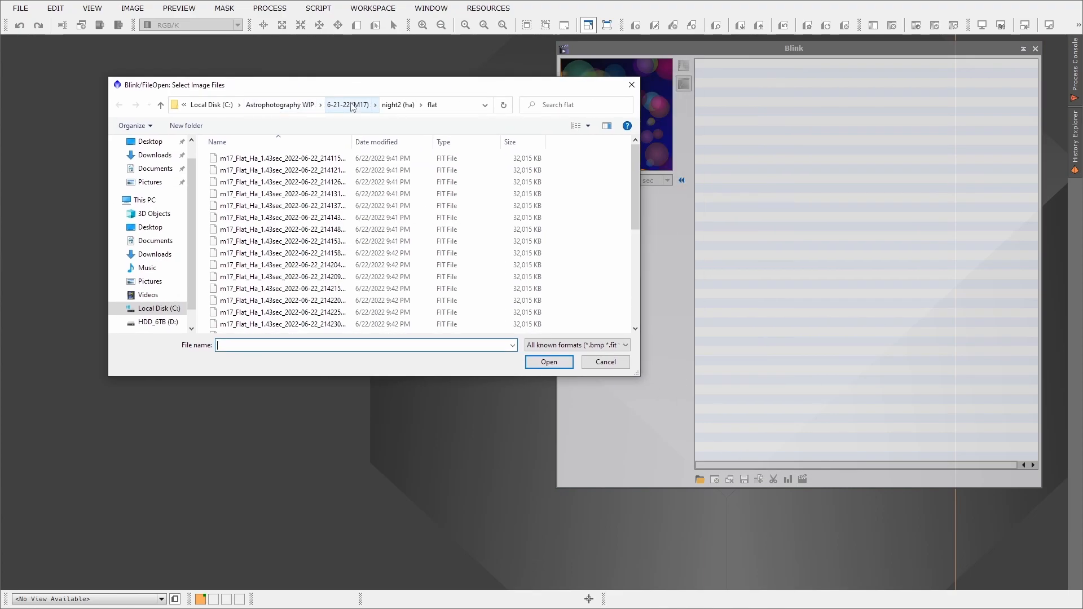
{"action": "left_click", "coordinate": [276, 109]}
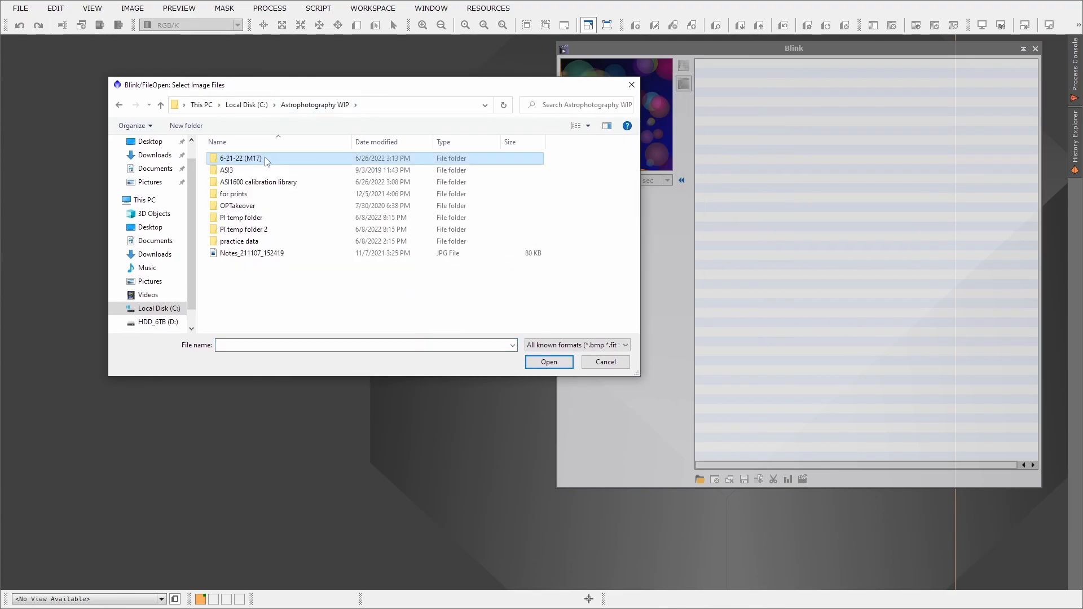
{"action": "double_click", "coordinate": [263, 159]}
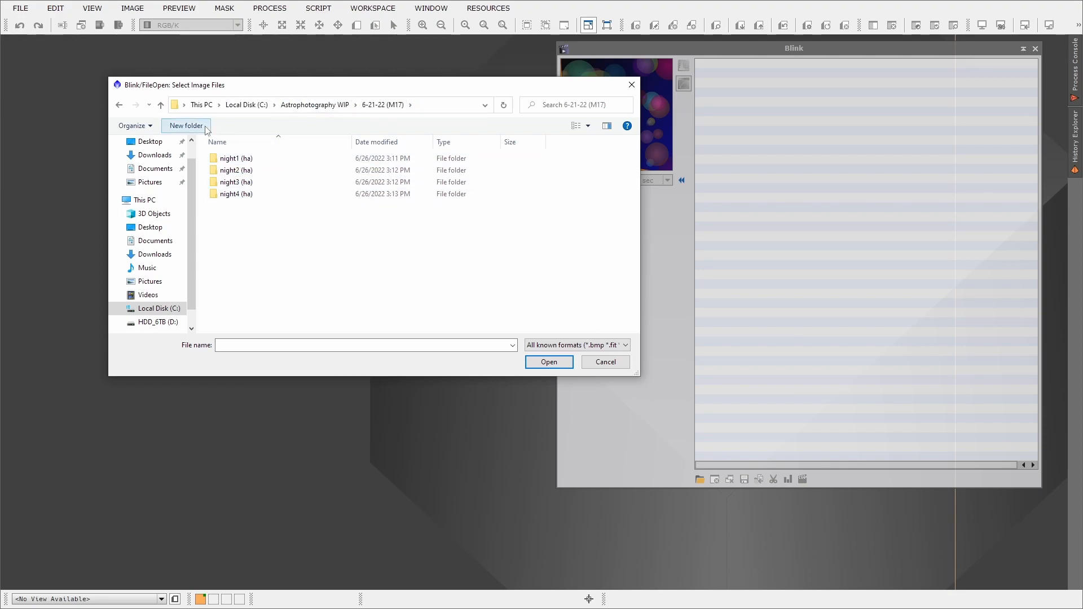
Step: Create three new folders named calibrate, register and integrate inside the 6-21-22 (M17) folder
{"action": "left_click", "coordinate": [185, 126]}
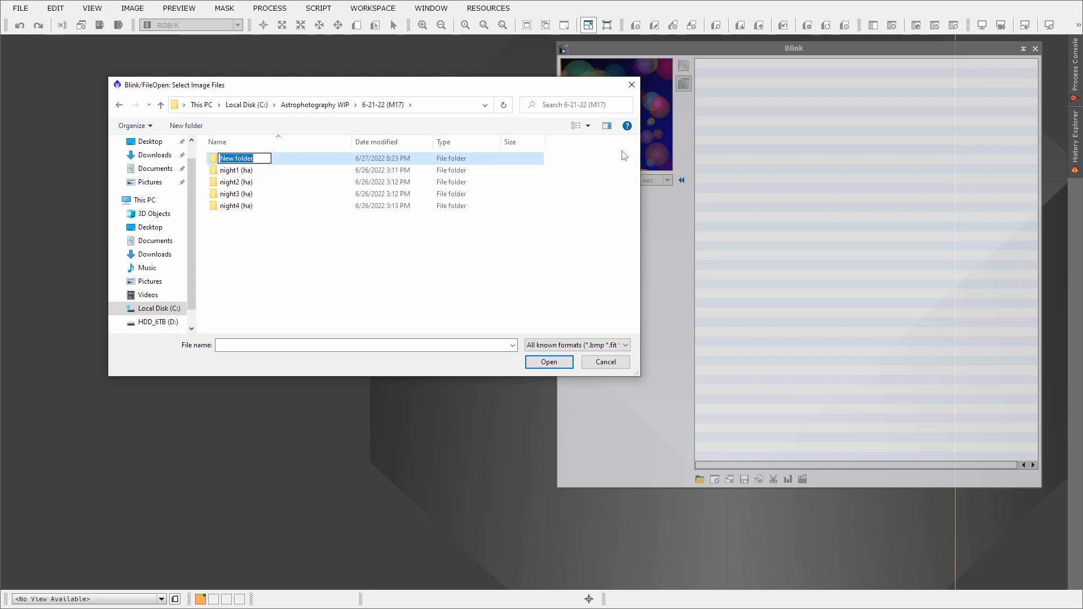
{"action": "type", "text": "calibrate"}
{"action": "left_click", "coordinate": [187, 125]}
{"action": "type", "text": "re"}
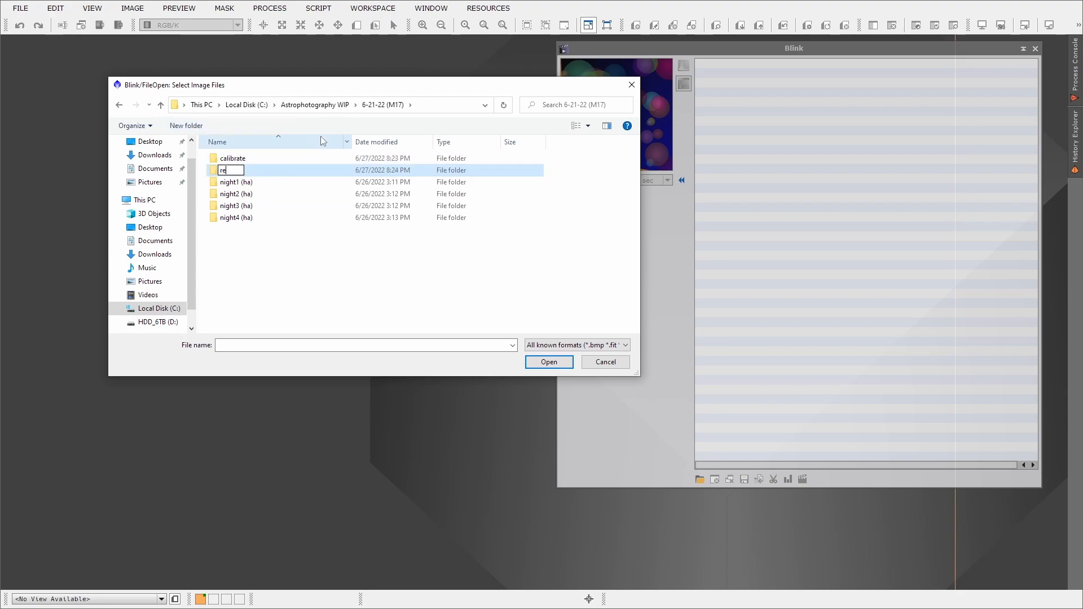
{"action": "type", "text": "gister"}
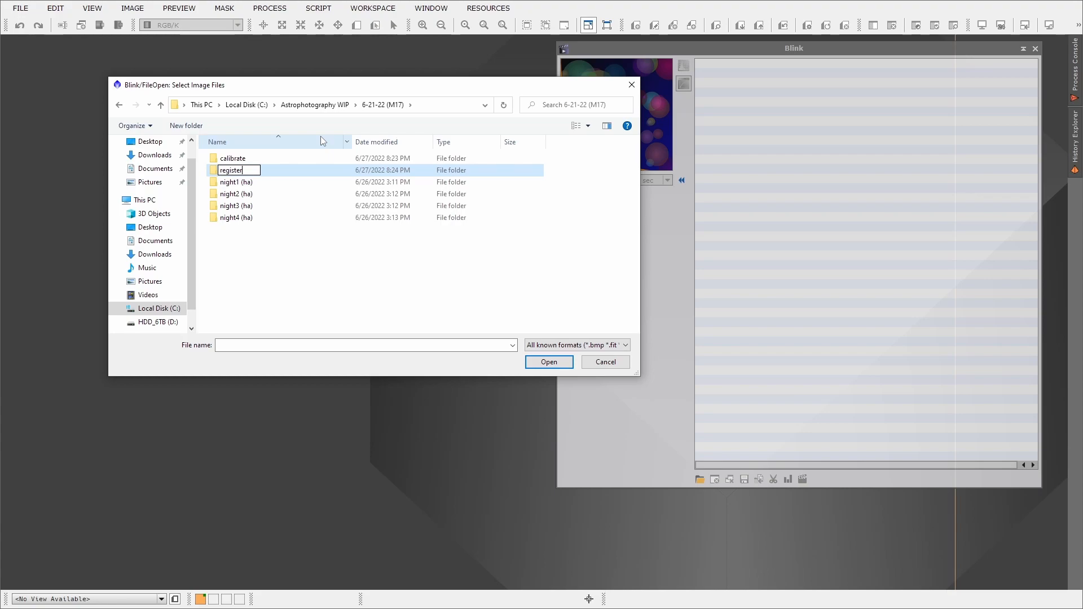
{"action": "left_click", "coordinate": [186, 125]}
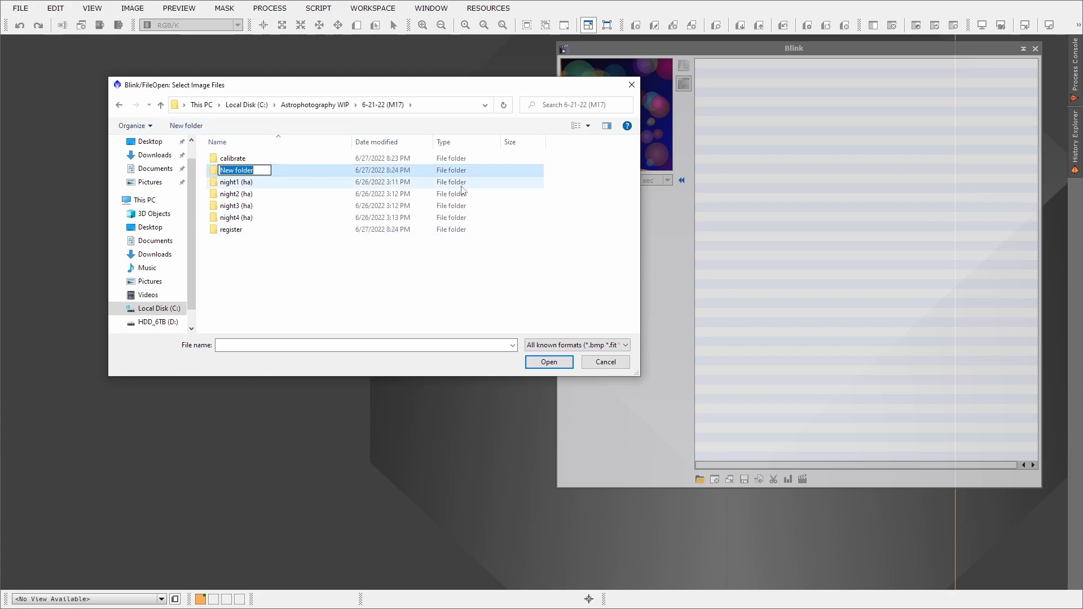
{"action": "type", "text": "integrate"}
{"action": "left_click", "coordinate": [343, 286]}
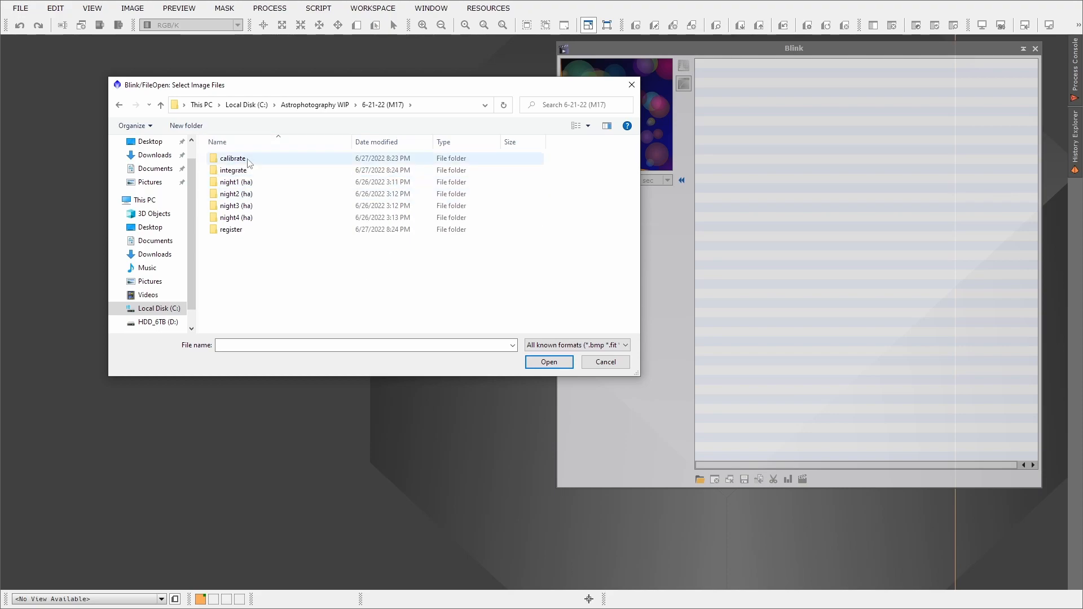
{"action": "right_click", "coordinate": [277, 182]}
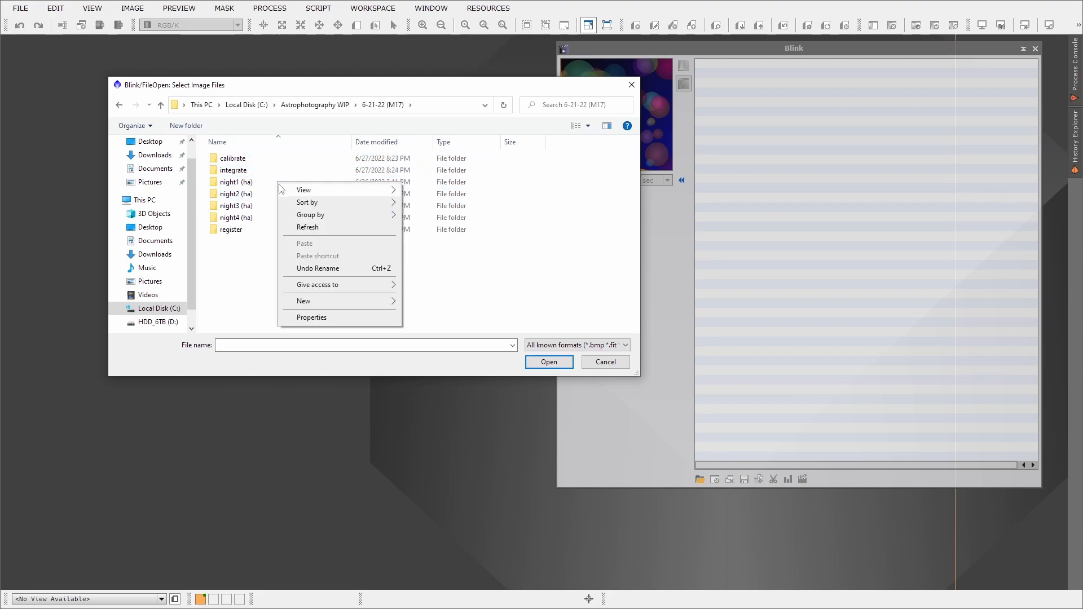
{"action": "left_click", "coordinate": [241, 269]}
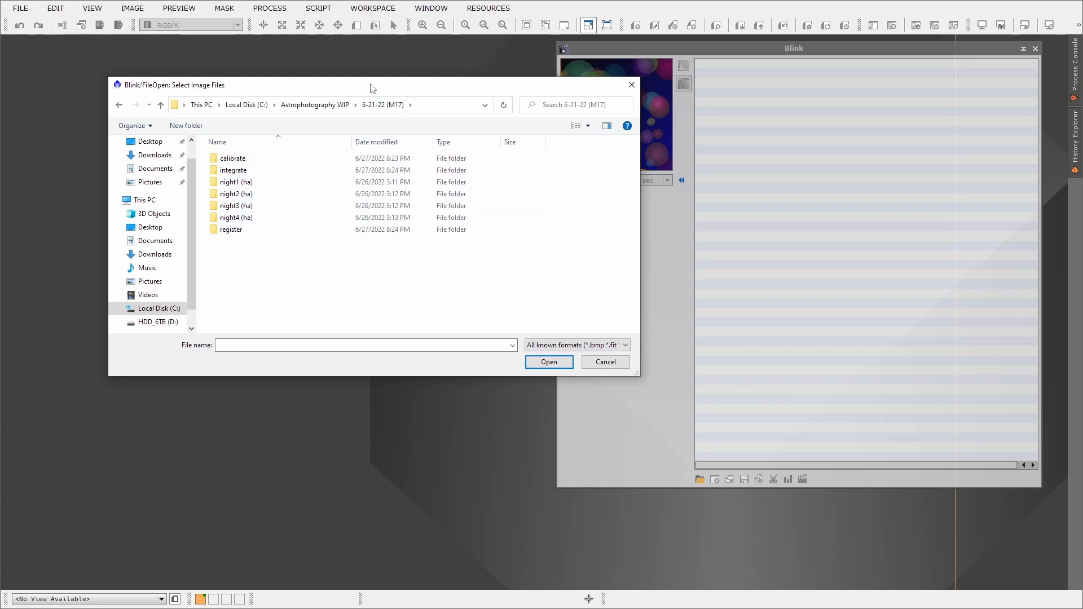
{"action": "left_click_drag", "start_coordinate": [372, 86], "coordinate": [339, 81]}
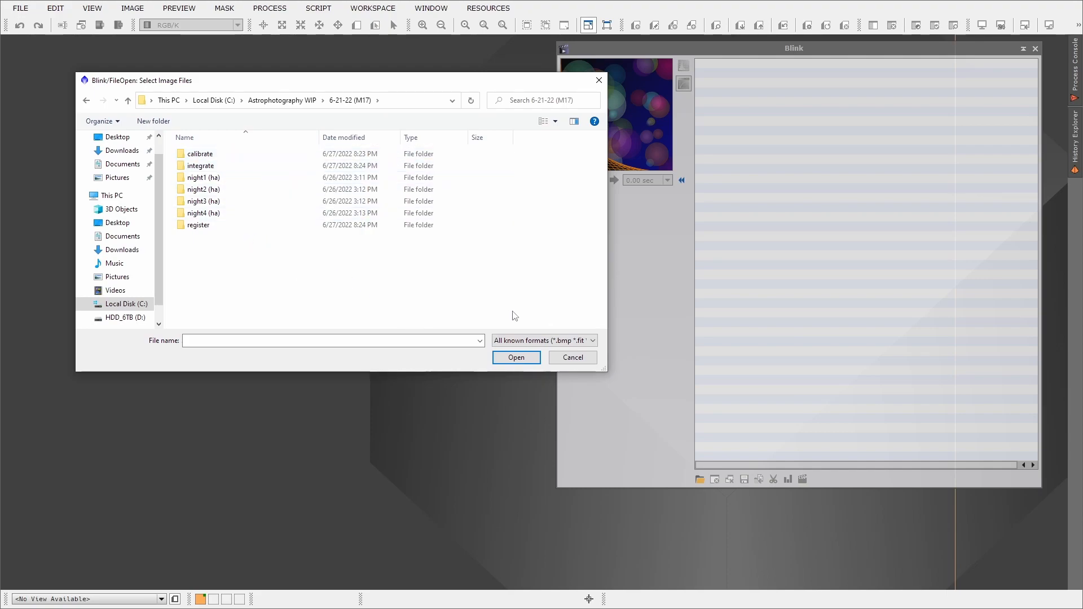
{"action": "left_click_drag", "start_coordinate": [349, 83], "coordinate": [338, 79]}
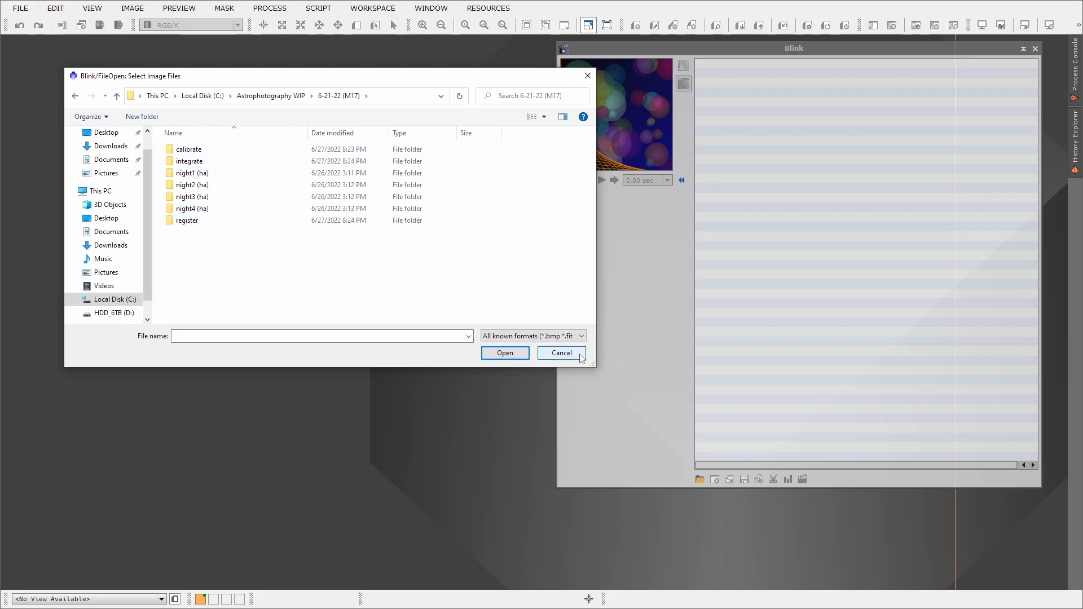
Step: Look into the 200 gain, -10 folder of the ASI1600 calibration library and dismiss the file selection
{"action": "left_click", "coordinate": [276, 96]}
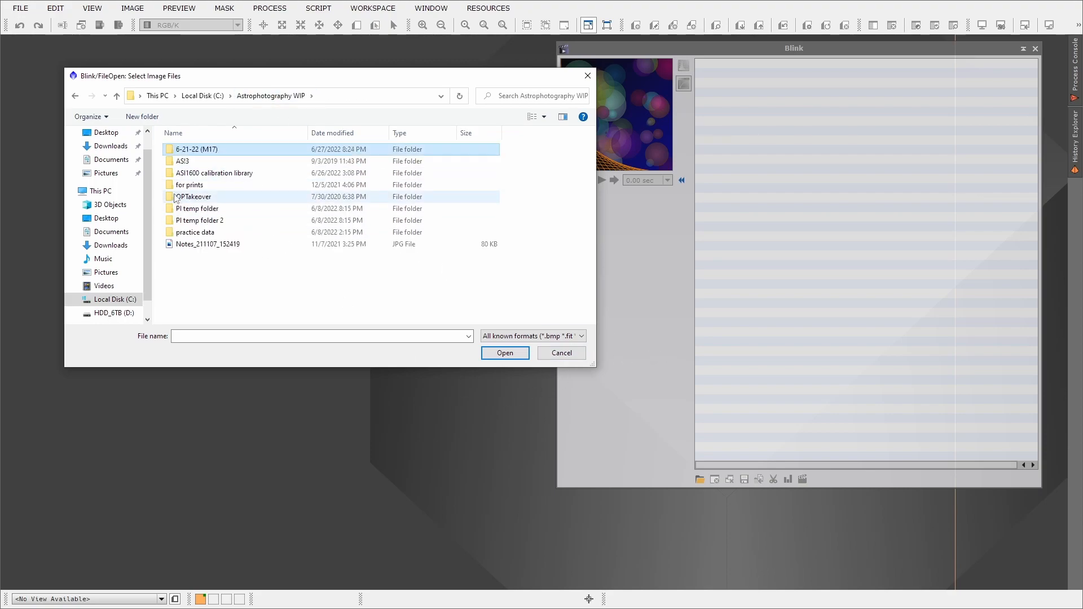
{"action": "double_click", "coordinate": [207, 173]}
{"action": "double_click", "coordinate": [203, 154]}
{"action": "double_click", "coordinate": [203, 153]}
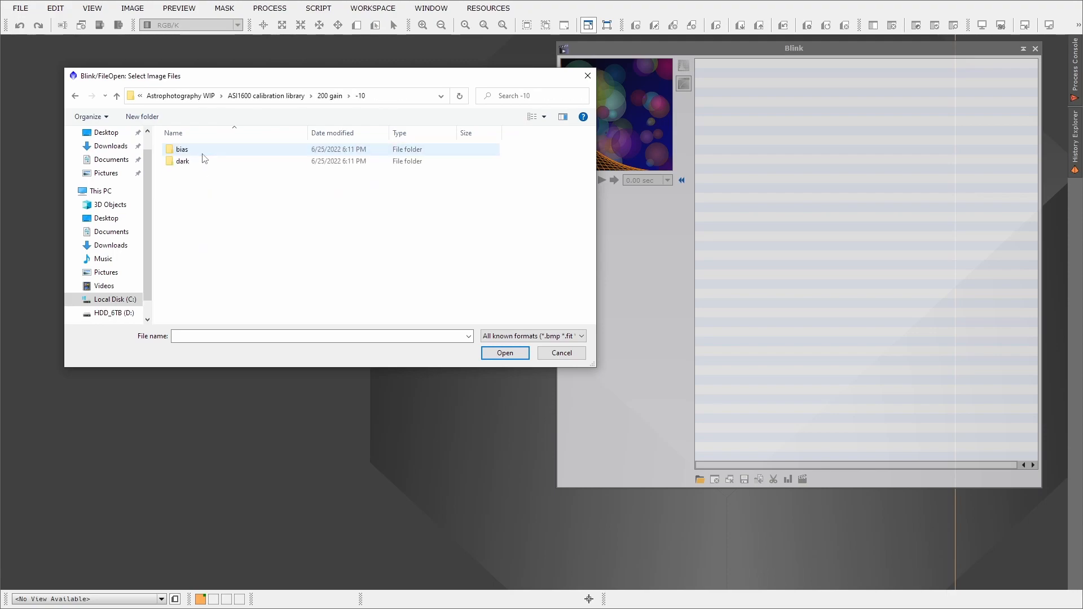
{"action": "left_click", "coordinate": [553, 354]}
Step: Switch to File Explorer and open the -10 folder under 200 gain in the ASI1600 calibration library on drive C
{"action": "key", "text": "alt+Tab"}
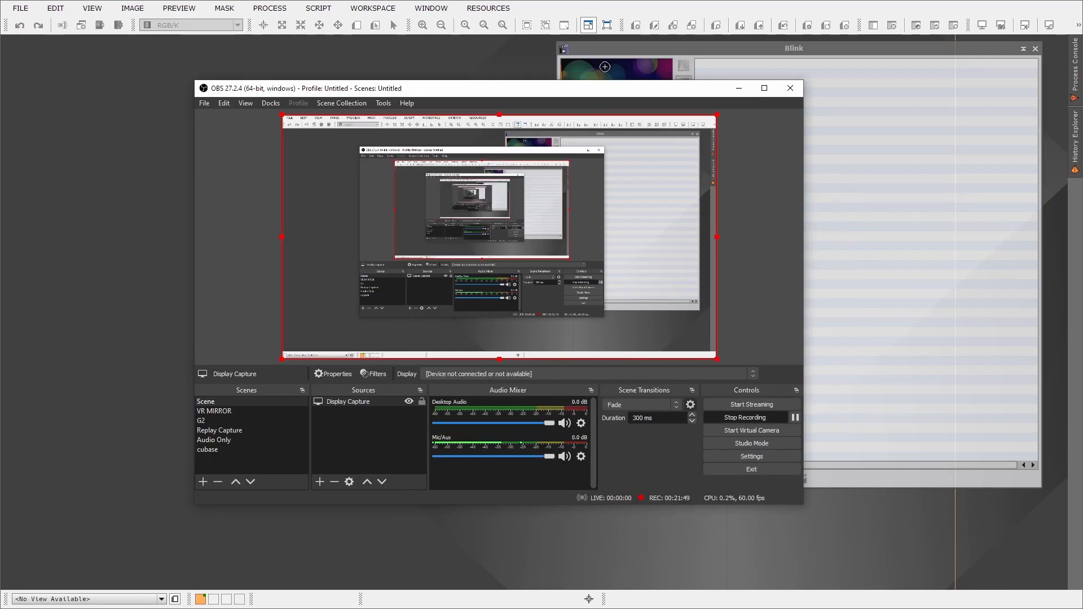
{"action": "key", "text": "alt+Tab"}
{"action": "key", "text": "super+e"}
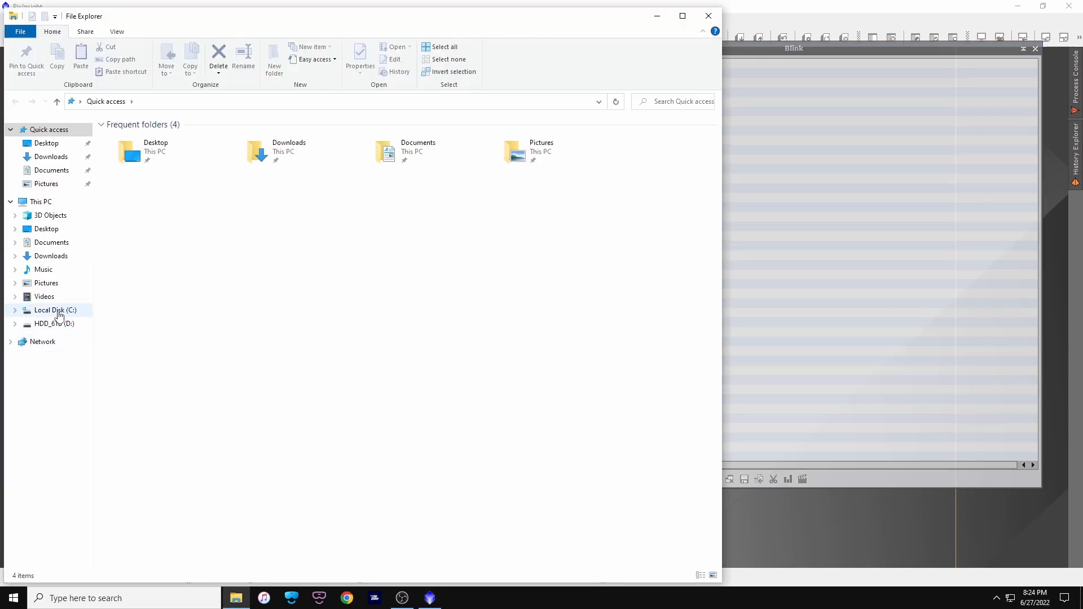
{"action": "left_click", "coordinate": [55, 310]}
{"action": "double_click", "coordinate": [164, 185]}
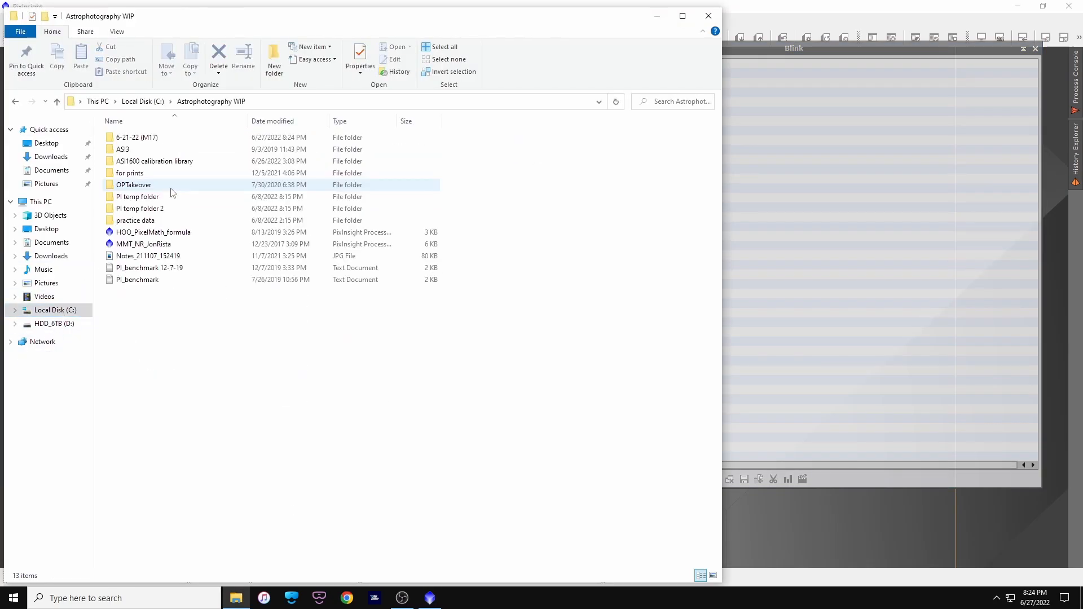
{"action": "double_click", "coordinate": [153, 163]}
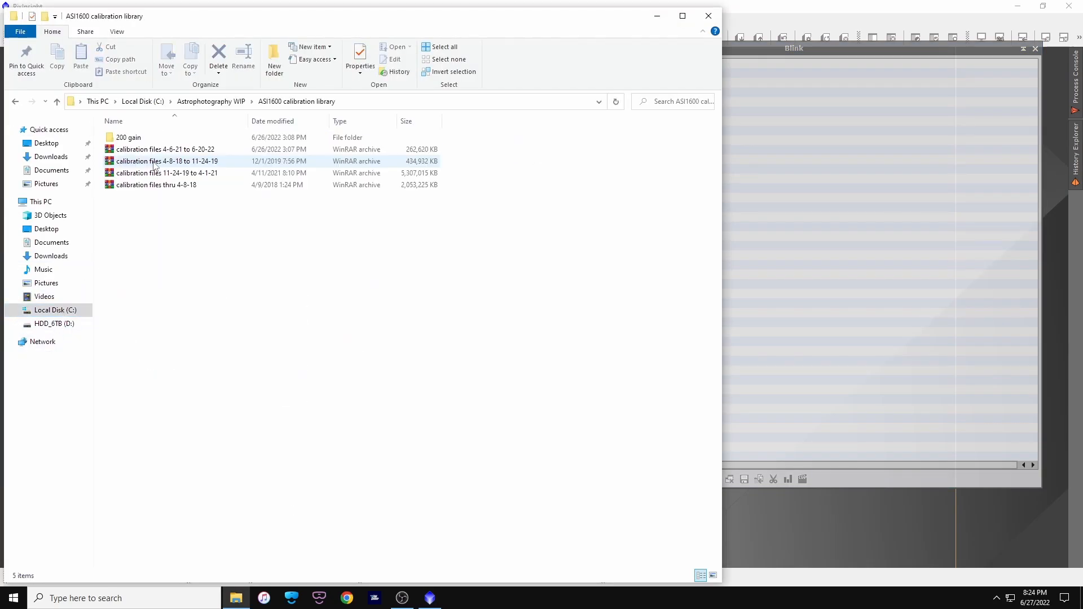
{"action": "double_click", "coordinate": [129, 139]}
{"action": "double_click", "coordinate": [142, 139]}
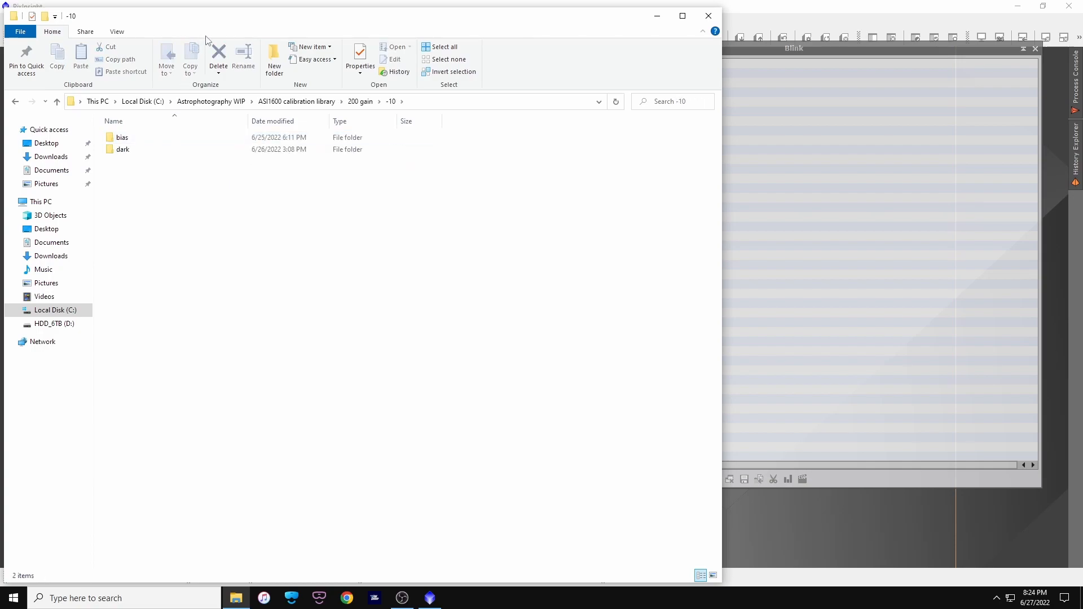
Step: Open the 300 folder inside the dark folder of the -10 calibration library and widen the folder tree
{"action": "left_click_drag", "start_coordinate": [204, 37], "coordinate": [388, 29]}
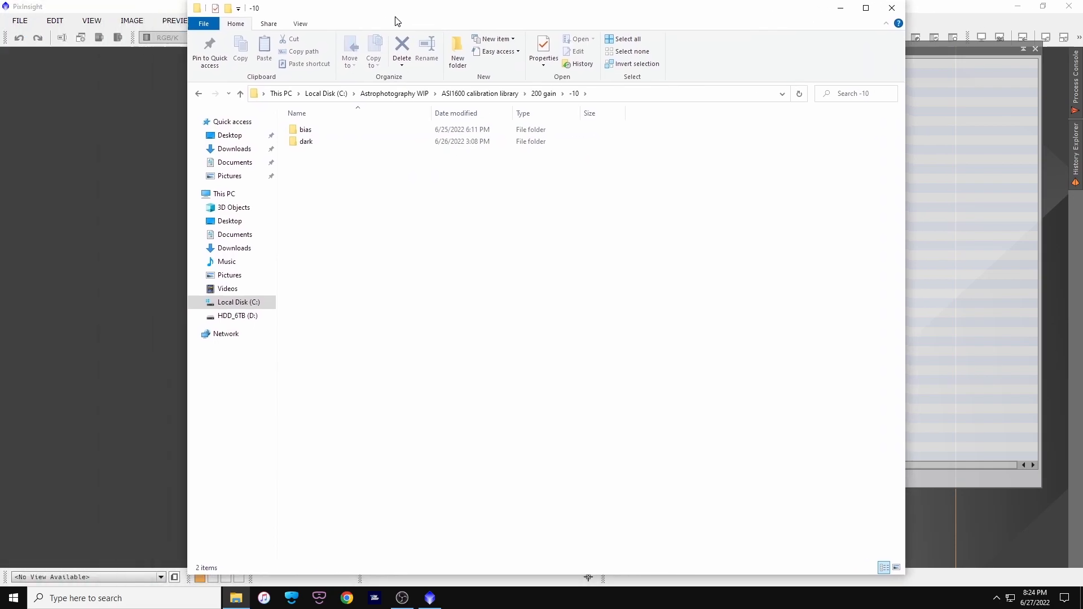
{"action": "double_click", "coordinate": [317, 131]}
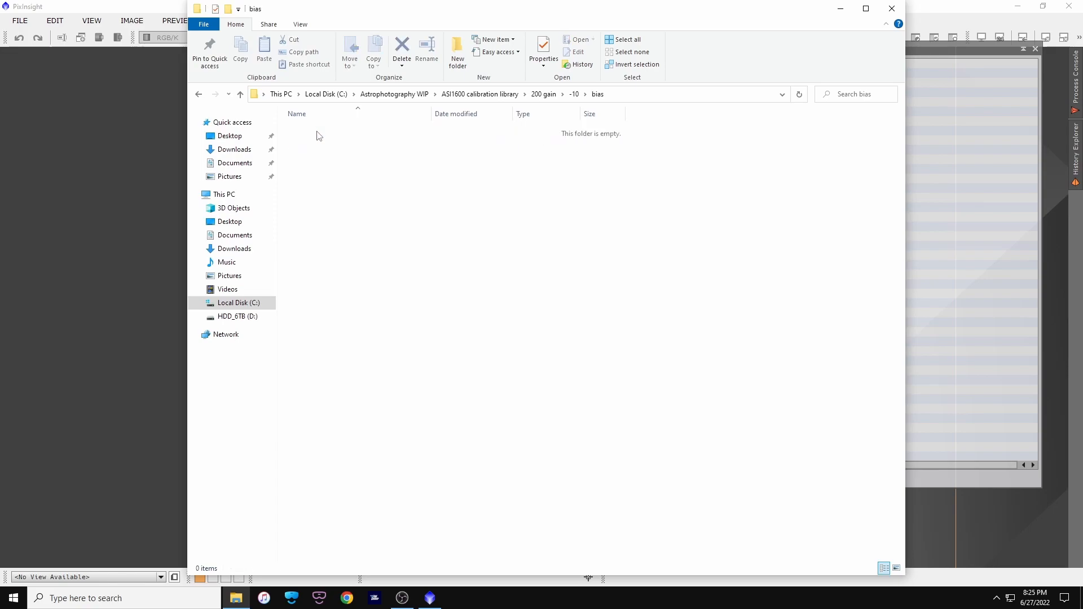
{"action": "left_click", "coordinate": [575, 94]}
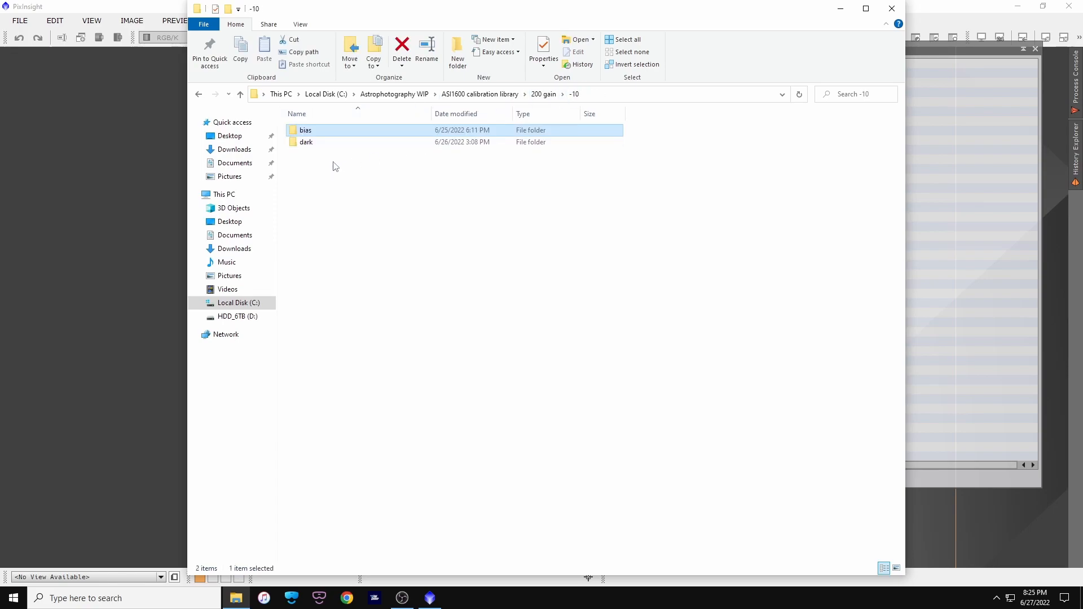
{"action": "double_click", "coordinate": [315, 145]}
{"action": "double_click", "coordinate": [380, 138]}
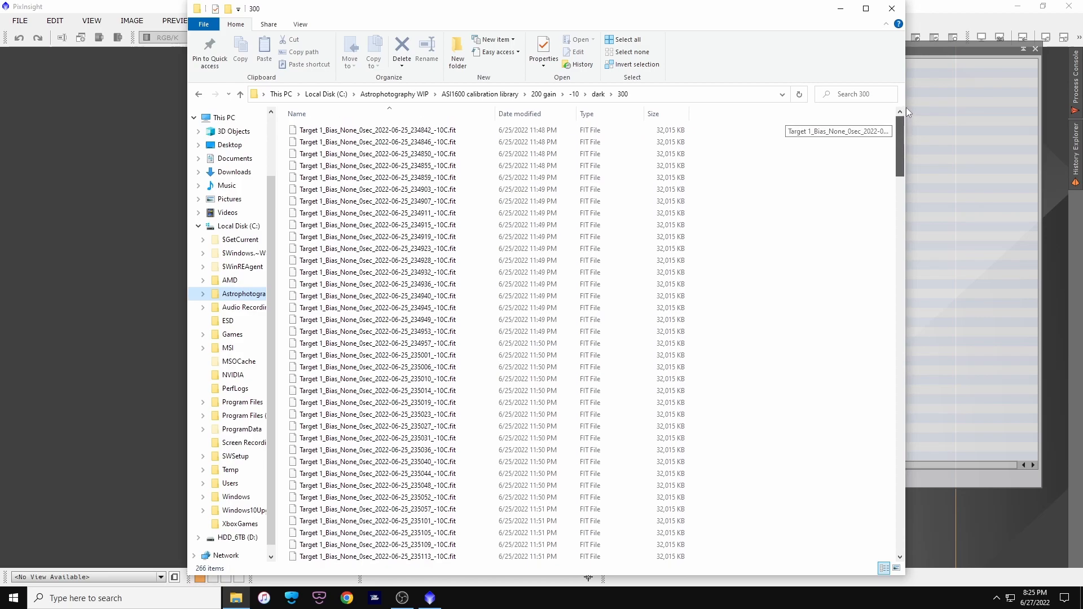
{"action": "left_click_drag", "start_coordinate": [275, 282], "coordinate": [333, 282]}
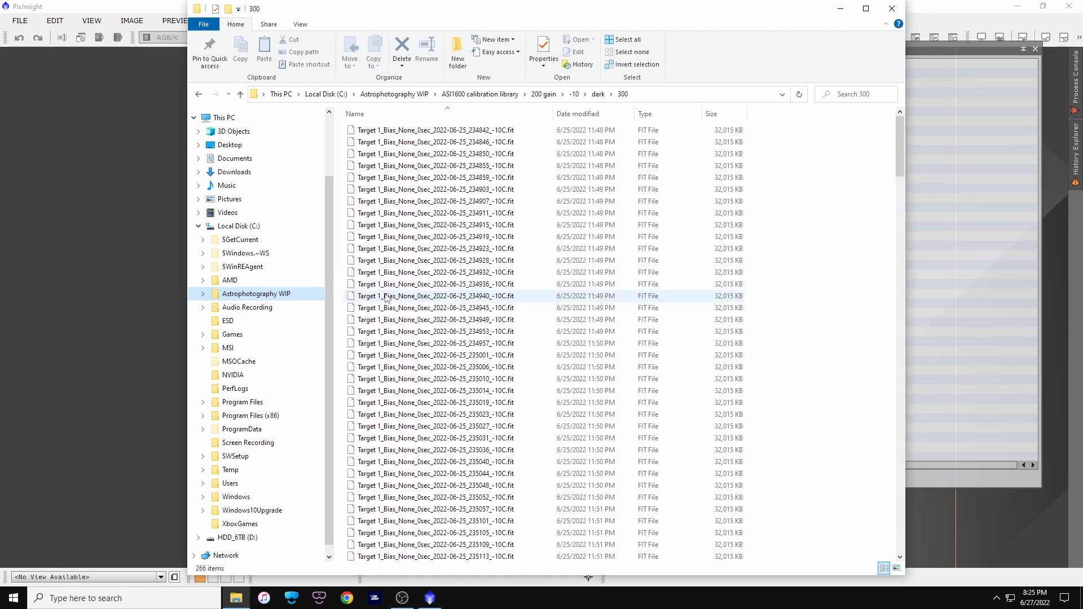
Step: Move all the 0sec Bias FIT files from the dark 300 folder into the bias folder under 200 gain, -10
{"action": "left_click", "coordinate": [478, 130]}
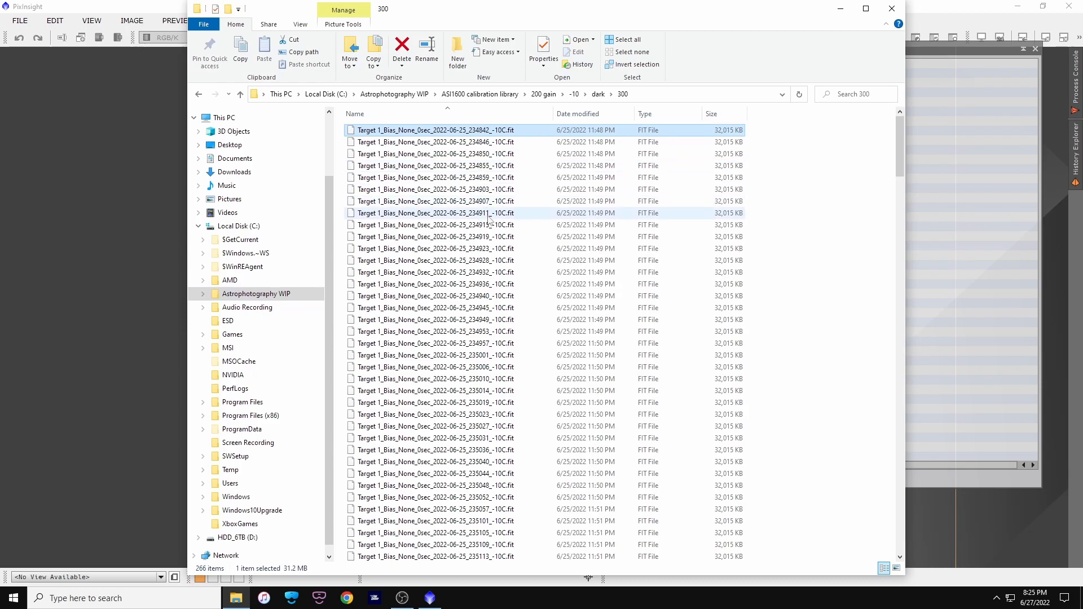
{"action": "scroll", "coordinate": [899, 126], "scroll_direction": "down", "scroll_amount": 20}
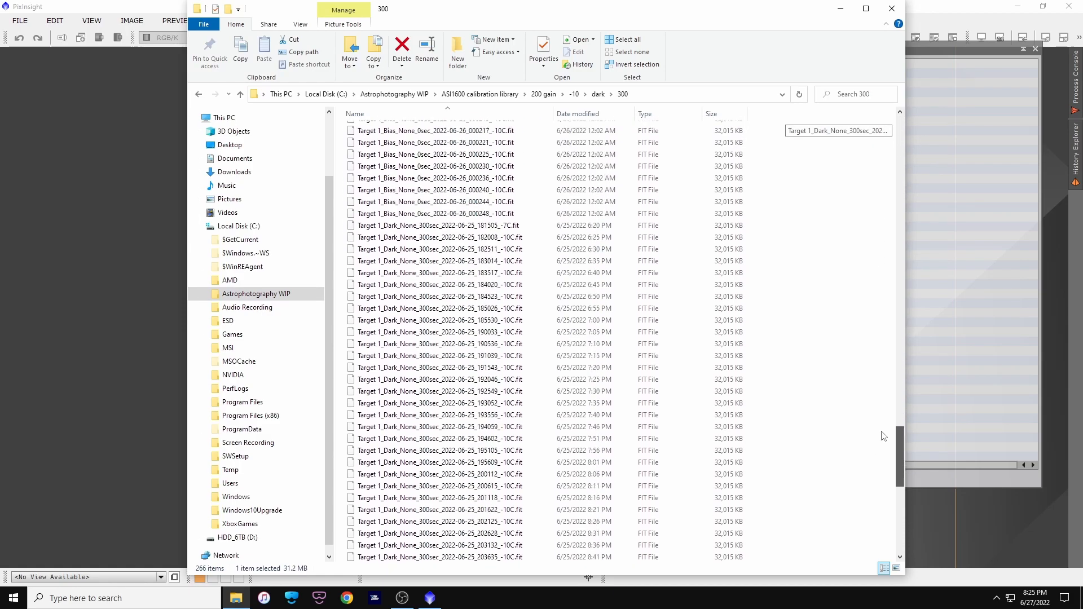
{"action": "left_click", "coordinate": [456, 484], "text": "shift"}
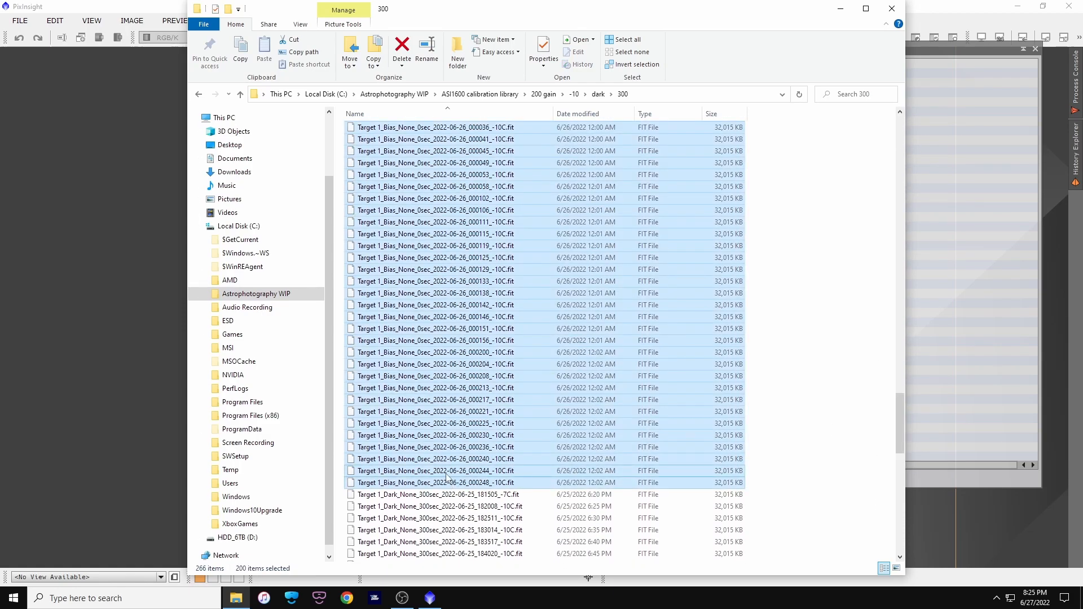
{"action": "left_click", "coordinate": [202, 293]}
{"action": "left_click", "coordinate": [207, 335]}
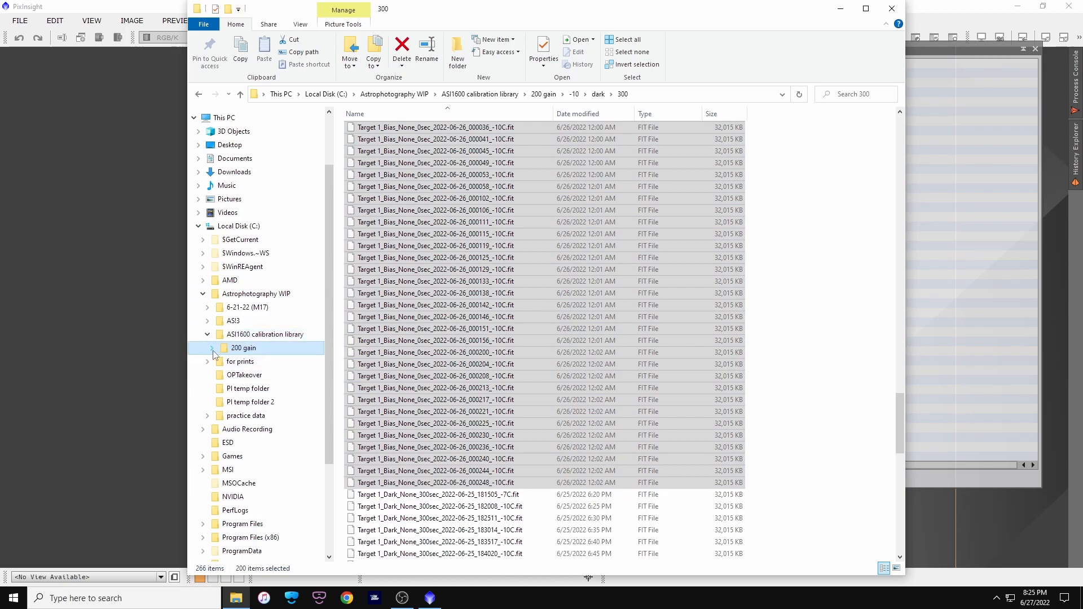
{"action": "left_click", "coordinate": [212, 348]}
{"action": "left_click", "coordinate": [217, 361]}
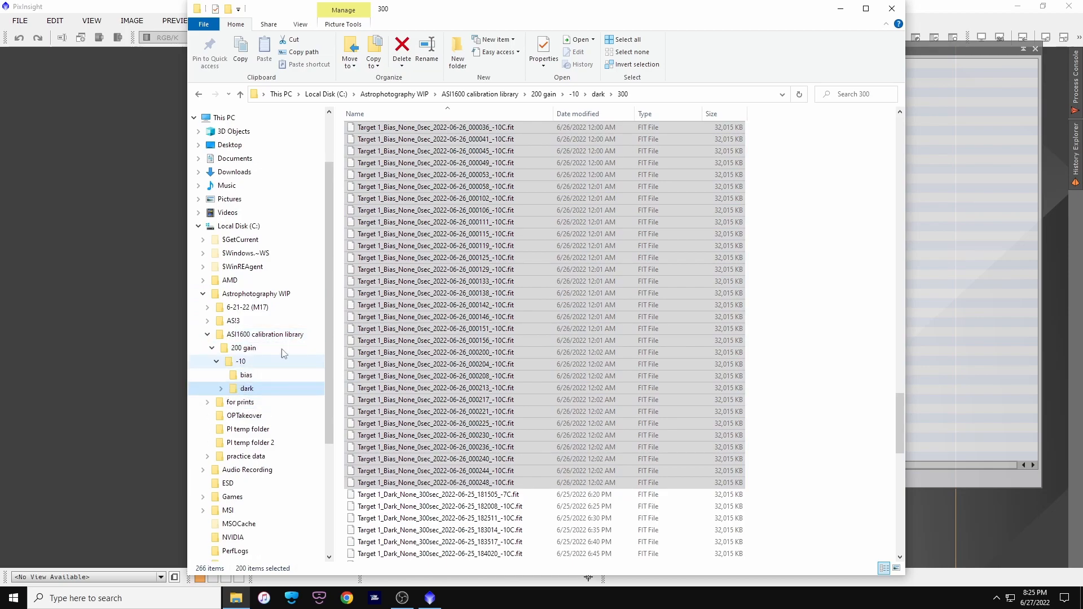
{"action": "left_click_drag", "start_coordinate": [434, 261], "coordinate": [246, 375]}
Step: Check the contents of the bias folder and of the 300 folder under dark
{"action": "left_click", "coordinate": [259, 376]}
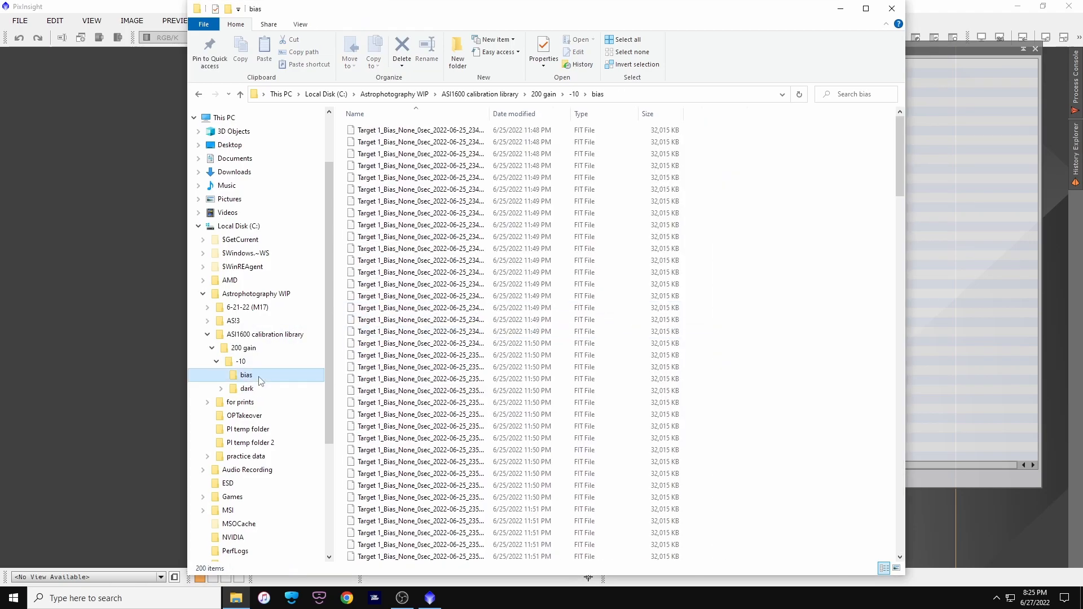
{"action": "scroll", "coordinate": [526, 340], "scroll_direction": "down", "scroll_amount": 20}
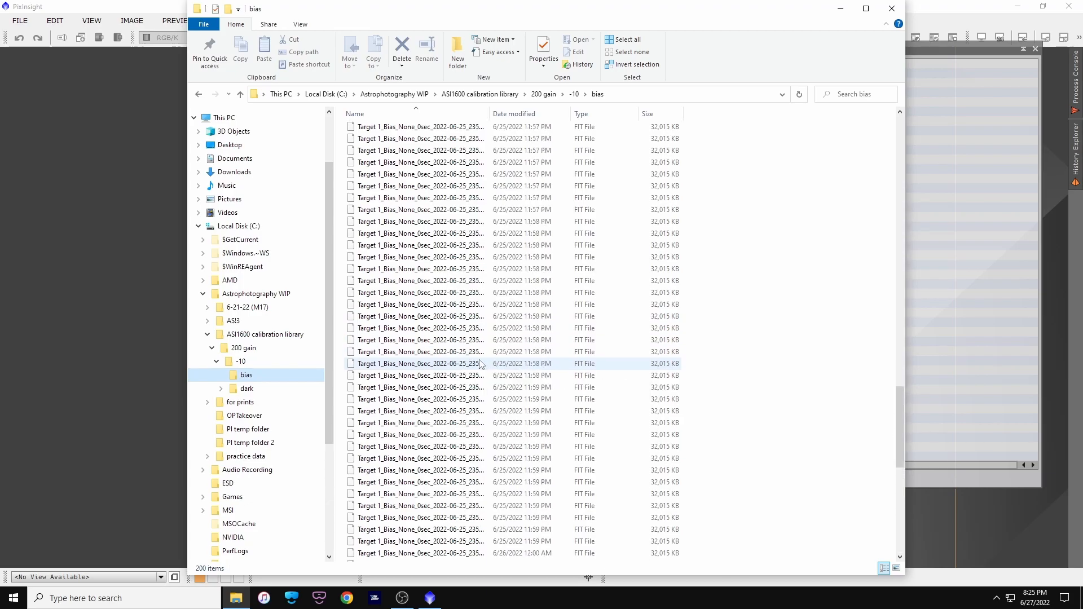
{"action": "left_click", "coordinate": [246, 388]}
{"action": "double_click", "coordinate": [412, 133]}
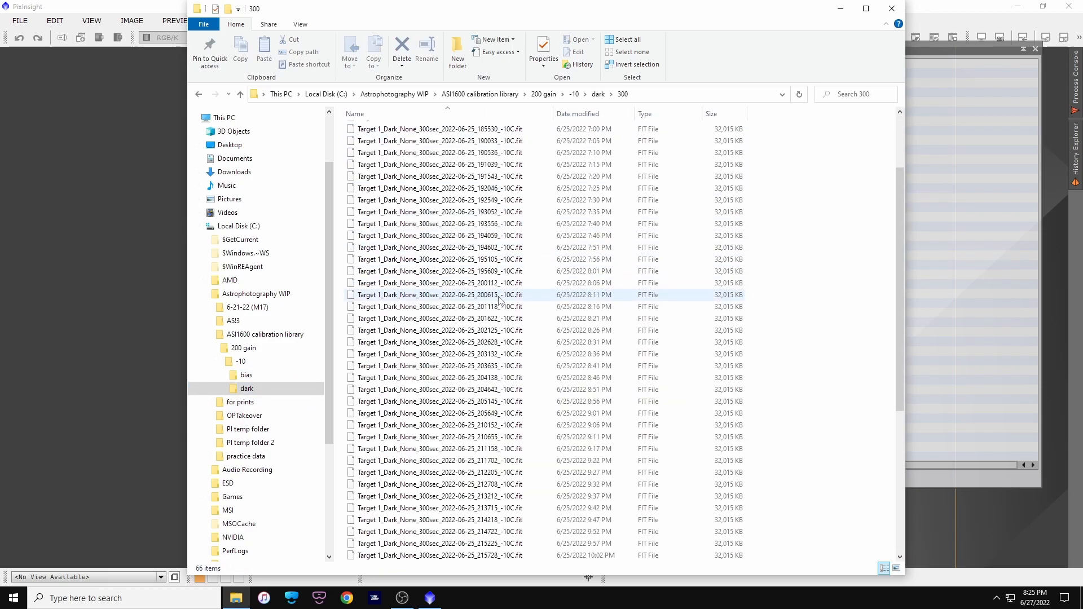
{"action": "scroll", "coordinate": [498, 299], "scroll_direction": "down", "scroll_amount": 10}
{"action": "scroll", "coordinate": [498, 299], "scroll_direction": "up", "scroll_amount": 10}
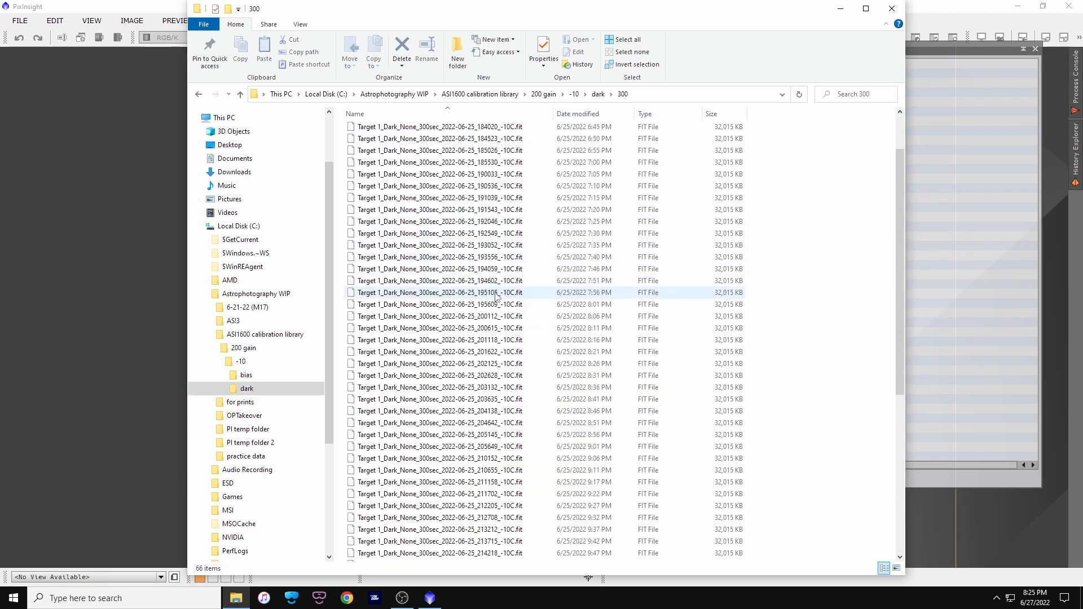
{"action": "scroll", "coordinate": [498, 299], "scroll_direction": "down", "scroll_amount": 10}
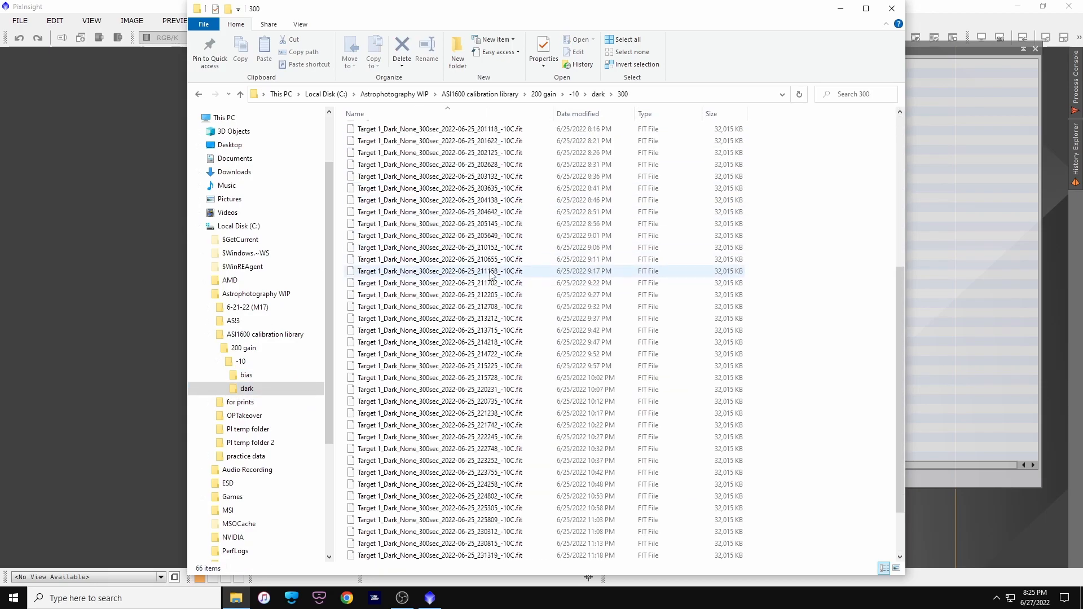
Step: Close the file browser and the Blink window, and switch the PixInsight workspace to full screen
{"action": "left_click", "coordinate": [891, 9]}
{"action": "left_click_drag", "start_coordinate": [666, 49], "coordinate": [317, 78]}
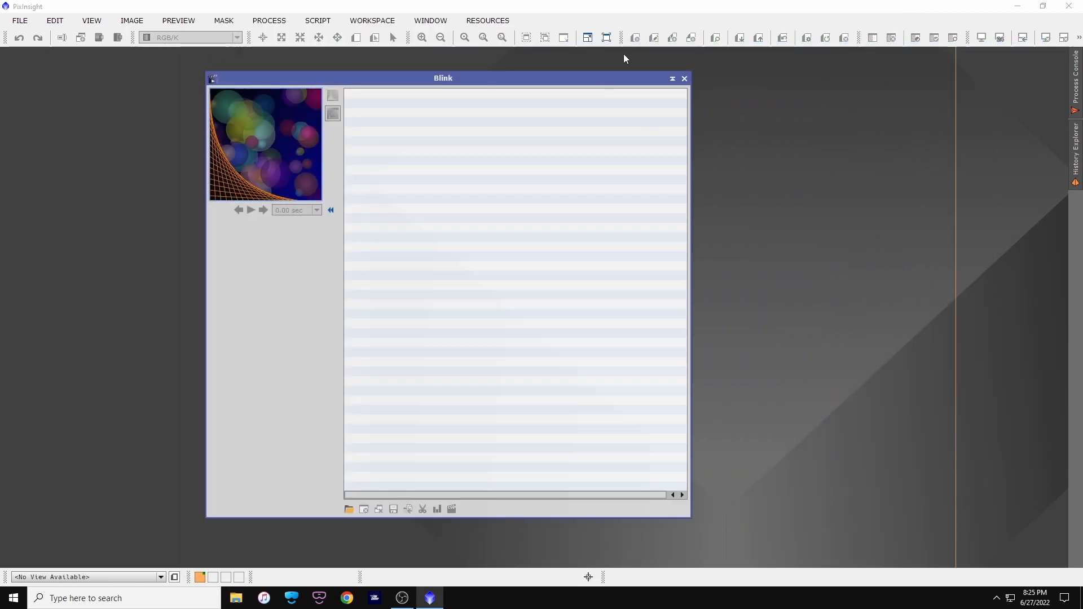
{"action": "left_click", "coordinate": [684, 79]}
{"action": "left_click", "coordinate": [588, 38]}
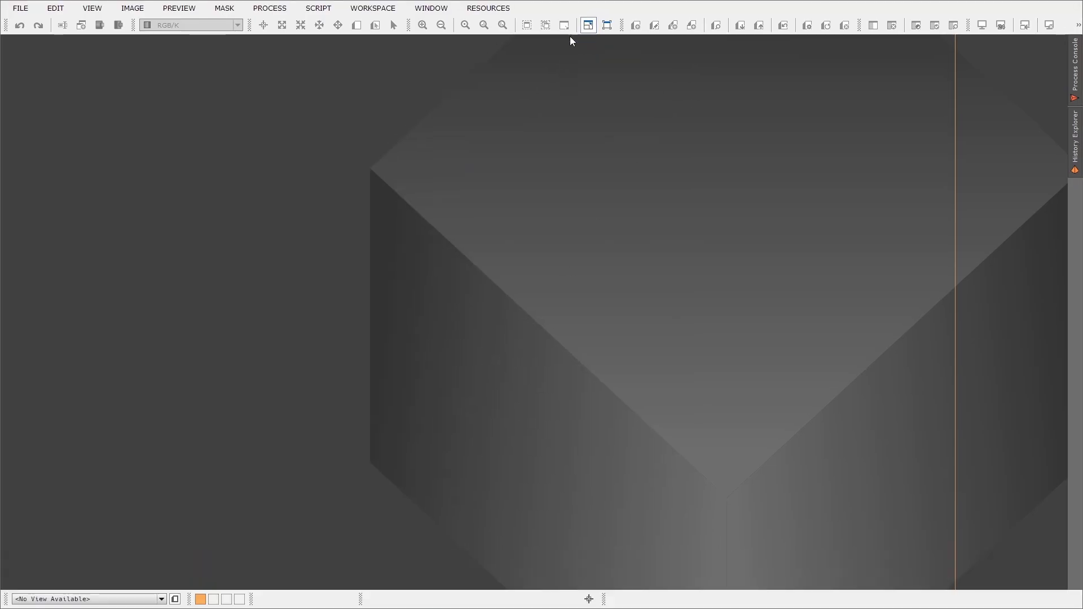
Step: Launch the Weighted Batch Preprocessing script from the batch processing scripts
{"action": "left_click", "coordinate": [318, 8]}
{"action": "left_click", "coordinate": [280, 11]}
{"action": "left_click", "coordinate": [268, 9]}
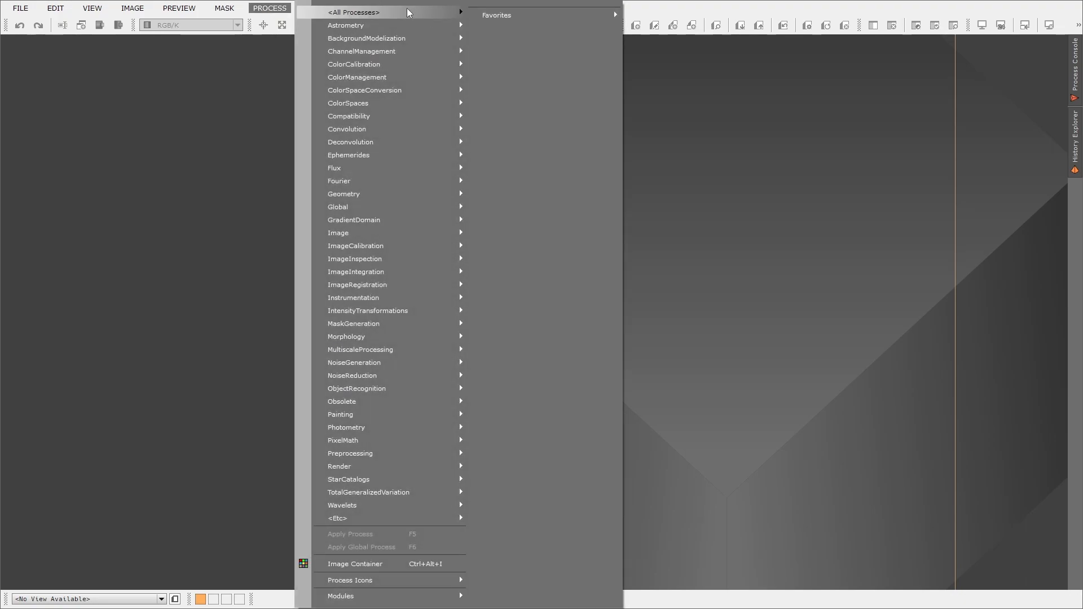
{"action": "mouse_move", "coordinate": [408, 12]}
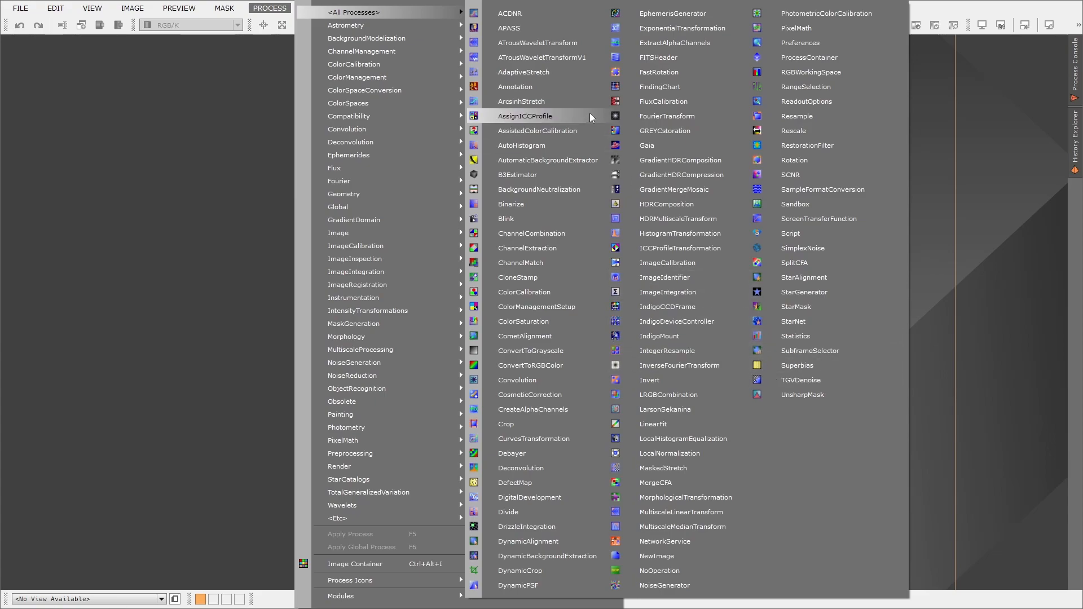
{"action": "left_click", "coordinate": [278, 10]}
{"action": "left_click", "coordinate": [317, 10]}
{"action": "mouse_move", "coordinate": [354, 157]}
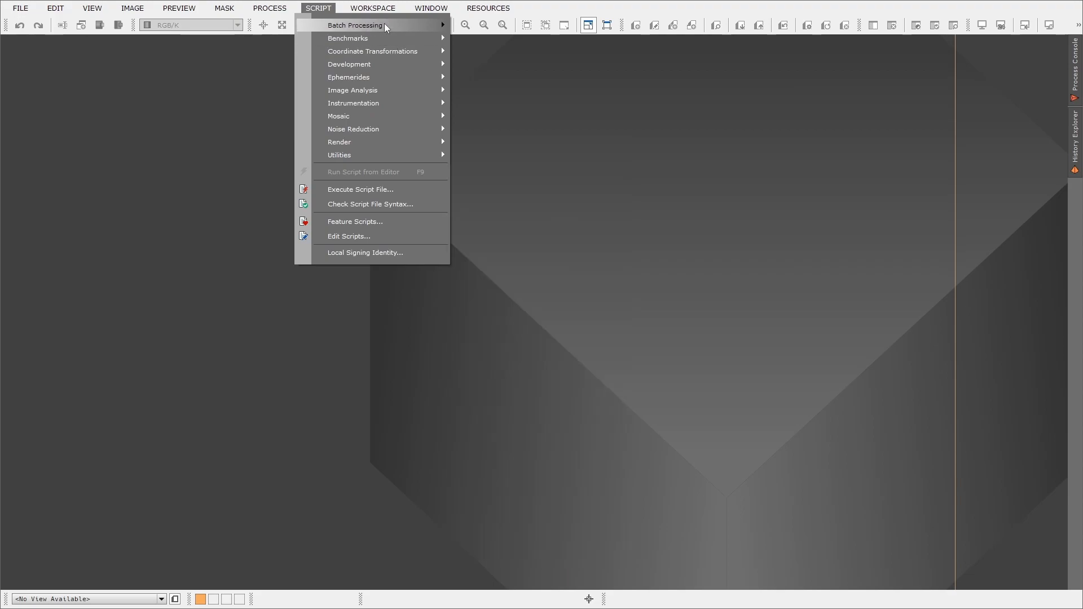
{"action": "left_click", "coordinate": [528, 114]}
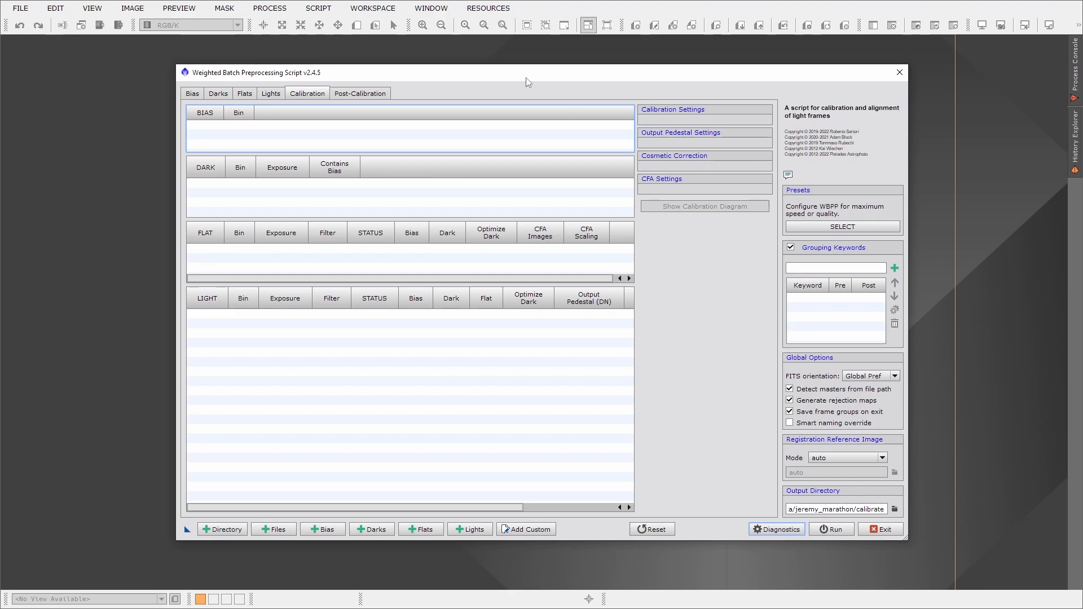
Step: Reset all parameters of the preprocessing script to factory-default values
{"action": "left_click_drag", "start_coordinate": [526, 79], "coordinate": [495, 67]}
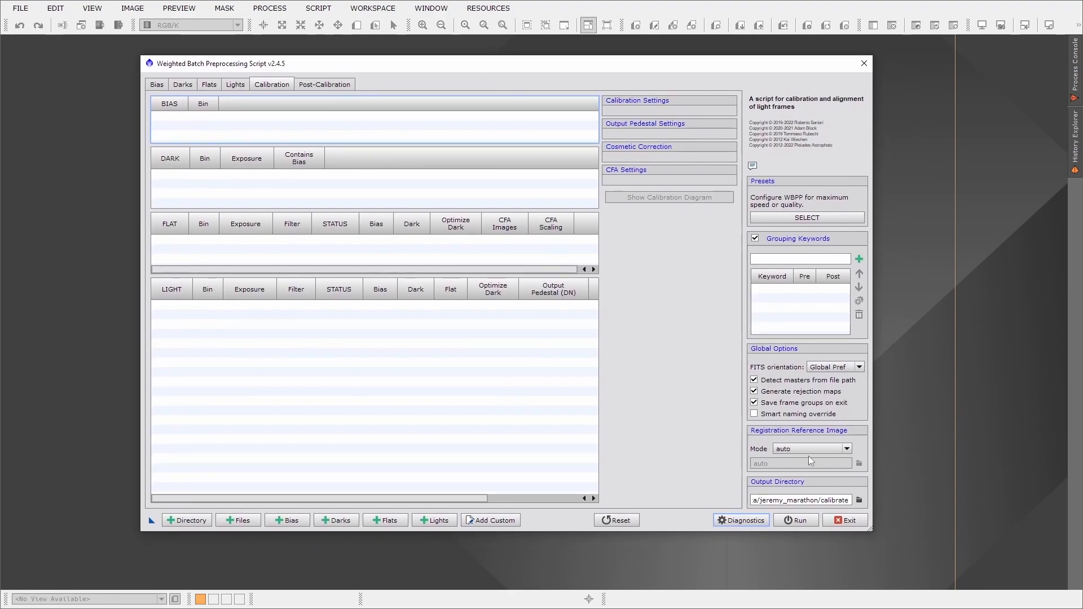
{"action": "left_click", "coordinate": [620, 521]}
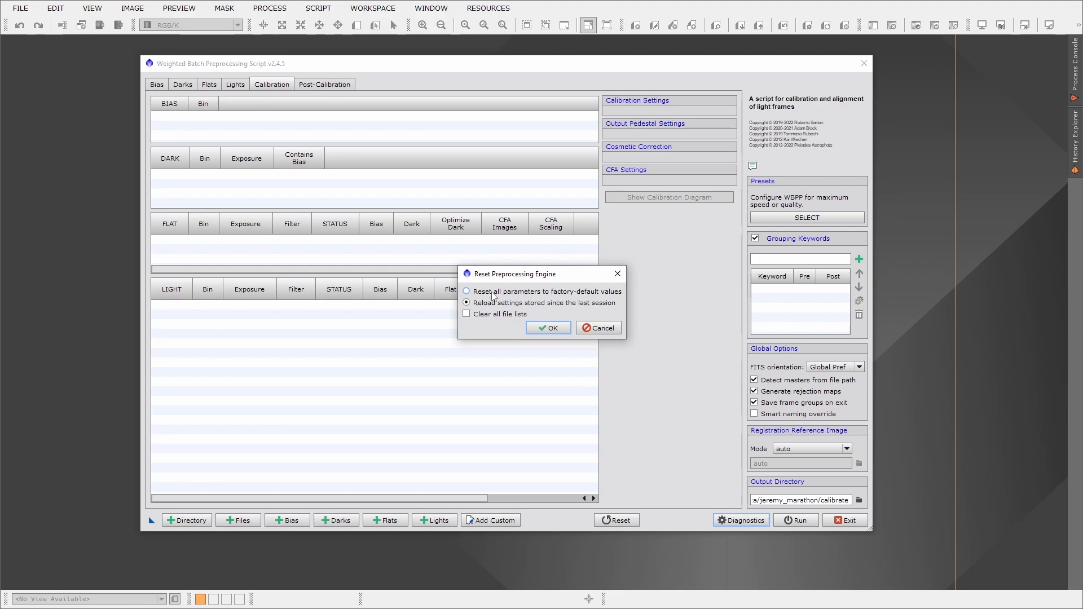
{"action": "left_click", "coordinate": [548, 330]}
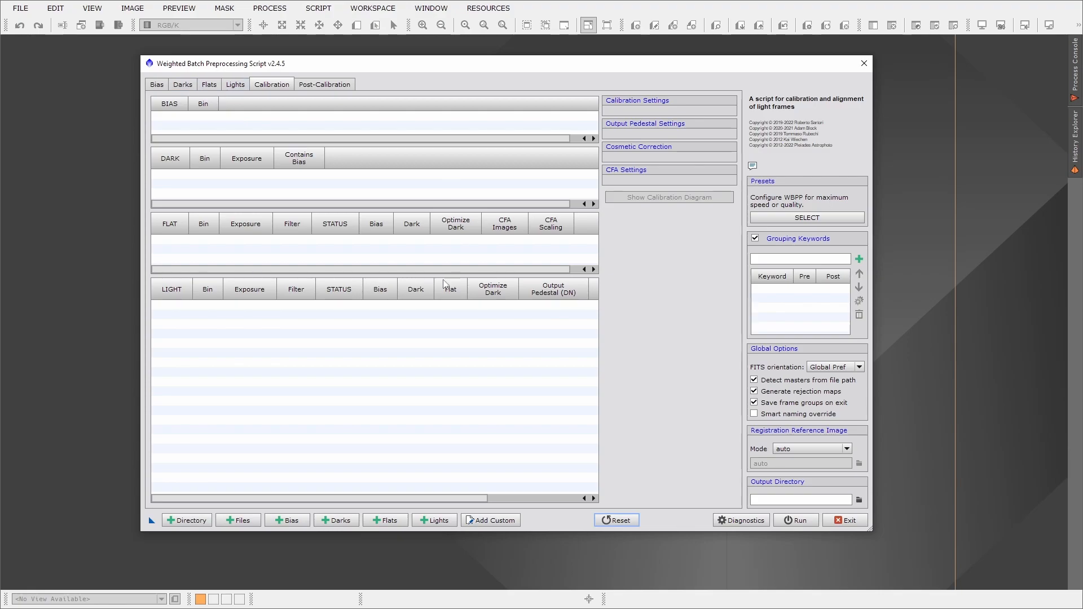
{"action": "left_click", "coordinate": [157, 86]}
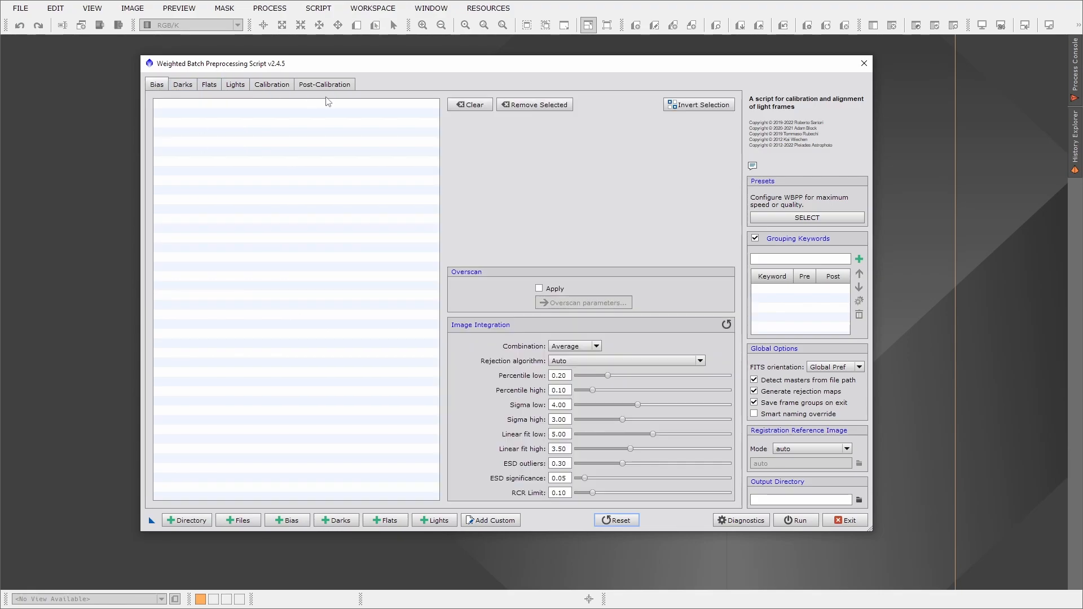
{"action": "left_click", "coordinate": [272, 85]}
{"action": "left_click", "coordinate": [323, 86]}
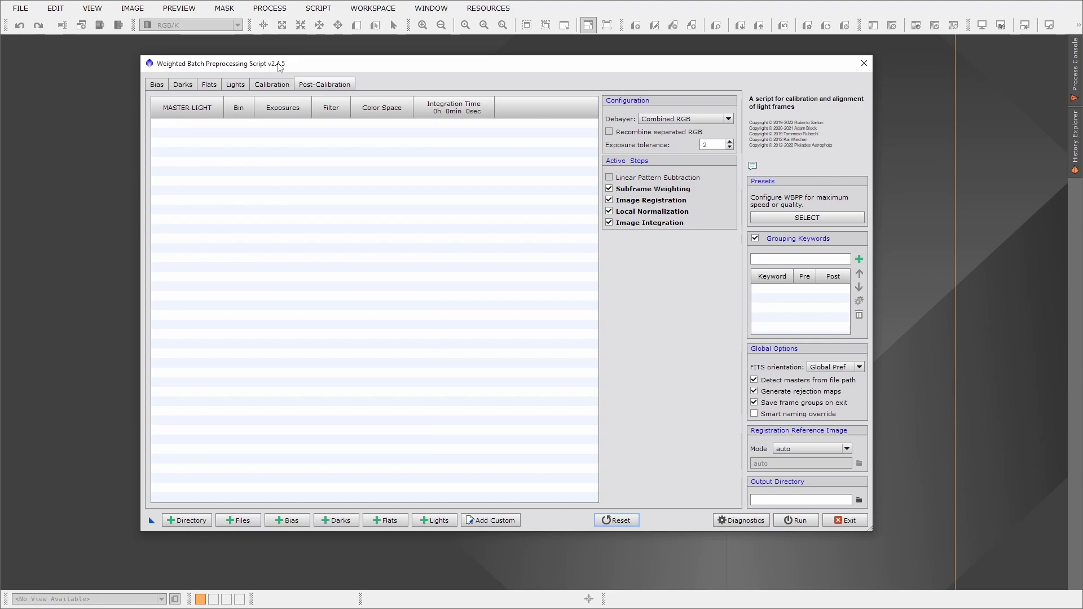
{"action": "left_click_drag", "start_coordinate": [209, 64], "coordinate": [213, 70]}
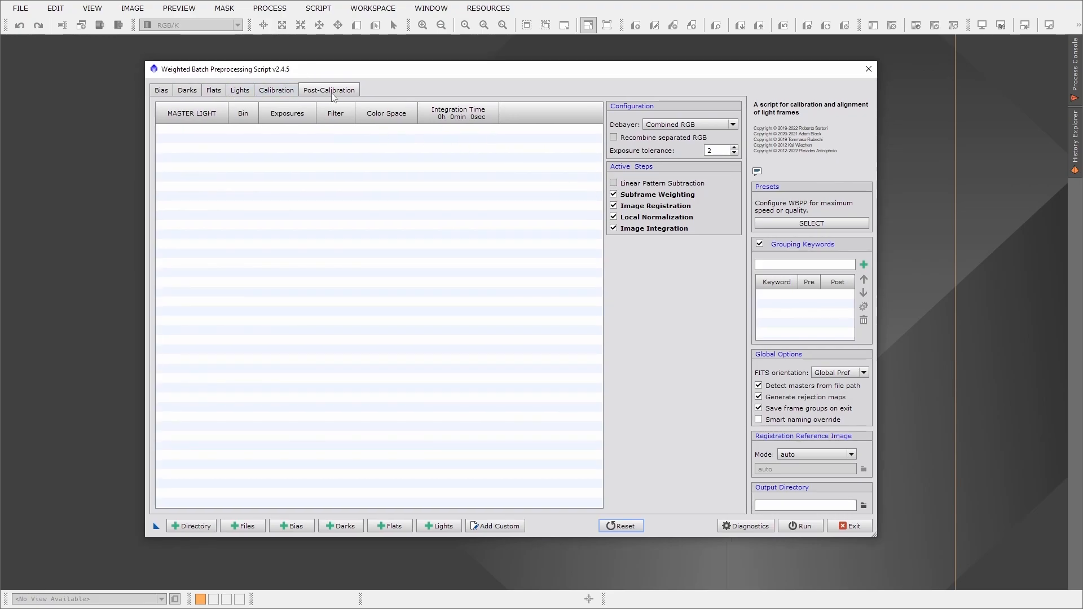
Step: Add all light frames from the night1 (ha) light folder of 6-21-22 (M17), leaving out the bad subfolder
{"action": "left_click", "coordinate": [241, 92]}
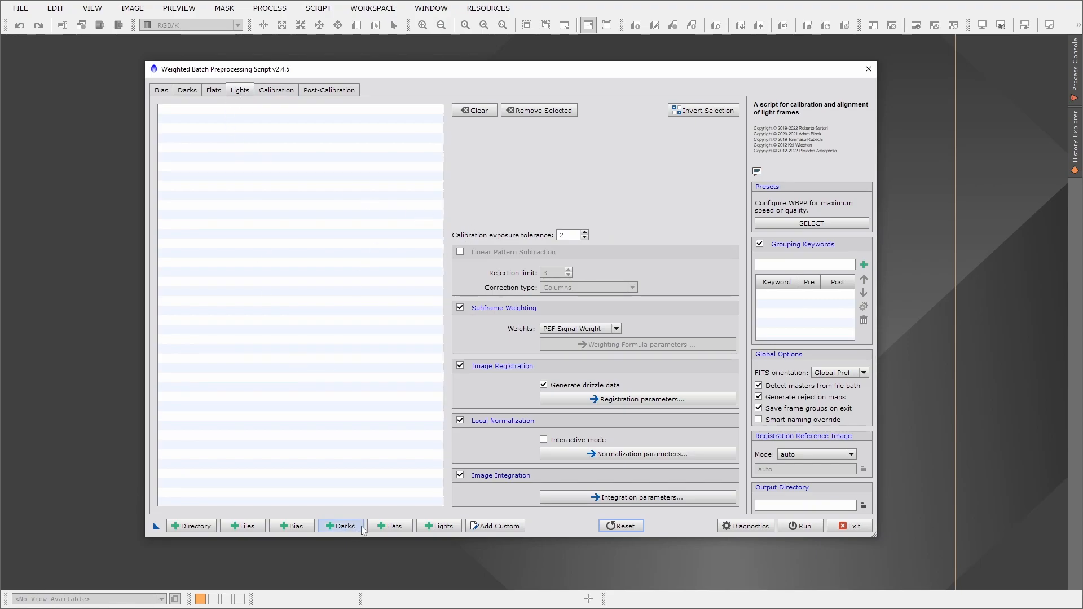
{"action": "left_click", "coordinate": [426, 527]}
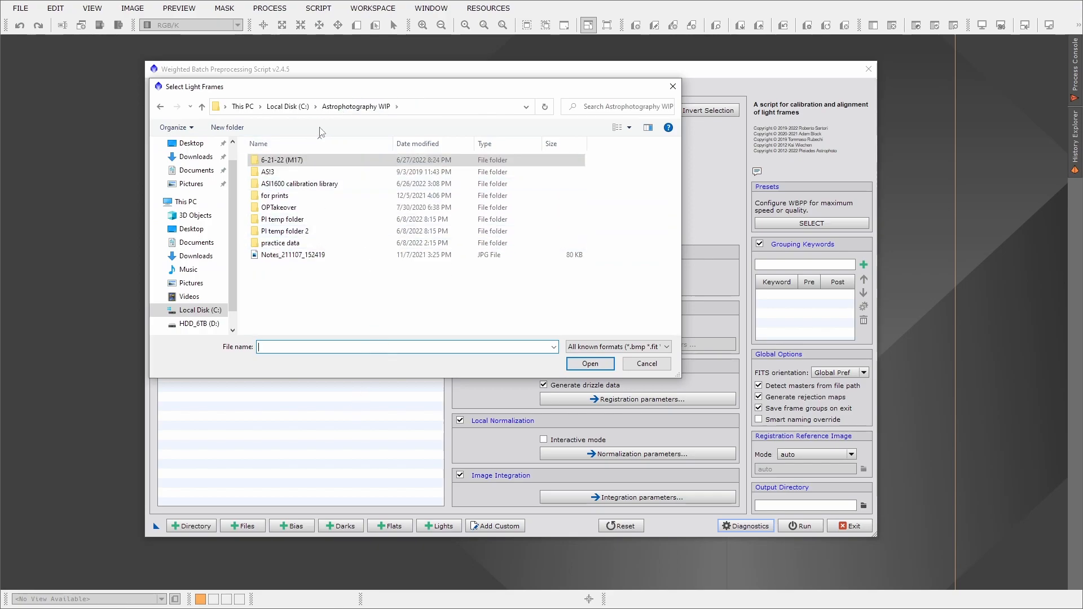
{"action": "double_click", "coordinate": [301, 163]}
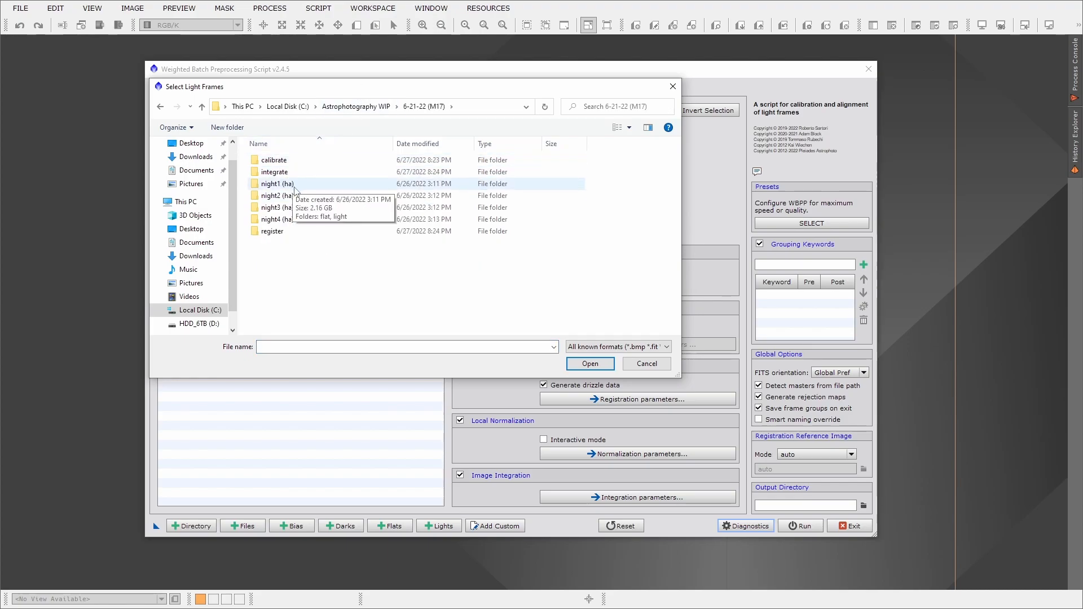
{"action": "double_click", "coordinate": [296, 185]}
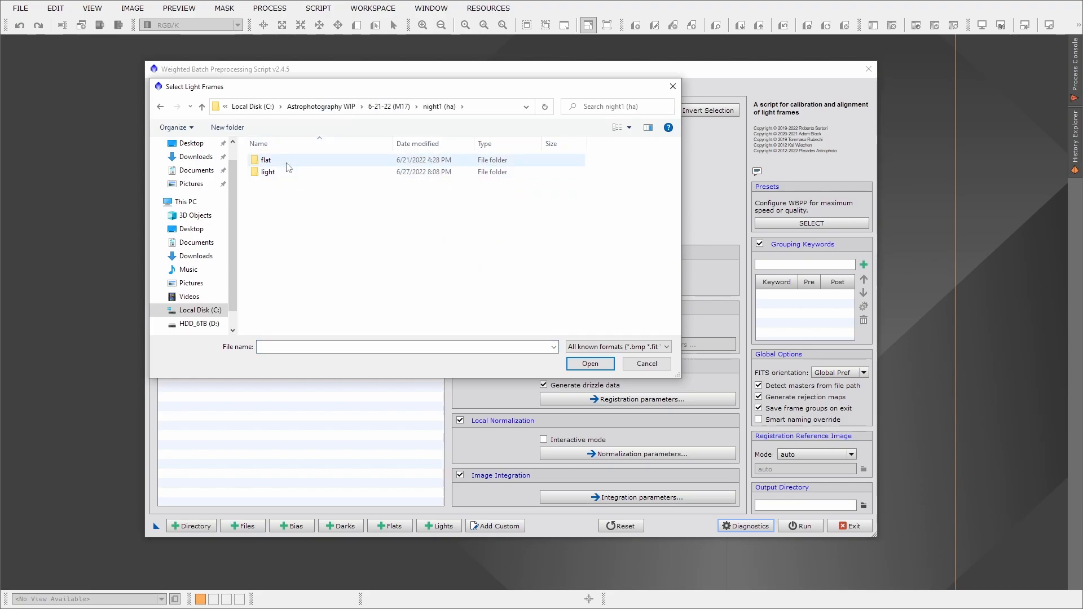
{"action": "double_click", "coordinate": [288, 174]}
{"action": "left_click", "coordinate": [289, 172]}
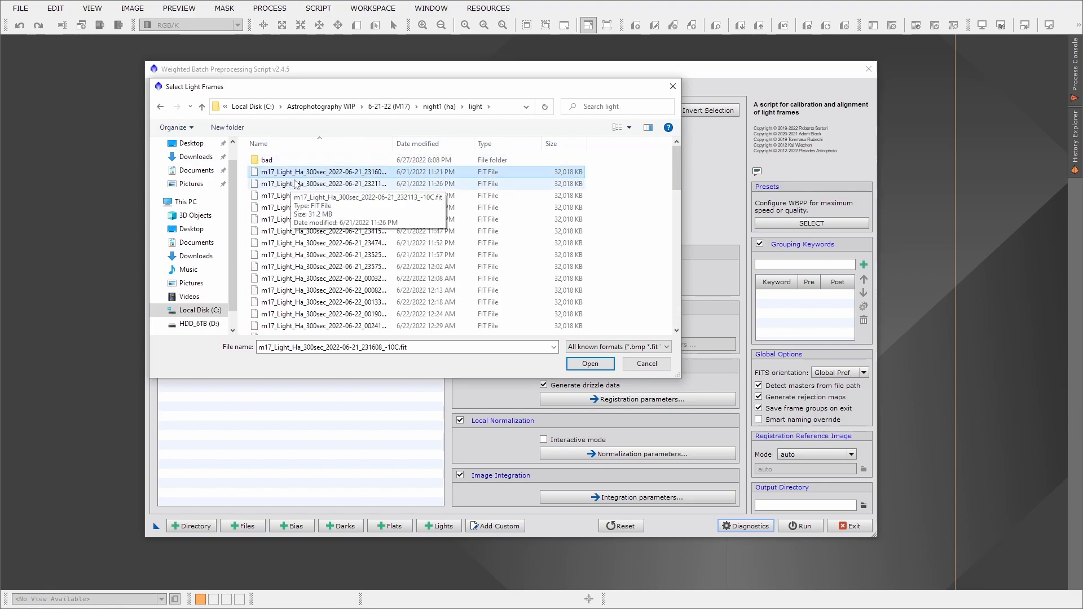
{"action": "key", "text": "ctrl+a"}
{"action": "left_click", "coordinate": [286, 162], "text": "ctrl"}
{"action": "left_click", "coordinate": [590, 363]}
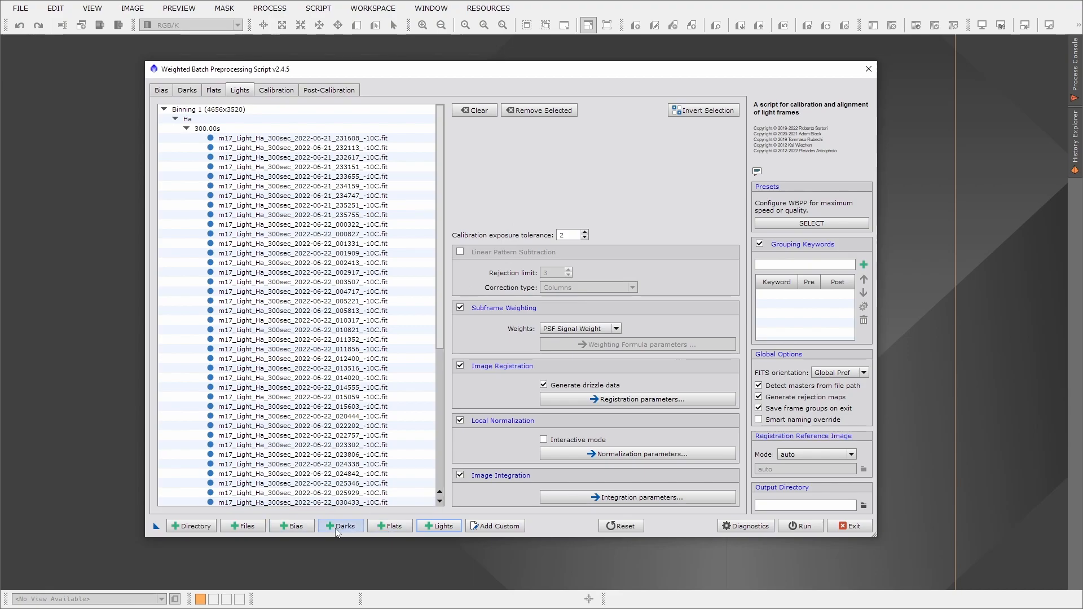
Step: Add all light frames from the night2 (ha) light folder, leaving out the bad subfolder
{"action": "left_click", "coordinate": [433, 527]}
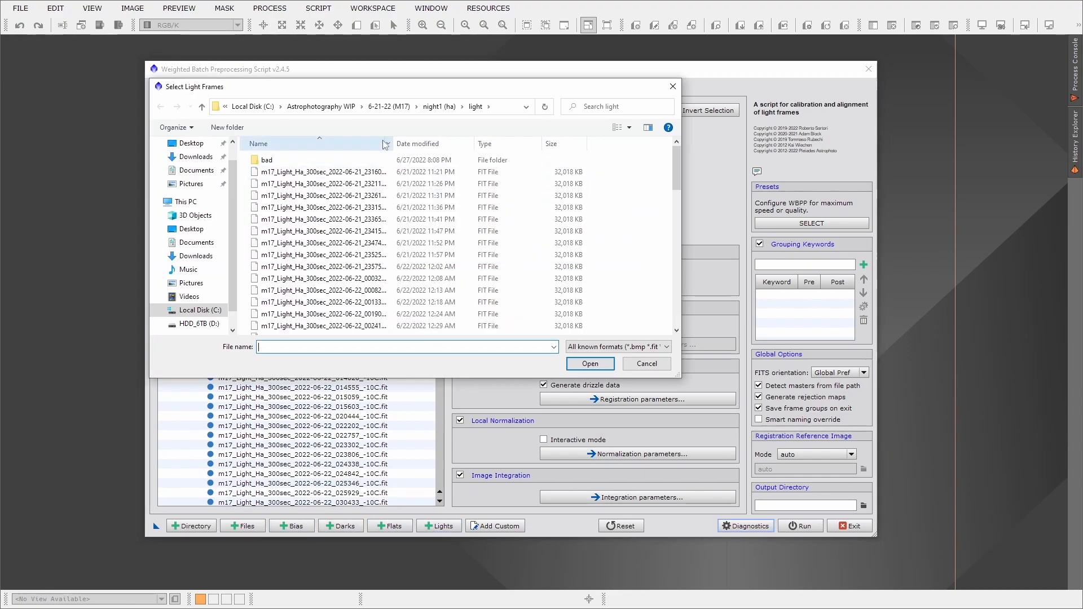
{"action": "left_click", "coordinate": [390, 106]}
{"action": "double_click", "coordinate": [282, 196]}
{"action": "double_click", "coordinate": [279, 172]}
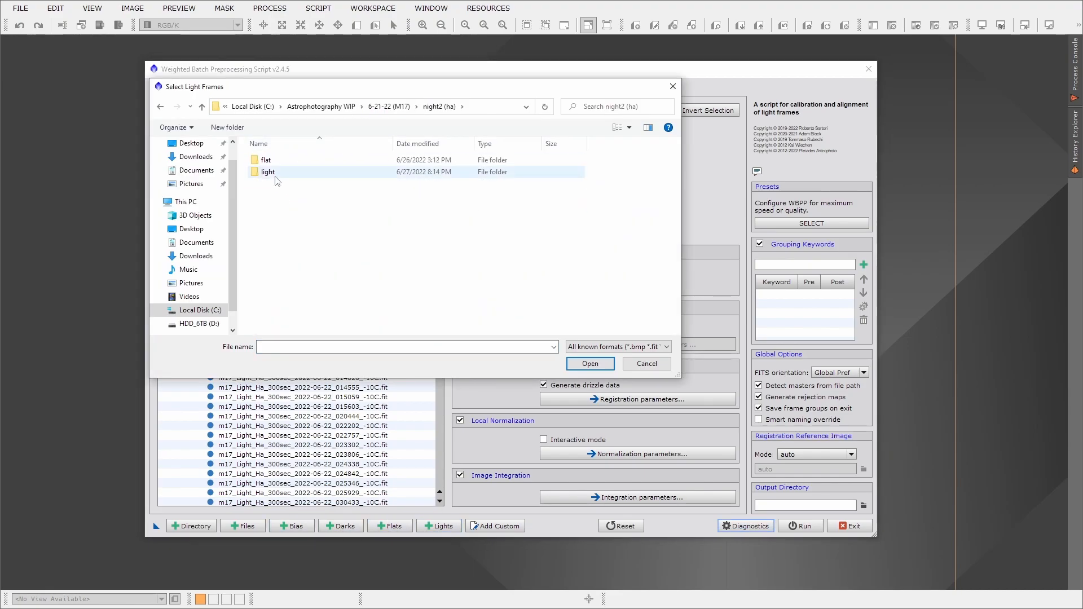
{"action": "left_click", "coordinate": [278, 173]}
{"action": "key", "text": "ctrl+a"}
{"action": "left_click", "coordinate": [280, 161], "text": "ctrl"}
{"action": "left_click", "coordinate": [583, 367]}
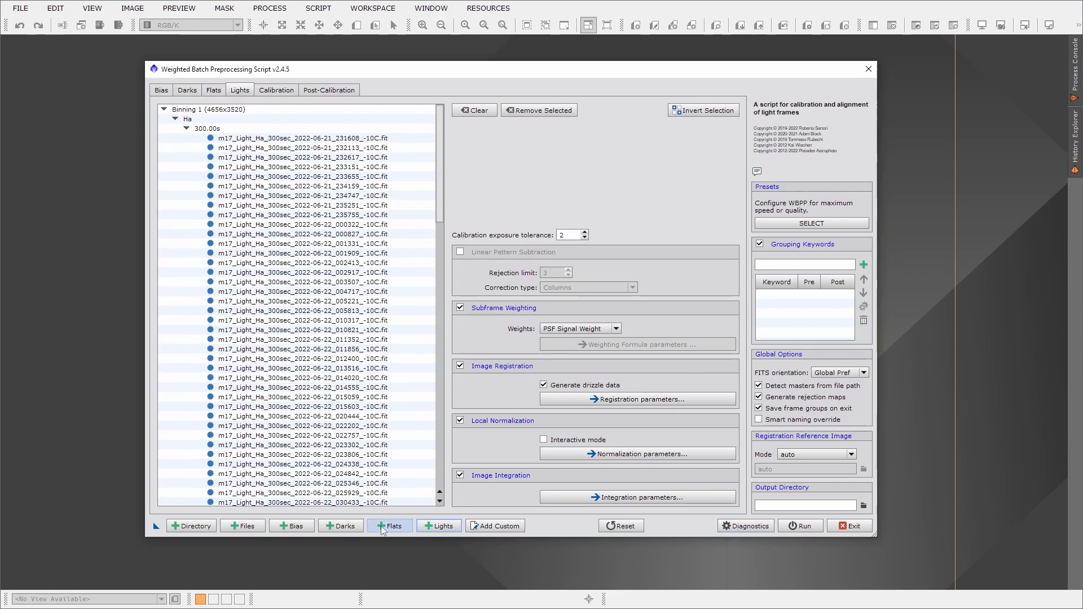
Step: Add all light frames of night3 (ha) from the 6-21-22 (M17) folder, leaving out the bad subfolder
{"action": "left_click", "coordinate": [439, 527]}
{"action": "left_click", "coordinate": [389, 106]}
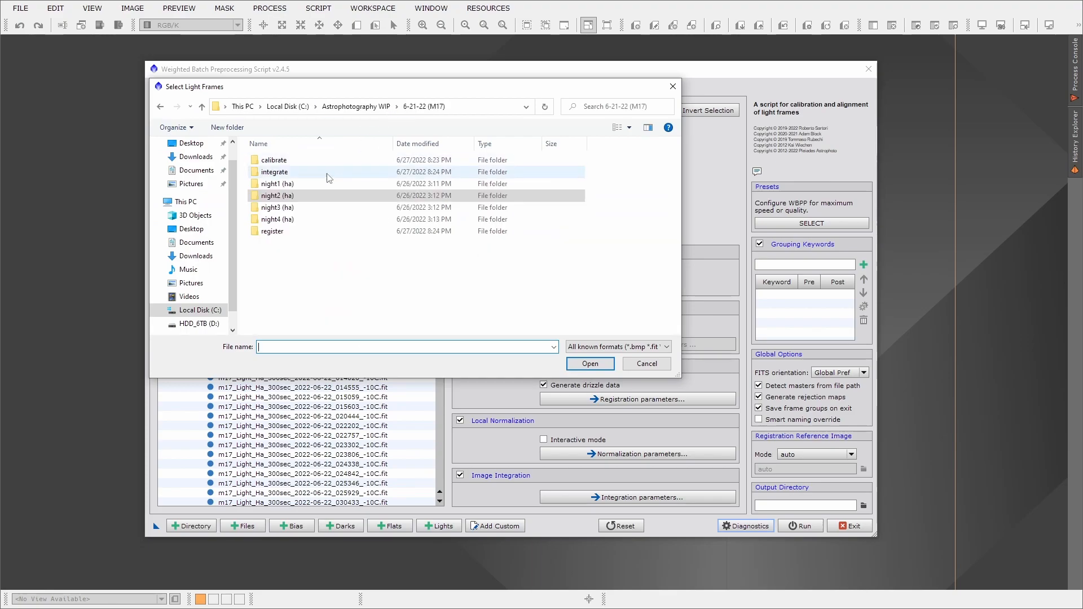
{"action": "double_click", "coordinate": [283, 196]}
{"action": "double_click", "coordinate": [269, 160]}
{"action": "left_click", "coordinate": [276, 172]}
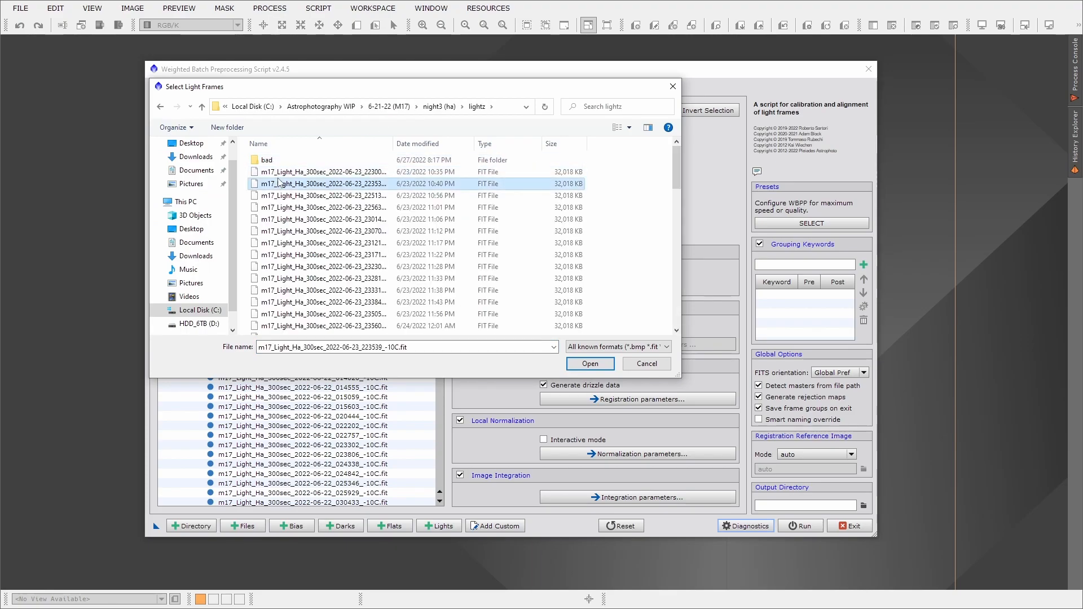
{"action": "key", "text": "ctrl+a"}
{"action": "left_click", "coordinate": [273, 162], "text": "ctrl"}
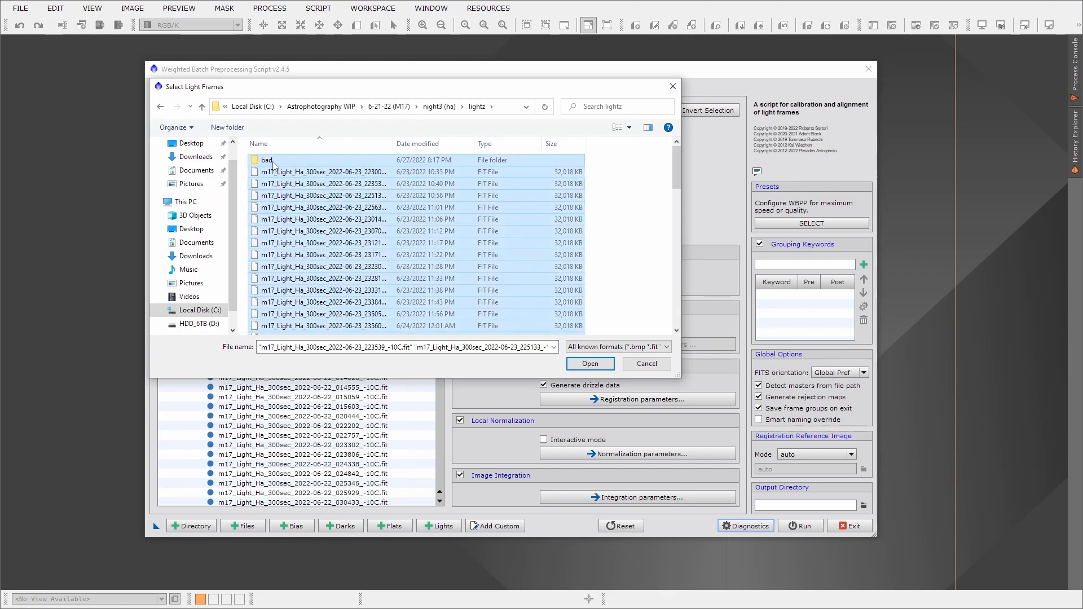
{"action": "left_click", "coordinate": [587, 364]}
Step: Add all light frames from the night4 (ha) lights folder, leaving out the bad subfolder, and check the light list
{"action": "left_click", "coordinate": [443, 525]}
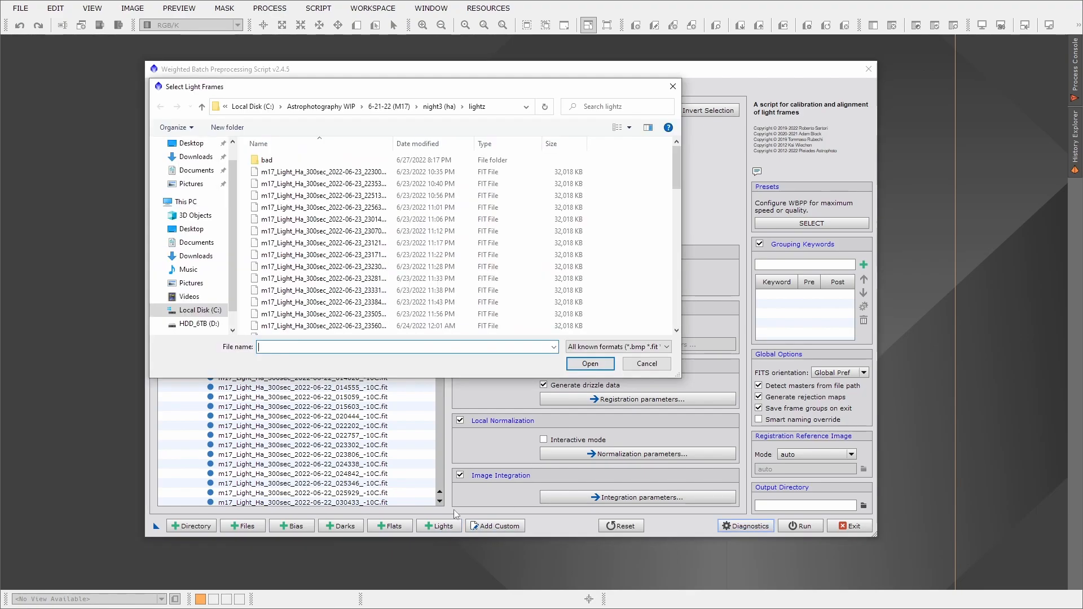
{"action": "left_click", "coordinate": [395, 106]}
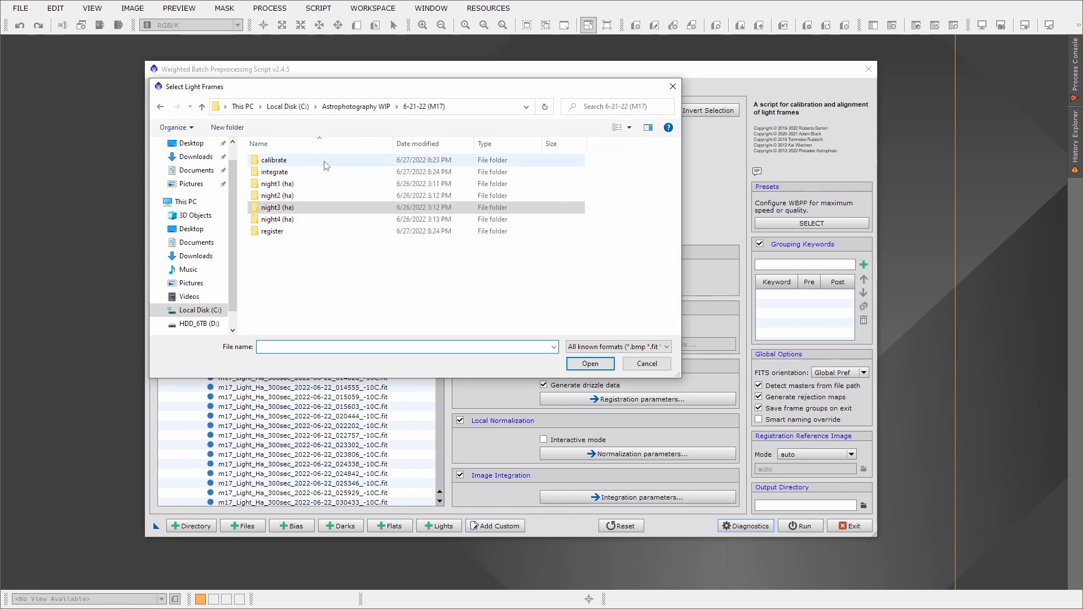
{"action": "double_click", "coordinate": [269, 222]}
{"action": "double_click", "coordinate": [271, 160]}
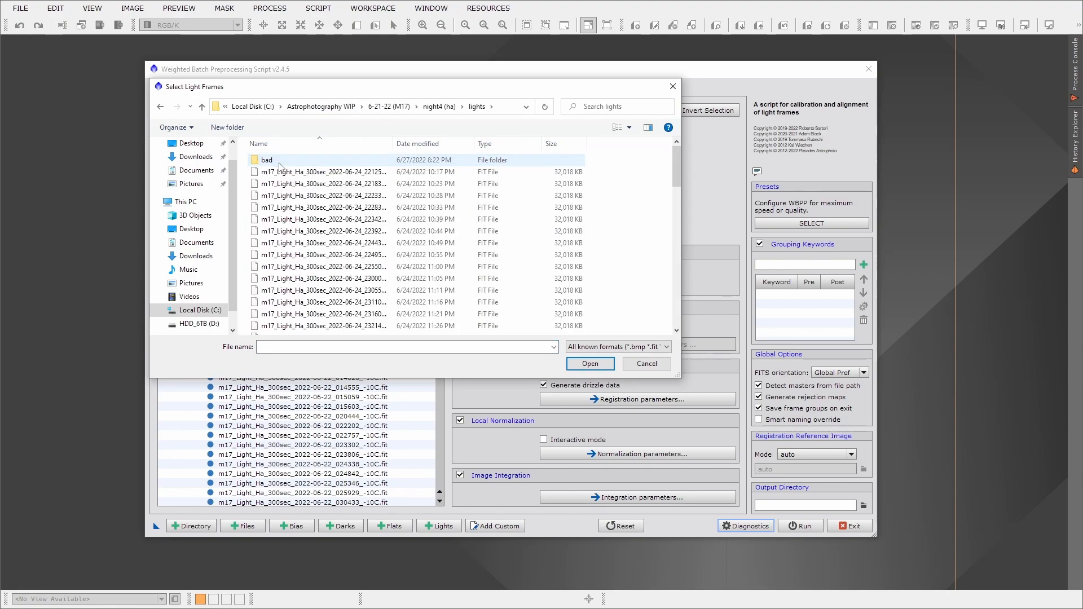
{"action": "left_click", "coordinate": [281, 171]}
{"action": "key", "text": "ctrl+a"}
{"action": "left_click", "coordinate": [282, 160], "text": "ctrl"}
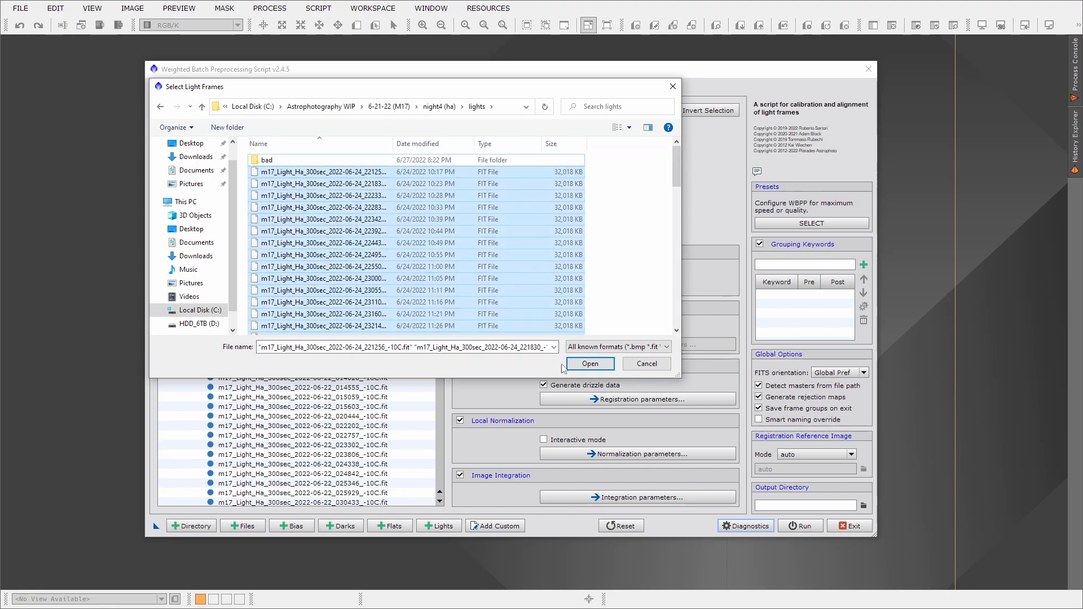
{"action": "left_click", "coordinate": [590, 364]}
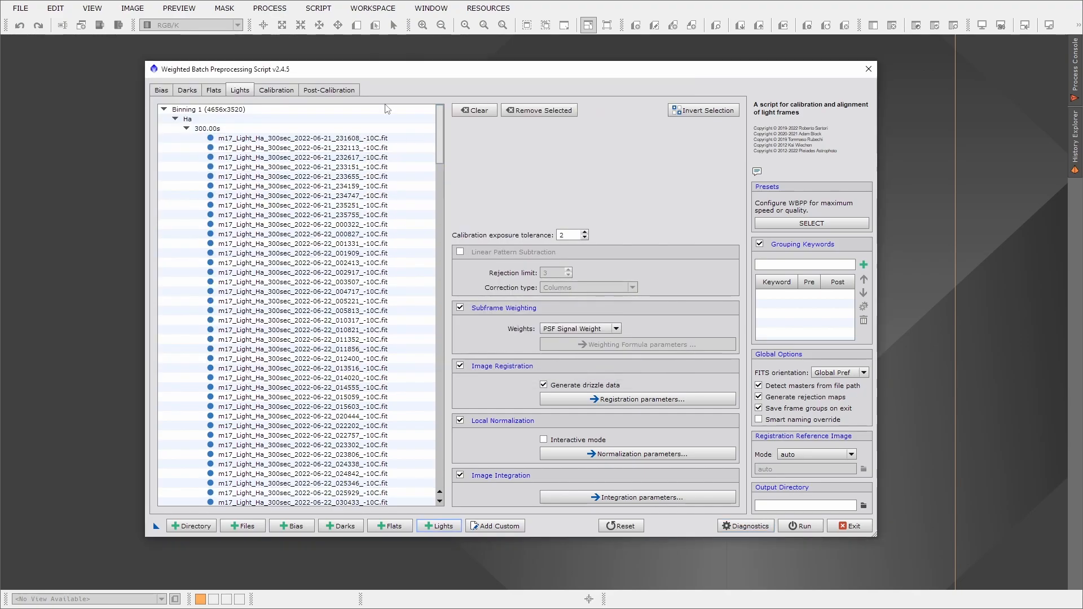
{"action": "mouse_move", "coordinate": [441, 144]}
{"action": "left_mouse_down"}
{"action": "mouse_move", "coordinate": [449, 483]}
{"action": "mouse_move", "coordinate": [427, 254]}
{"action": "mouse_move", "coordinate": [445, 128]}
{"action": "left_mouse_up"}
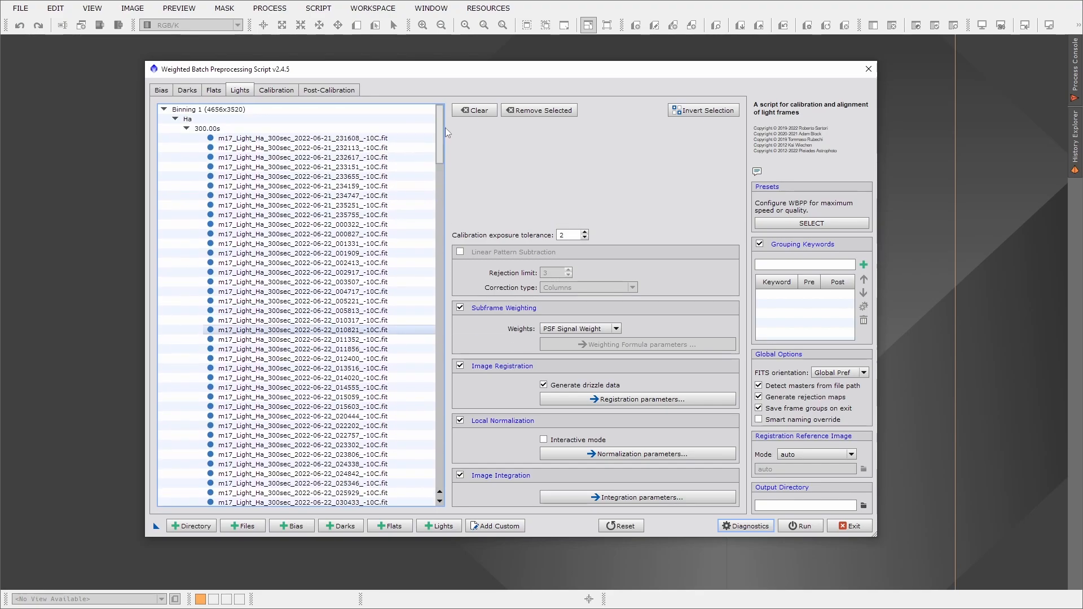
Step: Add all Ha flat frames from the night2 (ha) flat folder of 6-21-22 (M17)
{"action": "left_click", "coordinate": [215, 90]}
{"action": "left_click", "coordinate": [390, 525]}
{"action": "left_click", "coordinate": [389, 106]}
{"action": "double_click", "coordinate": [285, 183]}
{"action": "double_click", "coordinate": [292, 160]}
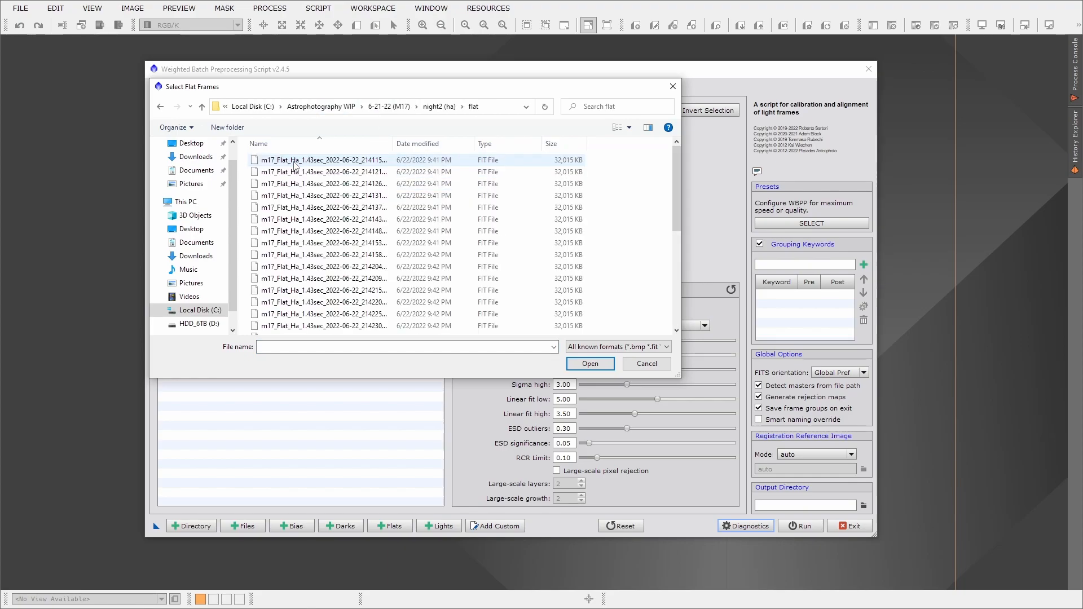
{"action": "left_click", "coordinate": [296, 161]}
{"action": "key", "text": "ctrl+a"}
{"action": "left_click", "coordinate": [604, 369]}
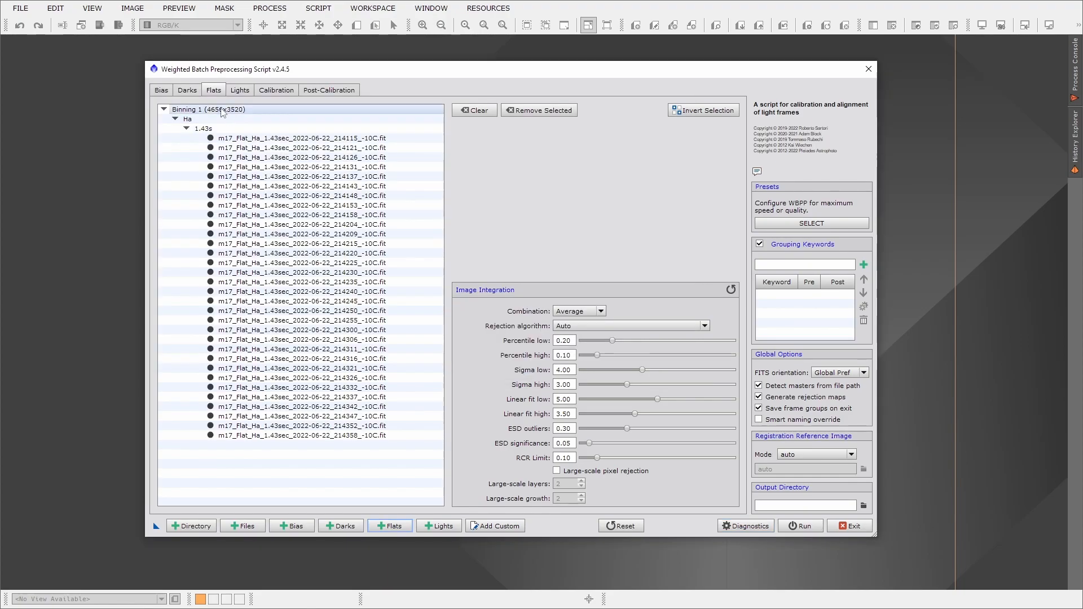
Step: Add all 300-second dark frames from the ASI1600 calibration library, in 200 gain, -10, dark, 300
{"action": "left_click", "coordinate": [185, 91]}
{"action": "left_click", "coordinate": [341, 526]}
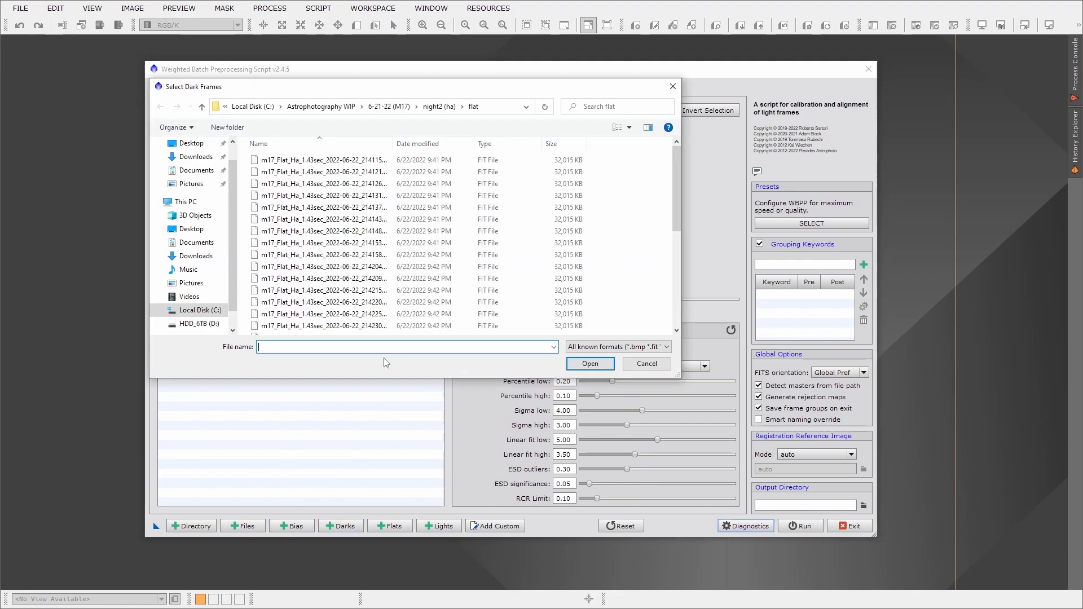
{"action": "left_click", "coordinate": [333, 106]}
{"action": "double_click", "coordinate": [299, 184]}
{"action": "double_click", "coordinate": [293, 160]}
{"action": "double_click", "coordinate": [294, 161]}
{"action": "double_click", "coordinate": [294, 171]}
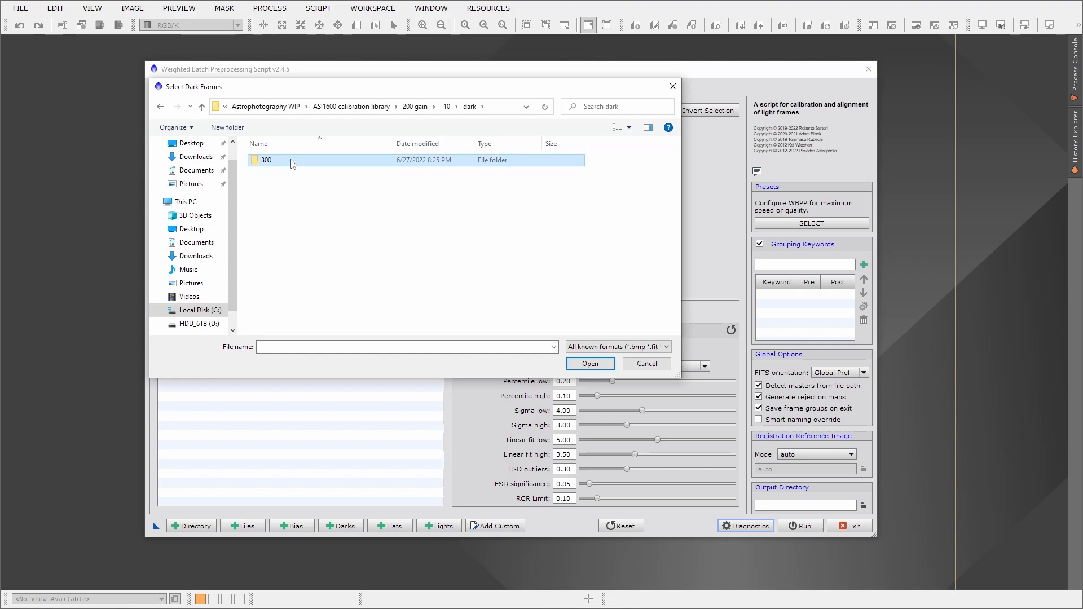
{"action": "double_click", "coordinate": [290, 161]}
{"action": "key", "text": "ctrl+a"}
{"action": "key", "text": "Return"}
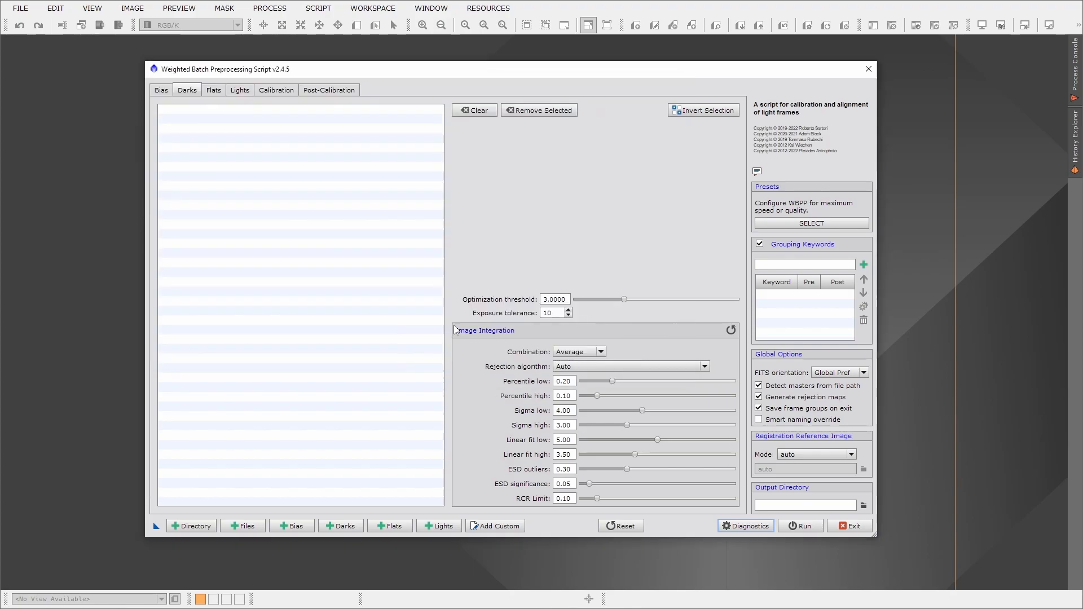
Step: Remove the -7C dark frame taken at 181505 from the list of 300-second darks
{"action": "mouse_move", "coordinate": [439, 173]}
{"action": "left_mouse_down"}
{"action": "mouse_move", "coordinate": [436, 162]}
{"action": "mouse_move", "coordinate": [454, 380]}
{"action": "mouse_move", "coordinate": [441, 169]}
{"action": "left_mouse_up"}
{"action": "left_click", "coordinate": [385, 130]}
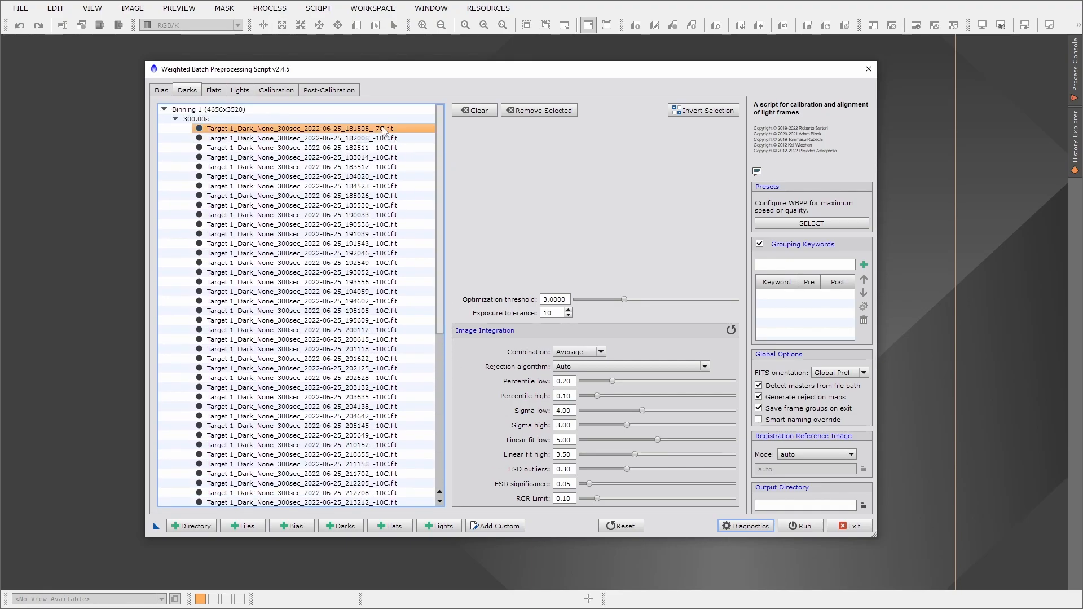
{"action": "left_click", "coordinate": [536, 110]}
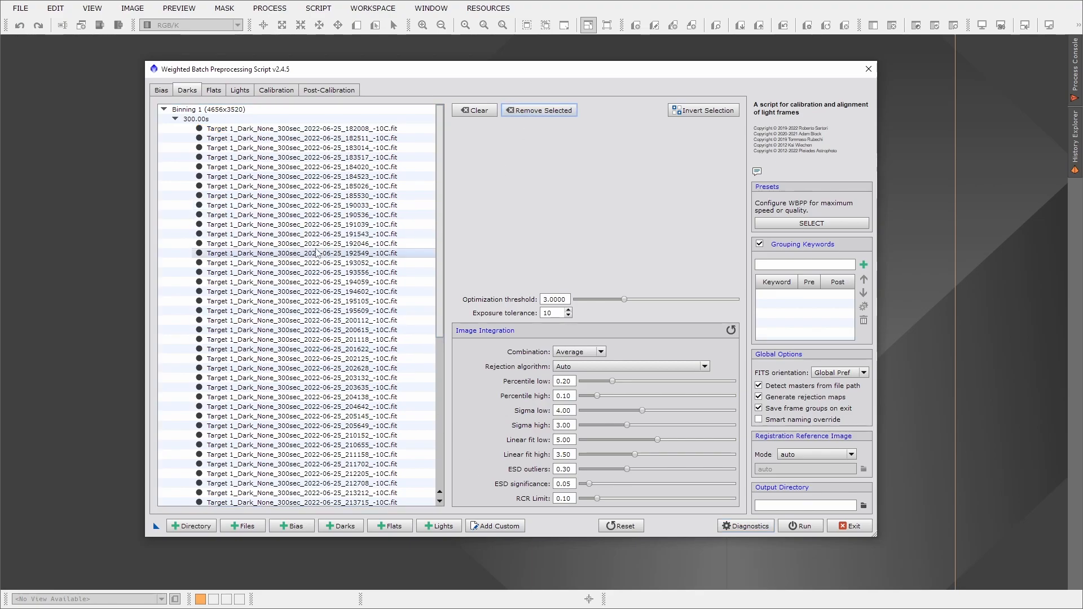
Step: Add all bias frames from the 200 gain, -10, bias folder of the ASI1600 calibration library and check the list
{"action": "left_click", "coordinate": [163, 91]}
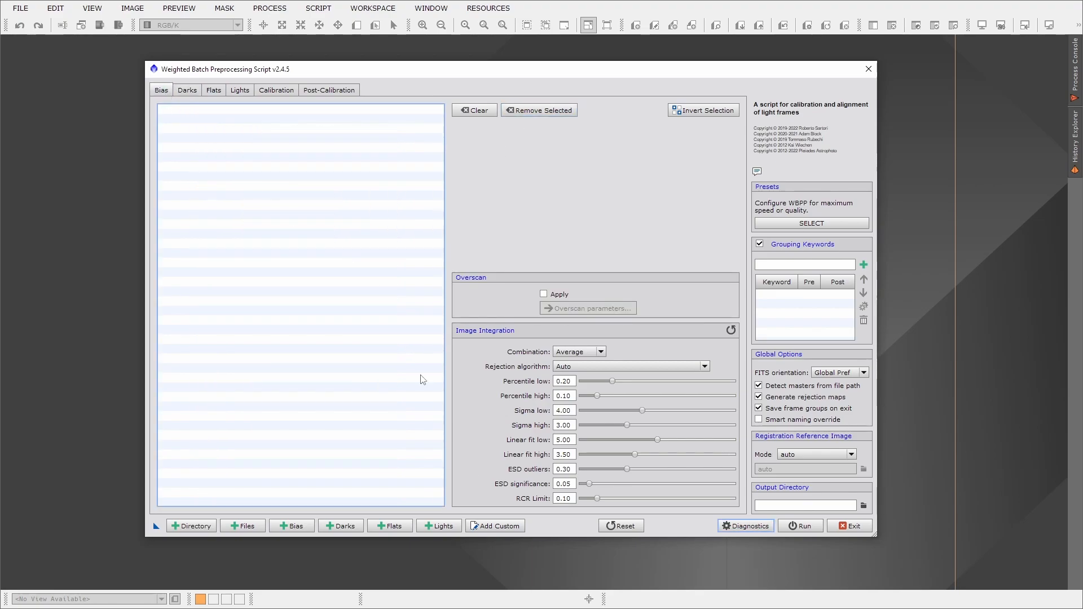
{"action": "left_click", "coordinate": [293, 526]}
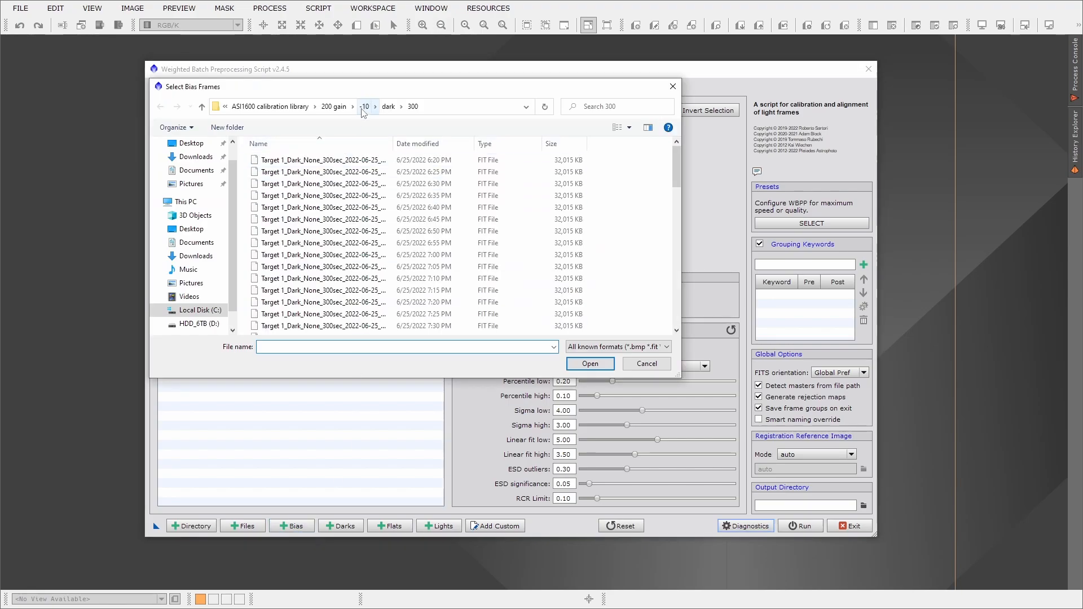
{"action": "left_click", "coordinate": [337, 109]}
{"action": "double_click", "coordinate": [309, 162]}
{"action": "double_click", "coordinate": [300, 161]}
{"action": "left_click", "coordinate": [300, 162]}
{"action": "key", "text": "ctrl+a"}
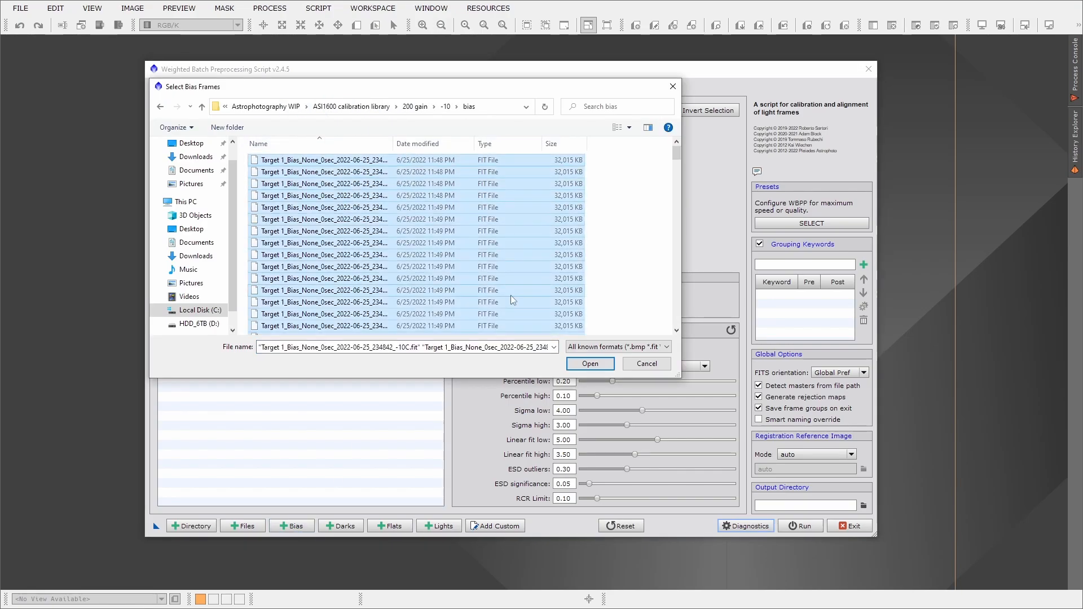
{"action": "left_click", "coordinate": [590, 364]}
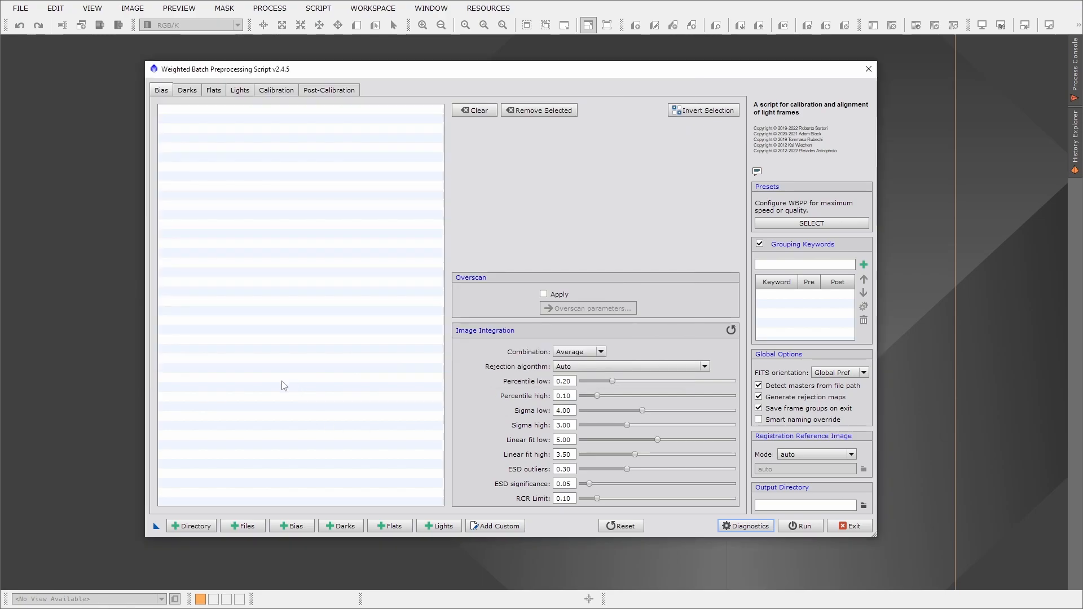
{"action": "left_click_drag", "start_coordinate": [442, 125], "coordinate": [420, 119]}
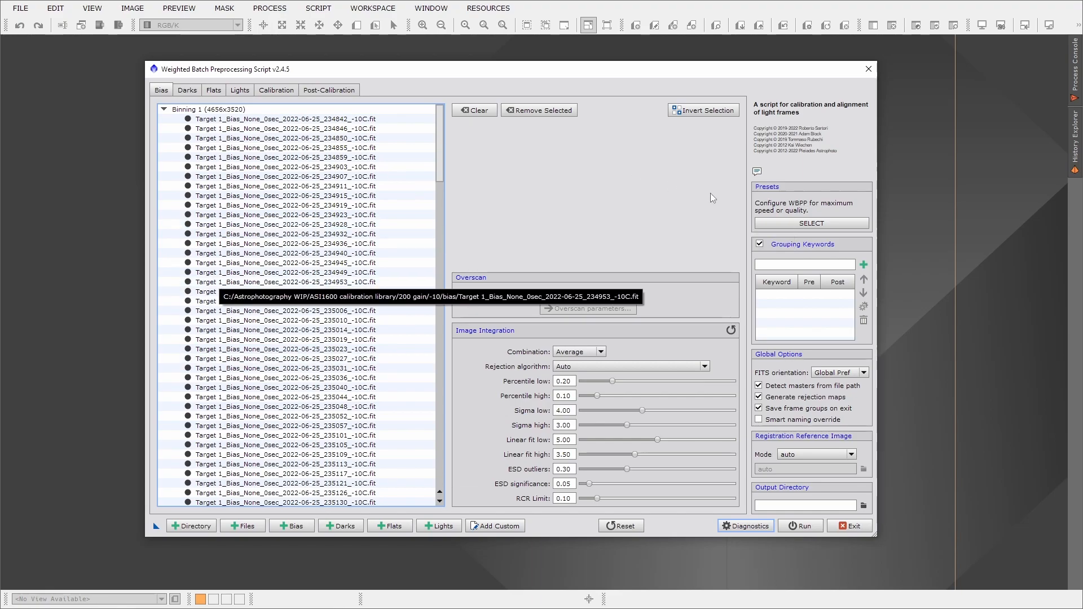
Step: Review the loaded bias, dark and flat frame lists together with their integration settings
{"action": "left_click", "coordinate": [261, 111]}
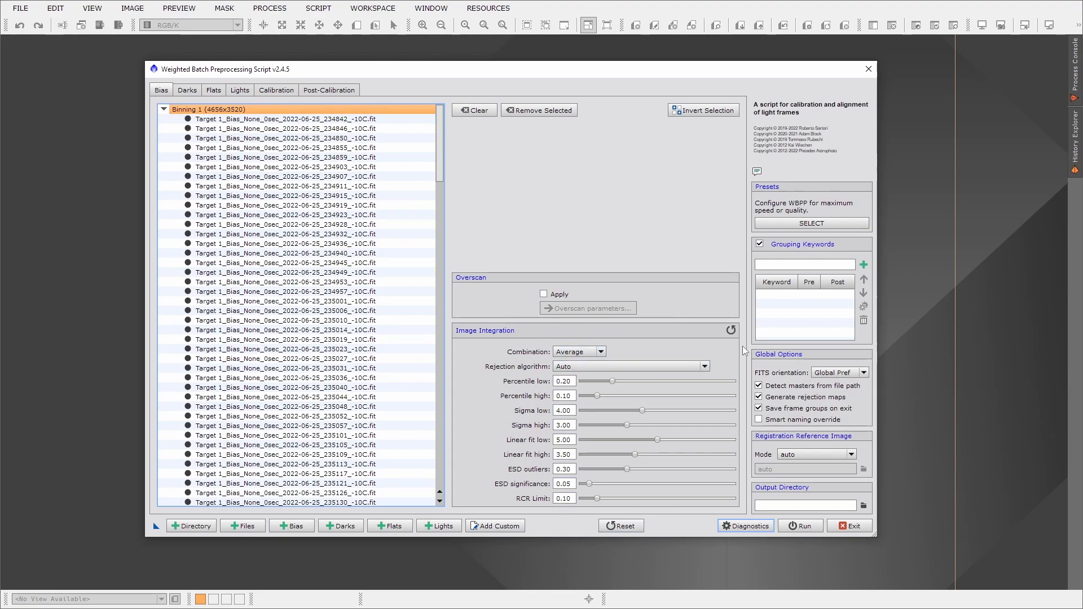
{"action": "left_click", "coordinate": [188, 90]}
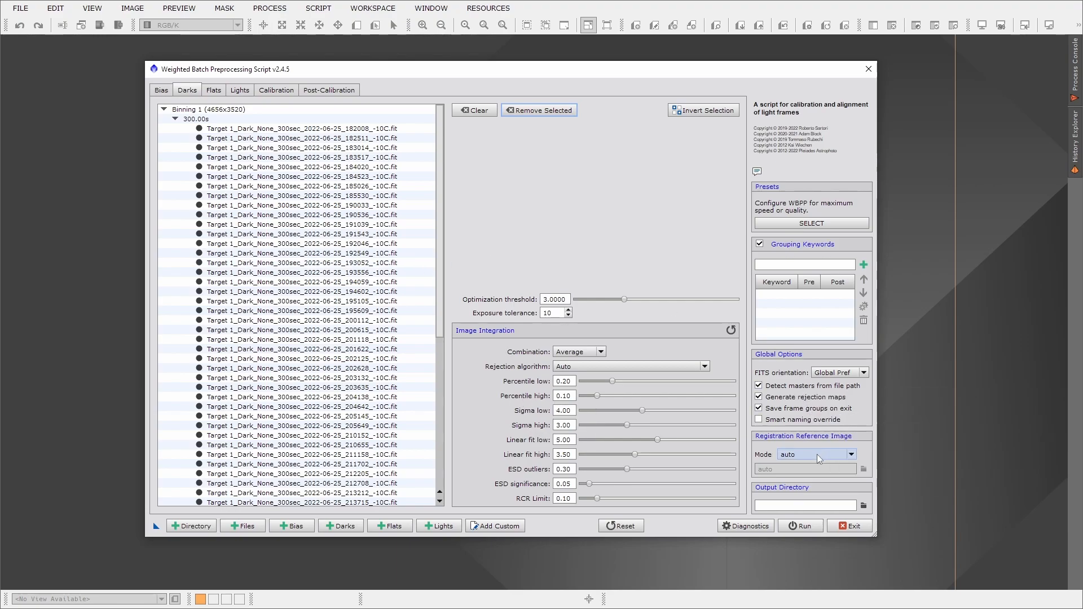
{"action": "left_click", "coordinate": [217, 93]}
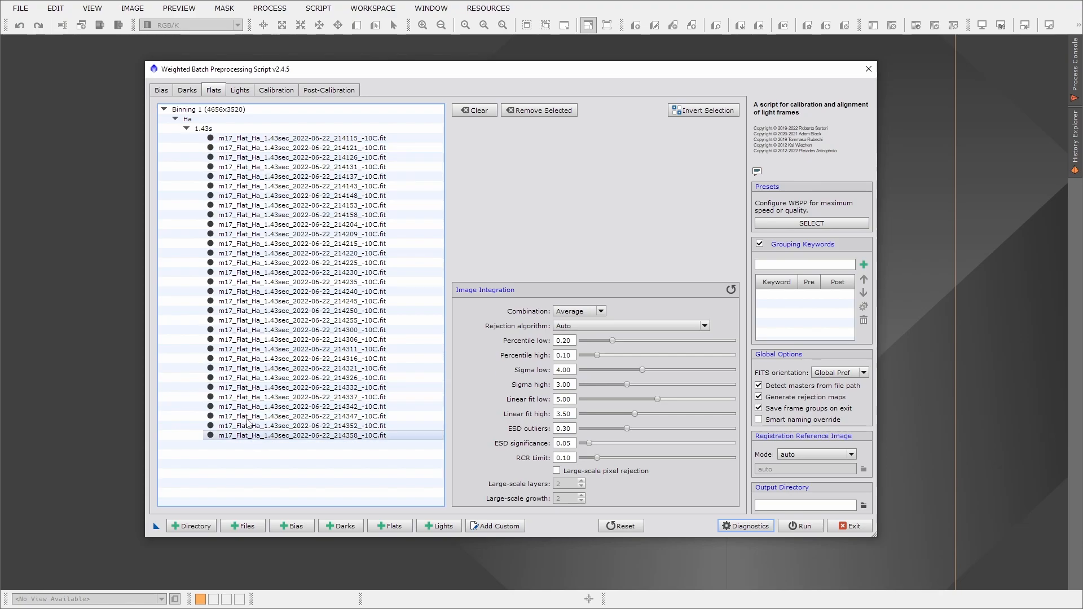
Step: Disable Subframe Weighting, Image Registration, Local Normalization and Image Integration for the light frames
{"action": "left_click", "coordinate": [240, 90]}
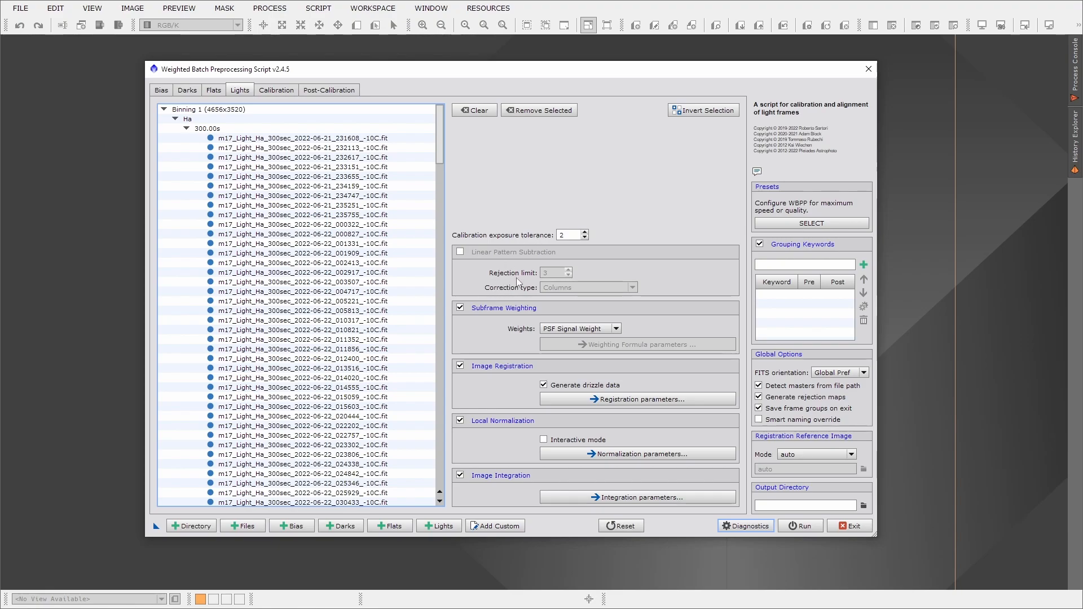
{"action": "left_click", "coordinate": [460, 308]}
{"action": "left_click", "coordinate": [460, 366]}
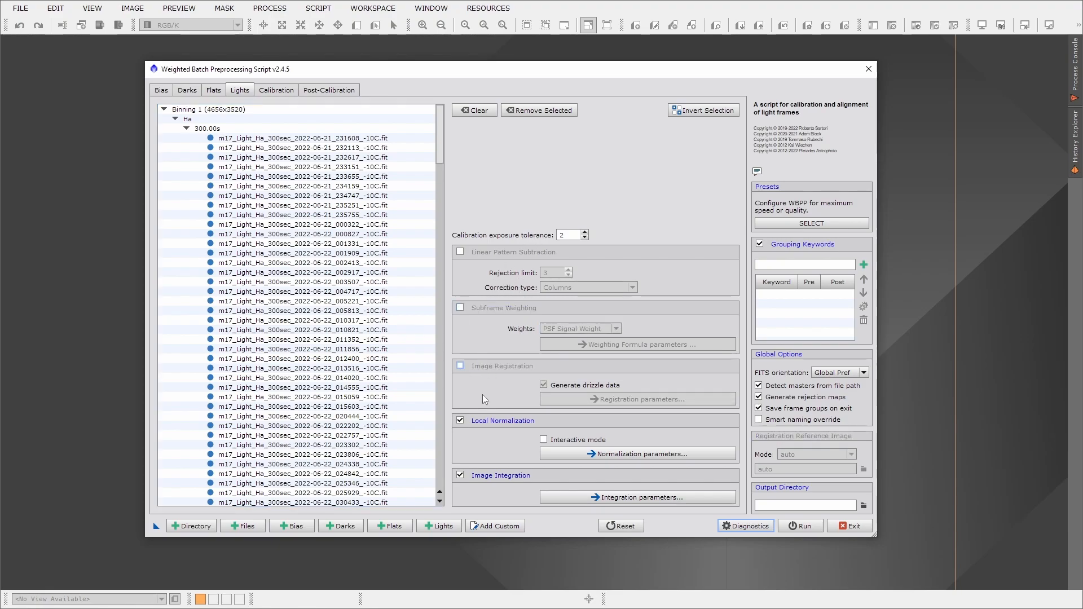
{"action": "left_click", "coordinate": [460, 421]}
{"action": "left_click", "coordinate": [459, 476]}
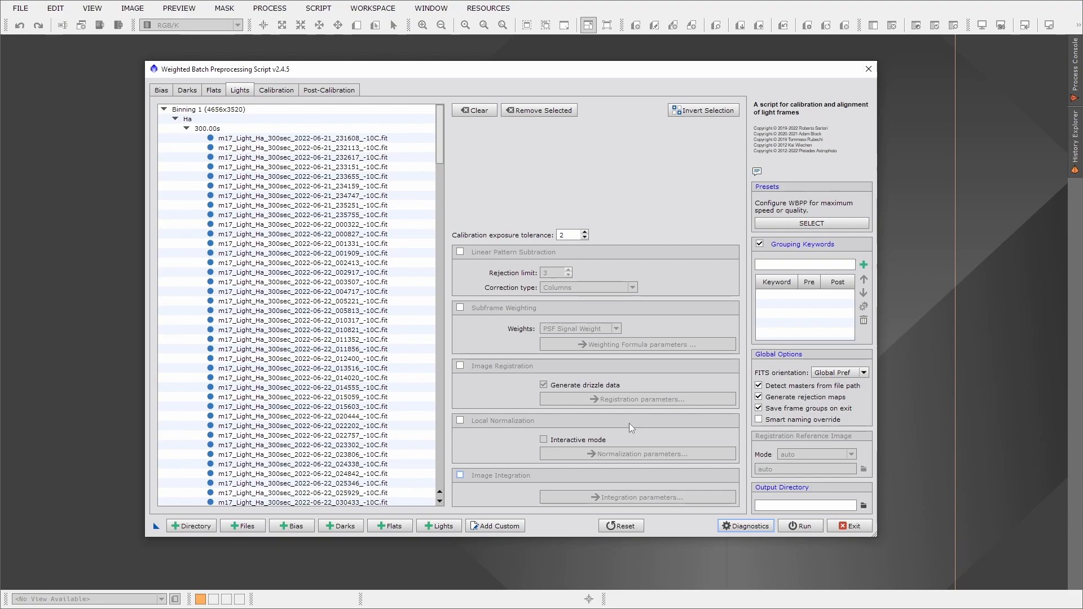
Step: Check the calibration groups, turn off dark calibration for the 1.43 s Ha flats, and show the Ha light group's calibration settings
{"action": "left_click", "coordinate": [271, 92]}
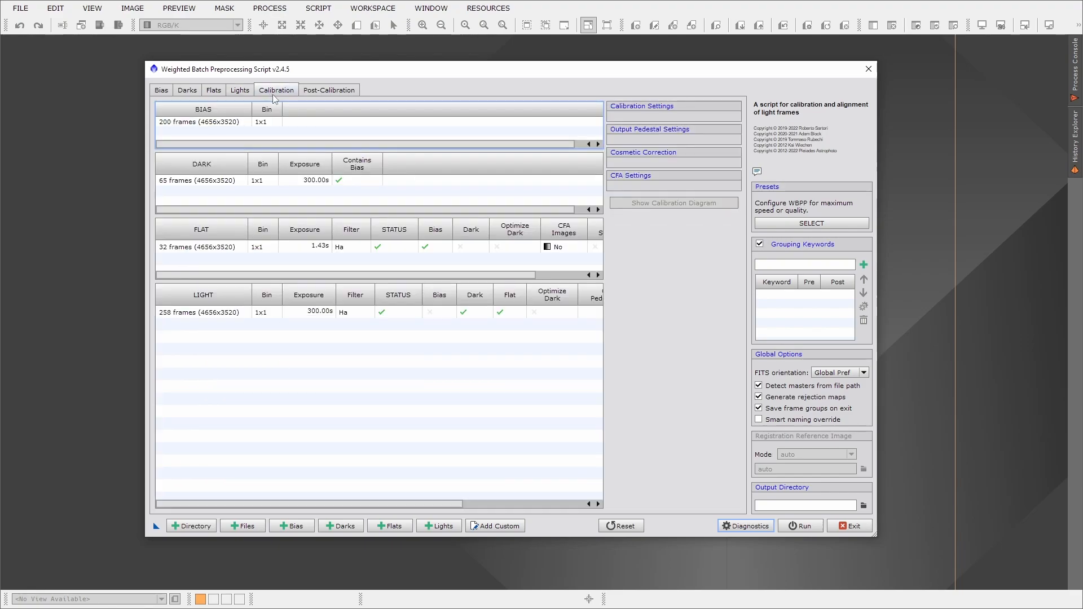
{"action": "left_click", "coordinate": [199, 123]}
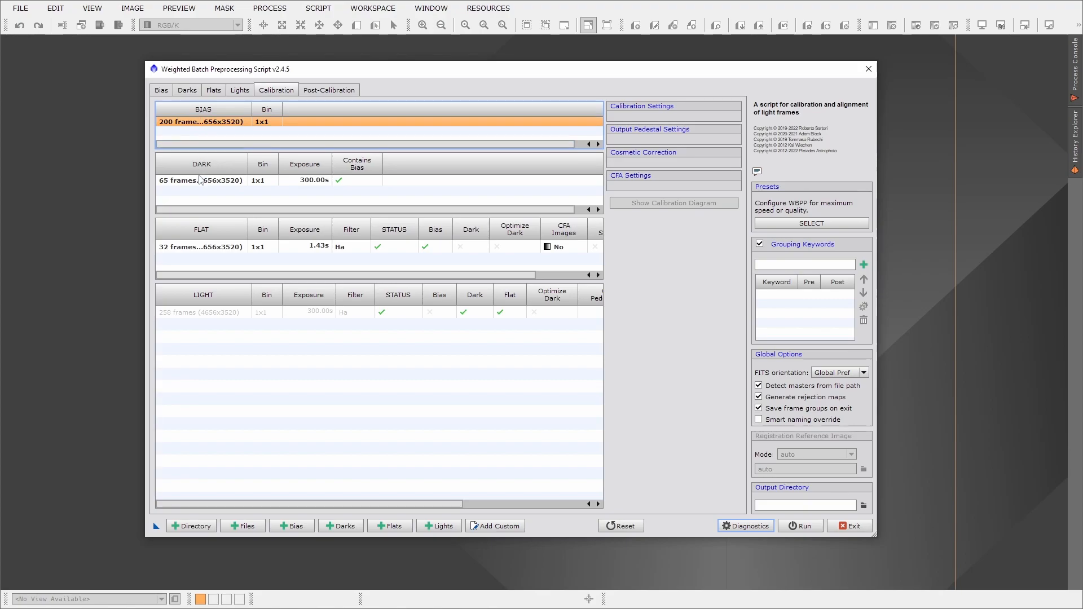
{"action": "left_click", "coordinate": [200, 180]}
{"action": "left_click", "coordinate": [217, 248]}
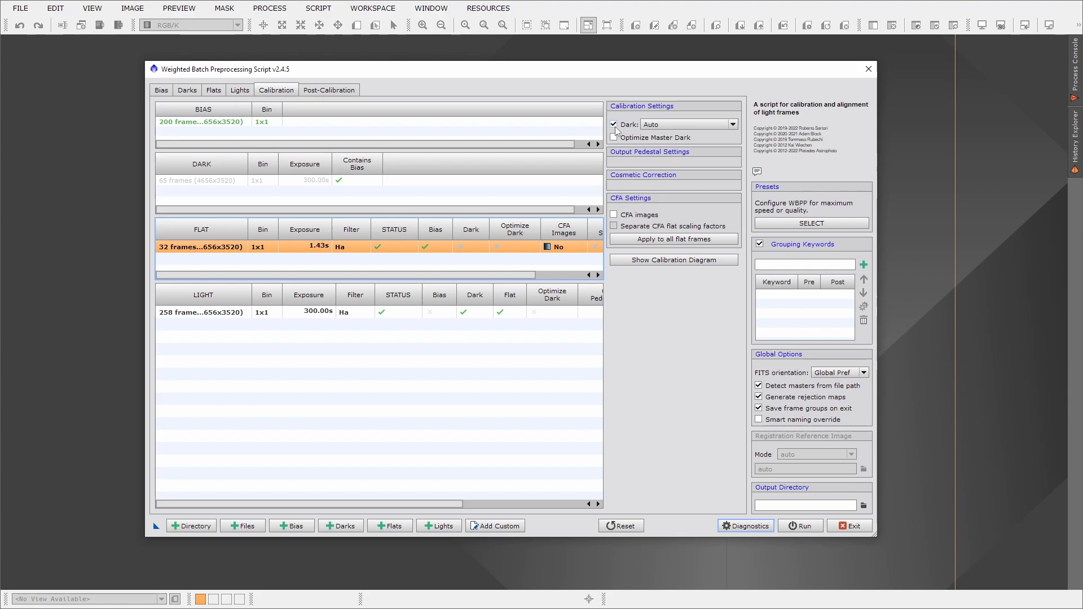
{"action": "left_click", "coordinate": [655, 125]}
{"action": "left_click", "coordinate": [653, 134]}
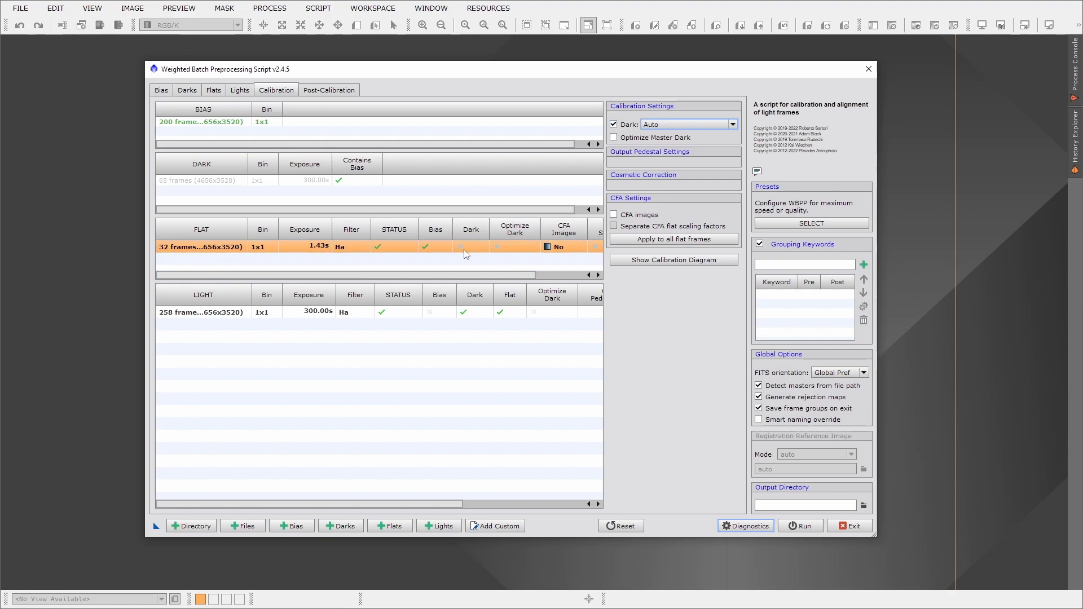
{"action": "left_click", "coordinate": [614, 124]}
{"action": "left_click", "coordinate": [234, 311]}
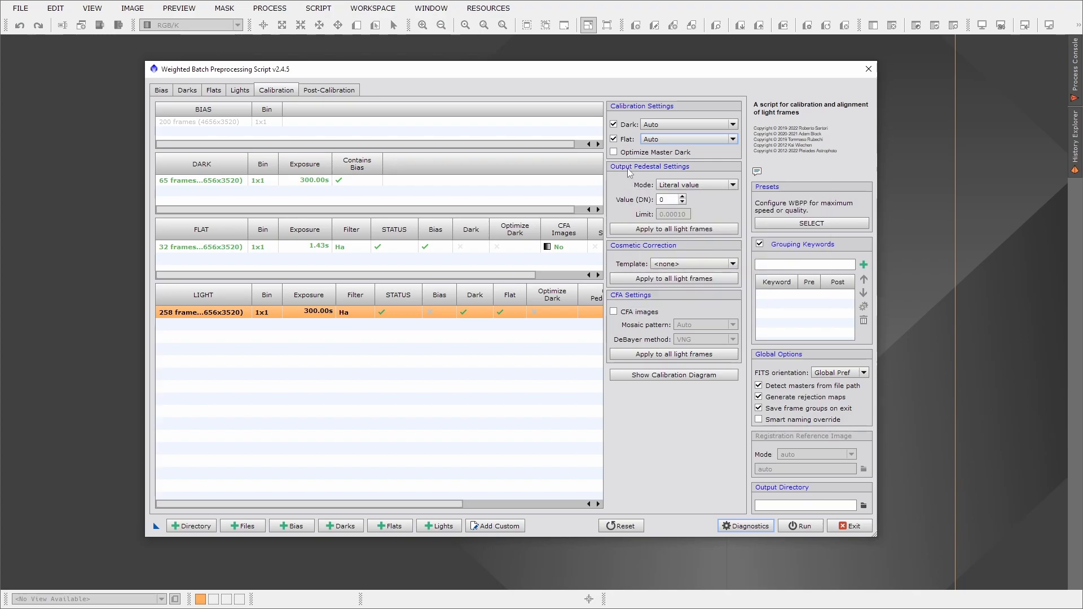
Step: Examine the Ha light group's calibration status, its post-calibration integration summary and active steps, and the list of loaded light frames
{"action": "left_click_drag", "start_coordinate": [220, 75], "coordinate": [223, 68]}
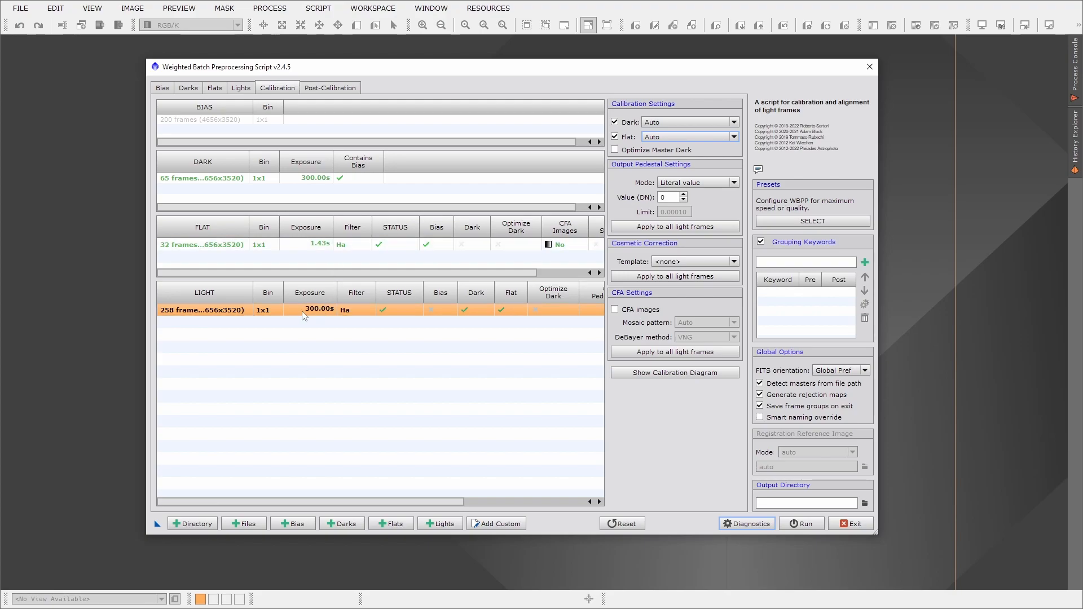
{"action": "left_click", "coordinate": [220, 316]}
{"action": "left_click", "coordinate": [220, 316]}
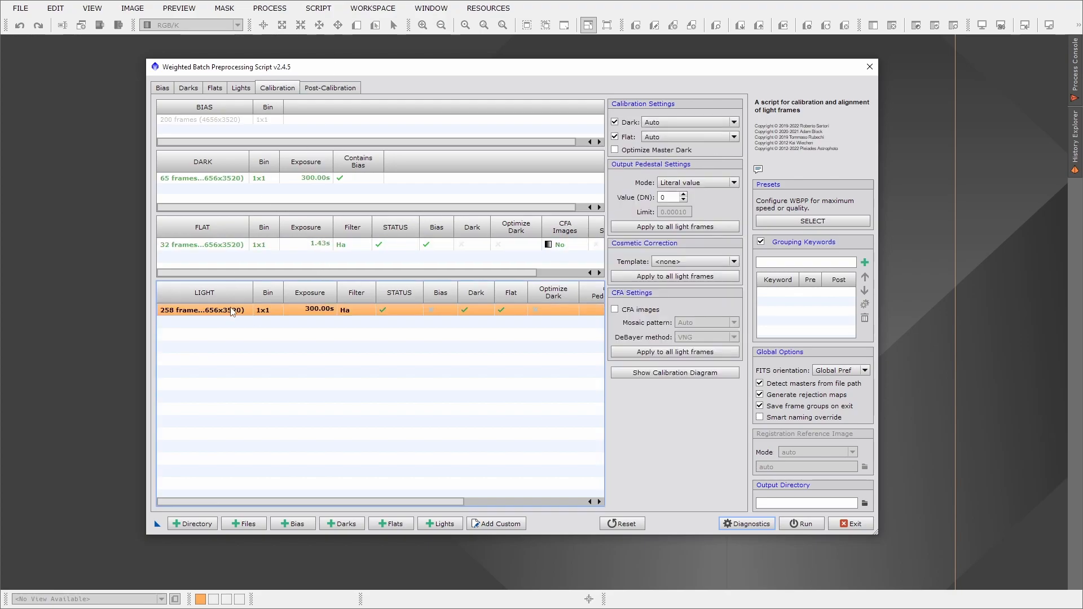
{"action": "left_click", "coordinate": [315, 87]}
{"action": "left_click", "coordinate": [205, 129]}
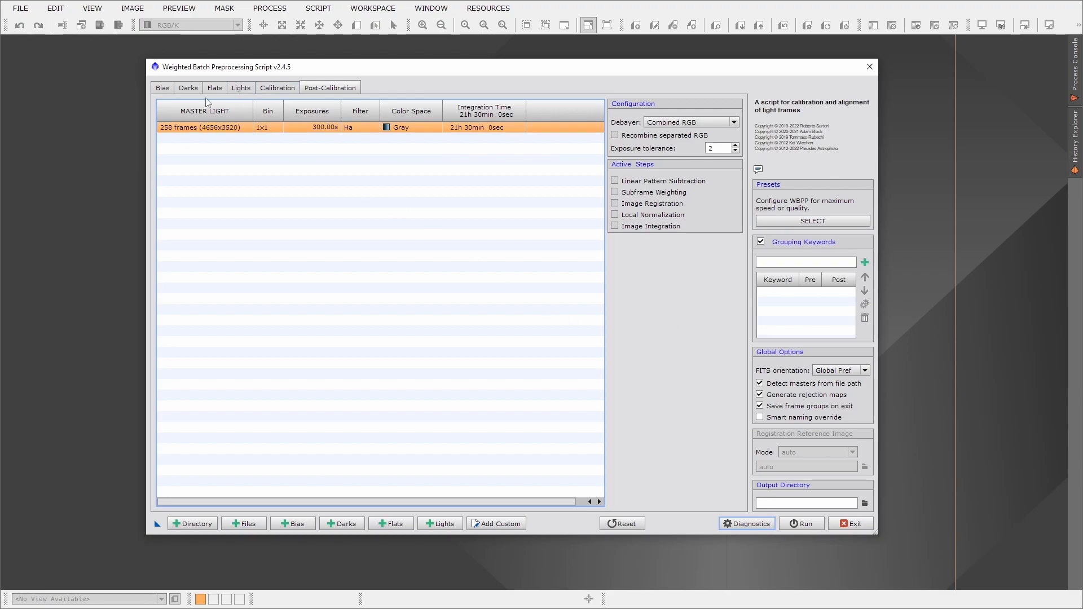
{"action": "left_click", "coordinate": [242, 88]}
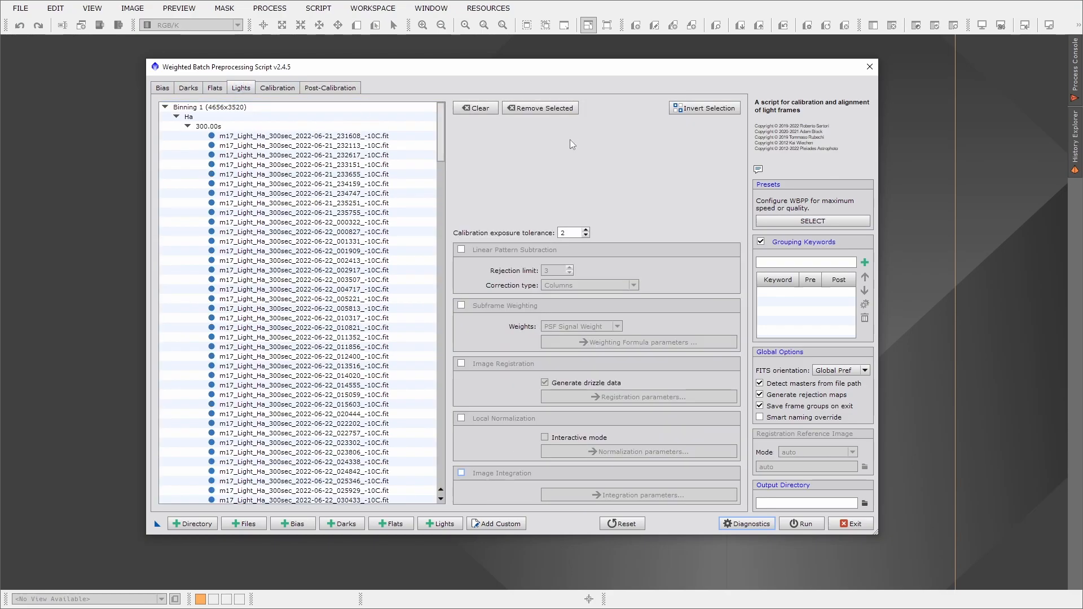
{"action": "left_click_drag", "start_coordinate": [440, 141], "coordinate": [446, 107]}
{"action": "left_click", "coordinate": [329, 89]}
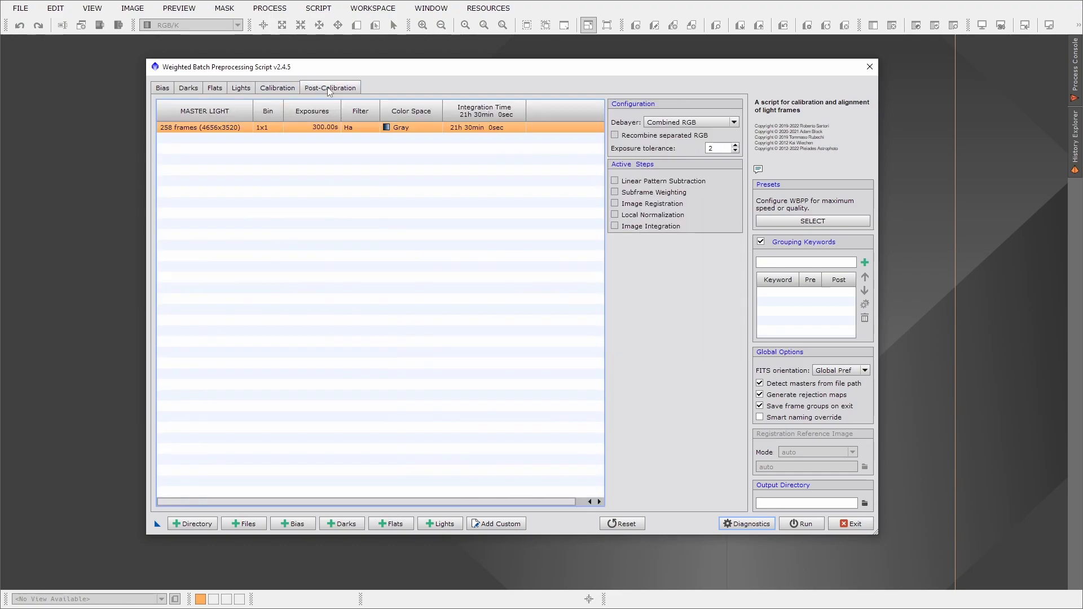
{"action": "left_click", "coordinate": [298, 90]}
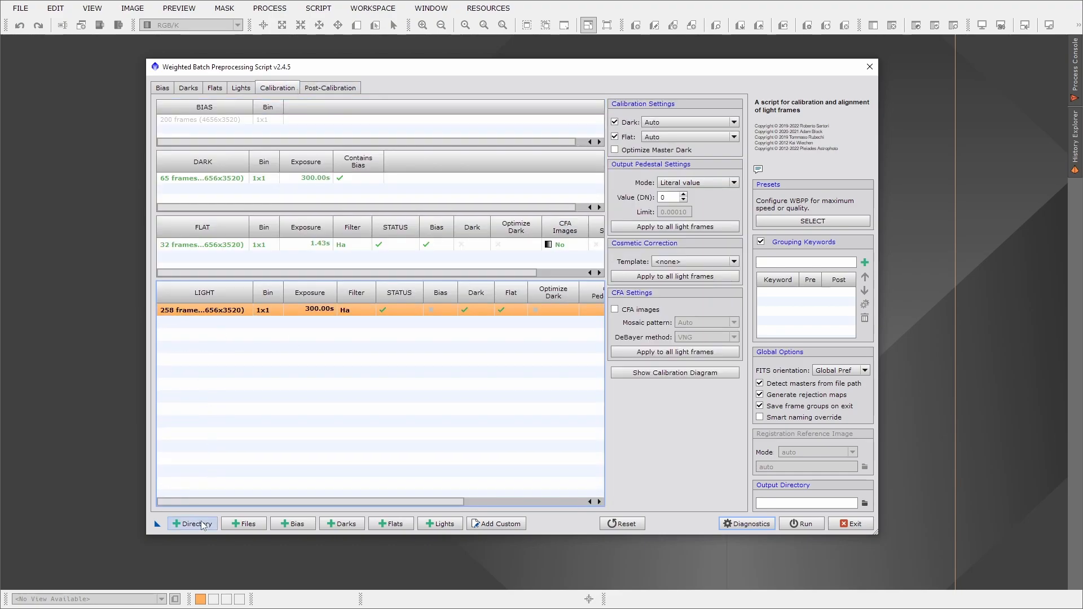
{"action": "key", "text": "alt+Tab"}
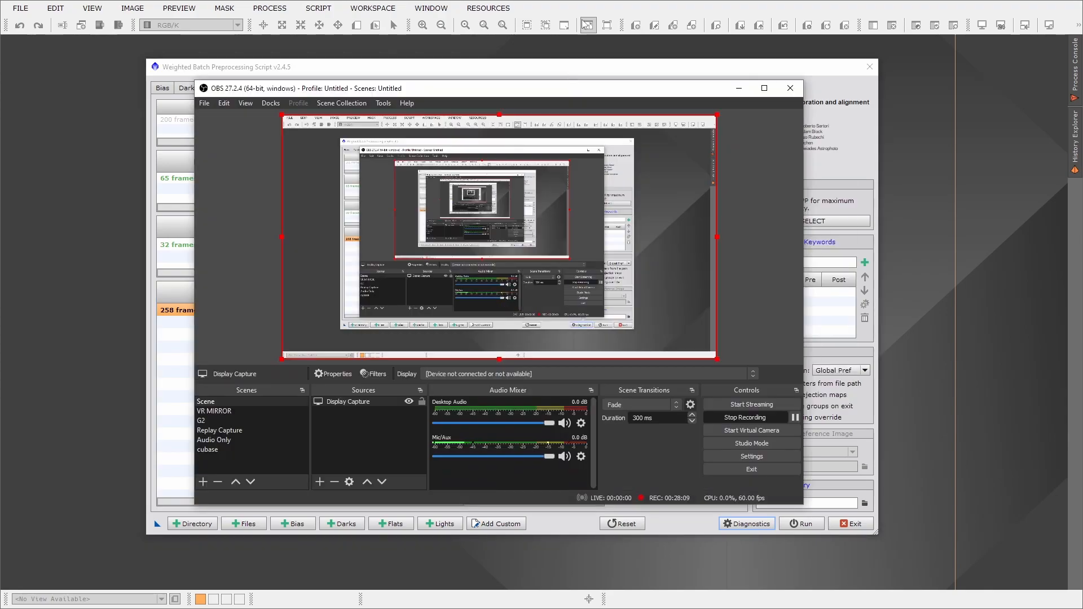
{"action": "left_click", "coordinate": [588, 28]}
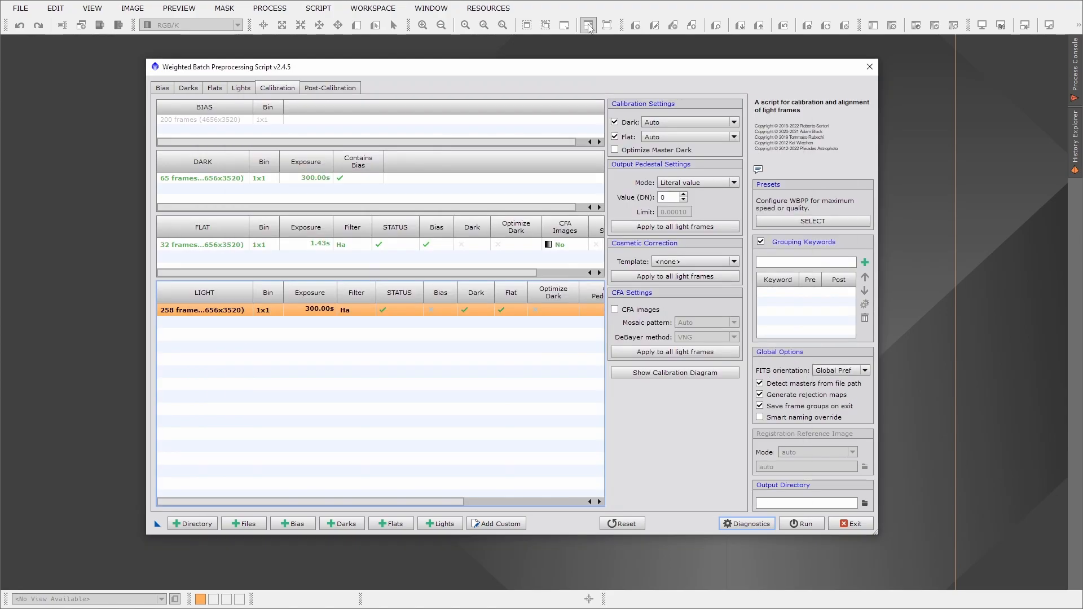
{"action": "key", "text": "alt+Tab"}
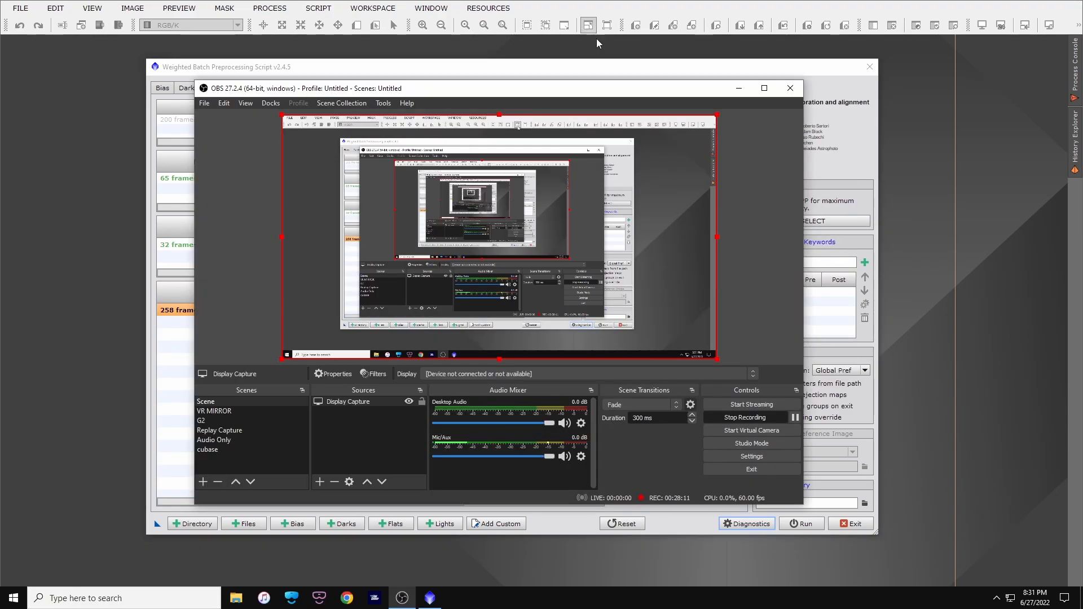
{"action": "left_click", "coordinate": [587, 31]}
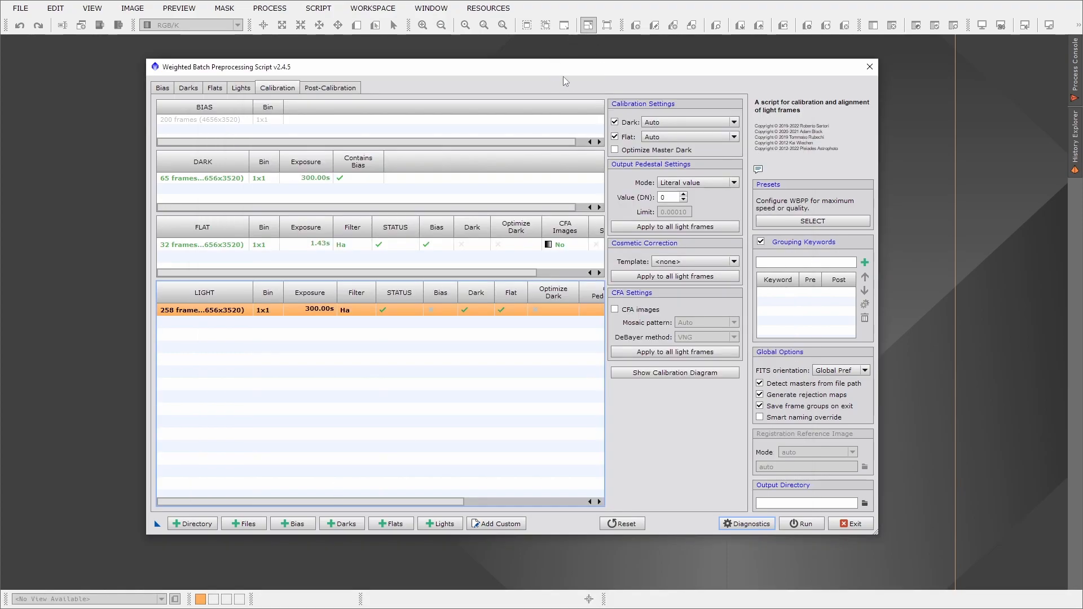
{"action": "mouse_move", "coordinate": [555, 71]}
{"action": "left_mouse_down"}
{"action": "mouse_move", "coordinate": [542, 79]}
{"action": "mouse_move", "coordinate": [551, 75]}
{"action": "left_mouse_up"}
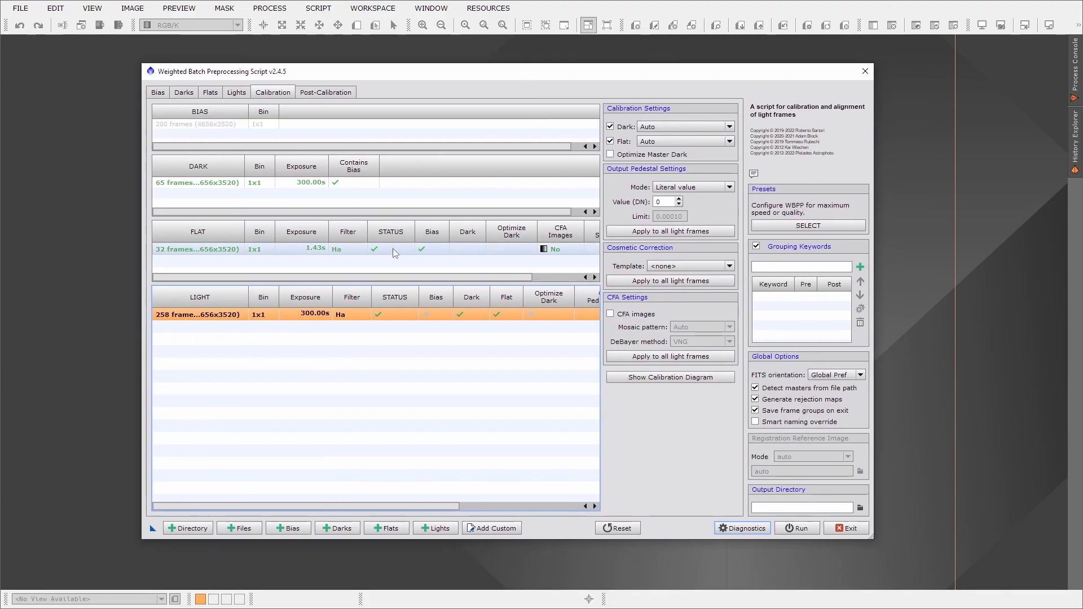
Step: Work out the total light exposure in hours with Calculator as 258 × 300 ÷ 60 ÷ 60, and close Calculator
{"action": "key", "text": "super"}
{"action": "type", "text": "ca"}
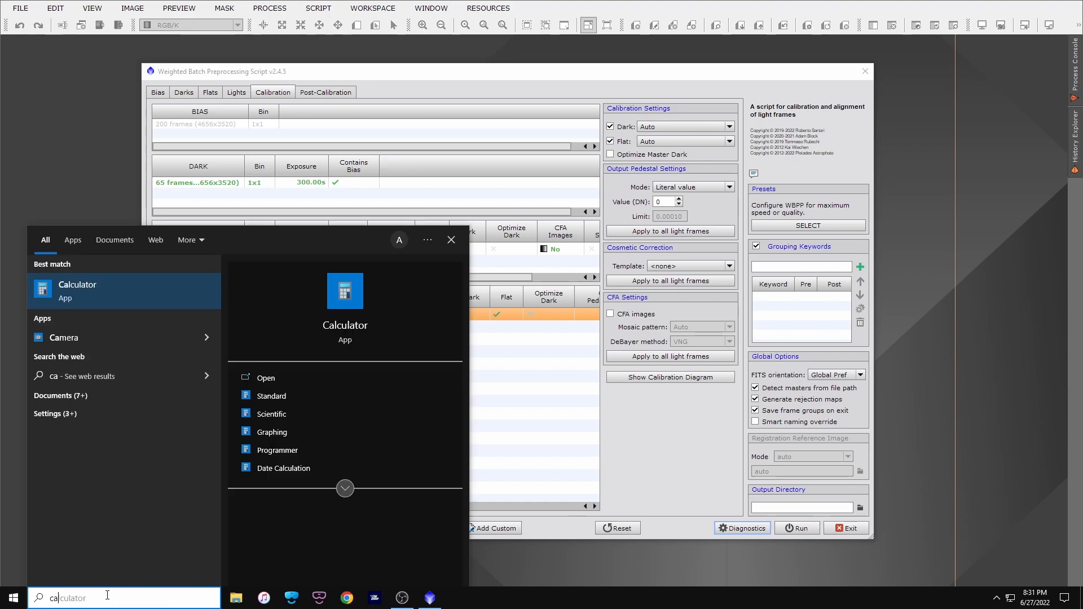
{"action": "left_click", "coordinate": [90, 299]}
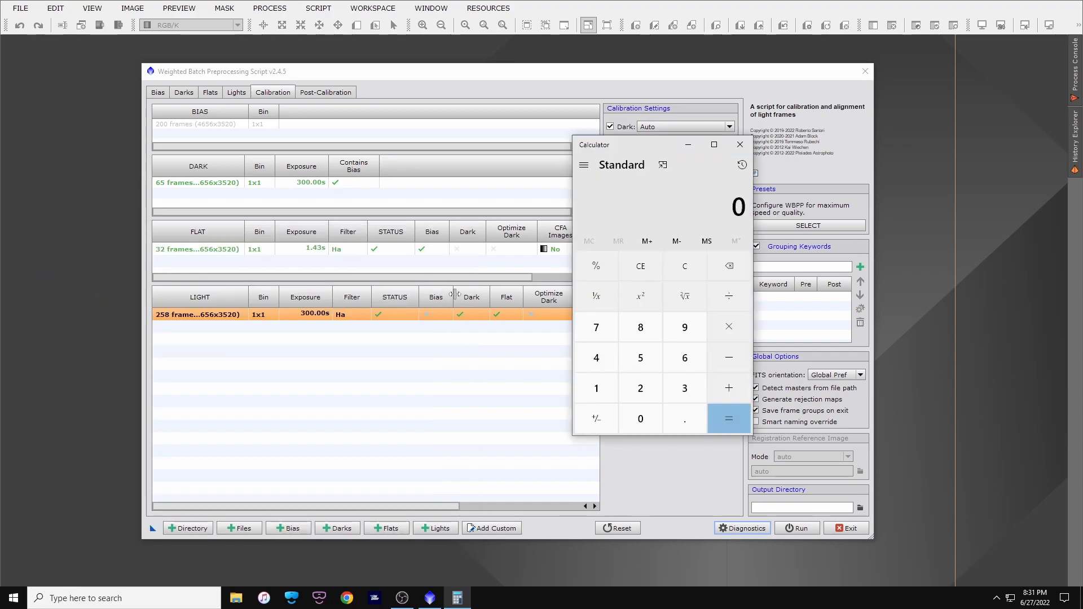
{"action": "left_click", "coordinate": [641, 388]}
{"action": "left_click", "coordinate": [641, 358]}
{"action": "left_click", "coordinate": [640, 327]}
{"action": "left_click", "coordinate": [726, 333]}
{"action": "left_click", "coordinate": [684, 388]}
{"action": "left_click", "coordinate": [640, 419]}
{"action": "left_click", "coordinate": [640, 419]}
{"action": "left_click", "coordinate": [728, 419]}
{"action": "left_click", "coordinate": [729, 296]}
{"action": "left_click", "coordinate": [684, 358]}
{"action": "left_click", "coordinate": [641, 419]}
{"action": "left_click", "coordinate": [728, 419]}
{"action": "left_click", "coordinate": [728, 296]}
{"action": "left_click", "coordinate": [684, 358]}
{"action": "left_click", "coordinate": [640, 419]}
{"action": "left_click", "coordinate": [728, 419]}
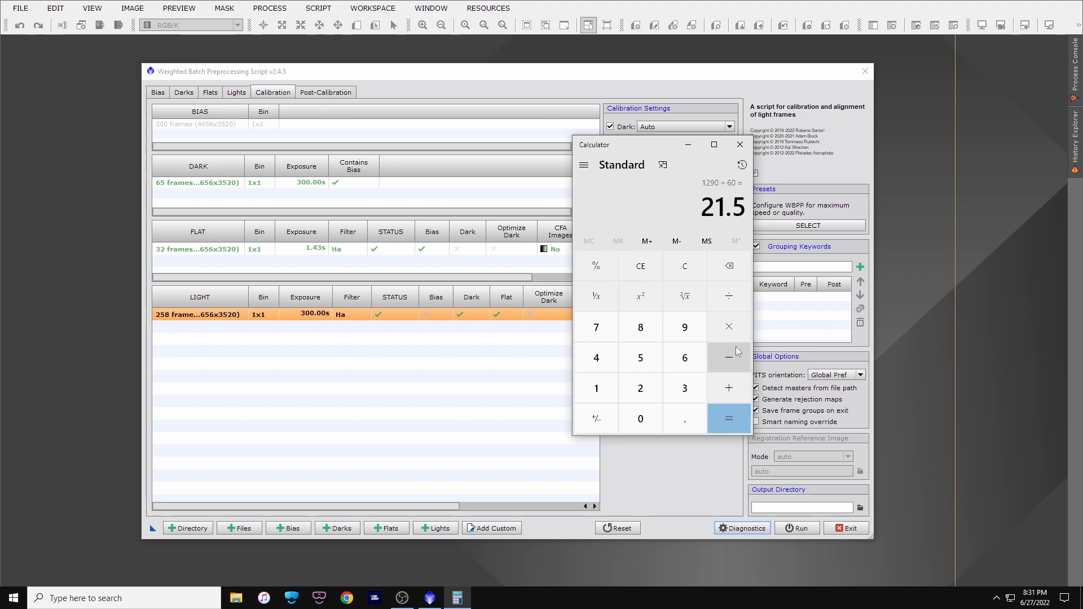
{"action": "left_click", "coordinate": [740, 145]}
Step: Run the diagnostics on the preprocessing setup and dismiss the messages after reading them
{"action": "left_click_drag", "start_coordinate": [455, 84], "coordinate": [422, 69]}
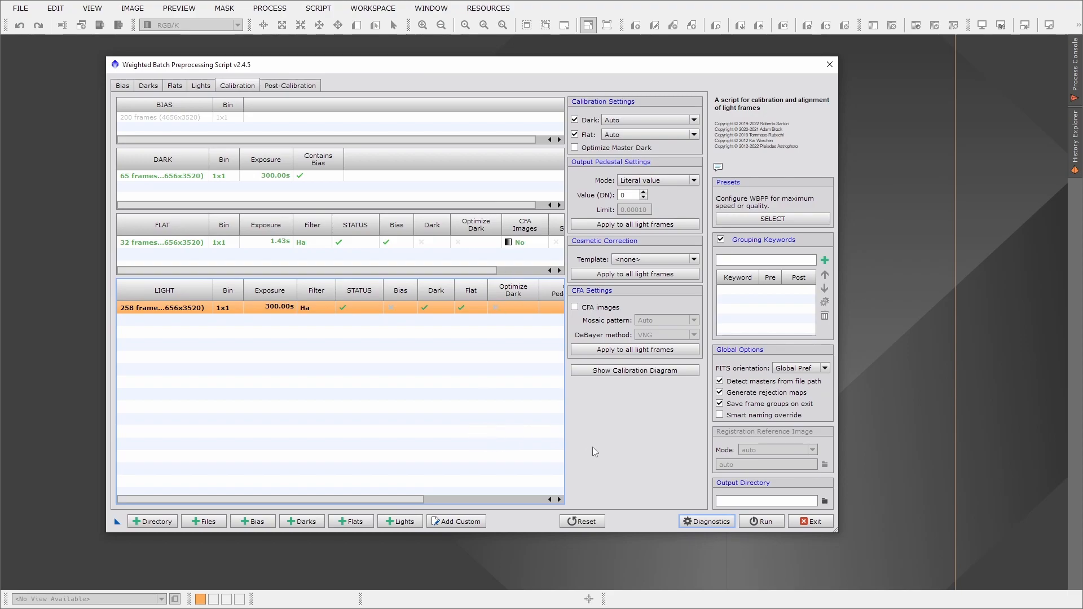
{"action": "left_click", "coordinate": [697, 521]}
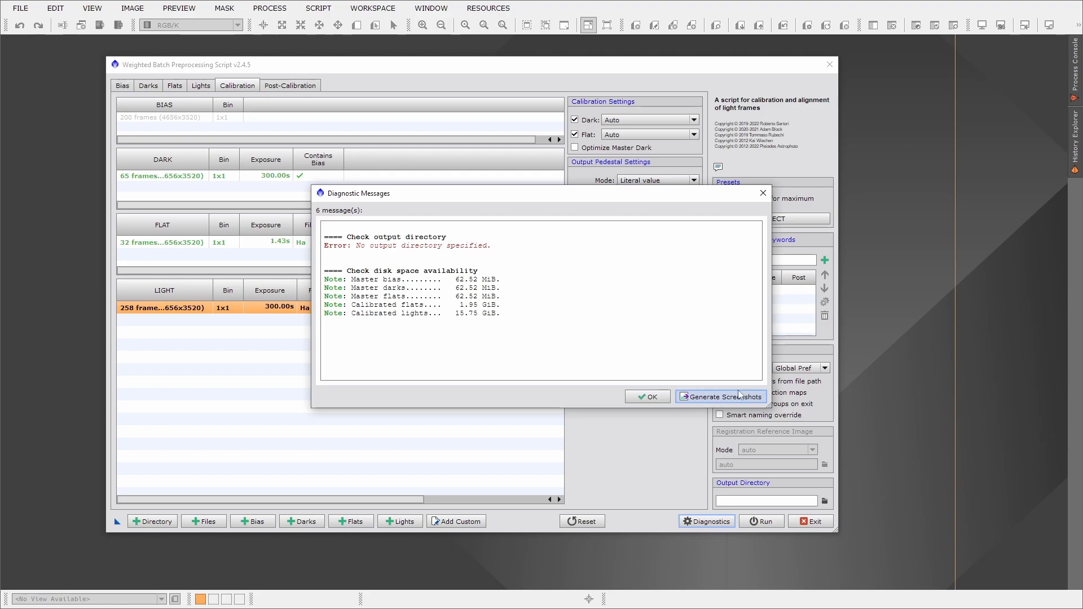
{"action": "left_click", "coordinate": [651, 397]}
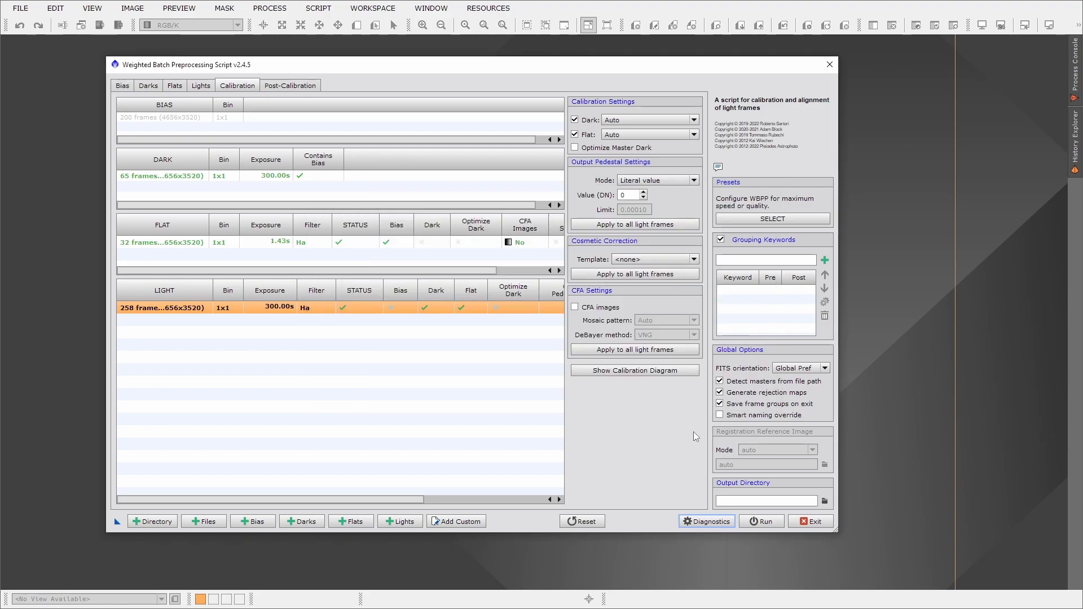
Step: Set the output directory to the calibrate folder inside 6-21-22 (M17)
{"action": "left_click", "coordinate": [824, 501]}
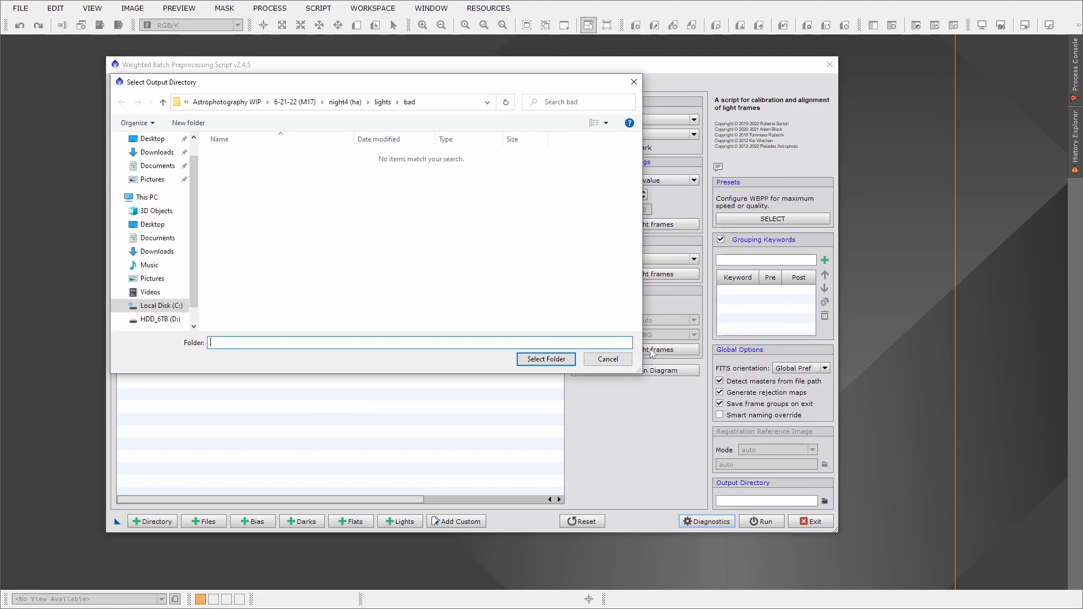
{"action": "left_click", "coordinate": [282, 107]}
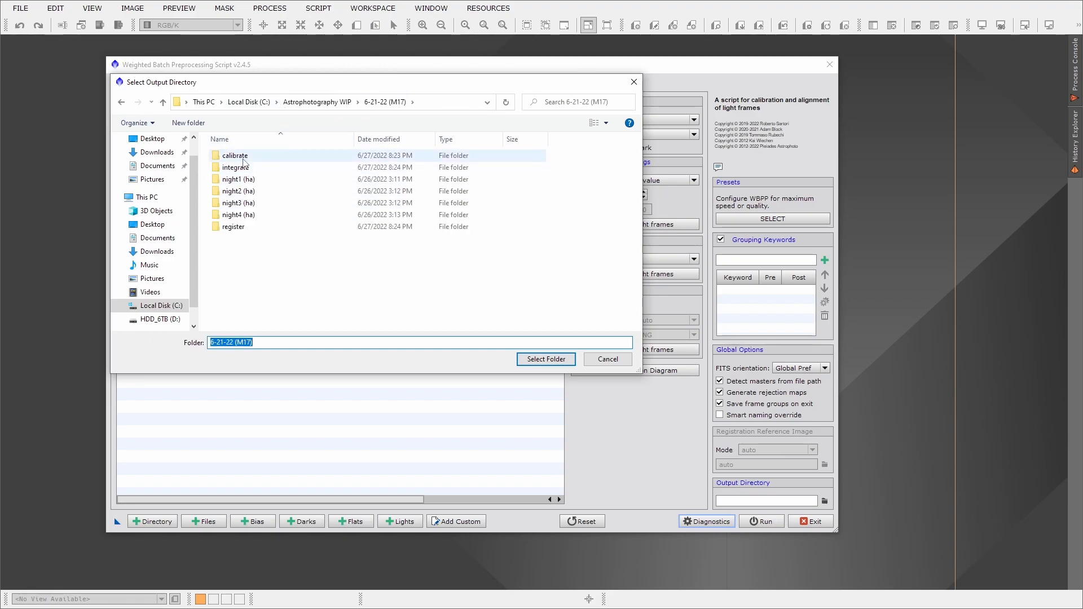
{"action": "double_click", "coordinate": [242, 158]}
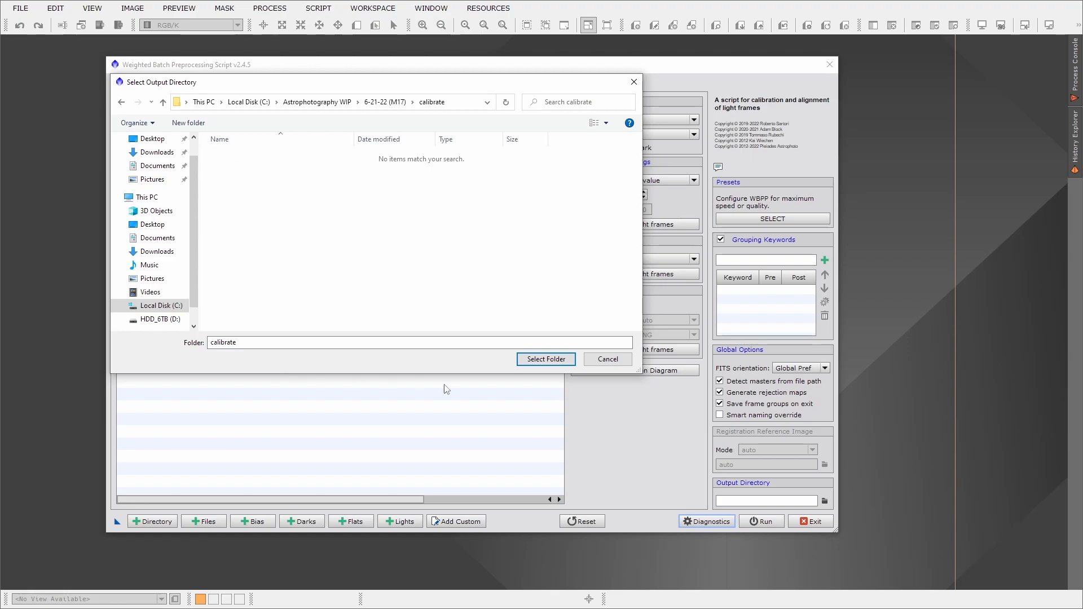
{"action": "left_click", "coordinate": [547, 361]}
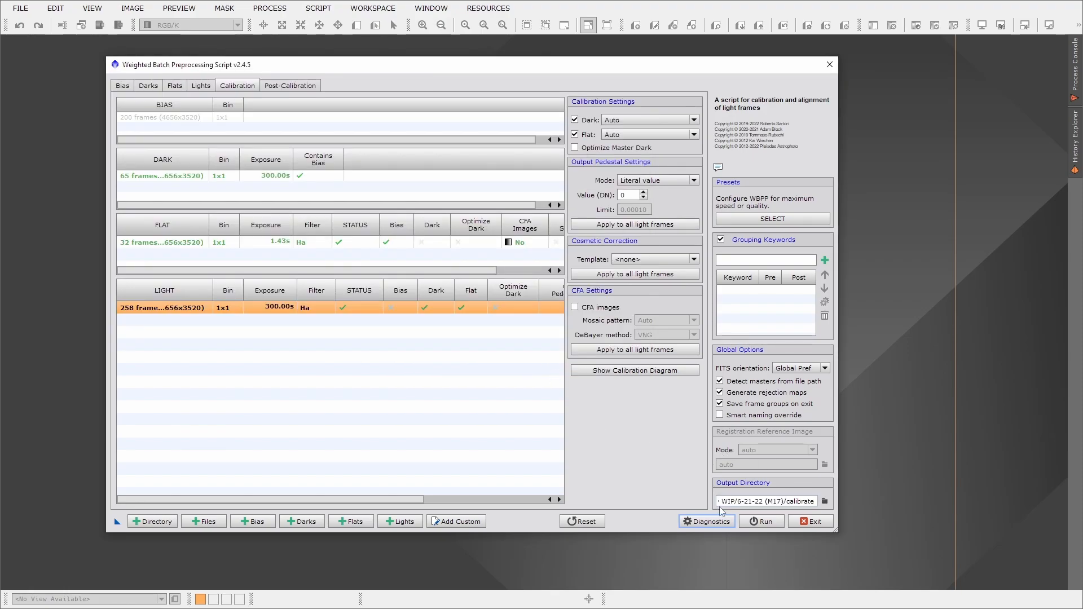
Step: Recheck the diagnostics and run the batch calibration of the loaded frames
{"action": "left_click", "coordinate": [706, 521]}
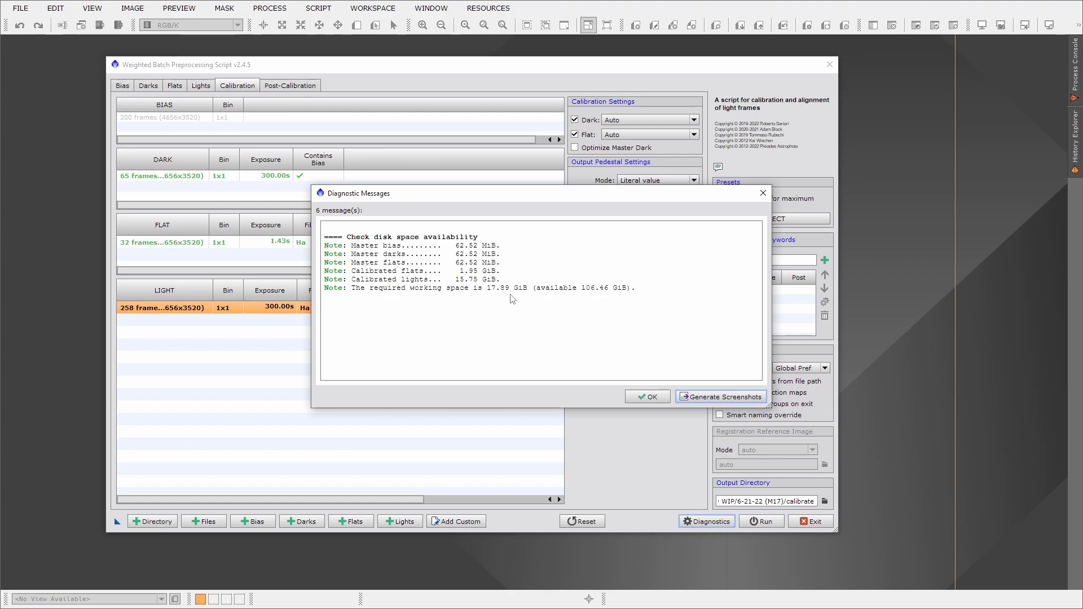
{"action": "left_click", "coordinate": [648, 397]}
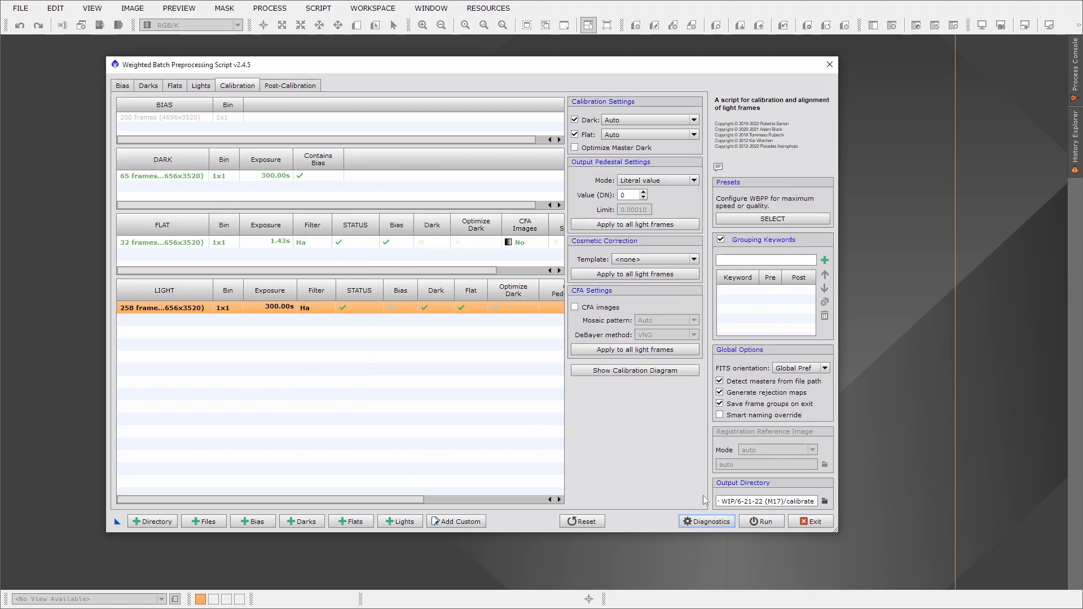
{"action": "left_click", "coordinate": [763, 521]}
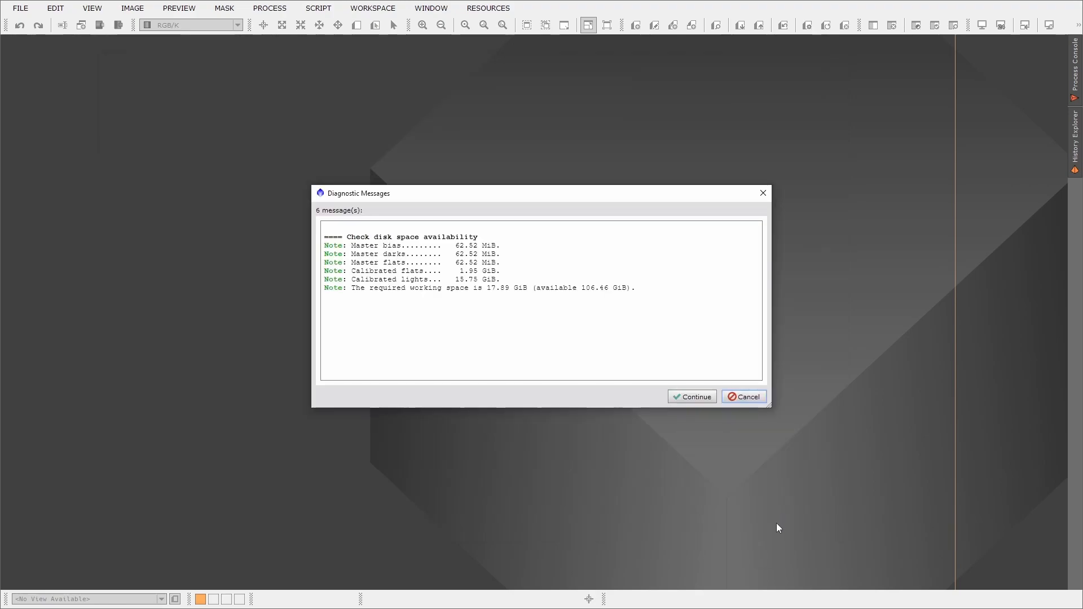
{"action": "left_click", "coordinate": [695, 398]}
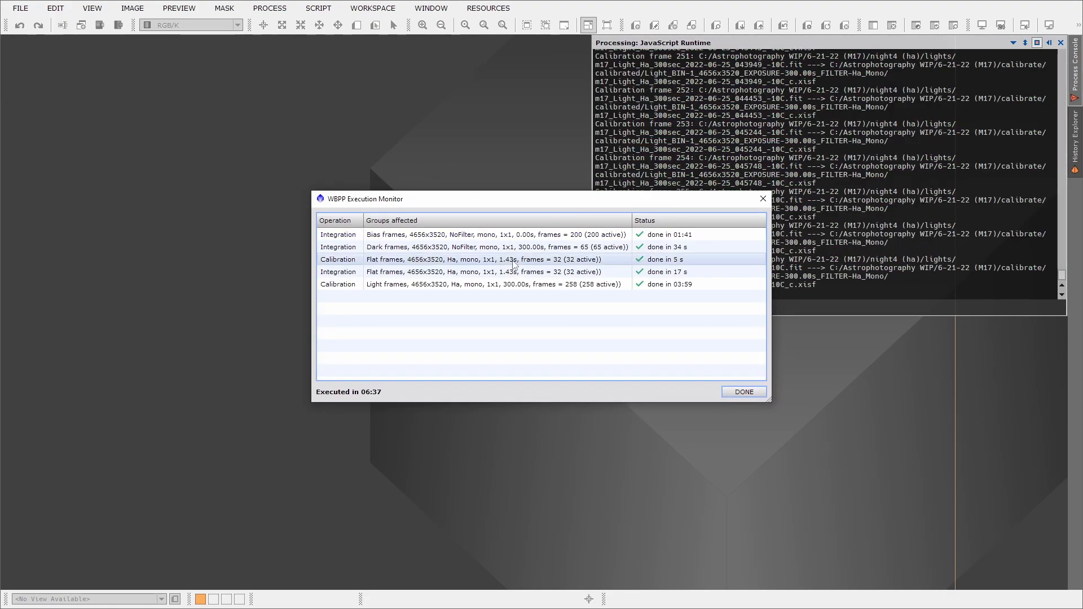
Step: Close the execution monitor, read through the Smart Report, and exit the preprocessing script
{"action": "left_click", "coordinate": [743, 392]}
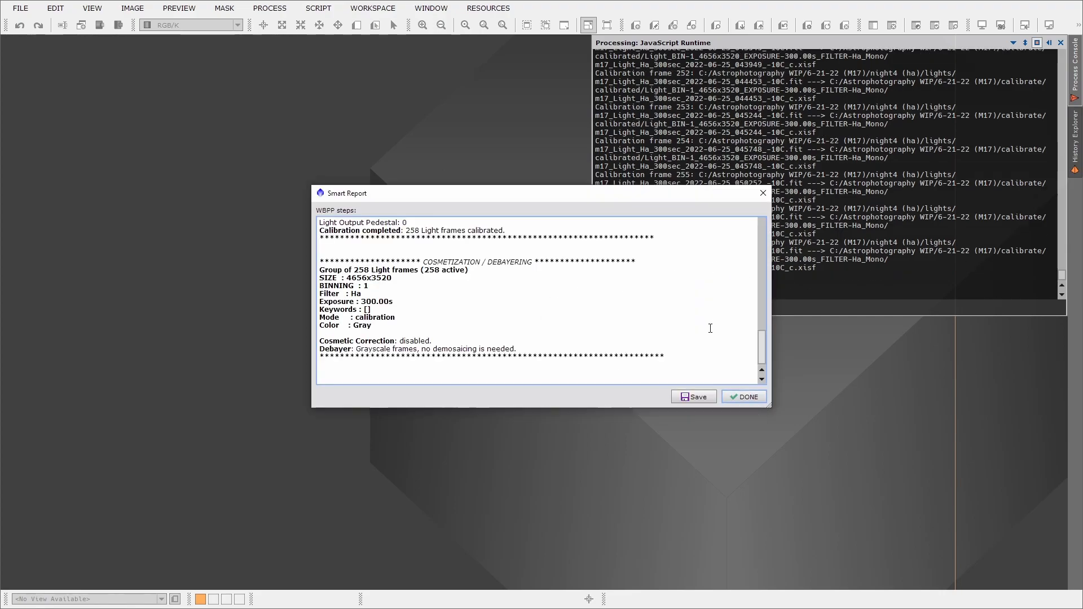
{"action": "scroll", "coordinate": [710, 329], "scroll_direction": "up", "scroll_amount": 10}
{"action": "scroll", "coordinate": [708, 330], "scroll_direction": "down", "scroll_amount": 10}
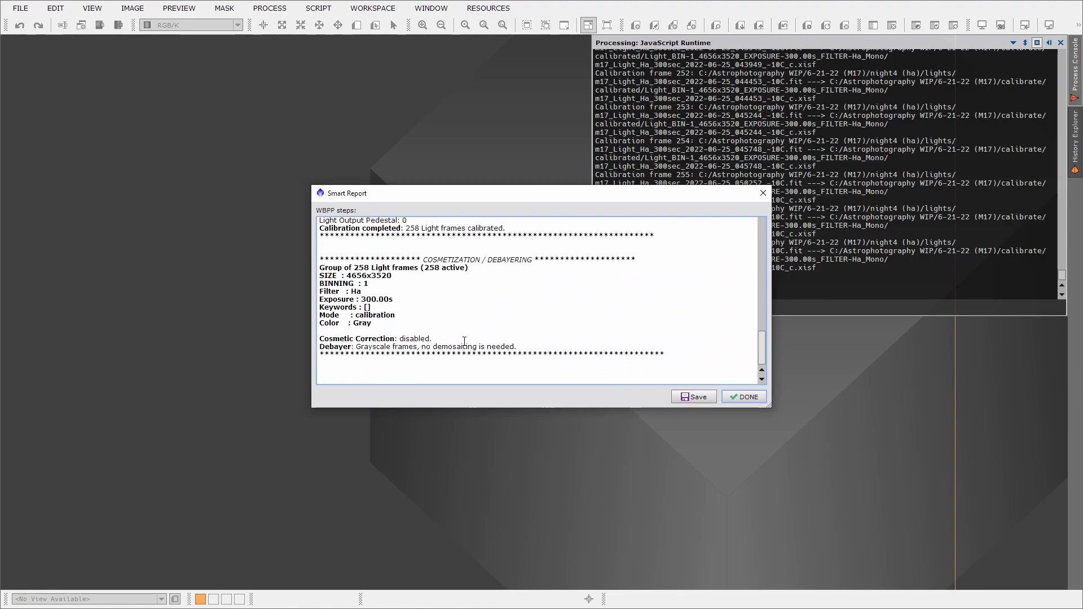
{"action": "left_click", "coordinate": [743, 396]}
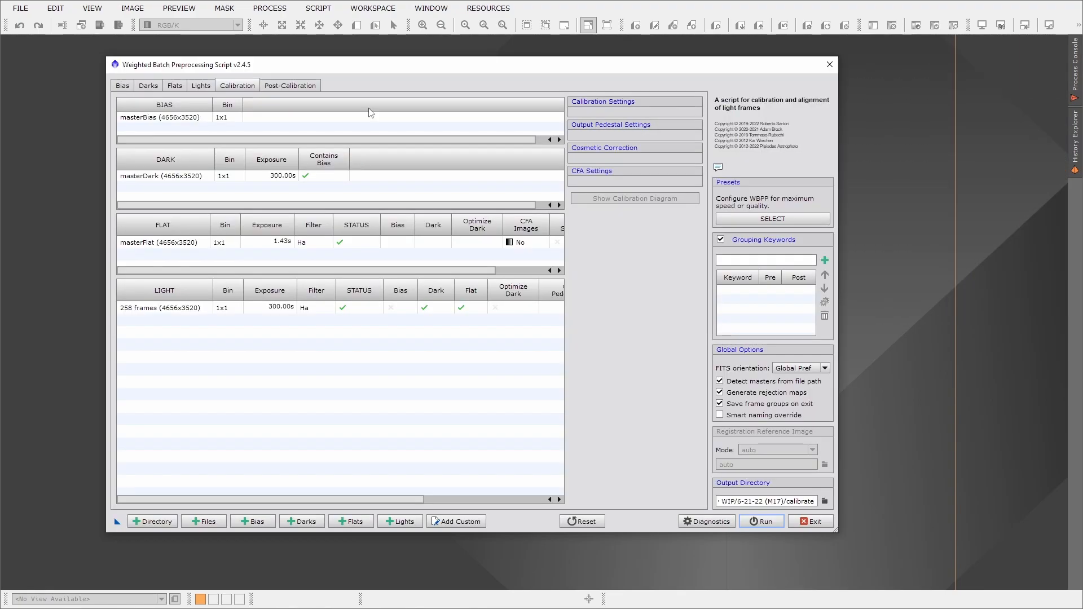
{"action": "left_click", "coordinate": [811, 521]}
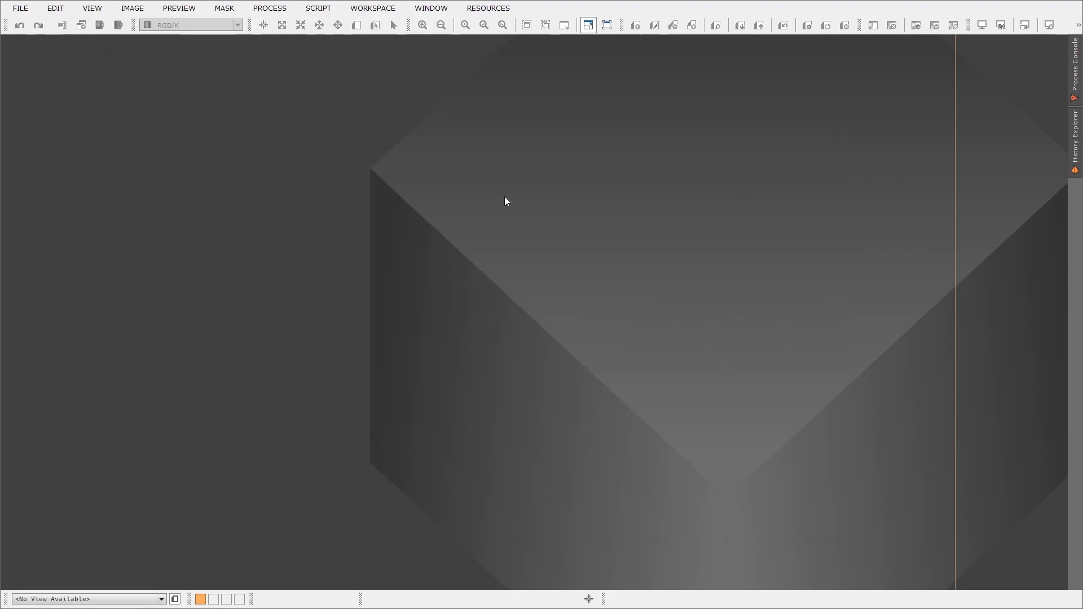
Step: Open the uncalibrated light frame m17_Light_Ha_300sec_2022-06-23_021926_-10C.fit from the night2 (ha) light folder
{"action": "left_click", "coordinate": [20, 8]}
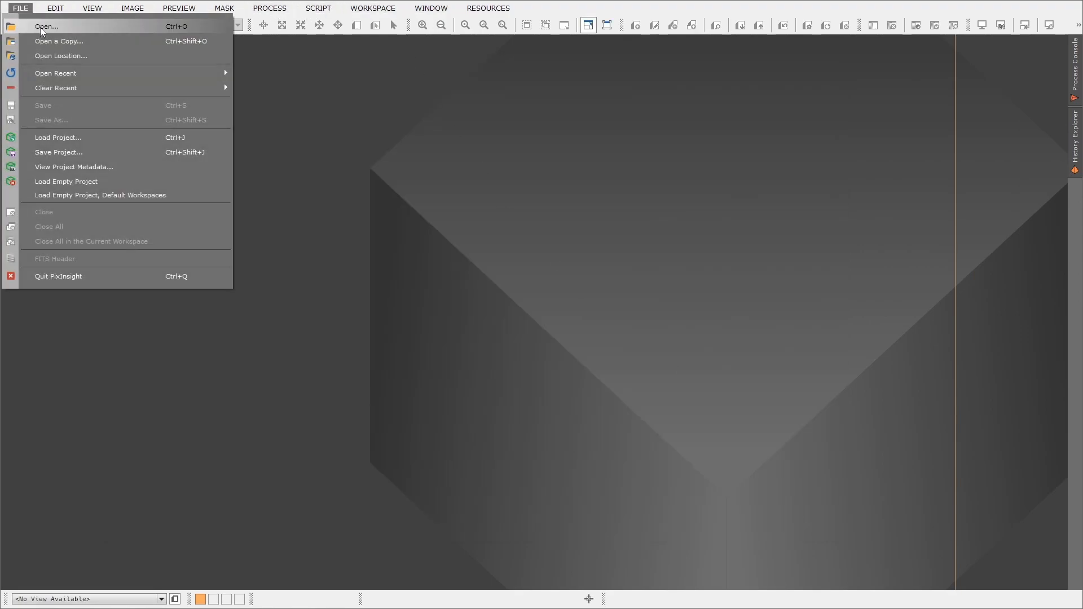
{"action": "left_click", "coordinate": [26, 22]}
{"action": "left_click", "coordinate": [204, 30]}
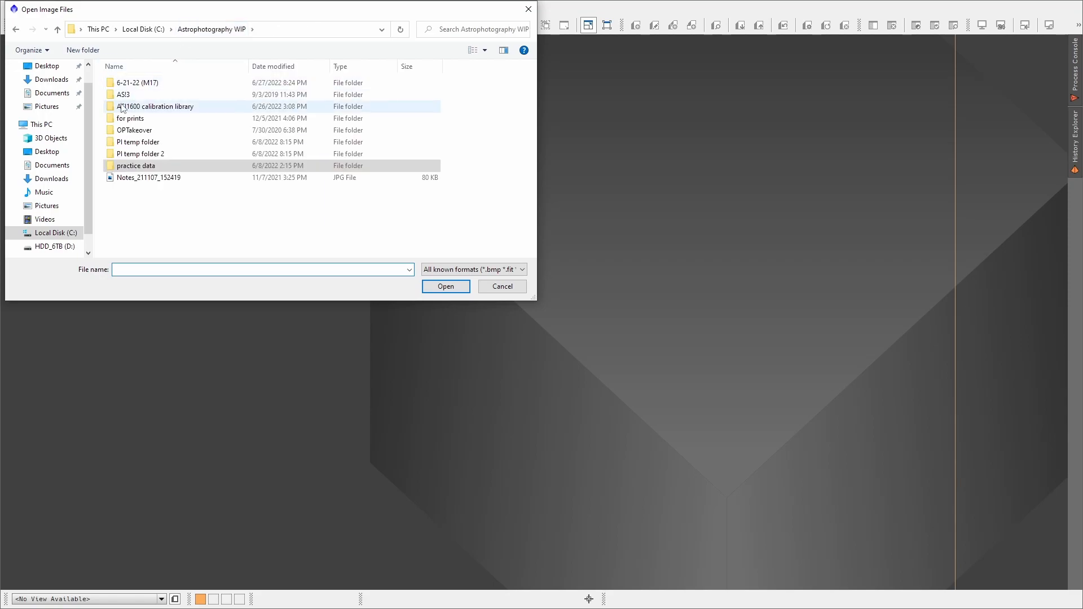
{"action": "double_click", "coordinate": [157, 93]}
{"action": "double_click", "coordinate": [158, 117]}
{"action": "left_click", "coordinate": [150, 94]}
{"action": "left_click", "coordinate": [145, 96]}
{"action": "left_click", "coordinate": [176, 99]}
{"action": "double_click", "coordinate": [176, 99]}
{"action": "left_click_drag", "start_coordinate": [249, 66], "coordinate": [320, 66]}
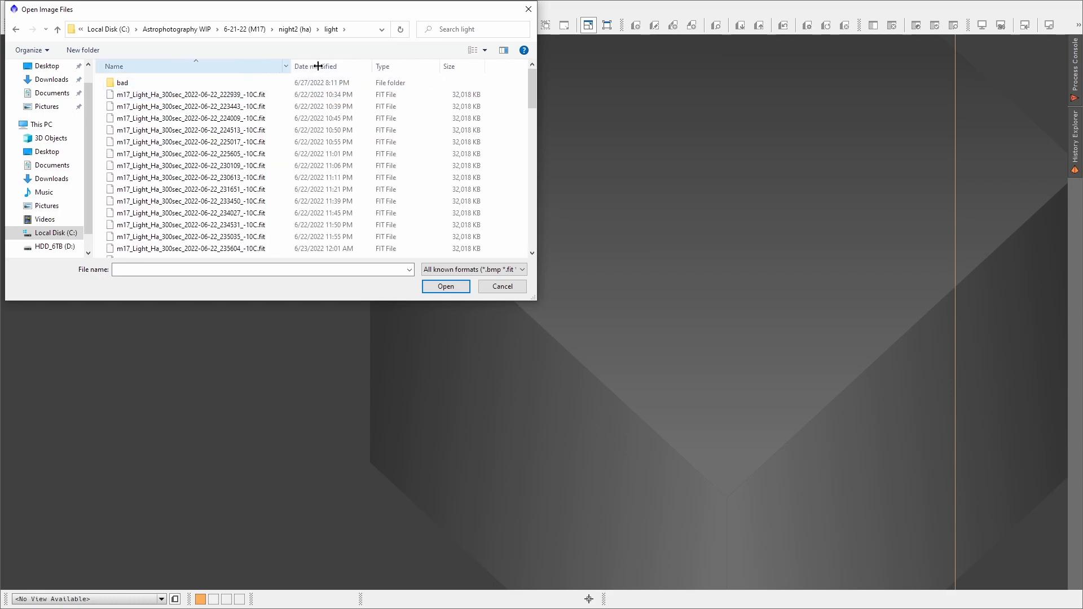
{"action": "scroll", "coordinate": [277, 195], "scroll_direction": "down", "scroll_amount": 5}
{"action": "scroll", "coordinate": [277, 195], "scroll_direction": "down", "scroll_amount": 3}
{"action": "double_click", "coordinate": [273, 162]}
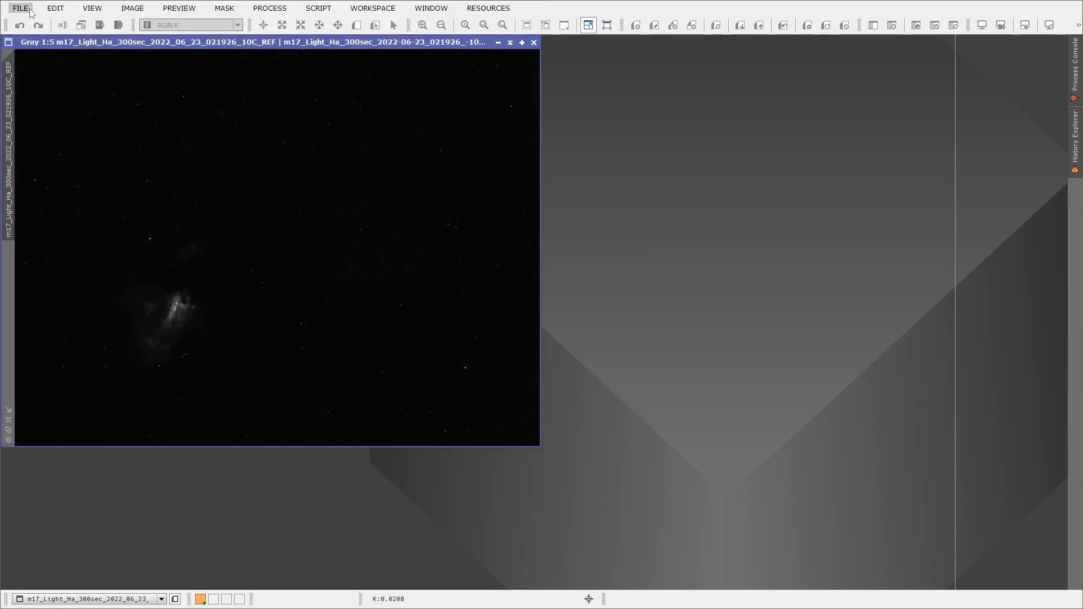
Step: Open the calibrated frame m17_Light_Ha_300sec_2022-06-23_021926_-10C_REF_c from the 300 s Ha light folder inside calibrate/calibrated
{"action": "left_click", "coordinate": [21, 8]}
{"action": "left_click", "coordinate": [35, 24]}
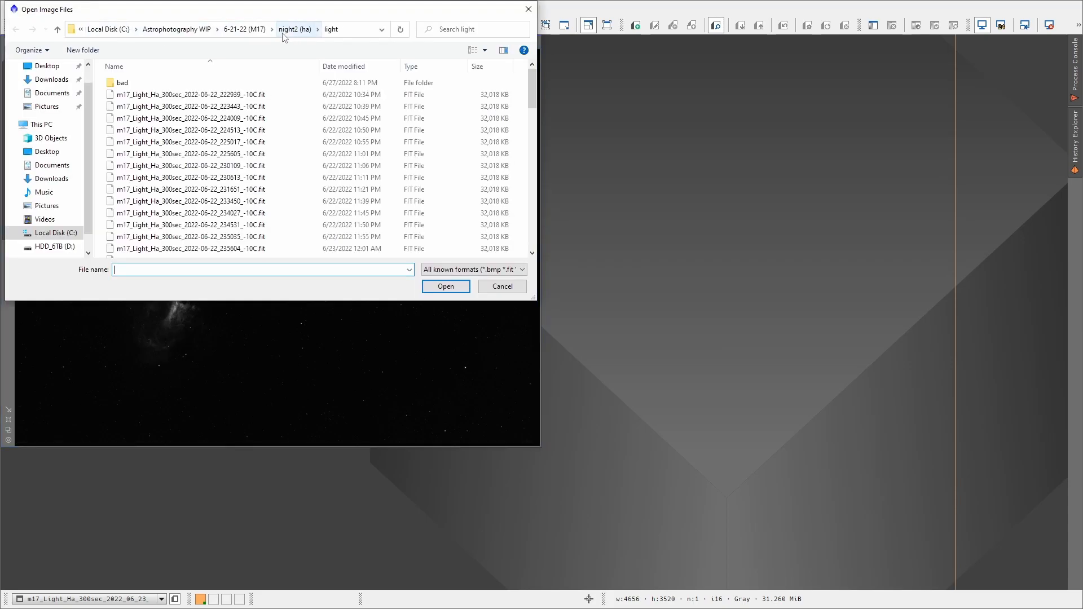
{"action": "left_click", "coordinate": [246, 31]}
{"action": "double_click", "coordinate": [168, 85]}
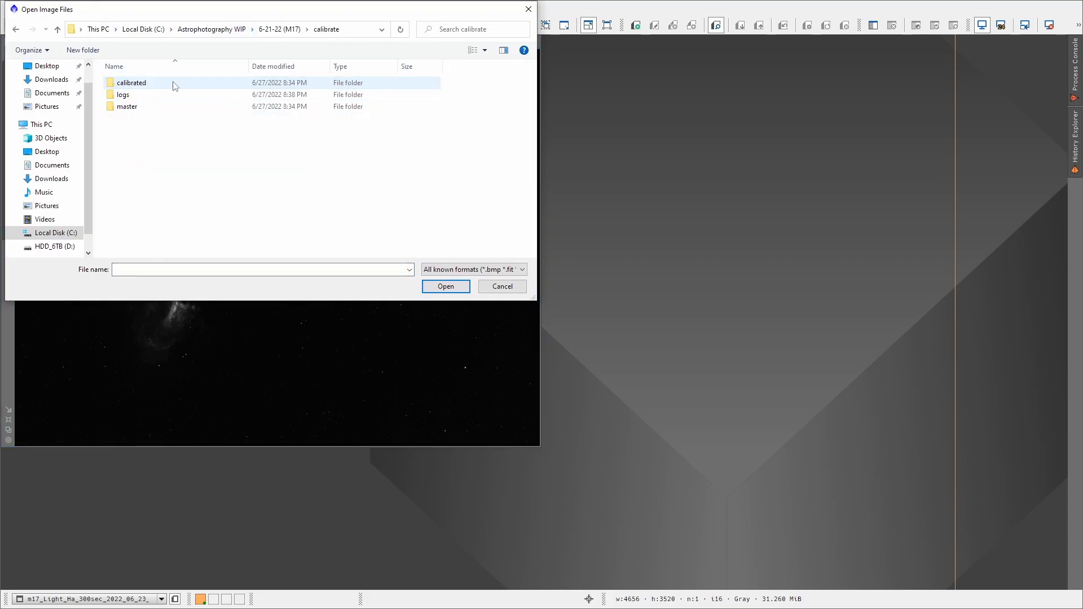
{"action": "double_click", "coordinate": [159, 87]}
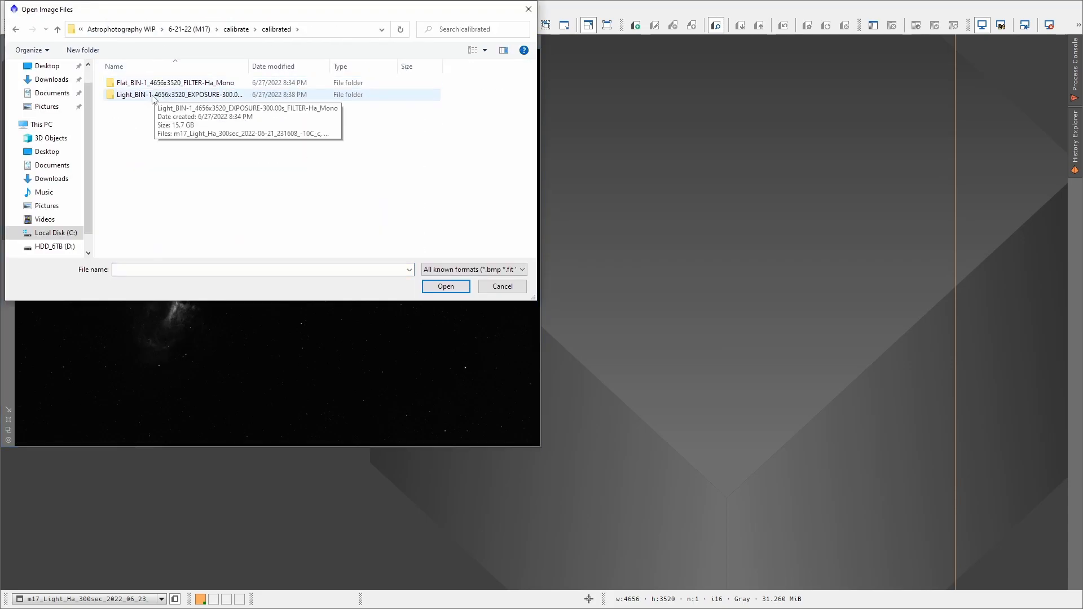
{"action": "double_click", "coordinate": [153, 95]}
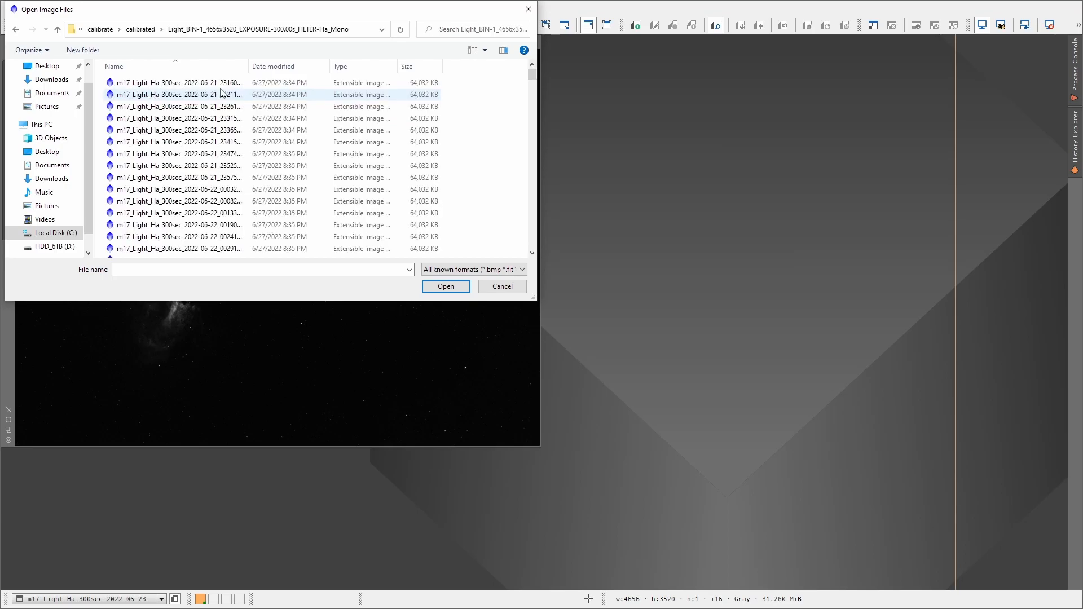
{"action": "left_click_drag", "start_coordinate": [247, 66], "coordinate": [332, 66]}
{"action": "scroll", "coordinate": [236, 182], "scroll_direction": "down", "scroll_amount": 3}
{"action": "scroll", "coordinate": [236, 182], "scroll_direction": "down", "scroll_amount": 10}
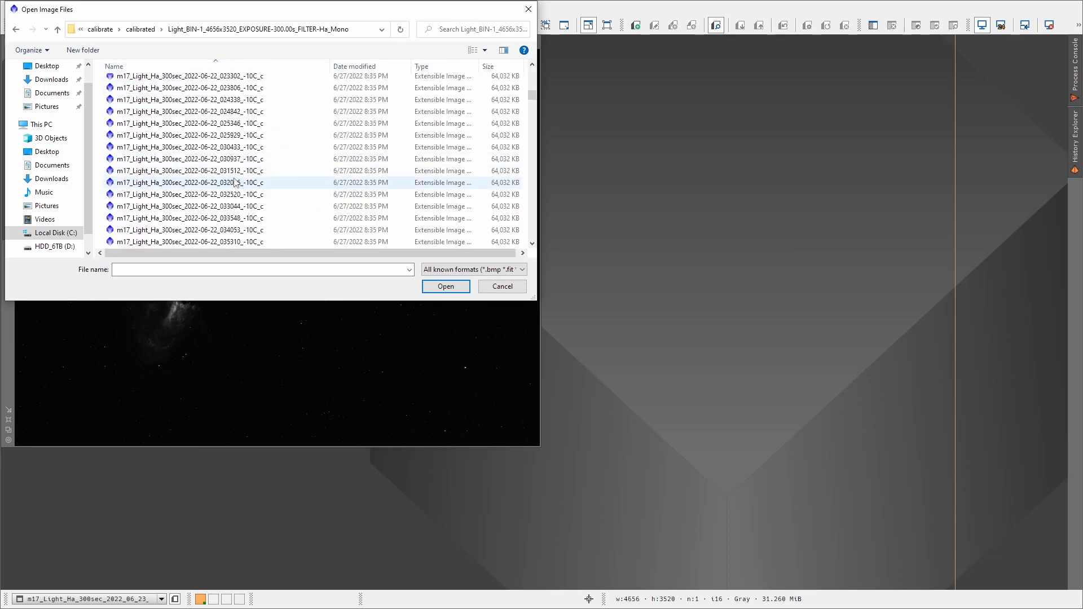
{"action": "left_click", "coordinate": [249, 230]}
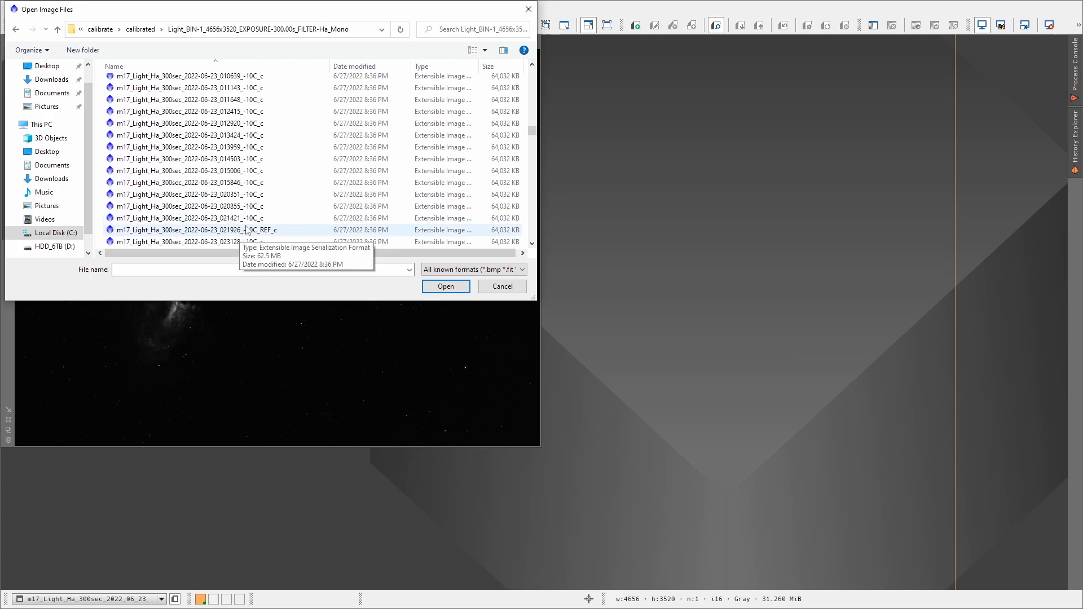
{"action": "double_click", "coordinate": [248, 229]}
Step: Place the calibrated frame beside the raw one and apply an automatic screen stretch to both images
{"action": "left_click_drag", "start_coordinate": [352, 52], "coordinate": [872, 36]}
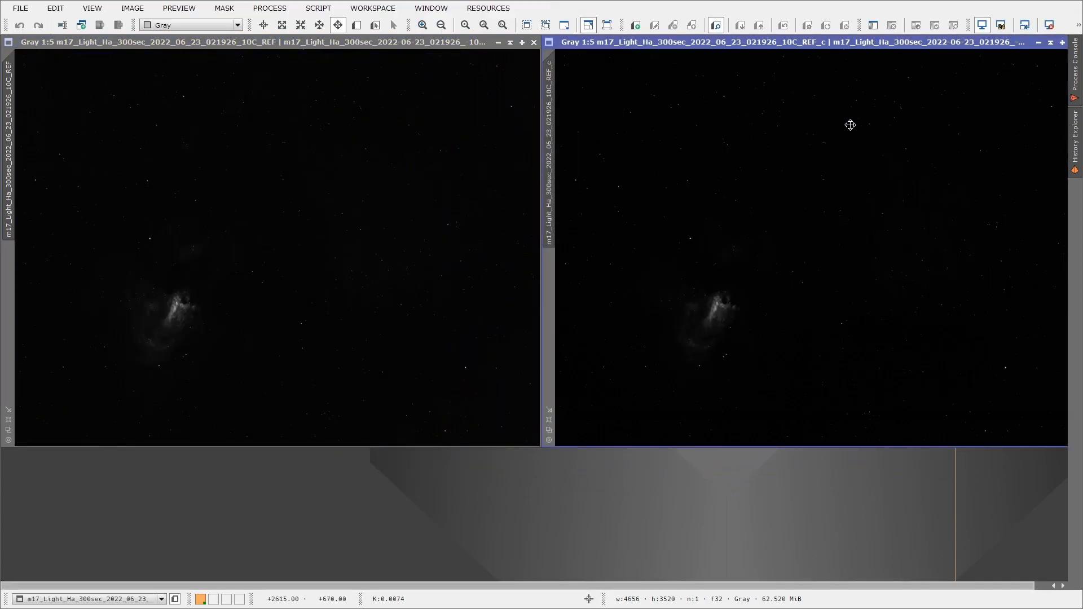
{"action": "key", "text": "ctrl+a"}
{"action": "left_click", "coordinate": [457, 159]}
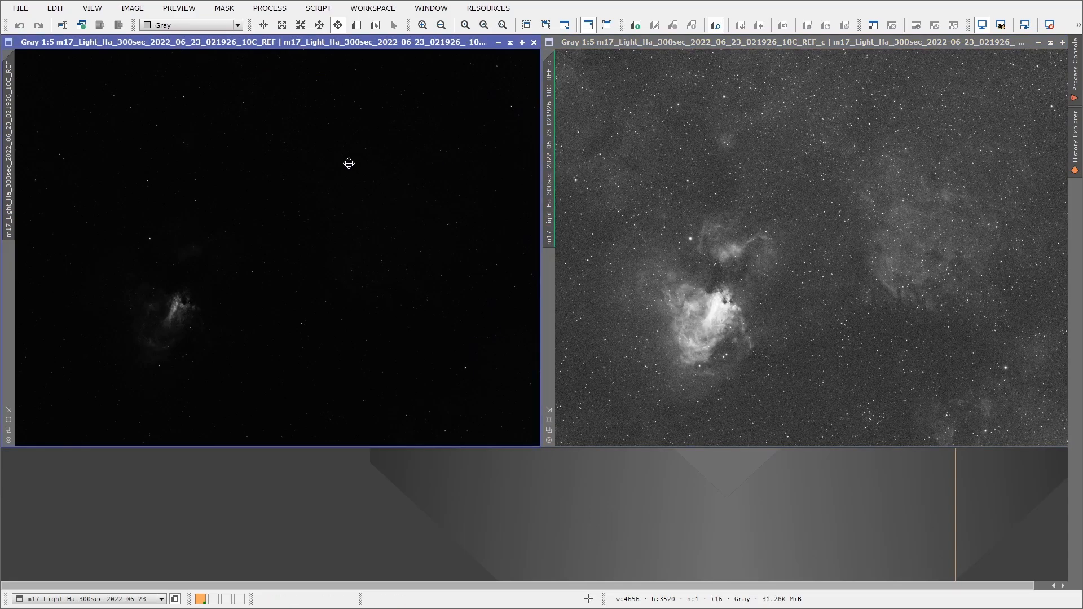
{"action": "key", "text": "ctrl+a"}
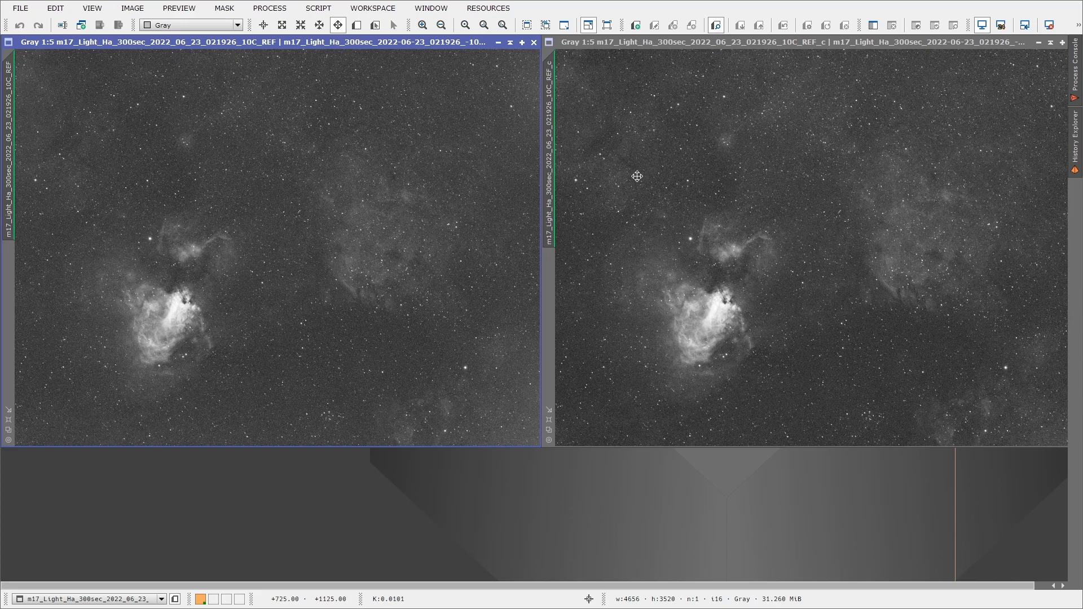
Step: Reposition the stretched raw and calibrated frames side by side to compare their background illumination
{"action": "left_click", "coordinate": [699, 147]}
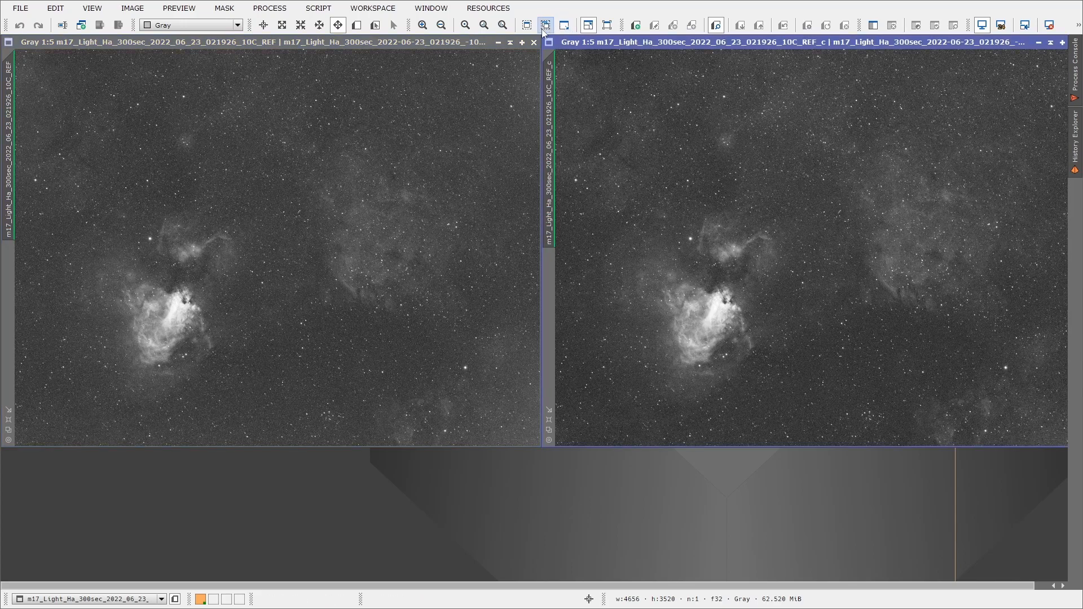
{"action": "left_click_drag", "start_coordinate": [558, 42], "coordinate": [432, 41]}
{"action": "left_click", "coordinate": [370, 41]}
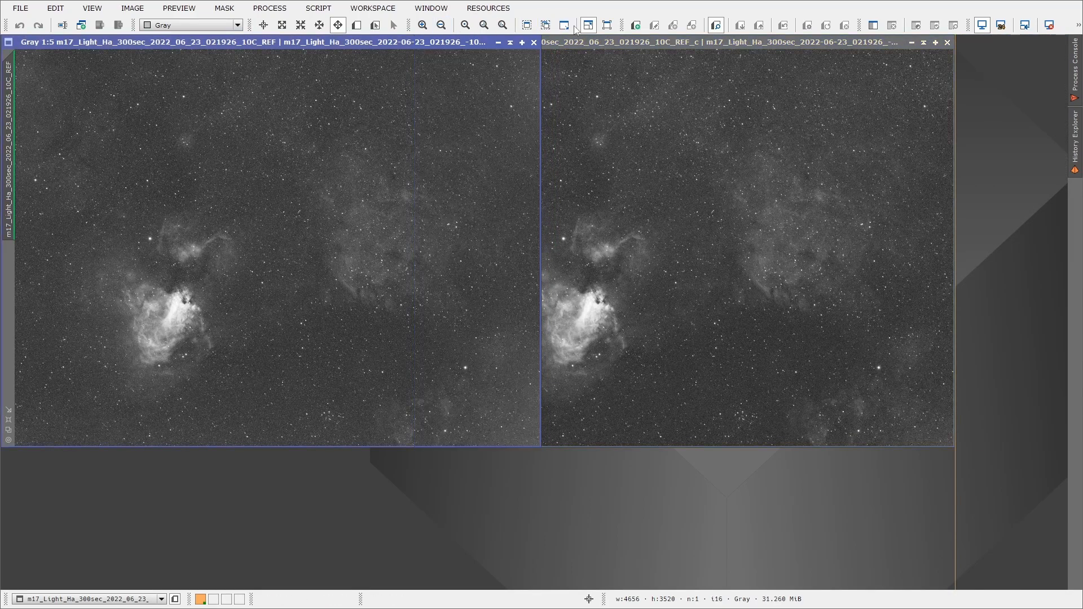
{"action": "left_click_drag", "start_coordinate": [571, 42], "coordinate": [685, 42]}
{"action": "left_click", "coordinate": [684, 39]}
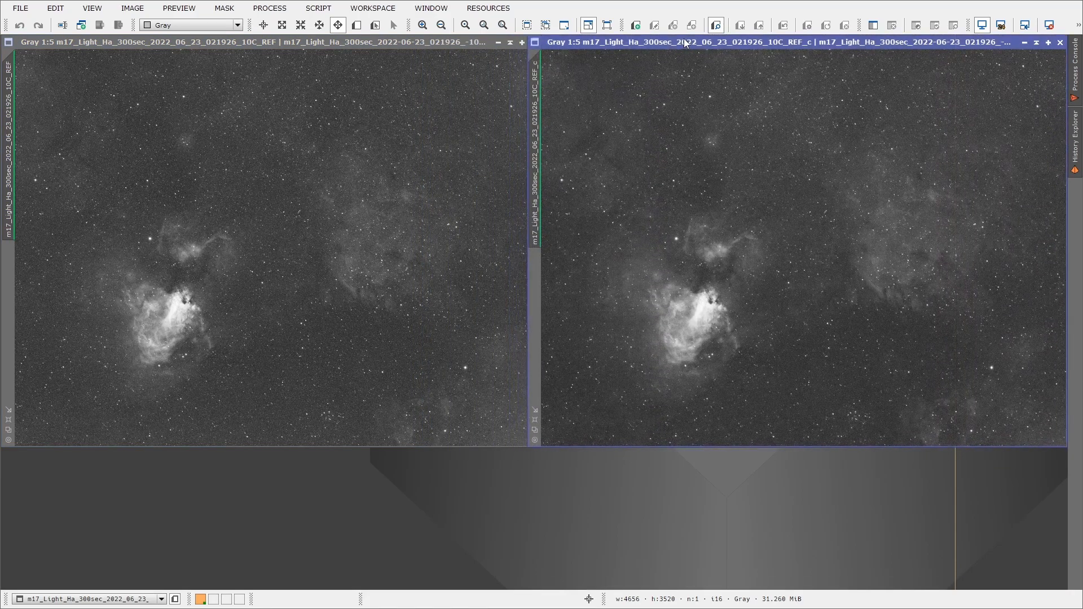
{"action": "mouse_move", "coordinate": [458, 44]}
{"action": "left_mouse_down"}
{"action": "mouse_move", "coordinate": [445, 43]}
{"action": "mouse_move", "coordinate": [466, 43]}
{"action": "left_mouse_up"}
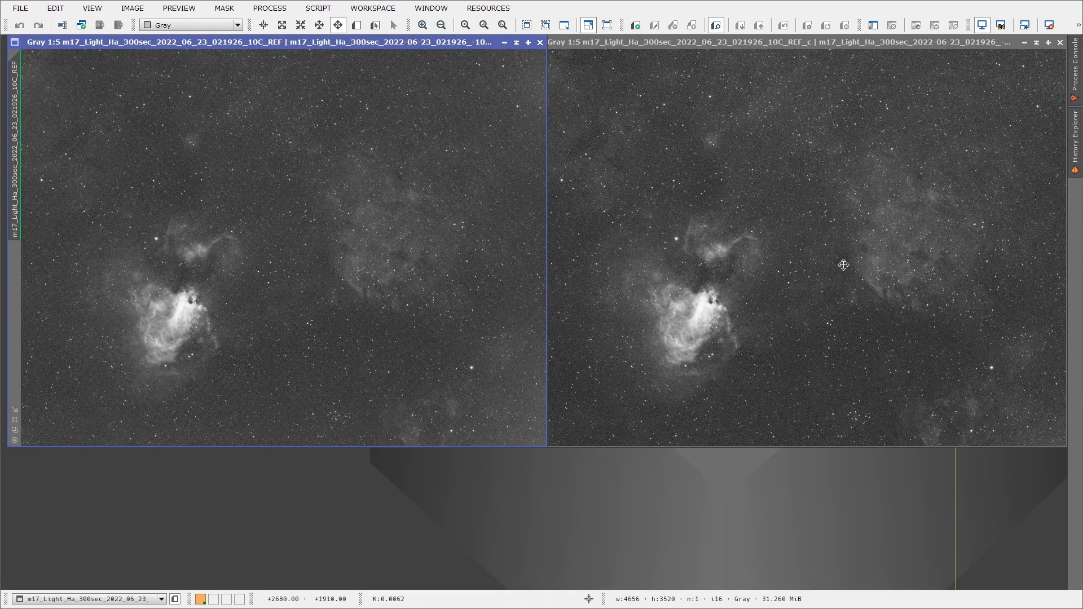
Step: Enlarge the calibrated frame's window and shrink both images to compare their overall field evenness
{"action": "mouse_move", "coordinate": [671, 45]}
{"action": "left_mouse_down"}
{"action": "mouse_move", "coordinate": [655, 84]}
{"action": "mouse_move", "coordinate": [530, 109]}
{"action": "mouse_move", "coordinate": [313, 97]}
{"action": "left_mouse_up"}
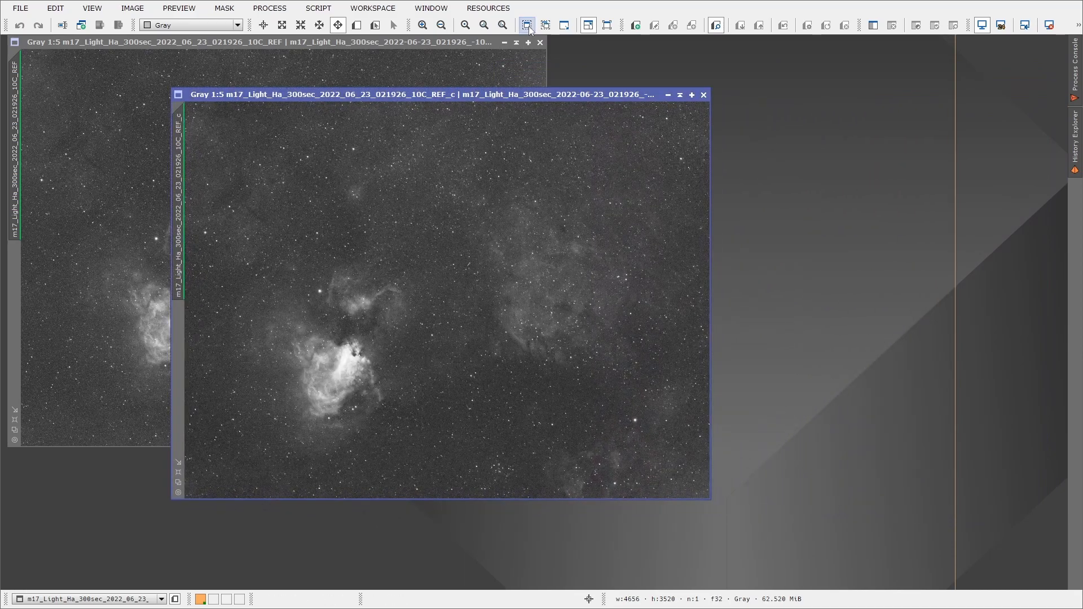
{"action": "left_click", "coordinate": [527, 25]}
{"action": "left_click_drag", "start_coordinate": [537, 83], "coordinate": [567, 50]}
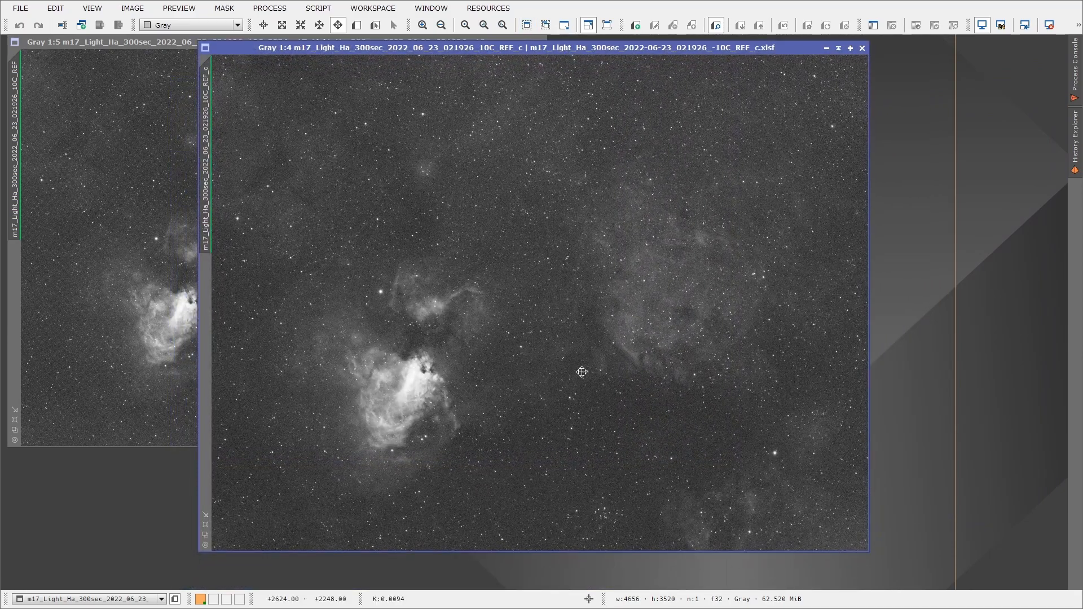
{"action": "scroll", "coordinate": [560, 430], "scroll_direction": "down", "scroll_amount": 10}
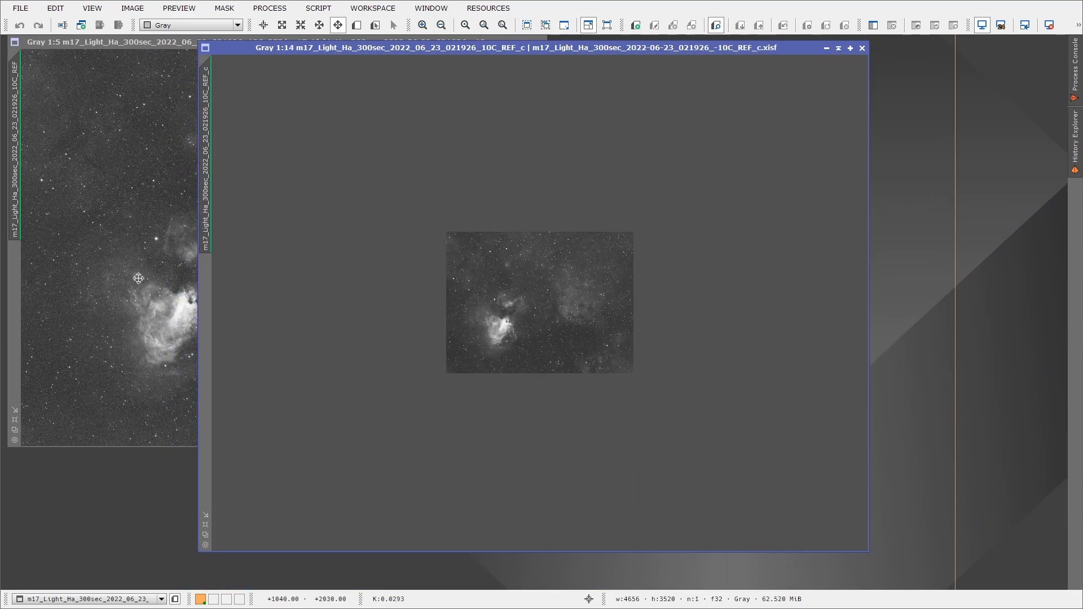
{"action": "left_click", "coordinate": [186, 308]}
{"action": "scroll", "coordinate": [200, 308], "scroll_direction": "down", "scroll_amount": 2}
{"action": "scroll", "coordinate": [201, 309], "scroll_direction": "down", "scroll_amount": 11}
{"action": "left_click", "coordinate": [626, 267]}
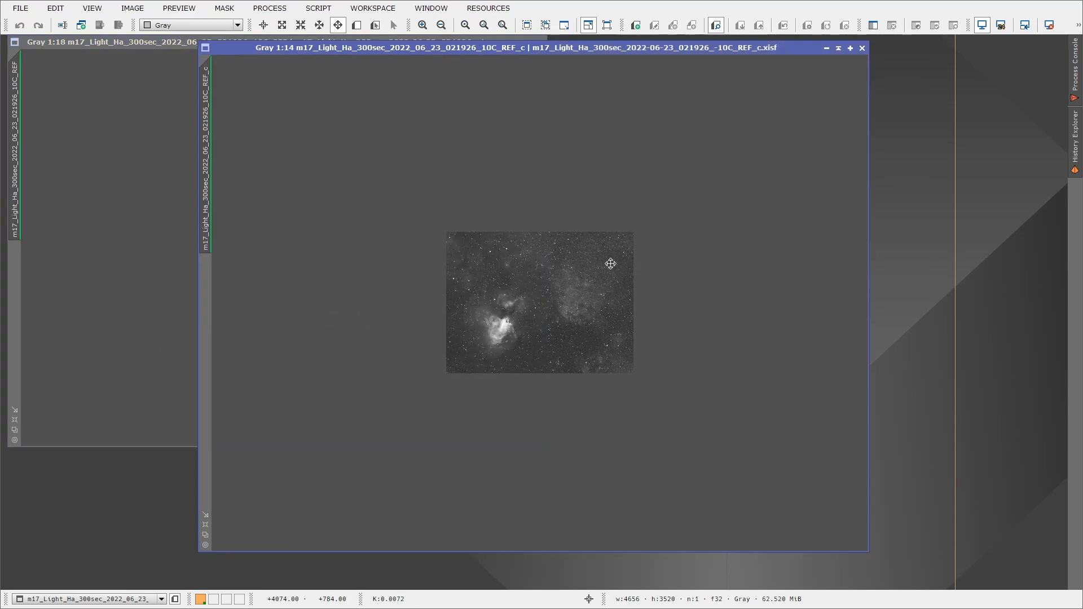
{"action": "left_click", "coordinate": [92, 224]}
{"action": "left_click", "coordinate": [660, 234]}
Step: Inspect the calibrated frame's lower-left corner at 1:1 scale and match the raw frame's zoom and position to it
{"action": "scroll", "coordinate": [546, 288], "scroll_direction": "up", "scroll_amount": 13}
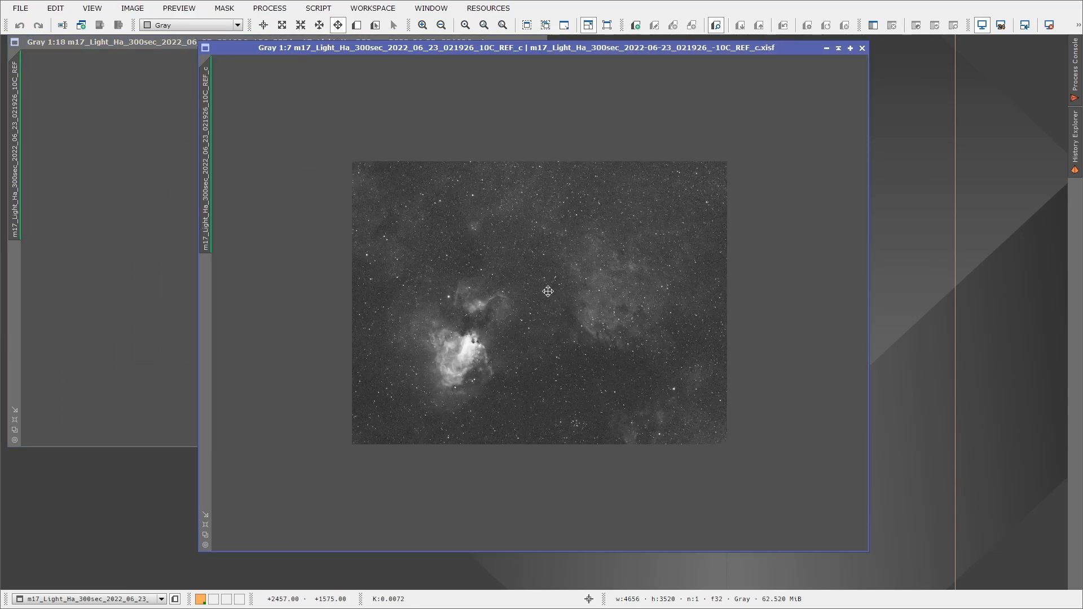
{"action": "left_click_drag", "start_coordinate": [446, 409], "coordinate": [675, 113]}
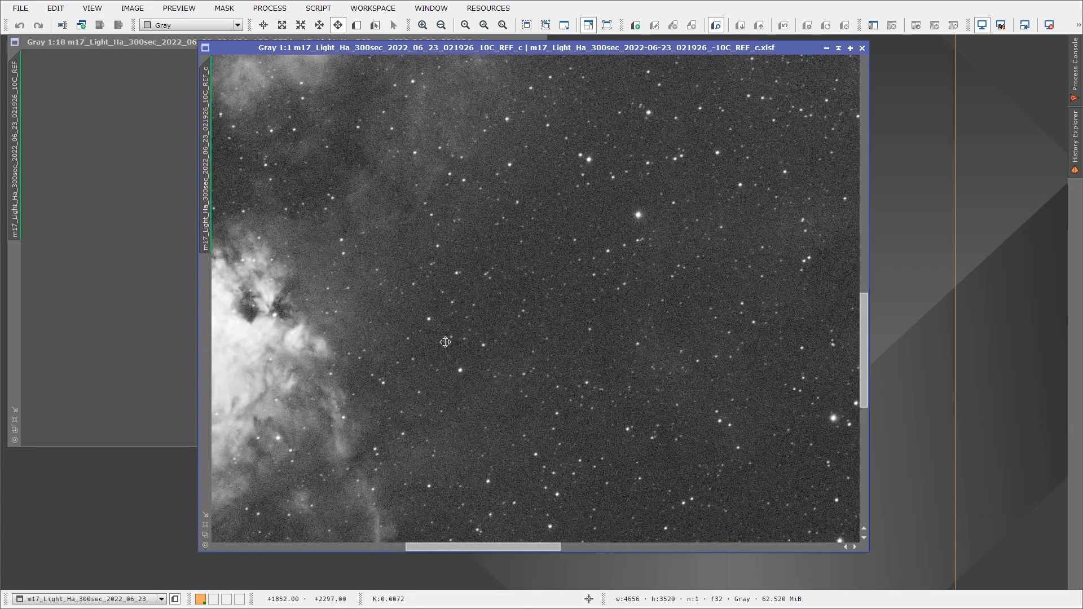
{"action": "left_click_drag", "start_coordinate": [338, 445], "coordinate": [794, 99]}
{"action": "left_click_drag", "start_coordinate": [316, 350], "coordinate": [675, 204]}
{"action": "left_click_drag", "start_coordinate": [476, 45], "coordinate": [654, 48]}
{"action": "left_click_drag", "start_coordinate": [387, 113], "coordinate": [18, 124]}
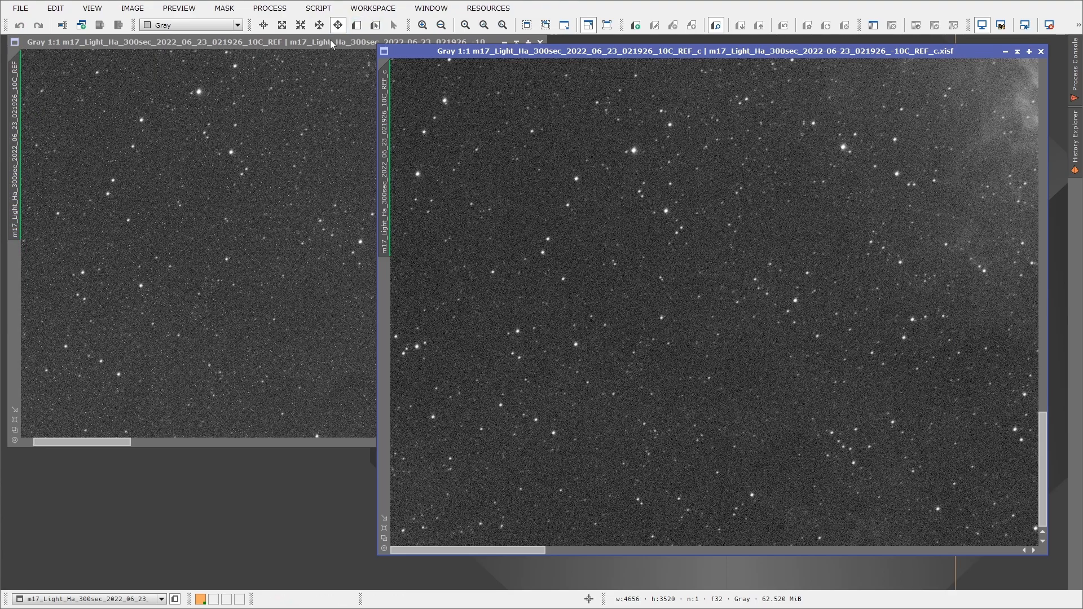
Step: Fit both frames back to full view at 1:5 and arrange their windows next to each other without overlap hiding the nebula
{"action": "left_click_drag", "start_coordinate": [330, 40], "coordinate": [312, 124]}
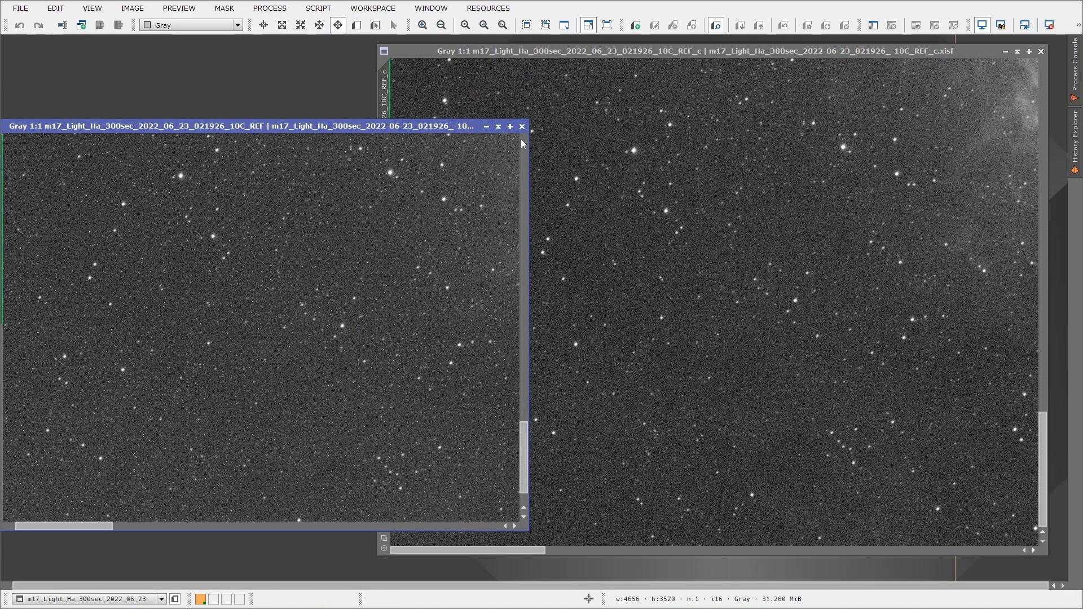
{"action": "left_click", "coordinate": [527, 25]}
{"action": "left_click", "coordinate": [522, 50]}
{"action": "left_click", "coordinate": [527, 25]}
{"action": "left_click_drag", "start_coordinate": [522, 51], "coordinate": [650, 137]}
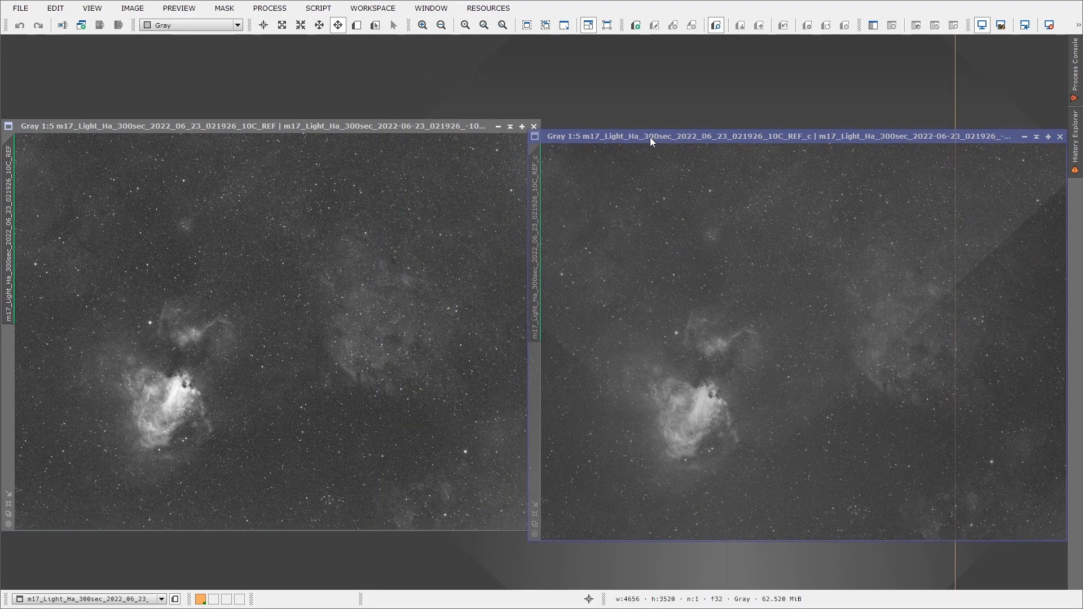
{"action": "left_click_drag", "start_coordinate": [428, 126], "coordinate": [428, 57]}
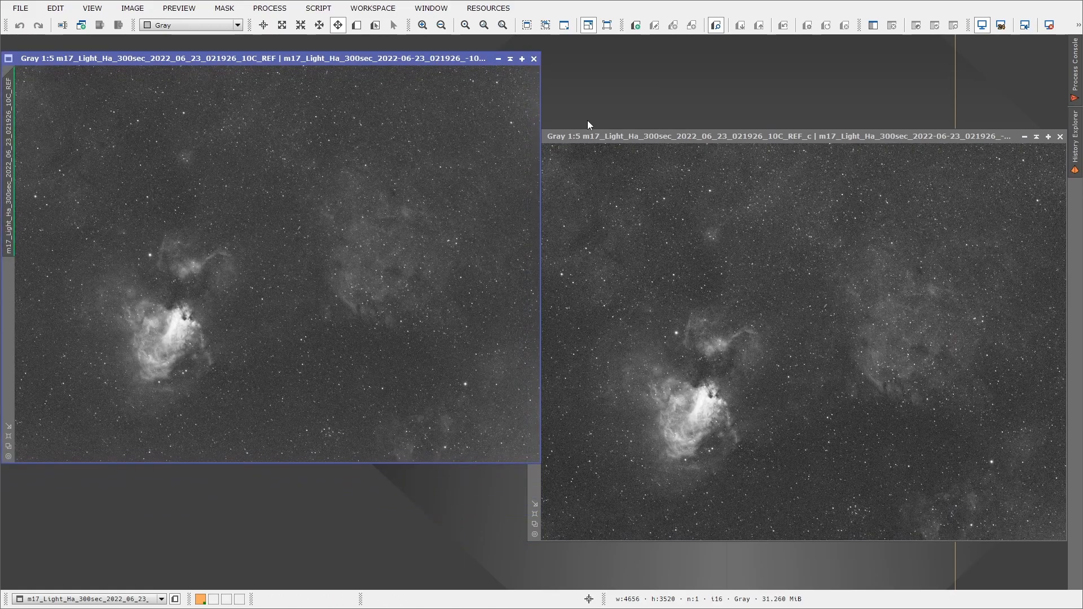
{"action": "left_click_drag", "start_coordinate": [597, 133], "coordinate": [580, 108]}
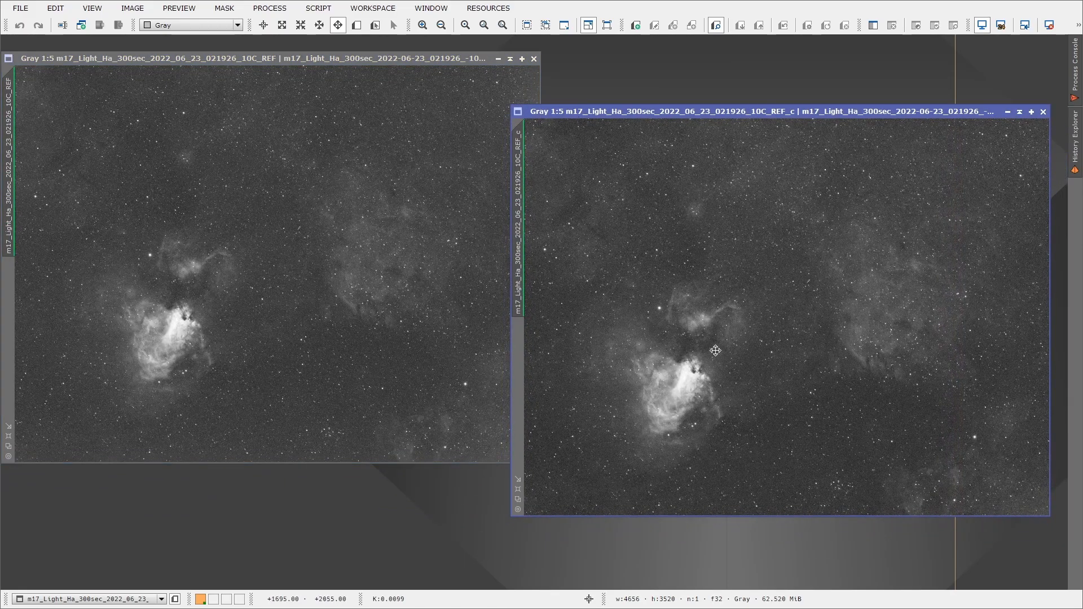
Step: Show the same region of both frames at 1:1, and magnify each to 4:1 to compare noise and hot pixels
{"action": "left_click", "coordinate": [517, 509]}
{"action": "left_click_drag", "start_coordinate": [521, 177], "coordinate": [11, 152]}
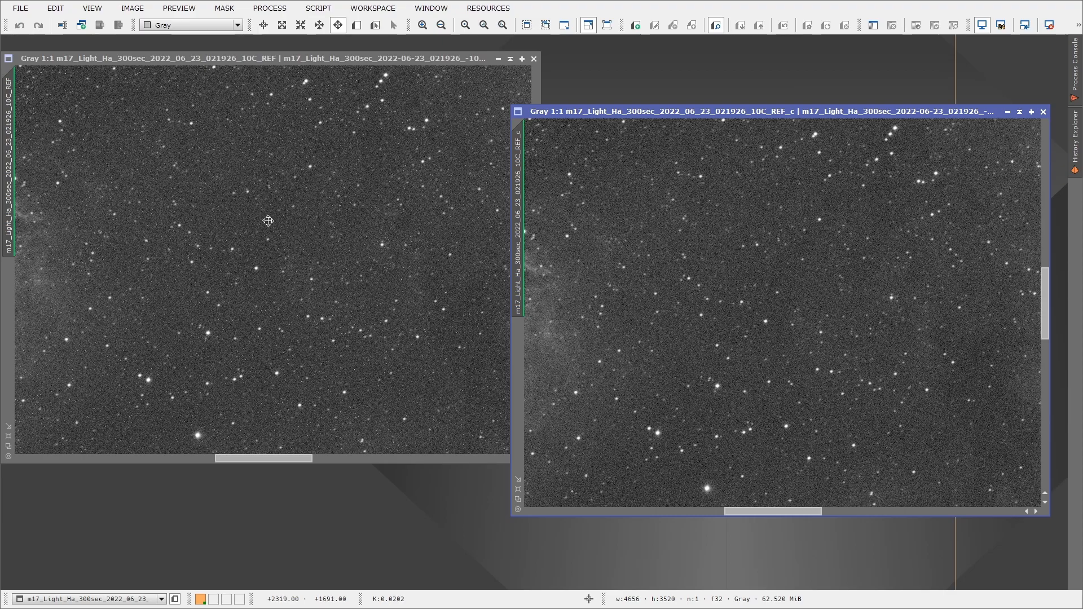
{"action": "scroll", "coordinate": [265, 221], "scroll_direction": "up", "scroll_amount": 3}
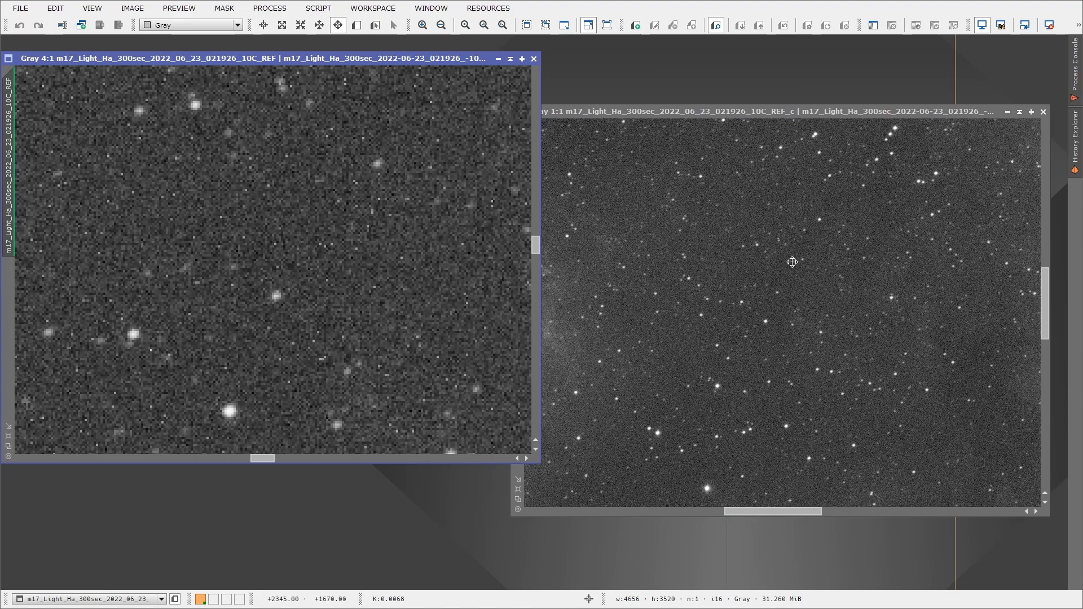
{"action": "scroll", "coordinate": [783, 262], "scroll_direction": "up", "scroll_amount": 1}
{"action": "scroll", "coordinate": [767, 262], "scroll_direction": "up", "scroll_amount": 2}
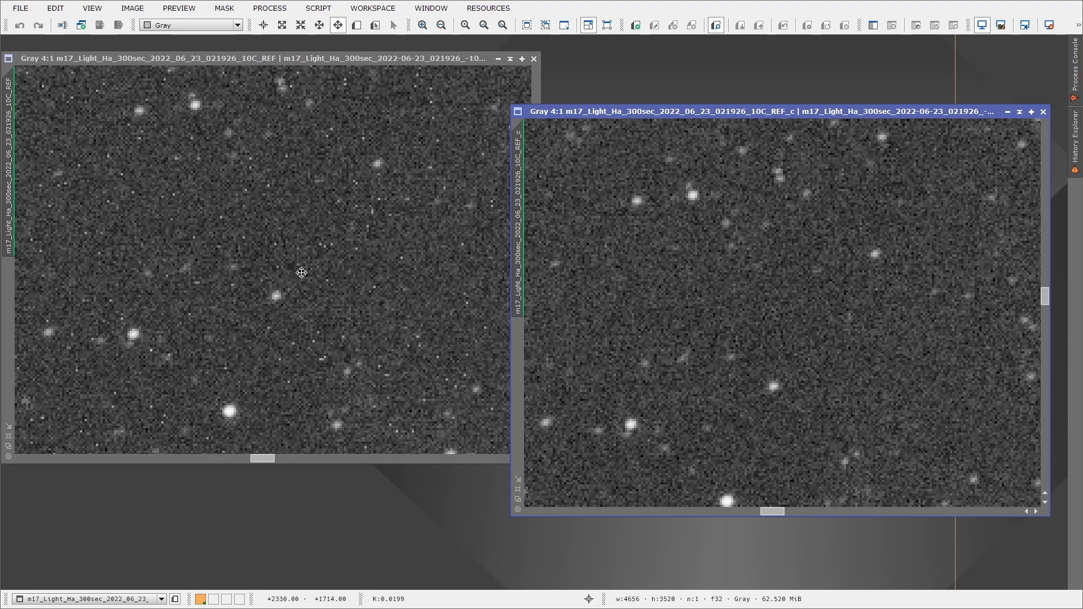
Step: Zoom both frames back out and examine the nebulosity and background across the calibrated frame
{"action": "scroll", "coordinate": [302, 272], "scroll_direction": "down", "scroll_amount": 1}
{"action": "scroll", "coordinate": [740, 306], "scroll_direction": "down", "scroll_amount": 5}
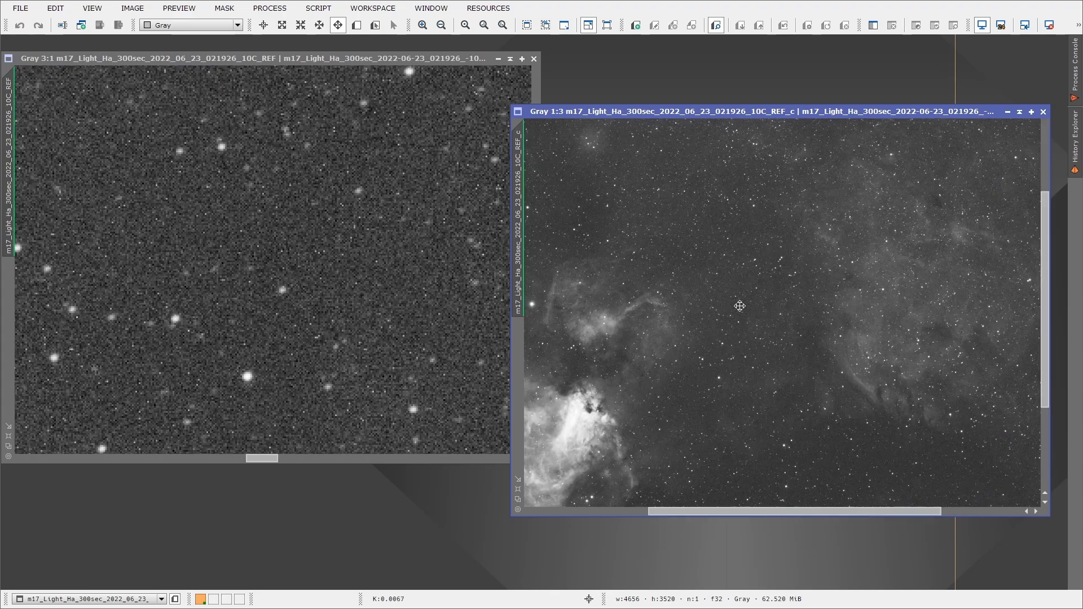
{"action": "scroll", "coordinate": [740, 305], "scroll_direction": "down", "scroll_amount": 8}
{"action": "scroll", "coordinate": [745, 319], "scroll_direction": "up", "scroll_amount": 4}
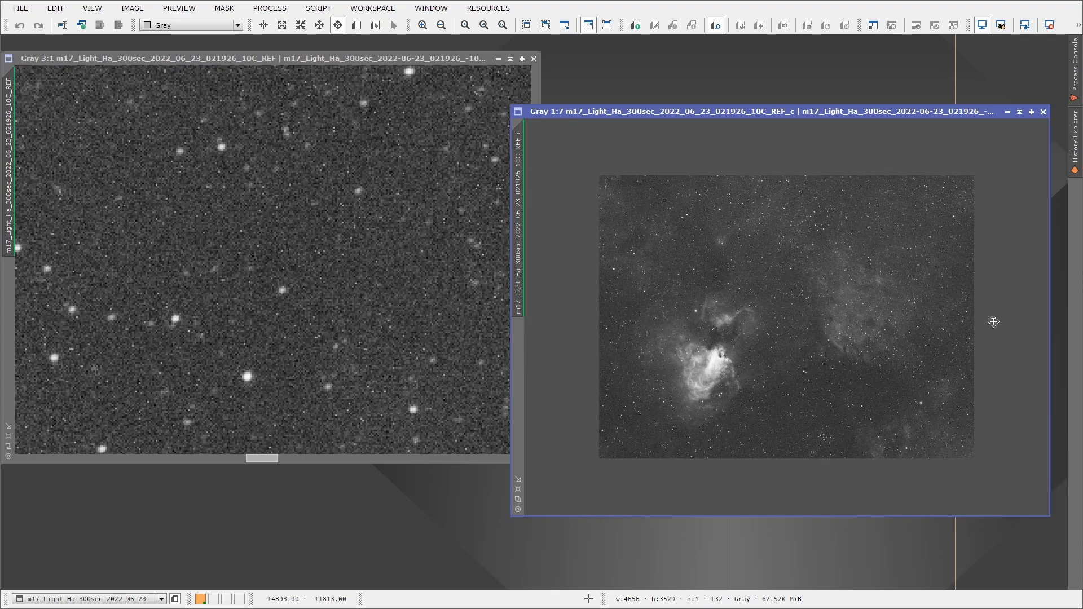
{"action": "scroll", "coordinate": [236, 274], "scroll_direction": "down", "scroll_amount": 15}
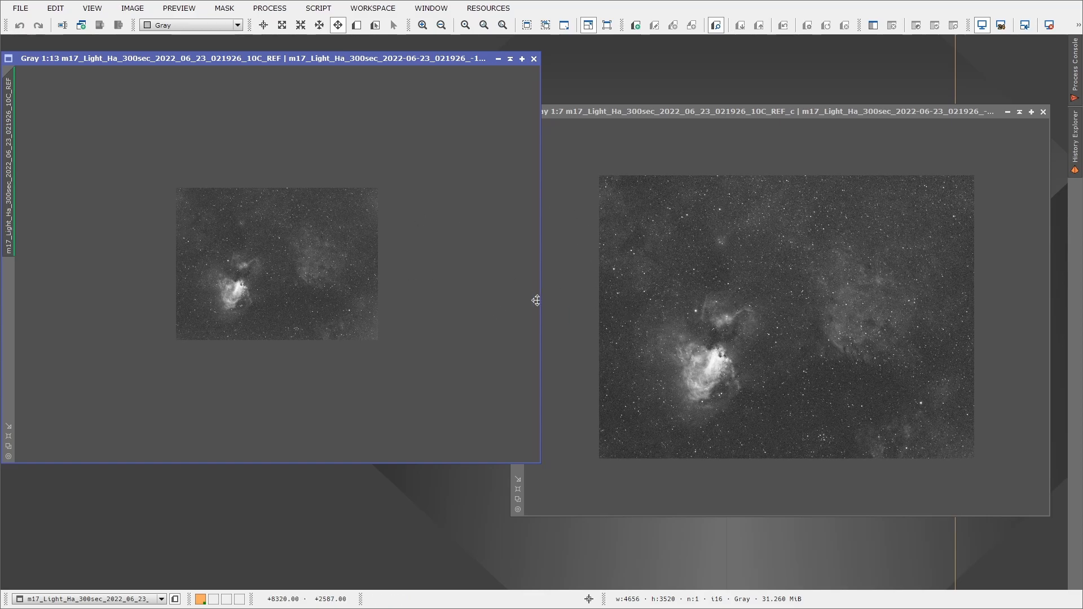
{"action": "scroll", "coordinate": [854, 370], "scroll_direction": "up", "scroll_amount": 7}
{"action": "scroll", "coordinate": [609, 401], "scroll_direction": "down", "scroll_amount": 4}
{"action": "left_click_drag", "start_coordinate": [641, 399], "coordinate": [844, 263]}
{"action": "scroll", "coordinate": [824, 323], "scroll_direction": "up", "scroll_amount": 1}
{"action": "scroll", "coordinate": [799, 327], "scroll_direction": "up", "scroll_amount": 1}
{"action": "left_click_drag", "start_coordinate": [799, 328], "coordinate": [938, 264]}
{"action": "scroll", "coordinate": [868, 322], "scroll_direction": "up", "scroll_amount": 1}
{"action": "left_click_drag", "start_coordinate": [868, 323], "coordinate": [913, 409]}
{"action": "scroll", "coordinate": [913, 409], "scroll_direction": "down", "scroll_amount": 3}
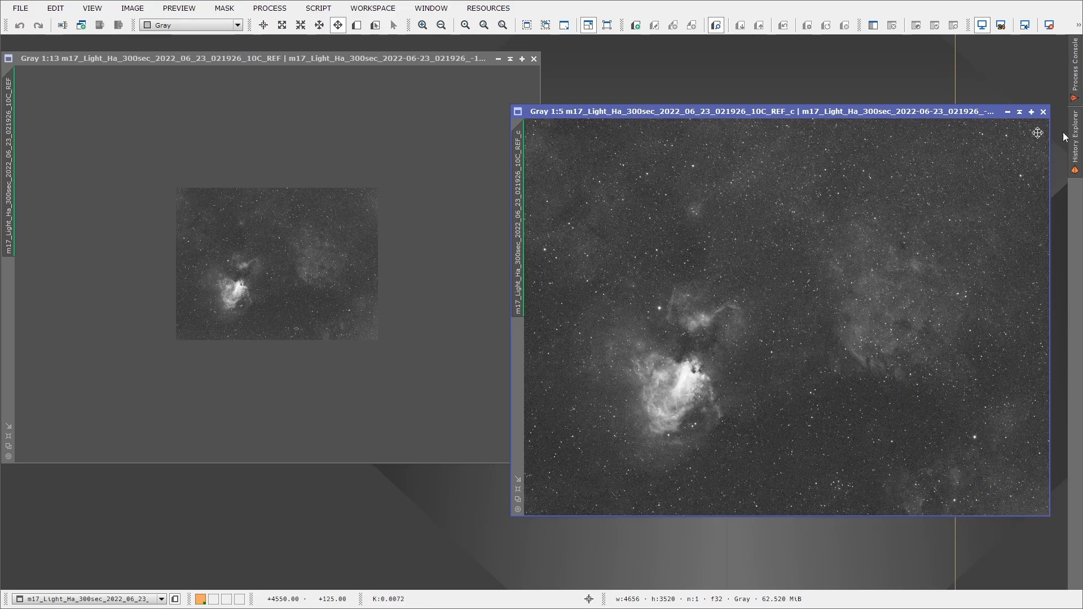
Step: Close the calibrated and raw M17 frames
{"action": "left_click", "coordinate": [1043, 111]}
{"action": "left_click", "coordinate": [534, 59]}
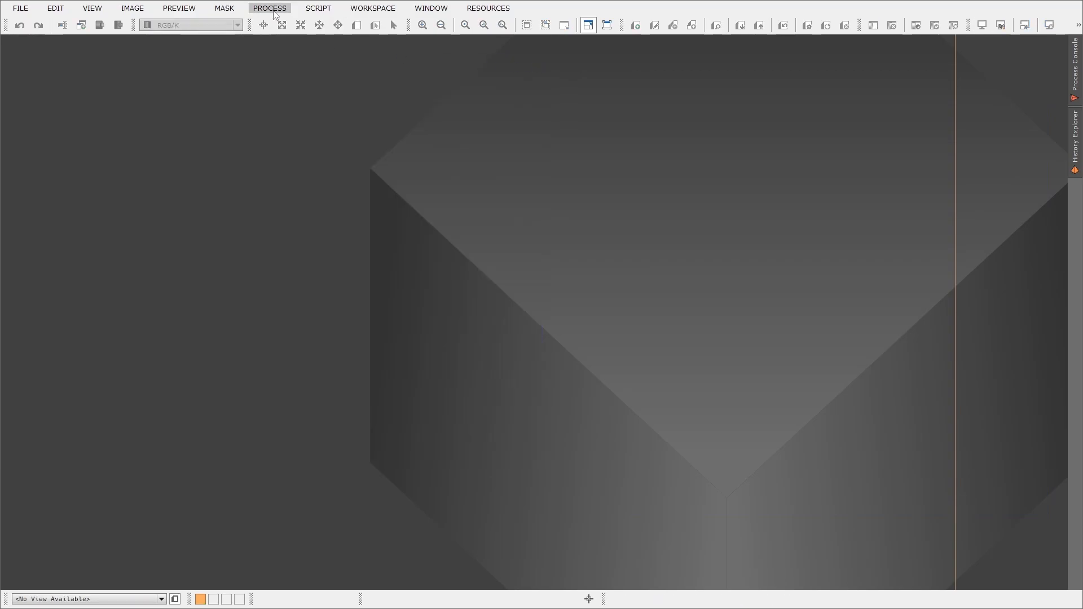
Step: Open the StarAlignment process and set its reference image source to File
{"action": "left_click", "coordinate": [270, 8]}
{"action": "mouse_move", "coordinate": [409, 12]}
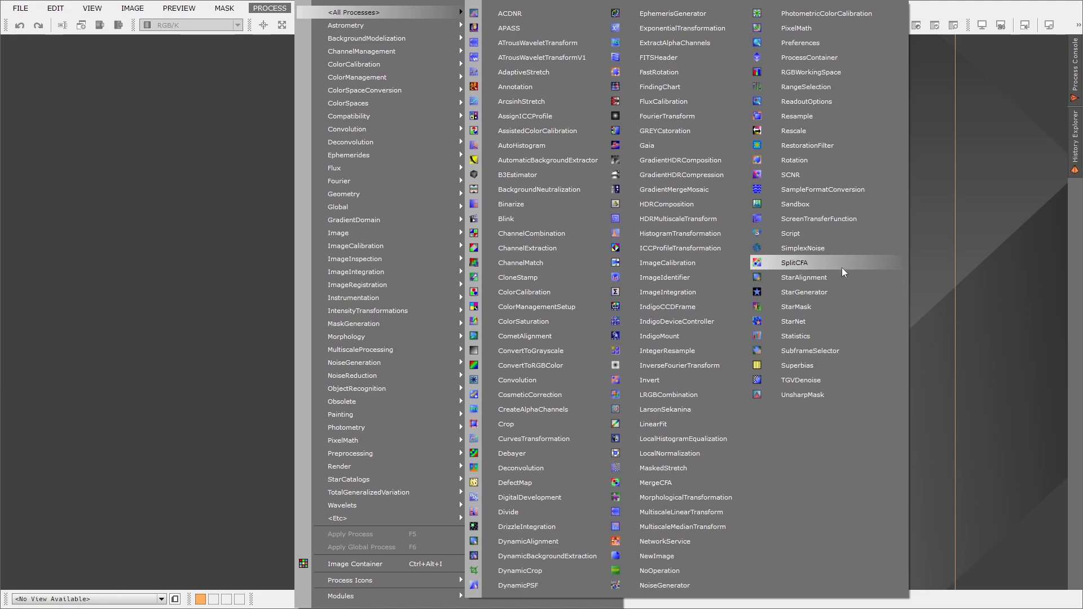
{"action": "left_click", "coordinate": [824, 282]}
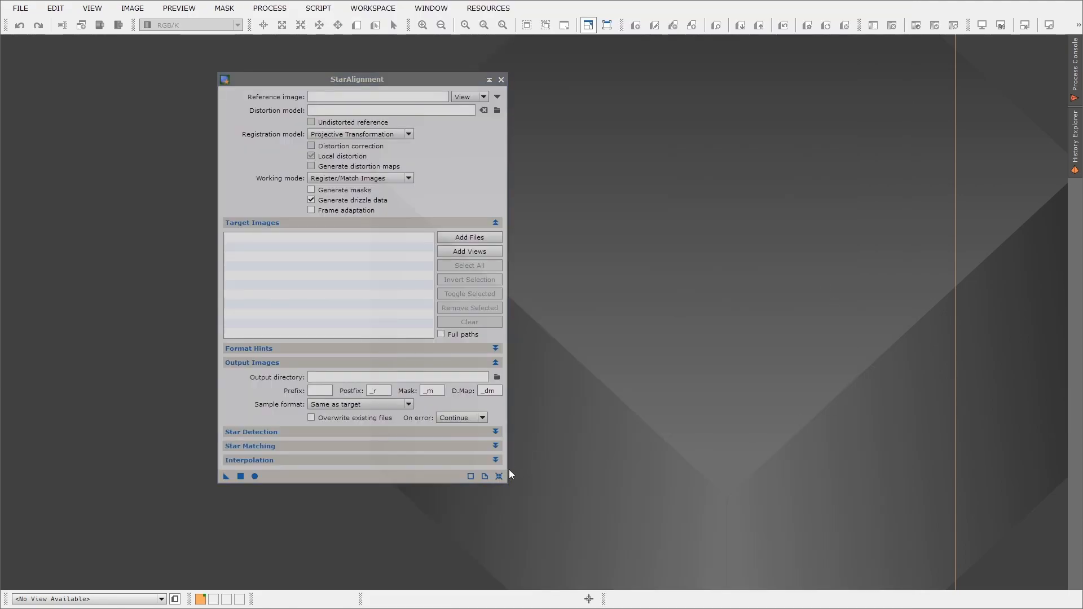
{"action": "scroll", "coordinate": [468, 97], "scroll_direction": "down", "scroll_amount": 1}
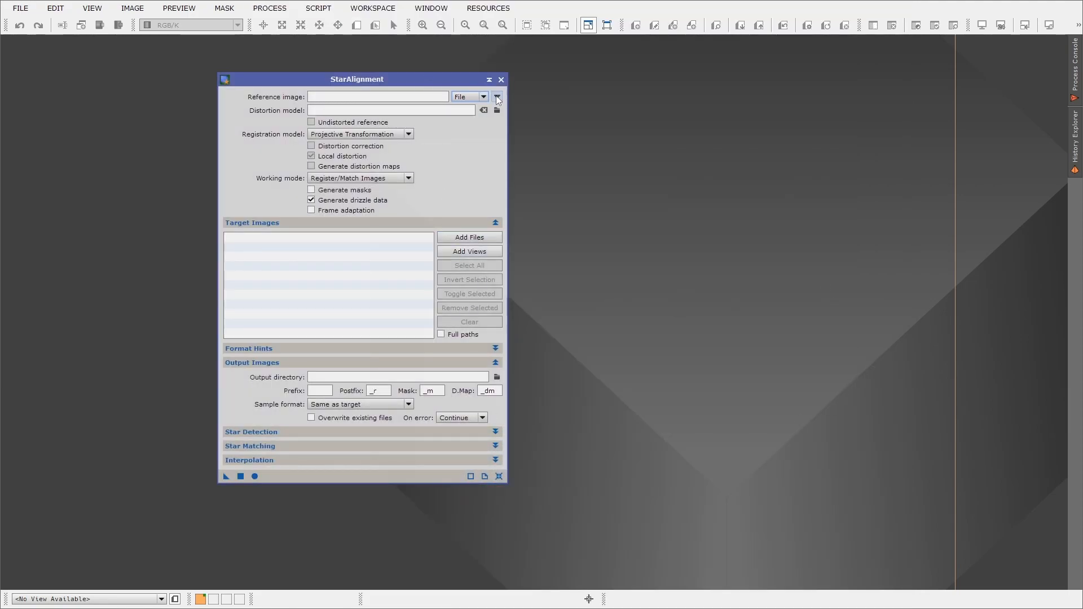
Step: Choose the calibrated light frame 2022-06-23_021926_-10C_REF_c.xisf from the M17 calibrated lights folder as the StarAlignment reference image
{"action": "left_click", "coordinate": [496, 97]}
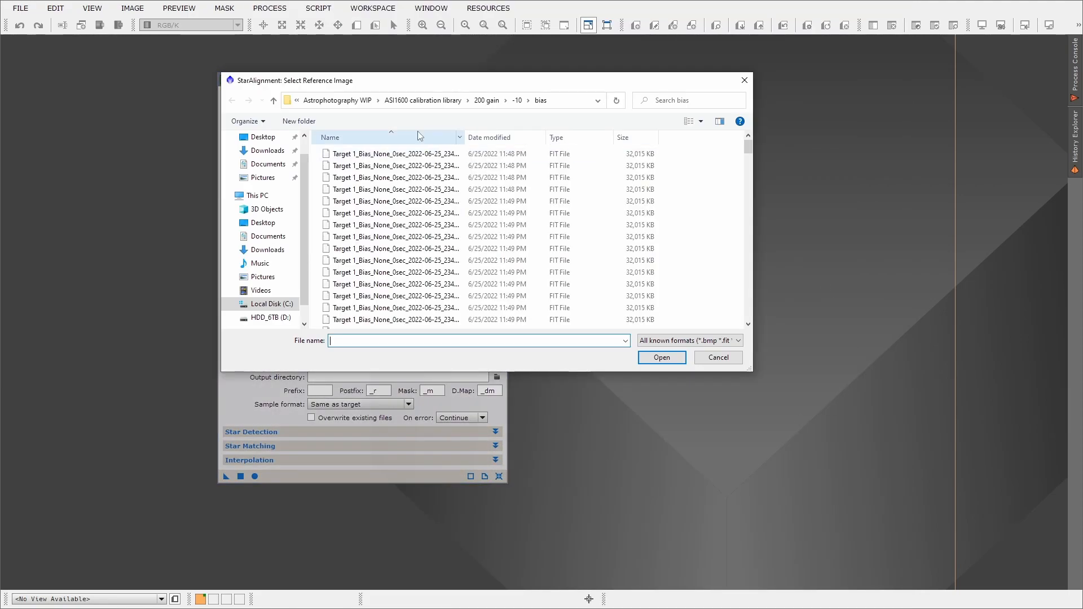
{"action": "left_click", "coordinate": [338, 101]}
{"action": "double_click", "coordinate": [345, 153]}
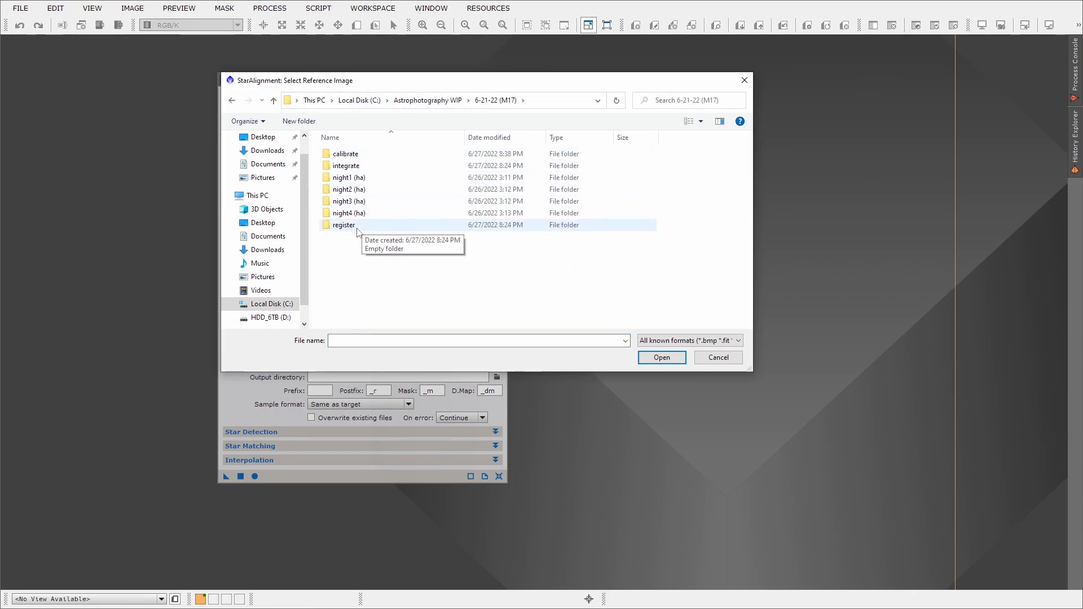
{"action": "double_click", "coordinate": [345, 154]}
{"action": "double_click", "coordinate": [347, 154]}
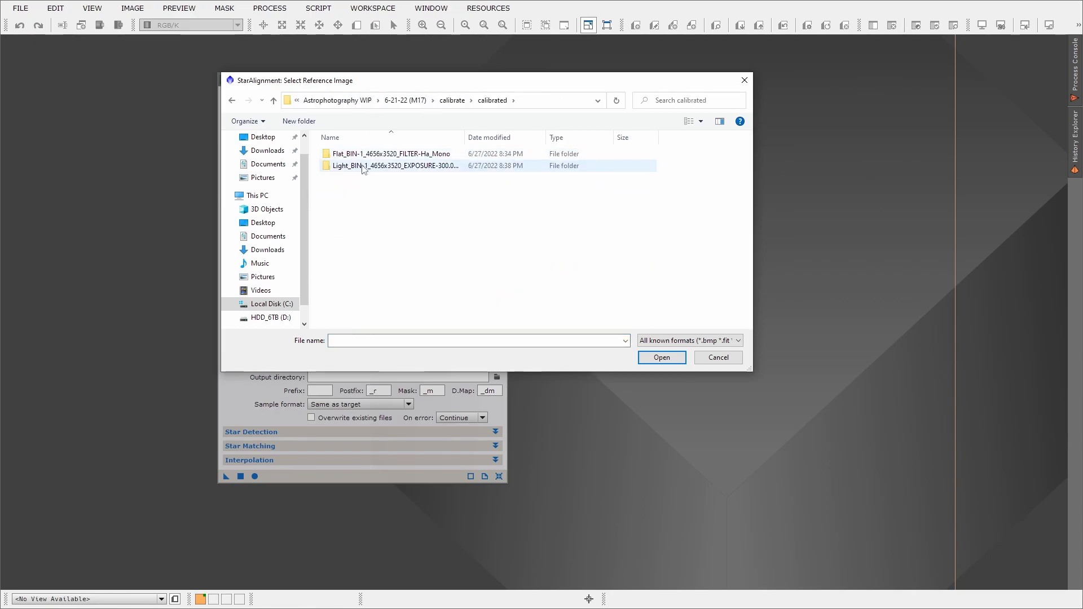
{"action": "double_click", "coordinate": [362, 166]}
{"action": "scroll", "coordinate": [555, 245], "scroll_direction": "down", "scroll_amount": 5}
{"action": "scroll", "coordinate": [541, 253], "scroll_direction": "down", "scroll_amount": 20}
{"action": "left_click", "coordinate": [505, 266]}
{"action": "left_click", "coordinate": [649, 359]}
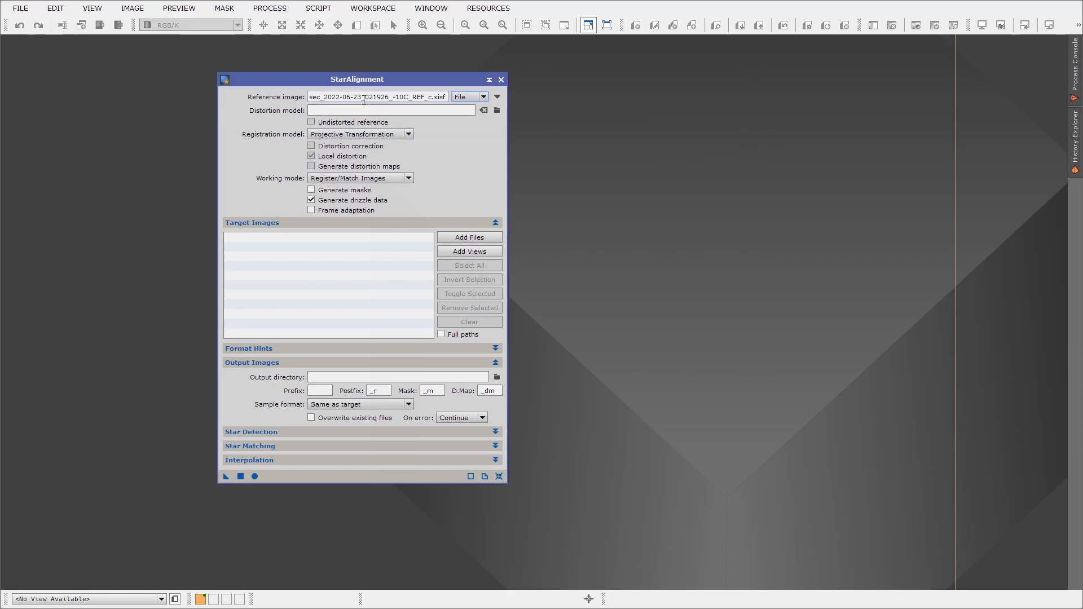
Step: Add all calibrated M17 Ha light frames from the calibrated lights folder as StarAlignment target images, and check the list
{"action": "left_click_drag", "start_coordinate": [252, 83], "coordinate": [304, 75]}
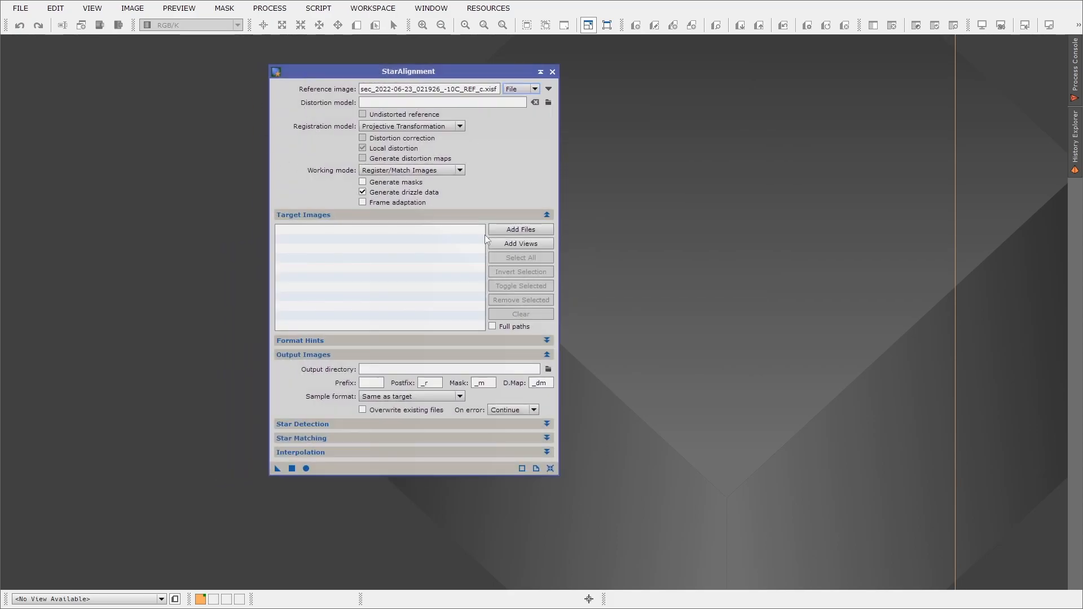
{"action": "left_click", "coordinate": [518, 229]}
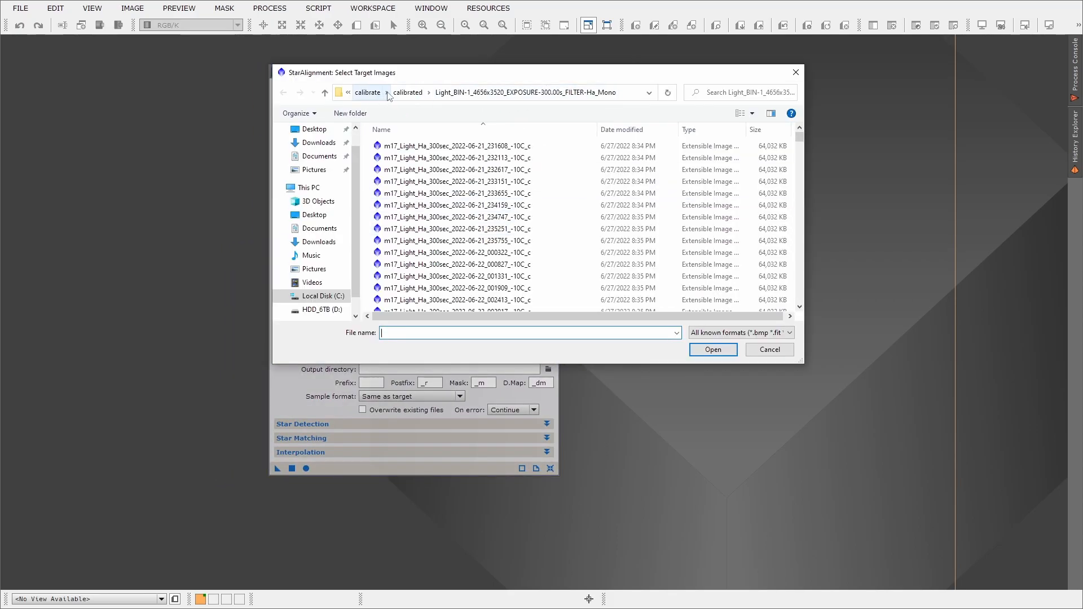
{"action": "left_click", "coordinate": [473, 146]}
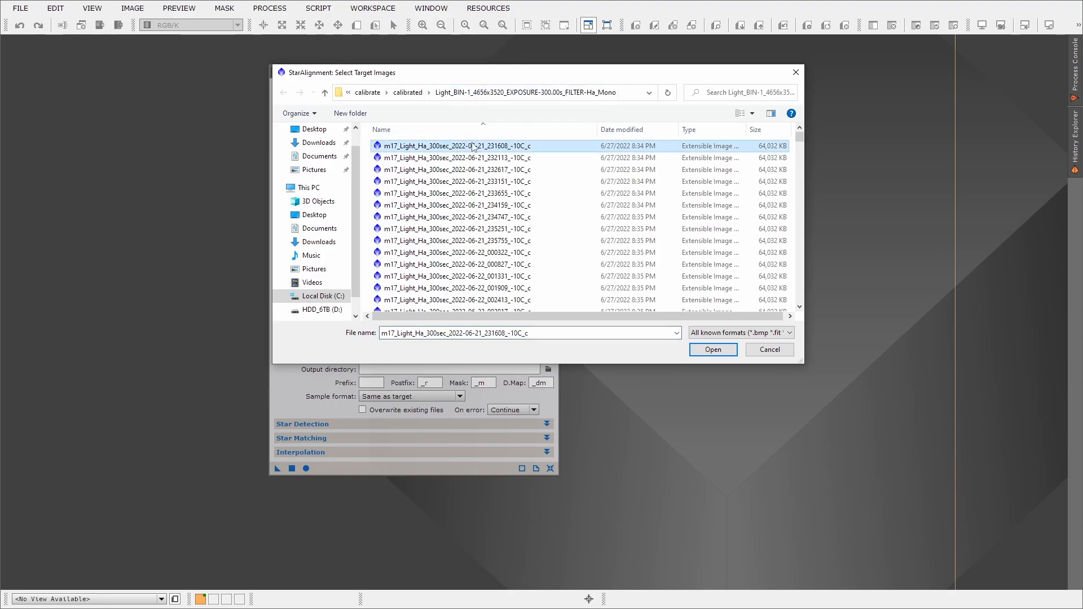
{"action": "key", "text": "ctrl+a"}
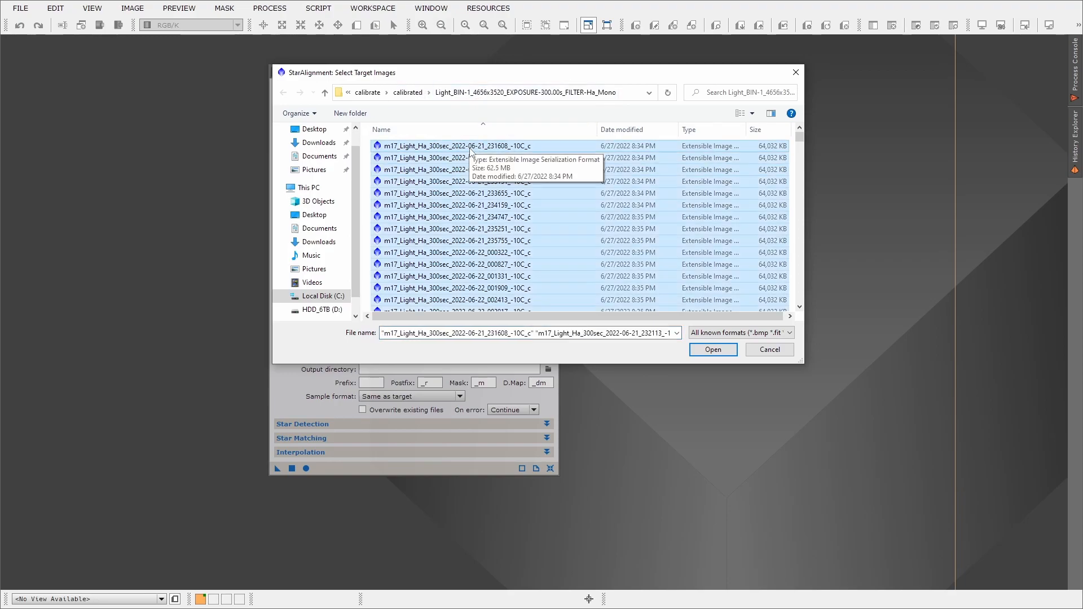
{"action": "left_click", "coordinate": [713, 350]}
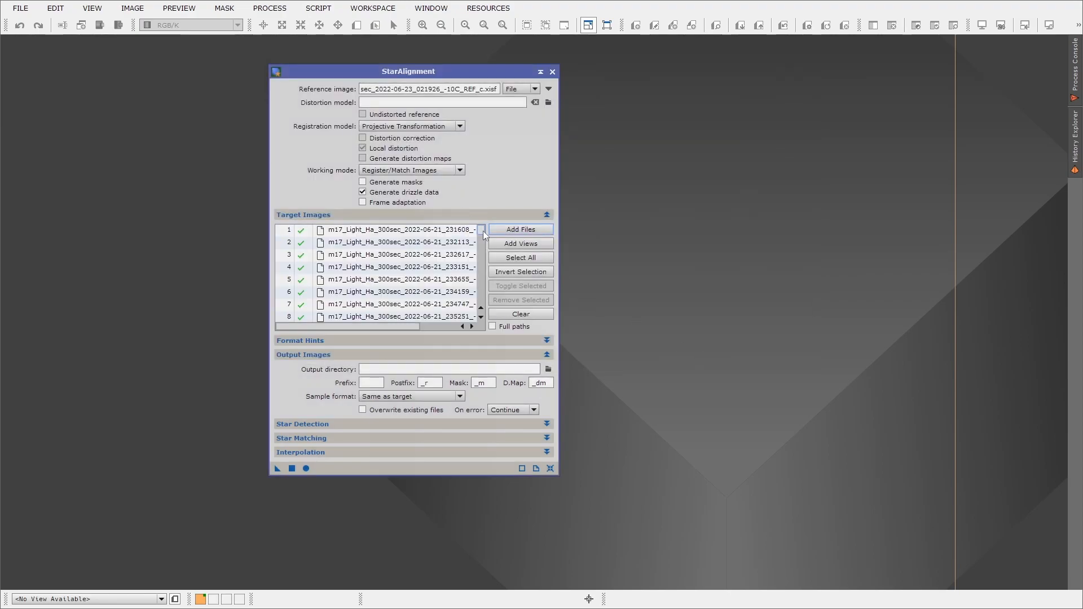
{"action": "left_click_drag", "start_coordinate": [483, 234], "coordinate": [489, 308]}
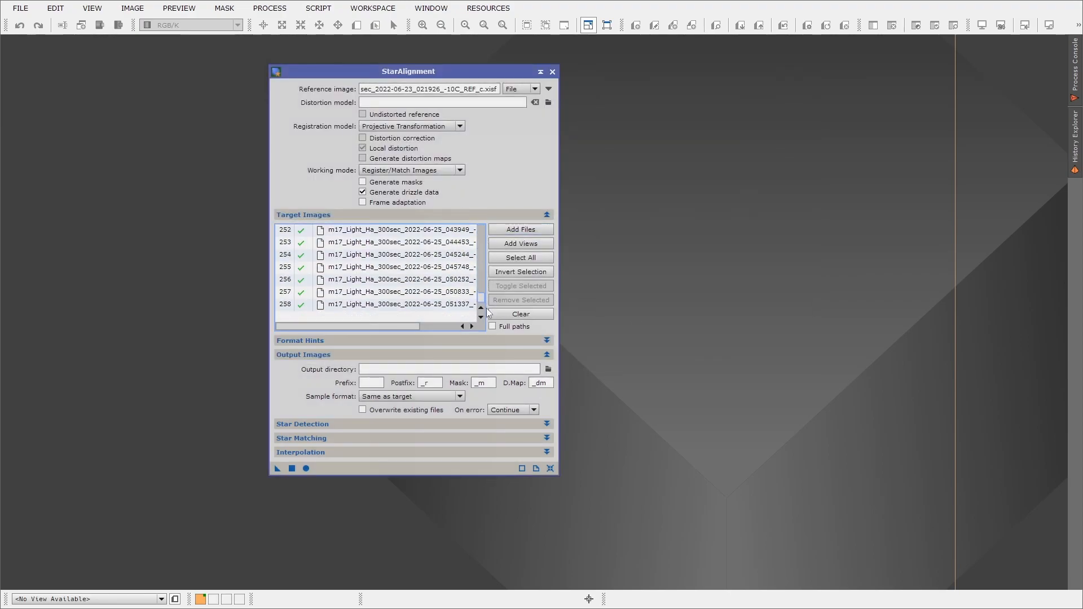
{"action": "left_click_drag", "start_coordinate": [410, 326], "coordinate": [480, 222]}
Step: Set the output directory to the register folder in 6-21-22 (M17) and run StarAlignment globally
{"action": "left_click", "coordinate": [548, 368]}
{"action": "left_click", "coordinate": [485, 92]}
{"action": "double_click", "coordinate": [398, 145]}
{"action": "double_click", "coordinate": [394, 217]}
{"action": "left_click", "coordinate": [699, 349]}
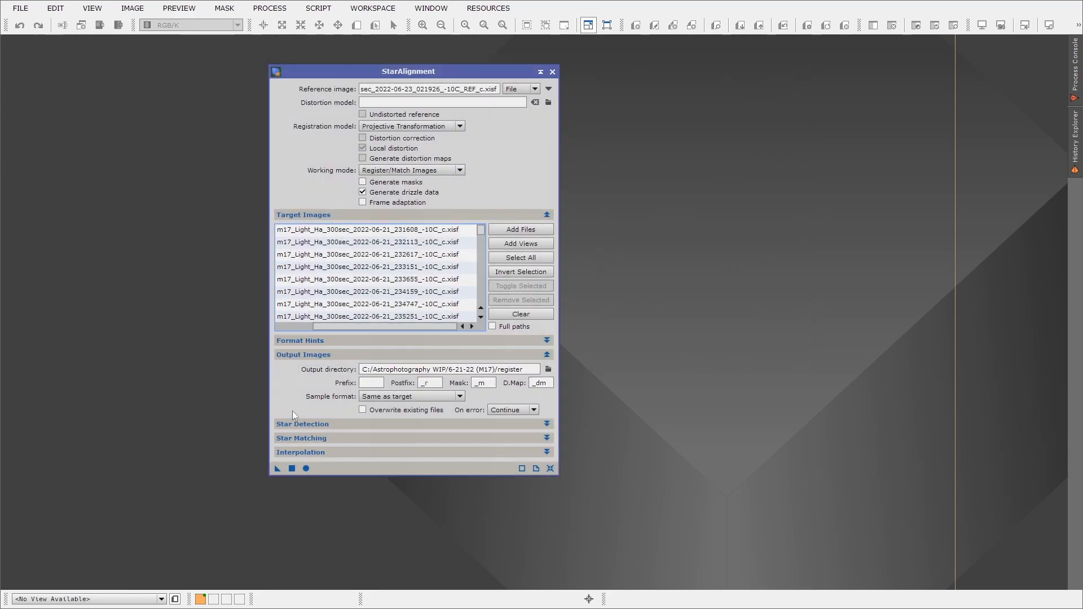
{"action": "left_click", "coordinate": [305, 468]}
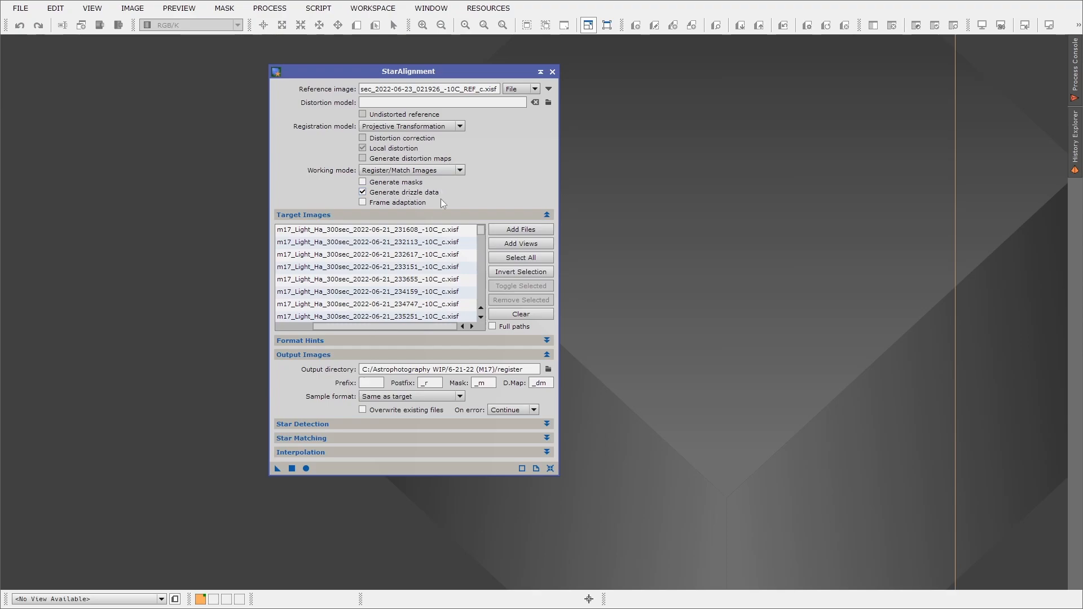
Step: Close StarAlignment and open the ImageIntegration process
{"action": "left_click_drag", "start_coordinate": [397, 74], "coordinate": [428, 72]}
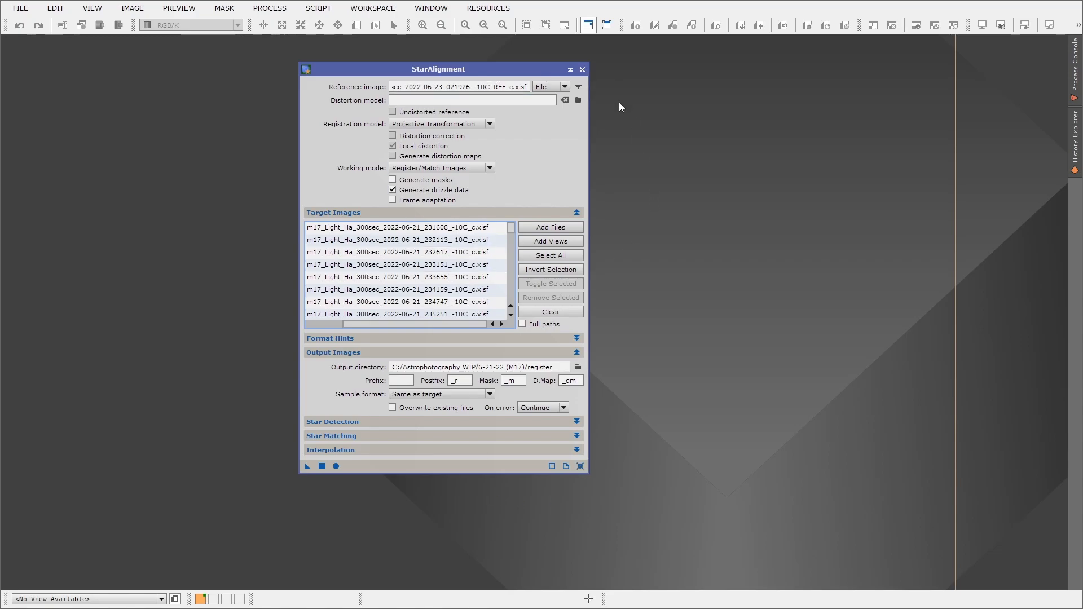
{"action": "left_click", "coordinate": [582, 69]}
{"action": "left_click", "coordinate": [373, 8]}
{"action": "mouse_move", "coordinate": [269, 8]}
{"action": "mouse_move", "coordinate": [383, 12]}
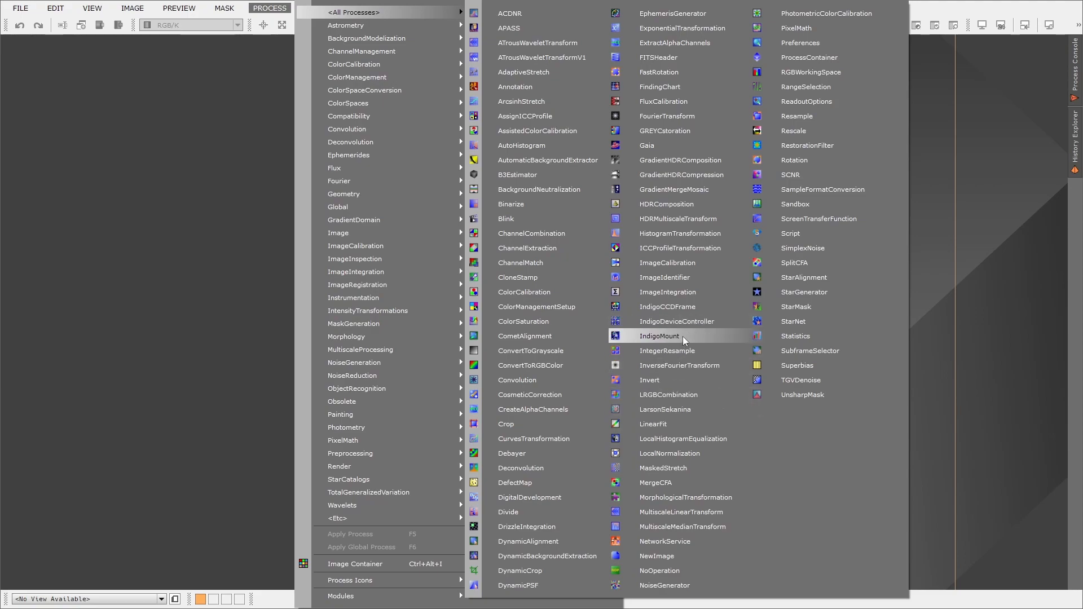
{"action": "left_click", "coordinate": [669, 298]}
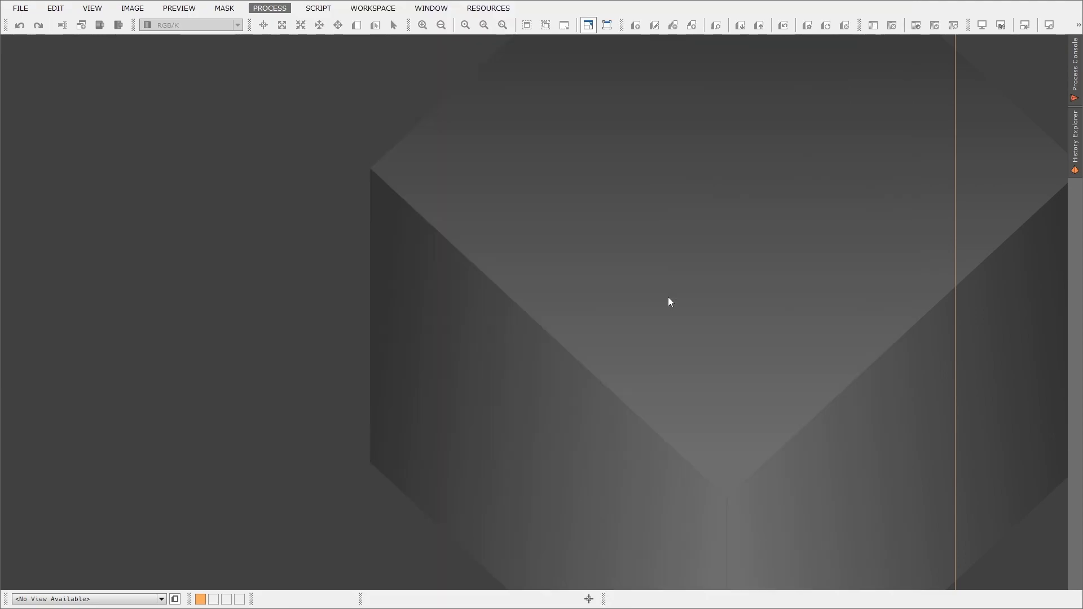
{"action": "left_click_drag", "start_coordinate": [411, 92], "coordinate": [446, 46]}
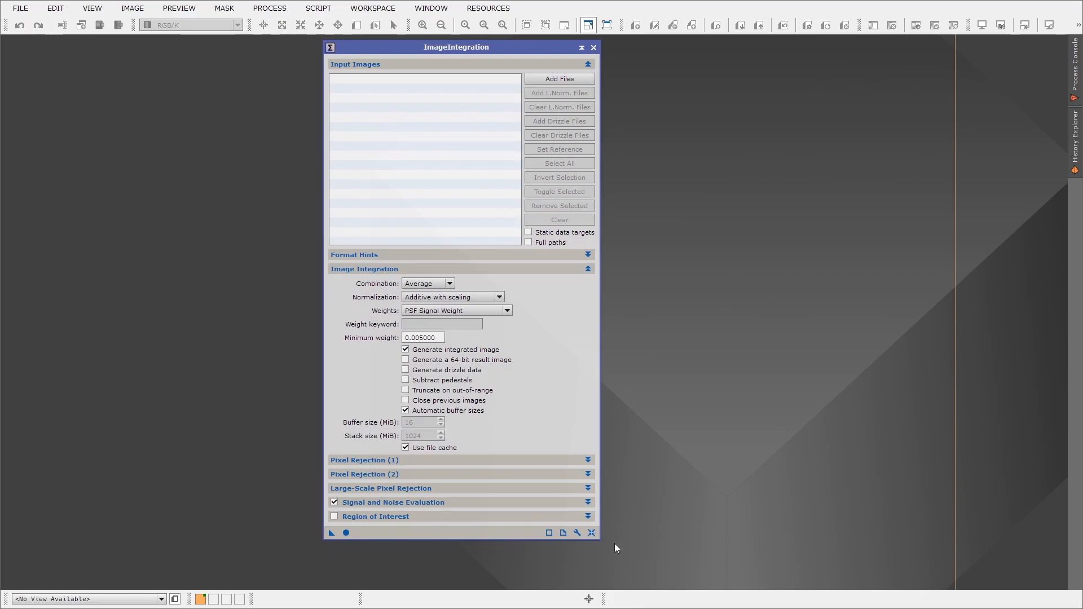
Step: Add all registered M17 Ha frames from the register folder of 6-21-22 (M17) as ImageIntegration input images
{"action": "left_click", "coordinate": [546, 80]}
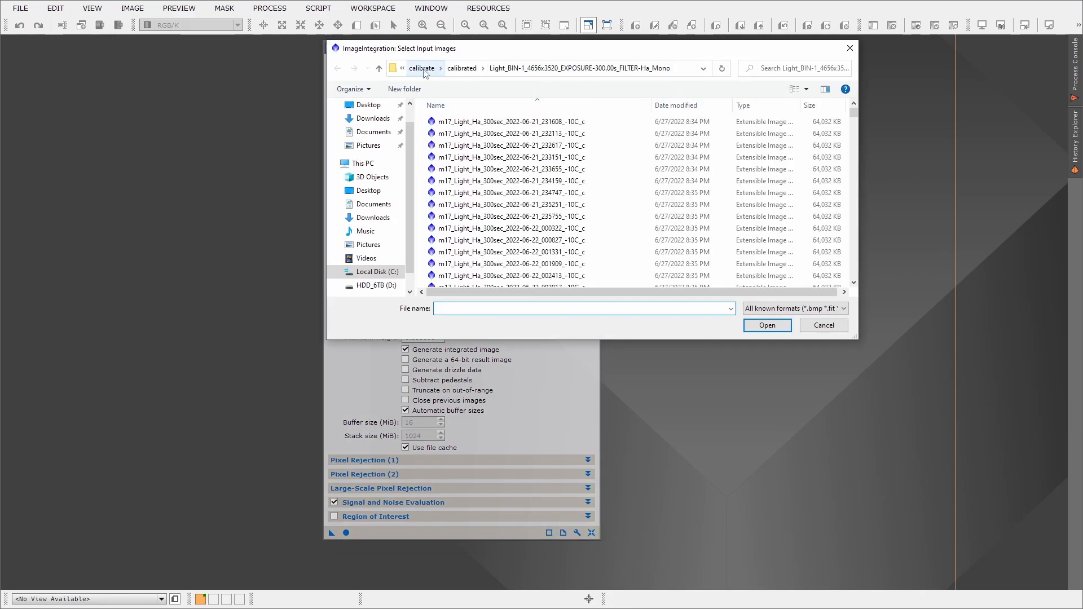
{"action": "left_click", "coordinate": [423, 69]}
{"action": "left_click", "coordinate": [533, 69]}
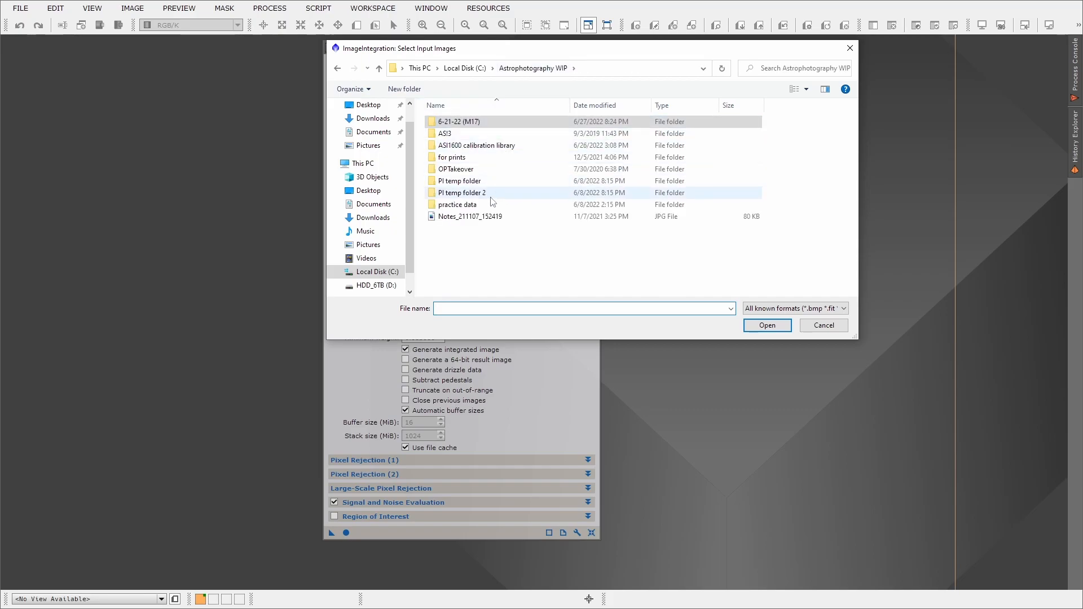
{"action": "double_click", "coordinate": [463, 123]}
{"action": "double_click", "coordinate": [454, 193]}
{"action": "left_click_drag", "start_coordinate": [570, 105], "coordinate": [652, 105]}
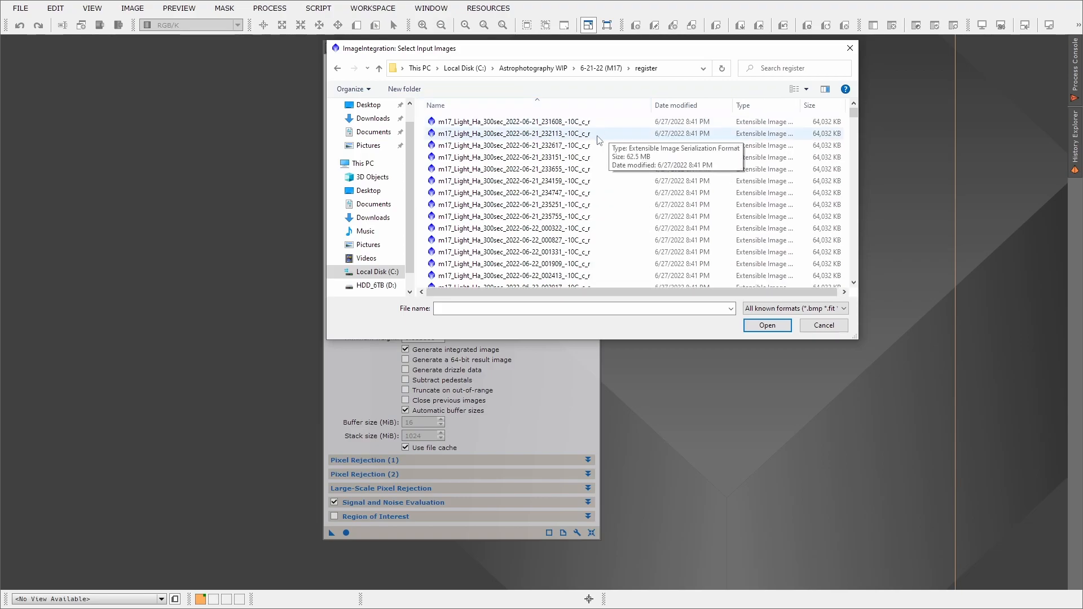
{"action": "left_click", "coordinate": [559, 123]}
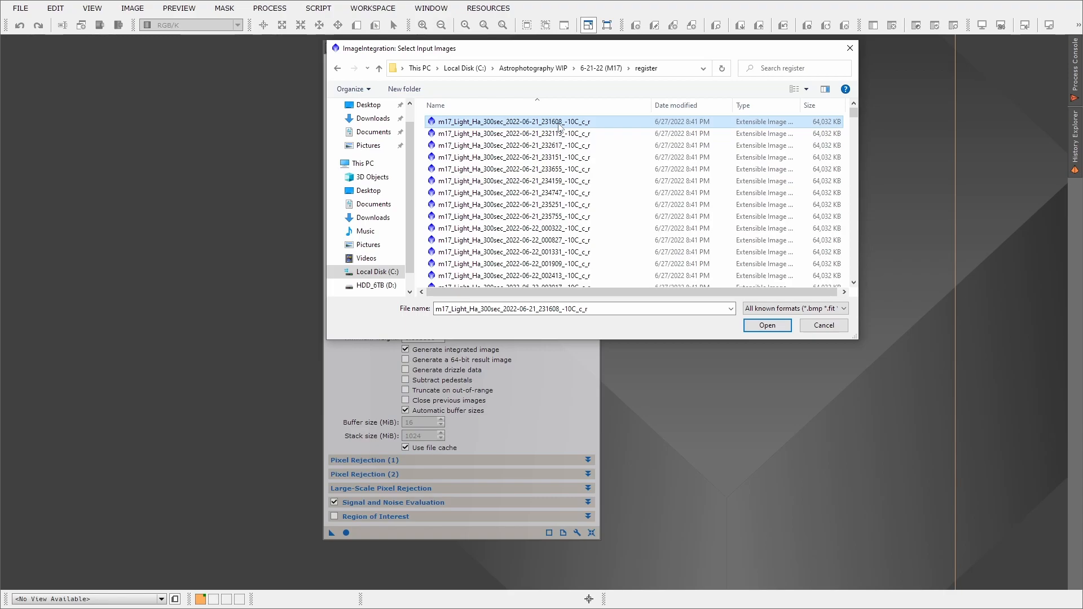
{"action": "key", "text": "super"}
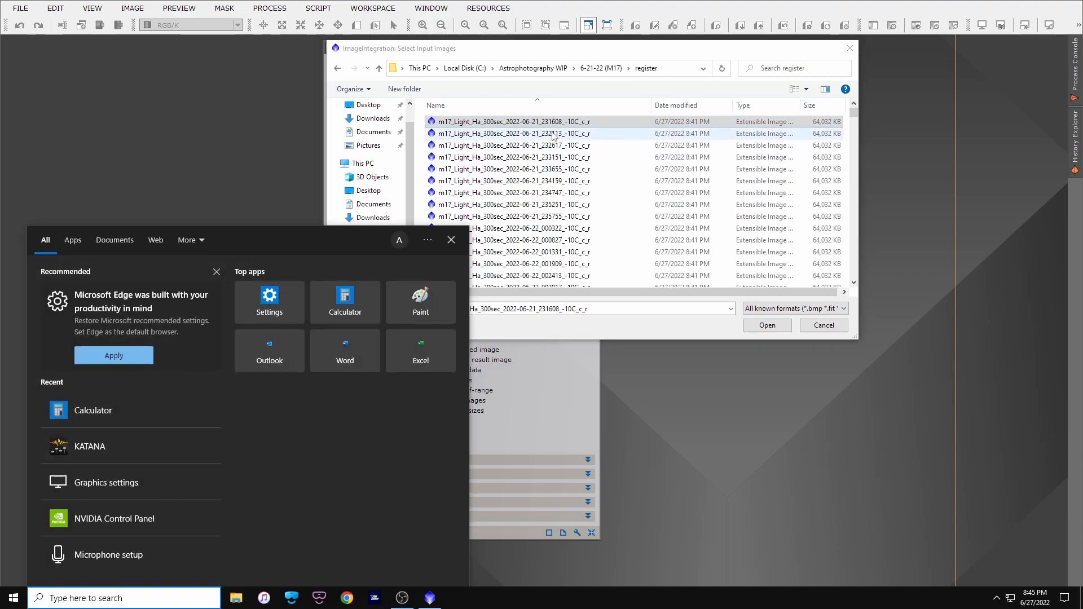
{"action": "left_click", "coordinate": [553, 136]}
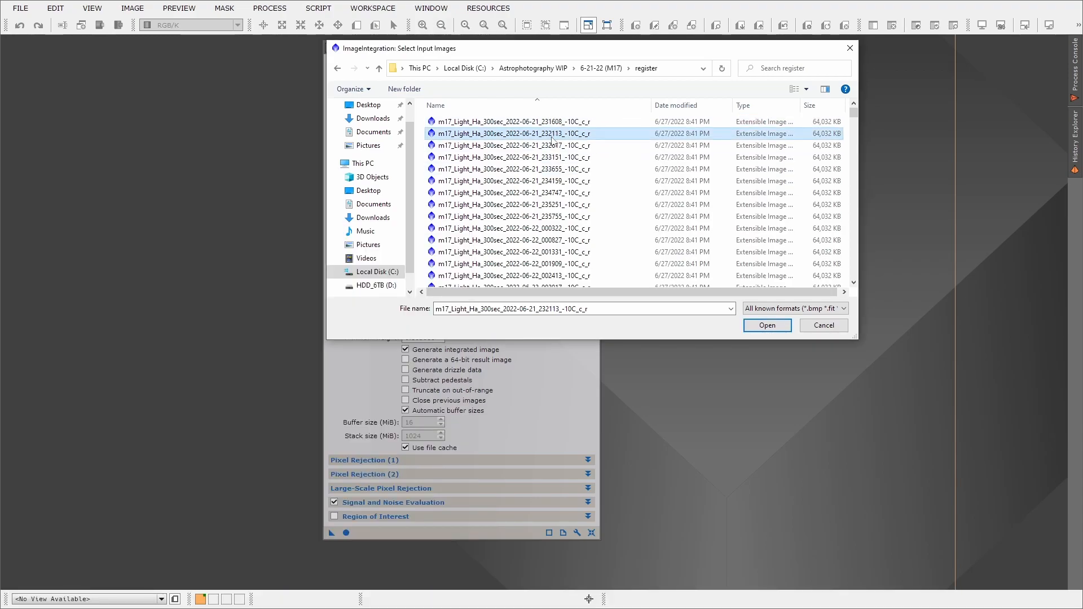
{"action": "key", "text": "ctrl+a"}
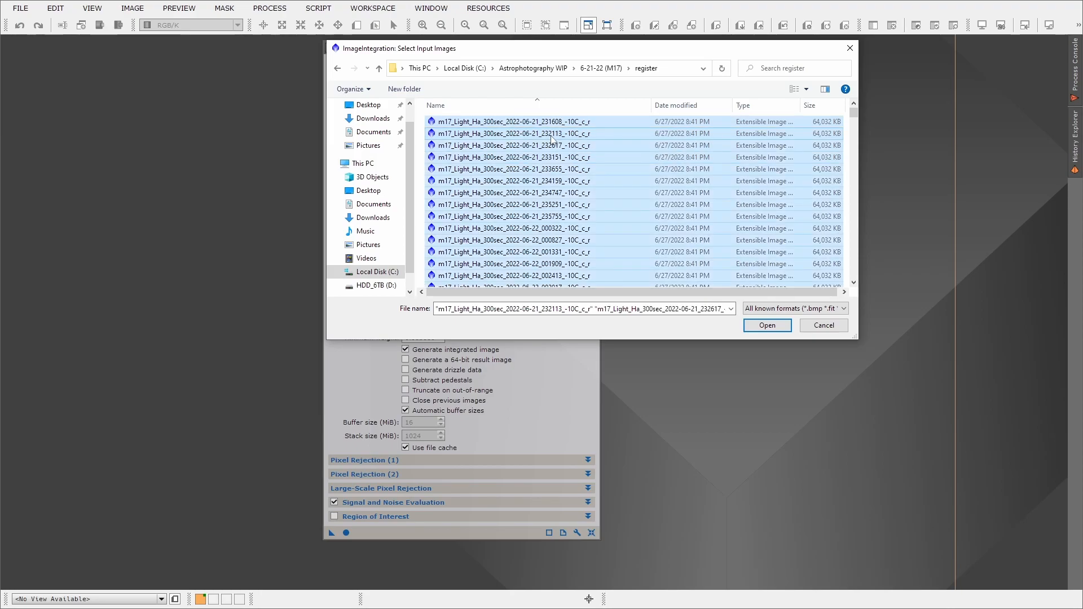
{"action": "left_click_drag", "start_coordinate": [853, 111], "coordinate": [854, 282]}
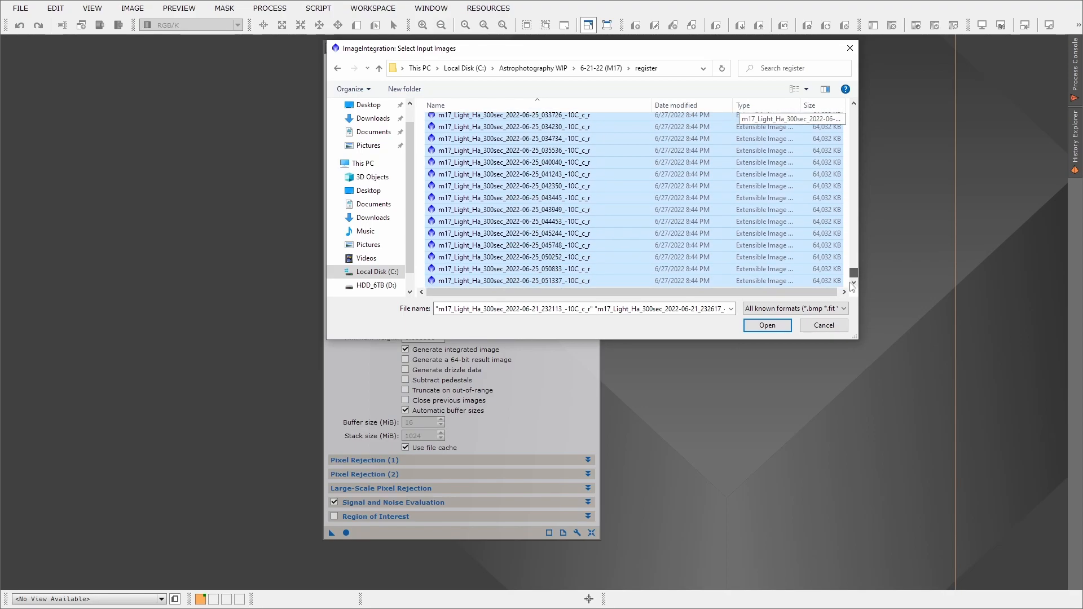
{"action": "left_click", "coordinate": [774, 327]}
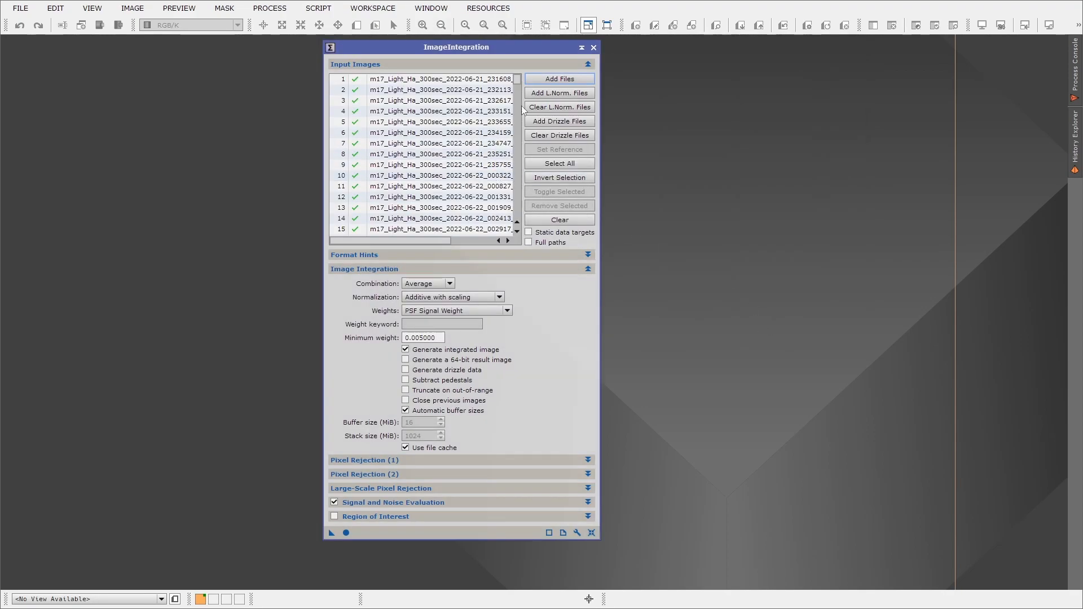
Step: Set the registered 2022-06-23_021926 REF frame as the integration reference
{"action": "left_click_drag", "start_coordinate": [516, 81], "coordinate": [520, 134]}
{"action": "left_click", "coordinate": [472, 242]}
{"action": "left_click", "coordinate": [473, 155]}
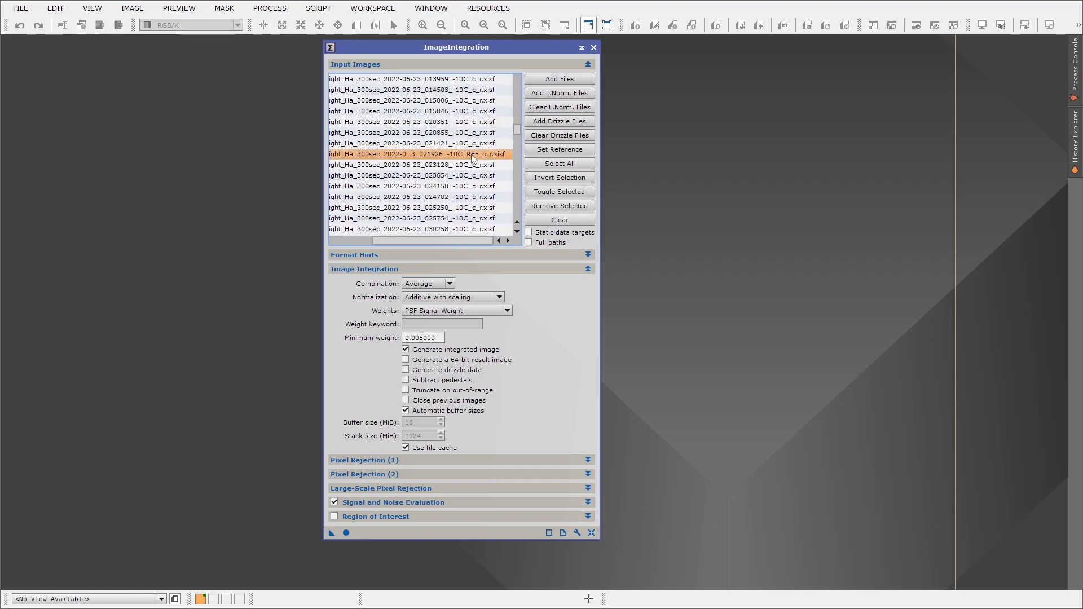
{"action": "left_click", "coordinate": [557, 152]}
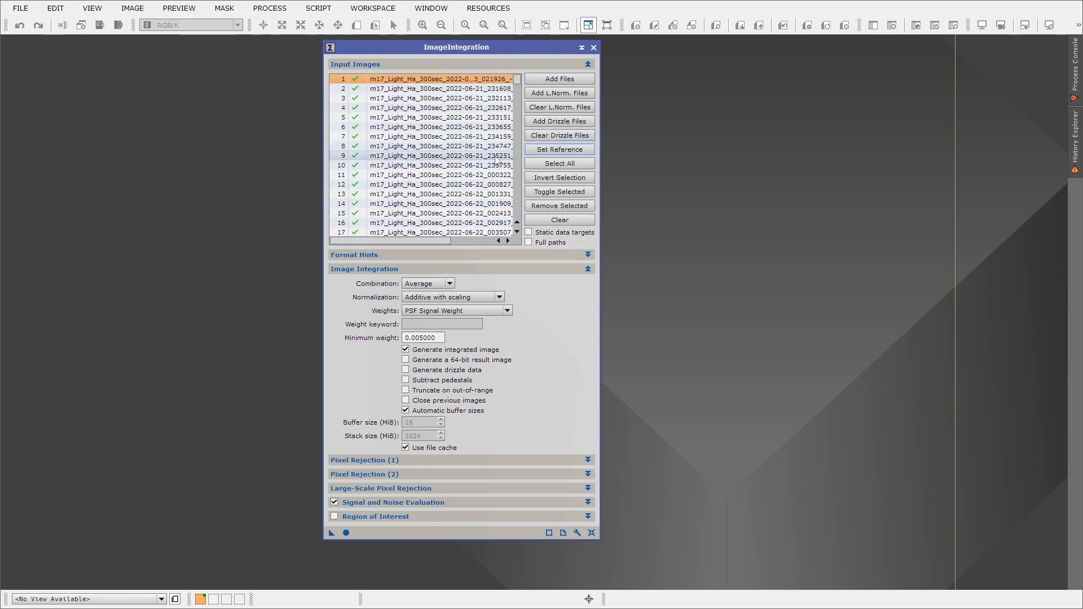
{"action": "left_click_drag", "start_coordinate": [449, 242], "coordinate": [466, 242]}
{"action": "mouse_move", "coordinate": [517, 79]}
{"action": "left_mouse_down"}
{"action": "mouse_move", "coordinate": [517, 97]}
{"action": "mouse_move", "coordinate": [519, 67]}
{"action": "left_mouse_up"}
{"action": "left_click_drag", "start_coordinate": [453, 238], "coordinate": [410, 239]}
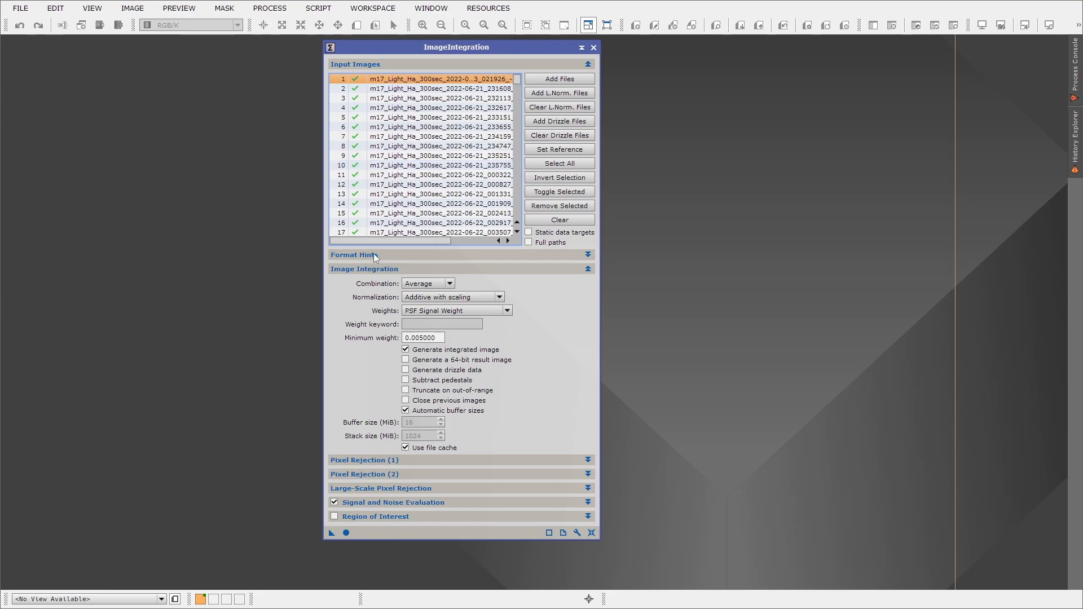
Step: Collapse the input image list and review the Format Hints and the combination, normalization and weights settings
{"action": "left_click", "coordinate": [420, 63]}
{"action": "left_click", "coordinate": [390, 78]}
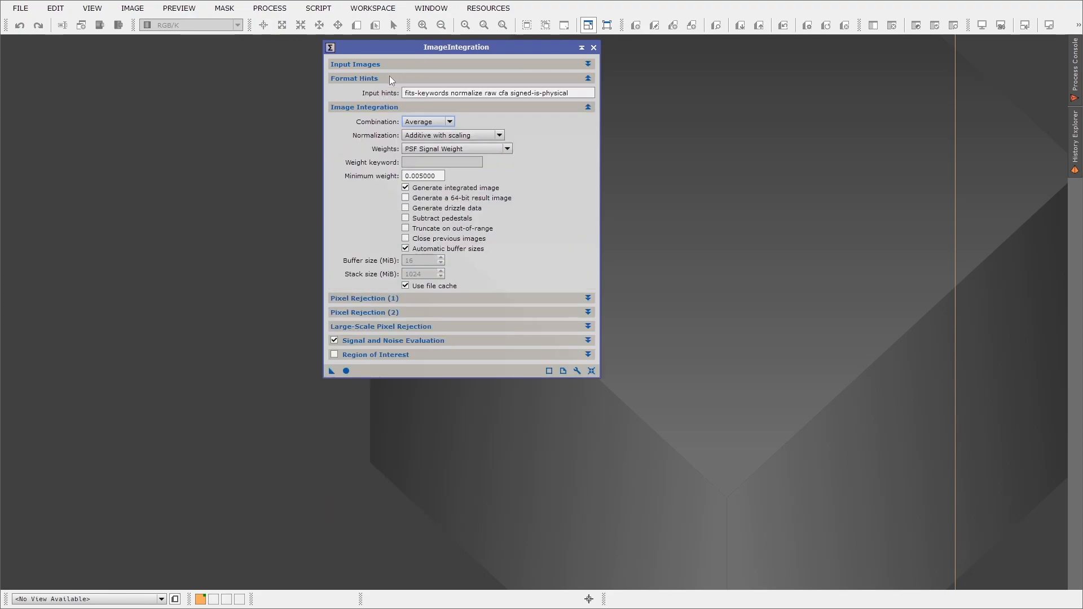
{"action": "left_click", "coordinate": [387, 78]}
{"action": "left_click", "coordinate": [387, 77]}
{"action": "left_click", "coordinate": [361, 78]}
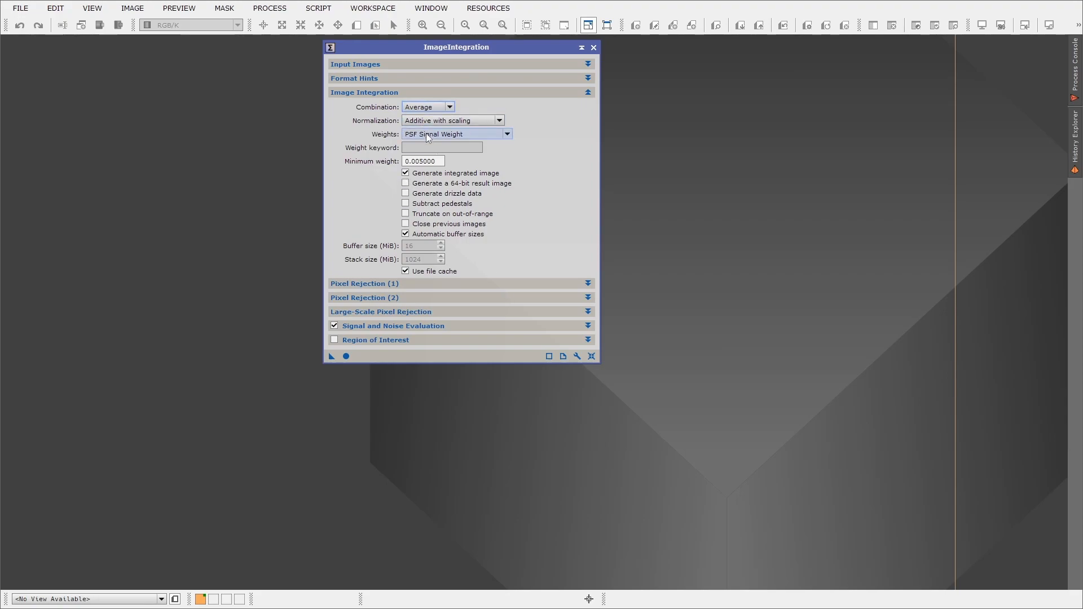
{"action": "mouse_move", "coordinate": [427, 125]}
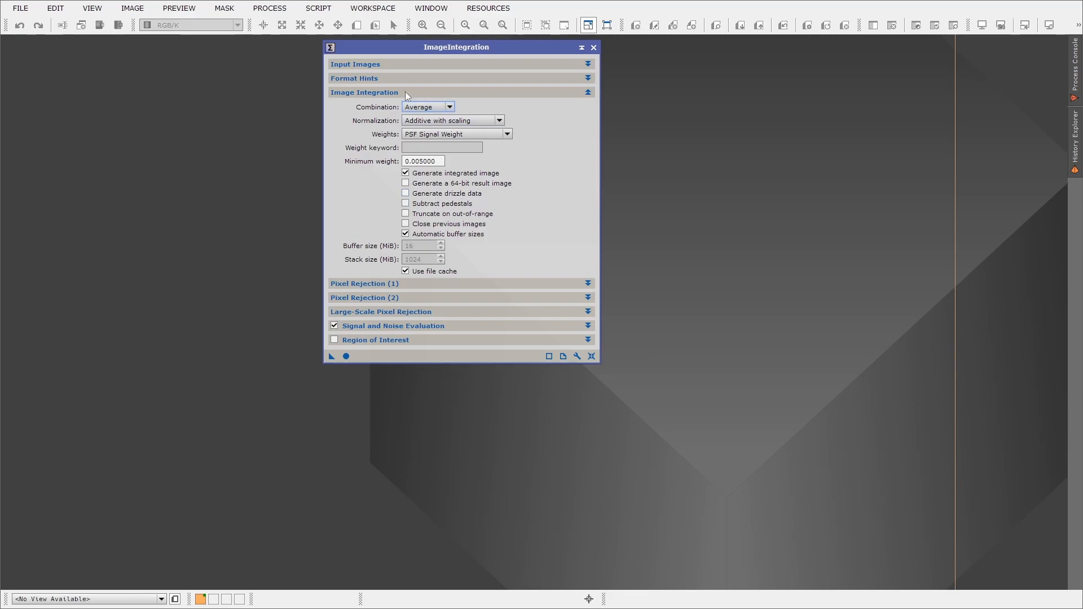
Step: Add all drizzle data (.xdrz) files from the register folder of 6-21-22 (M17) to the ImageIntegration input images
{"action": "left_click", "coordinate": [383, 66]}
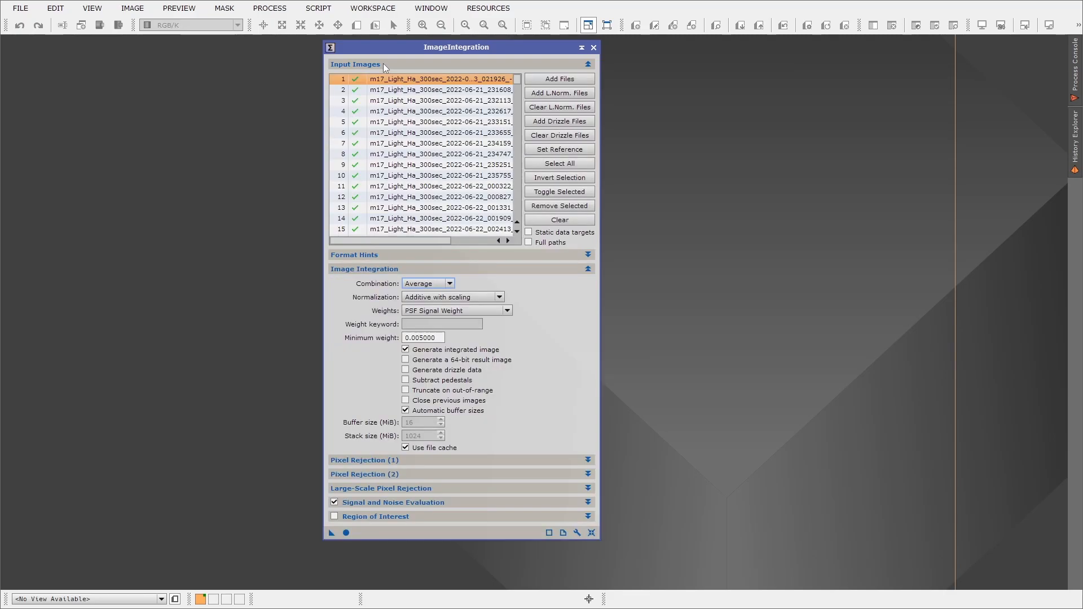
{"action": "left_click", "coordinate": [569, 123]}
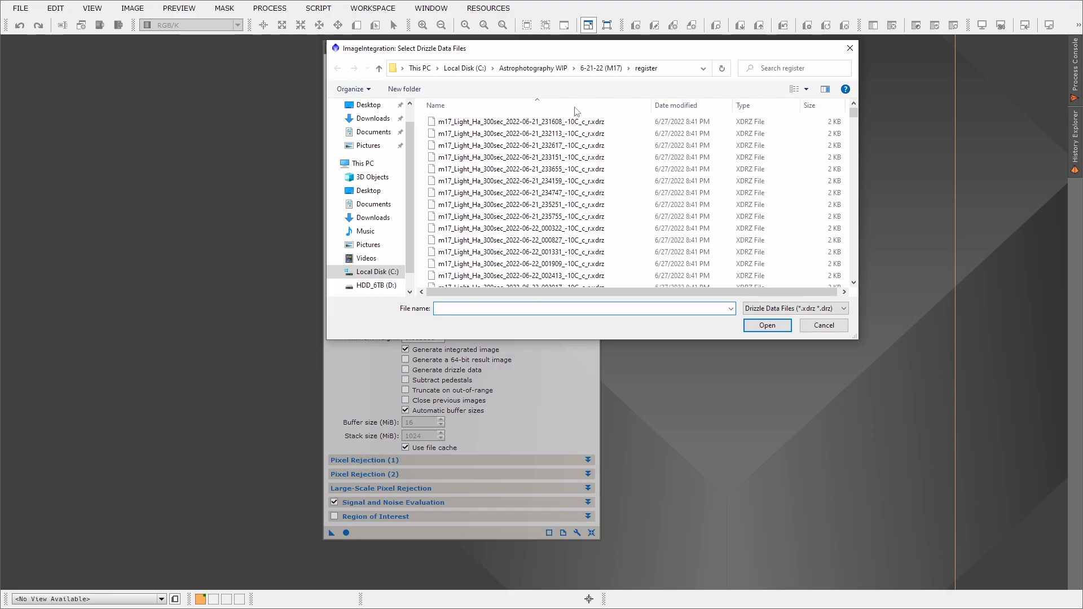
{"action": "left_click", "coordinate": [524, 124]}
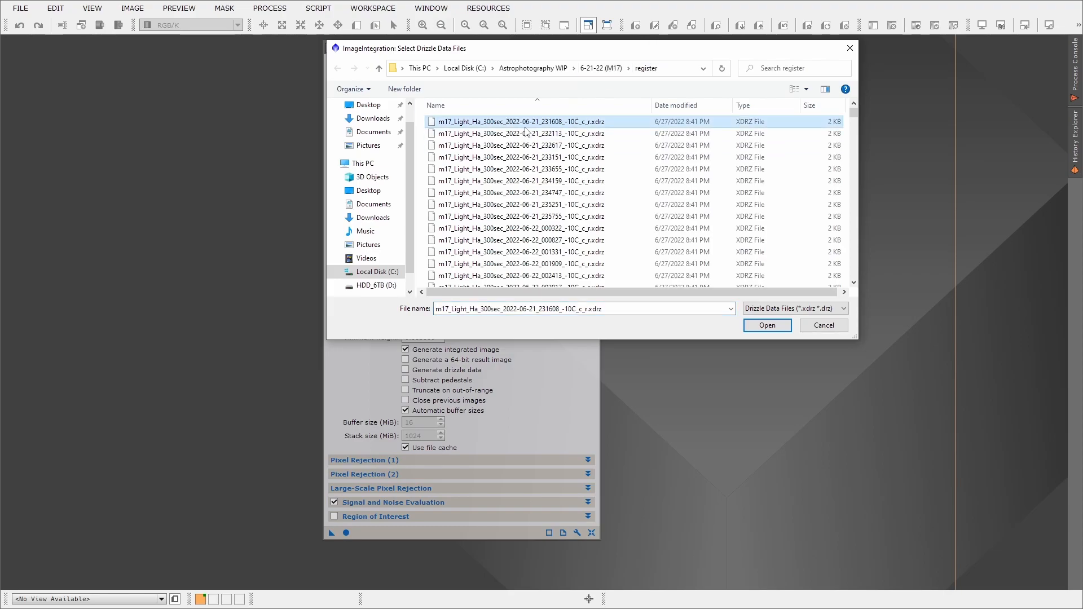
{"action": "key", "text": "ctrl+a"}
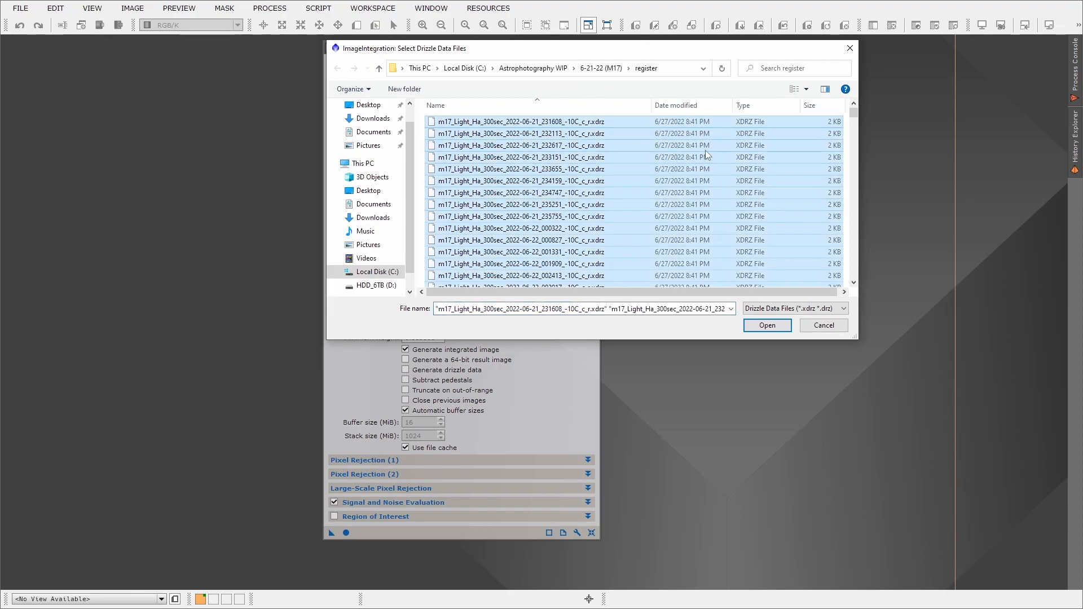
{"action": "left_click", "coordinate": [767, 326]}
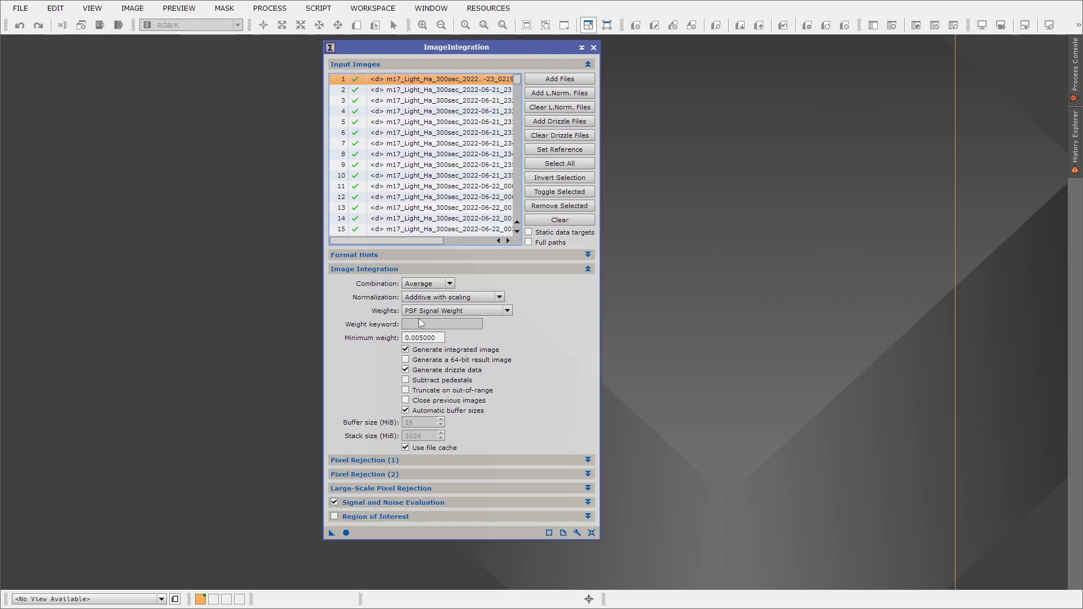
Step: Set the pixel rejection algorithm to Linear Fit Clipping and disable Clip low range
{"action": "left_click", "coordinate": [357, 269]}
{"action": "left_click", "coordinate": [360, 282]}
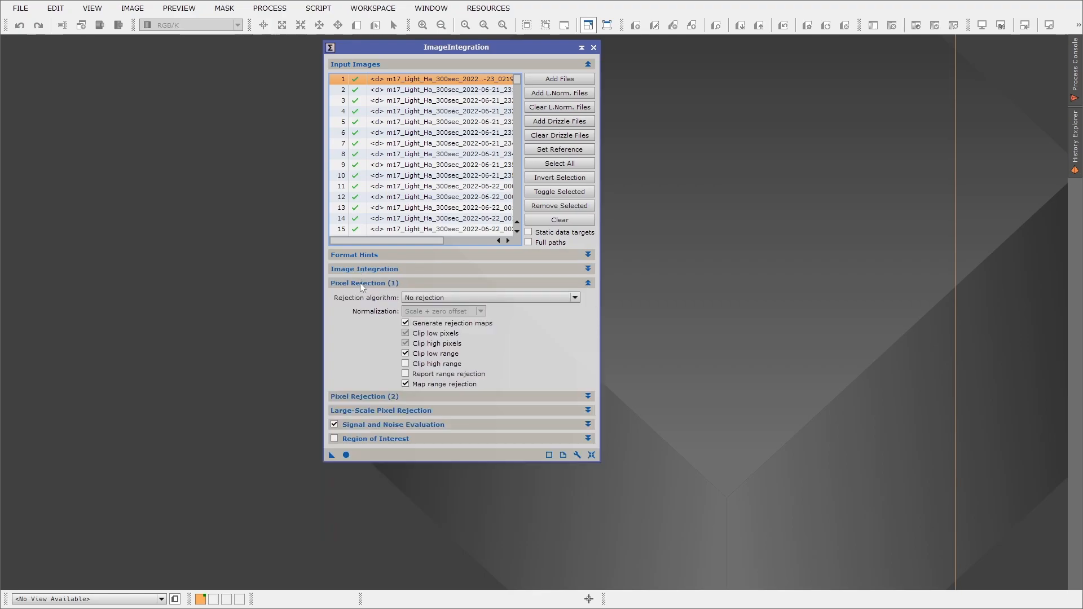
{"action": "left_click", "coordinate": [439, 300]}
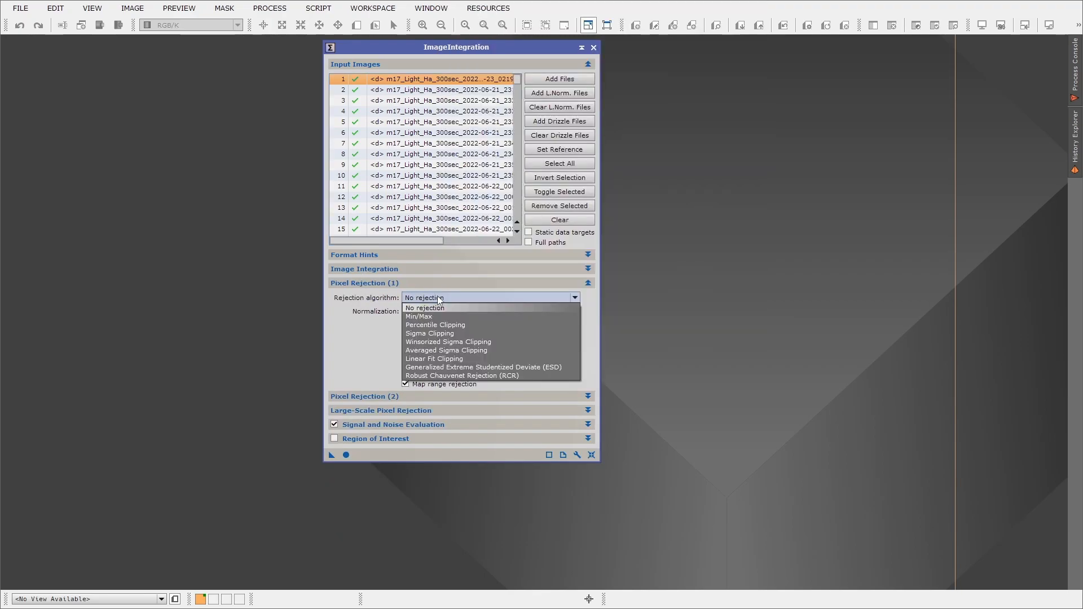
{"action": "left_click", "coordinate": [455, 359]}
{"action": "mouse_move", "coordinate": [448, 297]}
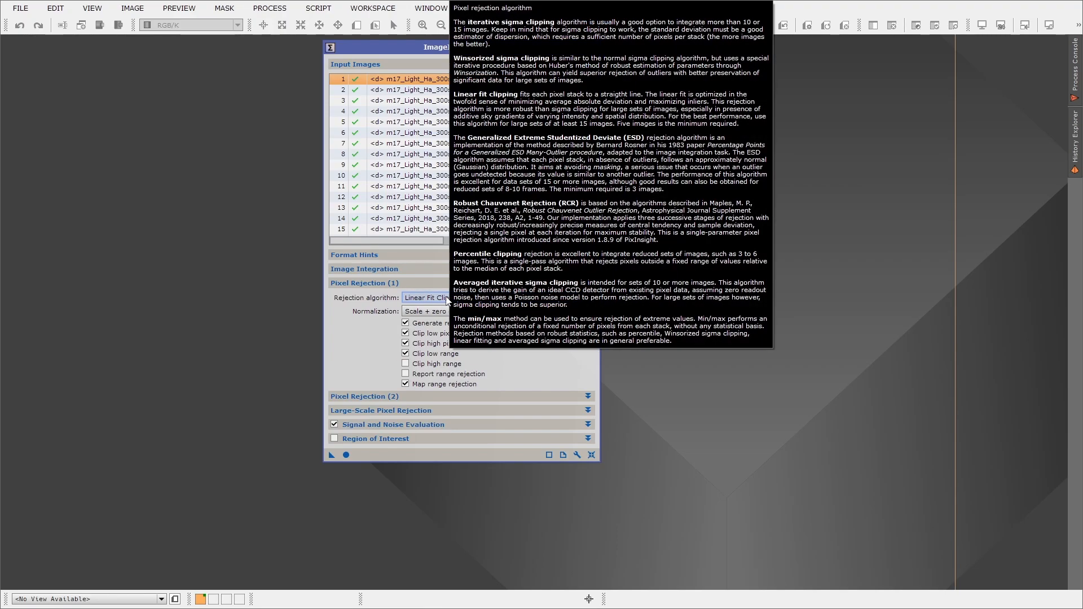
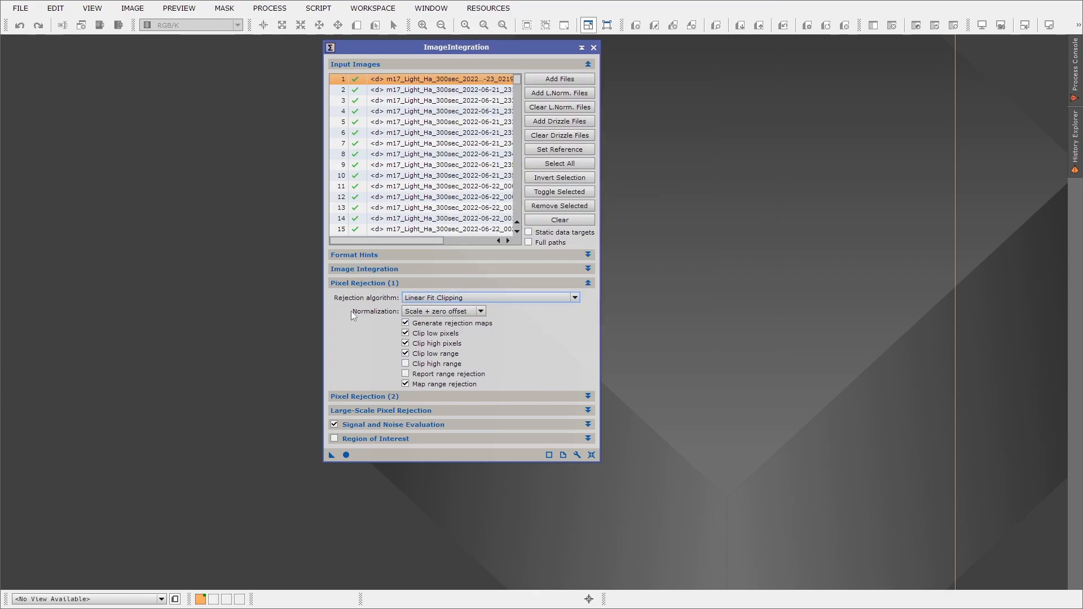
{"action": "left_click", "coordinate": [434, 354]}
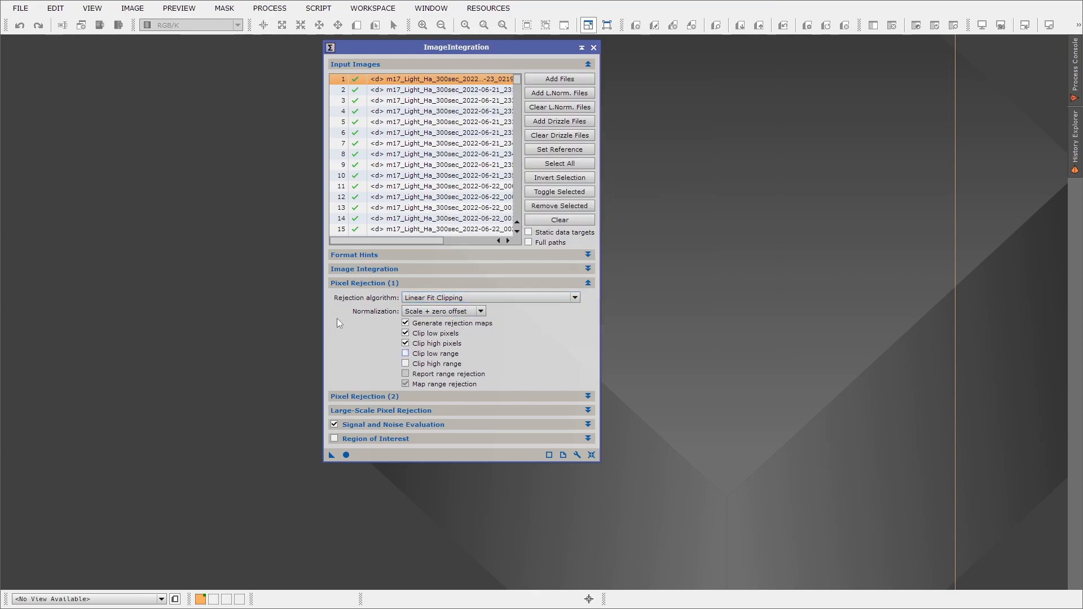
Step: Review the Pixel Rejection (2), Large-Scale Pixel Rejection, and Signal and Noise Evaluation settings
{"action": "left_click", "coordinate": [384, 283]}
{"action": "left_click", "coordinate": [379, 296]}
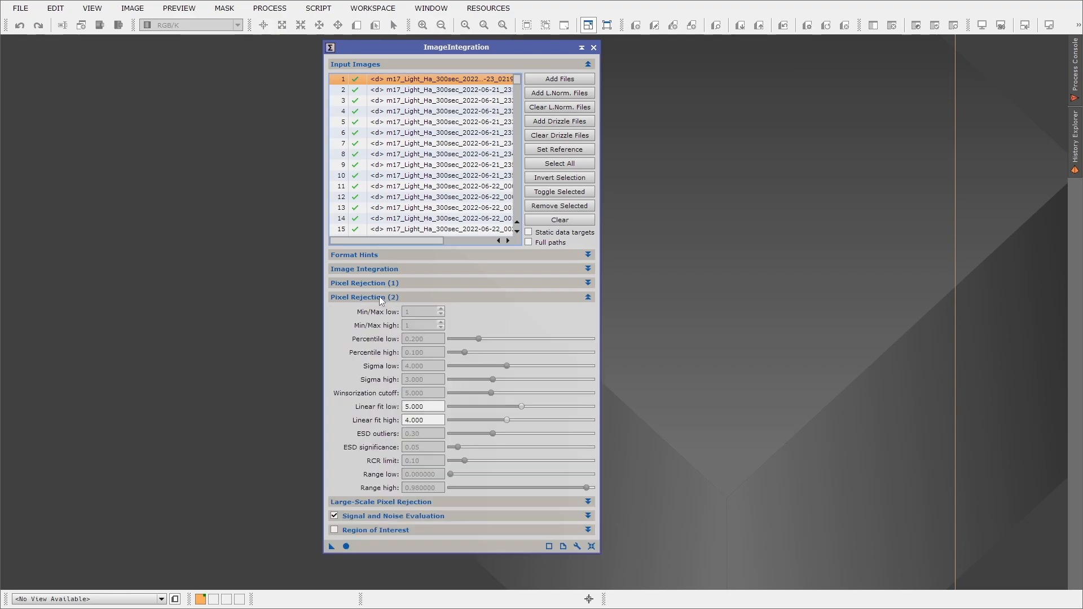
{"action": "left_click", "coordinate": [379, 296]}
{"action": "left_click", "coordinate": [381, 310]}
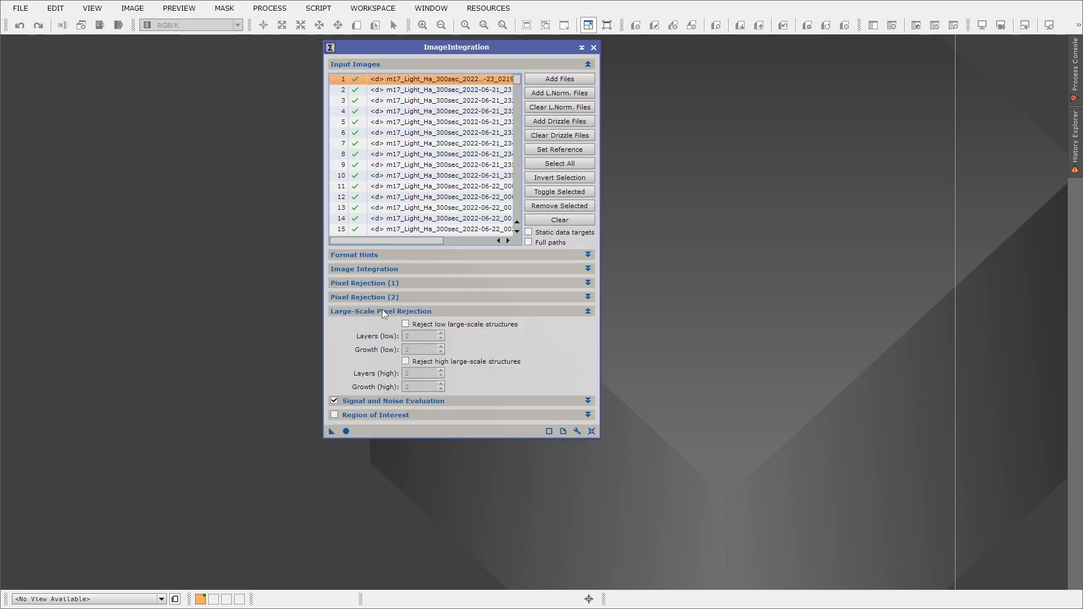
{"action": "left_click", "coordinate": [382, 309]}
{"action": "left_click", "coordinate": [378, 324]}
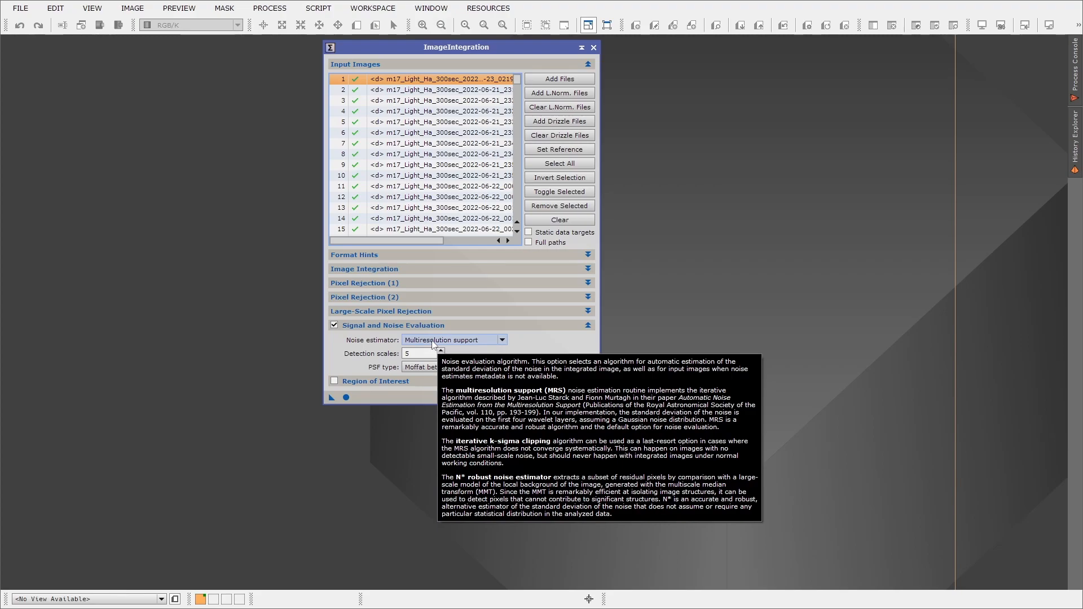
{"action": "left_click", "coordinate": [357, 327]}
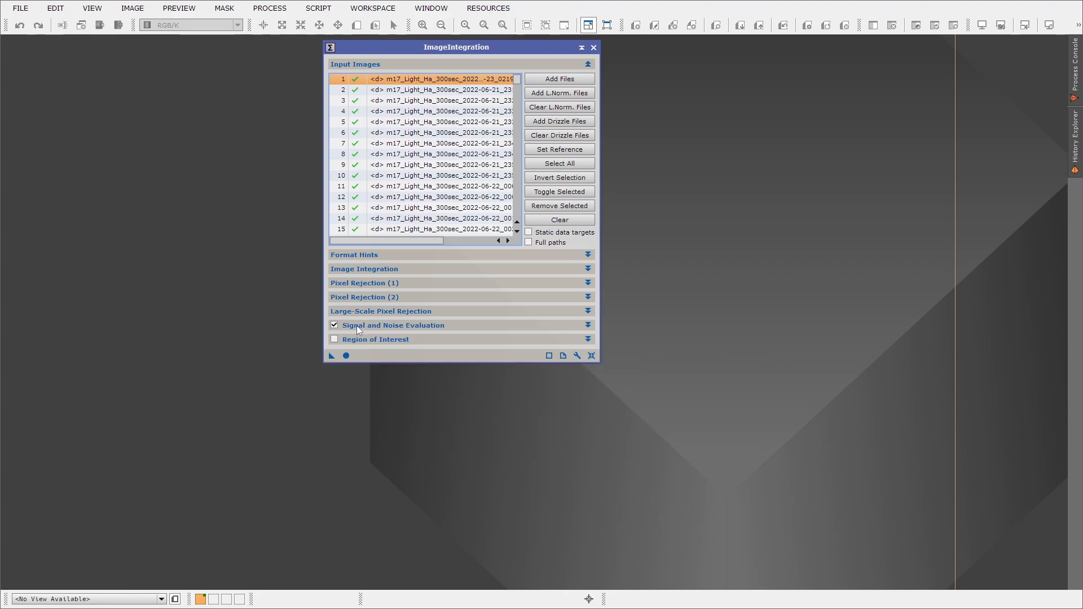
Step: Run the image integration on the registered frames and close the resulting slope map
{"action": "left_click_drag", "start_coordinate": [437, 49], "coordinate": [277, 91]}
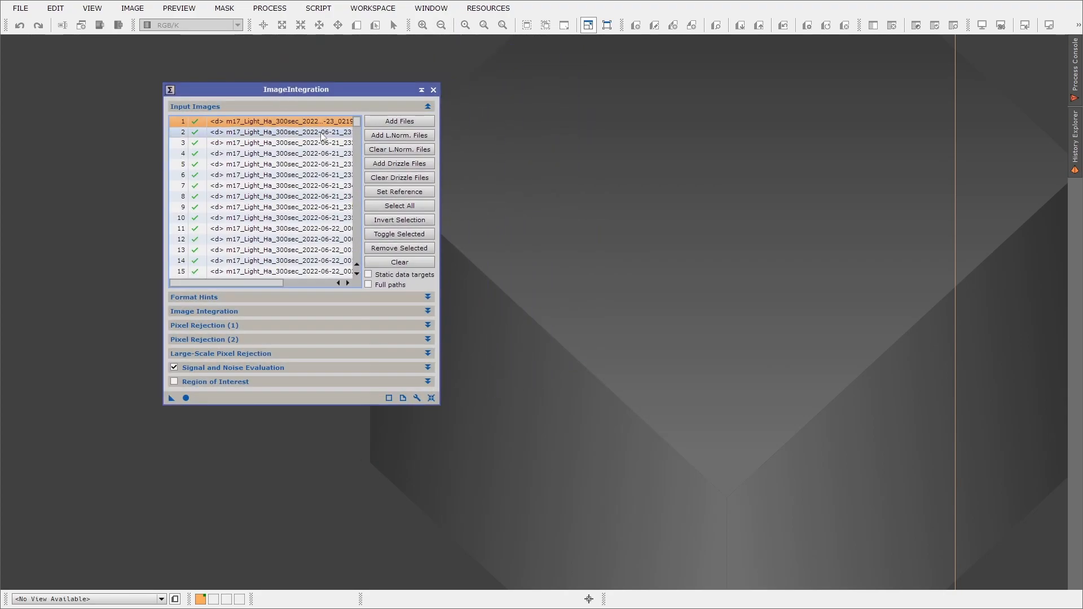
{"action": "left_click", "coordinate": [187, 397]}
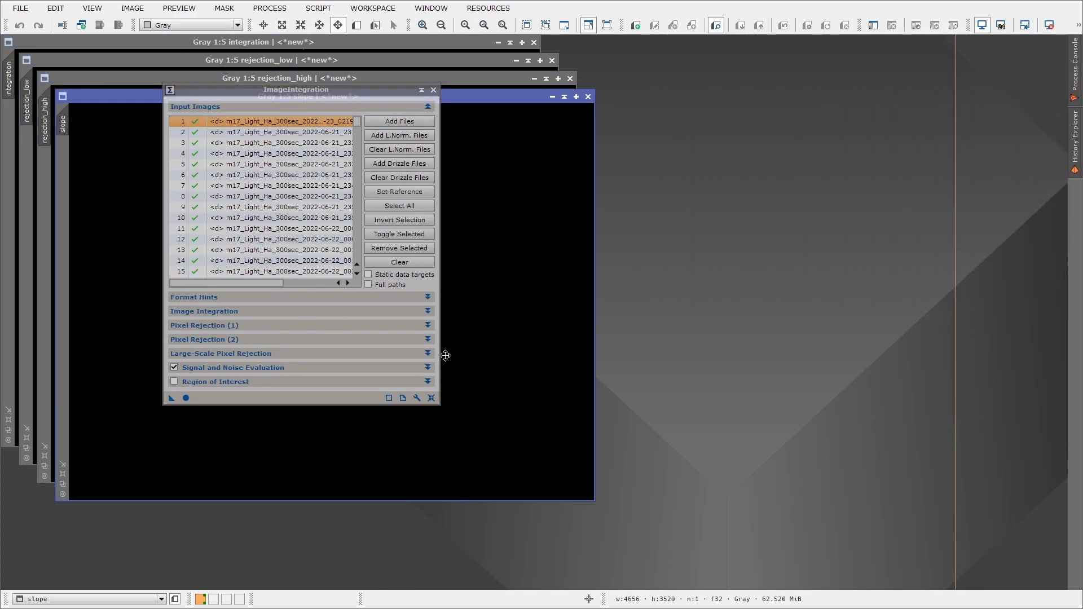
{"action": "left_click_drag", "start_coordinate": [310, 92], "coordinate": [788, 119]}
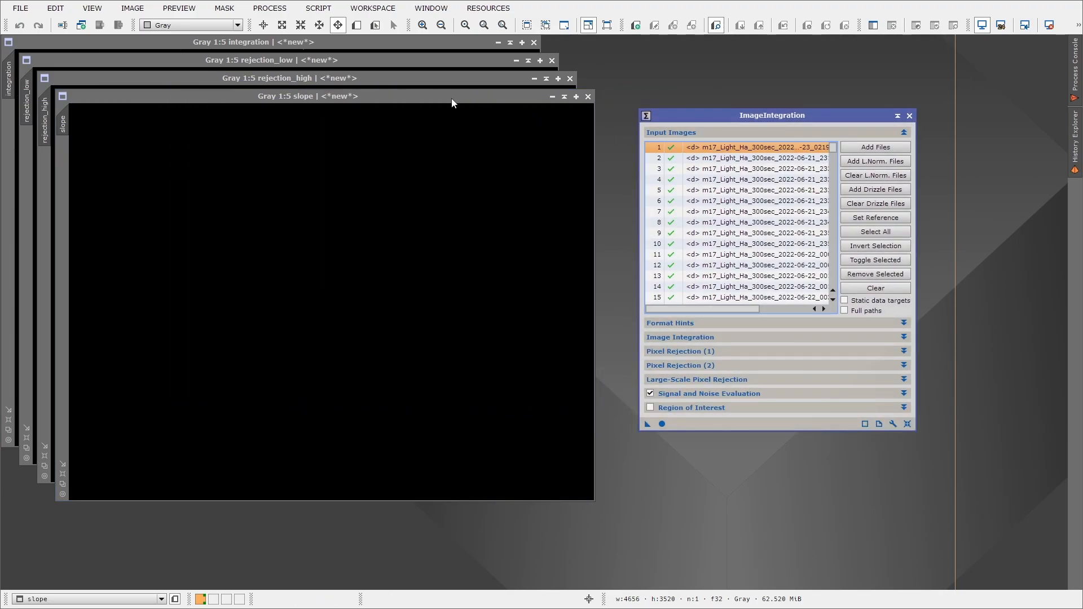
{"action": "left_click_drag", "start_coordinate": [347, 97], "coordinate": [399, 89]}
{"action": "left_click", "coordinate": [592, 99]}
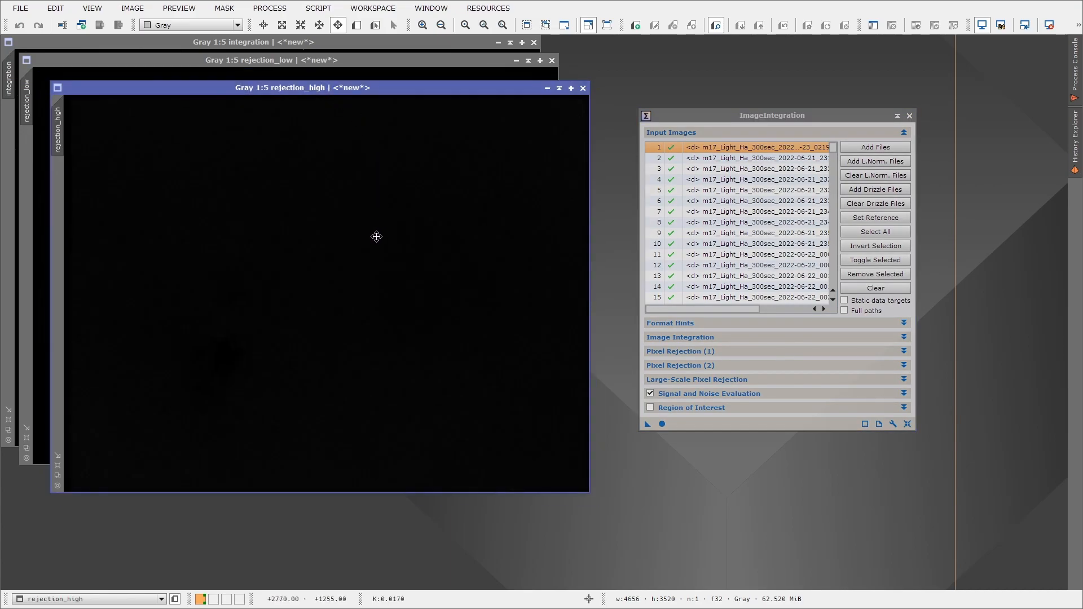
Step: Examine the rejection_high map around the nebula and across the frame, and close it
{"action": "scroll", "coordinate": [357, 266], "scroll_direction": "down", "scroll_amount": 6}
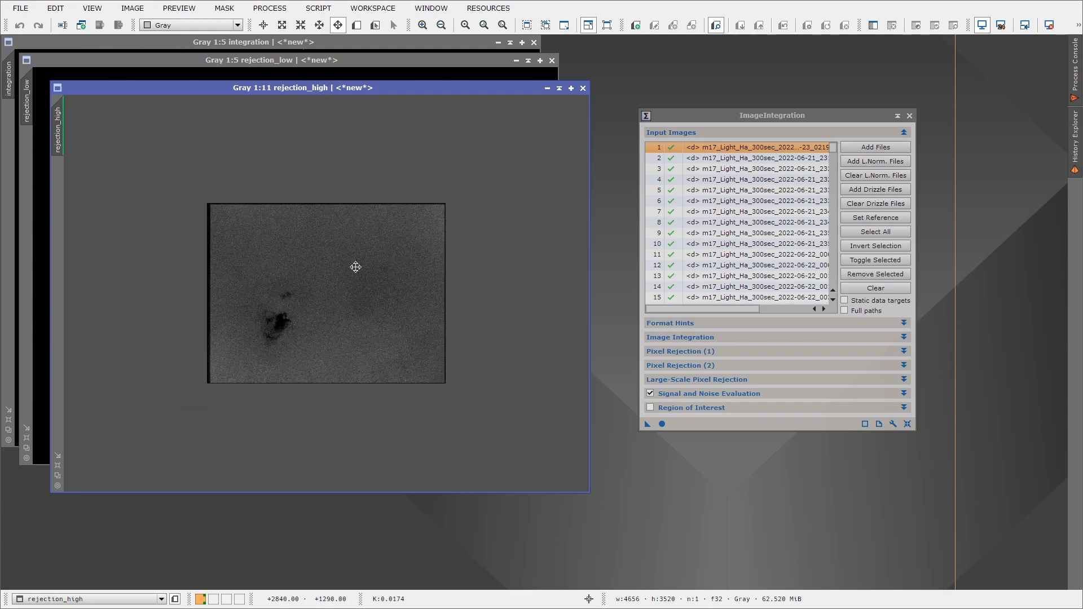
{"action": "scroll", "coordinate": [356, 267], "scroll_direction": "up", "scroll_amount": 8}
{"action": "scroll", "coordinate": [357, 267], "scroll_direction": "down", "scroll_amount": 5}
{"action": "scroll", "coordinate": [358, 269], "scroll_direction": "up", "scroll_amount": 3}
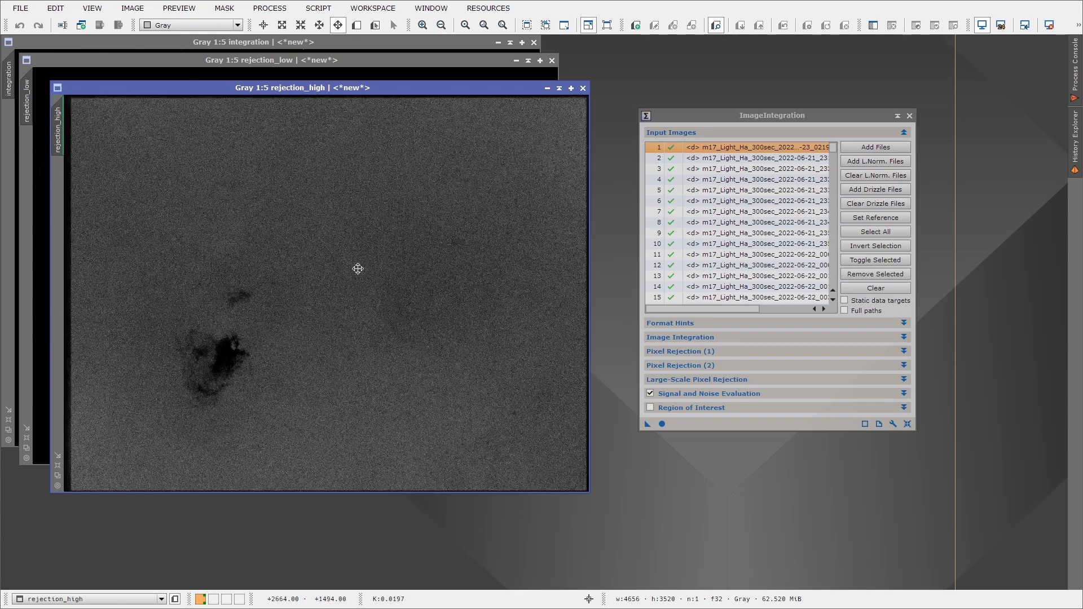
{"action": "scroll", "coordinate": [358, 270], "scroll_direction": "up", "scroll_amount": 4}
{"action": "scroll", "coordinate": [500, 117], "scroll_direction": "down", "scroll_amount": 3}
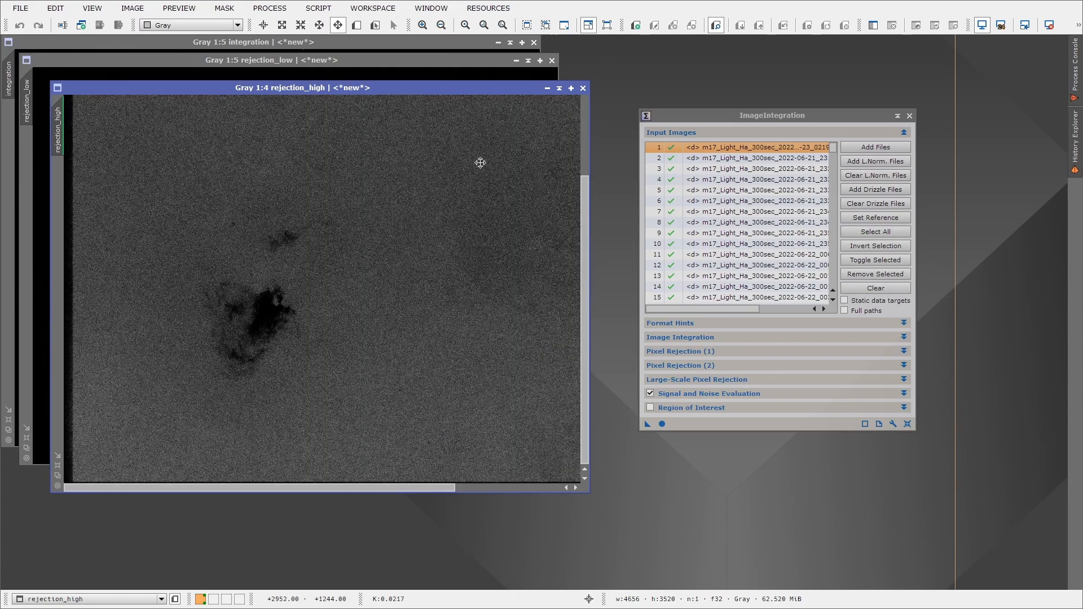
{"action": "scroll", "coordinate": [458, 232], "scroll_direction": "down", "scroll_amount": 3}
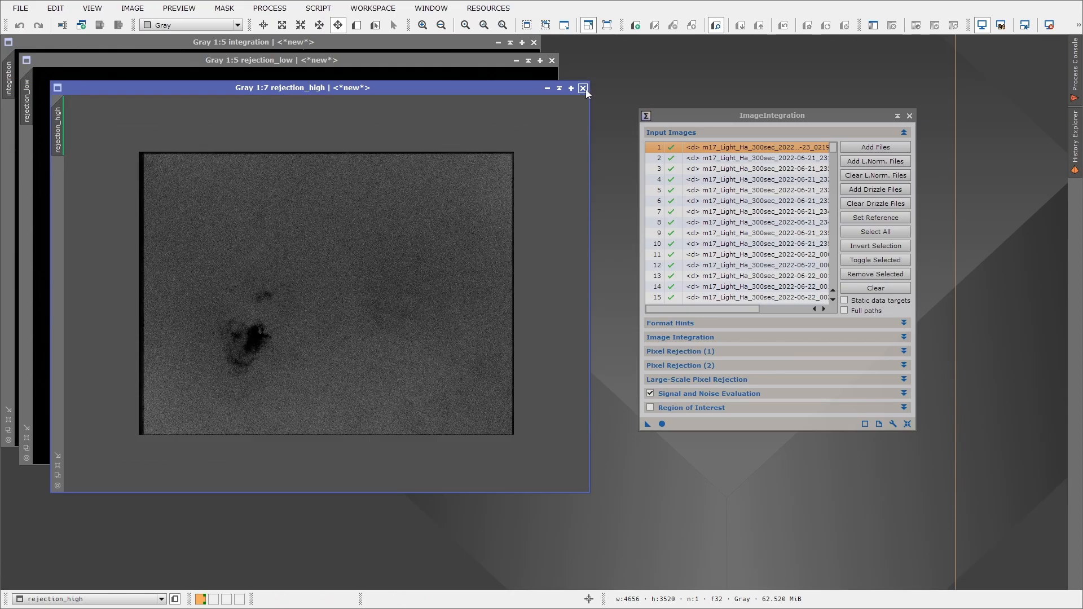
{"action": "scroll", "coordinate": [390, 265], "scroll_direction": "up", "scroll_amount": 5}
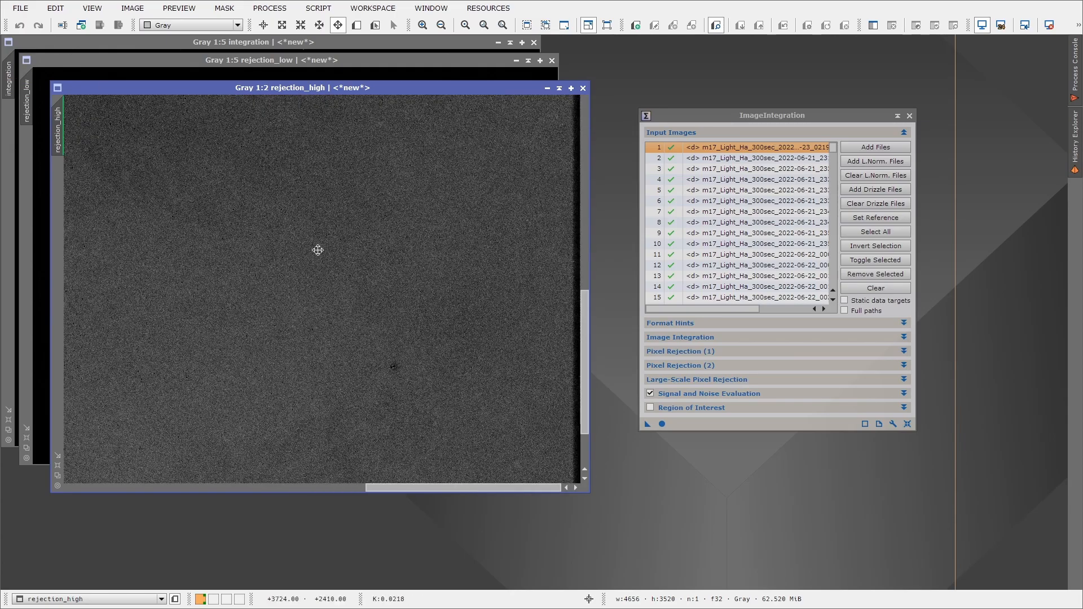
{"action": "scroll", "coordinate": [307, 280], "scroll_direction": "down", "scroll_amount": 9}
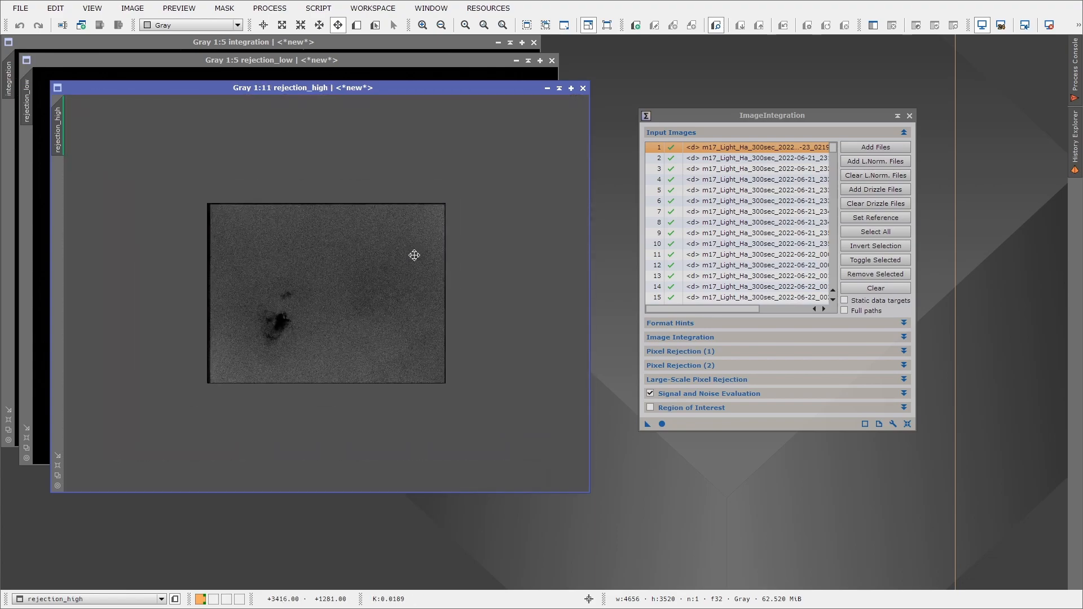
{"action": "scroll", "coordinate": [483, 208], "scroll_direction": "up", "scroll_amount": 5}
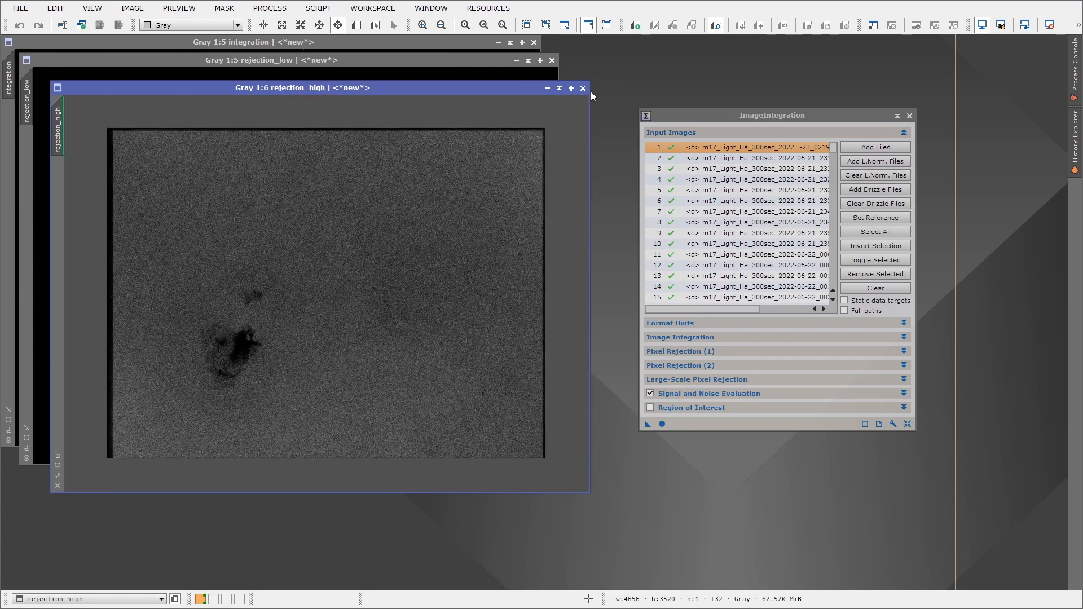
{"action": "left_click", "coordinate": [583, 88]}
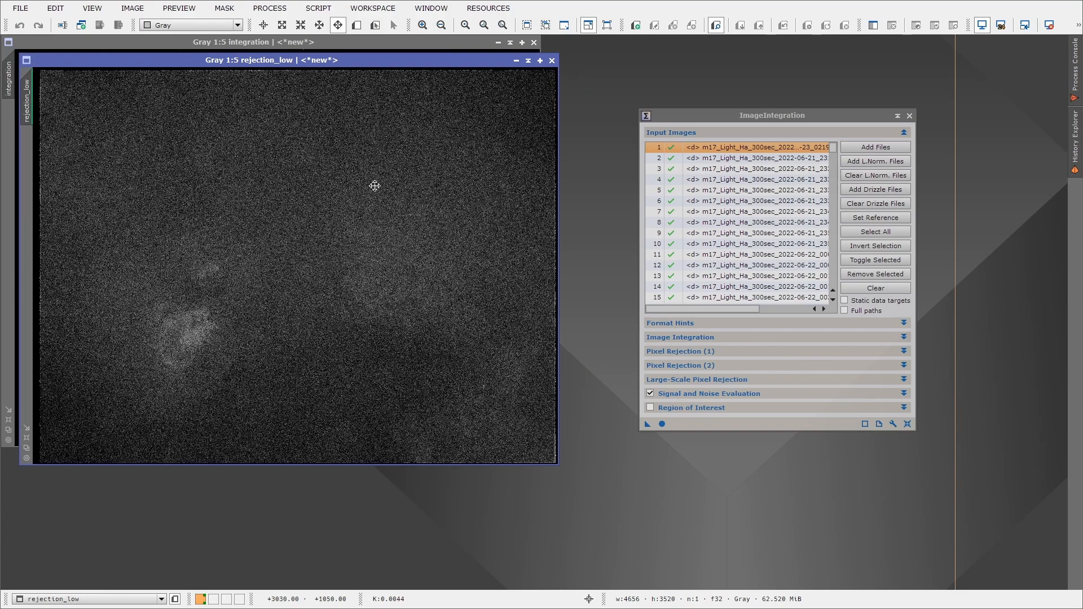
Step: Examine the rejection_low map for rejected pixels in and around the nebula, and close it
{"action": "scroll", "coordinate": [257, 299], "scroll_direction": "down", "scroll_amount": 10}
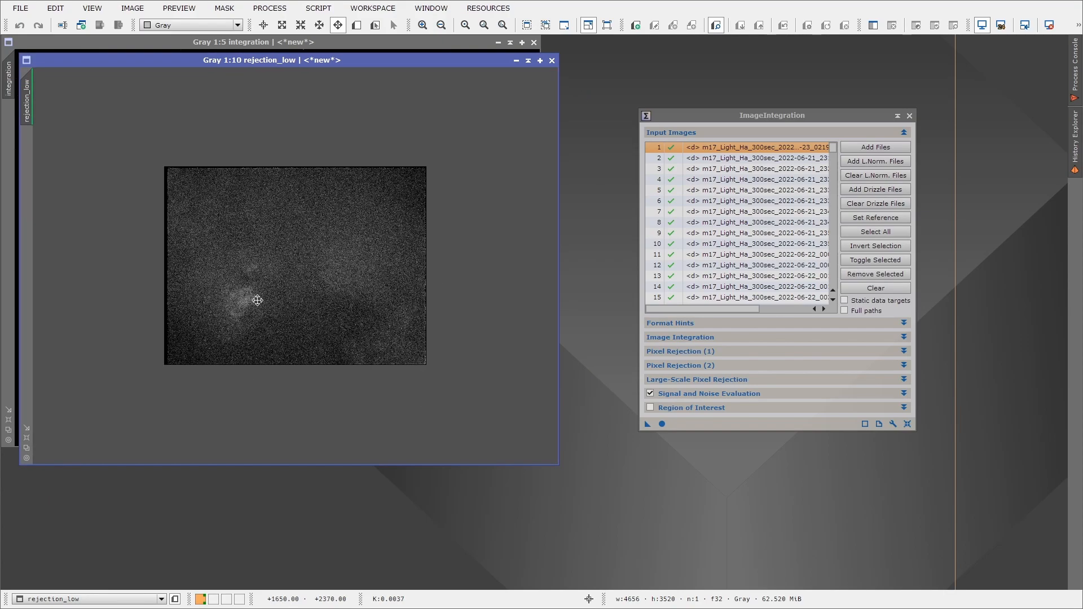
{"action": "scroll", "coordinate": [257, 299], "scroll_direction": "up", "scroll_amount": 3}
{"action": "scroll", "coordinate": [257, 299], "scroll_direction": "up", "scroll_amount": 7}
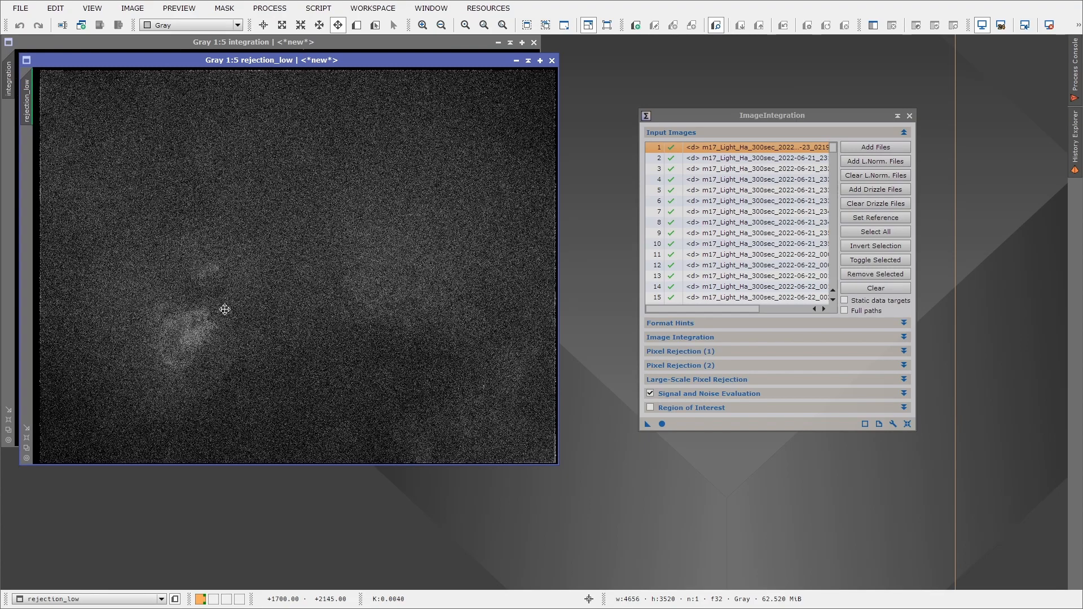
{"action": "scroll", "coordinate": [218, 302], "scroll_direction": "up", "scroll_amount": 3}
{"action": "left_click_drag", "start_coordinate": [212, 305], "coordinate": [326, 158]}
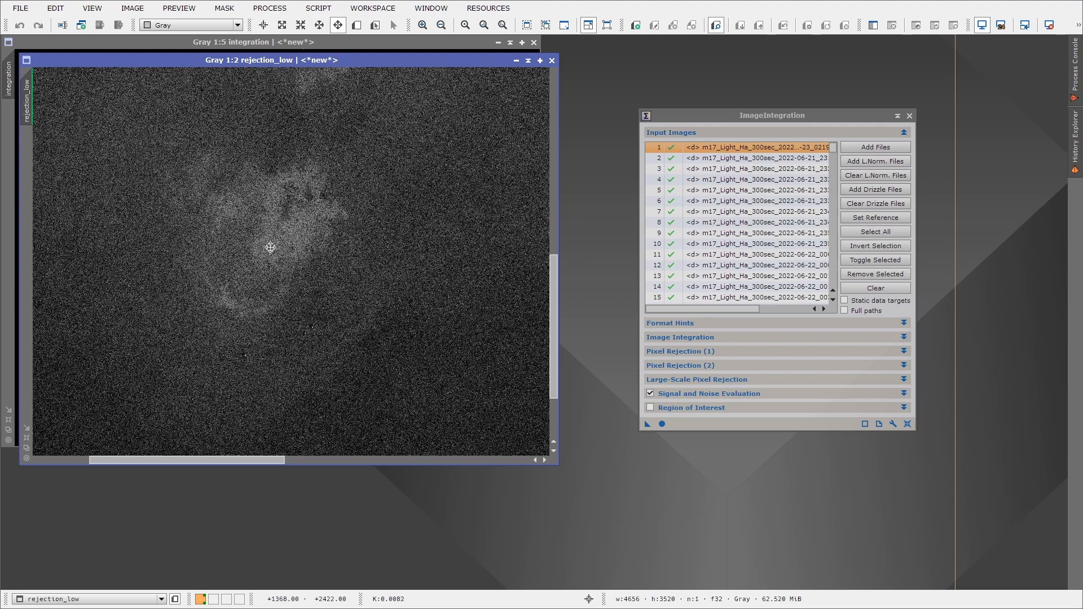
{"action": "scroll", "coordinate": [285, 222], "scroll_direction": "up", "scroll_amount": 1}
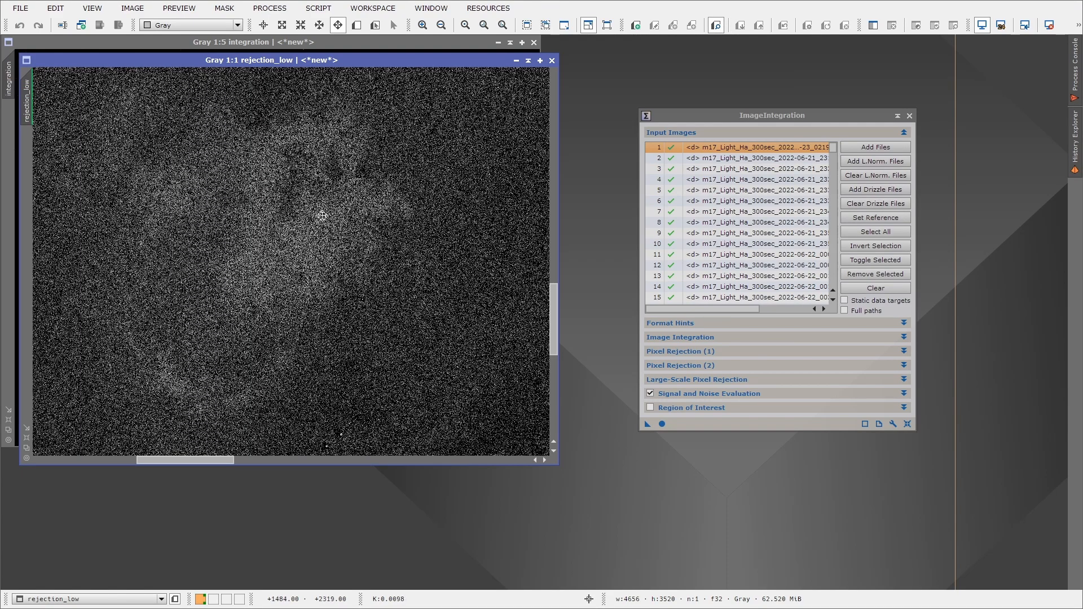
{"action": "scroll", "coordinate": [290, 311], "scroll_direction": "up", "scroll_amount": 4}
{"action": "scroll", "coordinate": [290, 312], "scroll_direction": "down", "scroll_amount": 5}
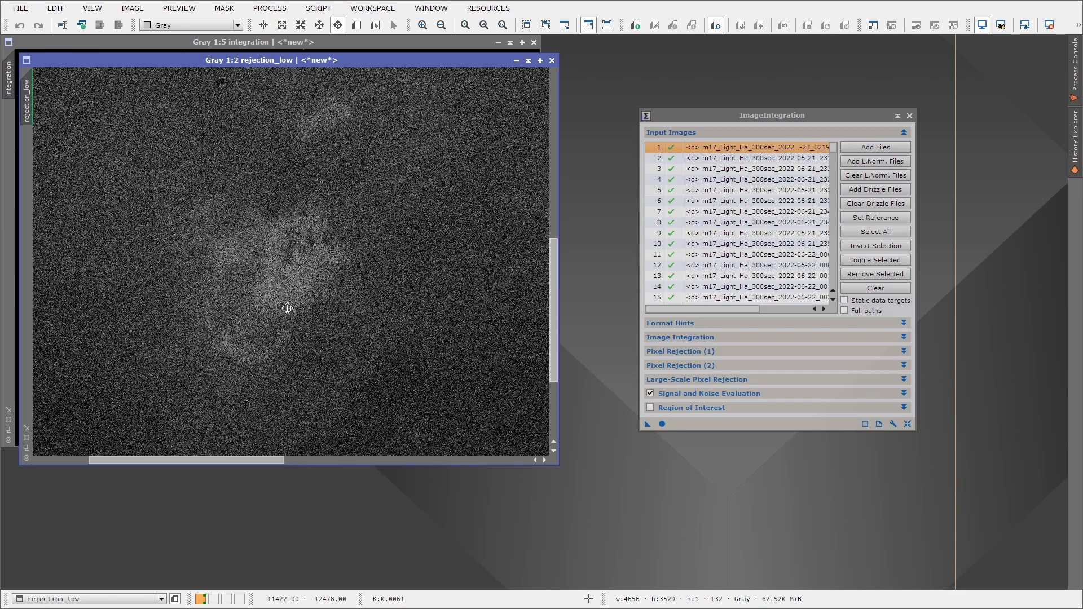
{"action": "scroll", "coordinate": [299, 283], "scroll_direction": "down", "scroll_amount": 8}
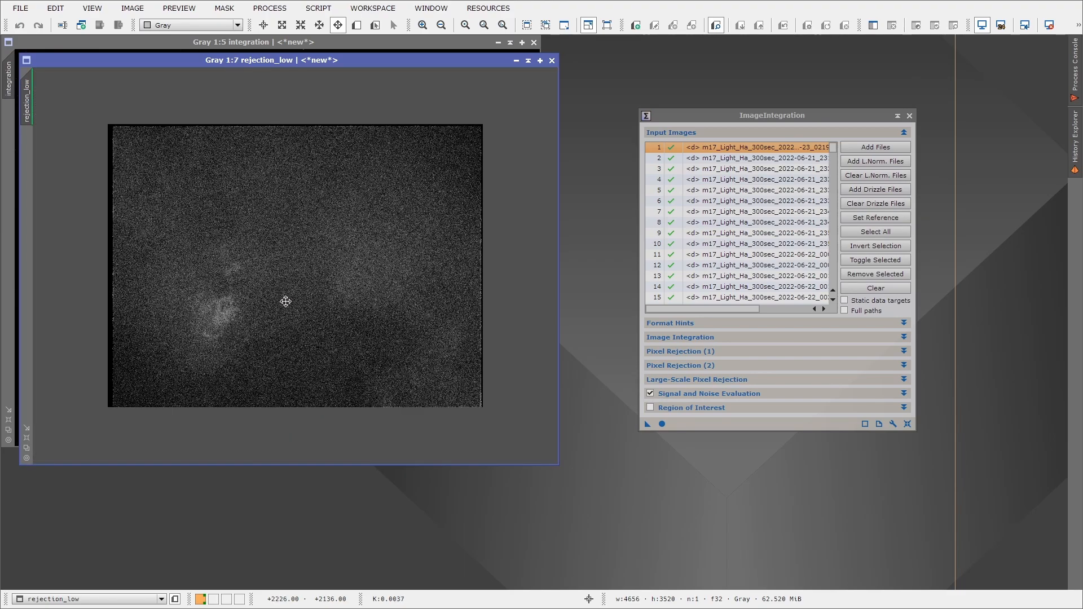
{"action": "scroll", "coordinate": [268, 306], "scroll_direction": "up", "scroll_amount": 1}
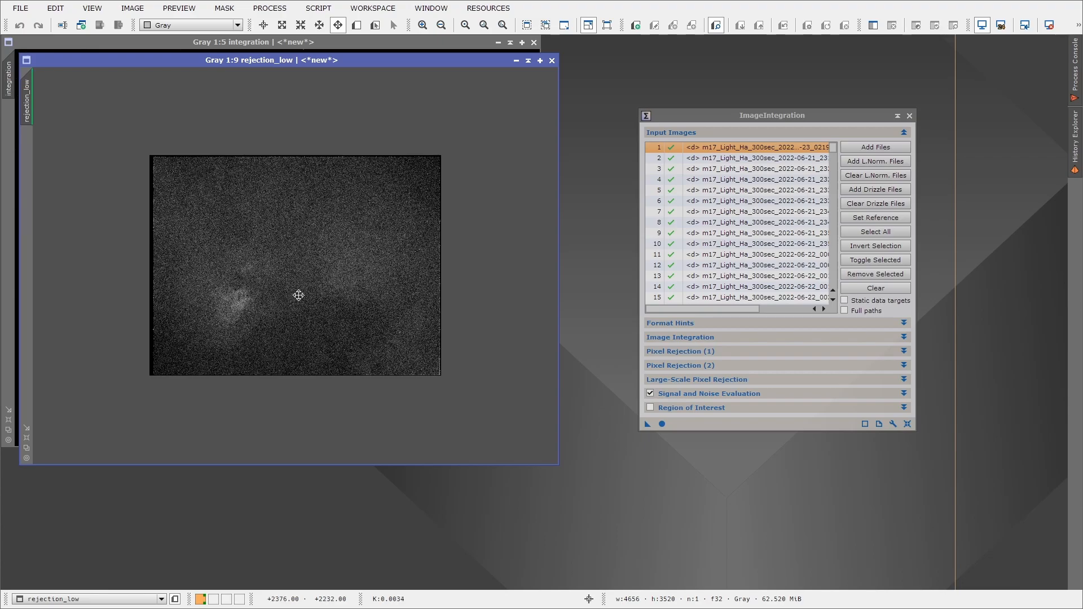
{"action": "scroll", "coordinate": [298, 295], "scroll_direction": "up", "scroll_amount": 4}
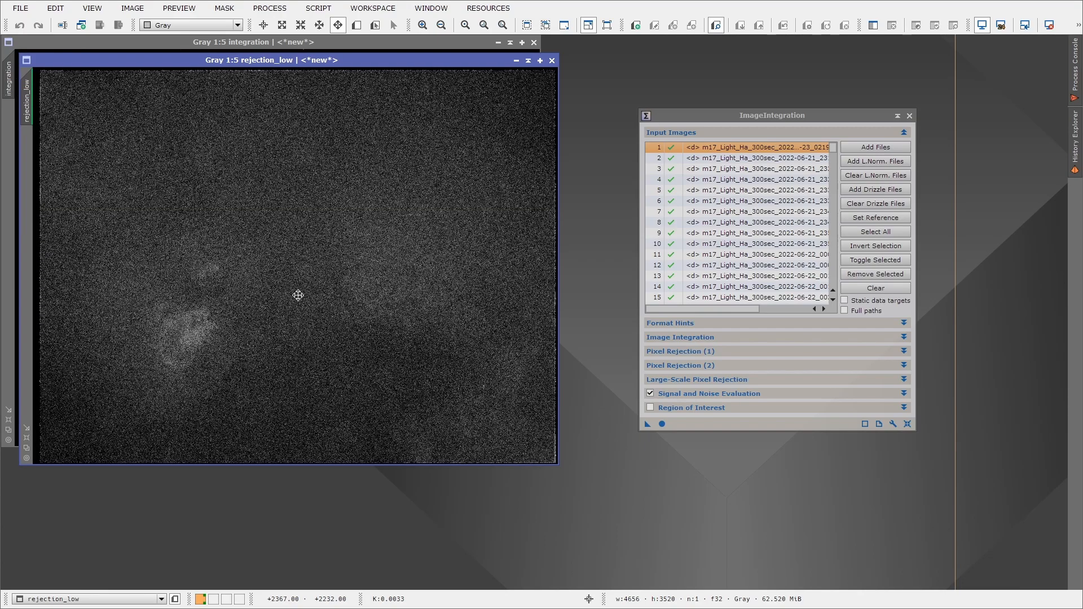
{"action": "left_click", "coordinate": [552, 61]}
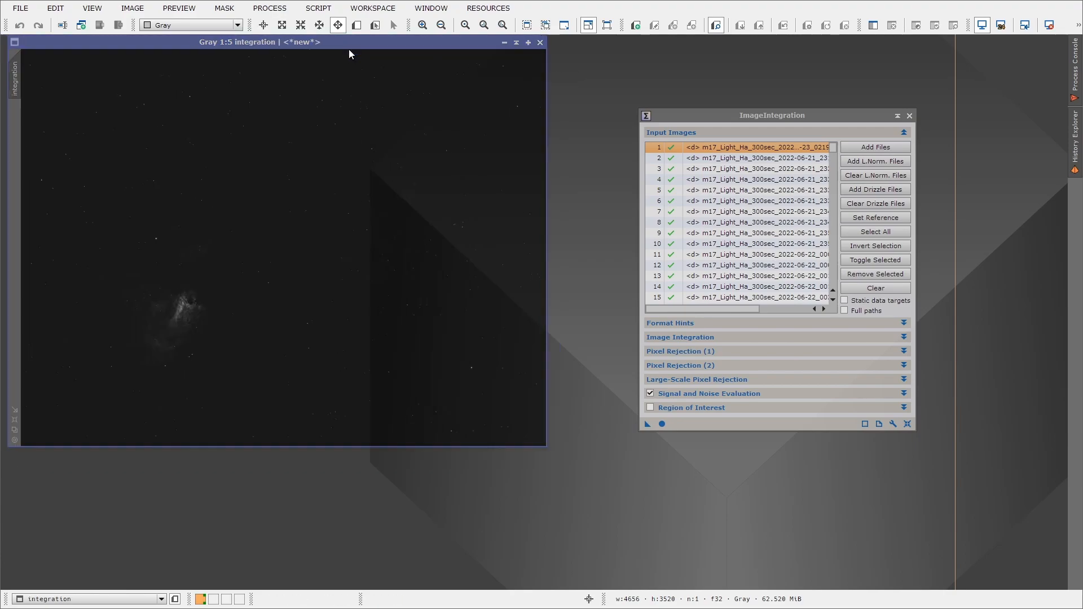
Step: Auto-stretch the integration image, enlarge its view to 1:4, and move the ImageIntegration dialog clear of it
{"action": "left_click_drag", "start_coordinate": [346, 46], "coordinate": [387, 68]}
{"action": "key", "text": "ctrl+a"}
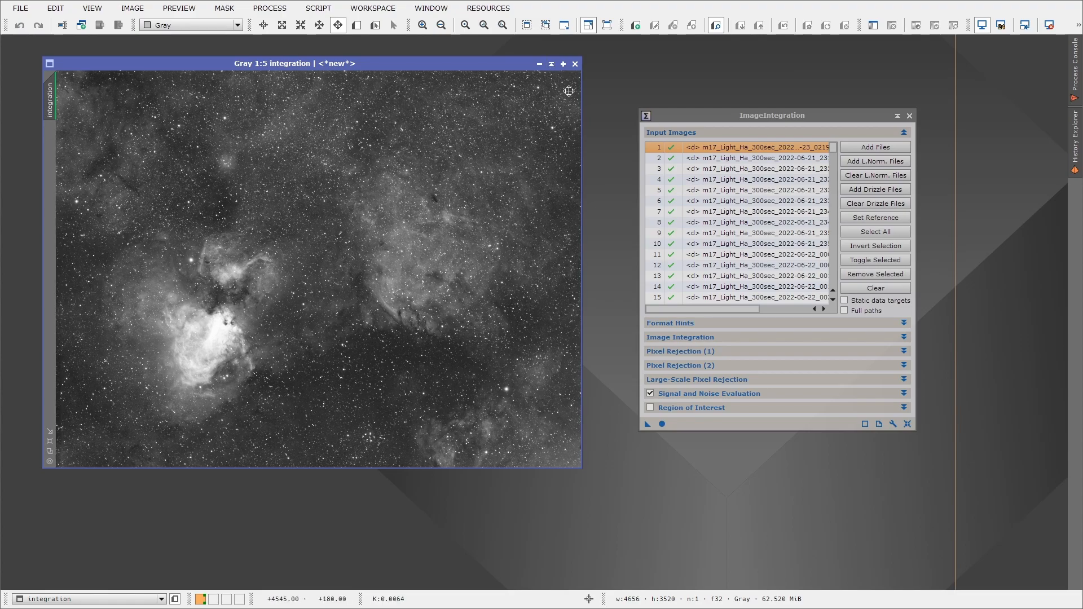
{"action": "left_click", "coordinate": [533, 26]}
{"action": "left_click_drag", "start_coordinate": [692, 119], "coordinate": [871, 346]}
{"action": "mouse_move", "coordinate": [415, 63]}
{"action": "left_mouse_down"}
{"action": "mouse_move", "coordinate": [435, 47]}
{"action": "mouse_move", "coordinate": [423, 49]}
{"action": "left_mouse_up"}
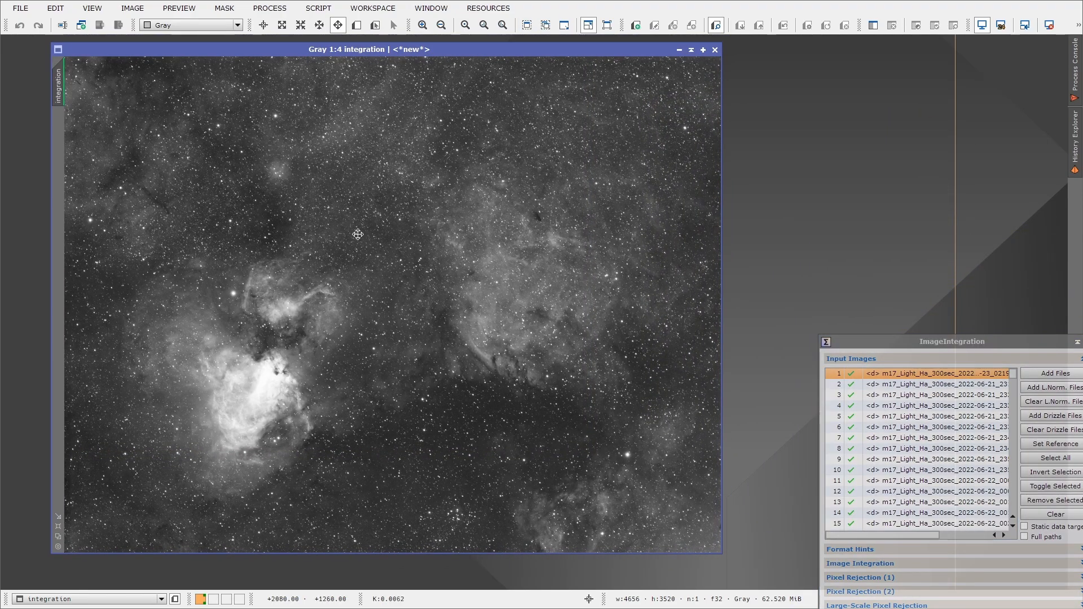
Step: Examine the stretched integration at 1:2 around the bright nebula and up to the upper edge of the frame
{"action": "scroll", "coordinate": [370, 245], "scroll_direction": "up", "scroll_amount": 2}
{"action": "left_click_drag", "start_coordinate": [350, 320], "coordinate": [435, 169]}
{"action": "left_click_drag", "start_coordinate": [317, 291], "coordinate": [442, 154]}
{"action": "left_click_drag", "start_coordinate": [449, 309], "coordinate": [621, 171]}
{"action": "left_click_drag", "start_coordinate": [417, 146], "coordinate": [434, 337]}
{"action": "left_click_drag", "start_coordinate": [454, 155], "coordinate": [413, 281]}
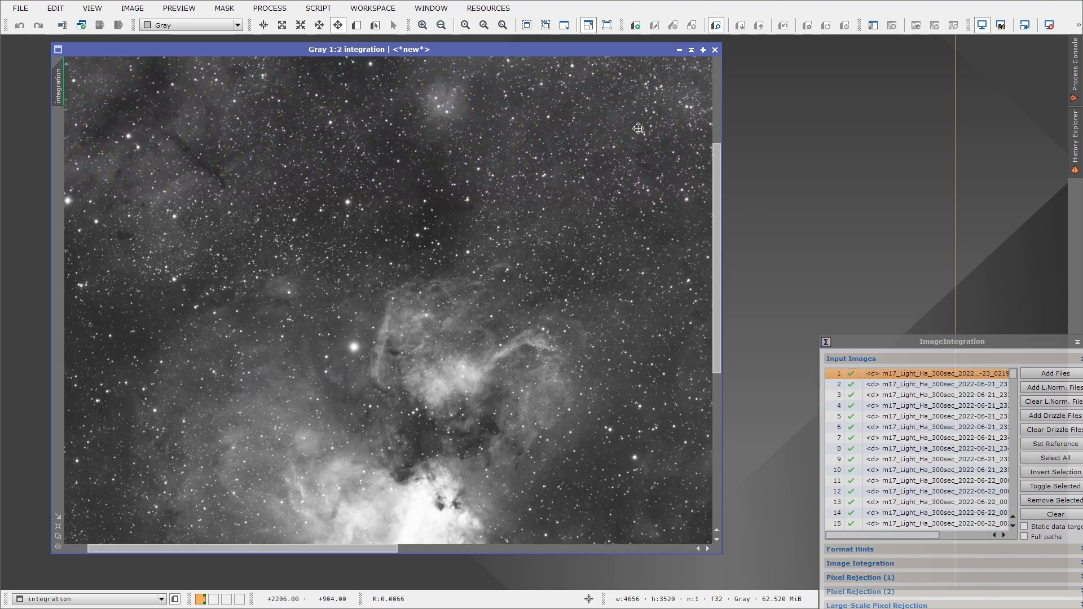
{"action": "left_click", "coordinate": [718, 123]}
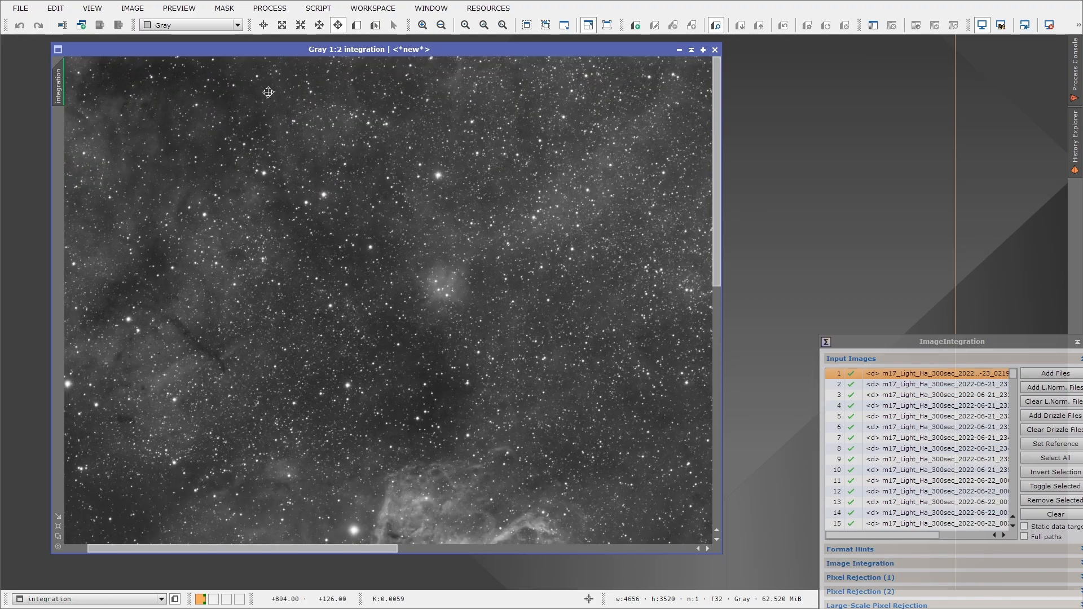
Step: Open ScreenTransferFunction and reset the screen stretch of the integration image
{"action": "left_click", "coordinate": [269, 8]}
{"action": "mouse_move", "coordinate": [347, 15]}
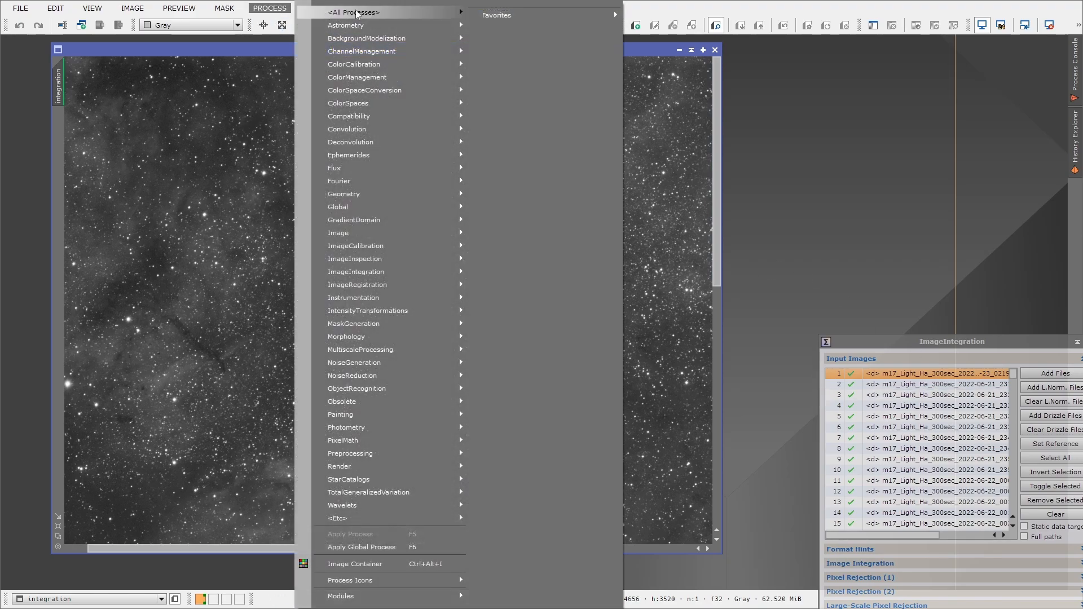
{"action": "left_click", "coordinate": [847, 215]}
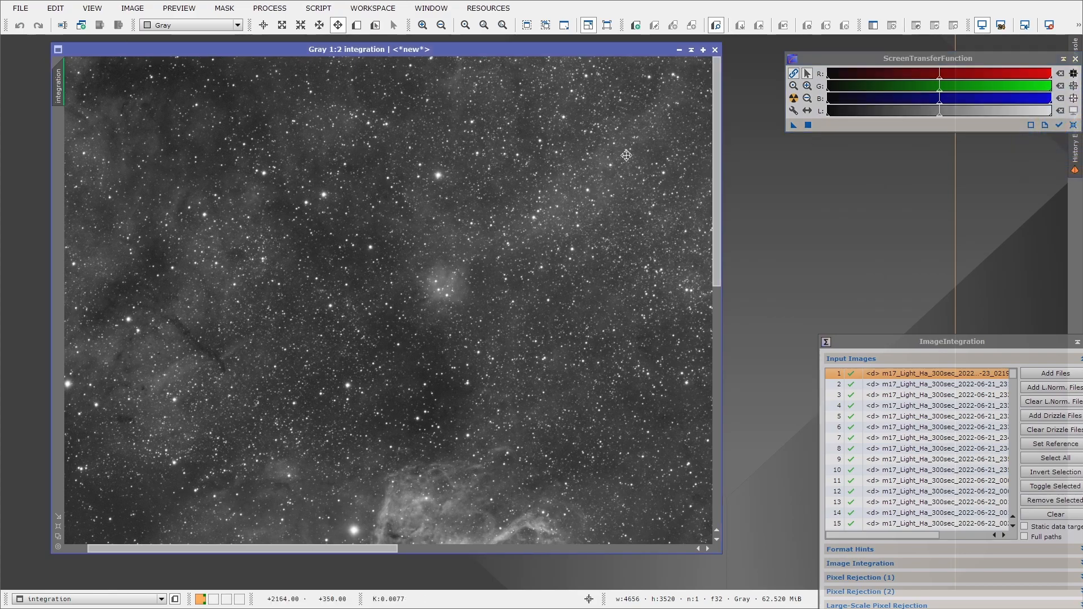
{"action": "left_click", "coordinate": [1073, 125]}
Step: Save the integrated image as ha_integration in XISF format in the 6-21-22 (M17) integrate folder, accepting the format options
{"action": "left_click", "coordinate": [20, 8]}
{"action": "left_click", "coordinate": [103, 120]}
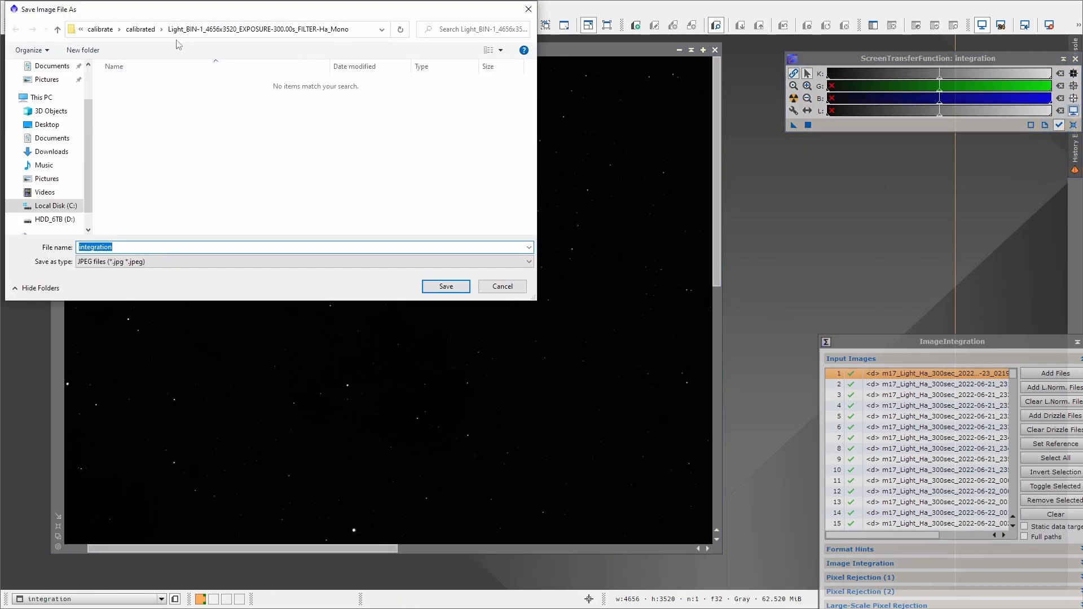
{"action": "left_click", "coordinate": [103, 31]}
{"action": "left_click", "coordinate": [211, 29]}
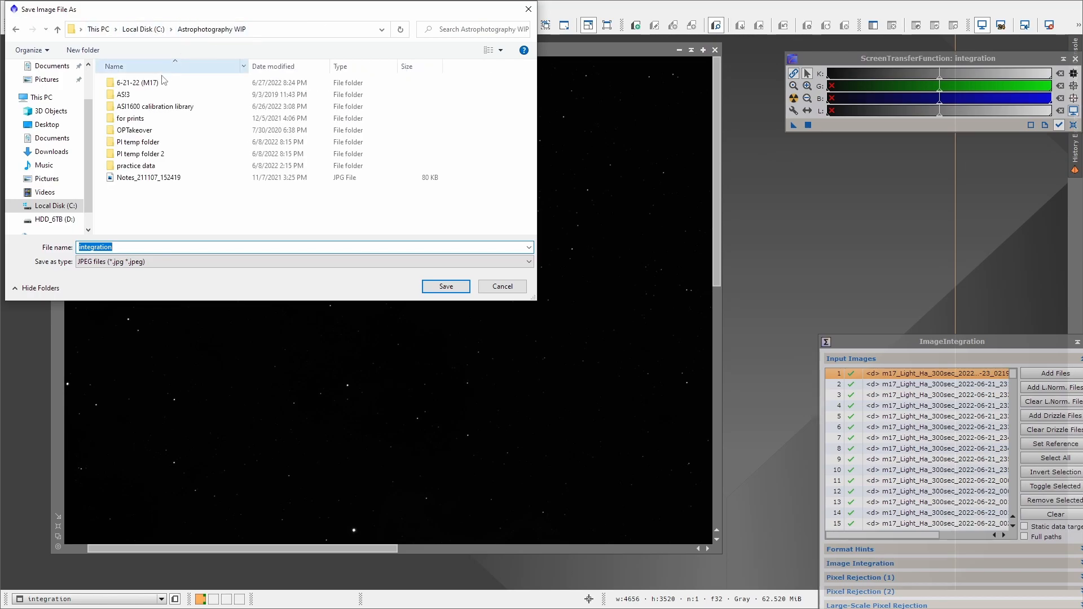
{"action": "double_click", "coordinate": [133, 83]}
{"action": "left_click", "coordinate": [148, 96]}
{"action": "double_click", "coordinate": [148, 100]}
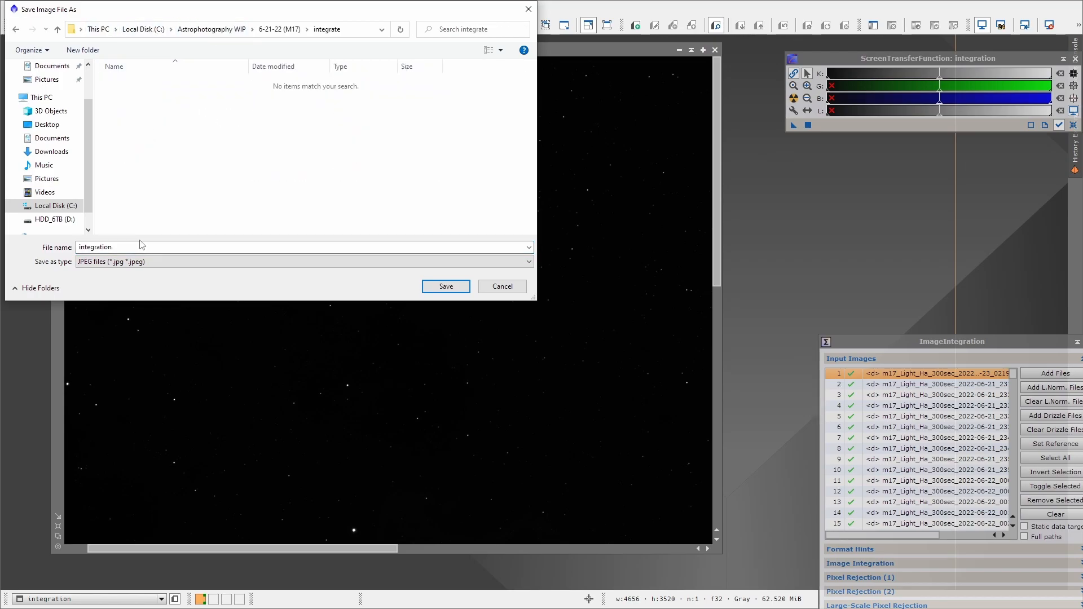
{"action": "double_click", "coordinate": [80, 249]}
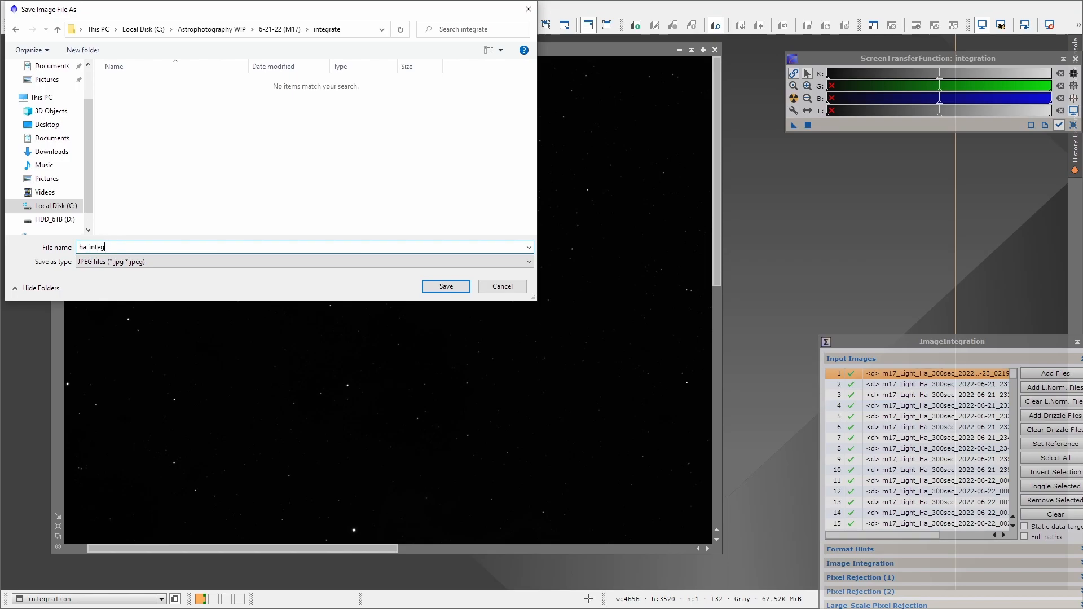
{"action": "left_click", "coordinate": [96, 262]}
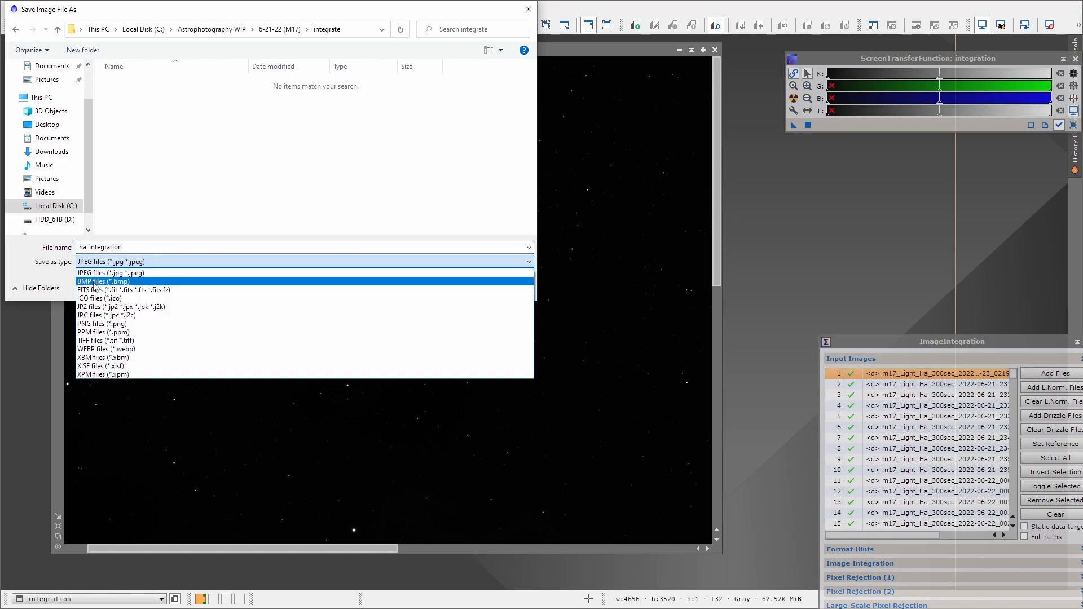
{"action": "left_click", "coordinate": [106, 369]}
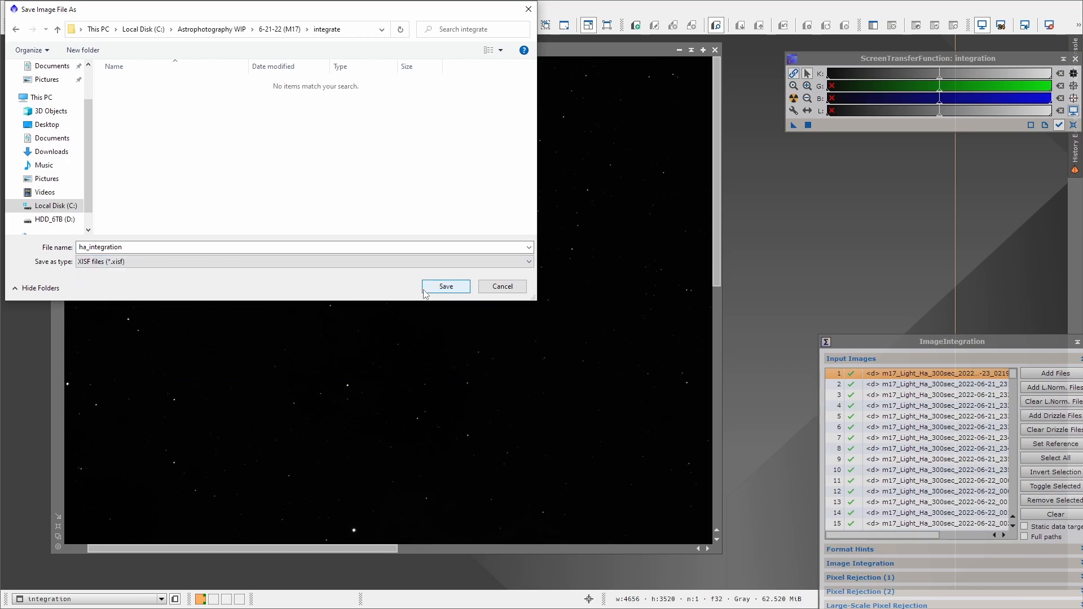
{"action": "left_click", "coordinate": [446, 287]}
{"action": "left_click", "coordinate": [564, 439]}
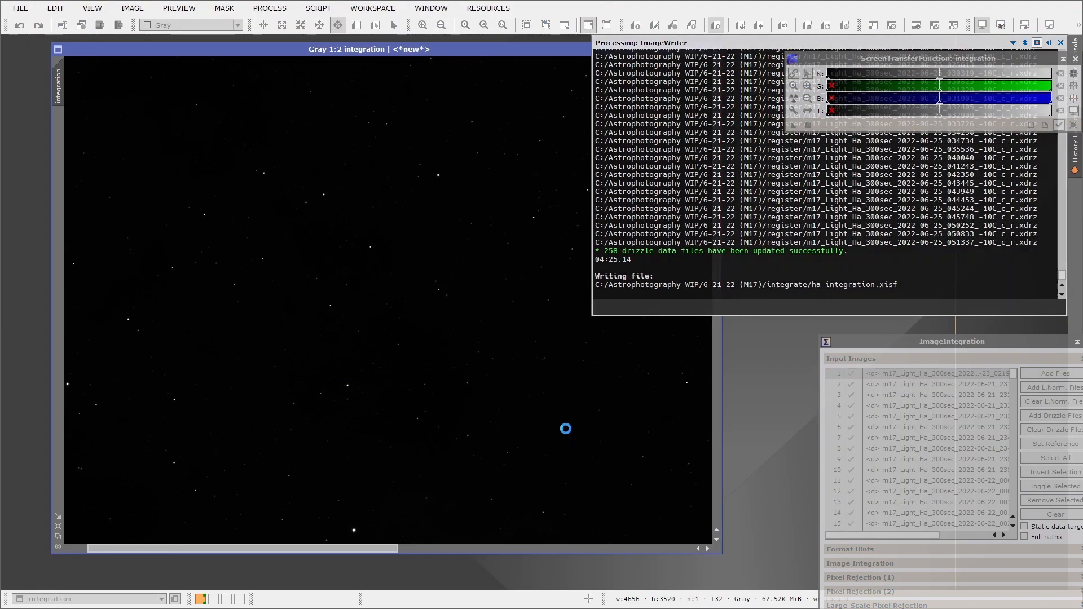
Step: Widen the integration image window across the workspace, move the ImageIntegration dialog away, and auto-stretch the image
{"action": "left_click_drag", "start_coordinate": [720, 272], "coordinate": [1066, 259]}
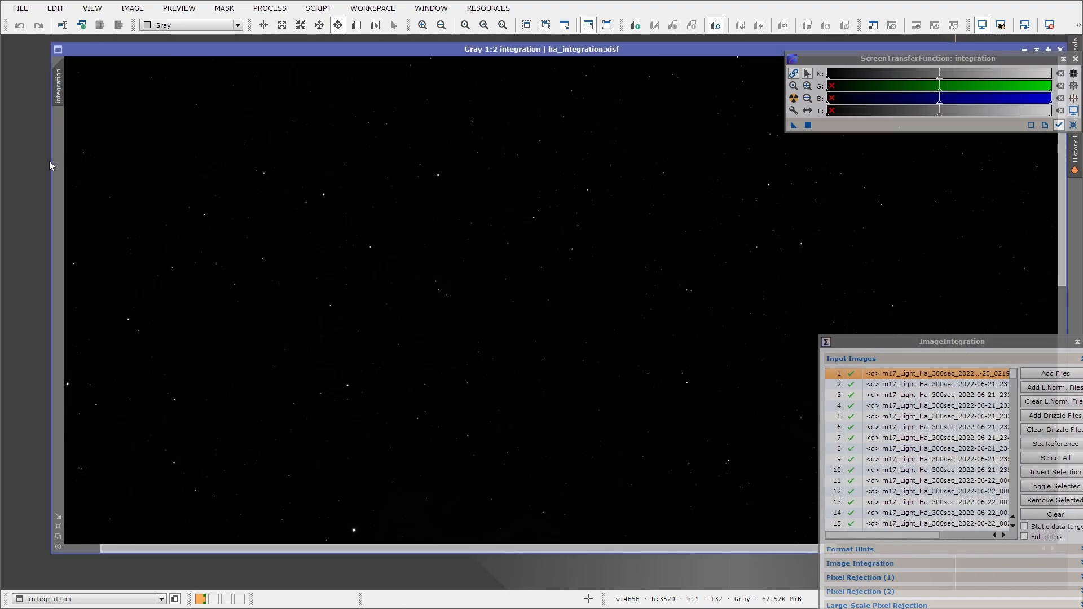
{"action": "left_click_drag", "start_coordinate": [50, 161], "coordinate": [8, 162]}
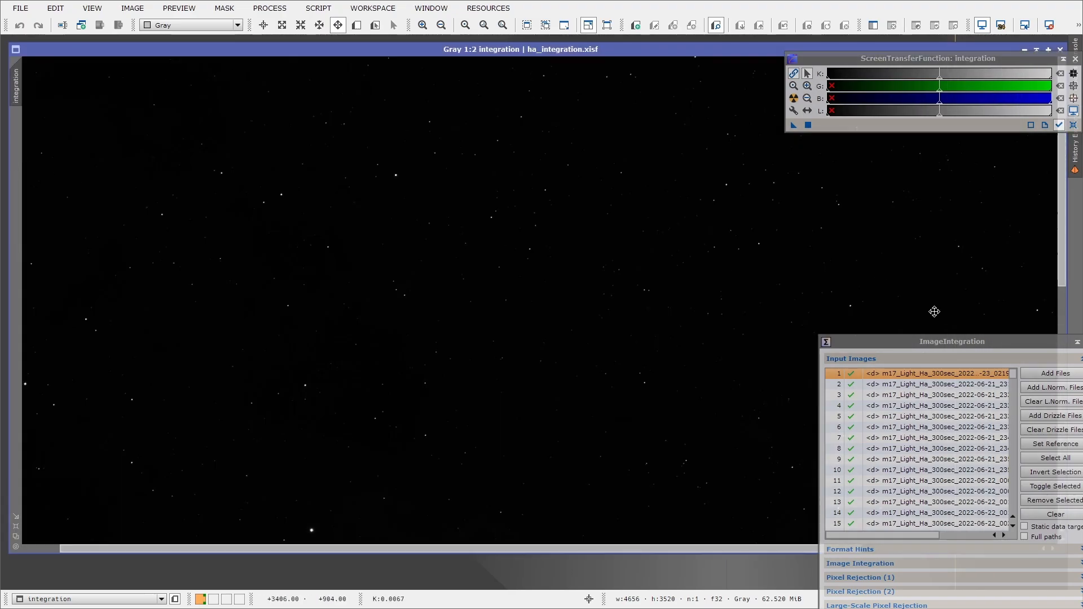
{"action": "left_click_drag", "start_coordinate": [912, 343], "coordinate": [865, 567]}
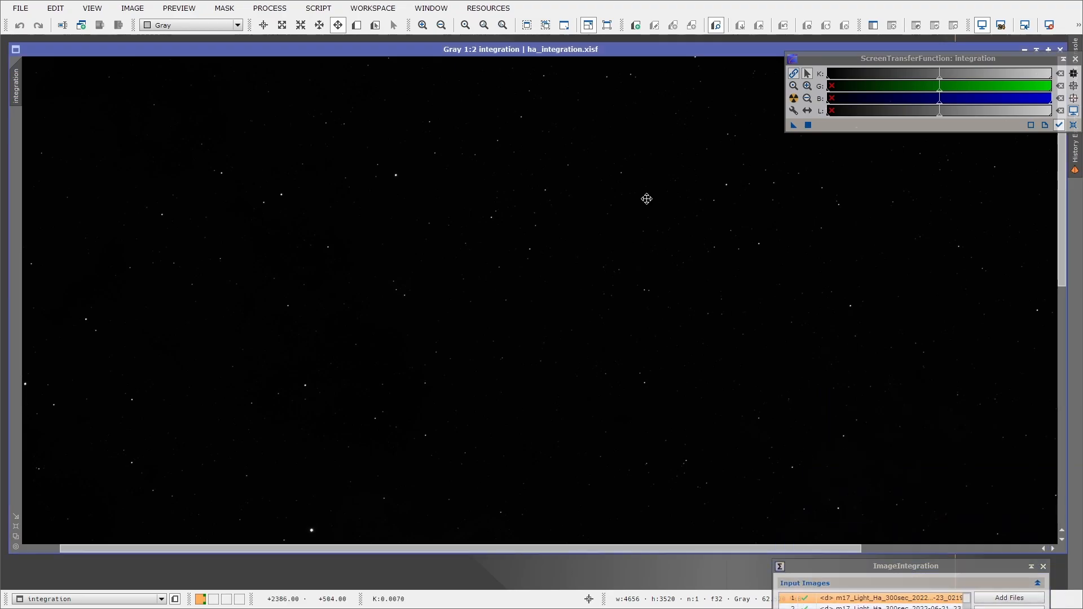
{"action": "key", "text": "ctrl+a"}
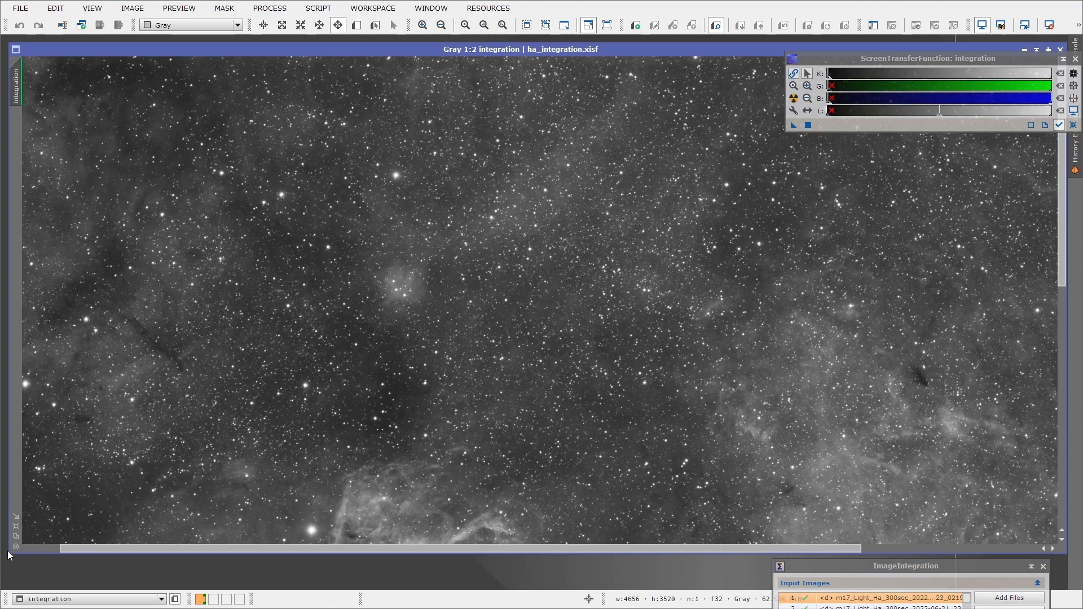
Step: Examine the dark lanes, surrounding star field, and bright M17 nebula in the stretched image at up to 1:1
{"action": "left_click", "coordinate": [15, 547]}
{"action": "left_click_drag", "start_coordinate": [380, 347], "coordinate": [851, 325]}
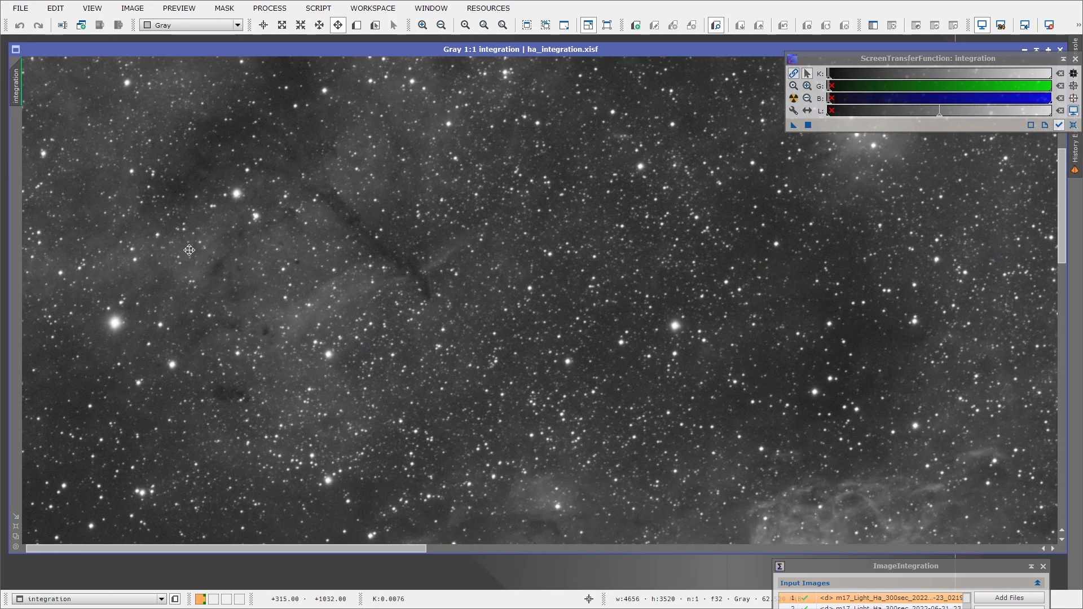
{"action": "left_click_drag", "start_coordinate": [418, 272], "coordinate": [498, 390]}
{"action": "scroll", "coordinate": [599, 335], "scroll_direction": "down", "scroll_amount": 1}
{"action": "left_click_drag", "start_coordinate": [599, 336], "coordinate": [599, 350]}
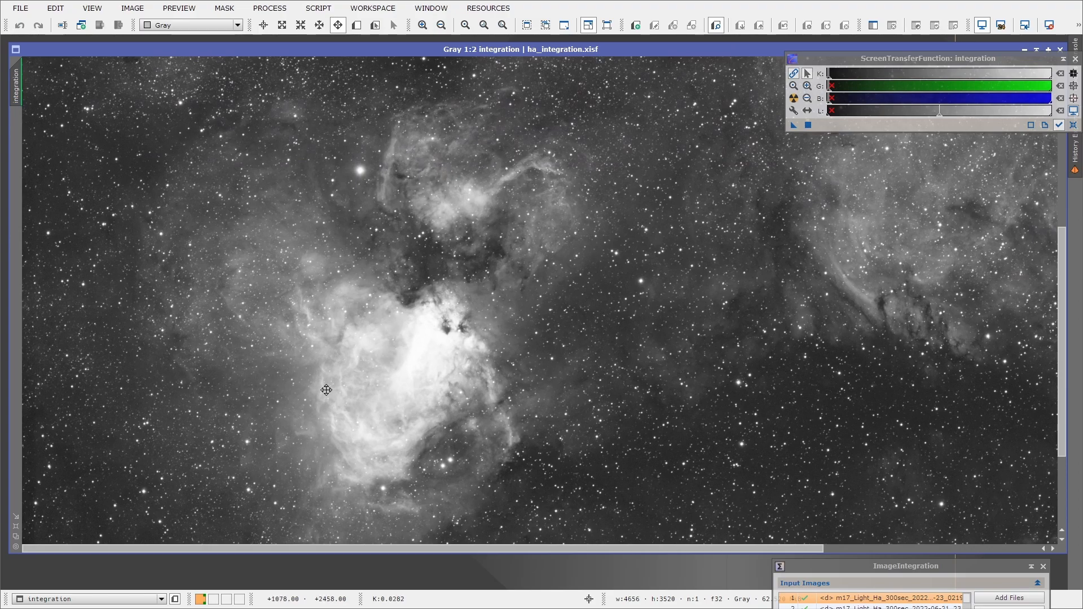
{"action": "scroll", "coordinate": [473, 363], "scroll_direction": "up", "scroll_amount": 1}
{"action": "left_click_drag", "start_coordinate": [474, 363], "coordinate": [519, 300]}
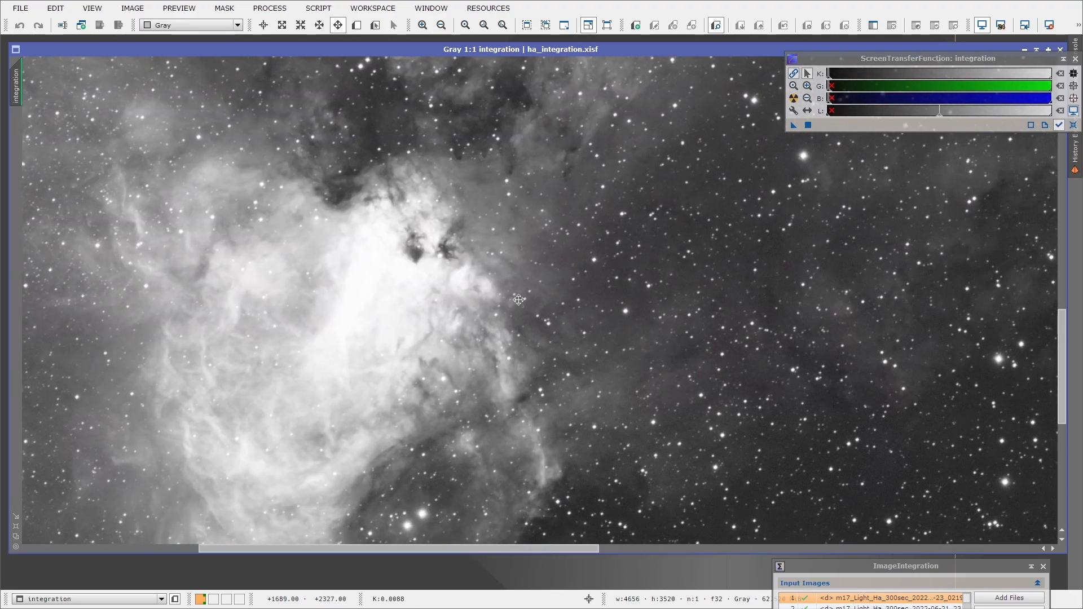
Step: Reset the screen stretch and examine the nebula's bright core in the unstretched image
{"action": "left_click", "coordinate": [1073, 125]}
{"action": "left_click_drag", "start_coordinate": [560, 227], "coordinate": [587, 215]}
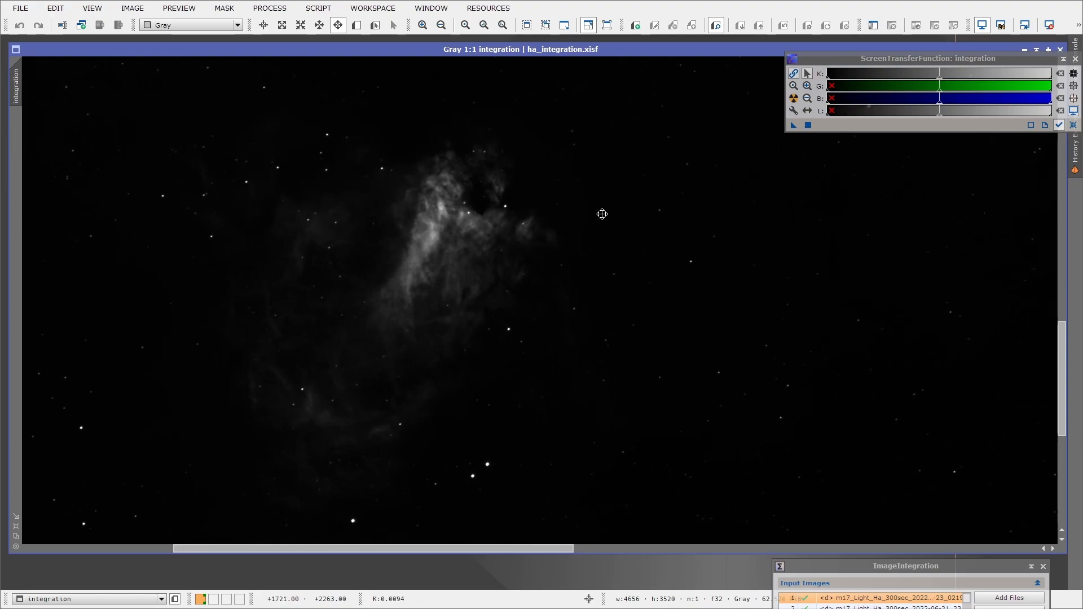
{"action": "left_click_drag", "start_coordinate": [581, 178], "coordinate": [612, 163]}
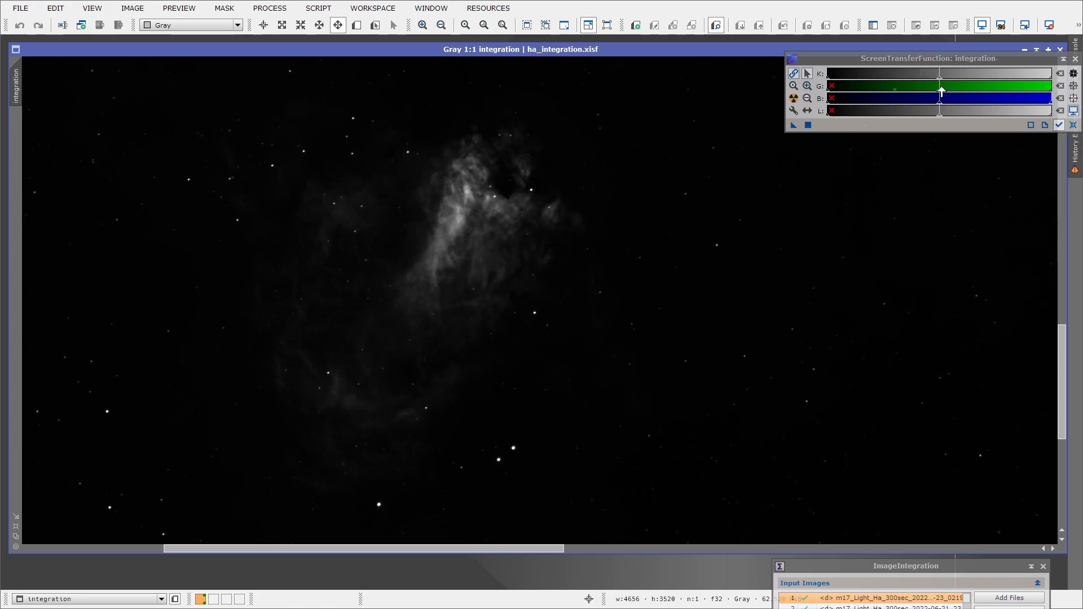
Step: Adjust the ScreenTransferFunction sliders by hand for a gentler stretch and inspect the detail in the nebula's core
{"action": "left_click_drag", "start_coordinate": [941, 92], "coordinate": [834, 88]}
{"action": "left_click_drag", "start_coordinate": [583, 186], "coordinate": [632, 109]}
{"action": "right_click", "coordinate": [631, 107]}
{"action": "left_click_drag", "start_coordinate": [514, 205], "coordinate": [465, 309]}
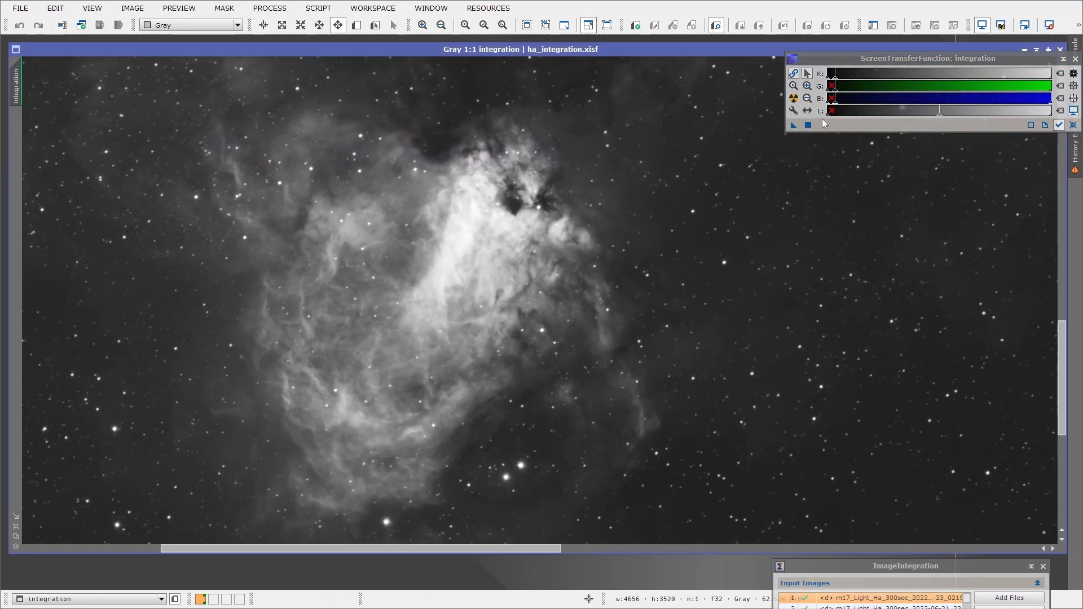
{"action": "mouse_move", "coordinate": [835, 89]}
{"action": "left_mouse_down"}
{"action": "mouse_move", "coordinate": [900, 93]}
{"action": "mouse_move", "coordinate": [848, 99]}
{"action": "mouse_move", "coordinate": [866, 99]}
{"action": "left_mouse_up"}
{"action": "mouse_move", "coordinate": [689, 246]}
{"action": "left_mouse_down"}
{"action": "mouse_move", "coordinate": [718, 188]}
{"action": "mouse_move", "coordinate": [555, 306]}
{"action": "left_mouse_up"}
{"action": "left_click_drag", "start_coordinate": [532, 268], "coordinate": [622, 188]}
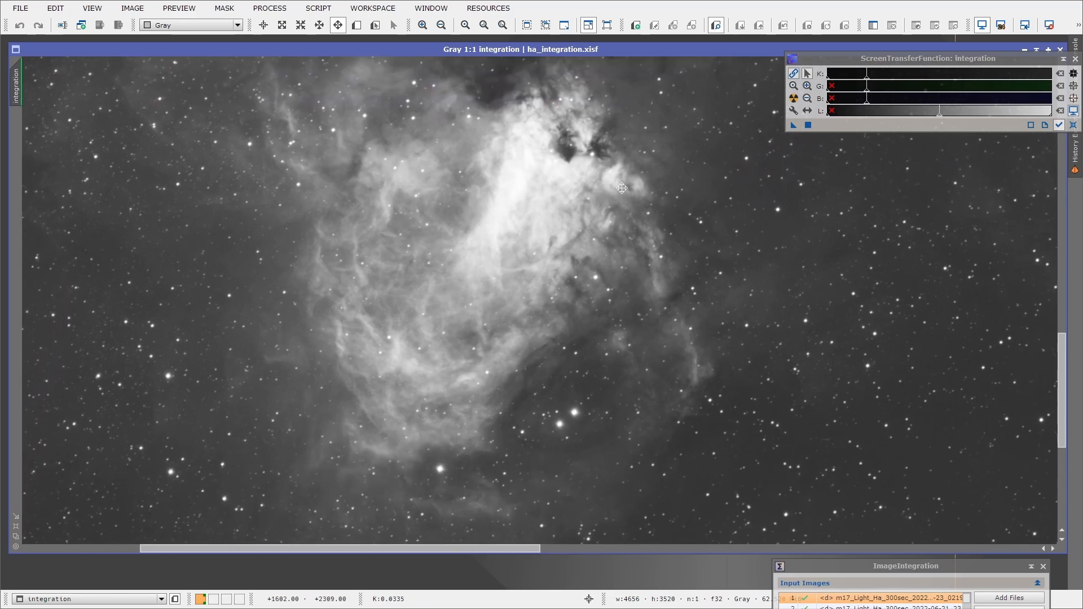
Step: Reapply the auto-stretch to the integrated image and view the whole bright nebula at 1:2
{"action": "left_click", "coordinate": [794, 98]}
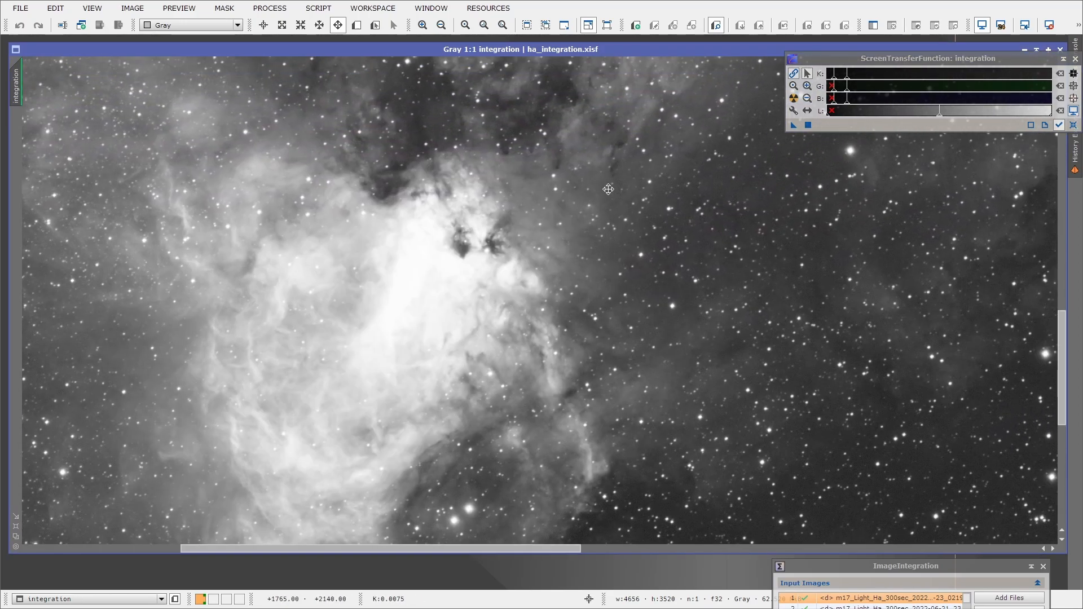
{"action": "scroll", "coordinate": [589, 227], "scroll_direction": "down", "scroll_amount": 1}
{"action": "left_click_drag", "start_coordinate": [620, 232], "coordinate": [613, 222]}
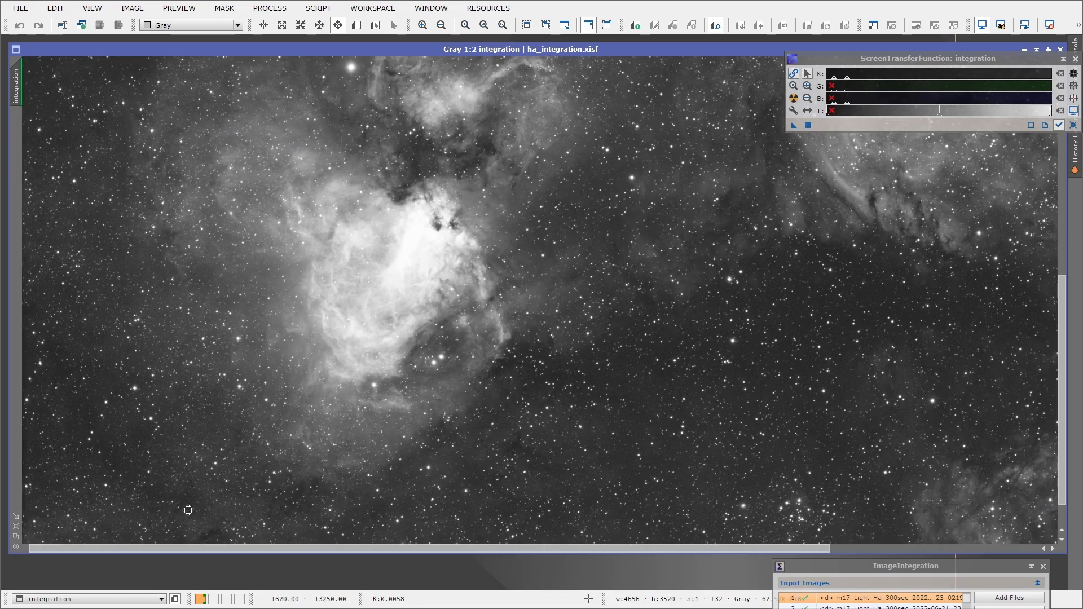
Step: Examine the star cluster and faint nebulosity in the image's lower-right area at 1:1, and return to 1:2
{"action": "left_click", "coordinate": [15, 548]}
{"action": "left_click_drag", "start_coordinate": [445, 427], "coordinate": [114, 101]}
{"action": "left_click_drag", "start_coordinate": [649, 264], "coordinate": [347, 248]}
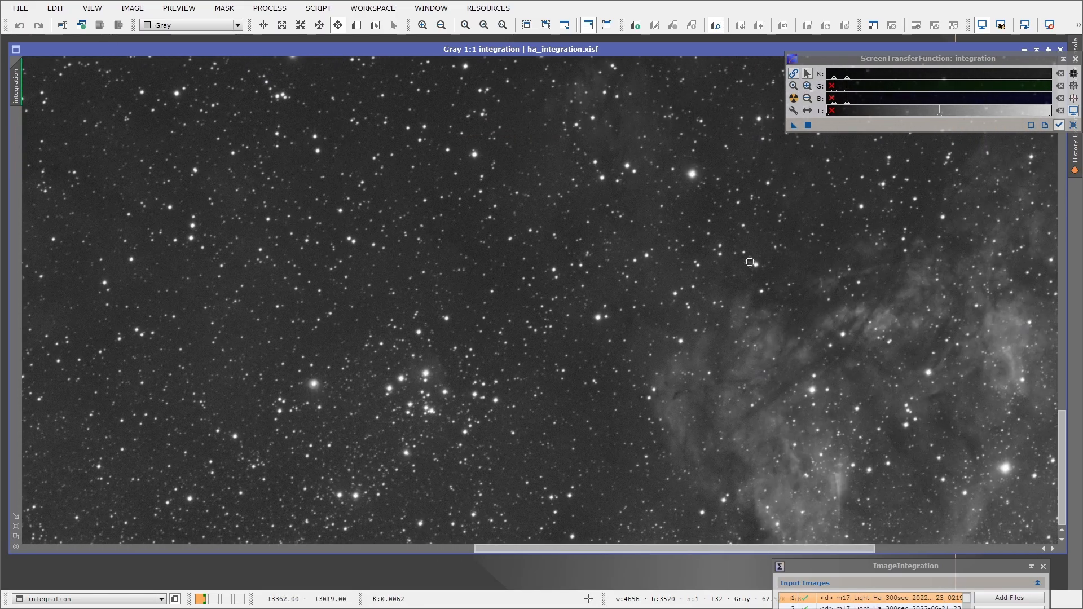
{"action": "left_click_drag", "start_coordinate": [750, 215], "coordinate": [464, 199]}
{"action": "left_click_drag", "start_coordinate": [770, 246], "coordinate": [609, 237]}
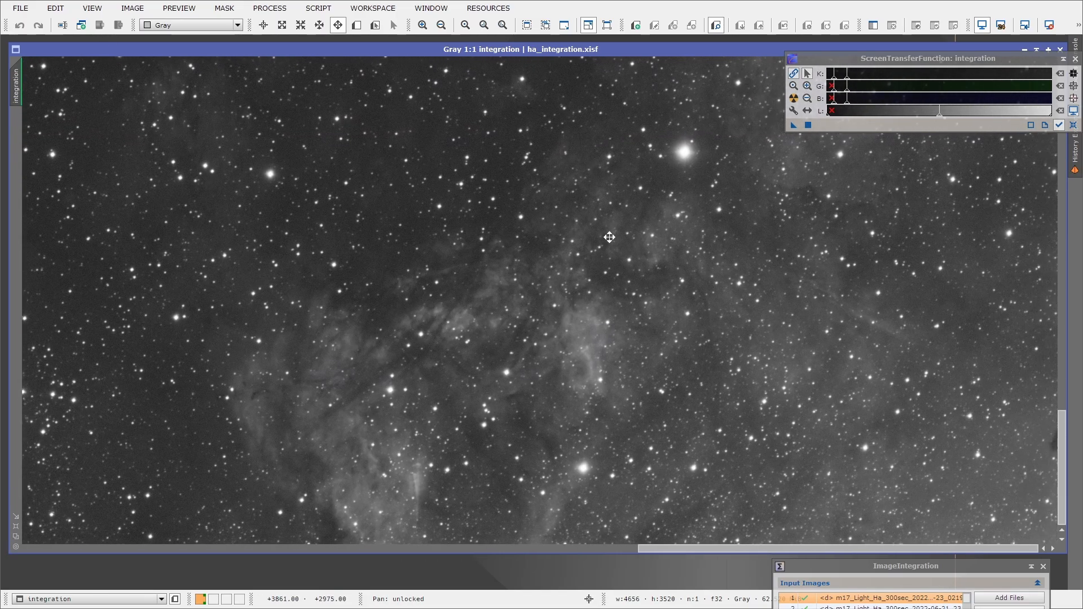
{"action": "left_click_drag", "start_coordinate": [688, 181], "coordinate": [653, 477]}
{"action": "left_click_drag", "start_coordinate": [626, 190], "coordinate": [781, 336]}
{"action": "scroll", "coordinate": [781, 336], "scroll_direction": "down", "scroll_amount": 1}
{"action": "left_click_drag", "start_coordinate": [581, 172], "coordinate": [369, 291]}
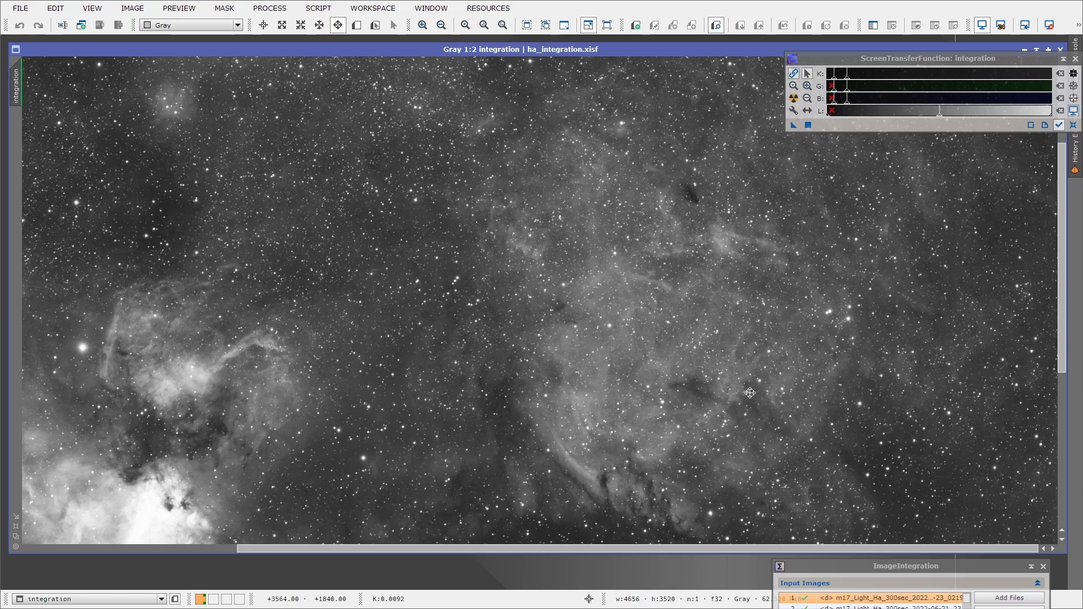
Step: Examine the large faint nebula, its dark lanes, and the star field along the image's right side at 1:1
{"action": "scroll", "coordinate": [752, 391], "scroll_direction": "down", "scroll_amount": 3}
{"action": "scroll", "coordinate": [704, 292], "scroll_direction": "up", "scroll_amount": 2}
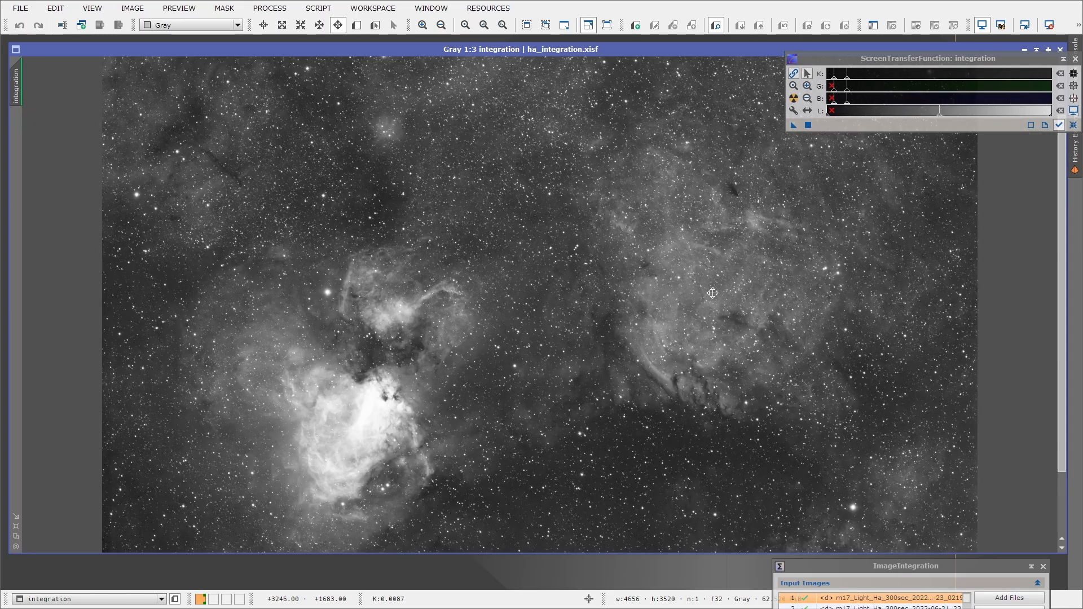
{"action": "scroll", "coordinate": [691, 308], "scroll_direction": "up", "scroll_amount": 2}
{"action": "left_click_drag", "start_coordinate": [706, 308], "coordinate": [304, 159]}
{"action": "left_click_drag", "start_coordinate": [374, 379], "coordinate": [298, 129]}
{"action": "left_click_drag", "start_coordinate": [717, 231], "coordinate": [530, 378]}
{"action": "left_click_drag", "start_coordinate": [408, 80], "coordinate": [670, 434]}
{"action": "left_click_drag", "start_coordinate": [611, 370], "coordinate": [491, 342]}
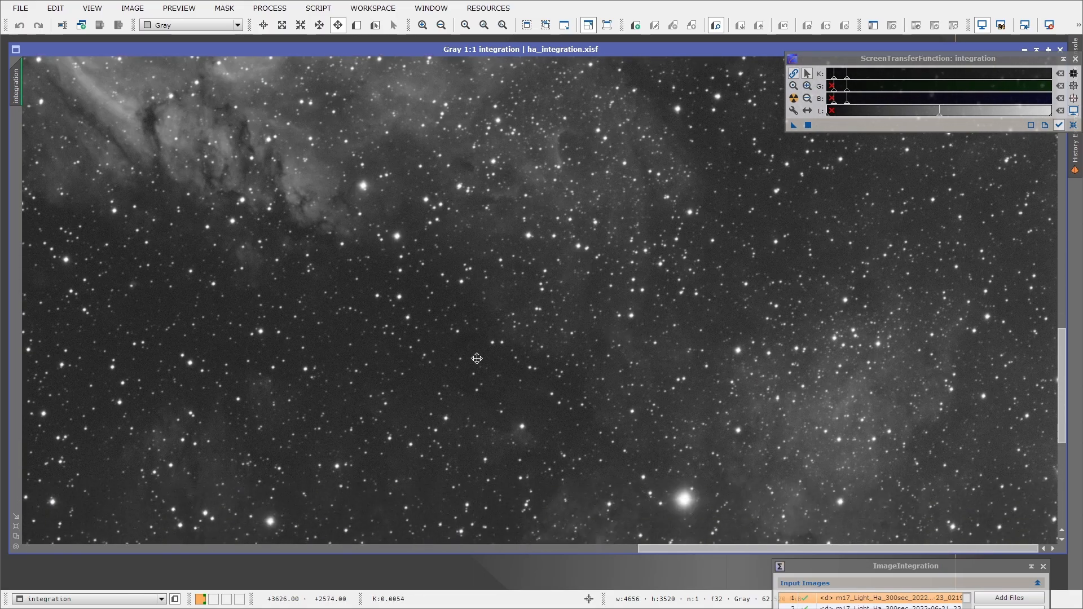
{"action": "left_click_drag", "start_coordinate": [527, 252], "coordinate": [375, 450]}
{"action": "left_click_drag", "start_coordinate": [515, 212], "coordinate": [406, 395]}
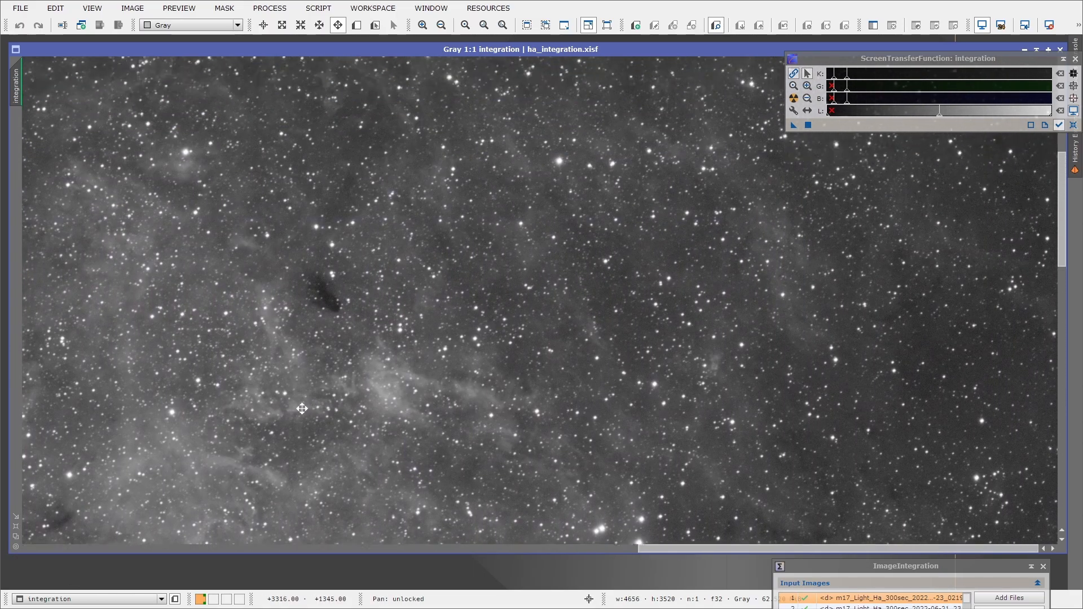
{"action": "left_click_drag", "start_coordinate": [411, 180], "coordinate": [366, 361]}
{"action": "left_click_drag", "start_coordinate": [372, 186], "coordinate": [341, 367]}
Step: Inspect the star field across the image's upper part at 1:1, and return to the nebulosity above M17
{"action": "left_click_drag", "start_coordinate": [395, 141], "coordinate": [667, 358]}
{"action": "left_click_drag", "start_coordinate": [316, 356], "coordinate": [683, 361]}
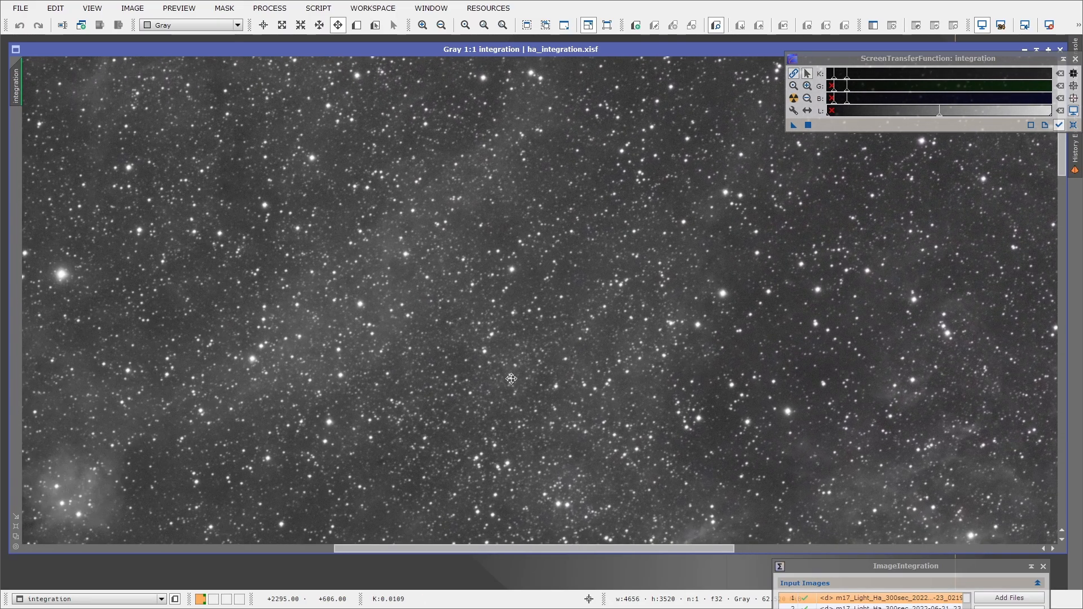
{"action": "left_click_drag", "start_coordinate": [451, 446], "coordinate": [716, 449]}
{"action": "left_click_drag", "start_coordinate": [242, 440], "coordinate": [773, 457]}
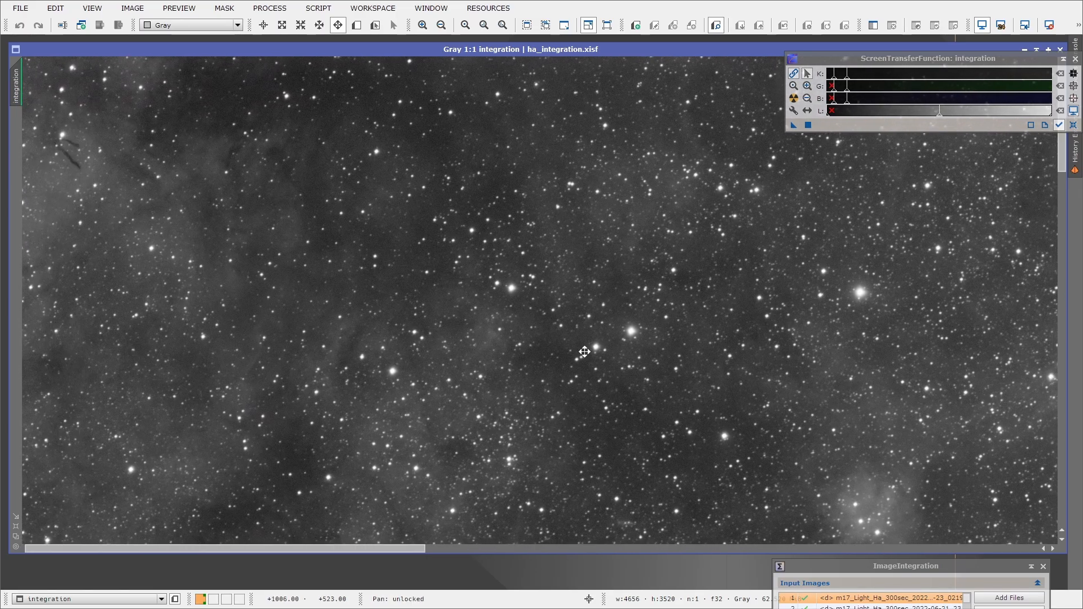
{"action": "left_click_drag", "start_coordinate": [587, 363], "coordinate": [294, 109]}
{"action": "left_click_drag", "start_coordinate": [543, 285], "coordinate": [473, 224]}
{"action": "scroll", "coordinate": [473, 224], "scroll_direction": "down", "scroll_amount": 5}
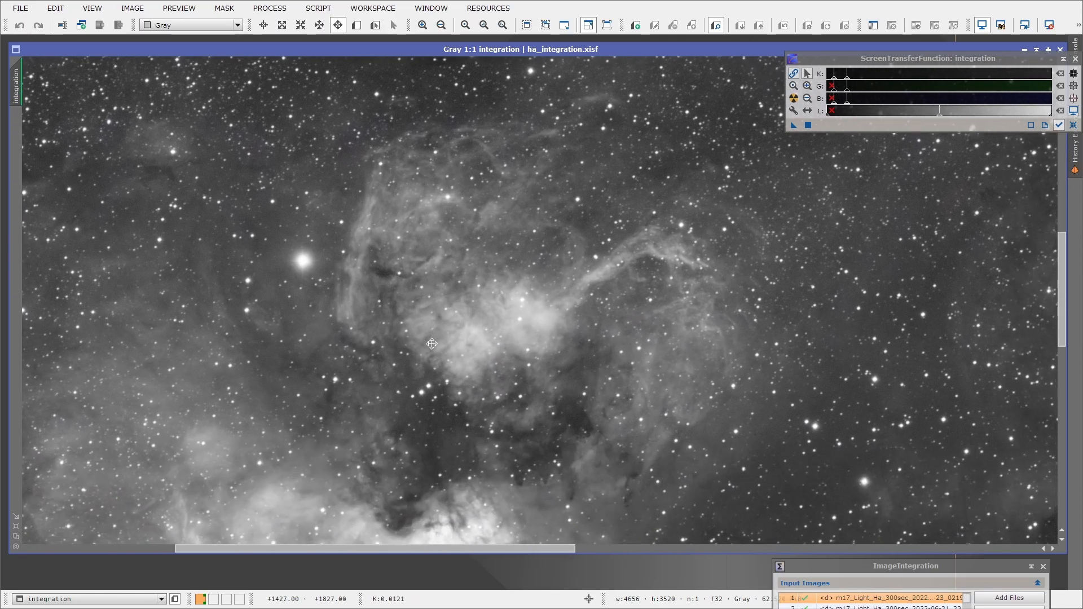
Step: View the whole integrated image at 1:4 with a boosted auto-stretch applied to the display
{"action": "scroll", "coordinate": [432, 344], "scroll_direction": "down", "scroll_amount": 3}
{"action": "key", "text": "minus"}
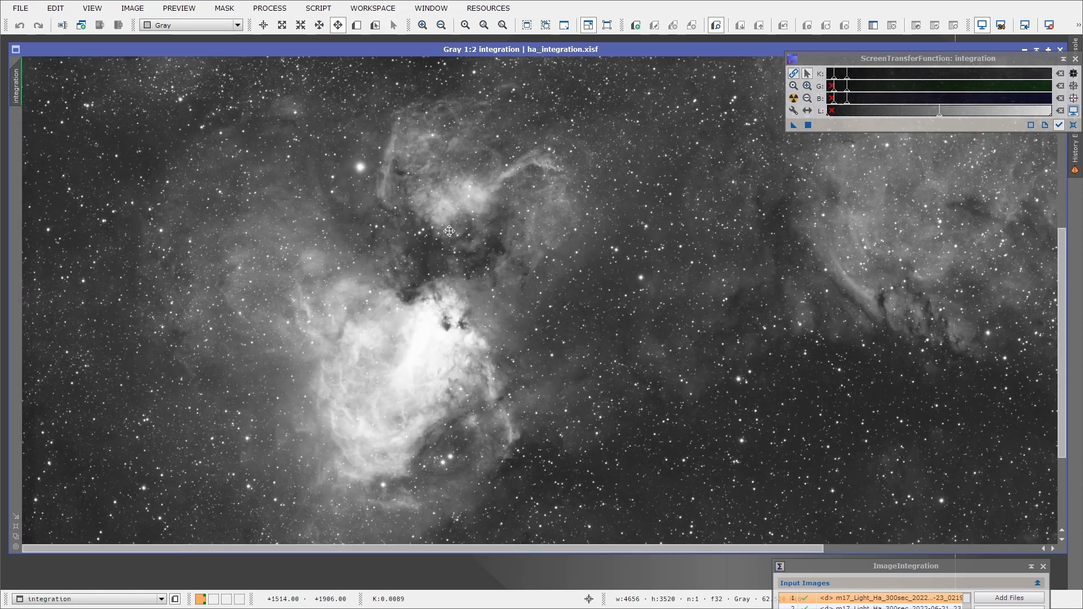
{"action": "key", "text": "minus"}
{"action": "key", "text": "plus"}
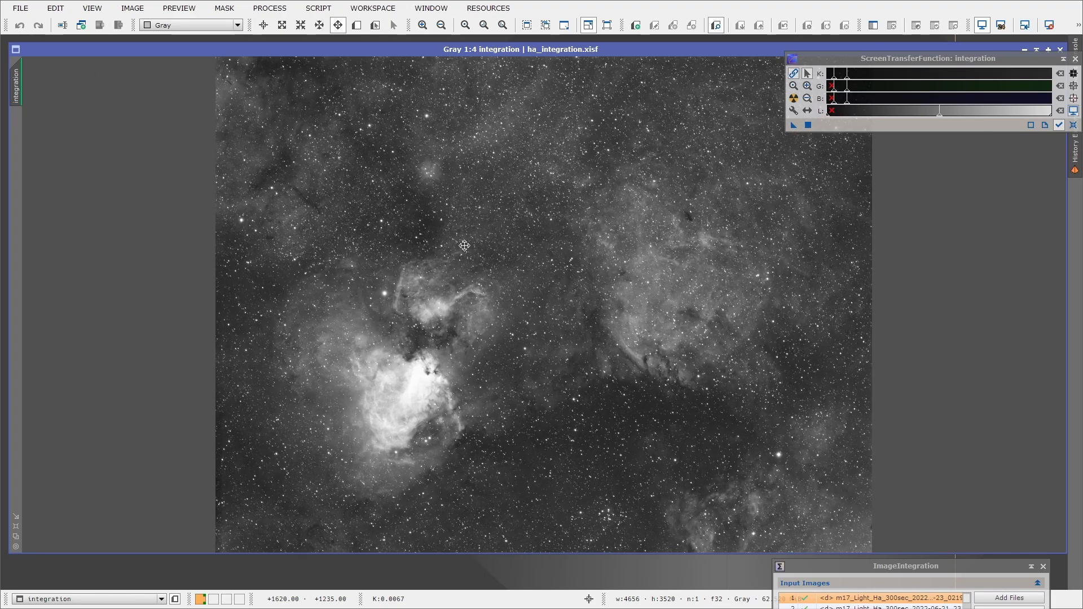
{"action": "left_click", "coordinate": [794, 100]}
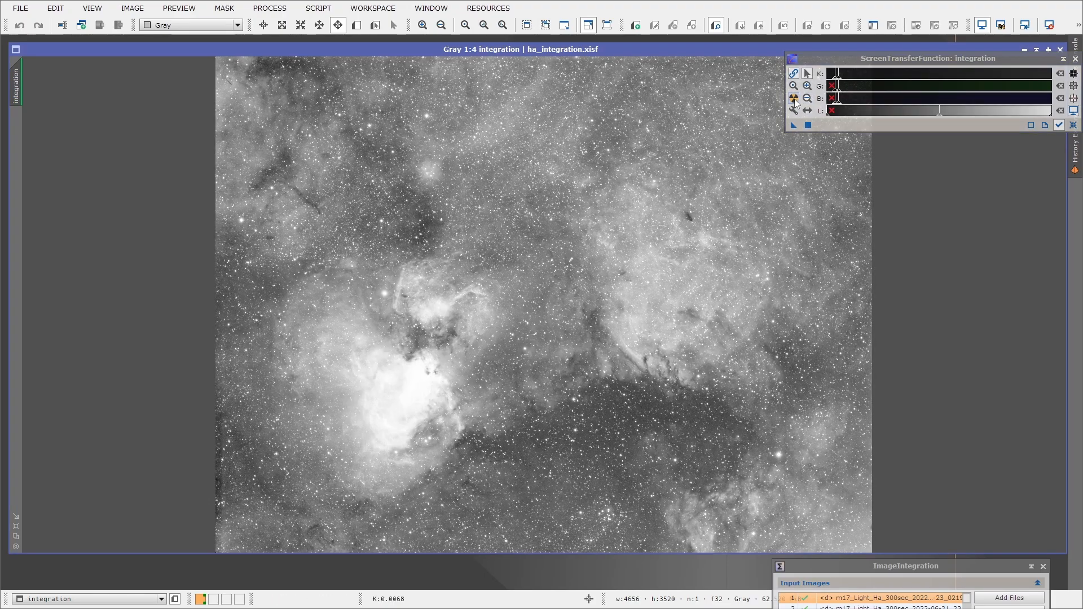
{"action": "left_click_drag", "start_coordinate": [839, 88], "coordinate": [862, 97]}
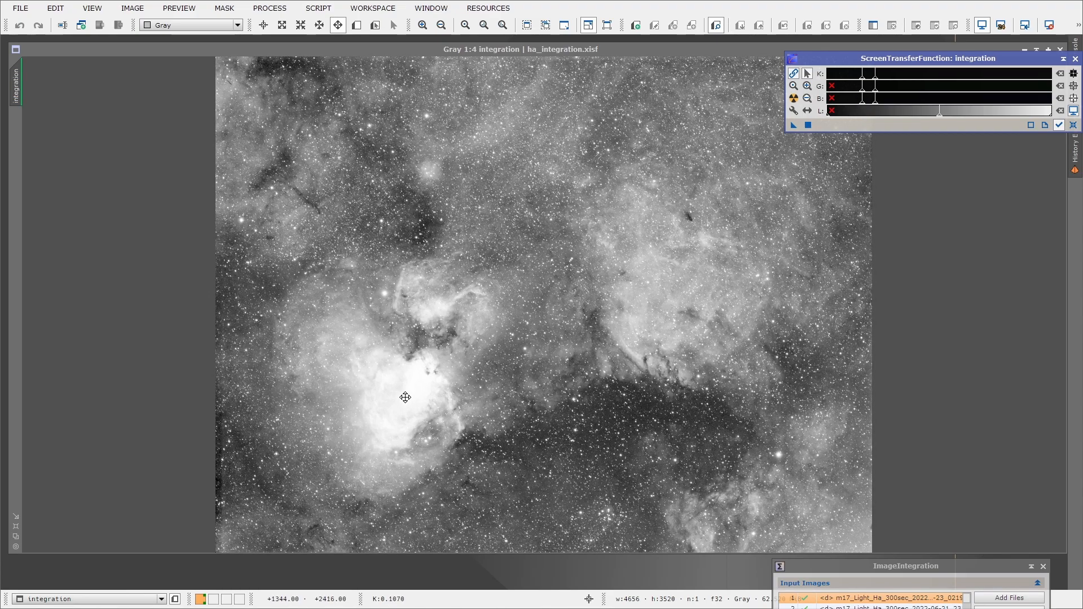
Step: Examine M17's bright core at 1:1, first with an auto-stretch and finally with the screen stretch reset
{"action": "left_click", "coordinate": [15, 546]}
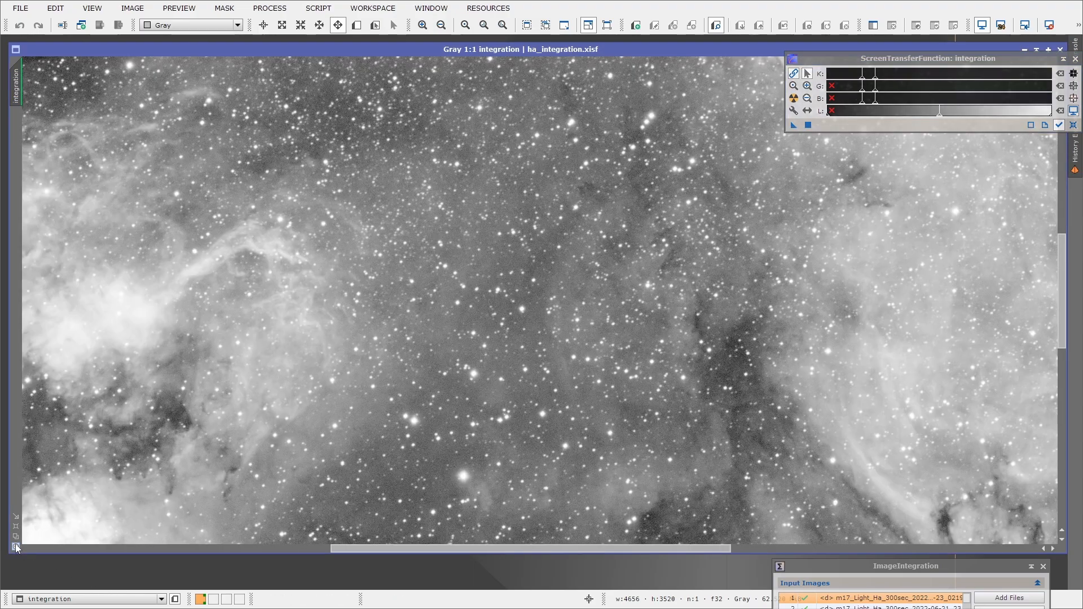
{"action": "left_click", "coordinate": [794, 101]}
{"action": "left_click_drag", "start_coordinate": [304, 381], "coordinate": [598, 357]}
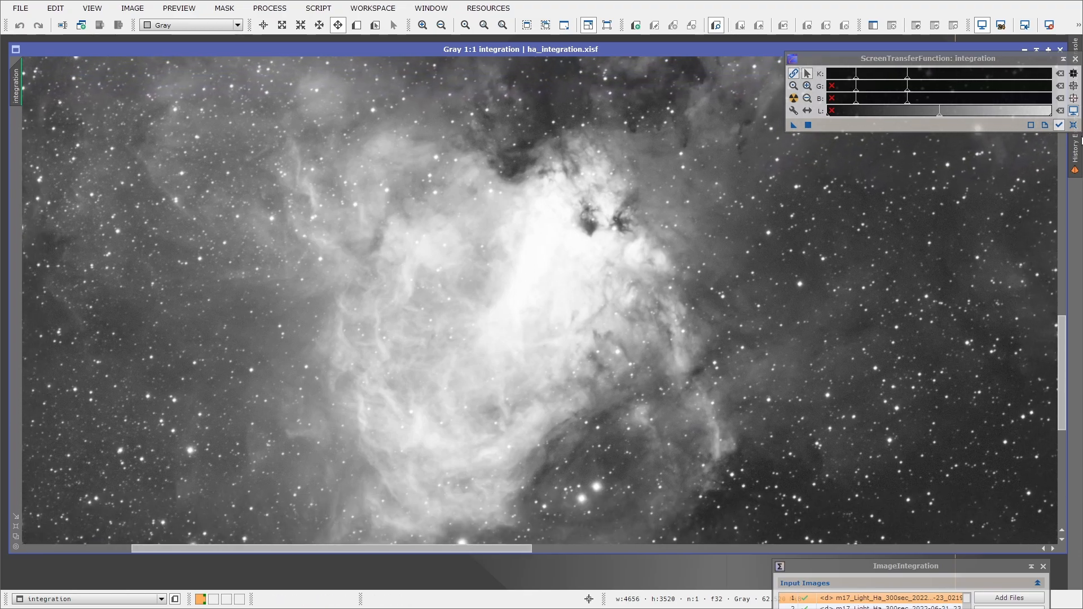
{"action": "left_click", "coordinate": [1073, 125]}
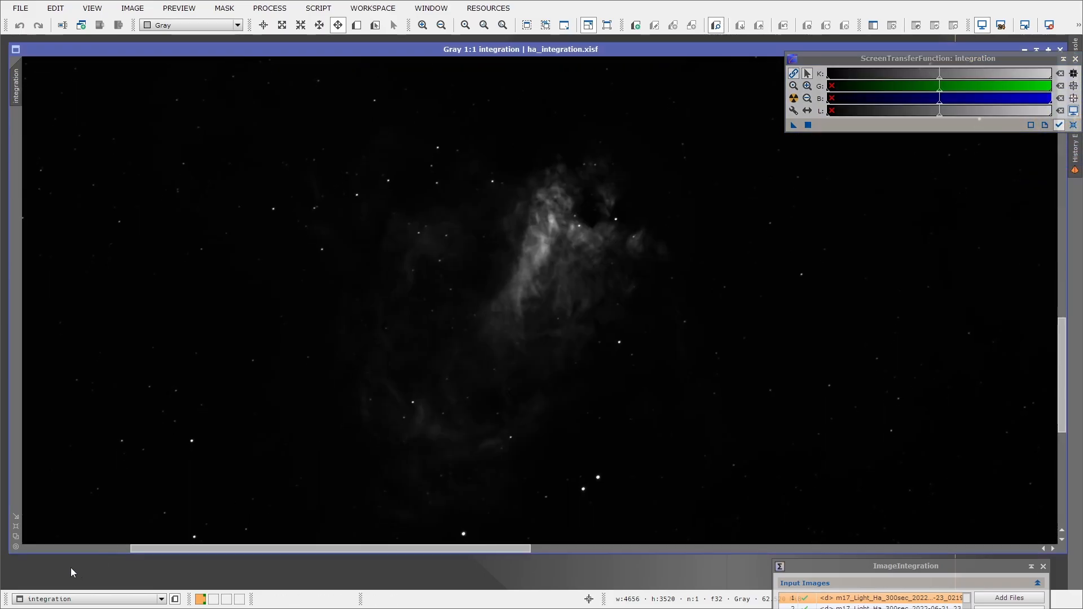
{"action": "left_click_drag", "start_coordinate": [553, 243], "coordinate": [442, 294]}
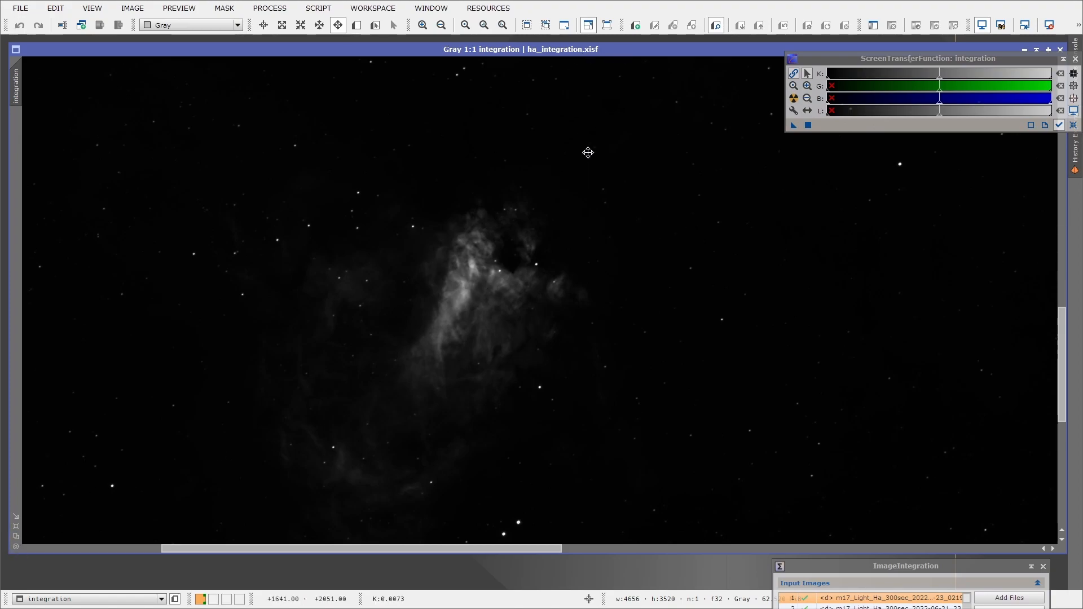
Step: Close the ha_integration.xisf image and the ImageIntegration process window
{"action": "mouse_move", "coordinate": [726, 50]}
{"action": "left_mouse_down"}
{"action": "mouse_move", "coordinate": [578, 64]}
{"action": "mouse_move", "coordinate": [718, 43]}
{"action": "left_mouse_up"}
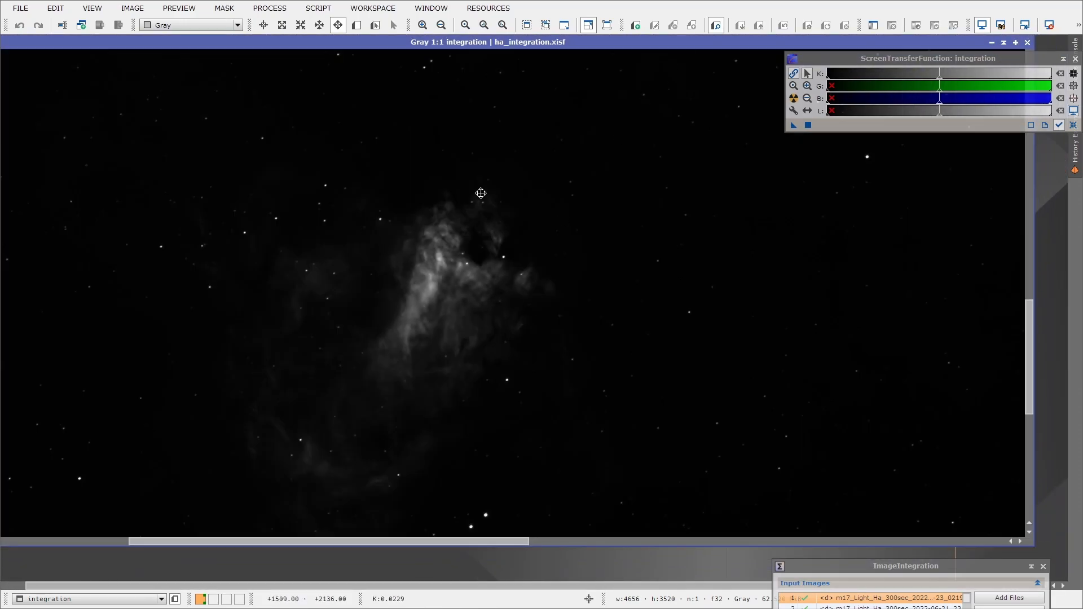
{"action": "left_click_drag", "start_coordinate": [649, 41], "coordinate": [665, 75]}
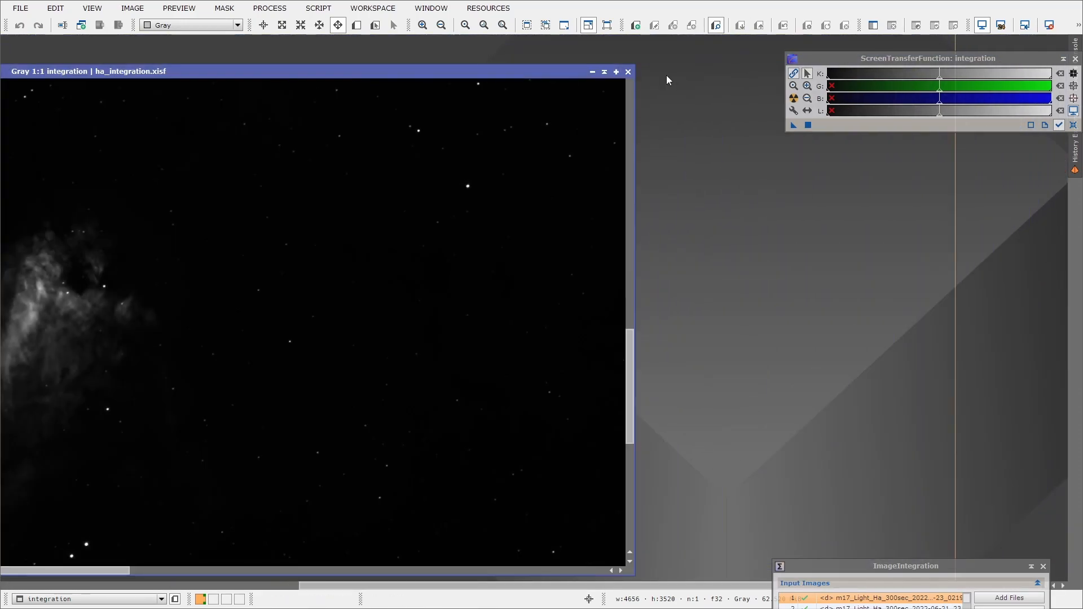
{"action": "left_click", "coordinate": [627, 72]}
{"action": "left_click", "coordinate": [1072, 126]}
{"action": "left_click_drag", "start_coordinate": [890, 565], "coordinate": [333, 163]}
{"action": "left_click", "coordinate": [486, 165]}
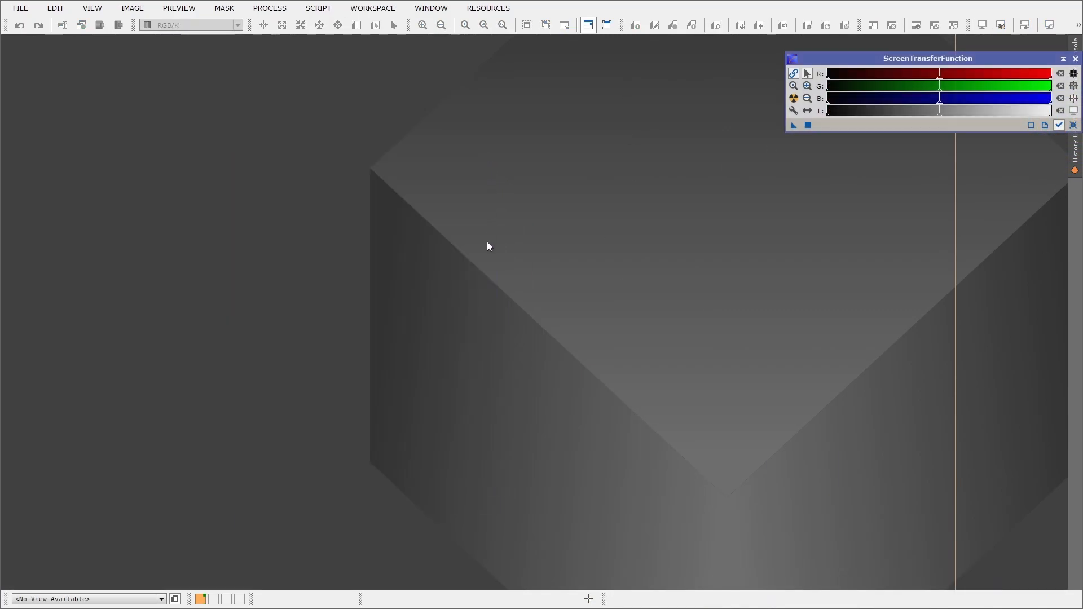
Step: Open the registered Ha reference frame 2022-06-23_021926 (REF_c_r) from the 6-21-22 (M17) register folder and auto-stretch it
{"action": "left_click", "coordinate": [269, 8]}
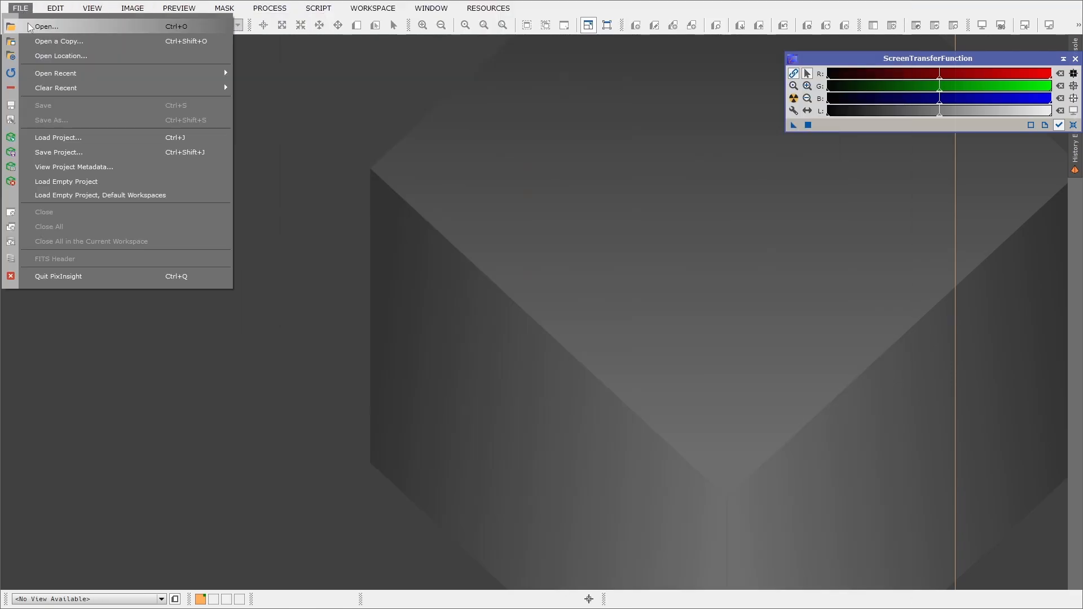
{"action": "left_click", "coordinate": [26, 26]}
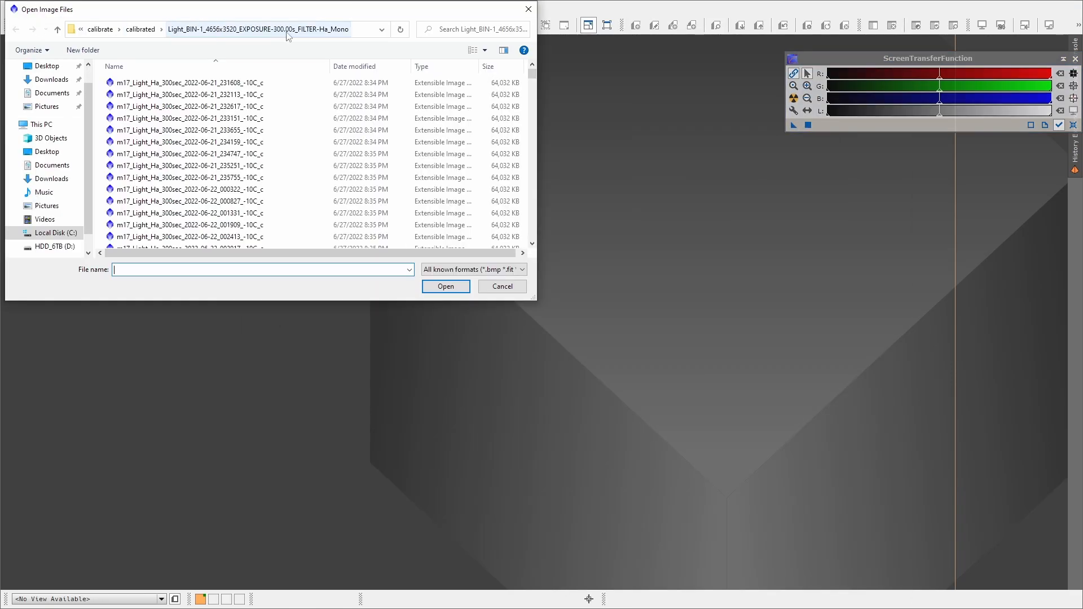
{"action": "left_click", "coordinate": [135, 29]}
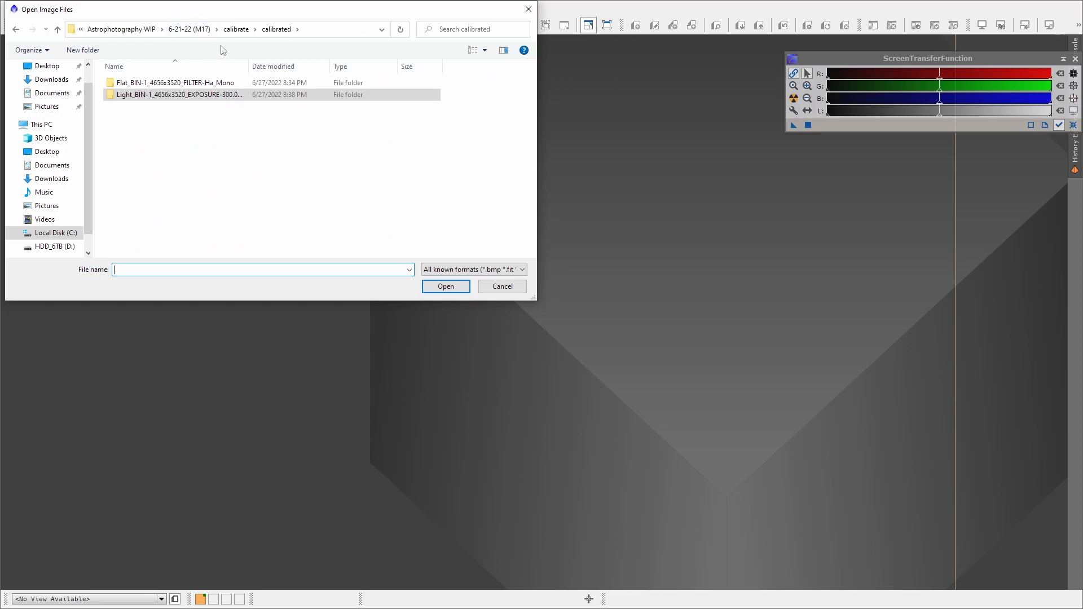
{"action": "left_click", "coordinate": [178, 29]}
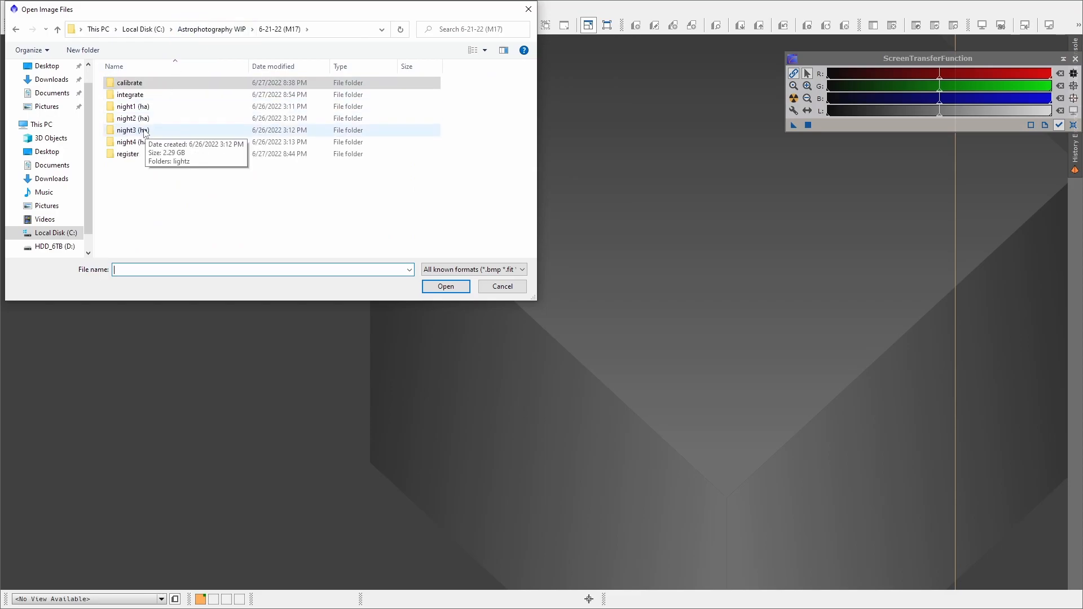
{"action": "double_click", "coordinate": [144, 154]}
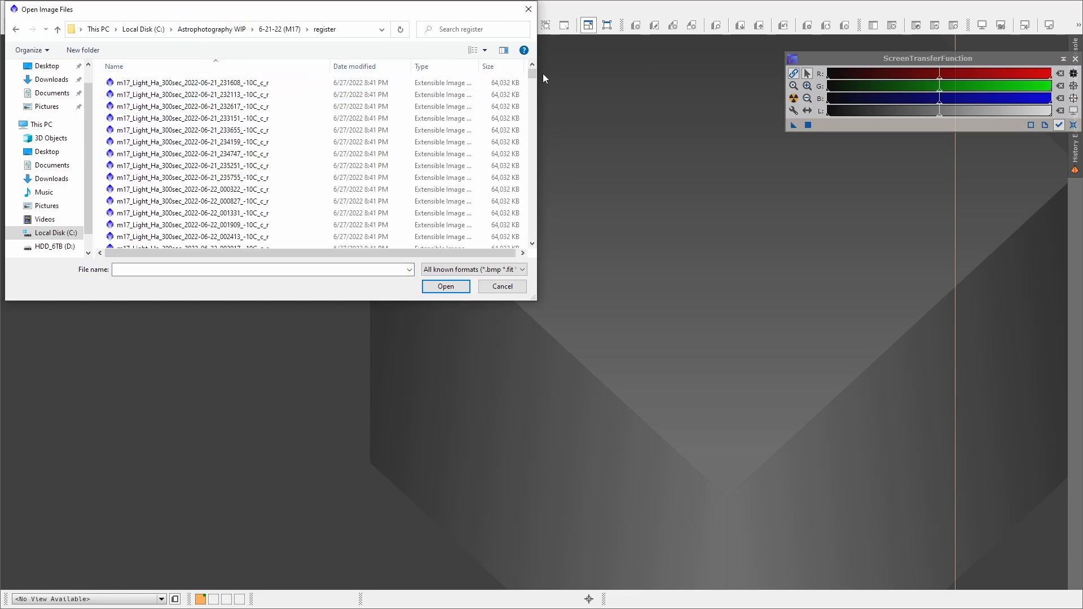
{"action": "left_click_drag", "start_coordinate": [535, 84], "coordinate": [537, 145]}
{"action": "double_click", "coordinate": [226, 117]}
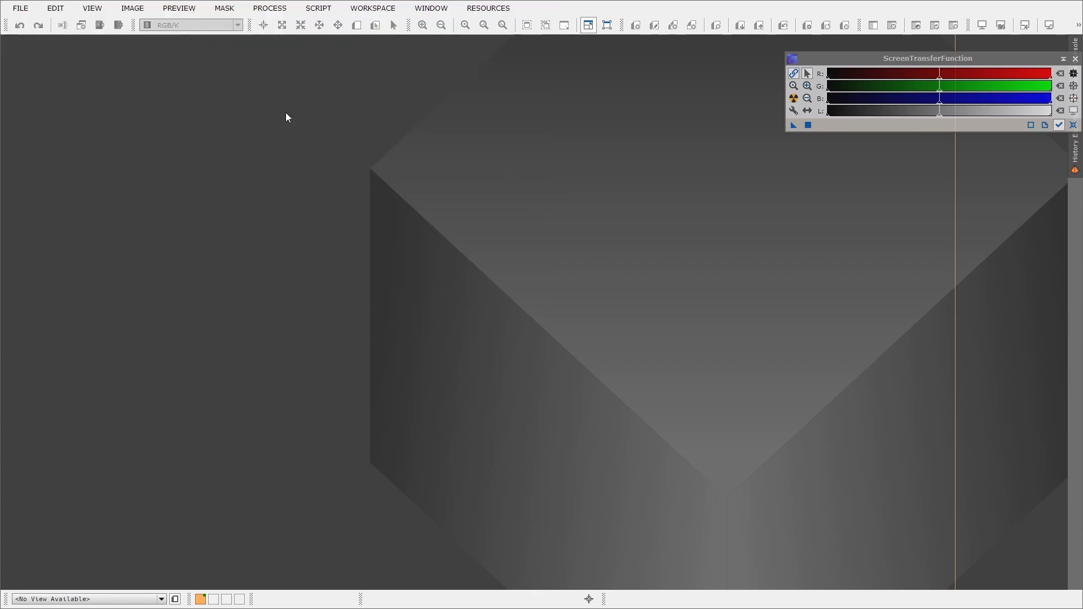
{"action": "left_click", "coordinate": [793, 98]}
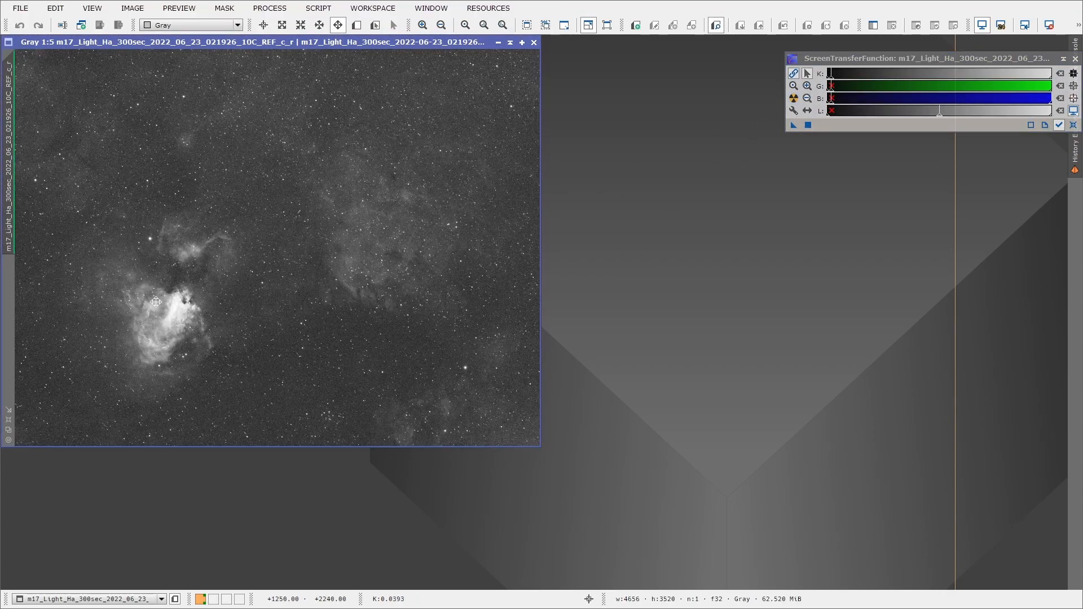
Step: Define a 290 by 315 px preview over M17's bright core and view it with the screen stretch reset
{"action": "key", "text": "alt+n"}
{"action": "left_click_drag", "start_coordinate": [163, 329], "coordinate": [193, 295]}
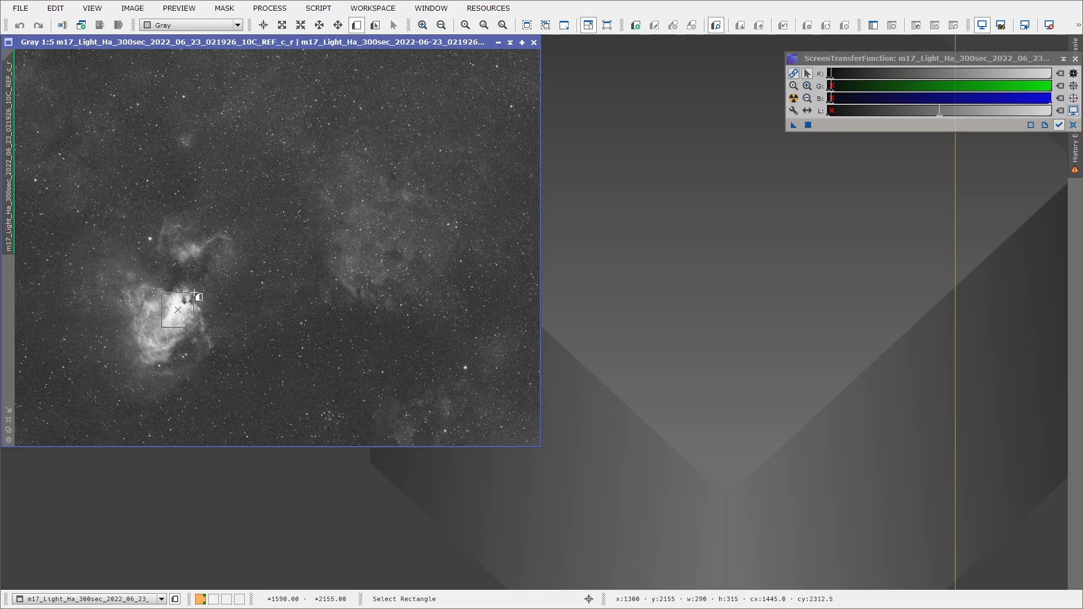
{"action": "right_click", "coordinate": [194, 294]}
{"action": "key", "text": "Escape"}
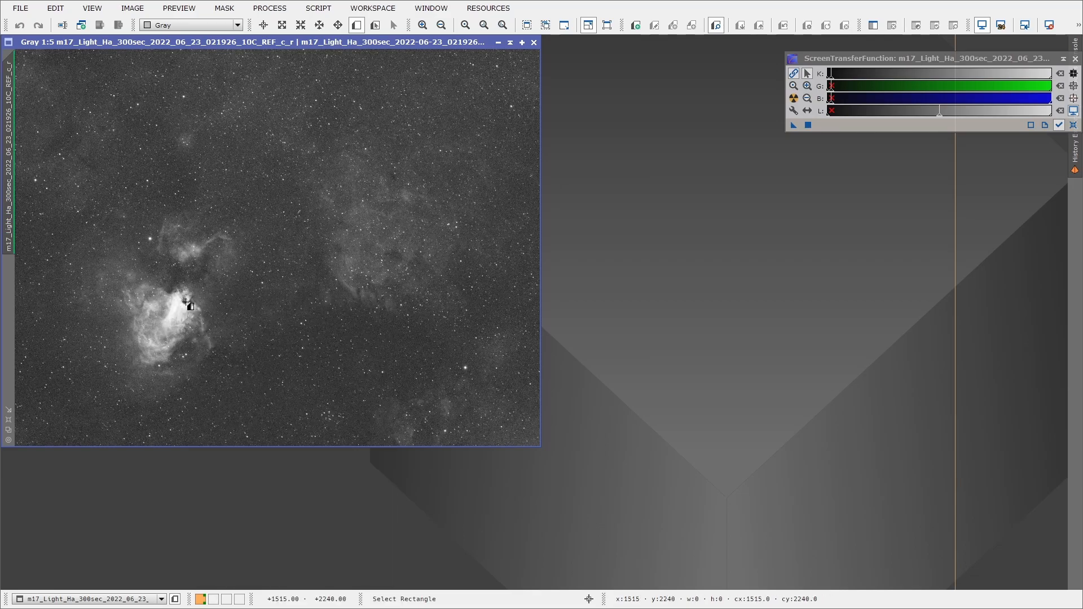
{"action": "left_click_drag", "start_coordinate": [162, 327], "coordinate": [196, 293]}
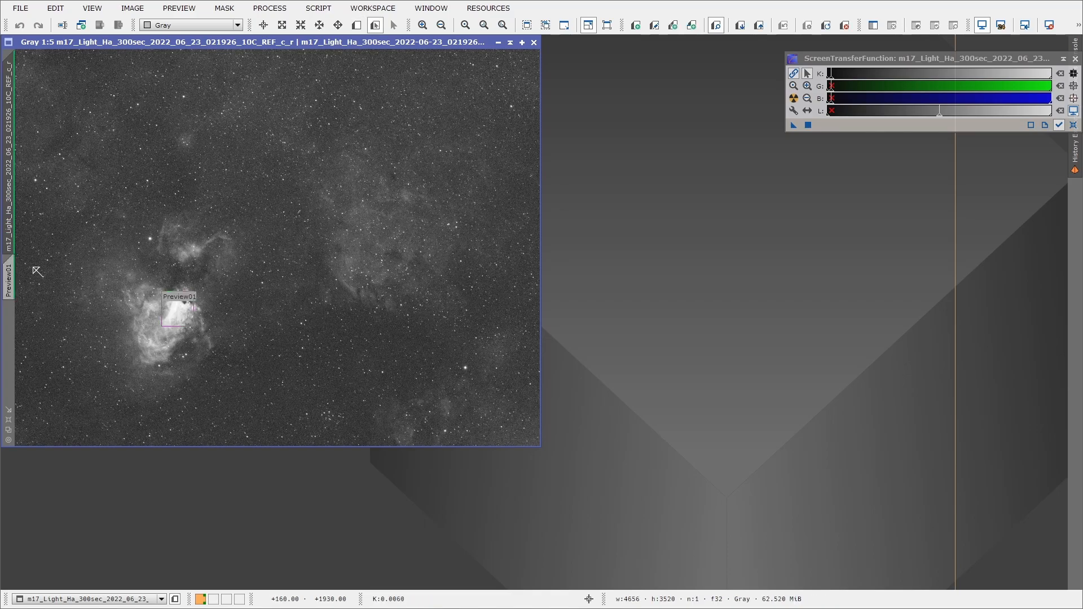
{"action": "left_click", "coordinate": [10, 280]}
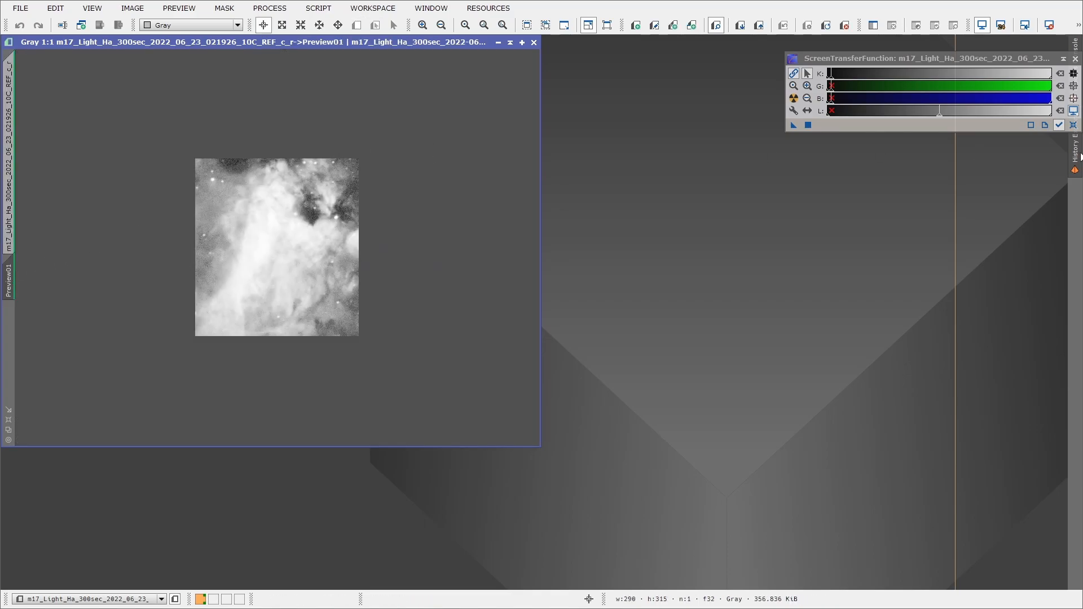
{"action": "left_click", "coordinate": [1073, 124]}
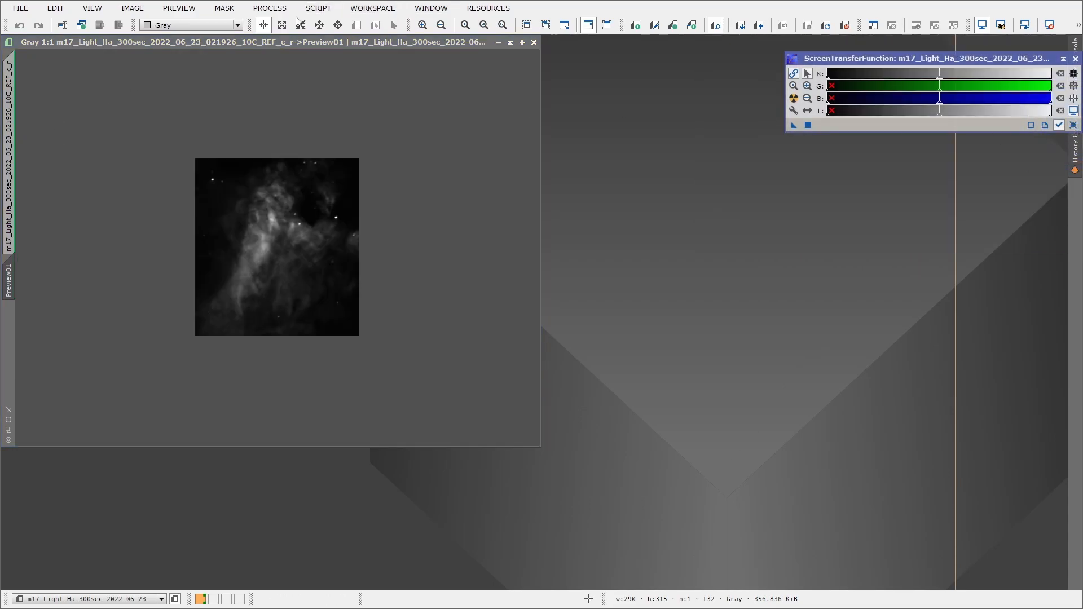
Step: Start the DrizzleIntegration process and add all .xdrz drizzle data files from the register folder
{"action": "left_click", "coordinate": [270, 8]}
{"action": "mouse_move", "coordinate": [316, 12]}
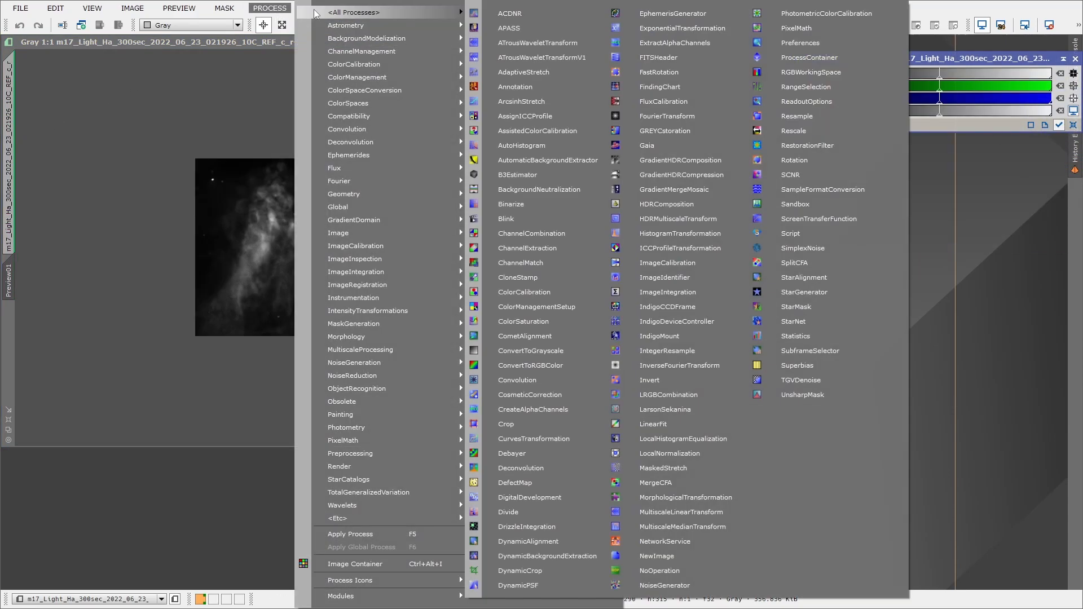
{"action": "left_click", "coordinate": [534, 528]}
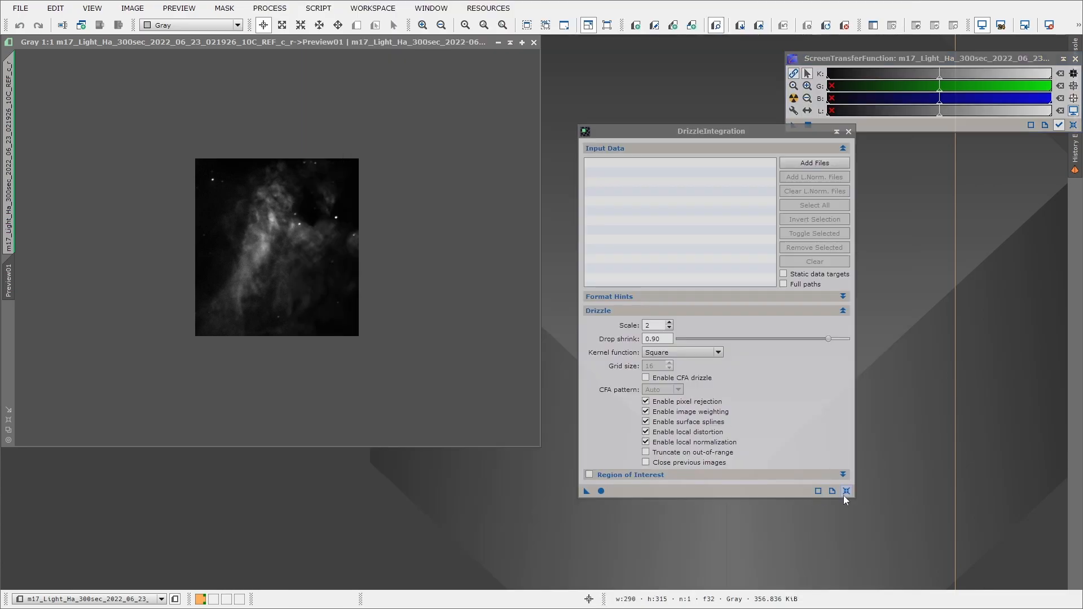
{"action": "left_click", "coordinate": [802, 164]}
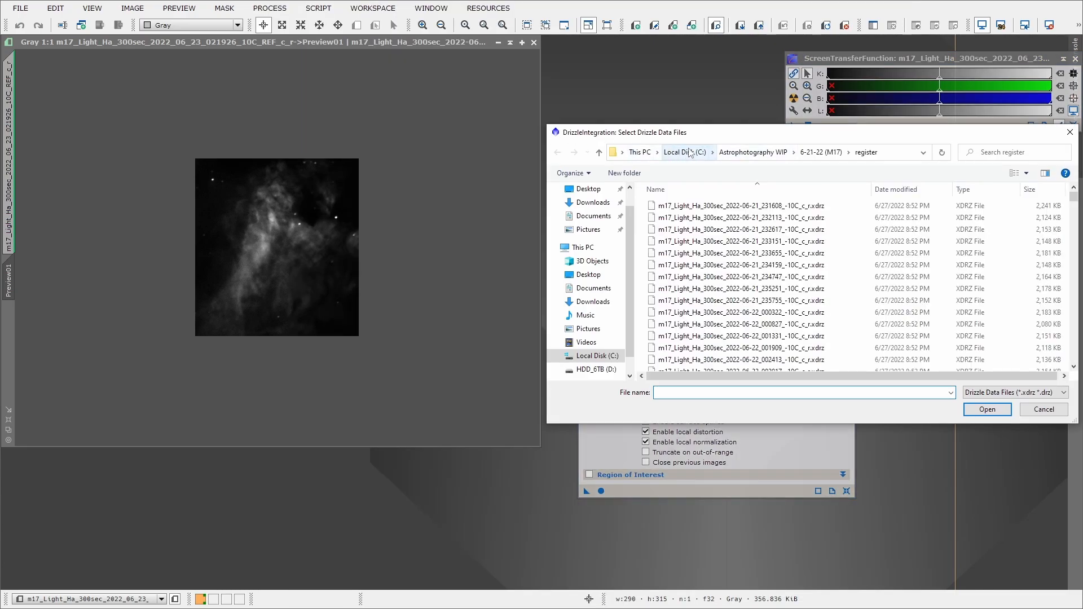
{"action": "left_click", "coordinate": [821, 152]}
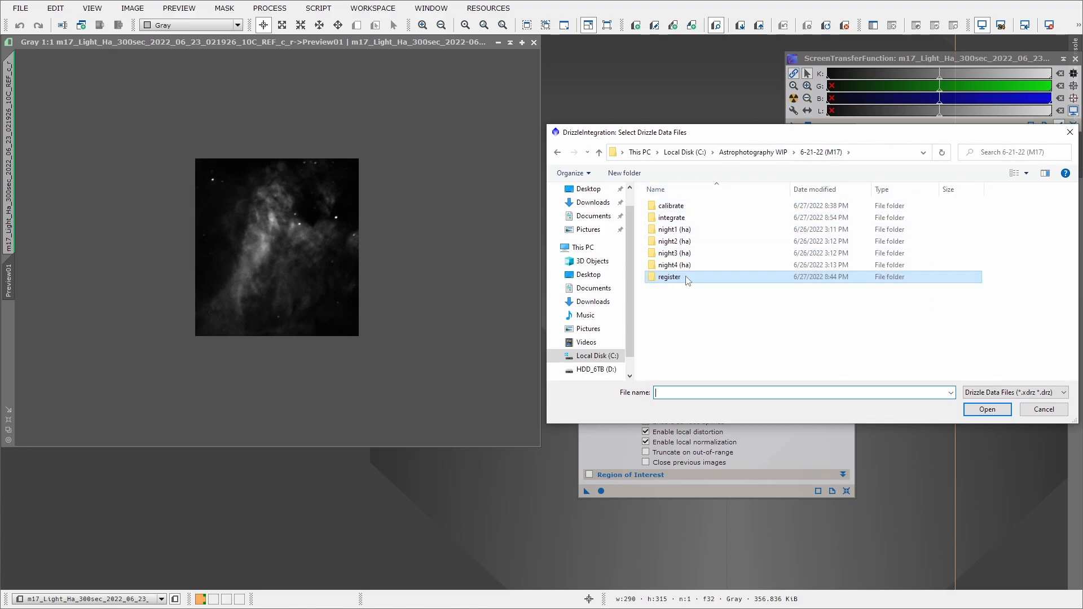
{"action": "double_click", "coordinate": [669, 277]}
{"action": "left_click", "coordinate": [719, 208]}
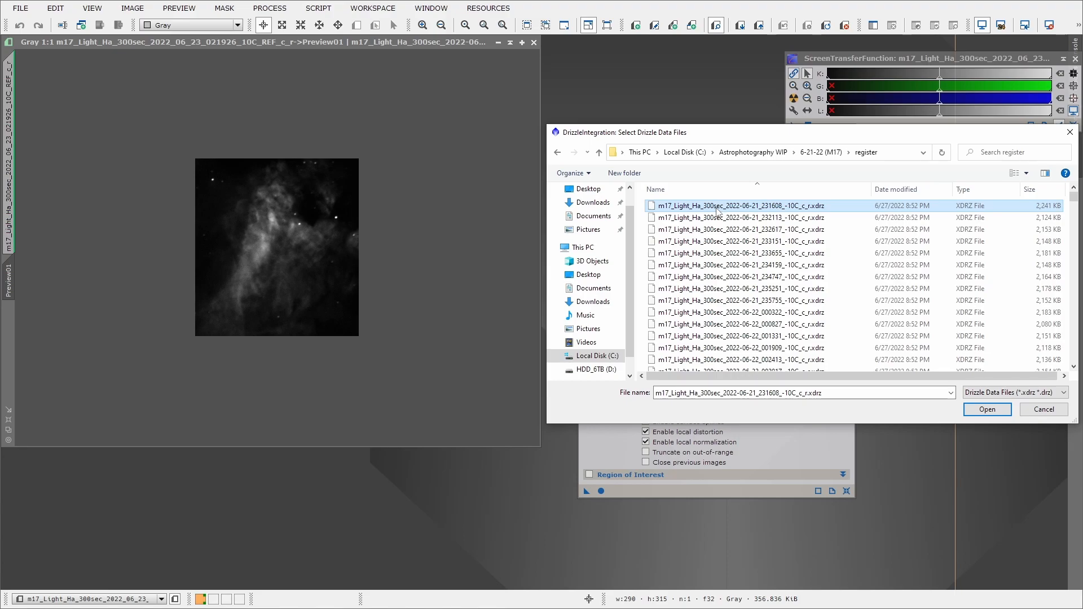
{"action": "key", "text": "ctrl+a"}
{"action": "left_click", "coordinate": [988, 410]}
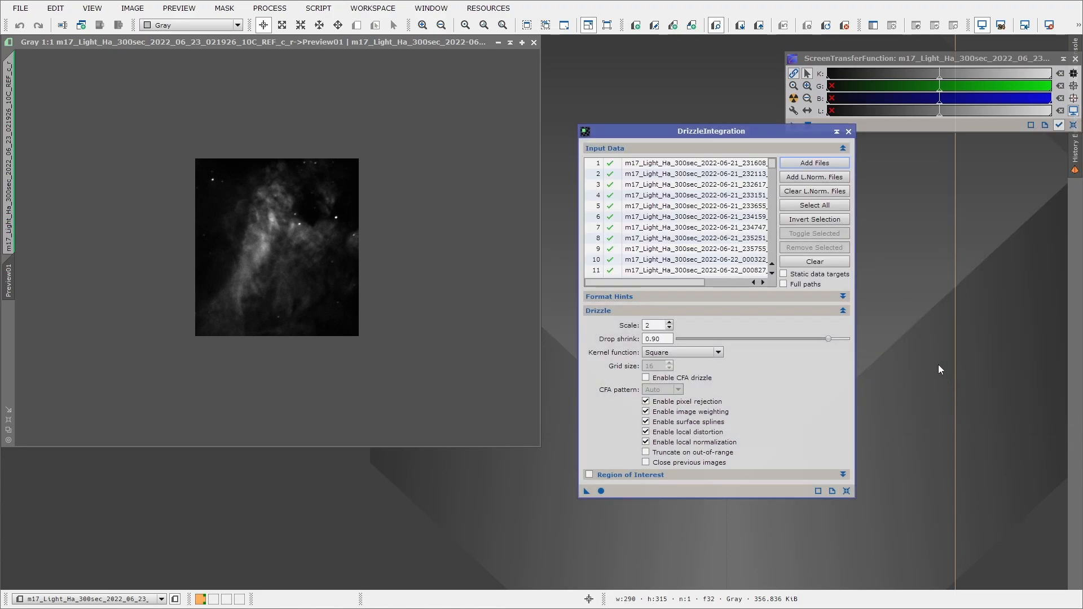
{"action": "left_click_drag", "start_coordinate": [772, 170], "coordinate": [773, 255]}
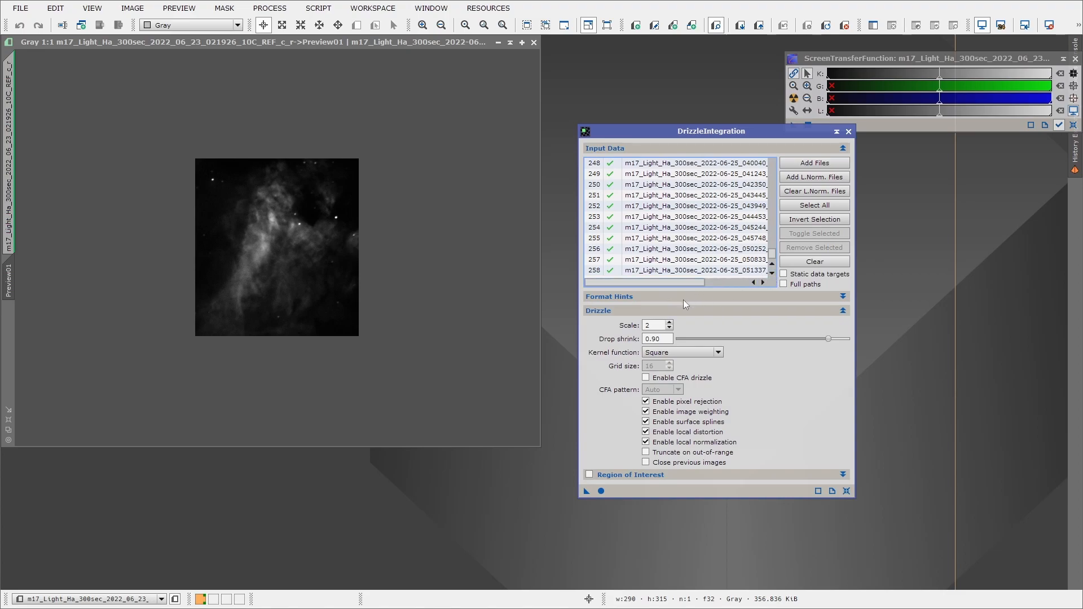
Step: Enable the drizzle's region of interest, take its bounds from Preview01, and run the drizzle integration
{"action": "left_click", "coordinate": [590, 475]}
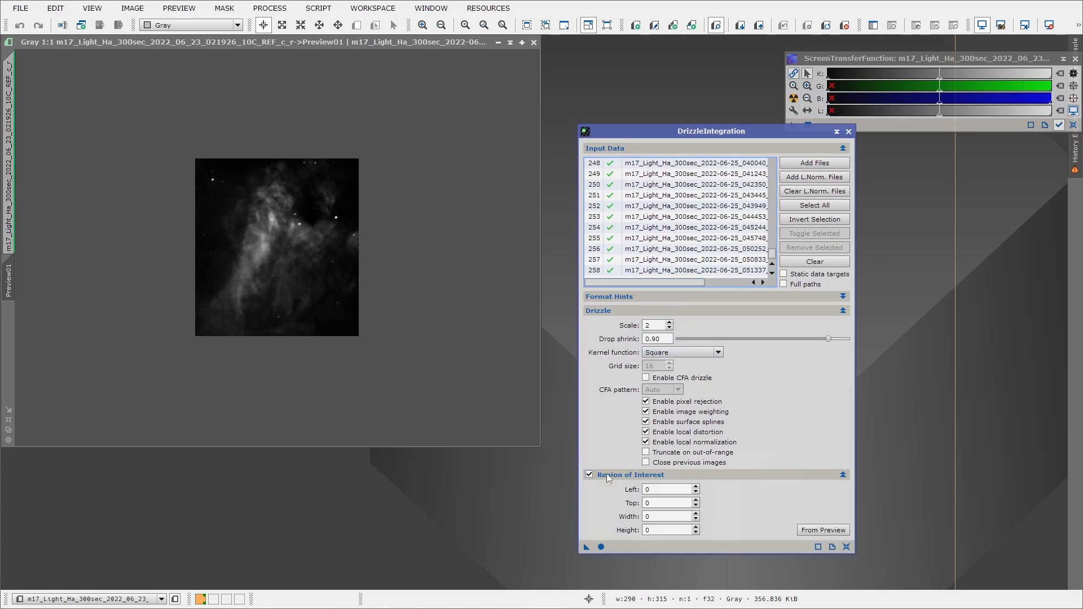
{"action": "left_click", "coordinate": [823, 530]}
{"action": "left_click", "coordinate": [480, 296]}
{"action": "left_click", "coordinate": [497, 318]}
{"action": "left_click", "coordinate": [600, 315]}
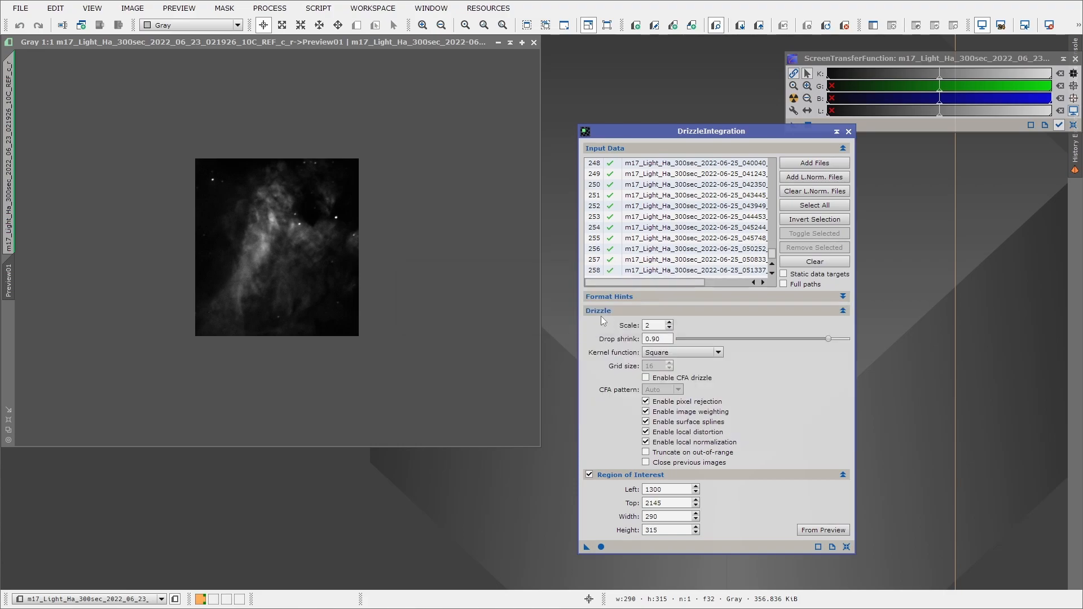
{"action": "left_click_drag", "start_coordinate": [643, 132], "coordinate": [607, 100]}
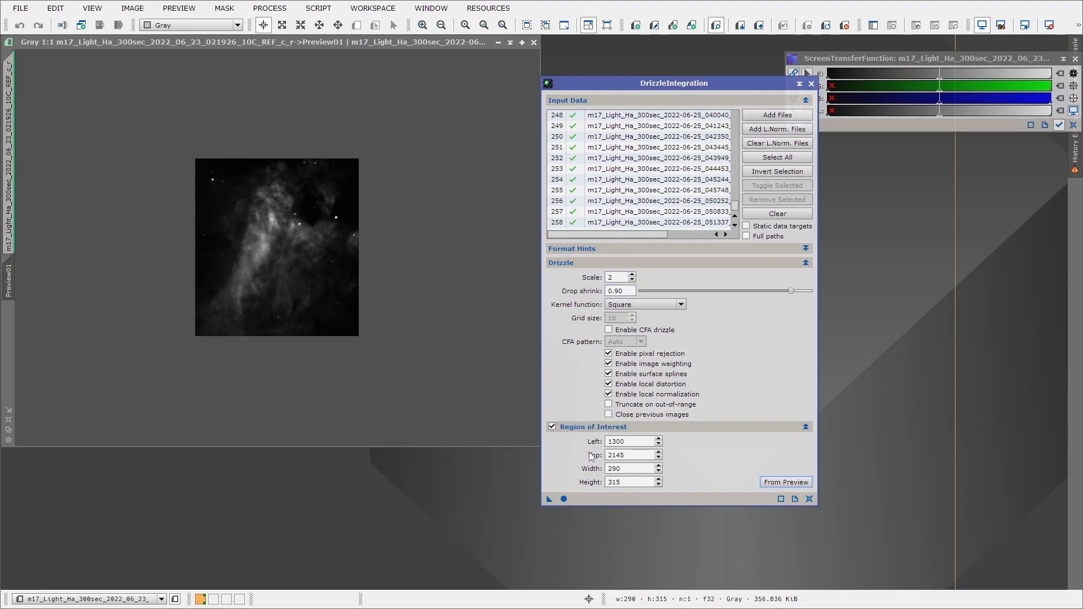
{"action": "left_click", "coordinate": [563, 498]}
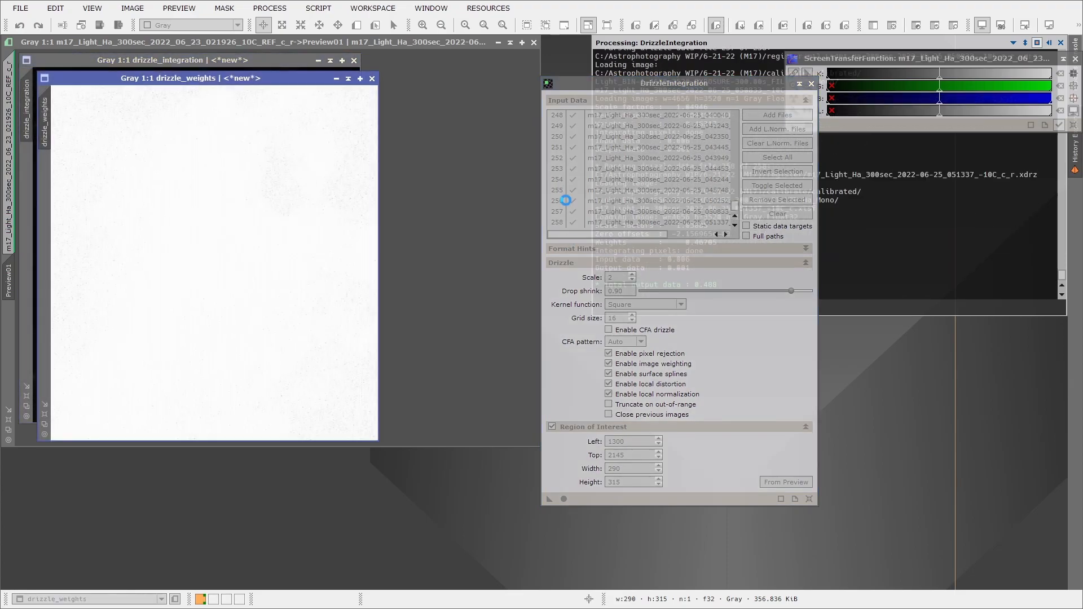
{"action": "left_click_drag", "start_coordinate": [644, 84], "coordinate": [590, 501]}
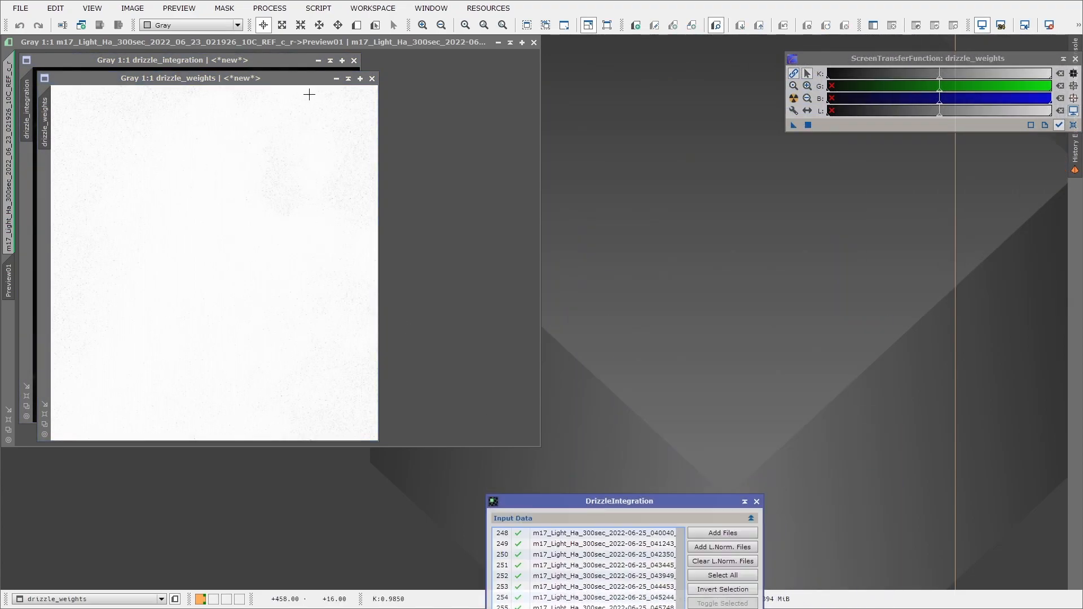
Step: Close the drizzle_weights image and place the drizzle_integration window beside the reference frame's preview for comparison
{"action": "left_click", "coordinate": [371, 78]}
{"action": "left_click_drag", "start_coordinate": [219, 56], "coordinate": [273, 79]}
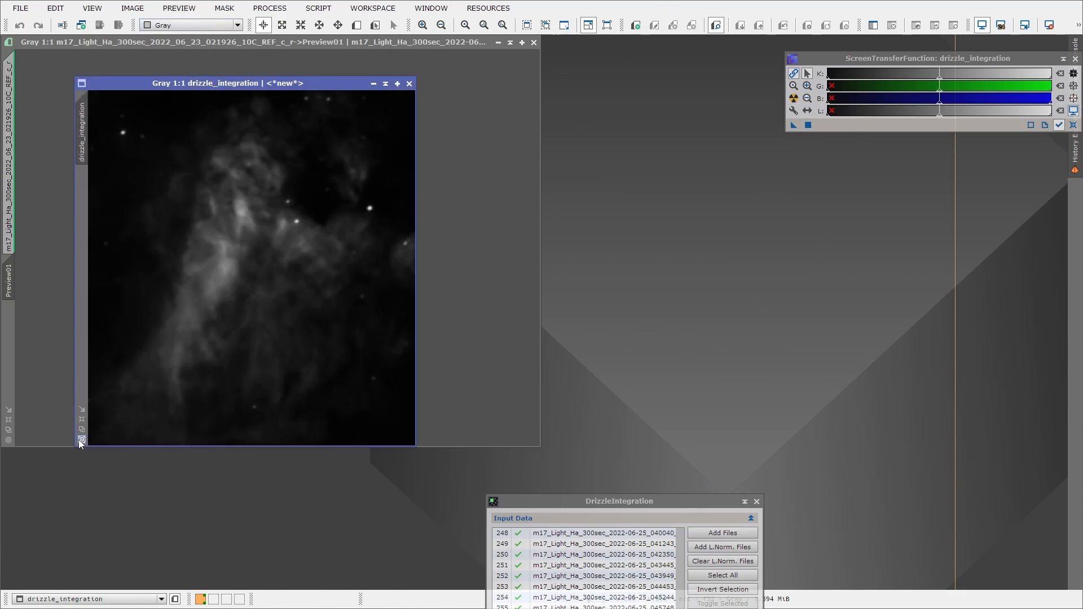
{"action": "left_click_drag", "start_coordinate": [259, 86], "coordinate": [542, 131]}
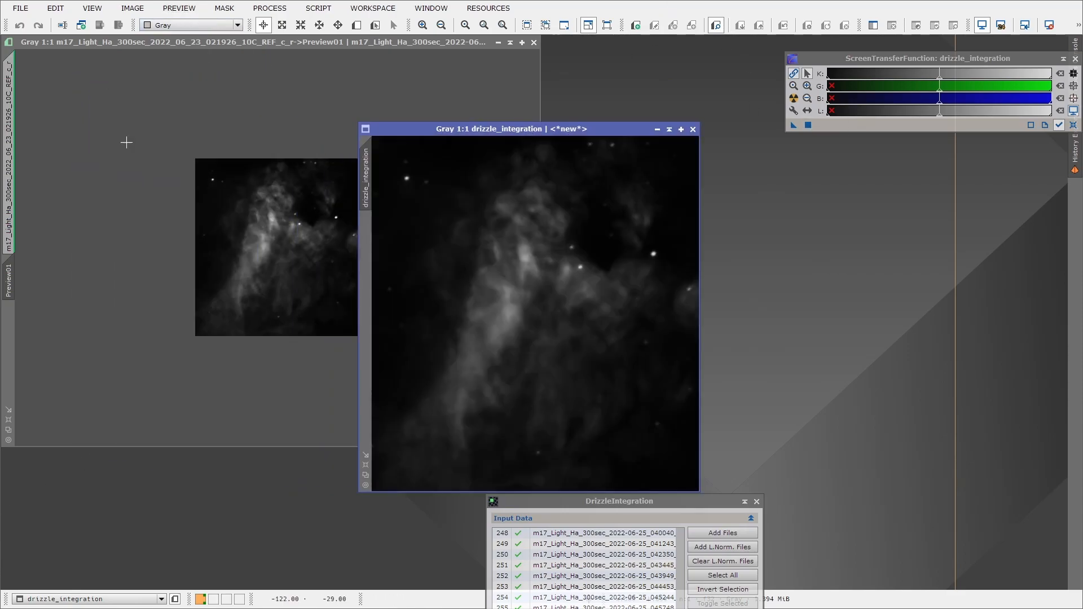
{"action": "left_click_drag", "start_coordinate": [466, 134], "coordinate": [547, 123]}
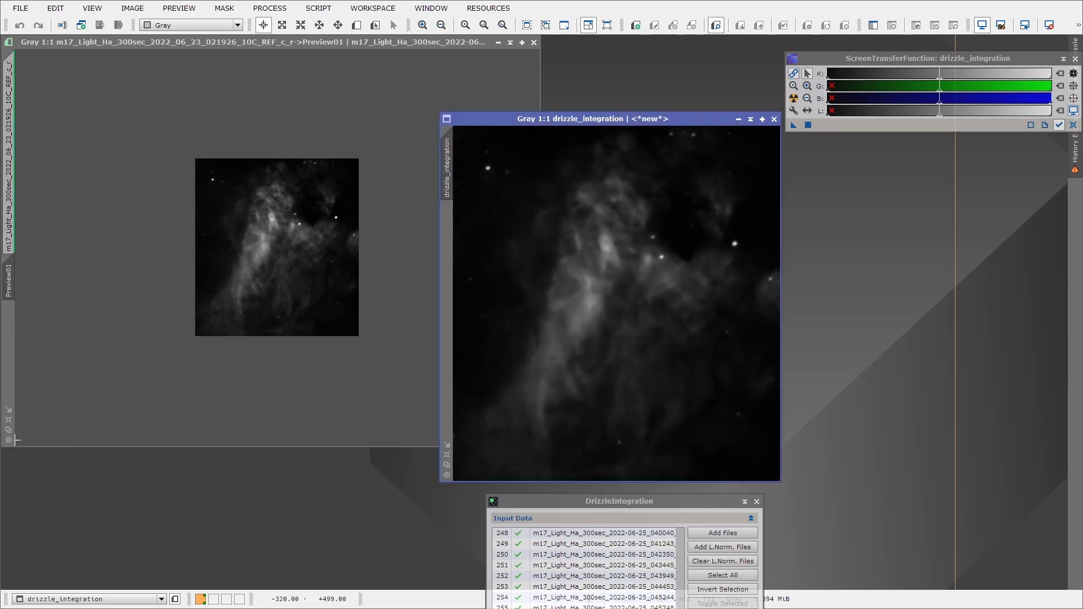
{"action": "left_click", "coordinate": [522, 173]}
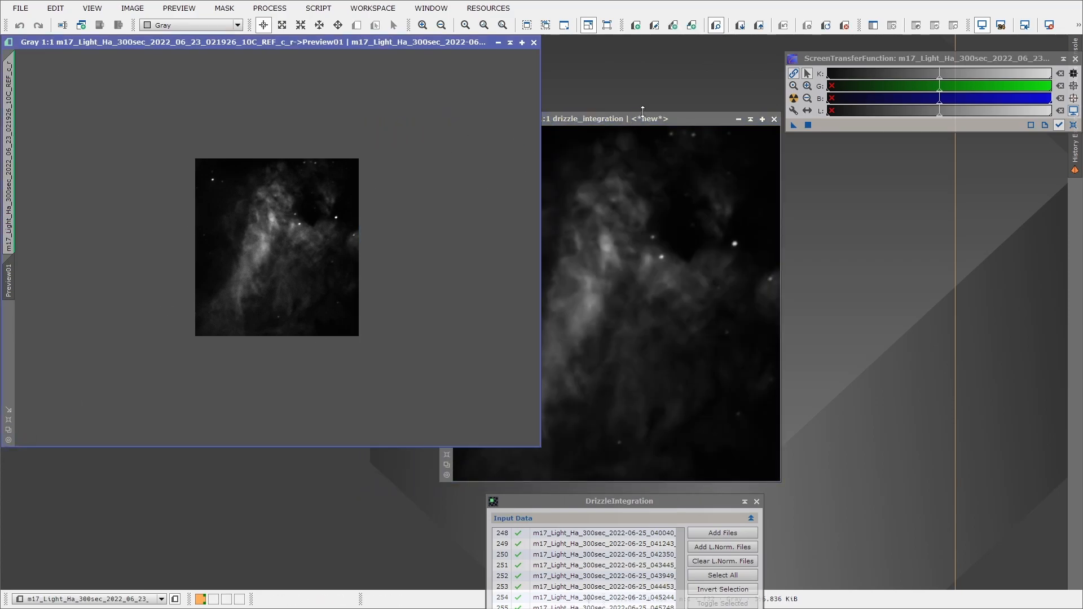
{"action": "left_click_drag", "start_coordinate": [624, 119], "coordinate": [561, 83]}
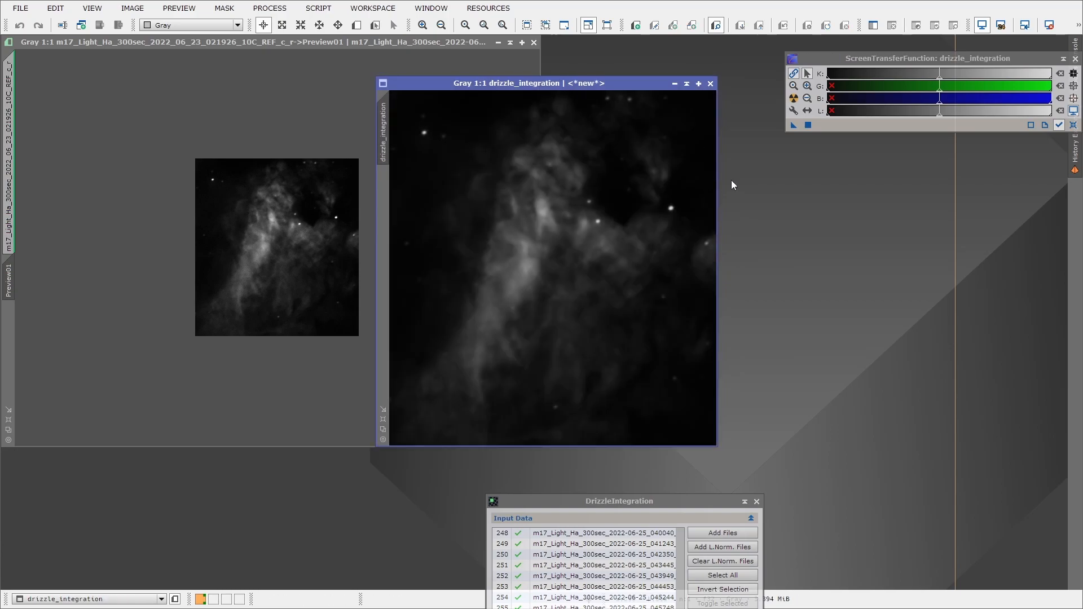
Step: Adjust the midtones of the drizzle_integration image's screen stretch by hand, brightening it strongly and easing it back to a mild stretch
{"action": "left_click", "coordinate": [793, 100]}
{"action": "left_click", "coordinate": [1073, 125]}
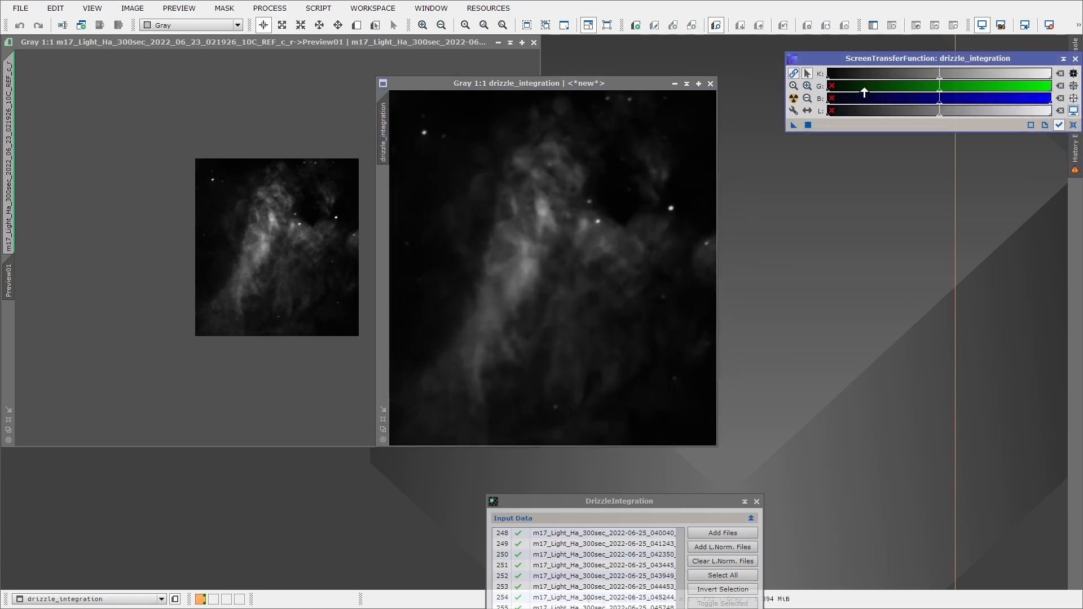
{"action": "left_click_drag", "start_coordinate": [937, 95], "coordinate": [858, 112]}
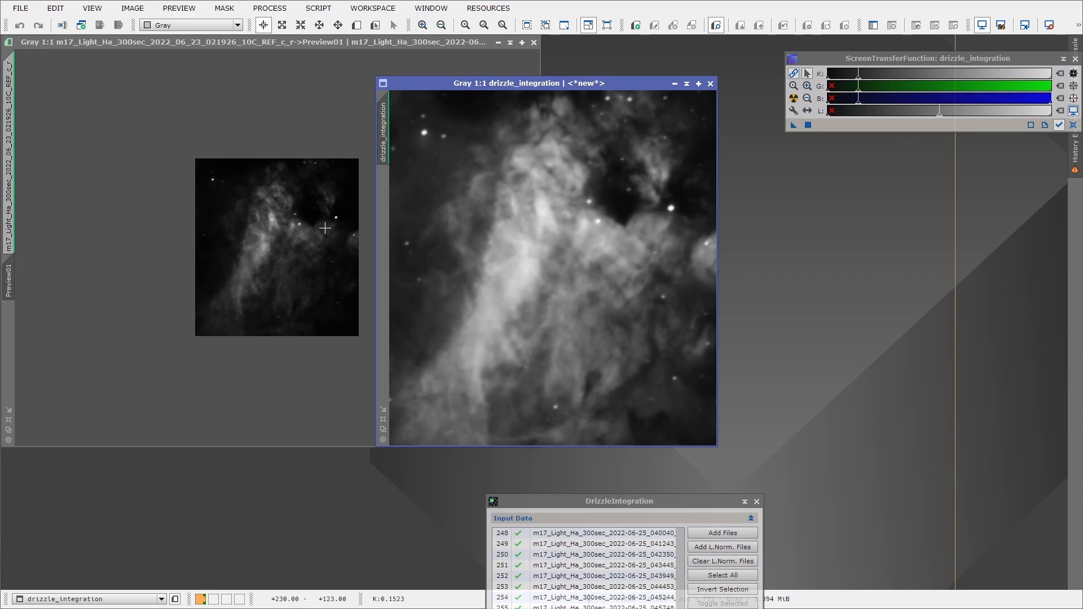
{"action": "left_click_drag", "start_coordinate": [858, 97], "coordinate": [919, 97]}
Step: Rename the drizzle_integration image as drizzle_integration1
{"action": "left_click_drag", "start_coordinate": [595, 501], "coordinate": [395, 202]}
{"action": "double_click", "coordinate": [383, 133]}
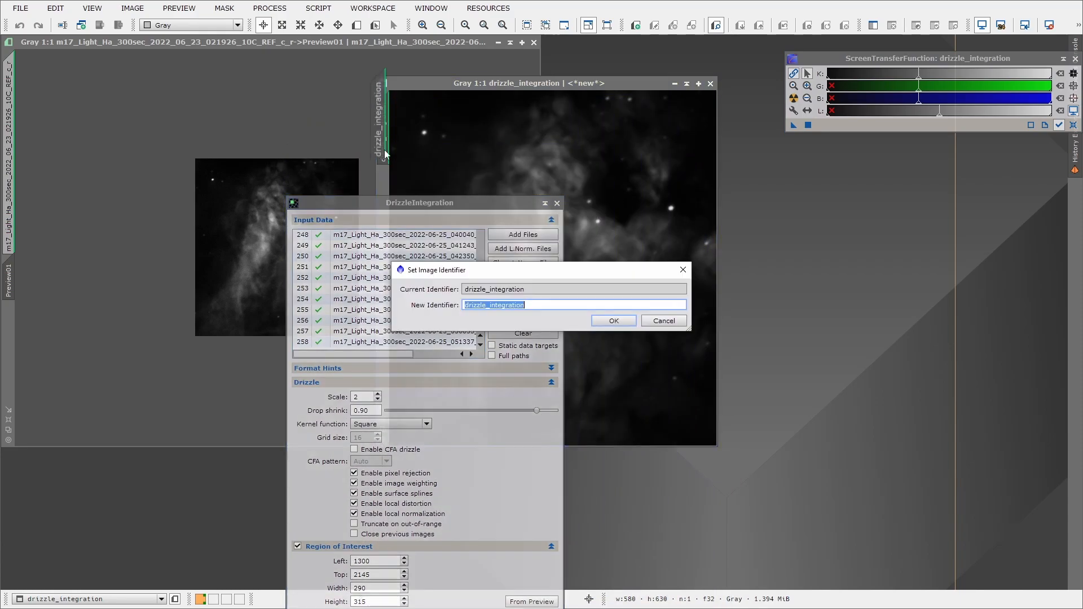
{"action": "left_click", "coordinate": [541, 305]}
{"action": "type", "text": "1"}
{"action": "left_click", "coordinate": [614, 321]}
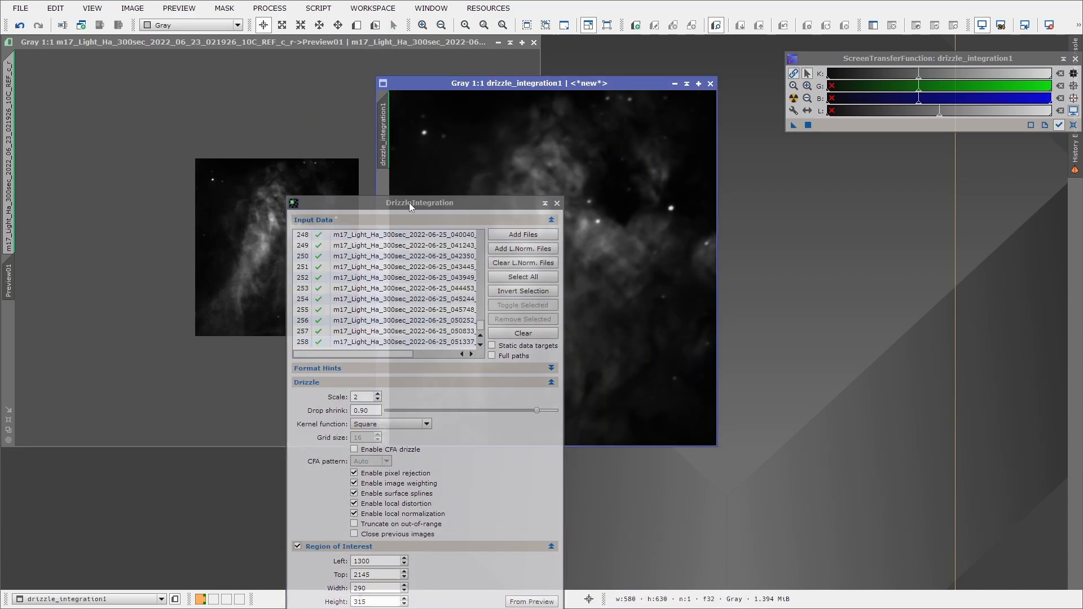
Step: Run the drizzle integration on the same region at scale 3, and close the process dialog and the resulting weights image
{"action": "left_click_drag", "start_coordinate": [409, 201], "coordinate": [414, 97]}
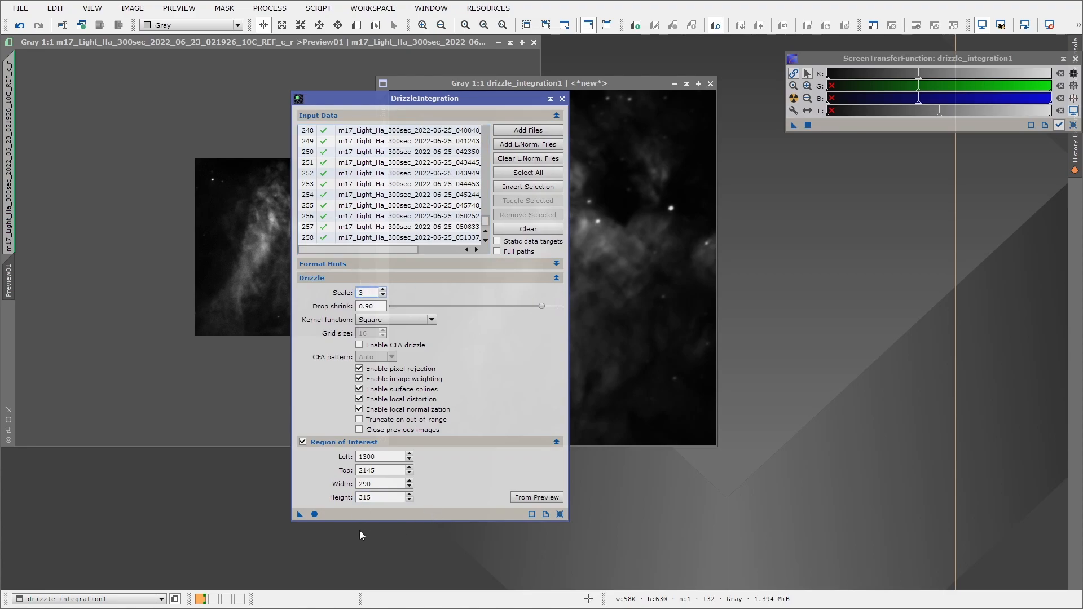
{"action": "left_click", "coordinate": [315, 514]}
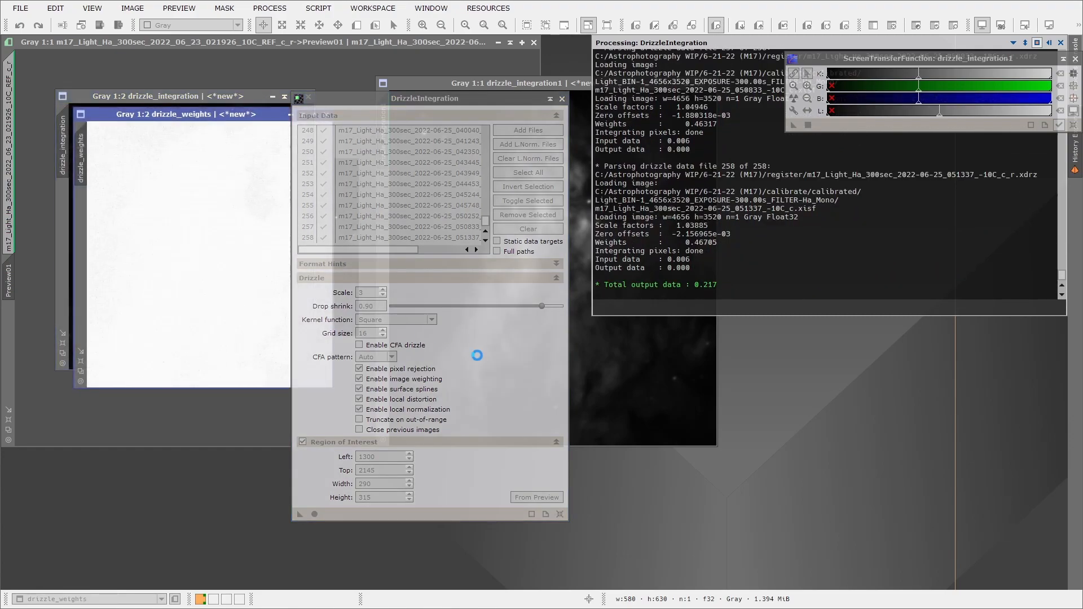
{"action": "left_click", "coordinate": [562, 99]}
{"action": "left_click", "coordinate": [326, 114]}
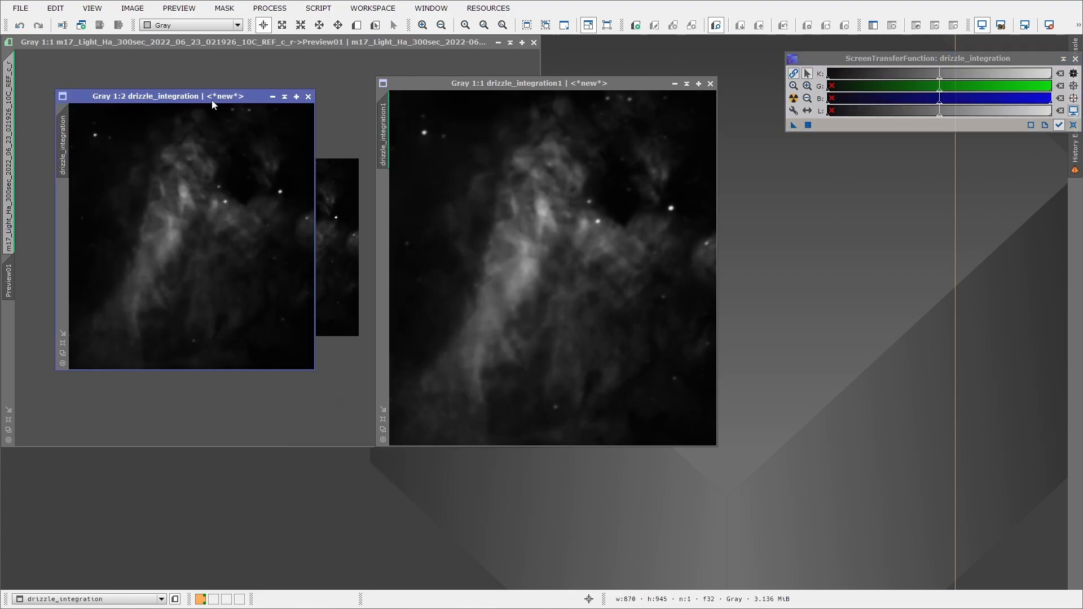
Step: Fit the reference preview's window to its image, and show the scale 3 drizzle_integration image at 1:1 in a fitted window
{"action": "left_click_drag", "start_coordinate": [212, 100], "coordinate": [388, 115]}
{"action": "left_click", "coordinate": [38, 429]}
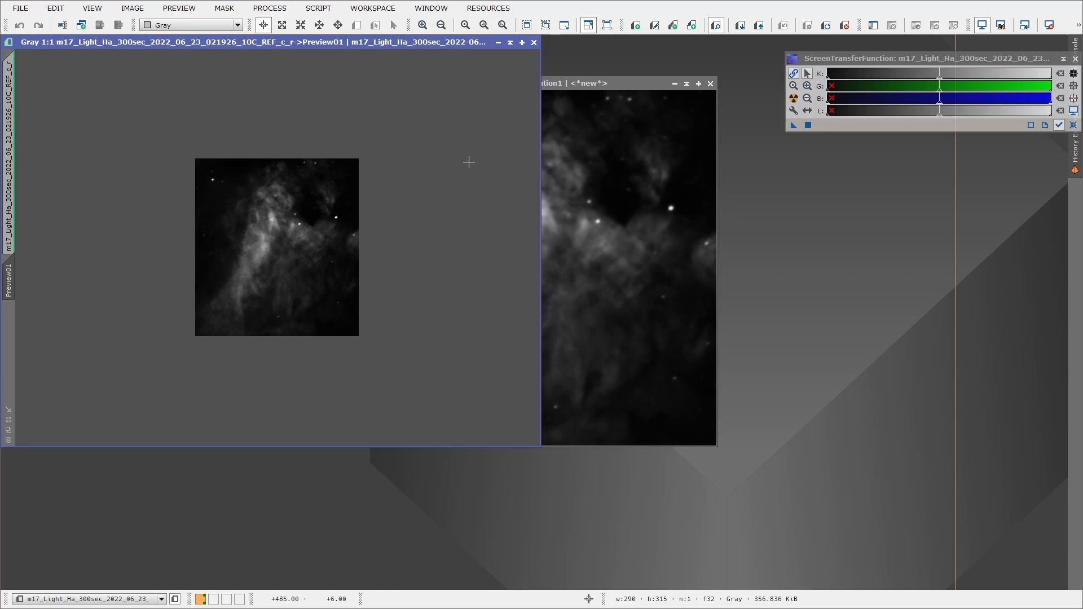
{"action": "left_click", "coordinate": [526, 25]}
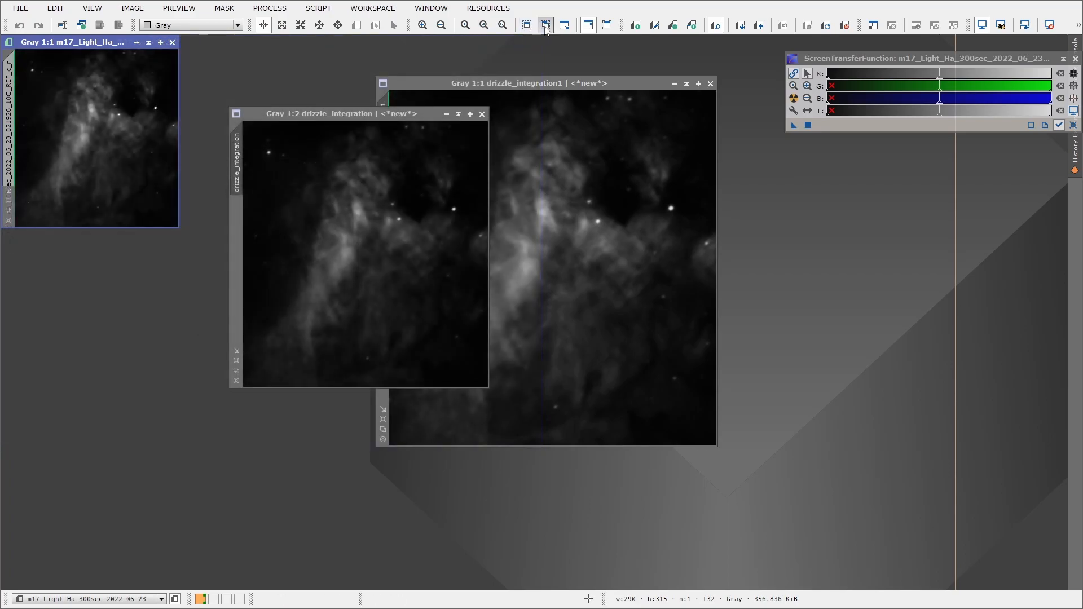
{"action": "left_click_drag", "start_coordinate": [382, 115], "coordinate": [343, 116]}
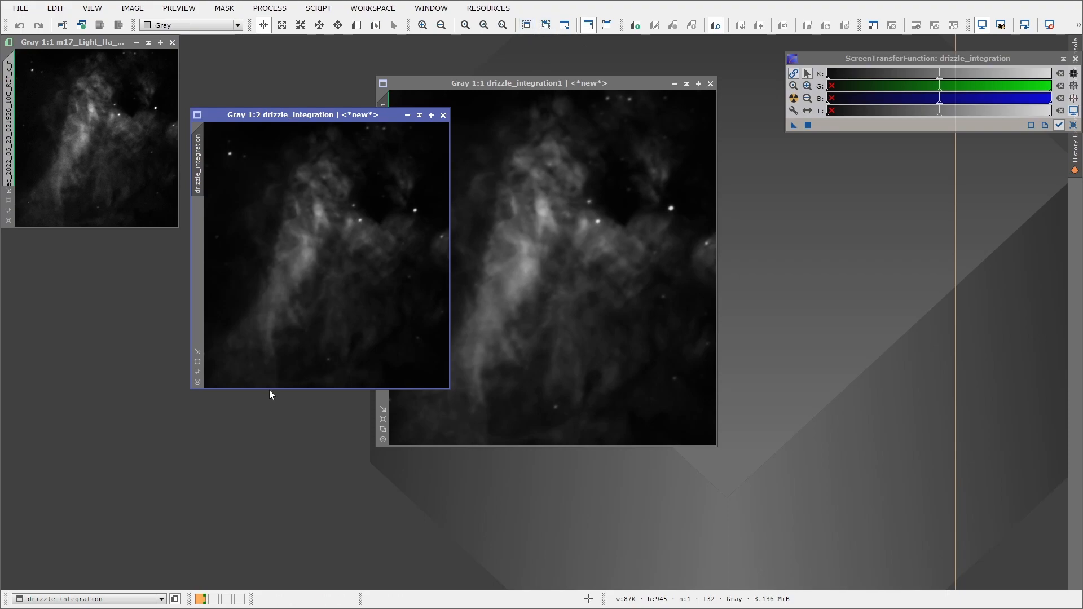
{"action": "left_click", "coordinate": [198, 382]}
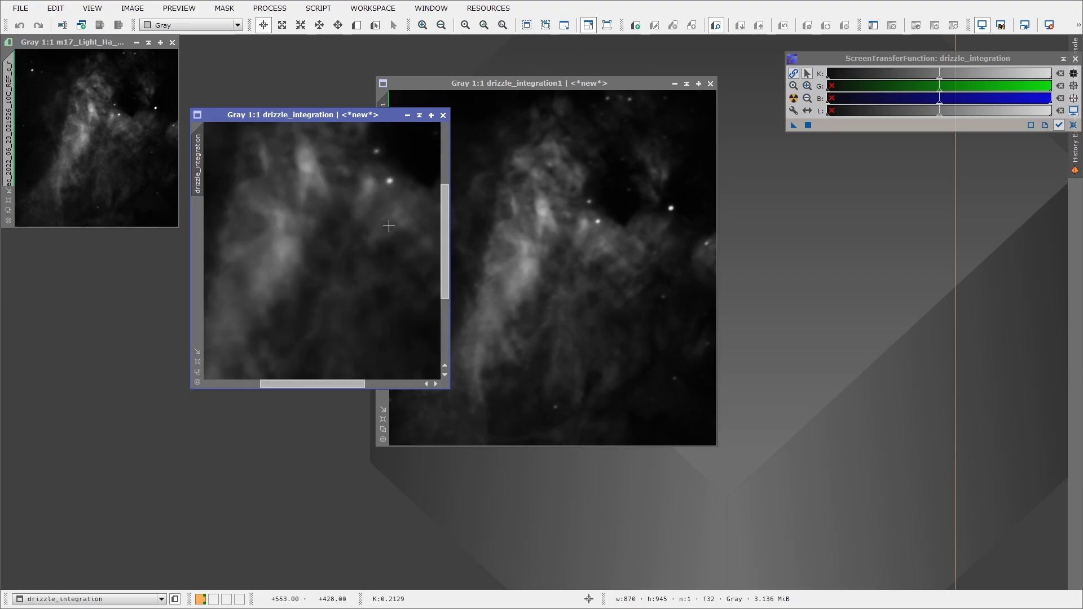
{"action": "left_click", "coordinate": [558, 31]}
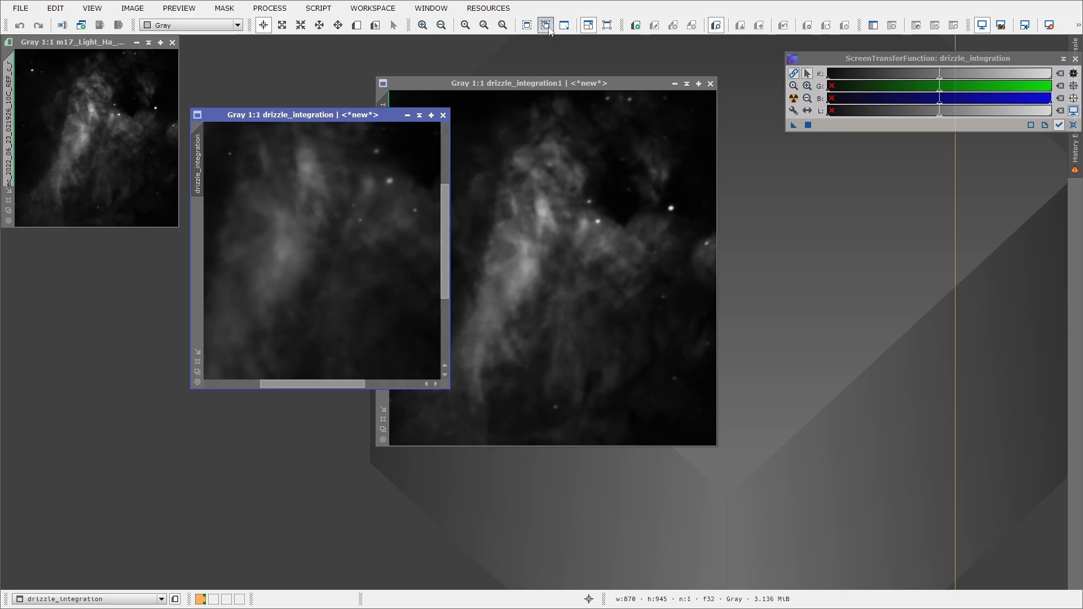
{"action": "left_click", "coordinate": [527, 29]}
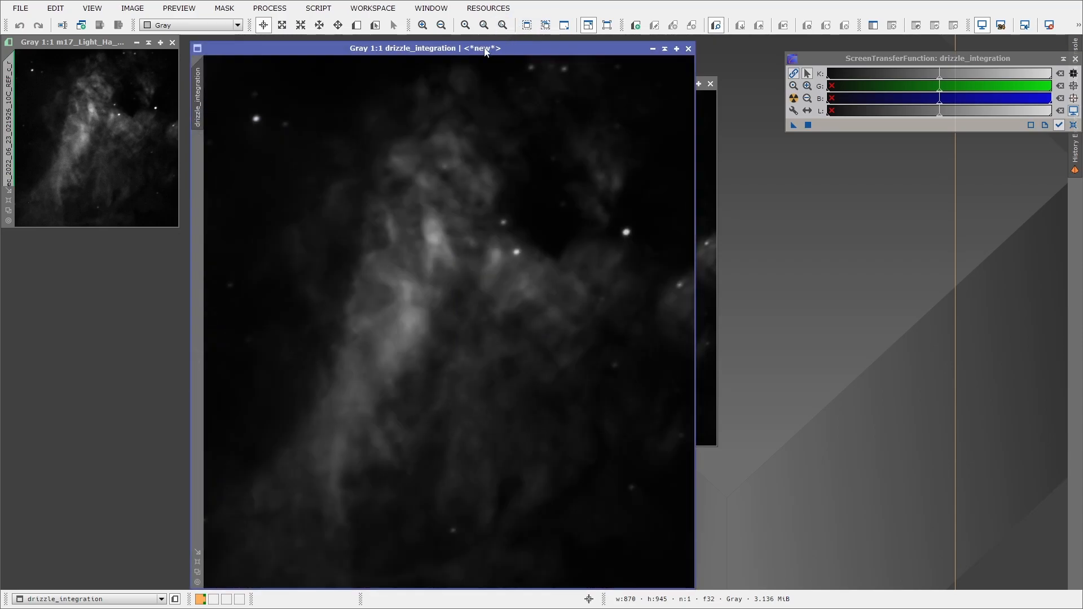
Step: Arrange the reference preview, drizzle_integration1 and drizzle_integration side by side in order of size, with the ScreenTransferFunction dialog clear of the images
{"action": "left_click_drag", "start_coordinate": [449, 51], "coordinate": [790, 45]}
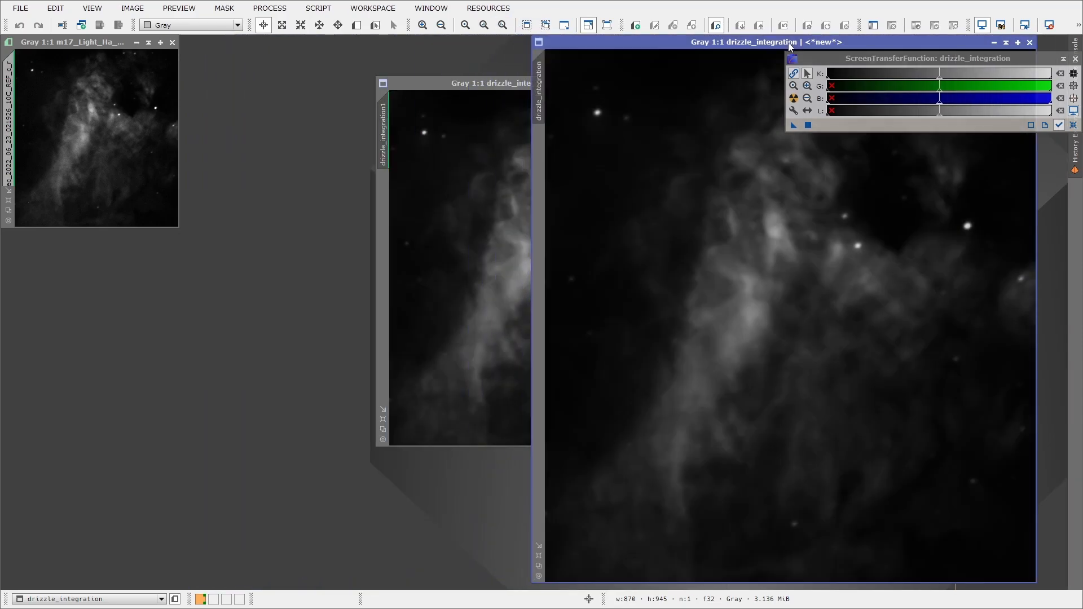
{"action": "left_click_drag", "start_coordinate": [853, 59], "coordinate": [666, 346]}
{"action": "mouse_move", "coordinate": [325, 543]}
{"action": "left_mouse_down"}
{"action": "mouse_move", "coordinate": [354, 568]}
{"action": "mouse_move", "coordinate": [322, 544]}
{"action": "left_mouse_up"}
{"action": "left_click_drag", "start_coordinate": [634, 43], "coordinate": [665, 43]}
{"action": "left_click", "coordinate": [448, 103]}
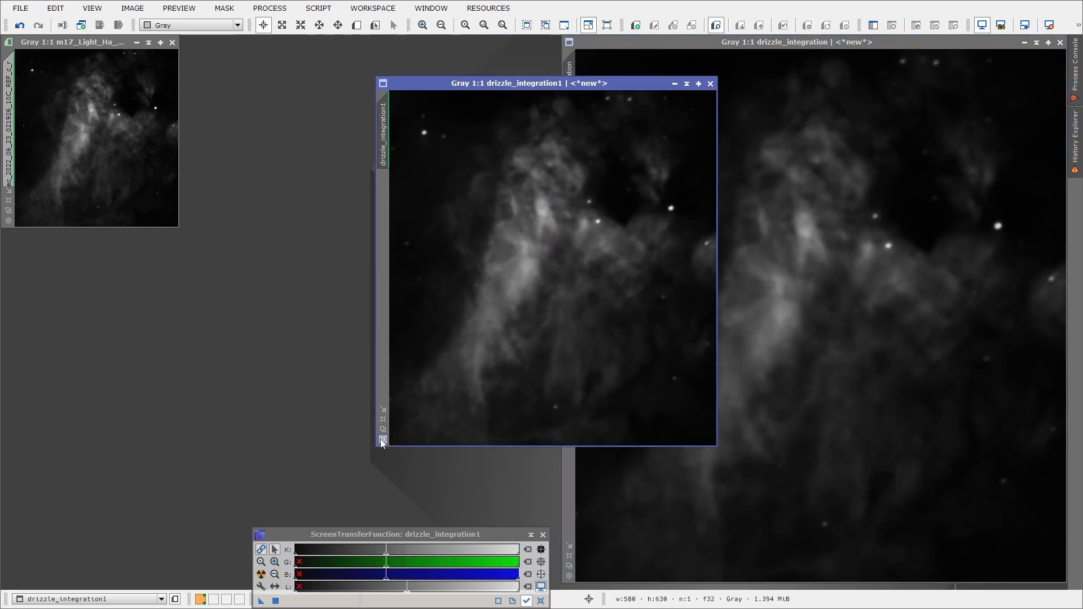
{"action": "left_click_drag", "start_coordinate": [541, 83], "coordinate": [398, 42]}
{"action": "left_click_drag", "start_coordinate": [97, 43], "coordinate": [141, 42]}
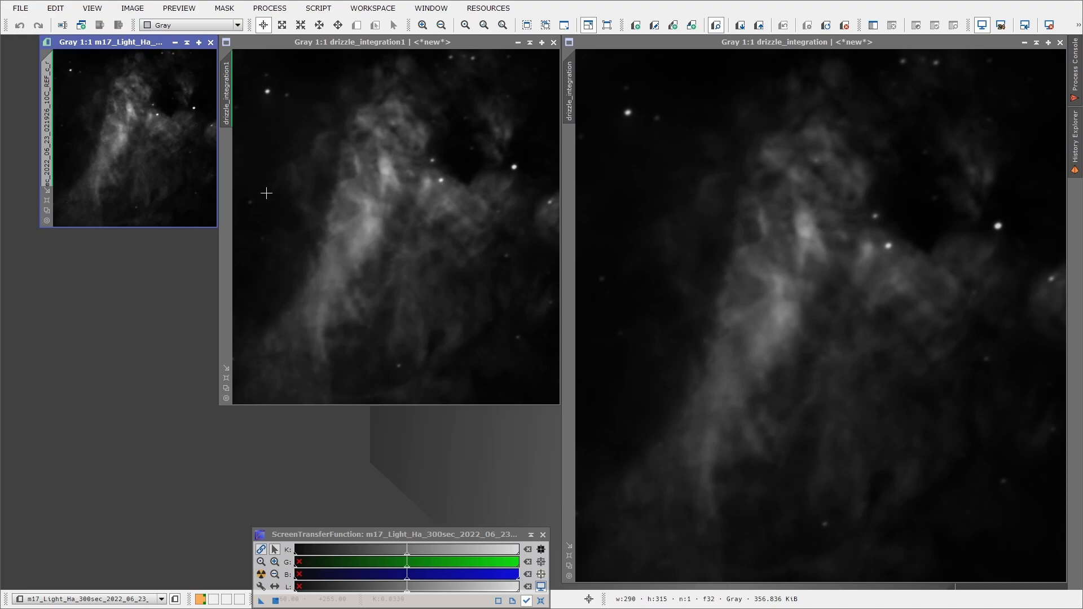
{"action": "left_click", "coordinate": [458, 534]}
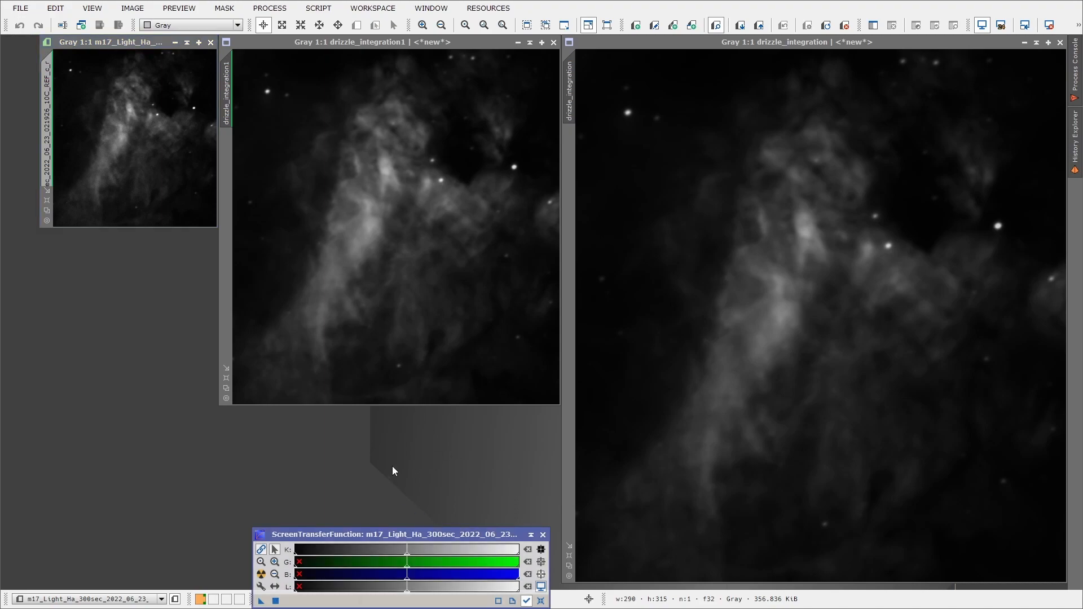
{"action": "left_click_drag", "start_coordinate": [411, 530], "coordinate": [397, 422]}
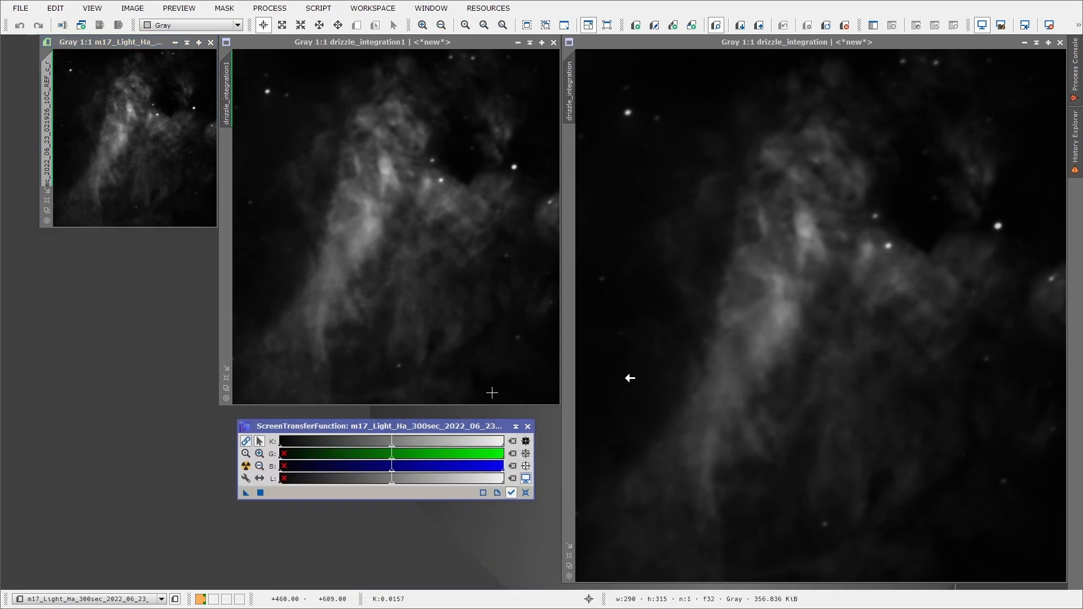
Step: Switch to pan mode and brighten the screen stretch midtones of the reference preview and both drizzle images to a similar level
{"action": "left_click", "coordinate": [338, 25]}
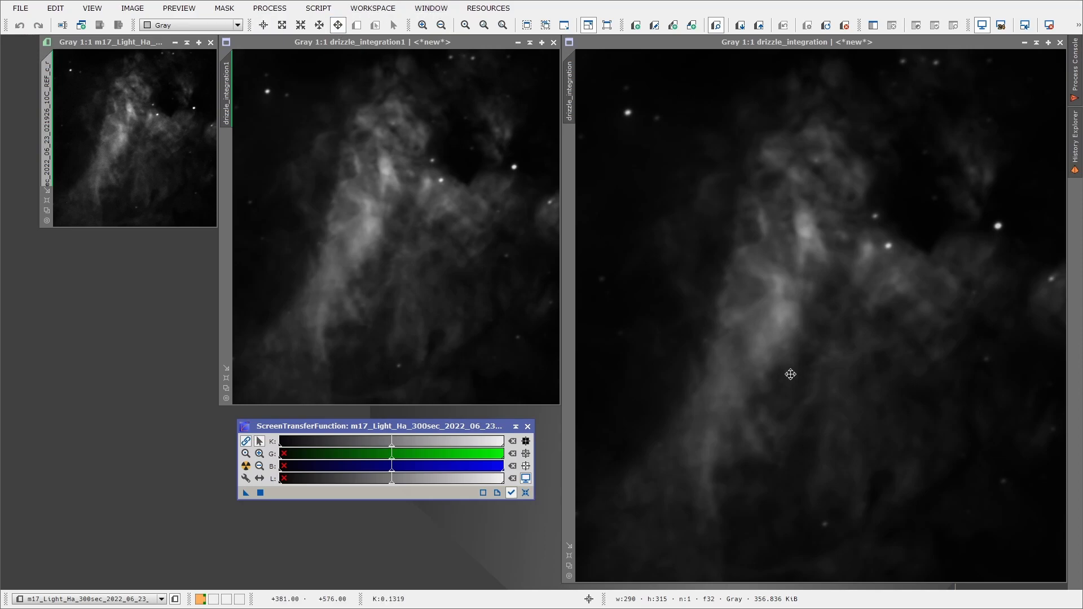
{"action": "left_click", "coordinate": [699, 383]}
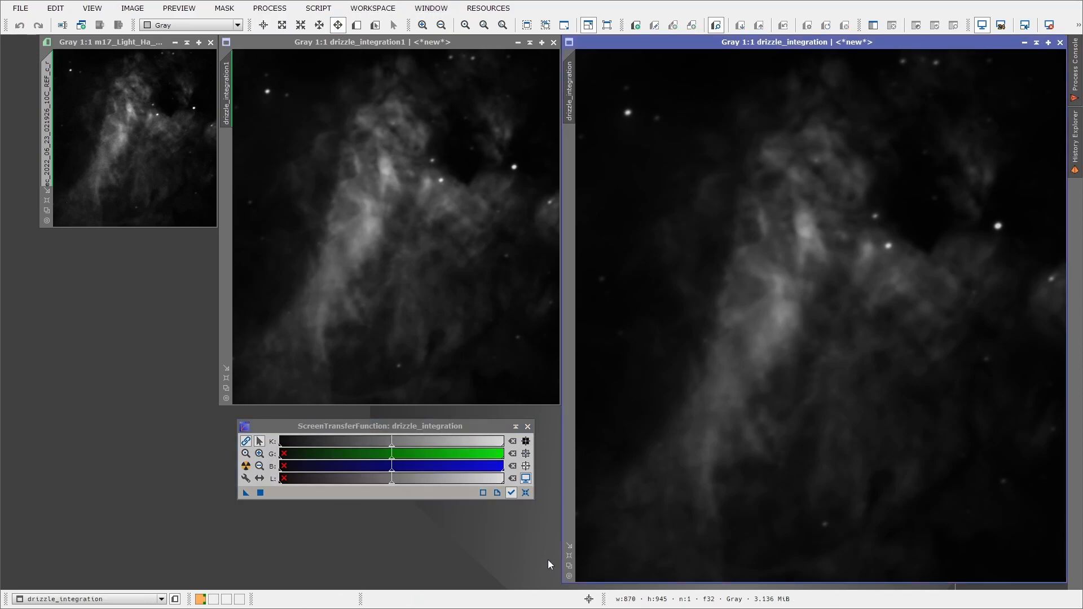
{"action": "left_click_drag", "start_coordinate": [391, 451], "coordinate": [327, 461]}
{"action": "left_click", "coordinate": [415, 198]}
{"action": "key", "text": "ctrl+Tab"}
{"action": "left_click_drag", "start_coordinate": [393, 462], "coordinate": [341, 463]}
{"action": "left_click", "coordinate": [765, 355]}
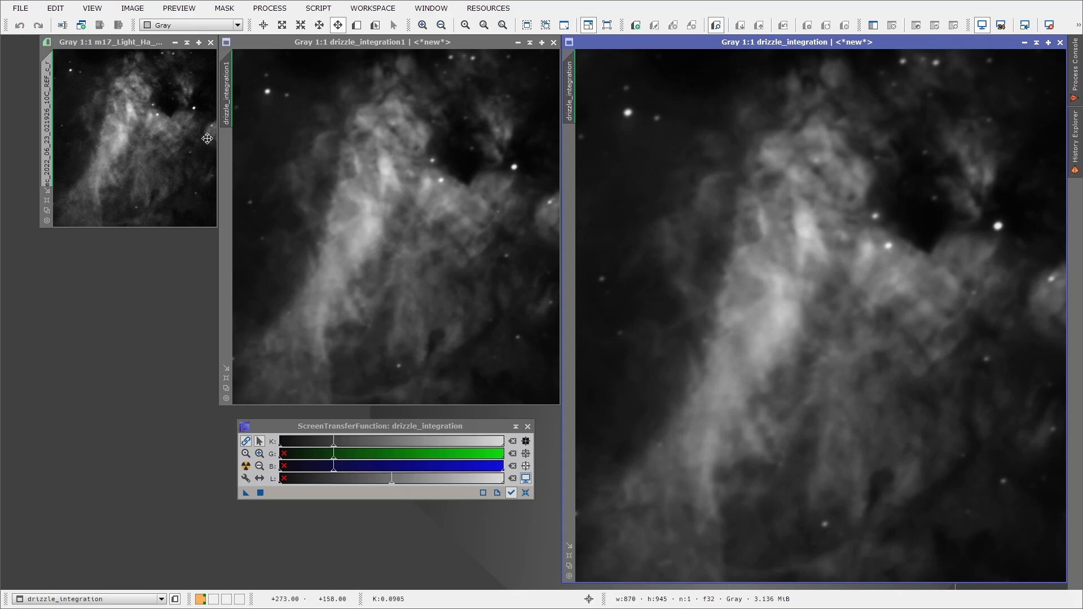
Step: Try to remove the stars from the scale 3 drizzle_integration image with StarNet
{"action": "left_click", "coordinate": [323, 12]}
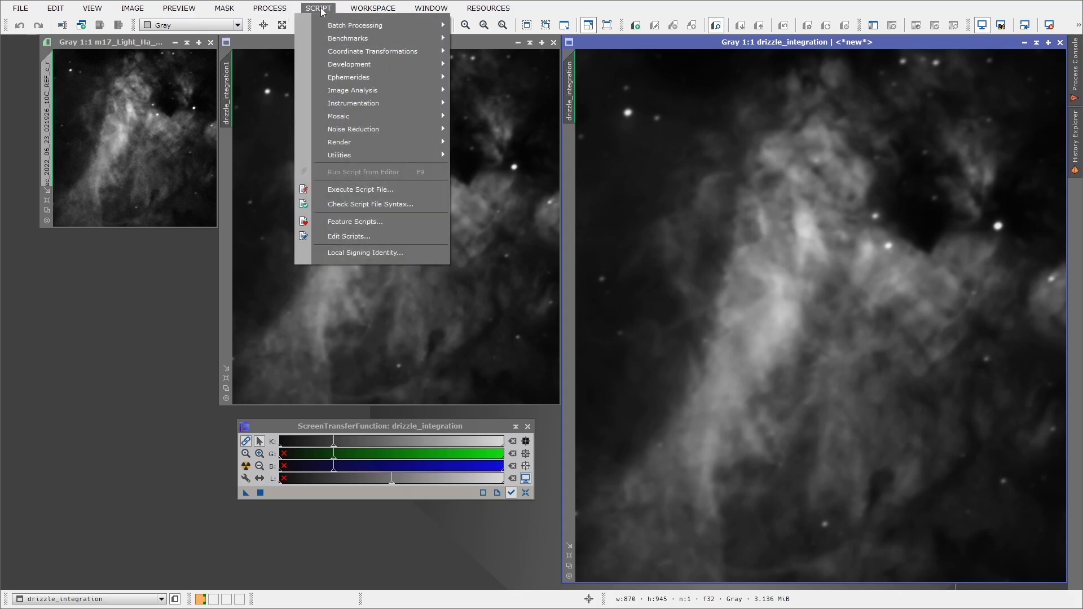
{"action": "mouse_move", "coordinate": [270, 7]}
{"action": "mouse_move", "coordinate": [459, 17]}
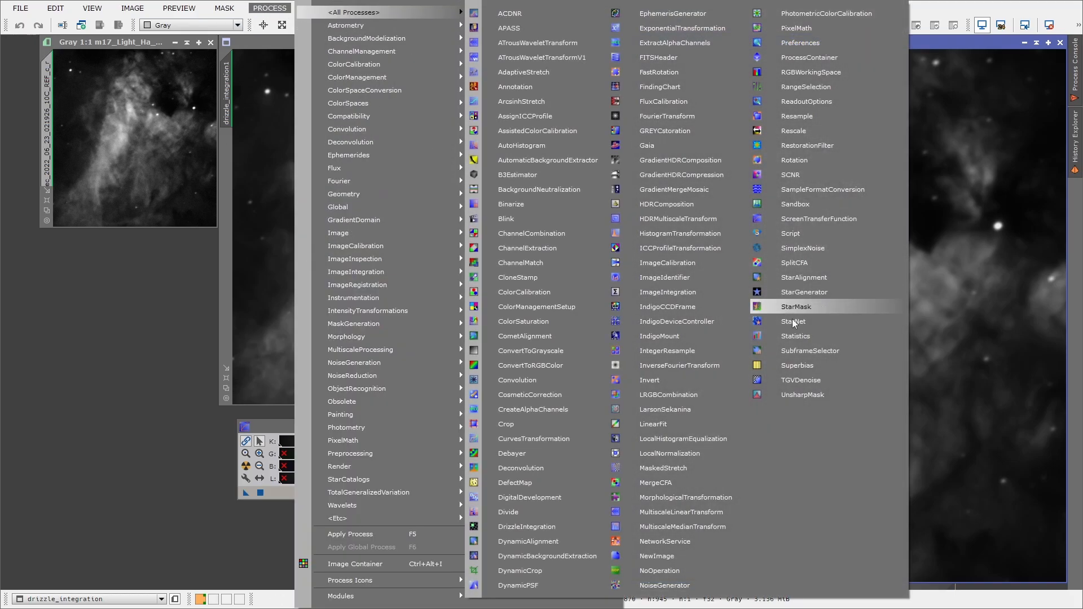
{"action": "left_click", "coordinate": [823, 319]}
{"action": "left_click_drag", "start_coordinate": [746, 279], "coordinate": [691, 291]}
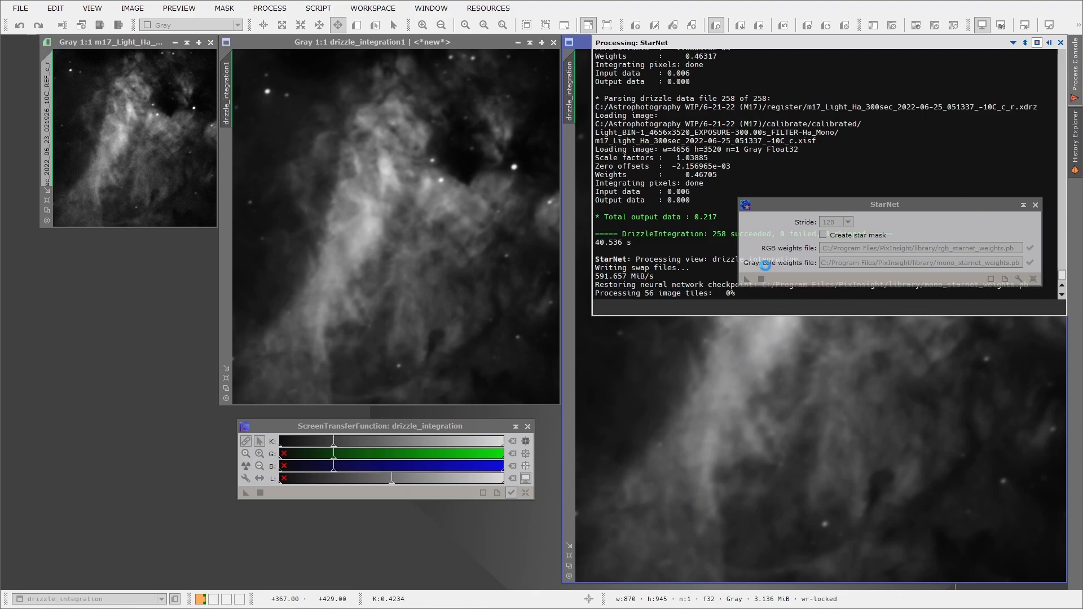
{"action": "key", "text": "Escape"}
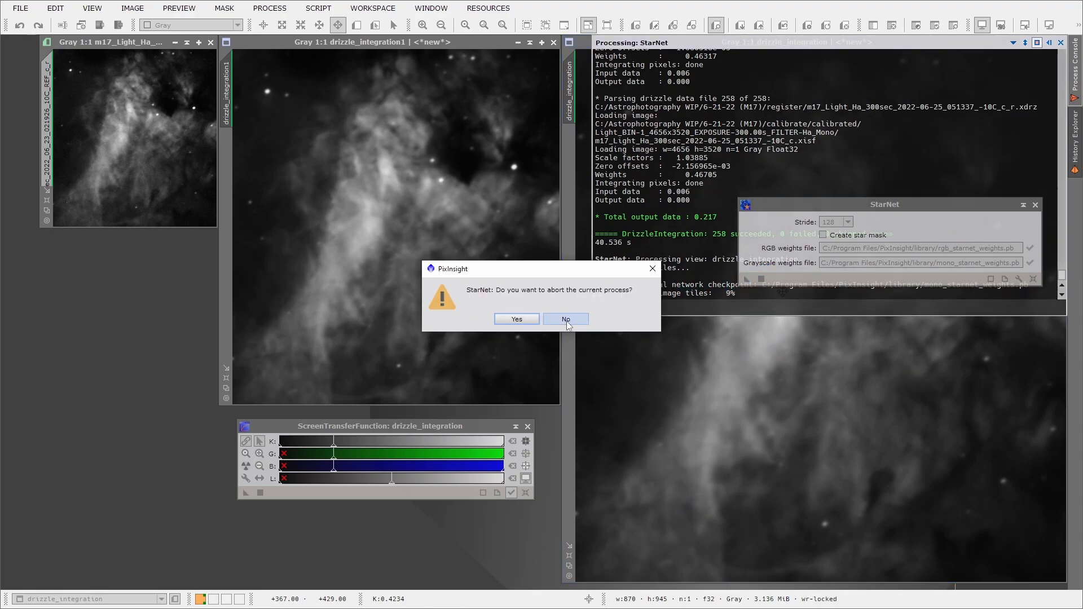
{"action": "left_click", "coordinate": [512, 317]}
{"action": "left_click_drag", "start_coordinate": [923, 207], "coordinate": [349, 181]}
{"action": "left_click", "coordinate": [462, 181]}
{"action": "left_click", "coordinate": [875, 246]}
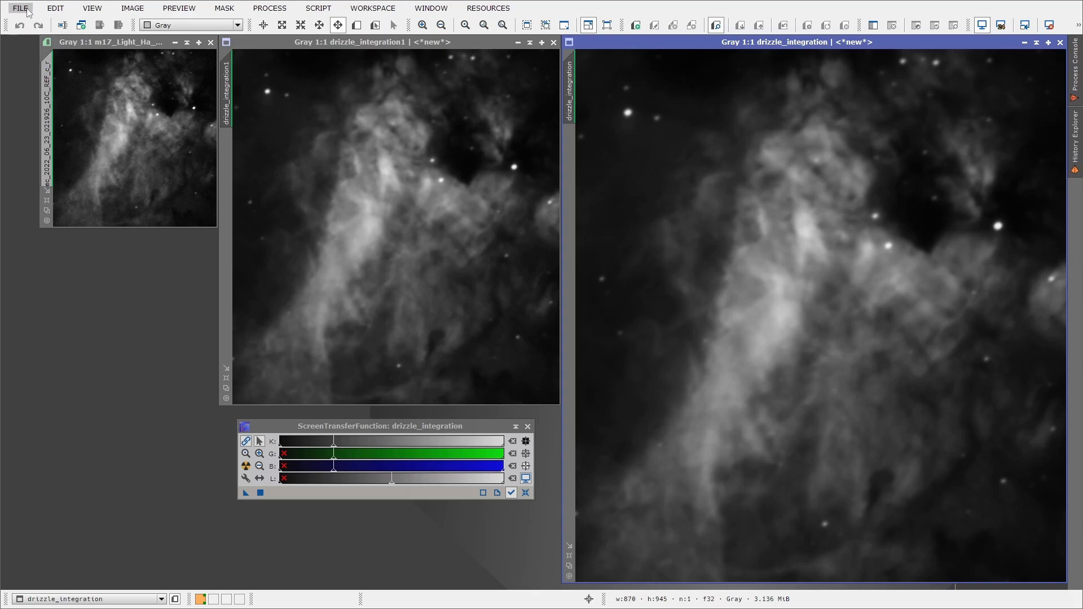
Step: Compare the stars and nebula detail in the reference preview with the scale 2 and scale 3 drizzle images
{"action": "left_click", "coordinate": [113, 61]}
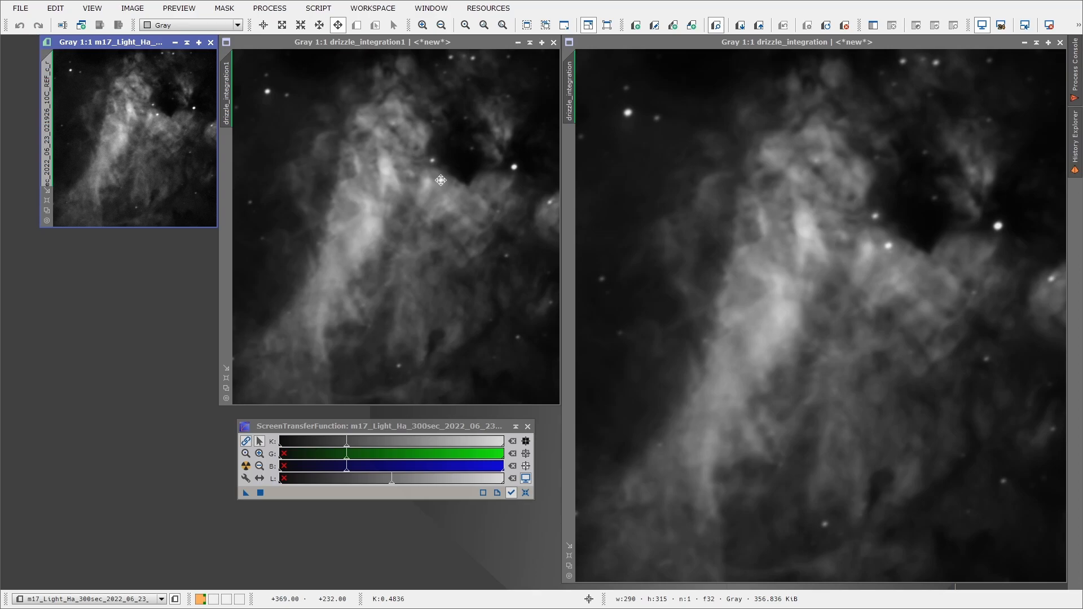
{"action": "left_click", "coordinate": [849, 424]}
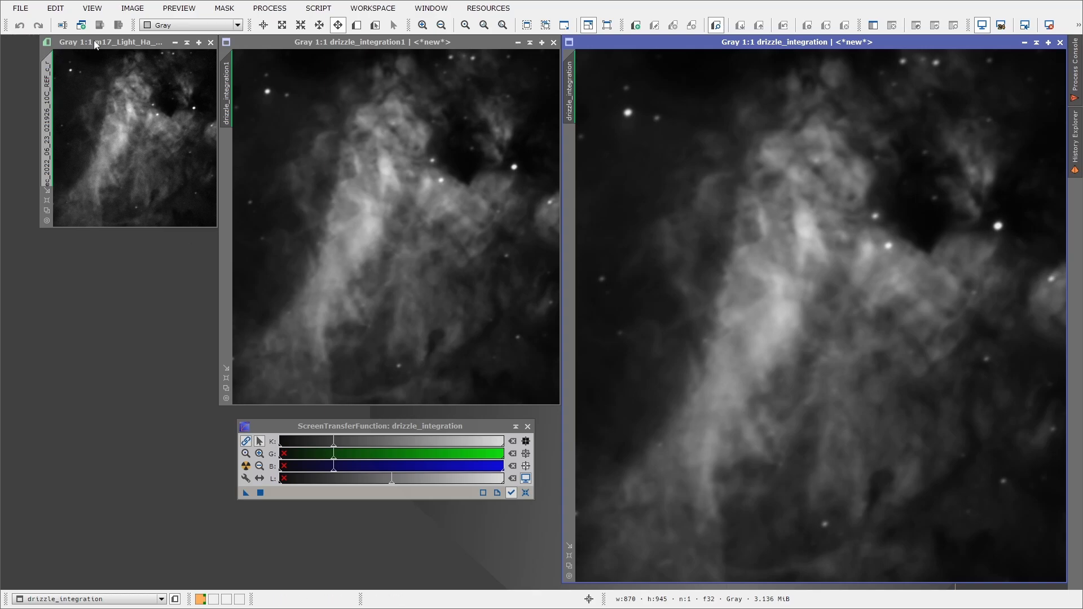
{"action": "left_click", "coordinate": [395, 101]}
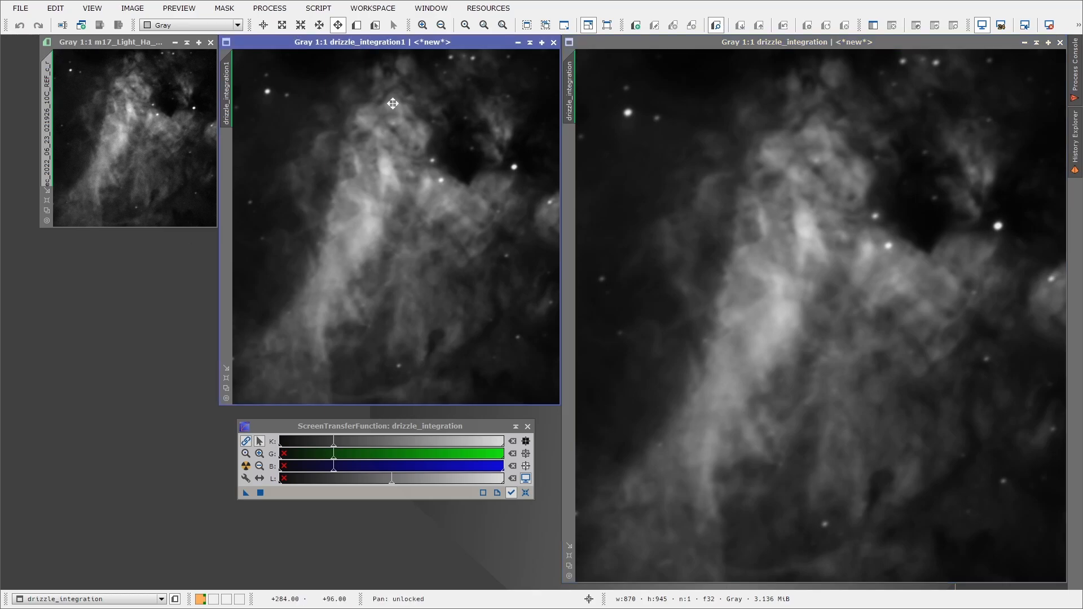
{"action": "left_click", "coordinate": [146, 96]}
{"action": "left_click", "coordinate": [368, 125]}
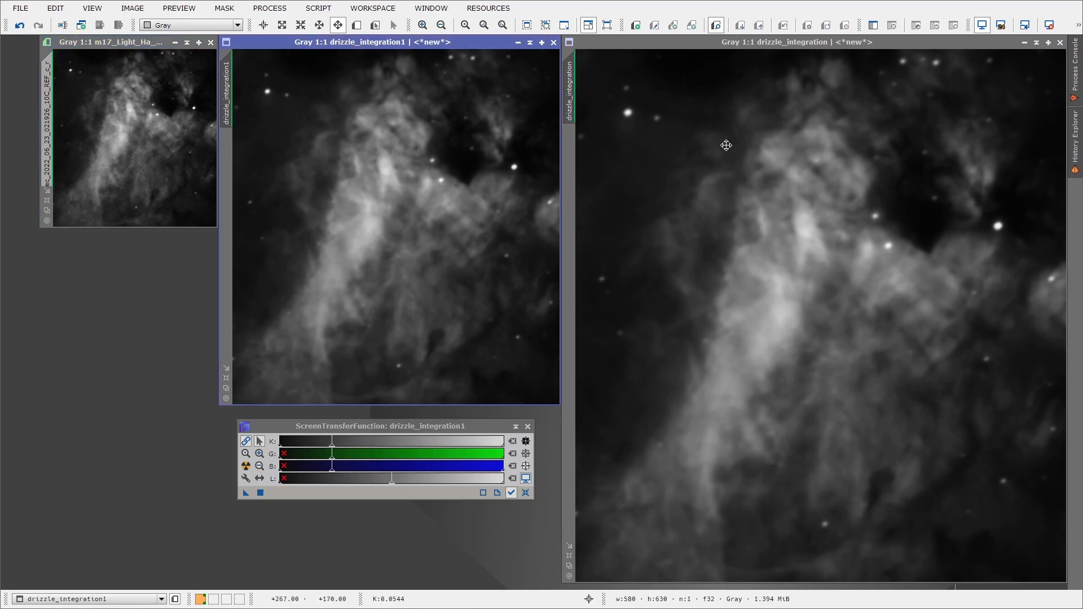
Step: Close both drizzle images and the reference preview image, discarding their unsaved process histories
{"action": "left_click_drag", "start_coordinate": [453, 426], "coordinate": [275, 425]}
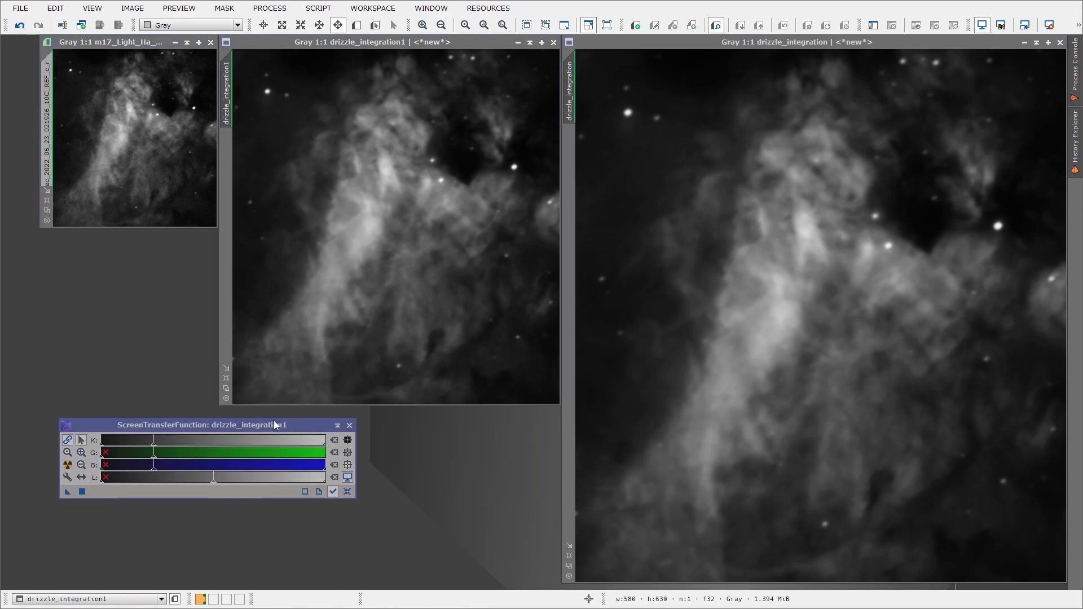
{"action": "left_click", "coordinate": [1060, 43]}
{"action": "left_click", "coordinate": [554, 42]}
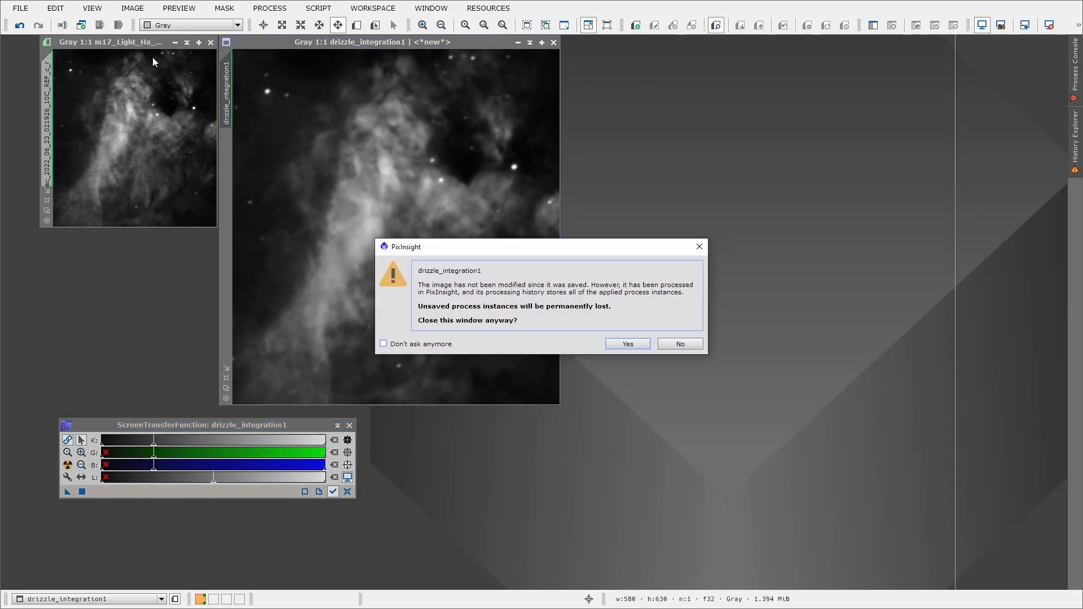
{"action": "left_click", "coordinate": [628, 345]}
{"action": "left_click", "coordinate": [211, 42]}
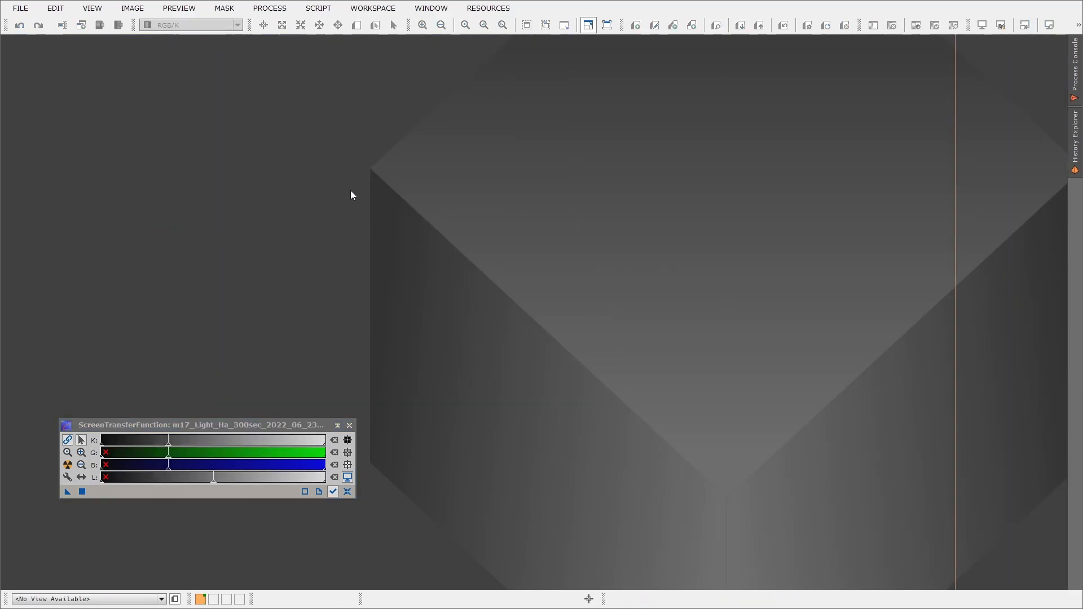
Step: Open ha_integration.xisf from the integrate folder of the 6-21-22 (M17) project
{"action": "left_click", "coordinate": [20, 8]}
{"action": "left_click", "coordinate": [56, 26]}
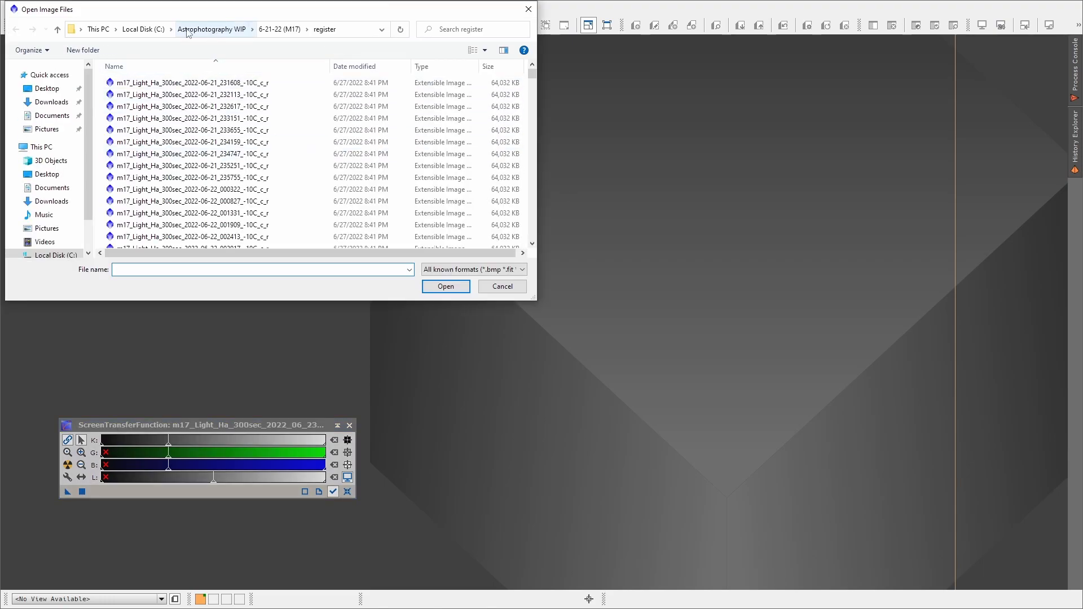
{"action": "double_click", "coordinate": [146, 84]}
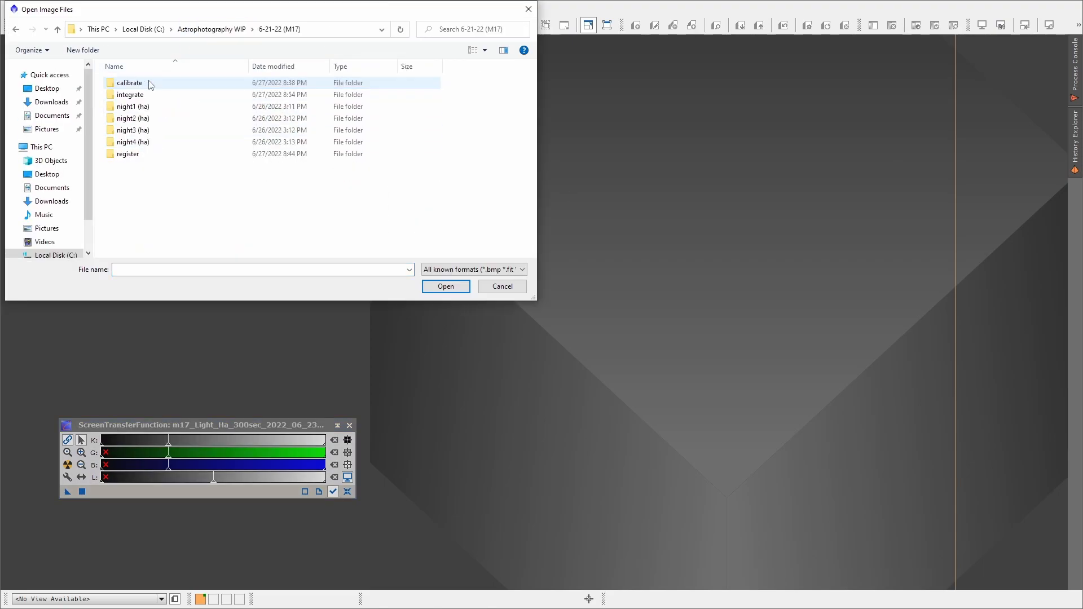
{"action": "double_click", "coordinate": [145, 94]}
{"action": "double_click", "coordinate": [145, 84]}
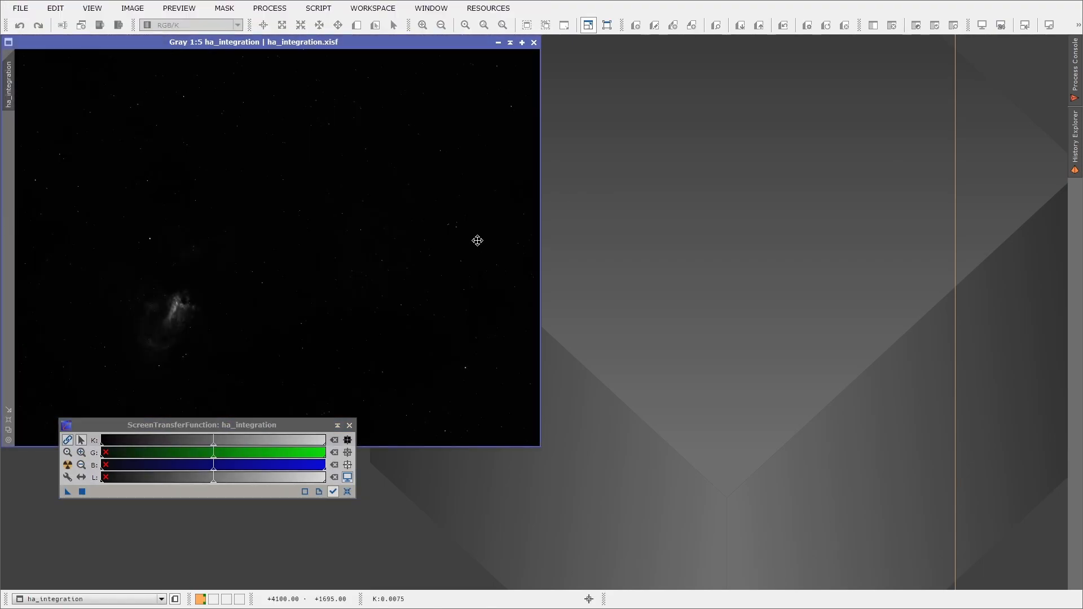
Step: Auto-stretch the screen display of ha_integration and place the ScreenTransferFunction dialog clear of the image
{"action": "left_click", "coordinate": [542, 24]}
{"action": "left_click", "coordinate": [68, 465]}
{"action": "left_click_drag", "start_coordinate": [101, 425], "coordinate": [751, 208]}
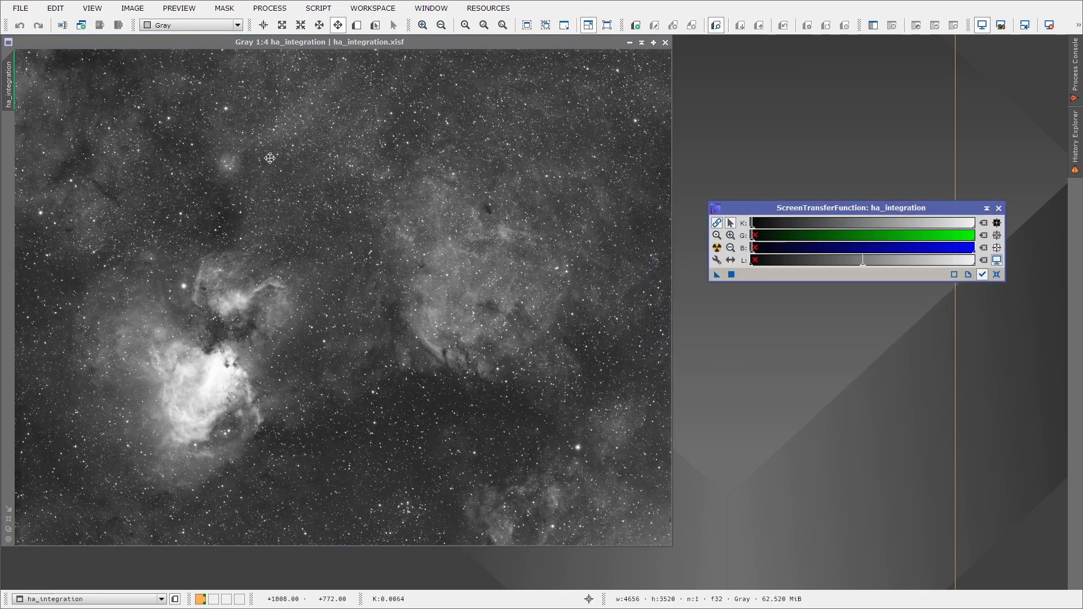
Step: Try rotating the ha_integration image by 180 degrees and undo the rotation
{"action": "left_click", "coordinate": [179, 7]}
{"action": "mouse_move", "coordinate": [133, 8]}
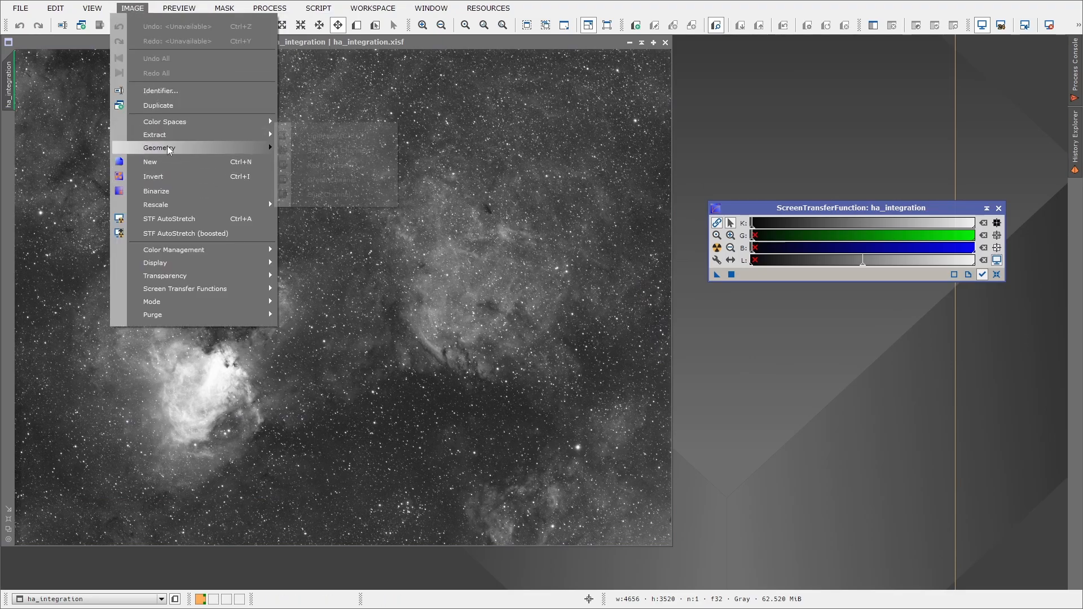
{"action": "mouse_move", "coordinate": [186, 147]}
{"action": "left_click", "coordinate": [326, 149]}
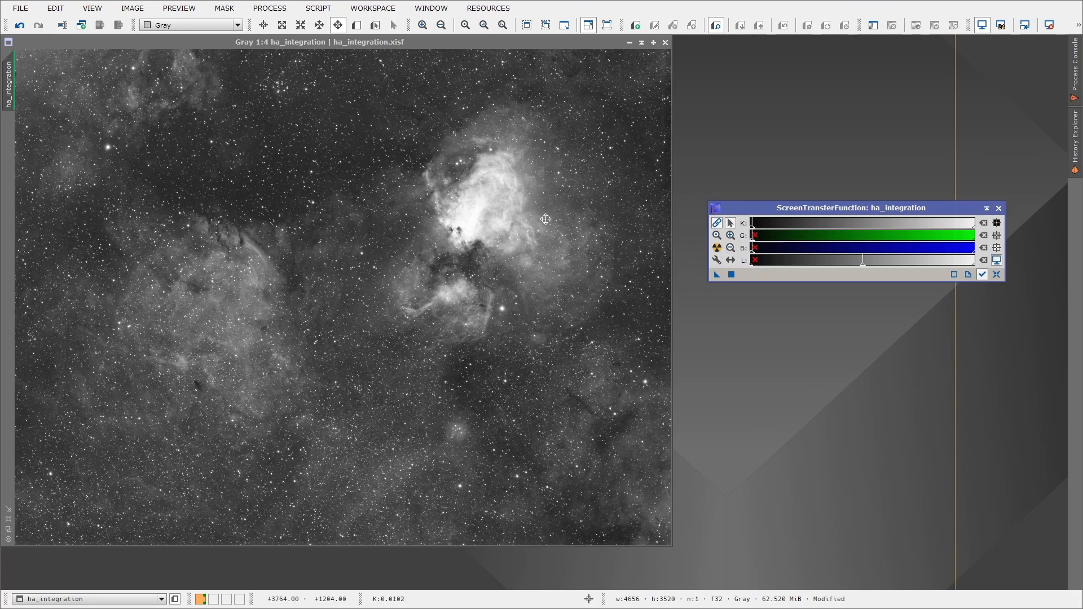
{"action": "left_click", "coordinate": [19, 26]}
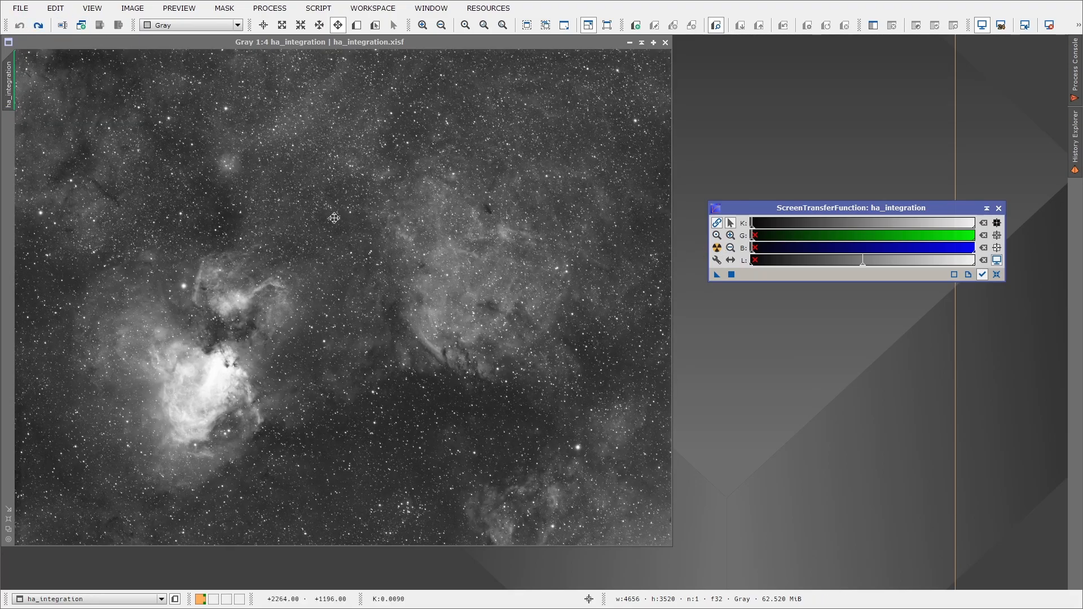
{"action": "scroll", "coordinate": [286, 267], "scroll_direction": "down", "scroll_amount": 4}
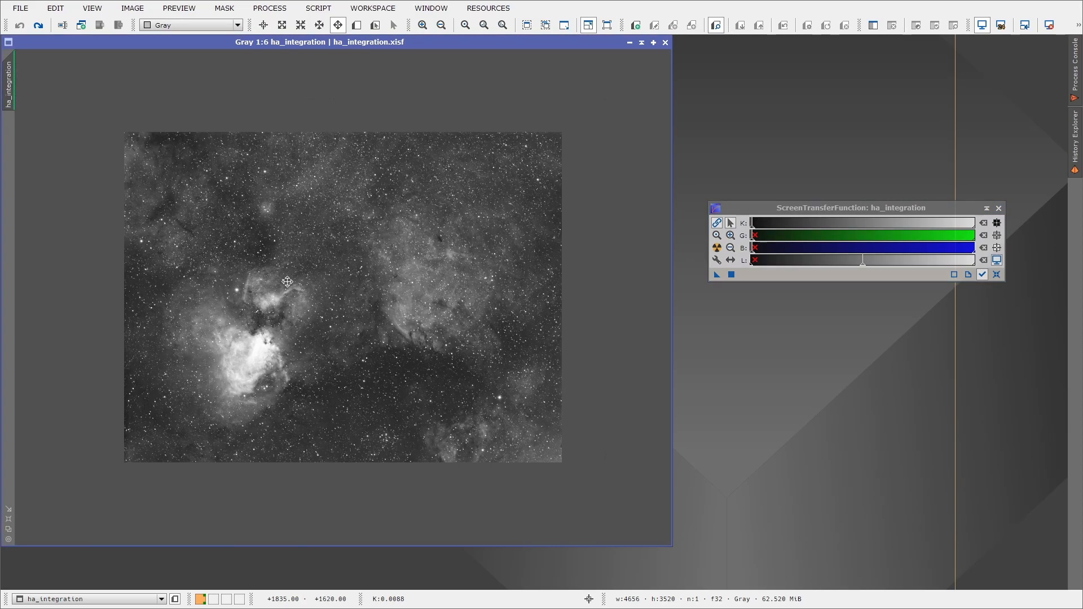
{"action": "scroll", "coordinate": [289, 277], "scroll_direction": "up", "scroll_amount": 3}
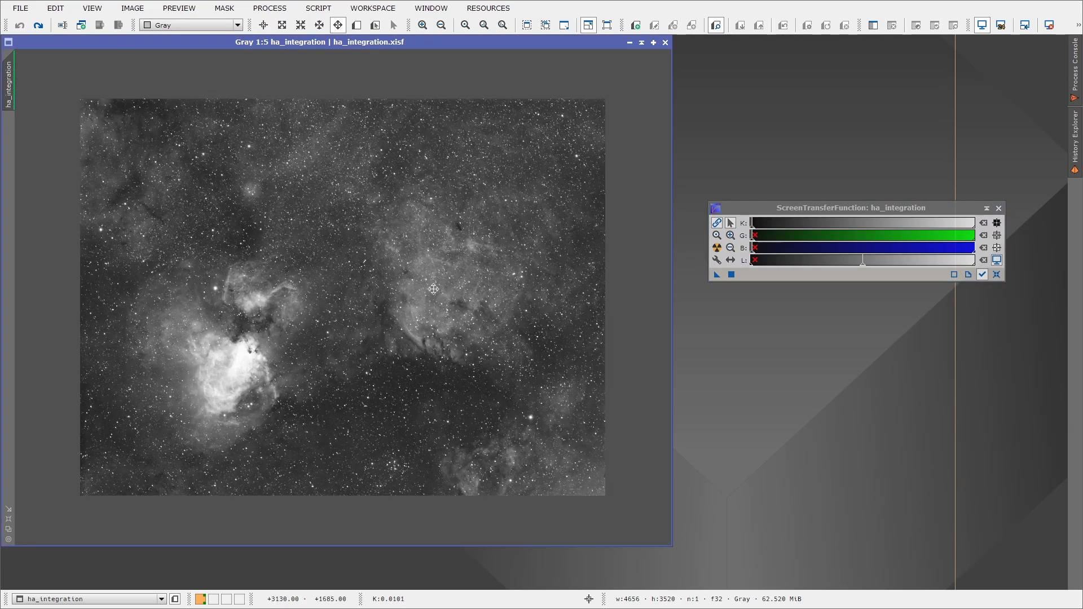